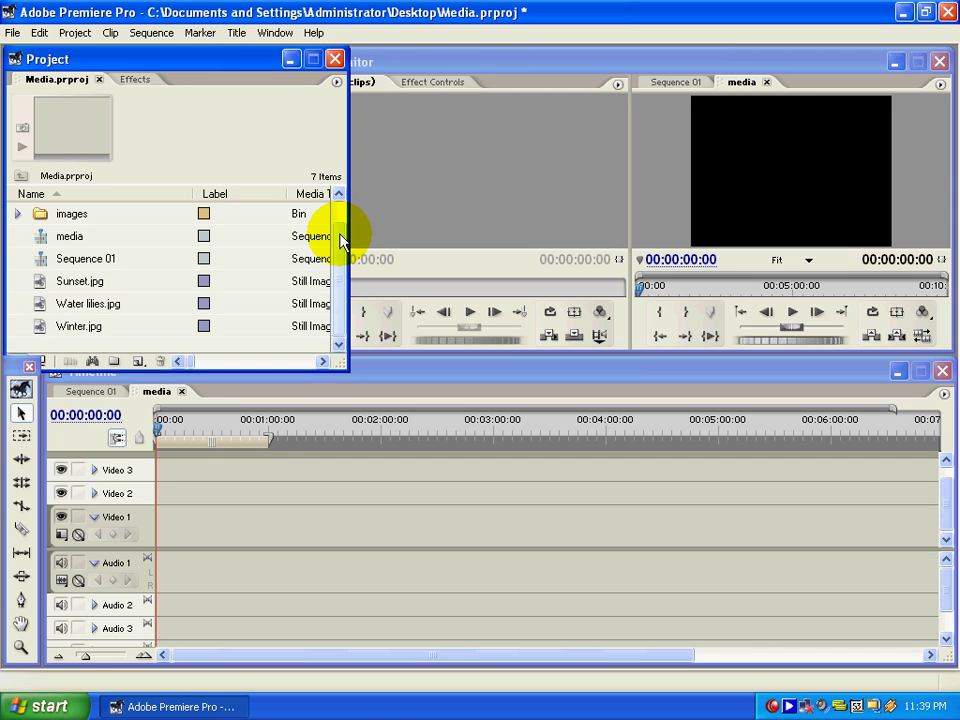
# Create a six-second 720 × 576 Bars and Tone clip from the File > New menu
pyautogui.click(16, 34)
pyautogui.moveTo(22, 54)
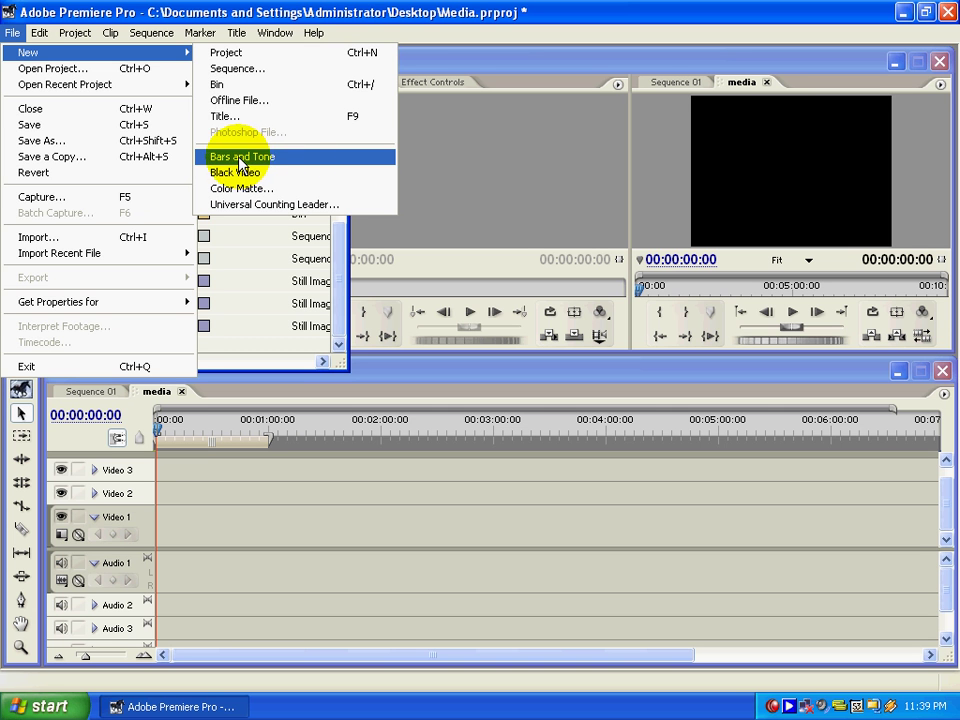
pyautogui.click(299, 165)
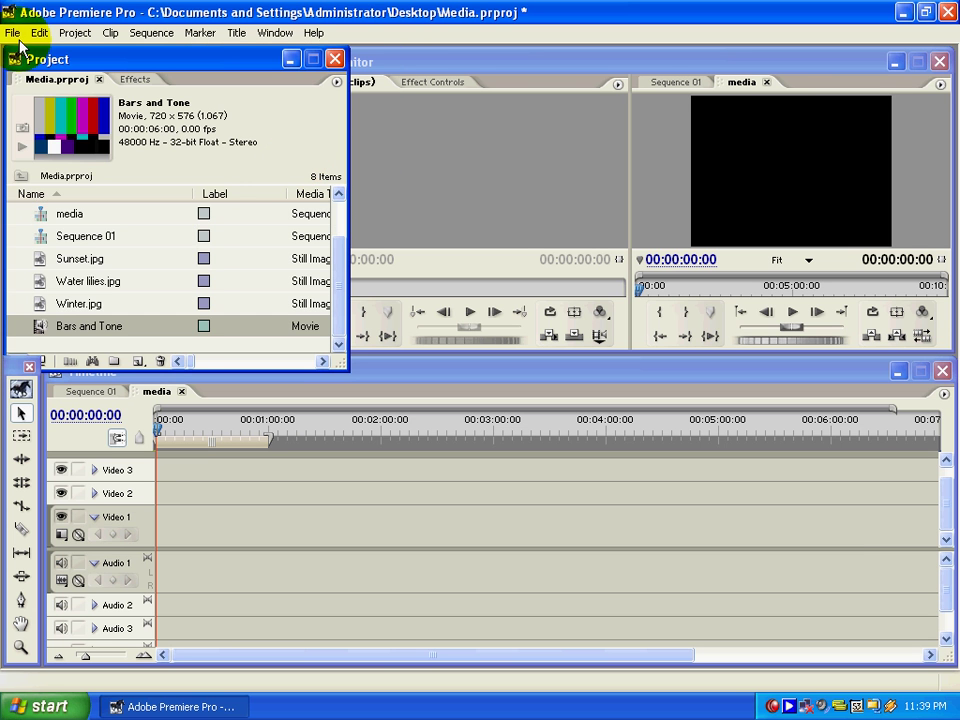
# Open Bars and Tone in the Source Monitor, then play it and stop at 00:00:02:07
pyautogui.rightClick(41, 327)
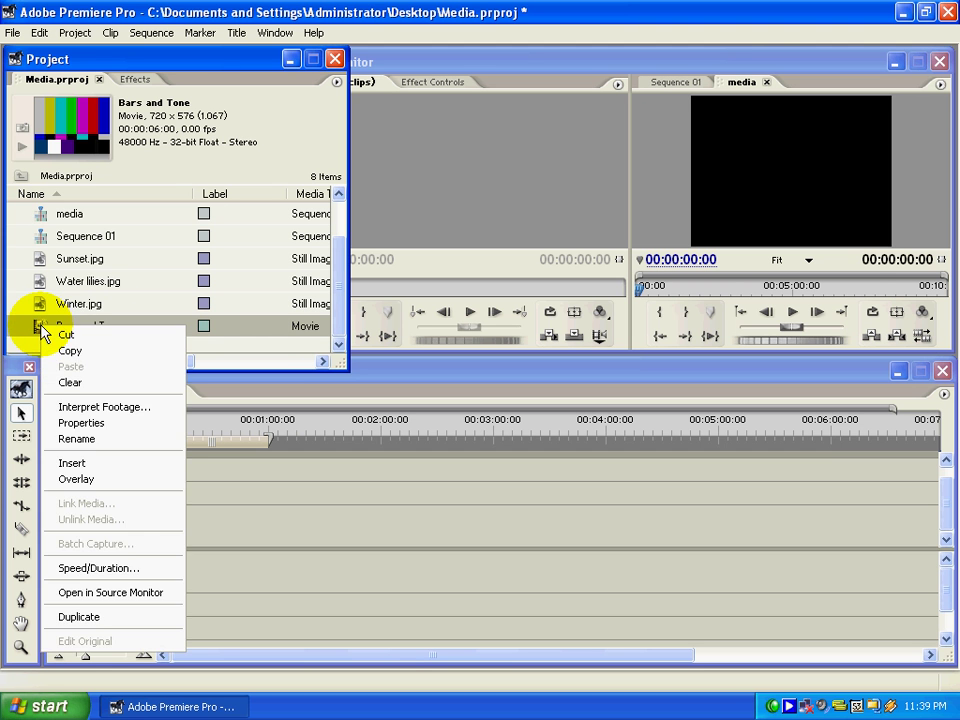
pyautogui.click(95, 600)
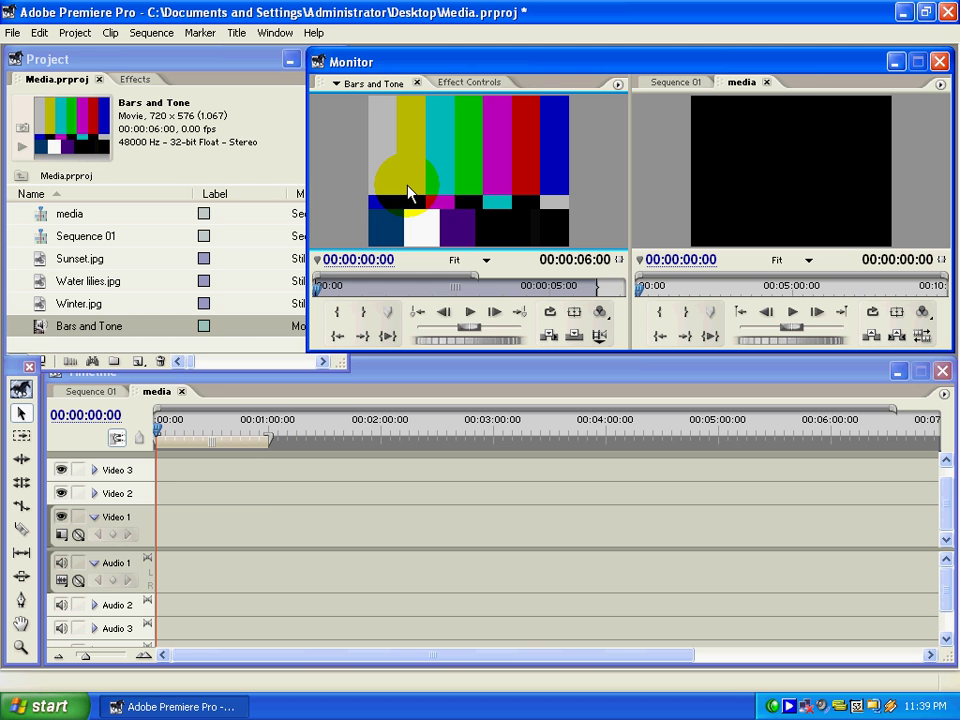
pyautogui.click(469, 313)
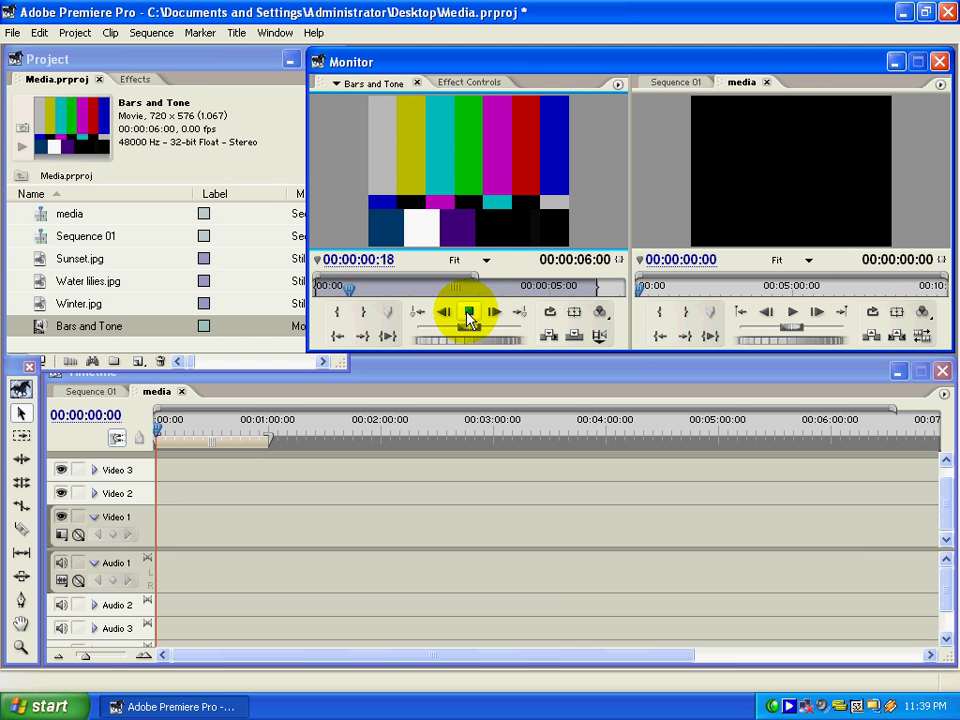
pyautogui.click(469, 313)
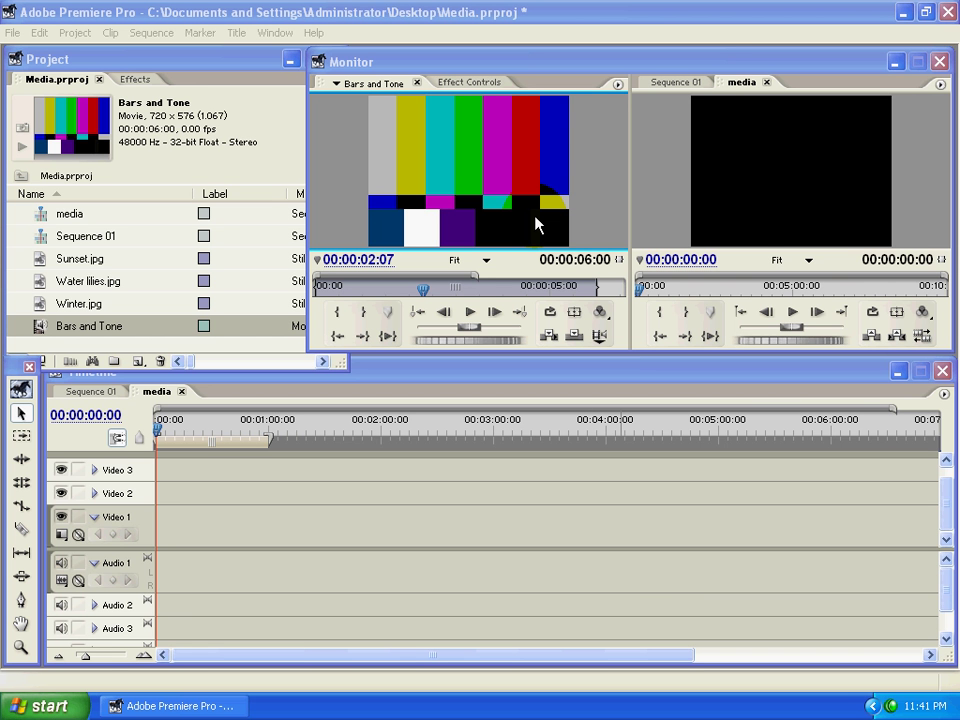
# Create a new Black Video clip from File > New
pyautogui.click(14, 32)
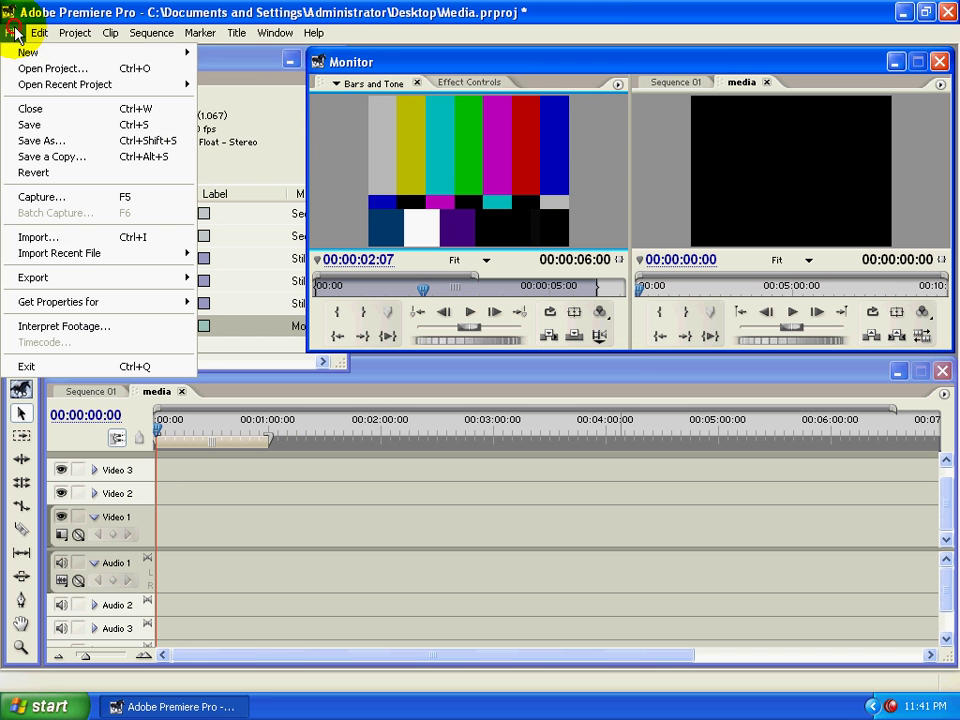
pyautogui.moveTo(28, 56)
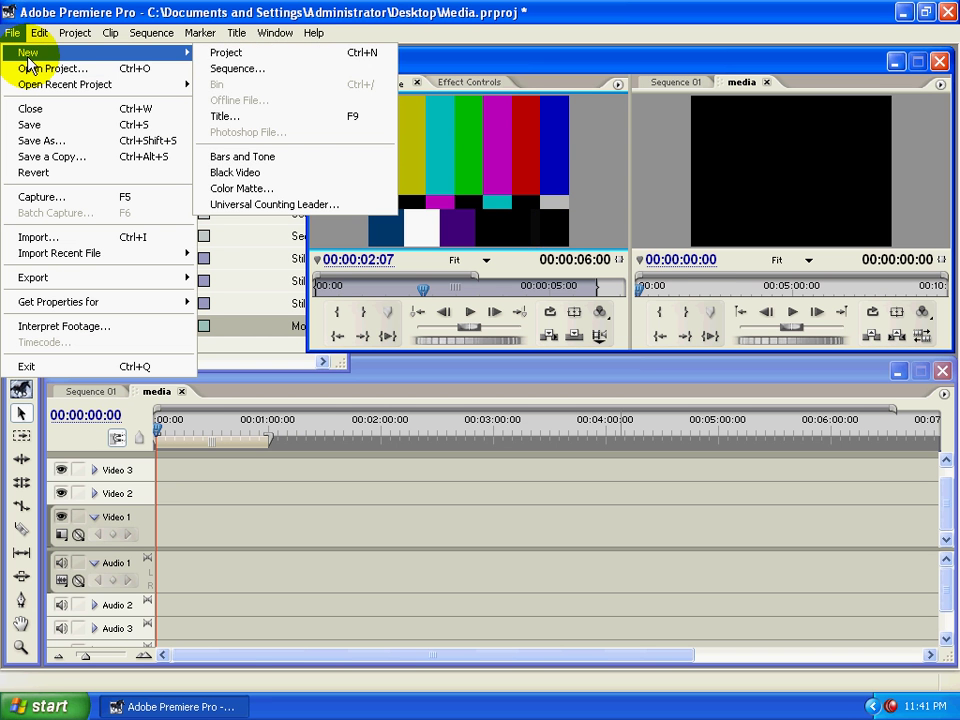
pyautogui.click(236, 179)
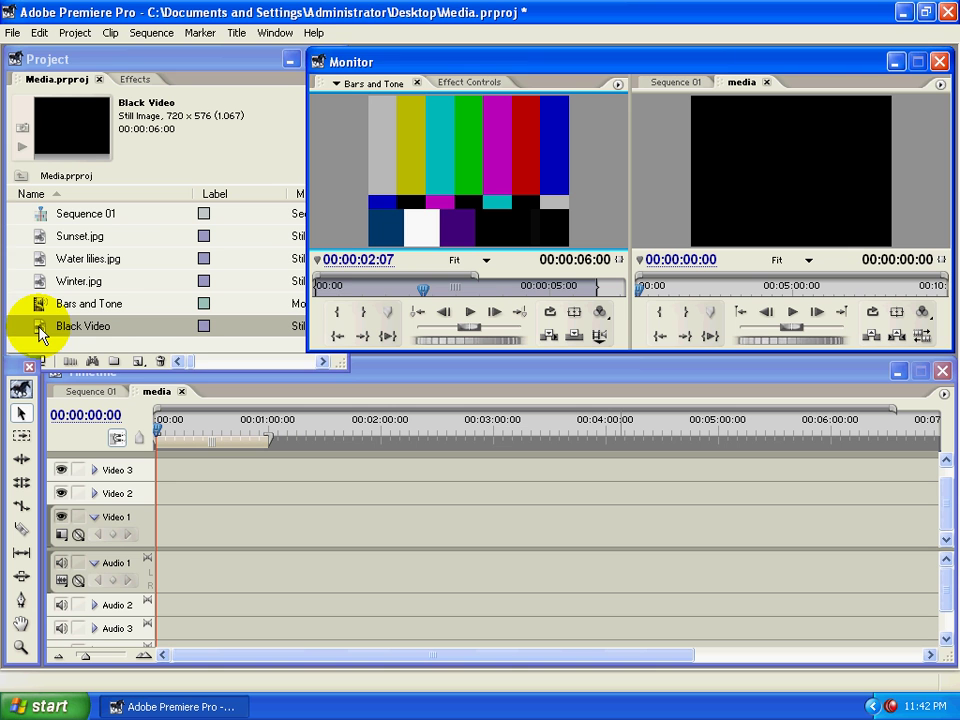
# Load Black Video into the Source Monitor, then play it and stop at 00:00:03:15
pyautogui.moveTo(40, 330); pyautogui.dragTo(426, 199)
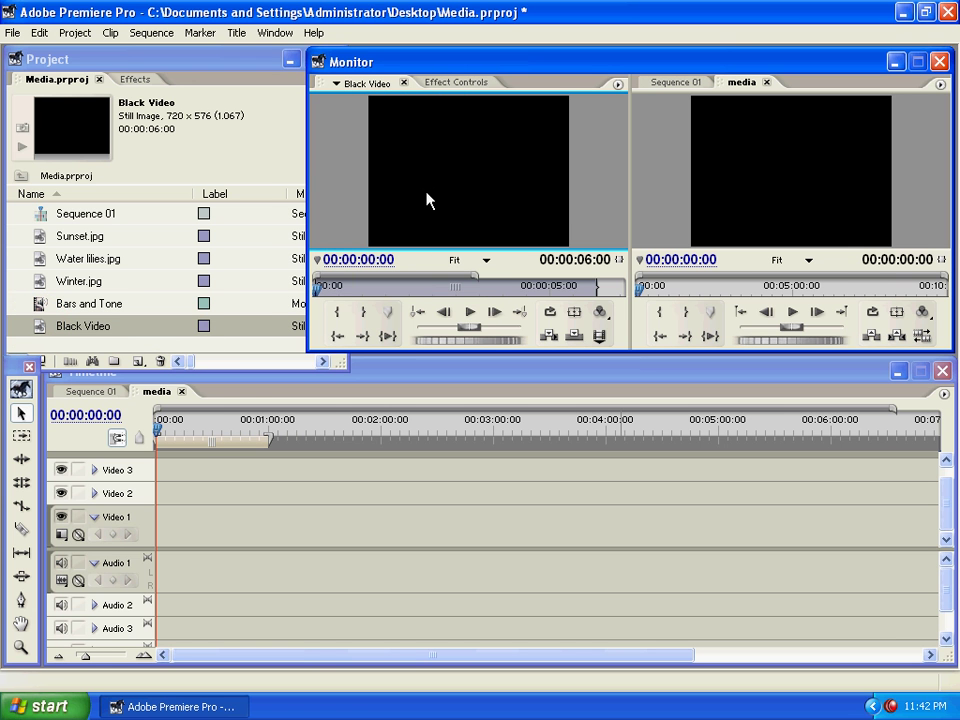
pyautogui.click(470, 315)
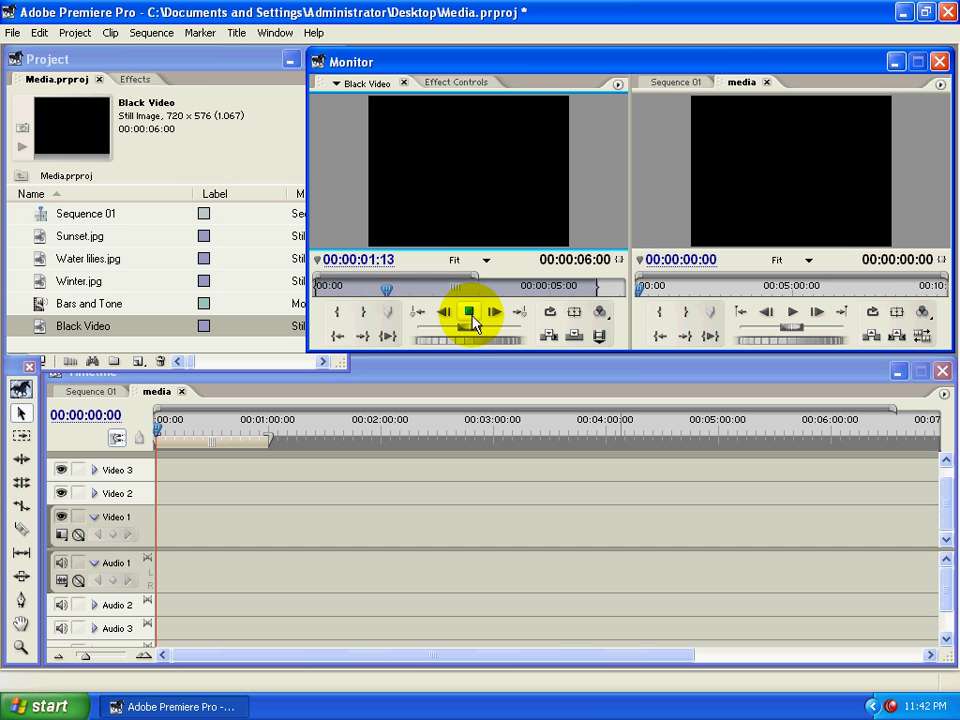
pyautogui.click(469, 316)
pyautogui.click(469, 313)
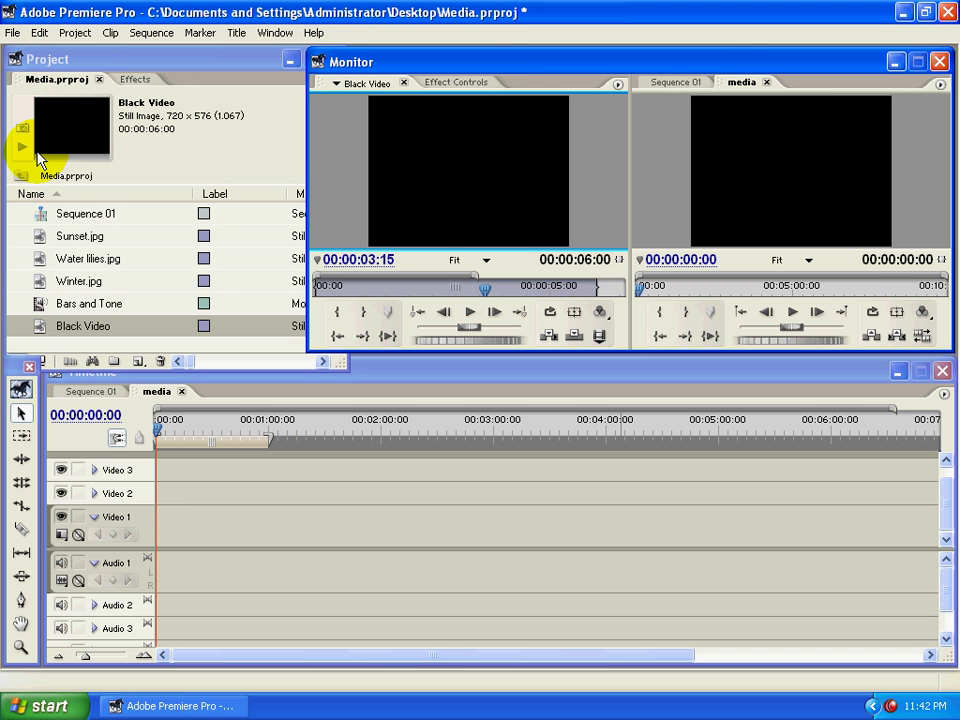
# Start a new Color Matte and pick bright green #2FF511 in the Color Picker
pyautogui.click(13, 32)
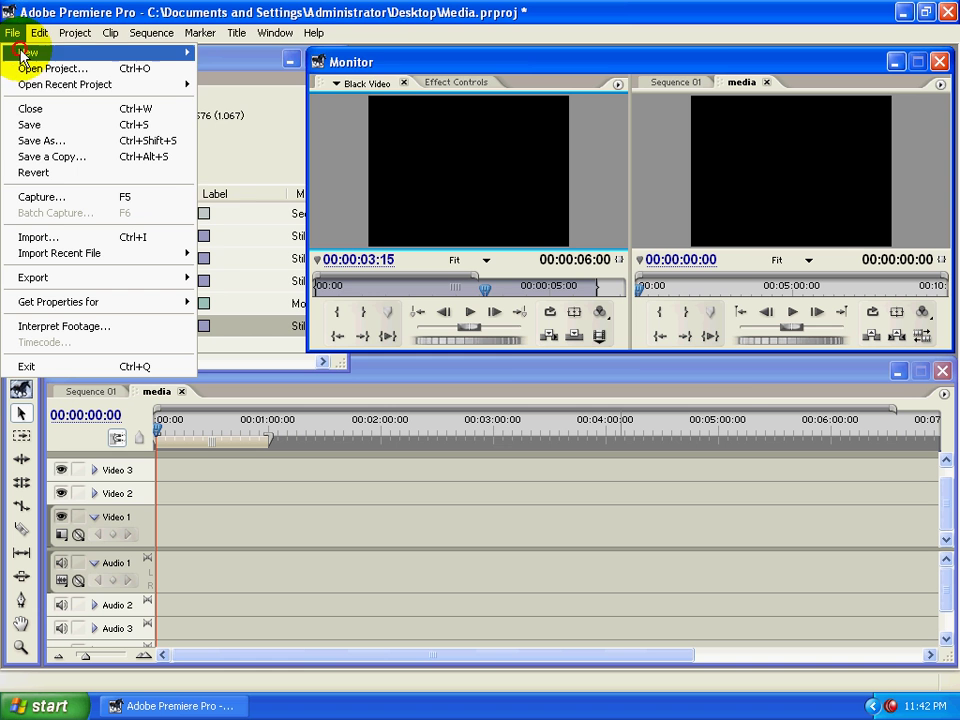
pyautogui.moveTo(178, 60)
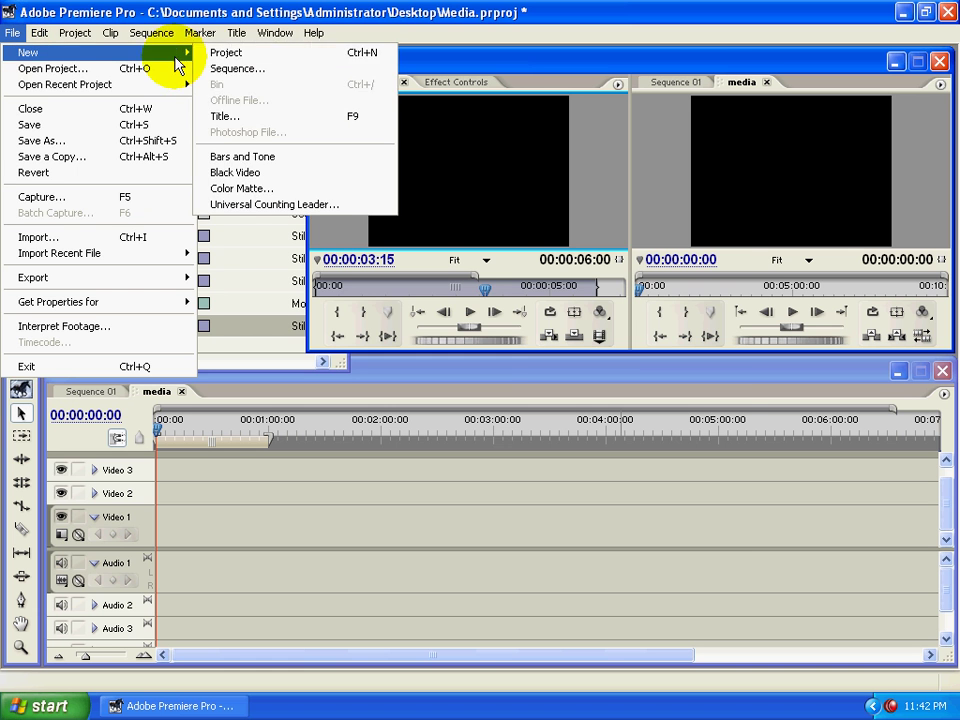
pyautogui.click(238, 190)
pyautogui.moveTo(317, 167)
pyautogui.mouseDown()
pyautogui.moveTo(313, 195)
pyautogui.moveTo(303, 156)
pyautogui.mouseUp()
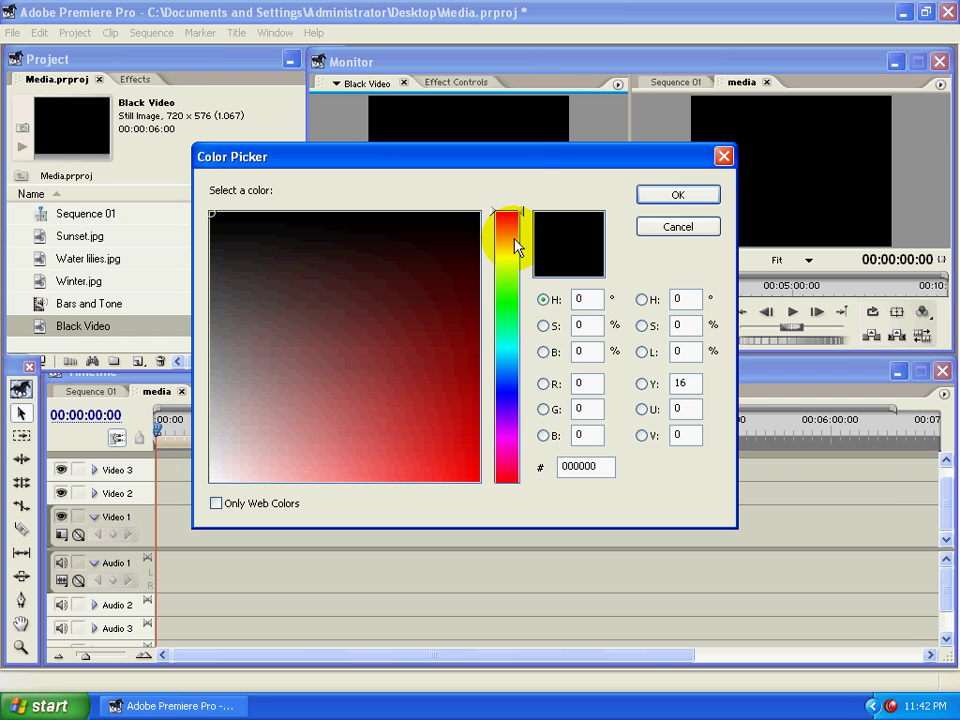
pyautogui.moveTo(518, 246); pyautogui.dragTo(510, 303)
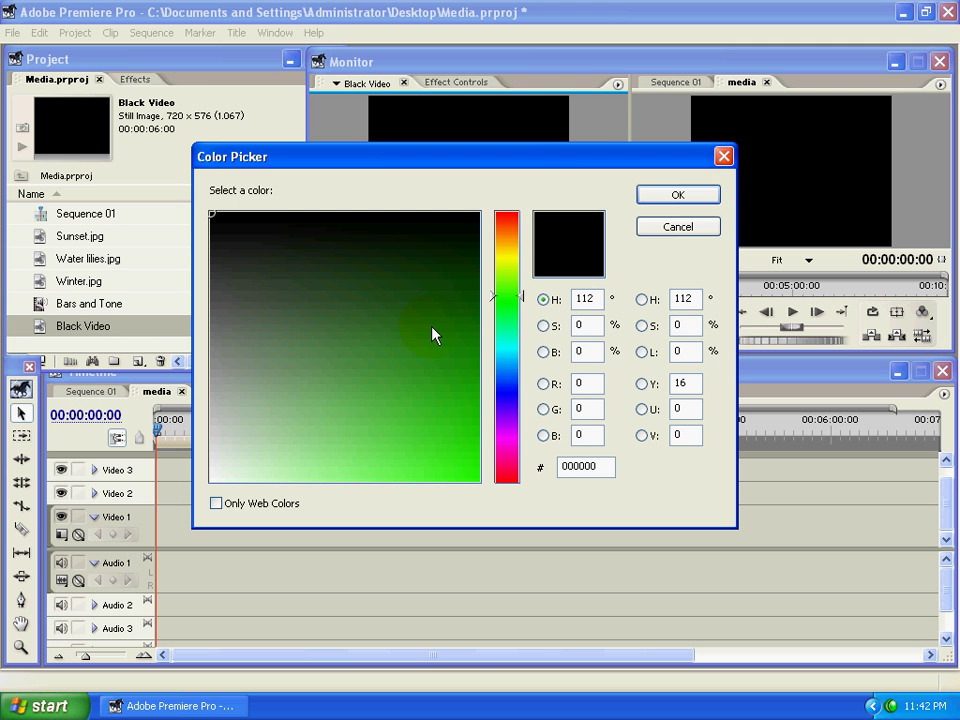
pyautogui.moveTo(435, 335); pyautogui.dragTo(461, 474)
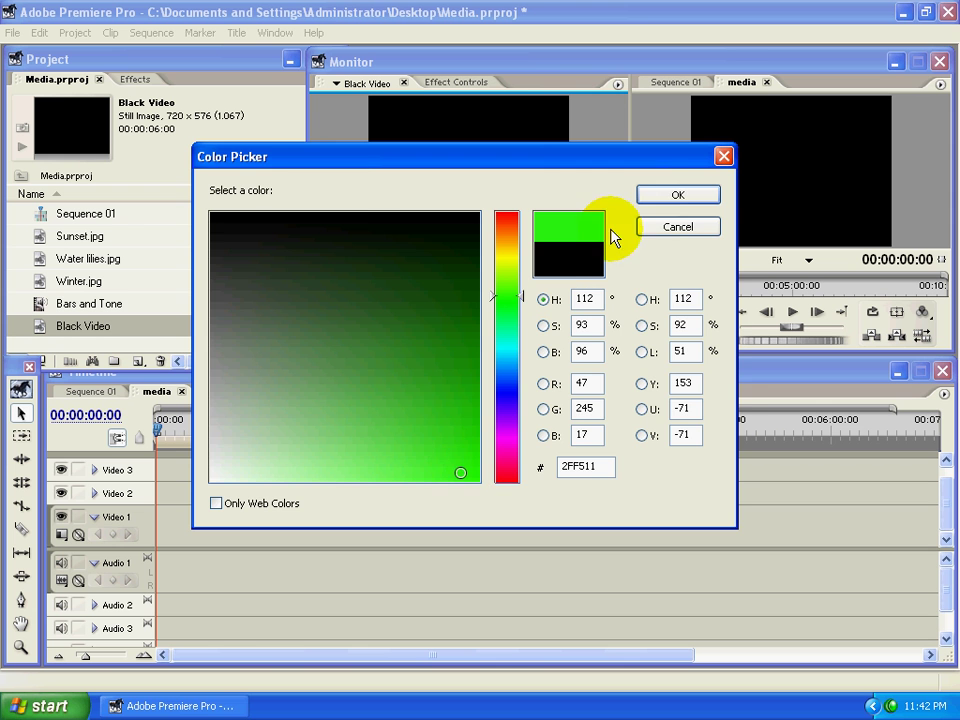
pyautogui.click(664, 196)
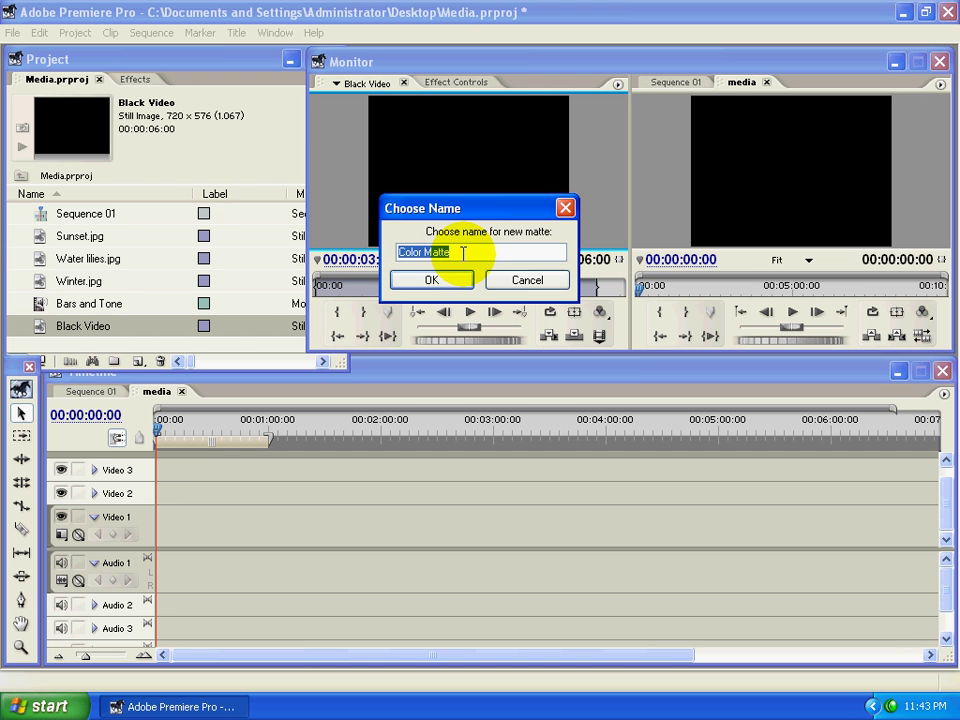
# Keep the name 'Color Matte', load it in the Source Monitor, and play it to 00:00:02:10
pyautogui.click(456, 277)
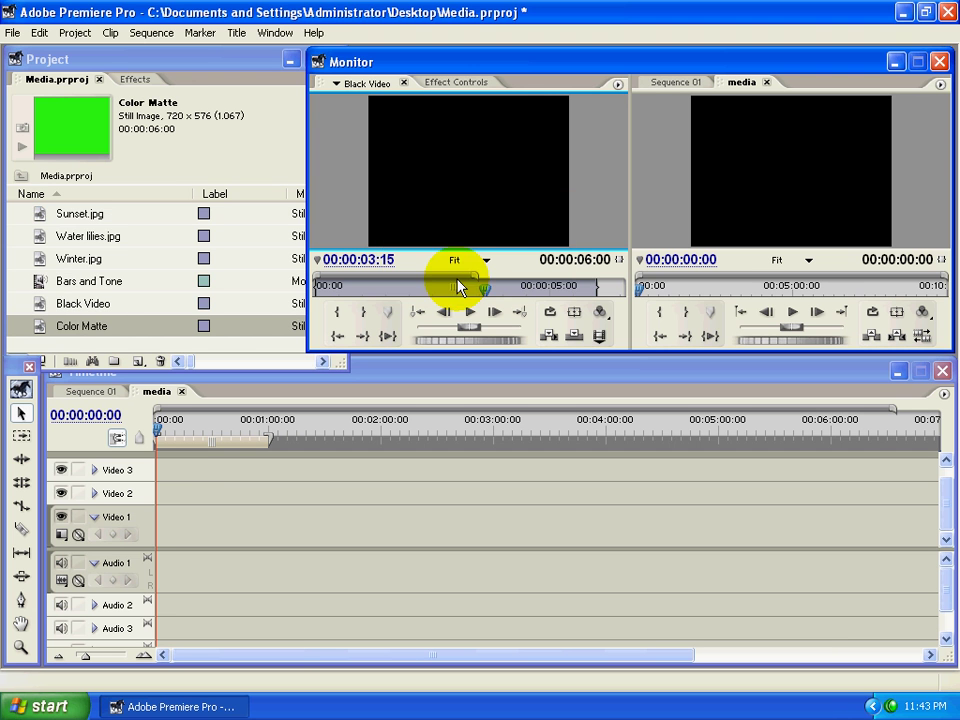
pyautogui.click(42, 333)
pyautogui.moveTo(449, 210); pyautogui.dragTo(443, 208)
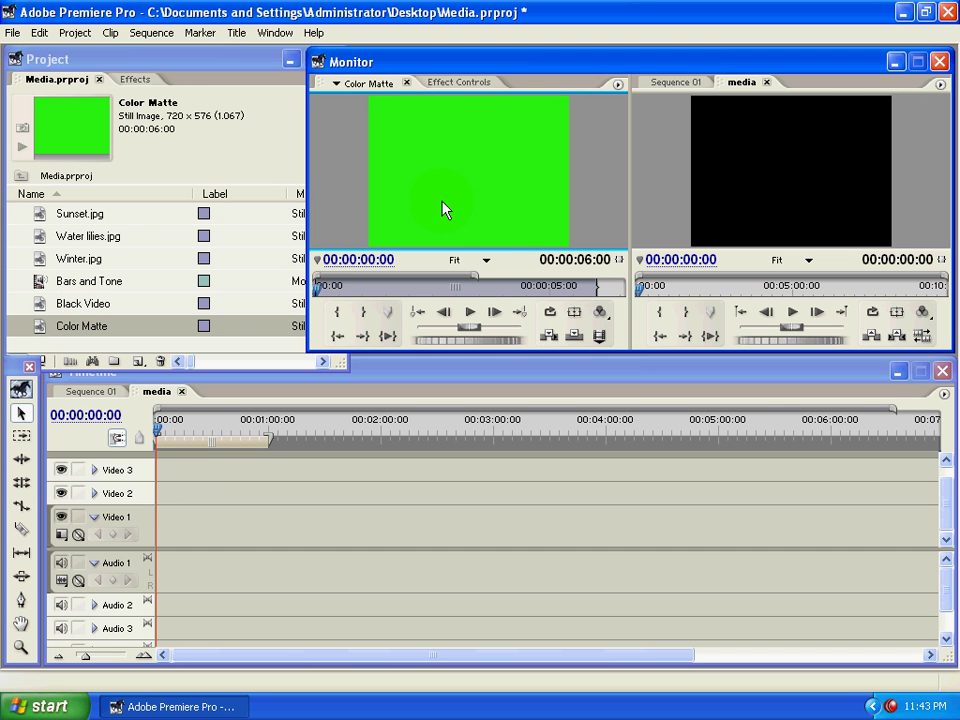
pyautogui.click(470, 312)
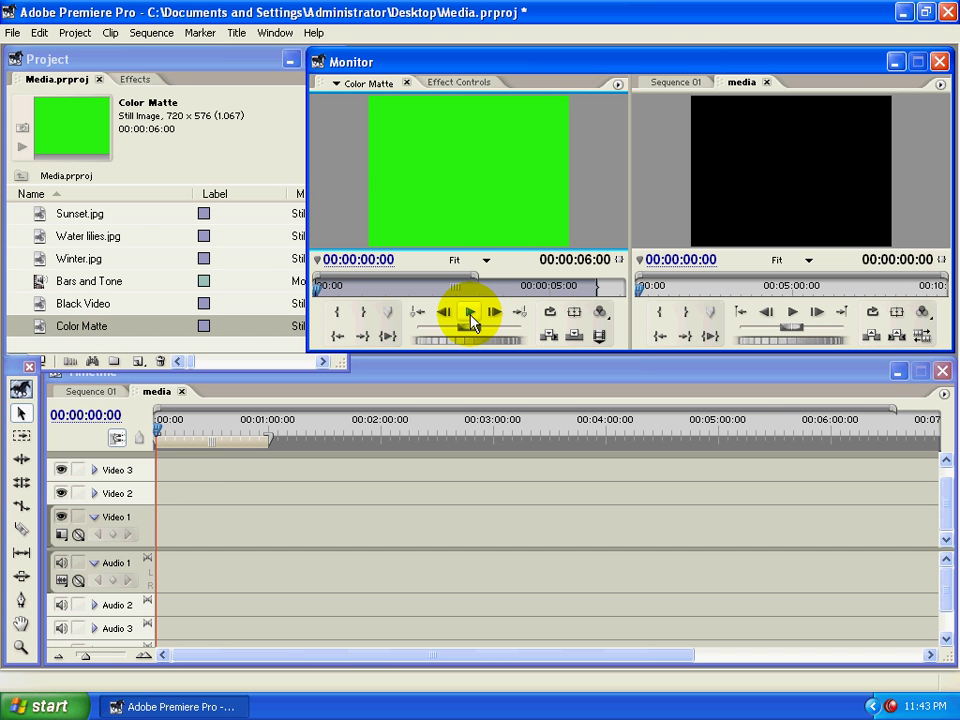
pyautogui.click(470, 313)
pyautogui.click(470, 313)
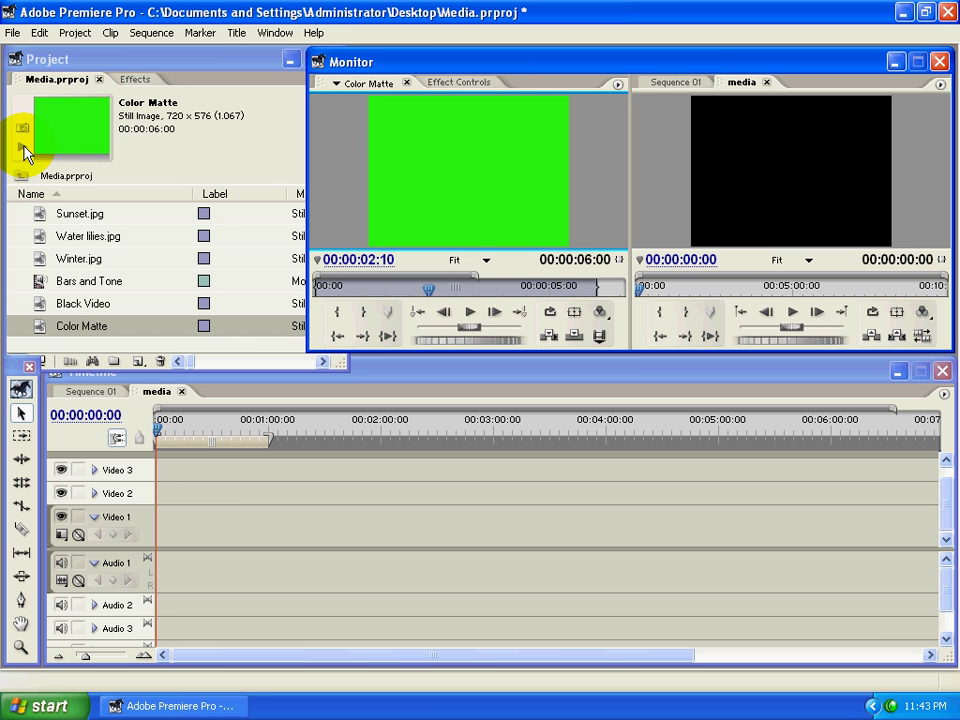
pyautogui.click(13, 35)
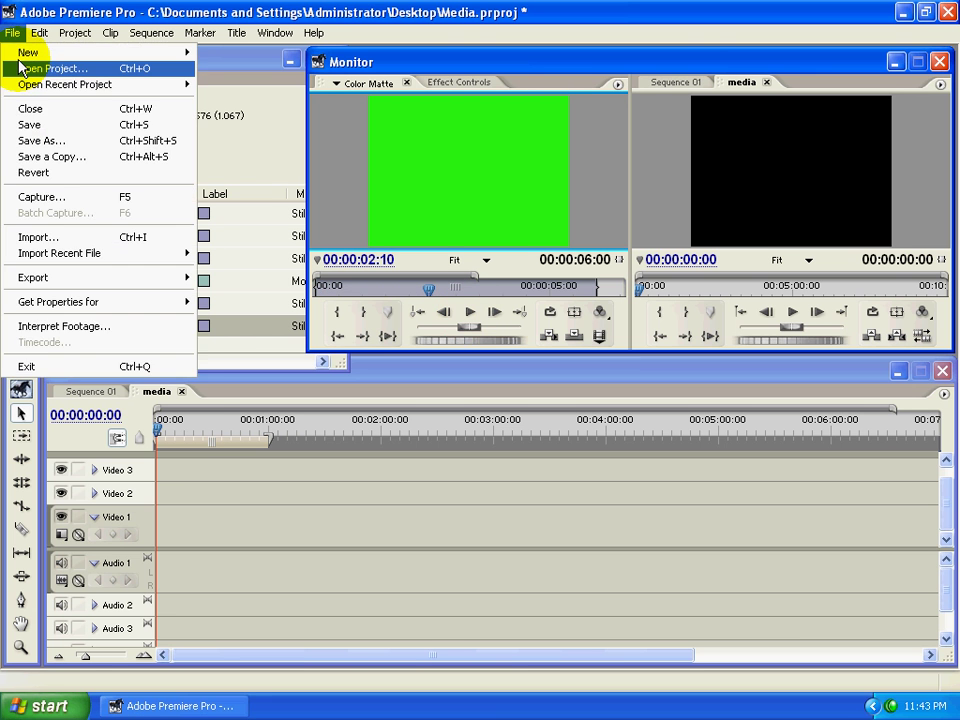
# Create an 11-second, 25 fps Universal Counting Leader with default colours and cue options
pyautogui.moveTo(137, 50)
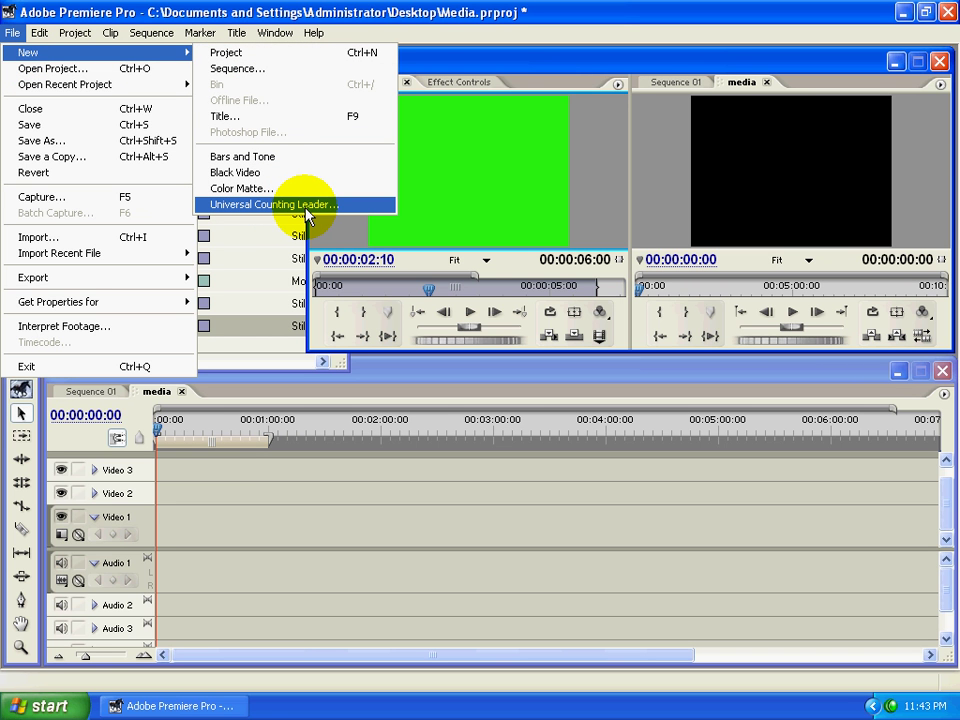
pyautogui.click(306, 208)
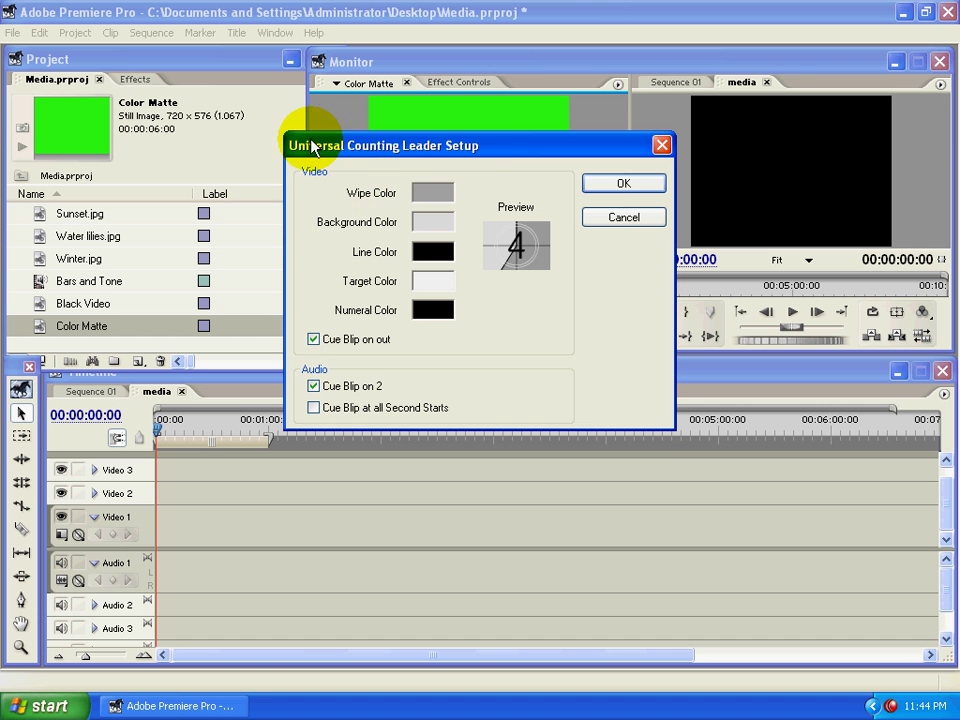
pyautogui.moveTo(489, 155); pyautogui.dragTo(448, 160)
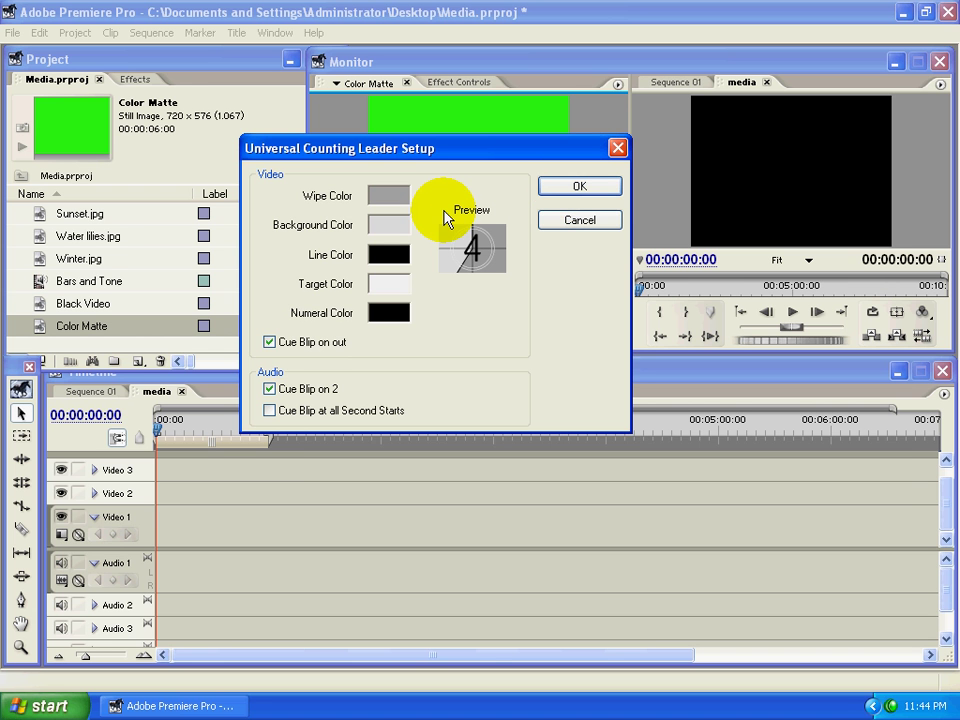
pyautogui.click(578, 190)
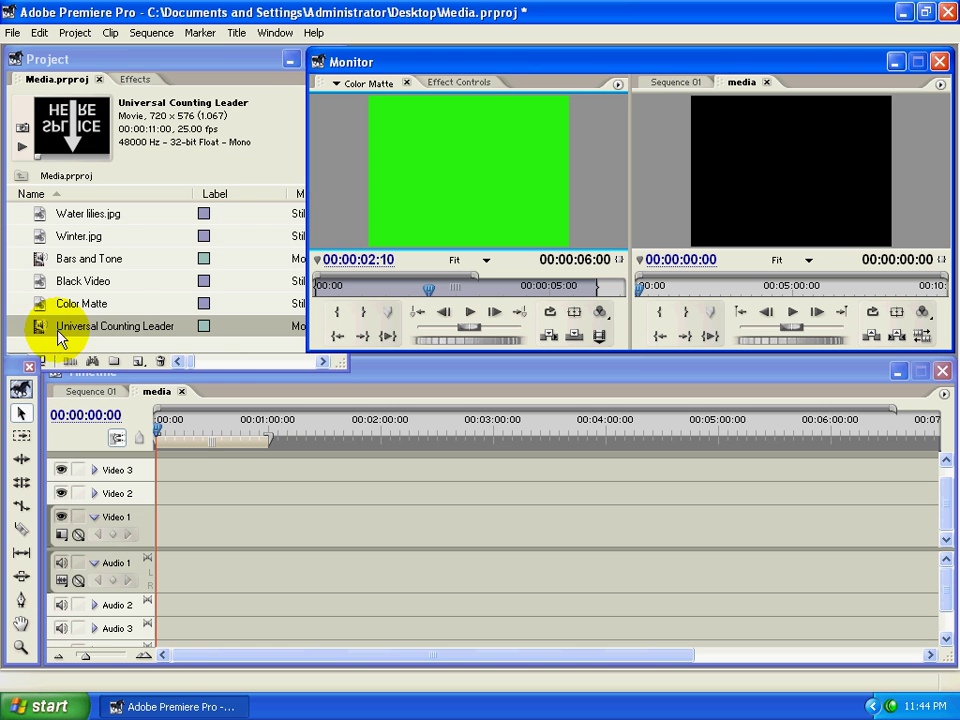
# Open Universal Counting Leader in the Source Monitor and play it through to 00:00:10:24
pyautogui.click(259, 360)
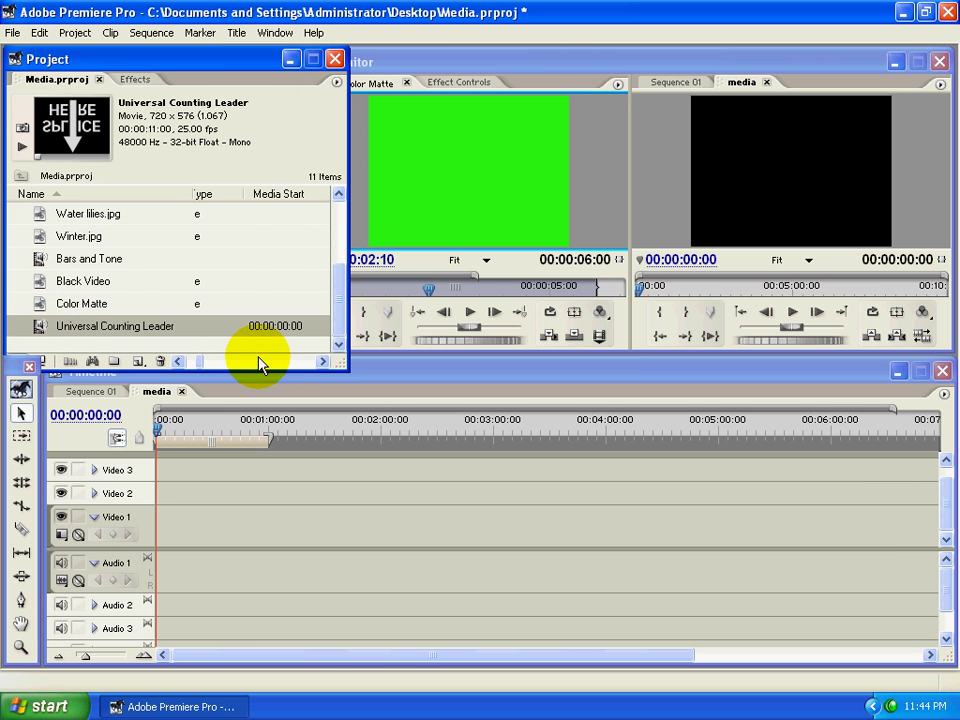
pyautogui.rightClick(38, 330)
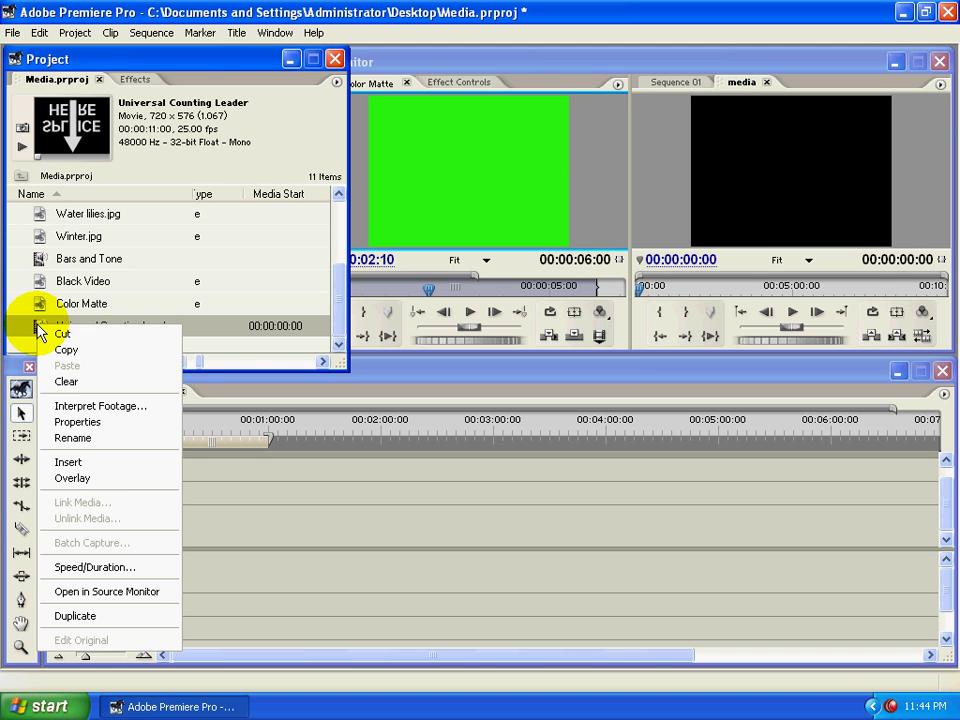
pyautogui.click(105, 592)
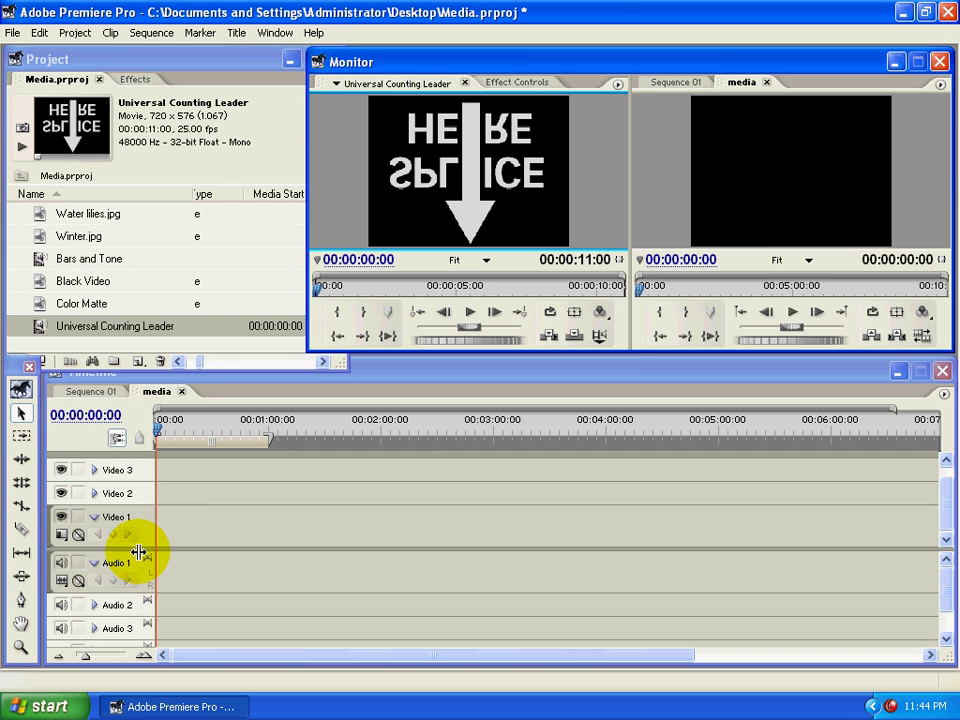
pyautogui.click(470, 314)
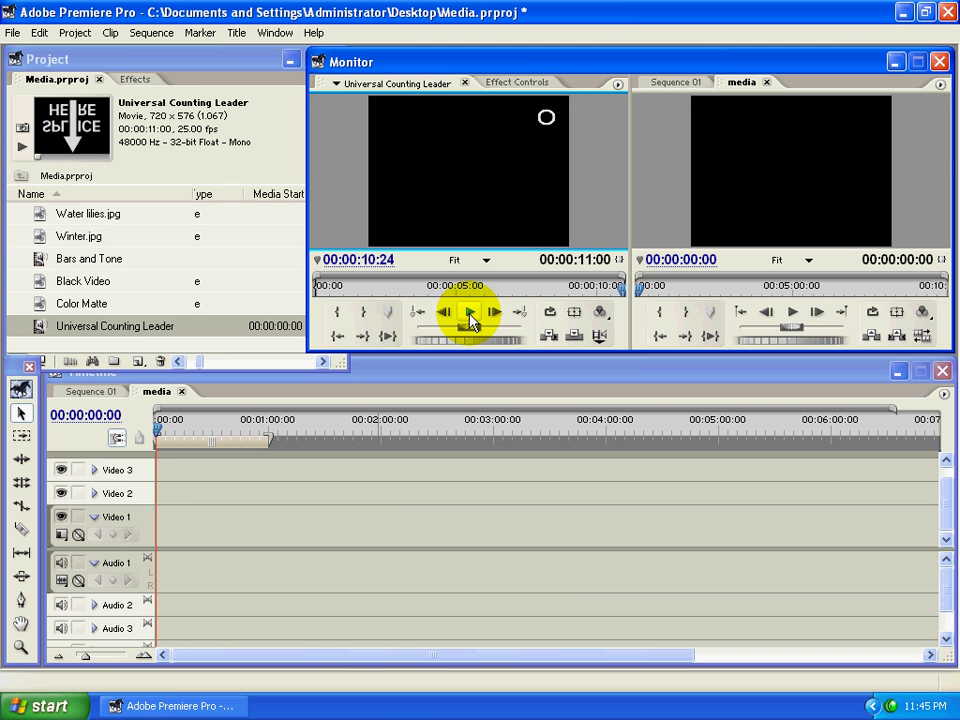
pyautogui.click(420, 105)
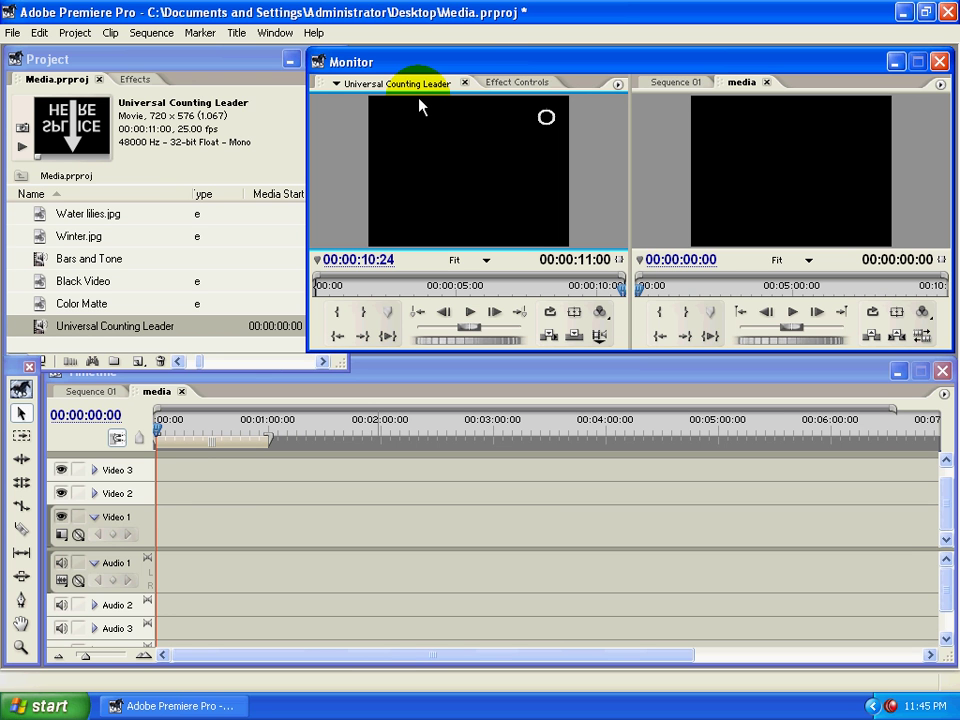
pyautogui.click(455, 12)
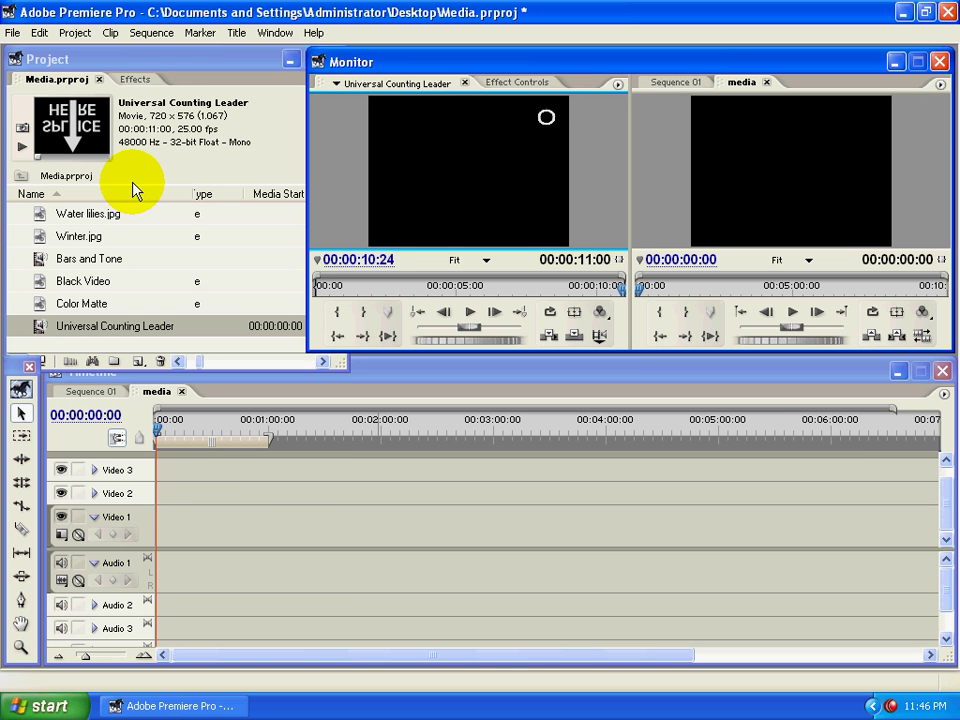
# Create a new title, Untitled3, leaving its Title Type set to Still
pyautogui.click(13, 33)
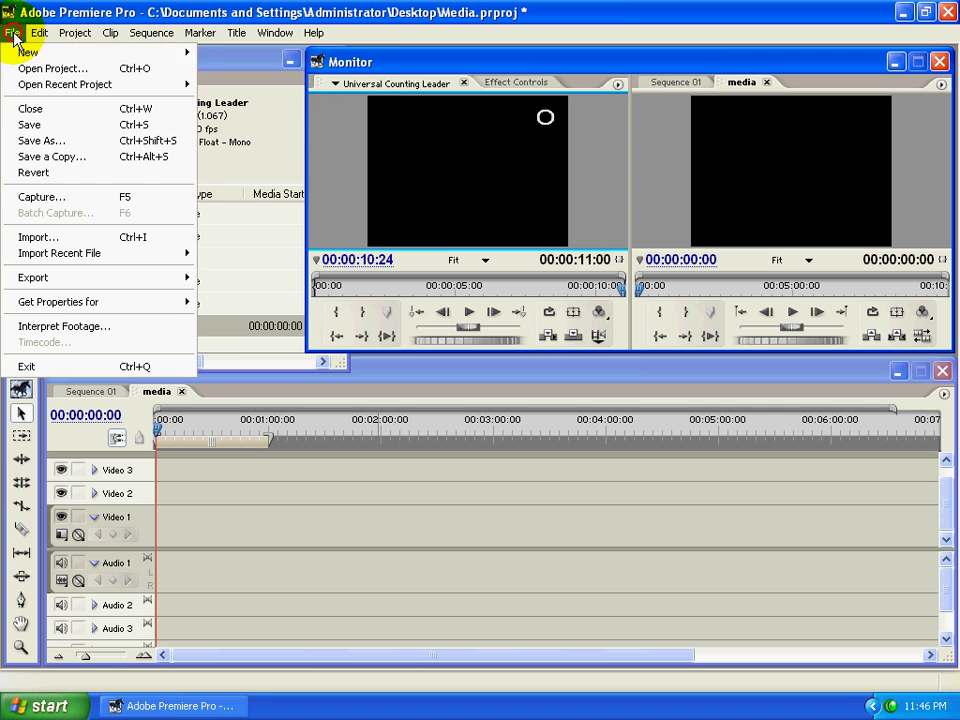
pyautogui.moveTo(22, 50)
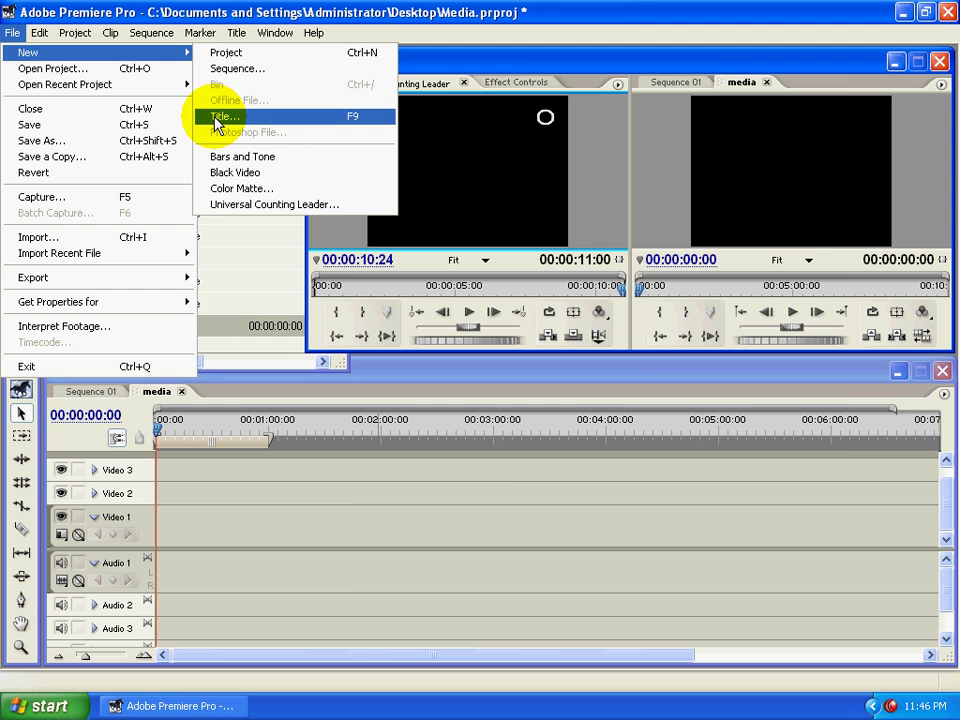
pyautogui.click(215, 118)
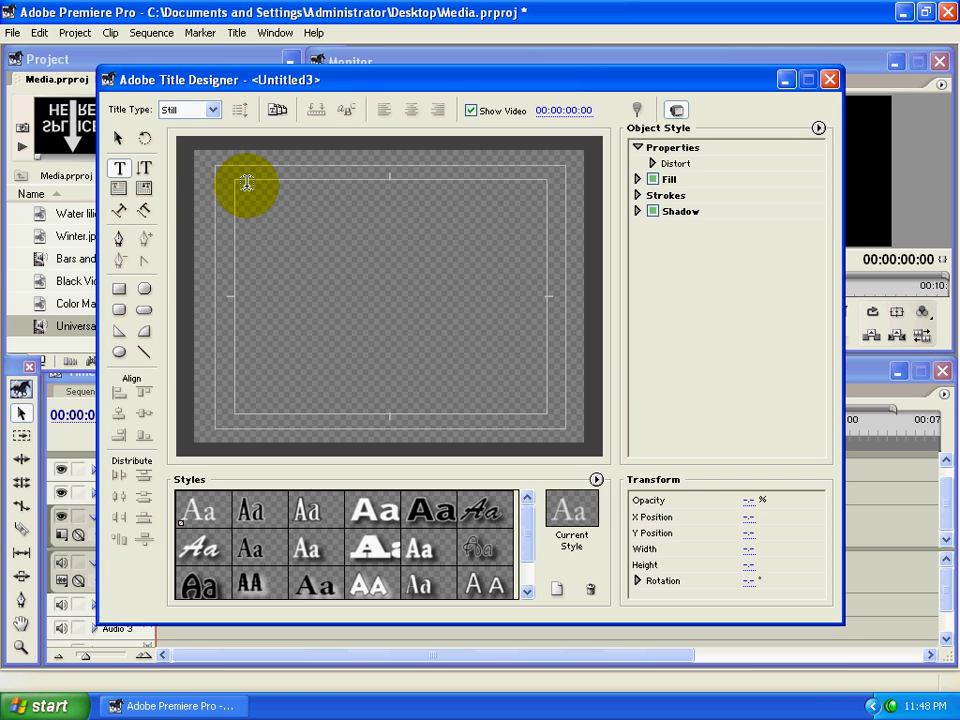
pyautogui.click(213, 110)
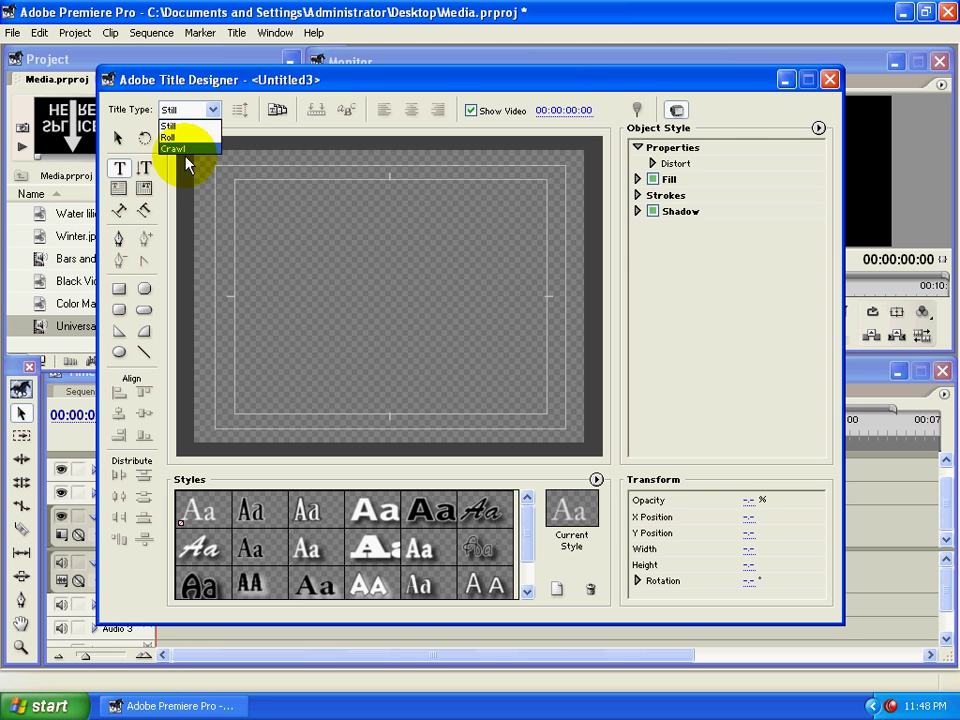
pyautogui.click(227, 82)
pyautogui.click(213, 110)
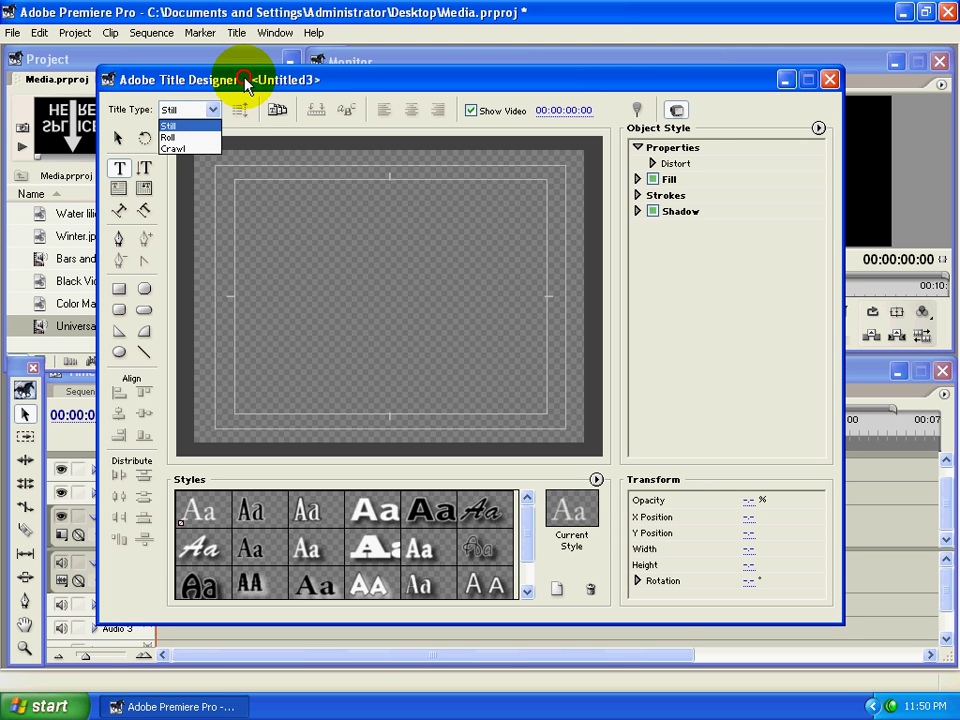
pyautogui.click(175, 124)
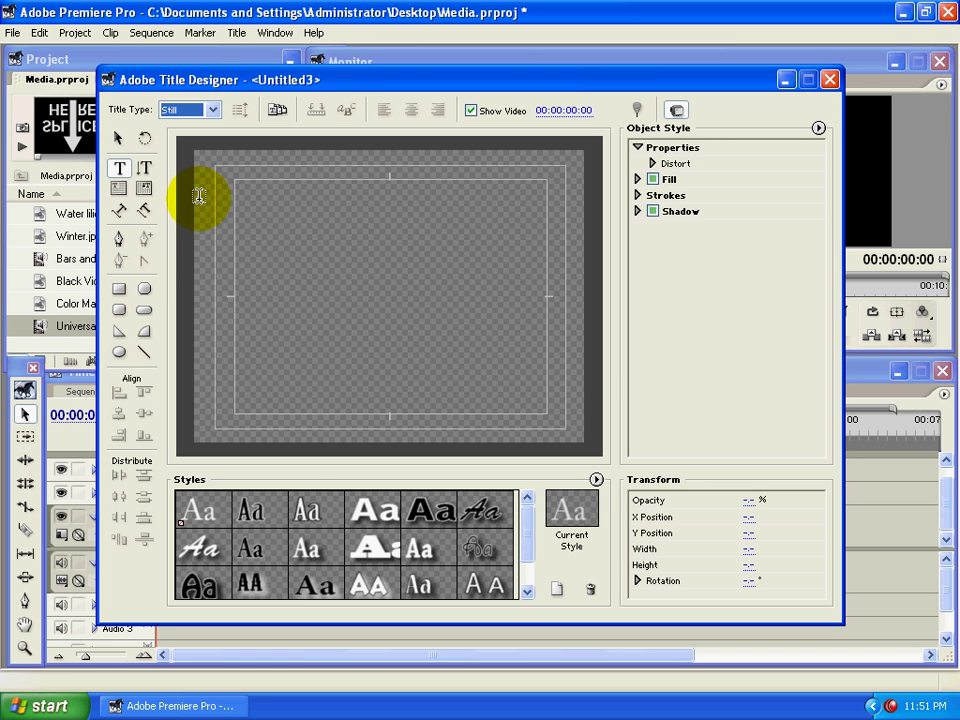
# Type 'welcome' in a text box on the left side of the title canvas
pyautogui.click(250, 294)
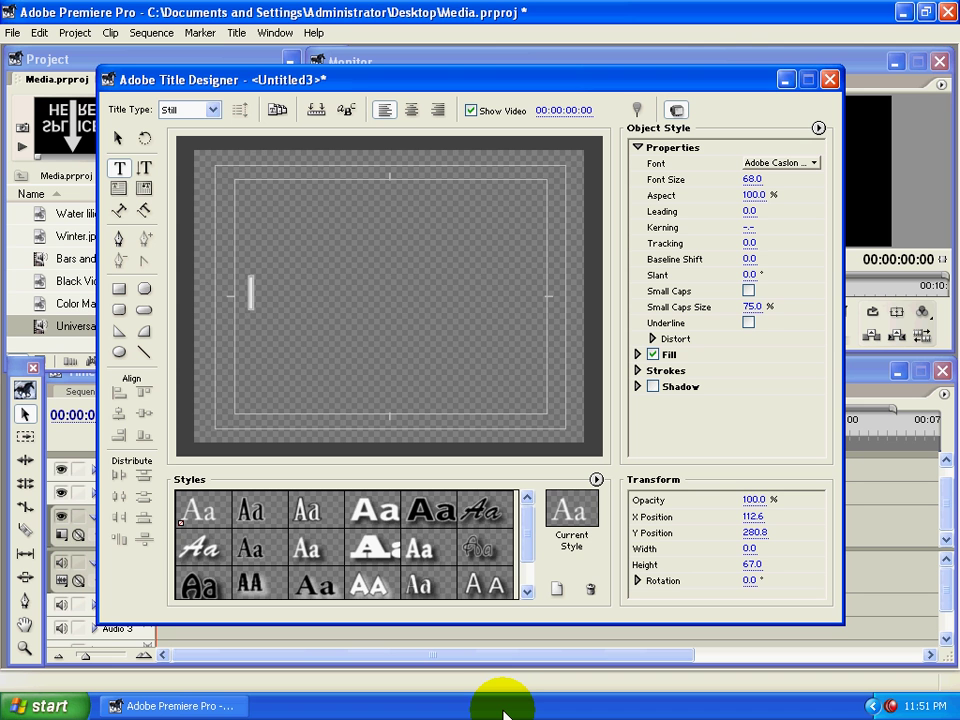
pyautogui.write('w')
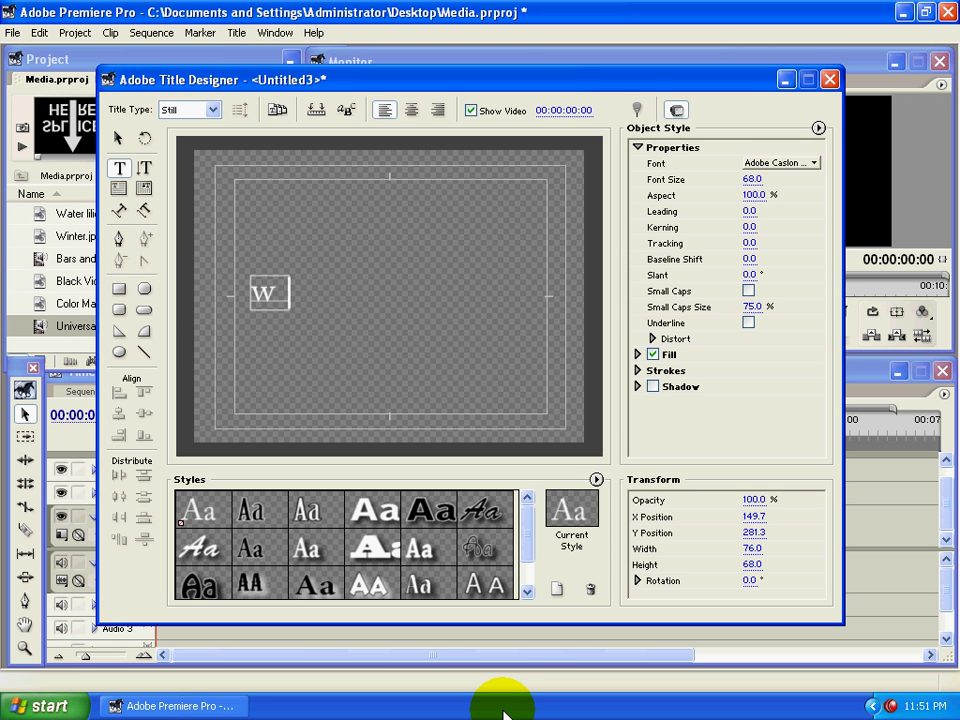
pyautogui.write('elco')
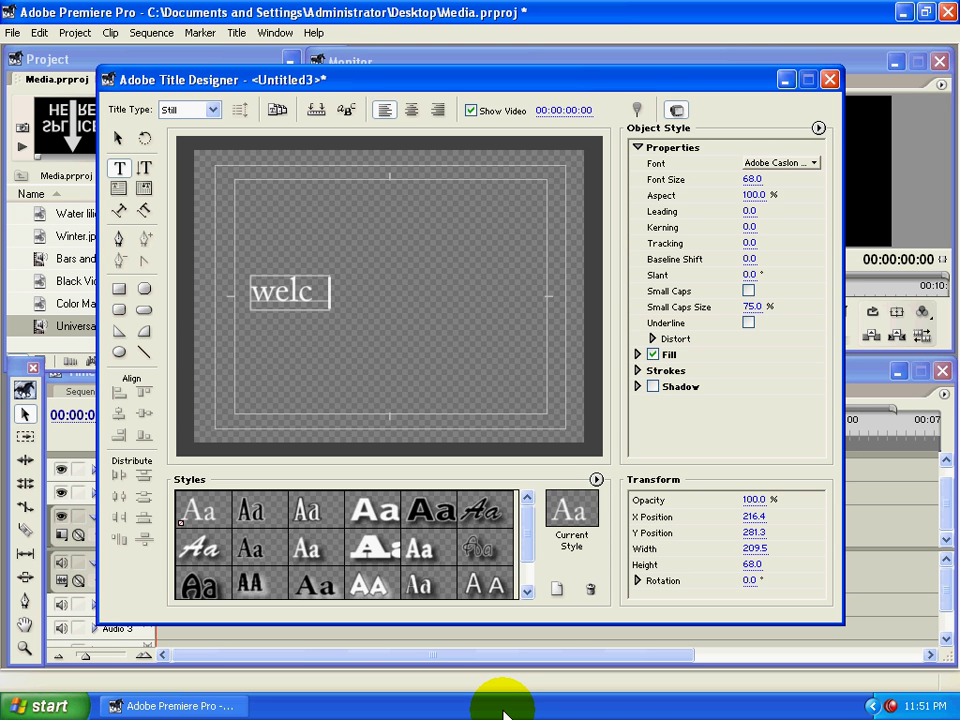
pyautogui.write('me')
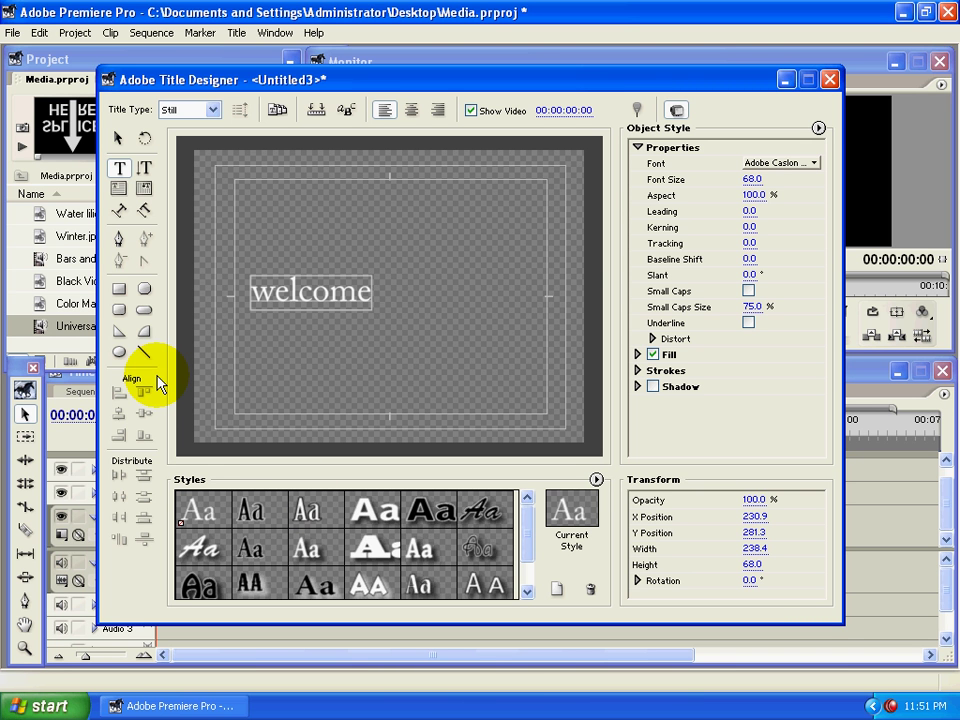
# Move the welcome text box to X 278.9, Y 255.4, just left of centre
pyautogui.click(118, 140)
pyautogui.click(307, 304)
pyautogui.click(122, 141)
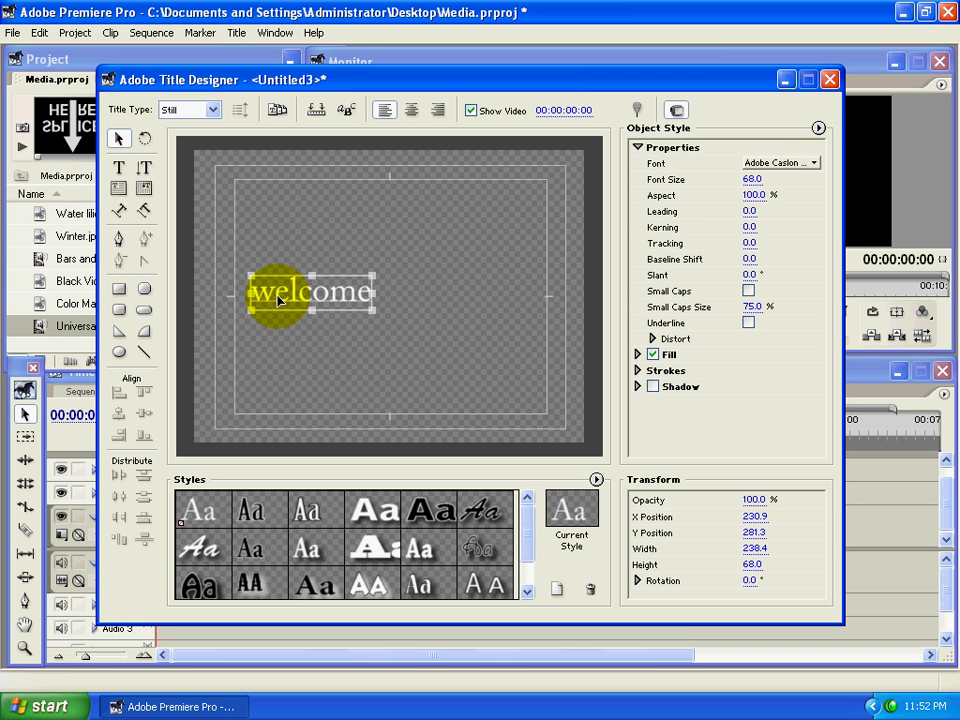
pyautogui.moveTo(284, 297)
pyautogui.mouseDown()
pyautogui.moveTo(406, 302)
pyautogui.moveTo(327, 262)
pyautogui.mouseUp()
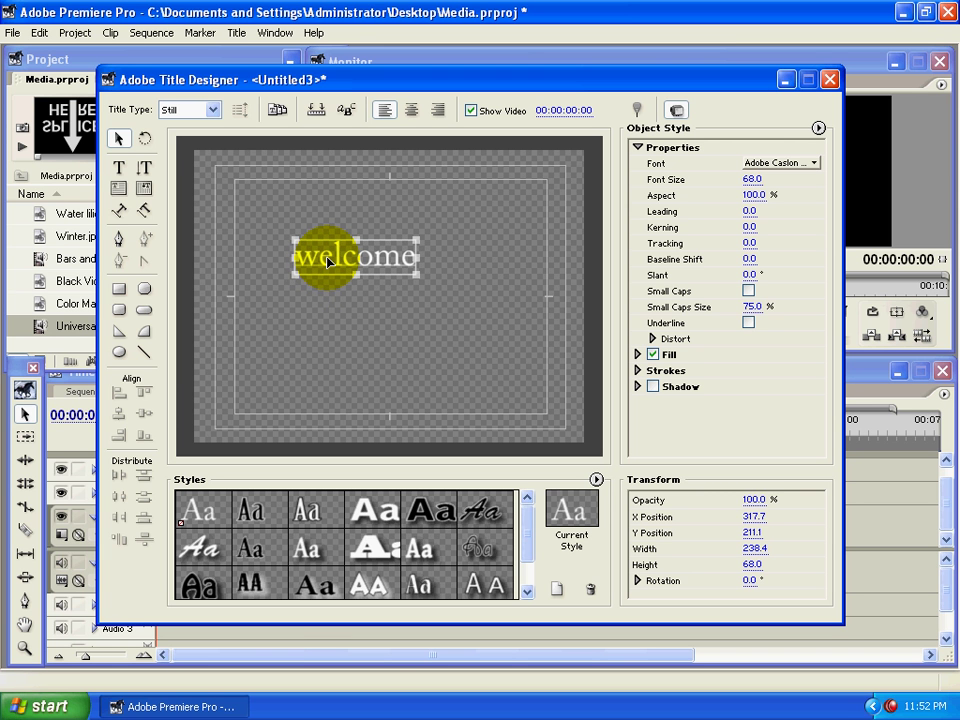
pyautogui.moveTo(327, 262); pyautogui.dragTo(308, 284)
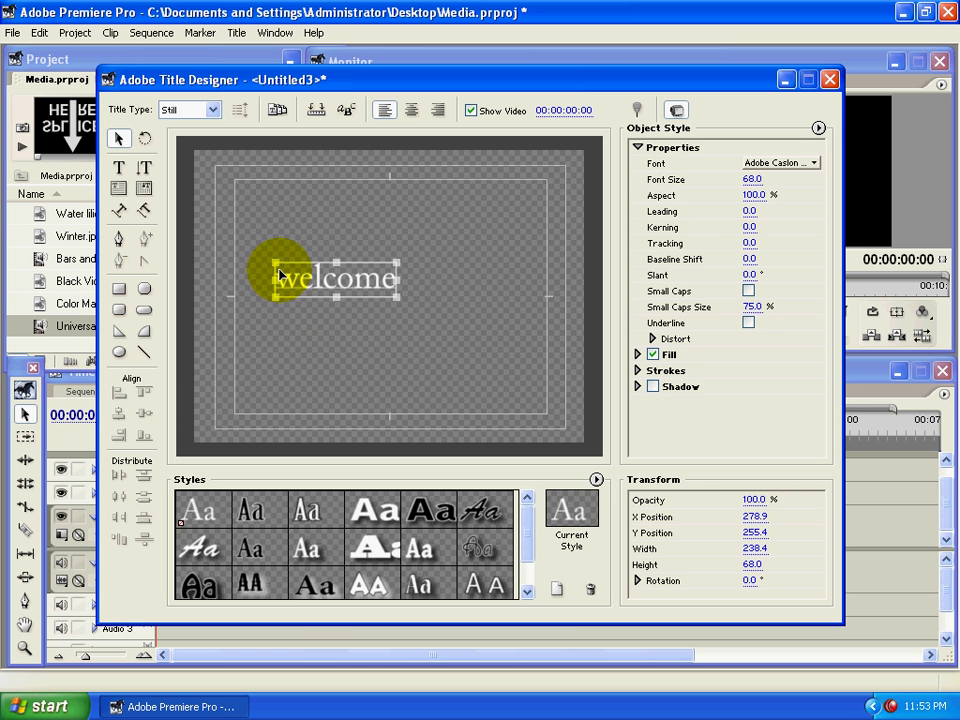
pyautogui.moveTo(281, 273); pyautogui.dragTo(284, 292)
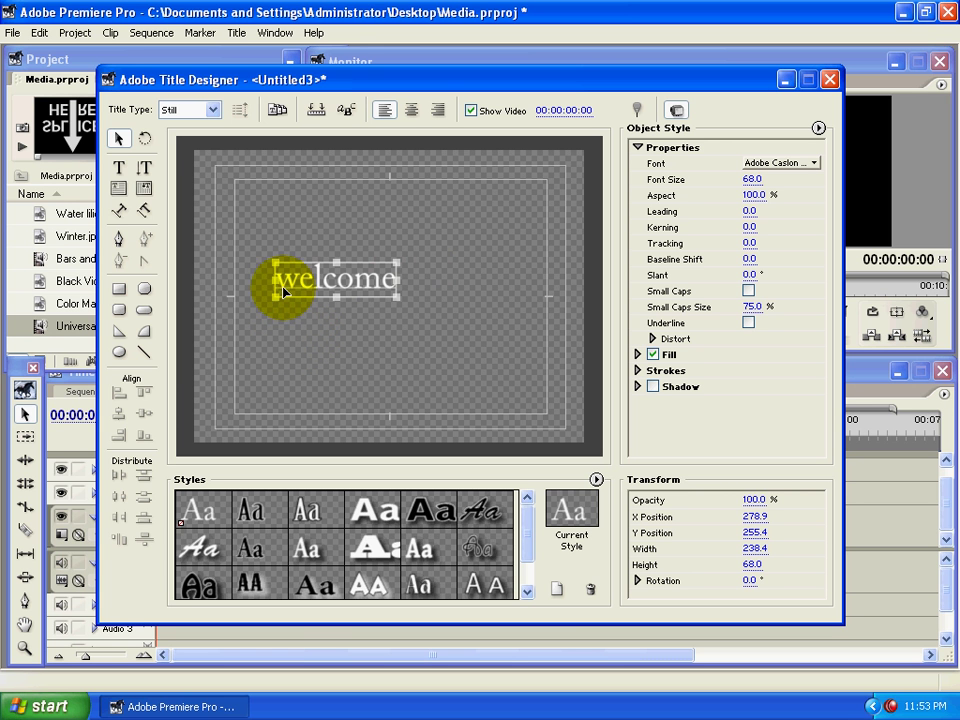
pyautogui.click(330, 270)
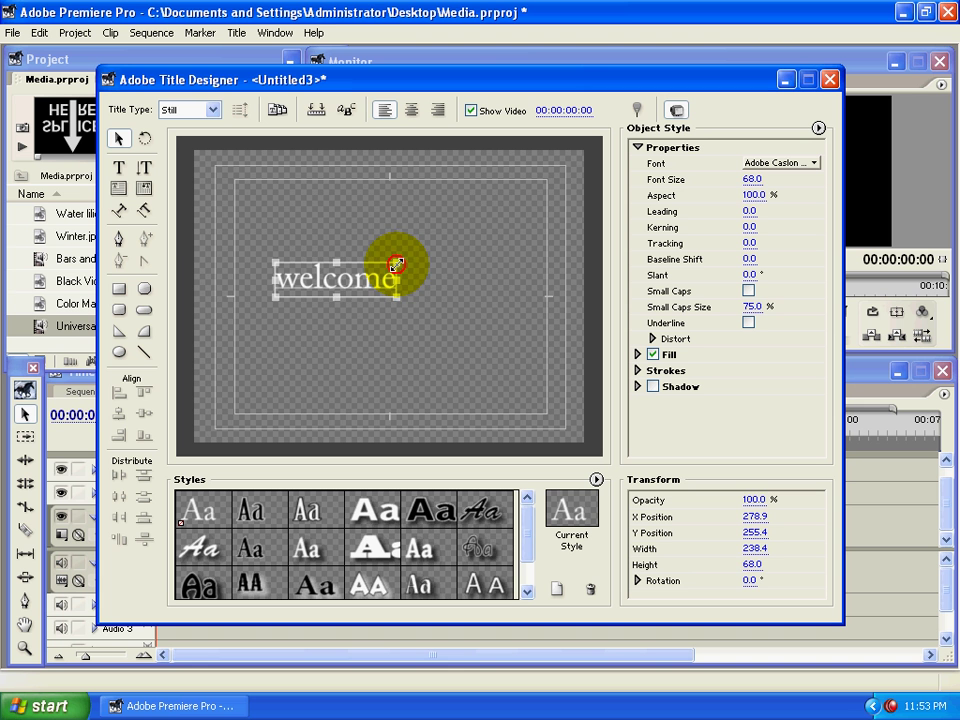
# Enlarge the welcome text to 86.5 pt and rotate it back nearly level at 359.7°
pyautogui.moveTo(396, 264)
pyautogui.mouseDown()
pyautogui.moveTo(501, 198)
pyautogui.moveTo(414, 263)
pyautogui.mouseUp()
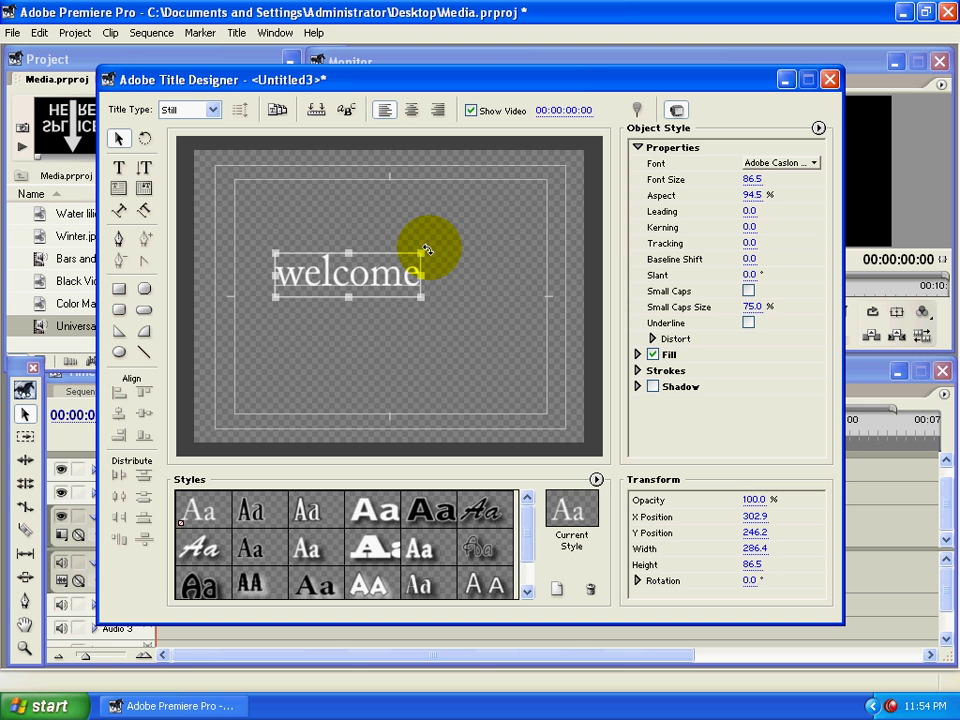
pyautogui.moveTo(427, 249)
pyautogui.mouseDown()
pyautogui.moveTo(363, 220)
pyautogui.moveTo(427, 249)
pyautogui.mouseUp()
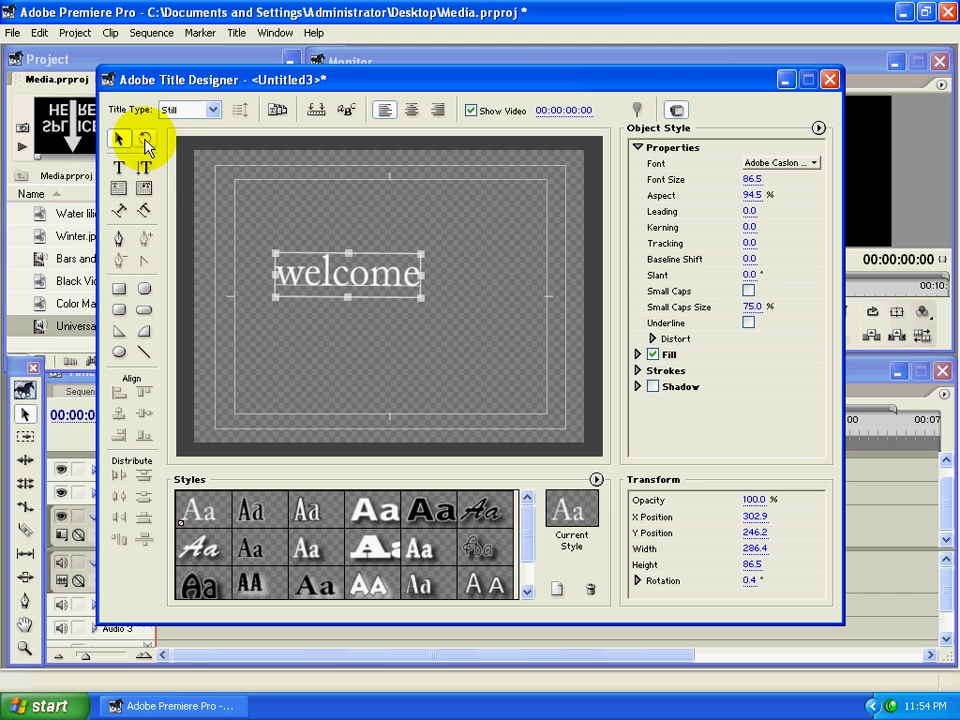
pyautogui.click(146, 139)
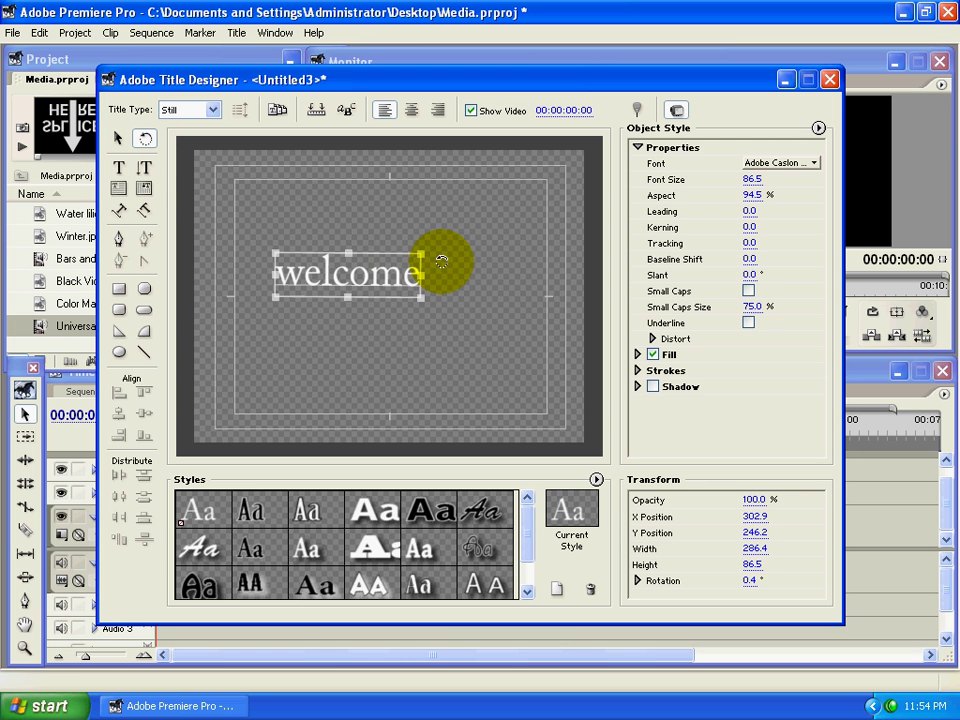
pyautogui.moveTo(424, 254); pyautogui.dragTo(421, 252)
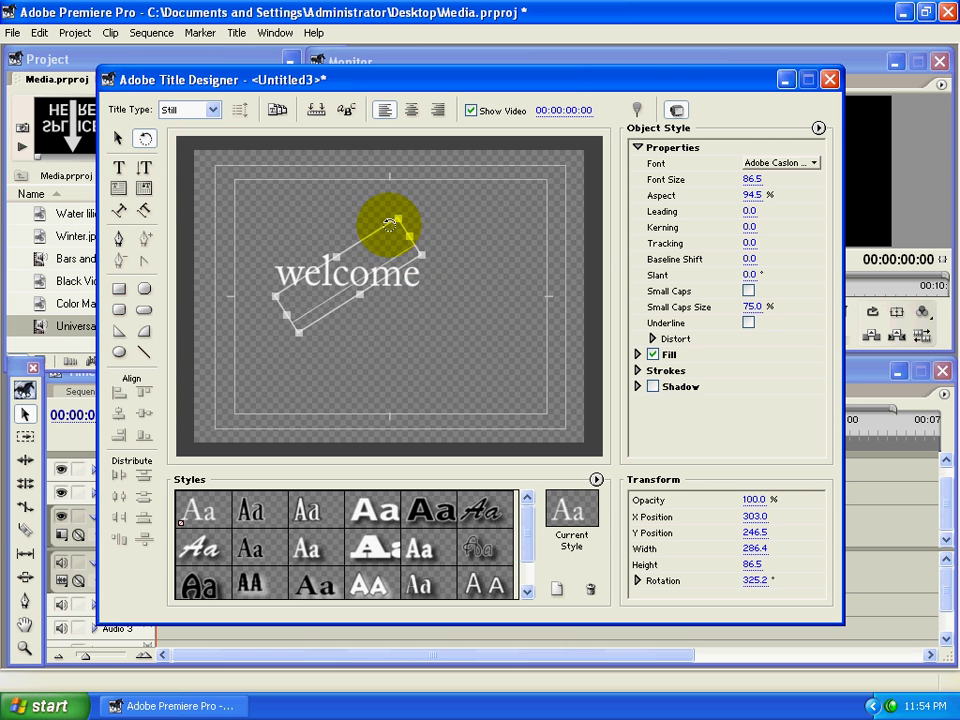
pyautogui.press('v')
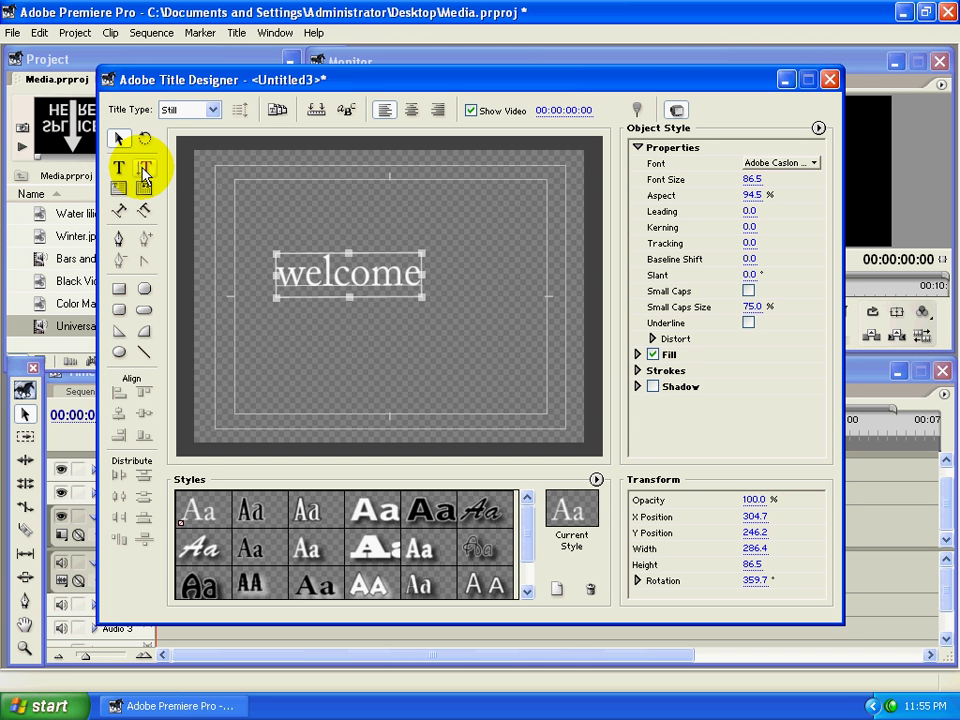
# Shift the horizontal welcome toward centre and add a vertical 'welco' text at top-left
pyautogui.moveTo(288, 273); pyautogui.dragTo(372, 276)
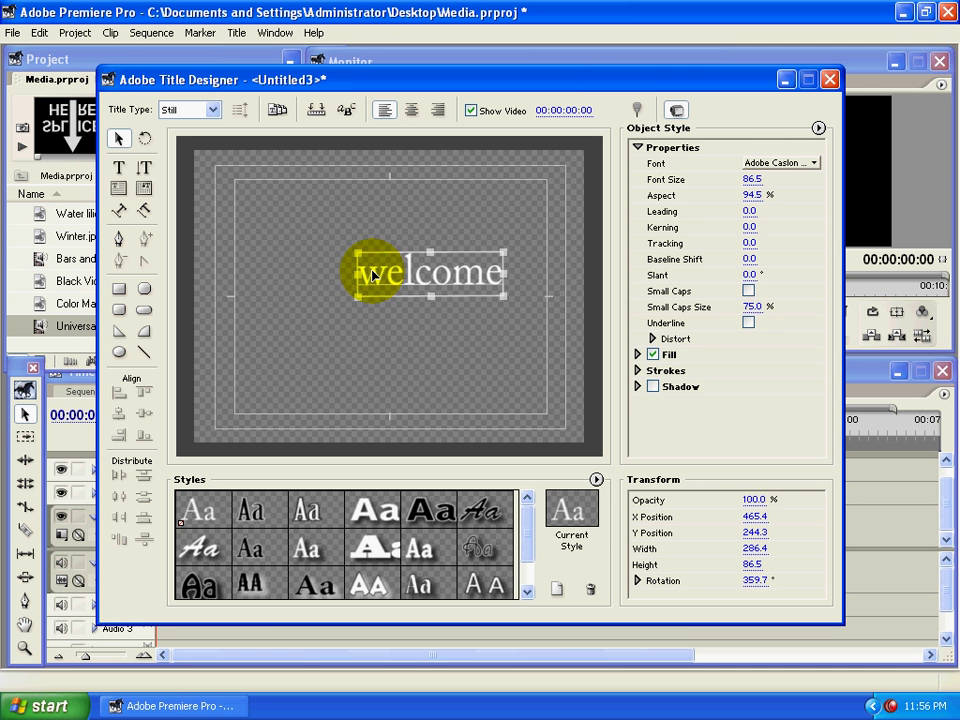
pyautogui.click(145, 169)
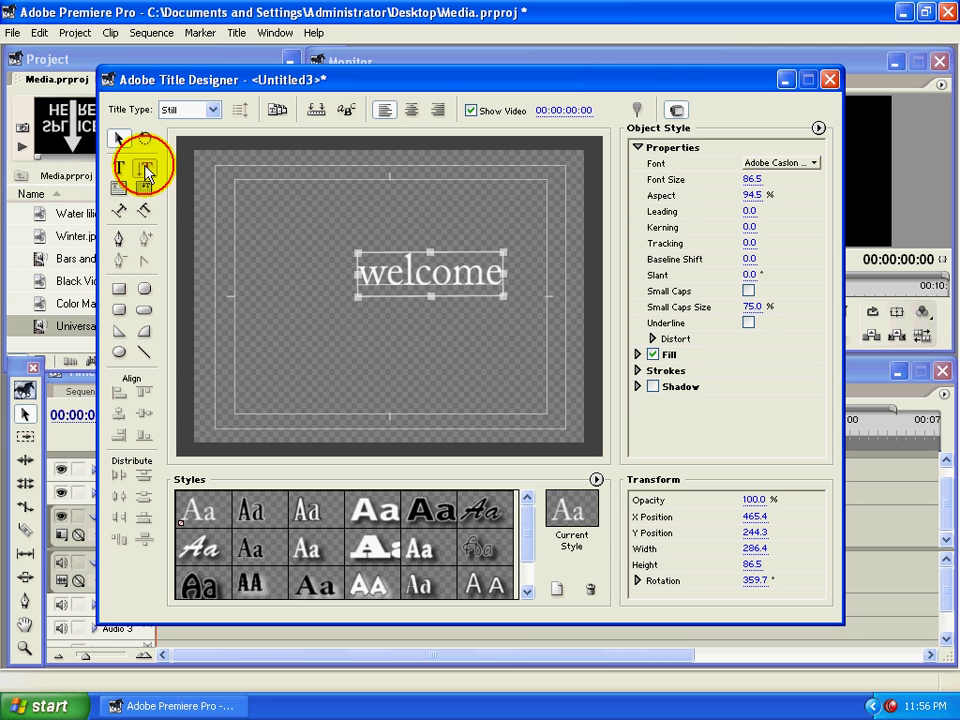
pyautogui.click(252, 188)
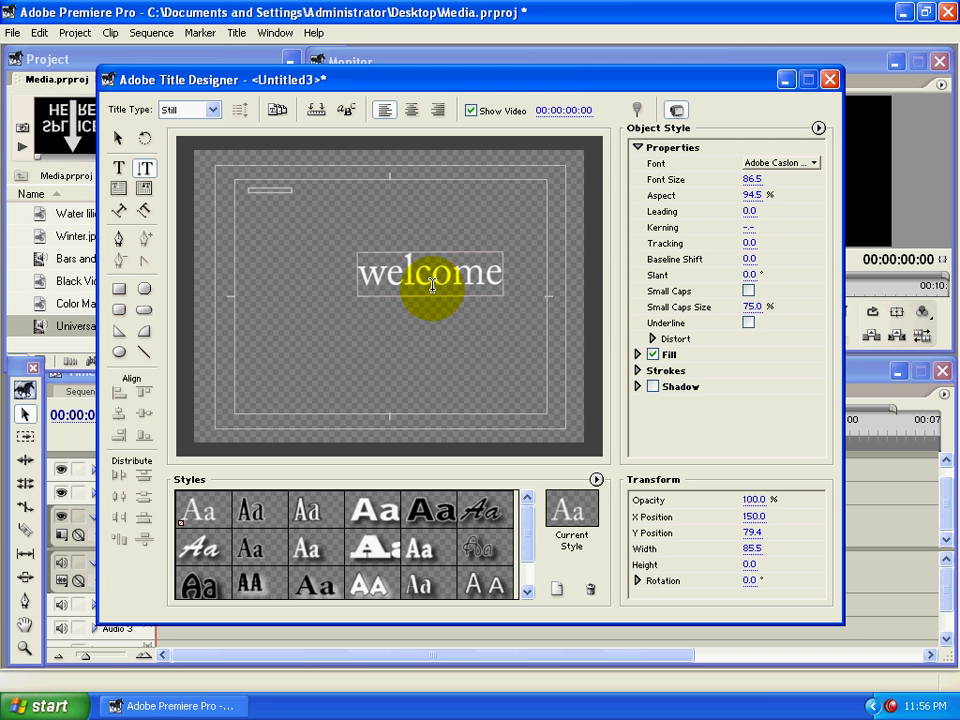
pyautogui.write('wel')
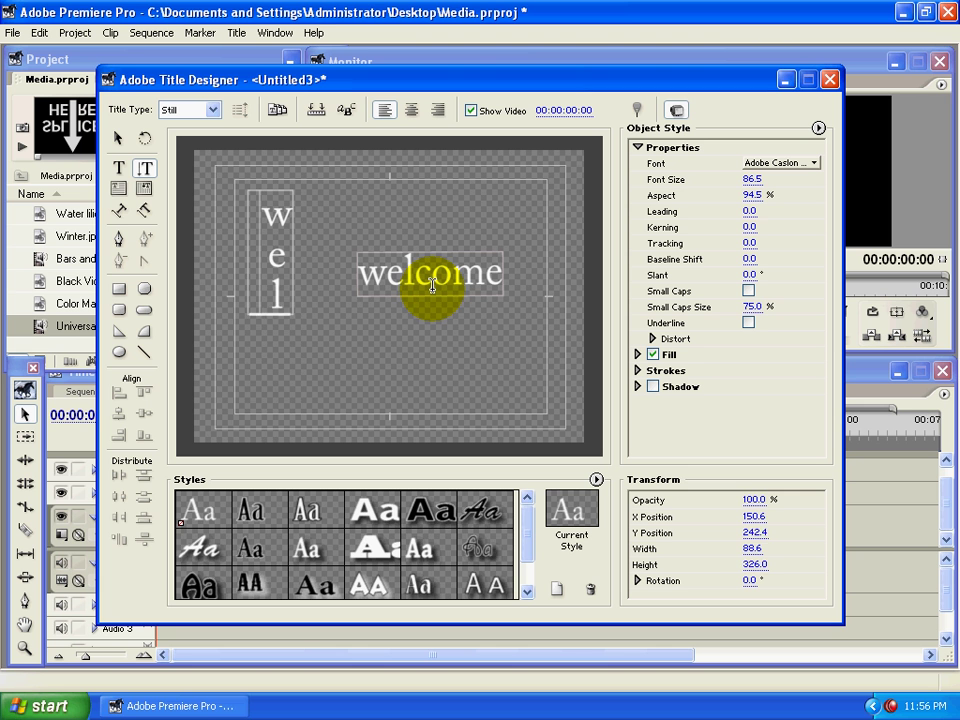
pyautogui.write('co')
pyautogui.click(118, 138)
pyautogui.moveTo(277, 220)
pyautogui.mouseDown()
pyautogui.moveTo(257, 176)
pyautogui.moveTo(241, 172)
pyautogui.moveTo(245, 217)
pyautogui.moveTo(280, 208)
pyautogui.mouseUp()
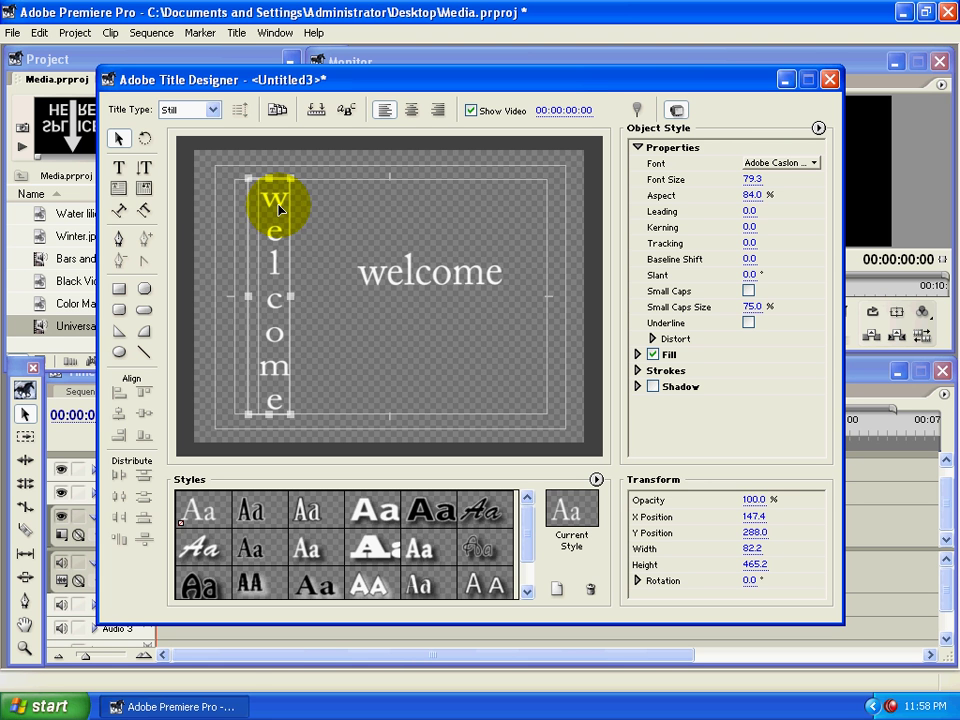
# Nudge the horizontal welcome down-left to X 441.4, Y 281.3, then highlight its letters 'wel'
pyautogui.click(405, 285)
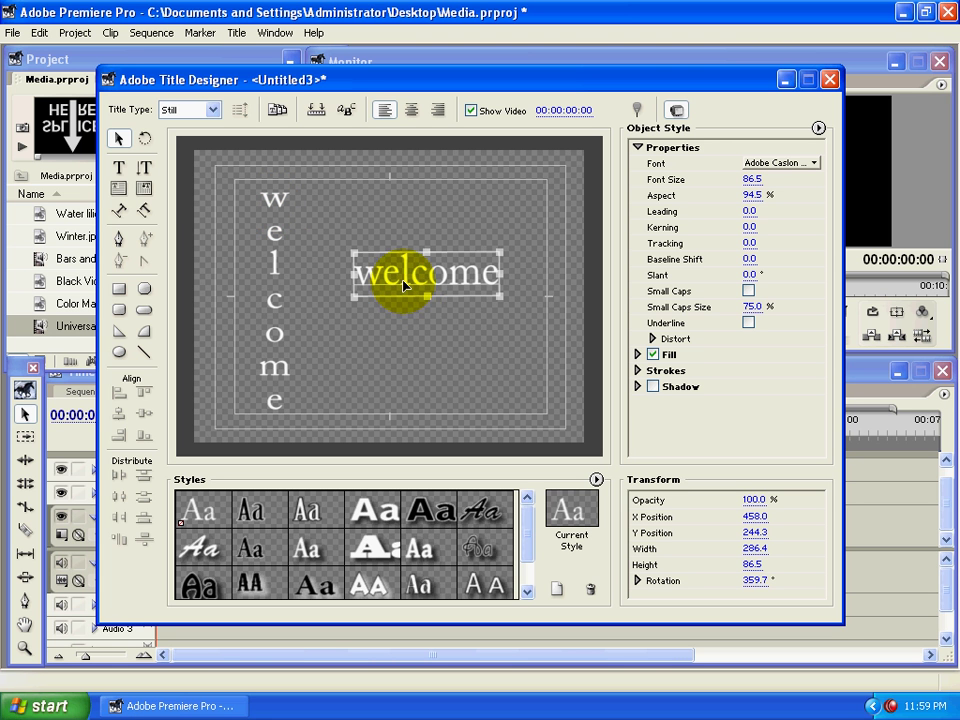
pyautogui.moveTo(405, 285); pyautogui.dragTo(395, 302)
pyautogui.click(278, 214)
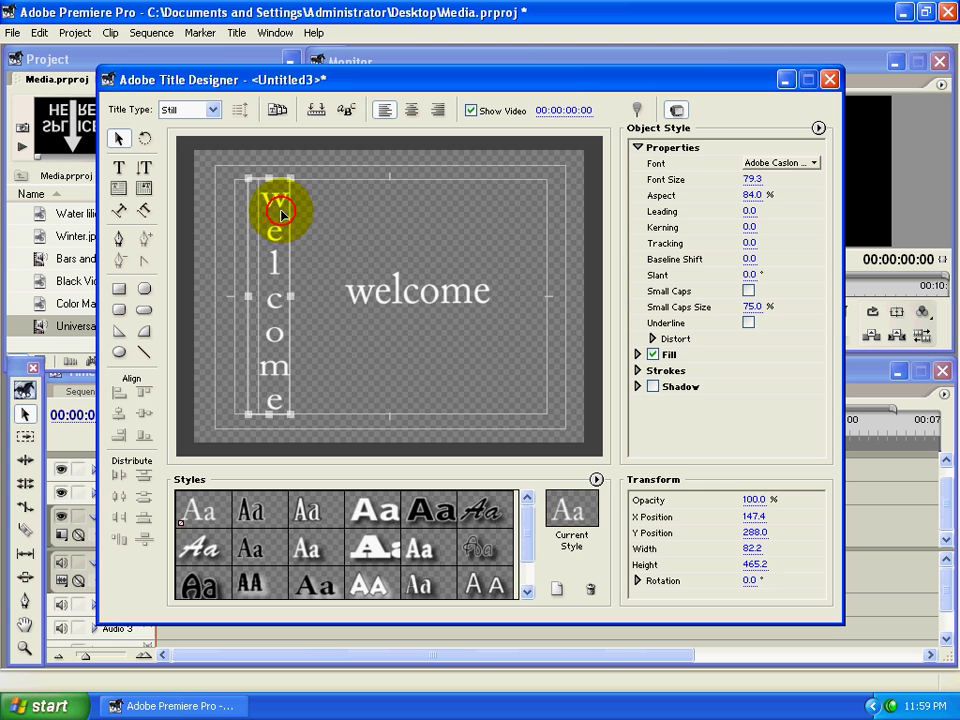
pyautogui.click(352, 287)
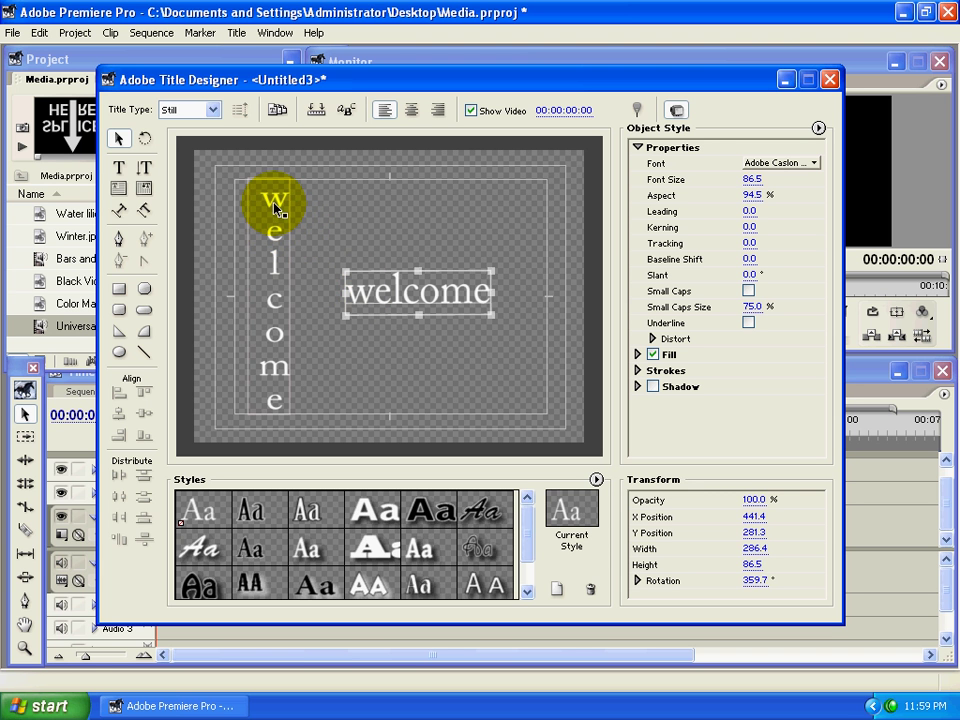
pyautogui.click(275, 205)
pyautogui.click(368, 293)
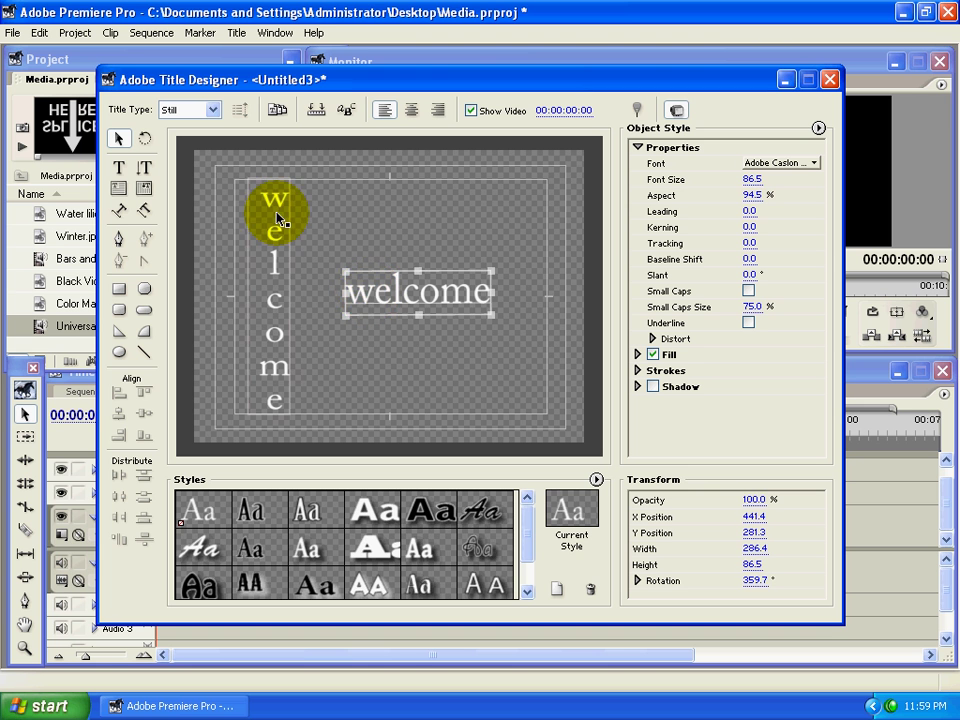
pyautogui.click(274, 208)
pyautogui.click(352, 287)
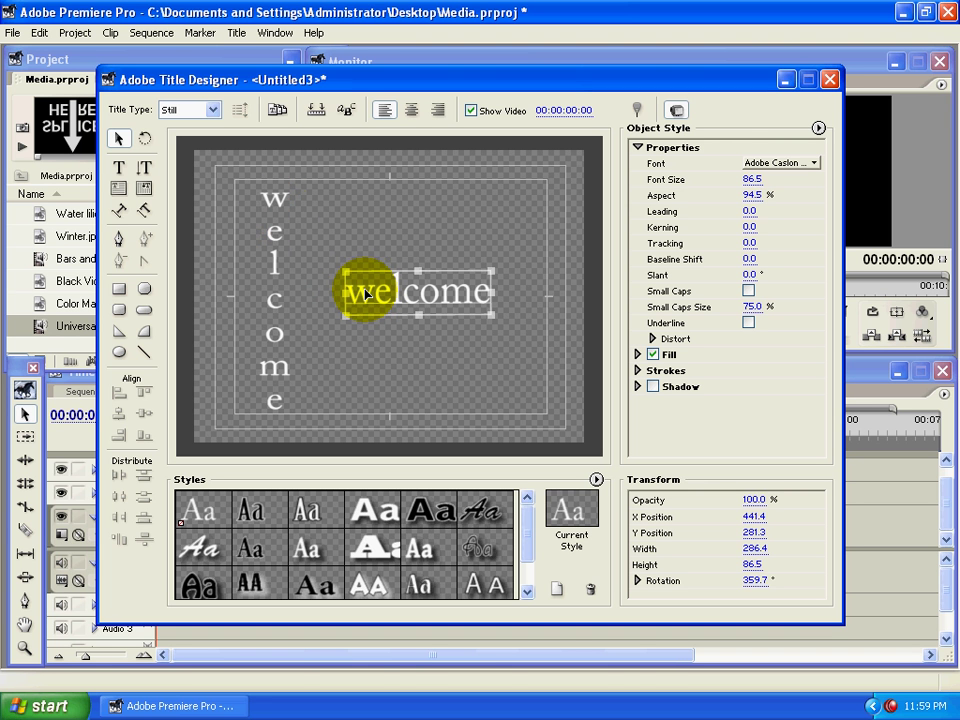
pyautogui.click(275, 206)
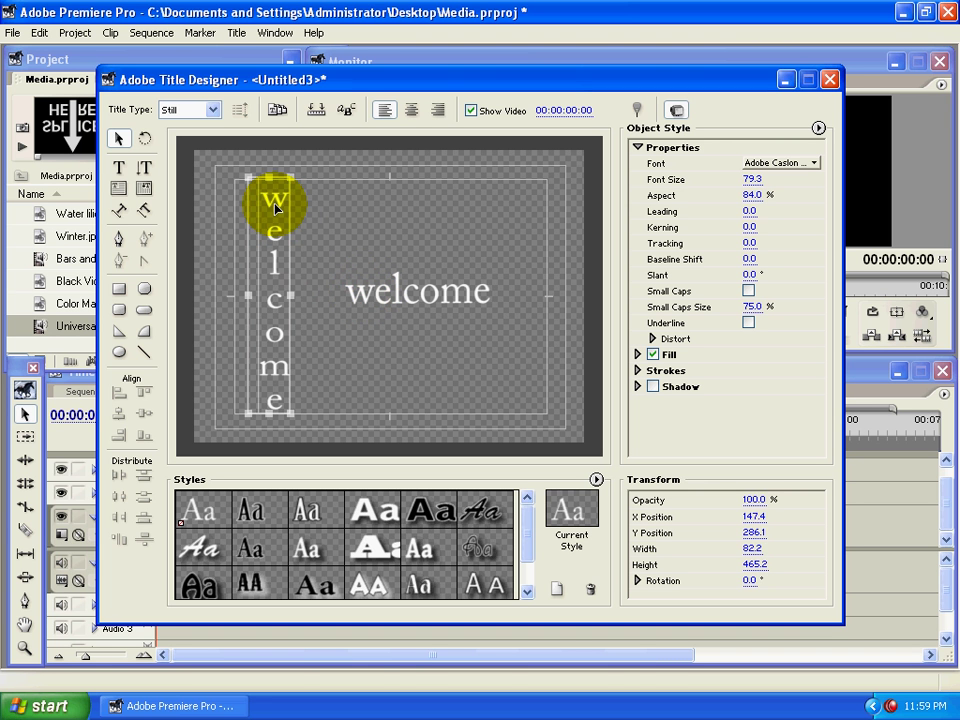
pyautogui.click(352, 290)
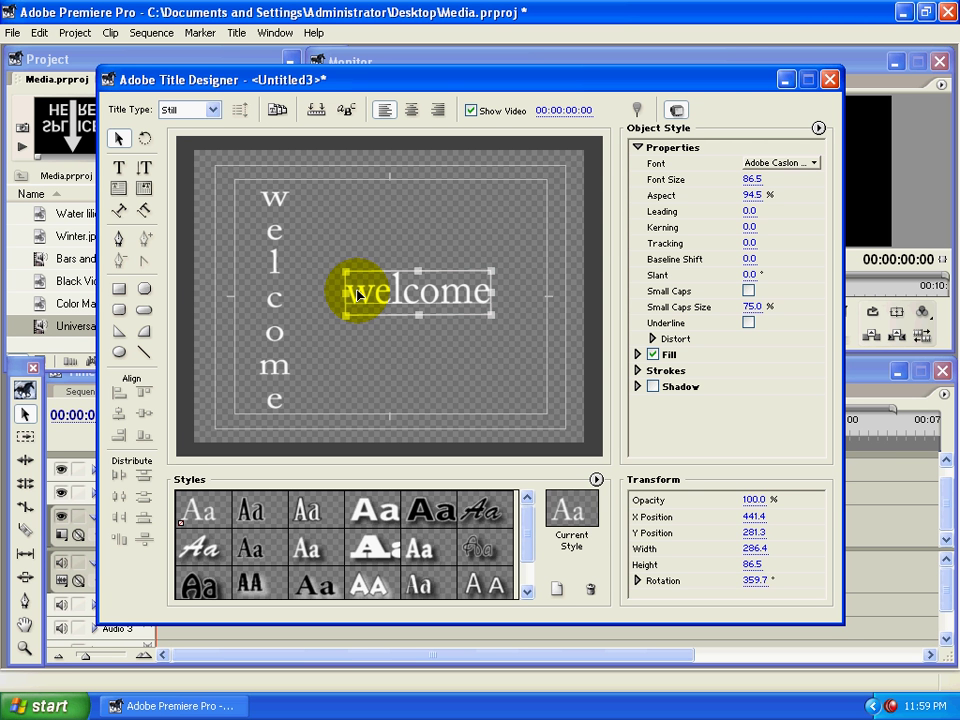
pyautogui.moveTo(357, 294); pyautogui.dragTo(367, 300)
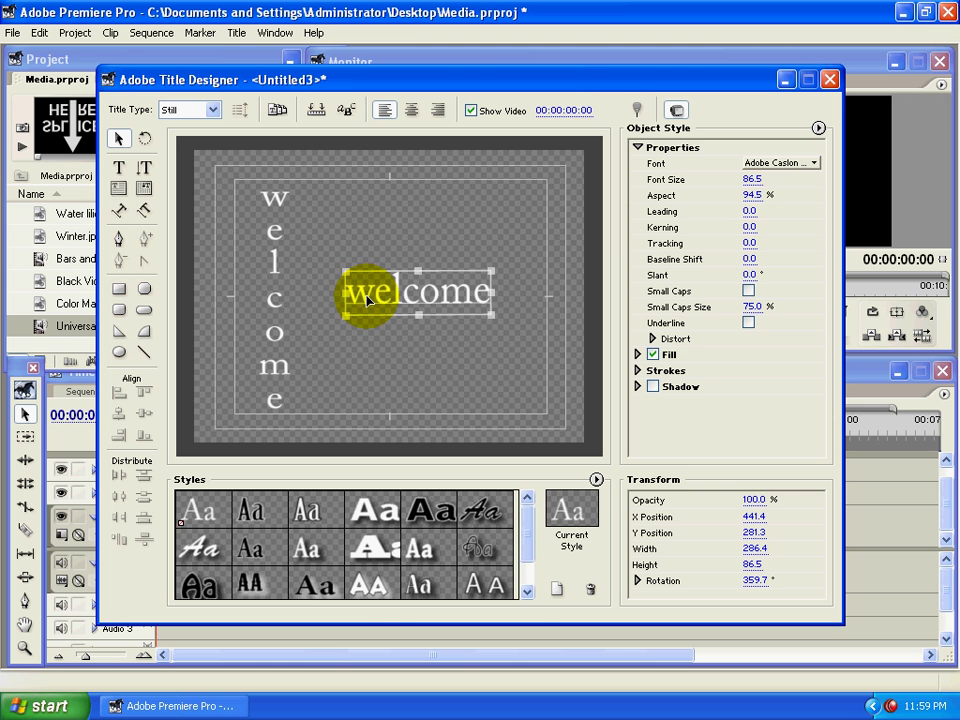
# Clear the horizontal welcome text, leaving only the vertical welcome on the title
pyautogui.rightClick(368, 296)
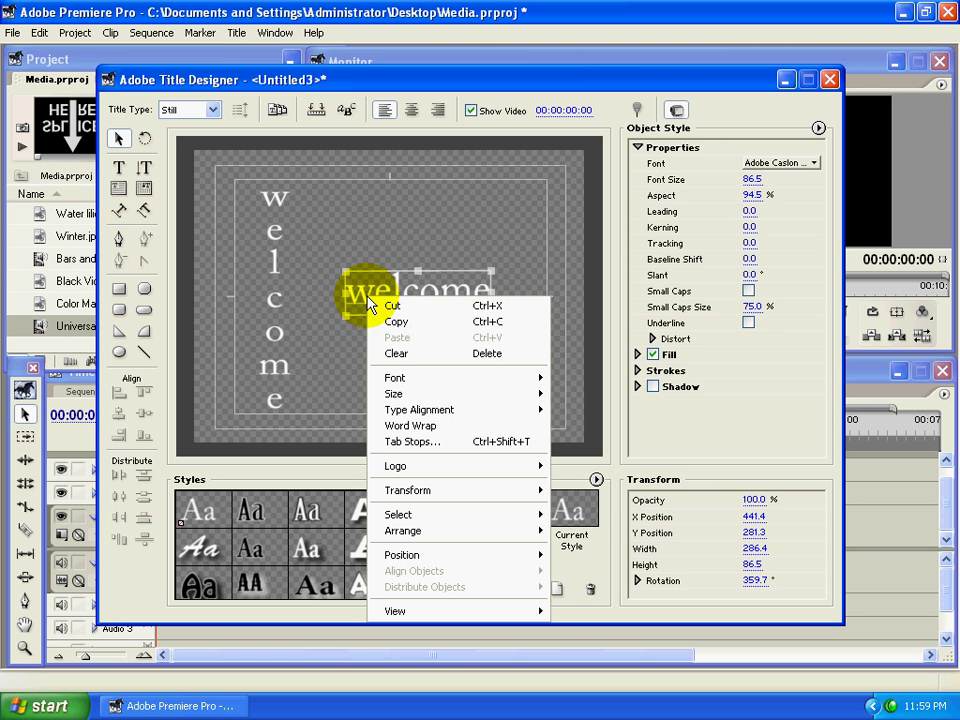
pyautogui.click(408, 353)
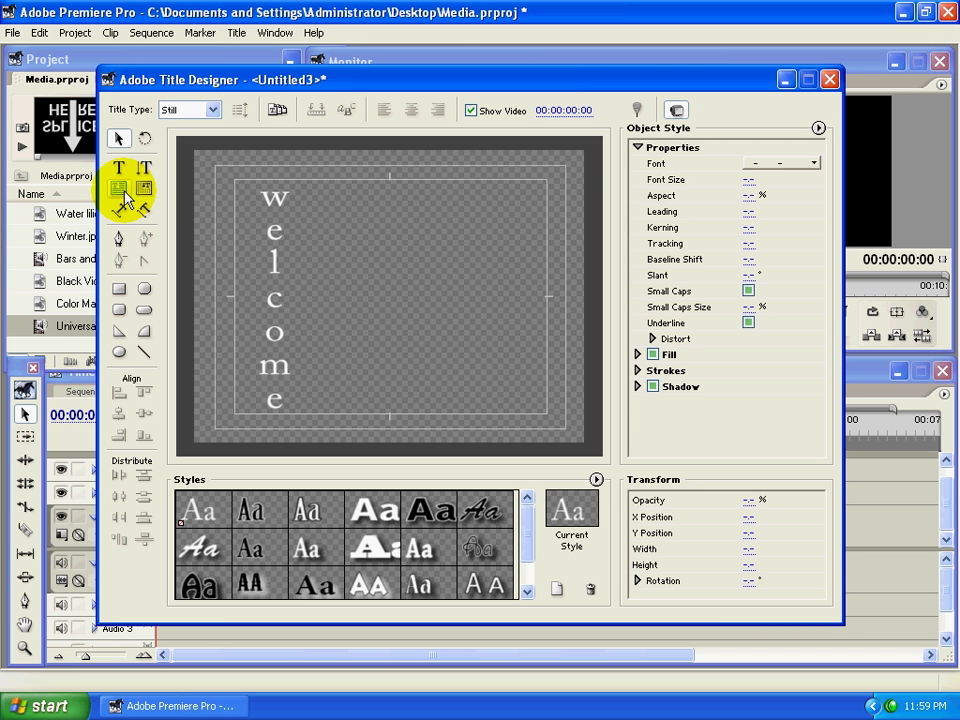
pyautogui.click(120, 189)
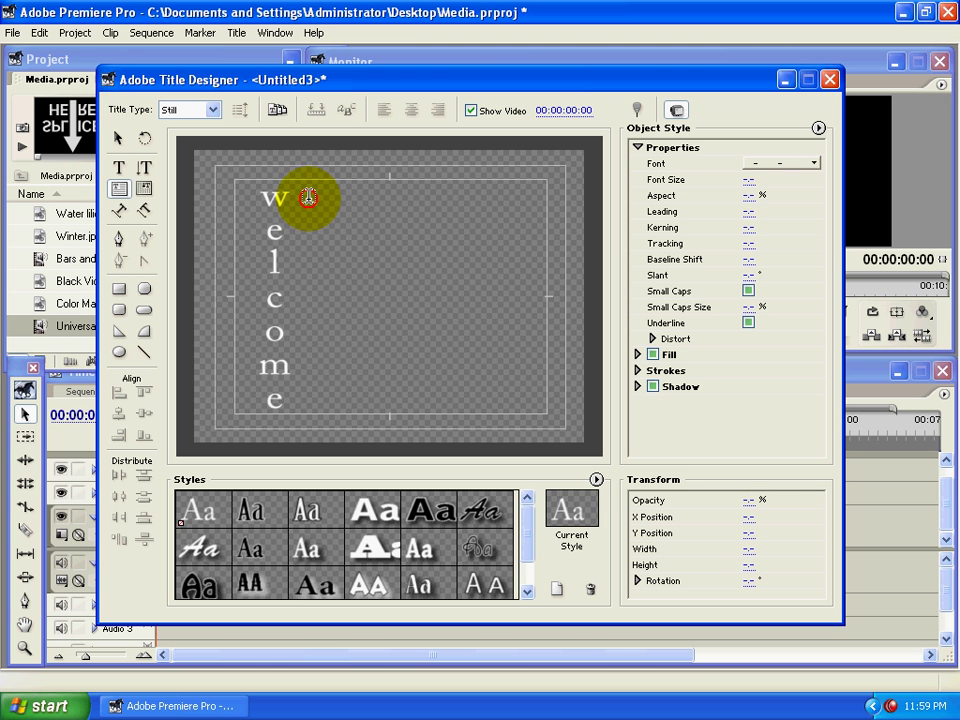
pyautogui.moveTo(308, 197)
pyautogui.mouseDown()
pyautogui.moveTo(392, 416)
pyautogui.moveTo(547, 412)
pyautogui.mouseUp()
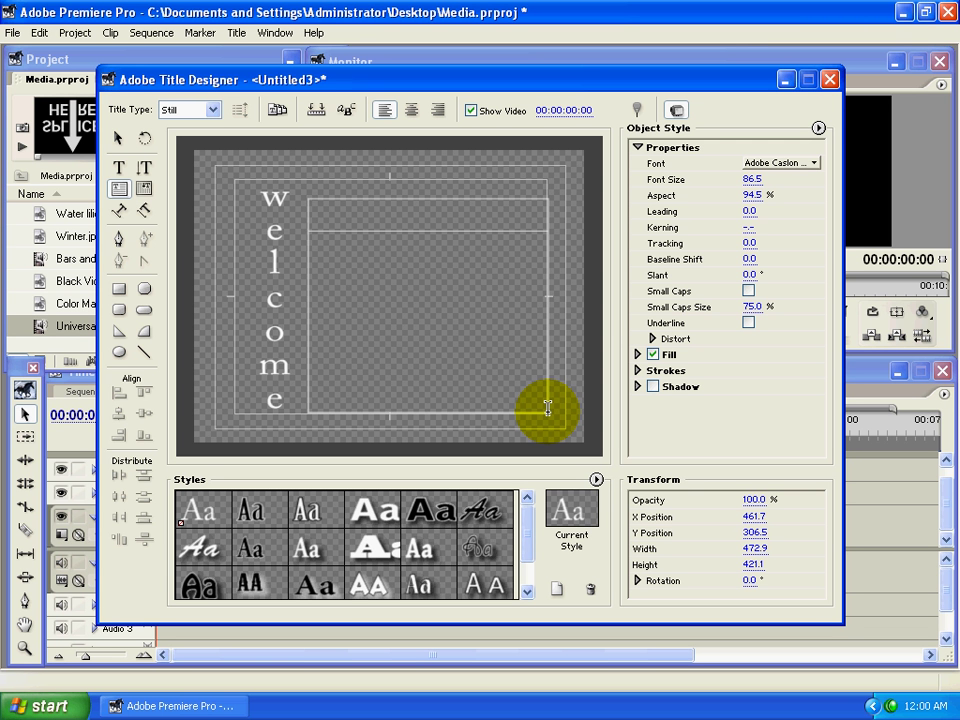
pyautogui.write('w')
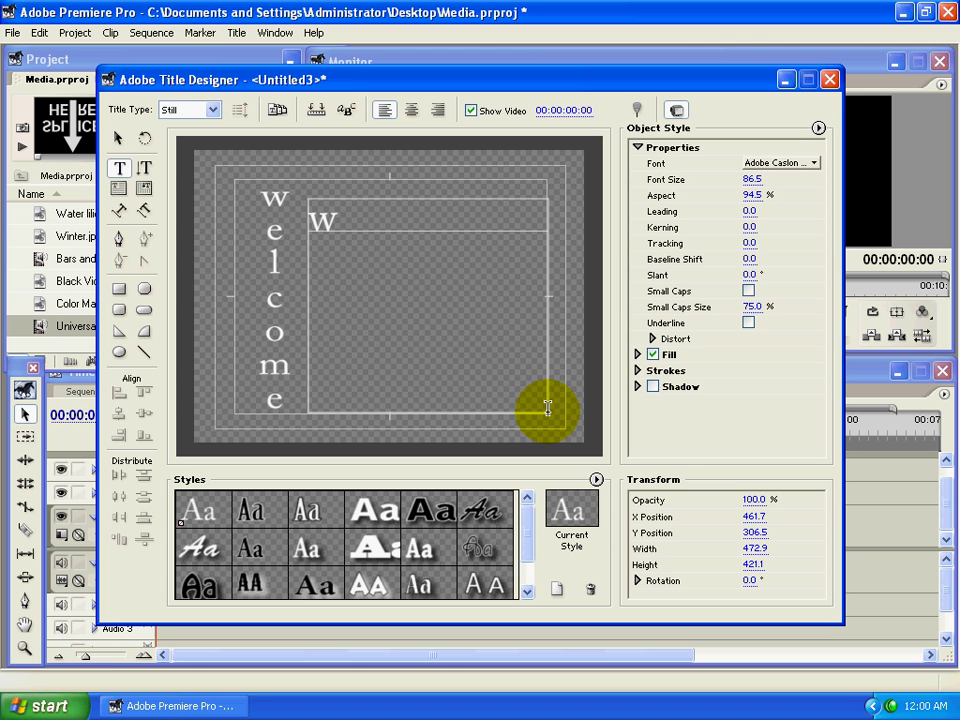
pyautogui.write('el')
pyautogui.write('come')
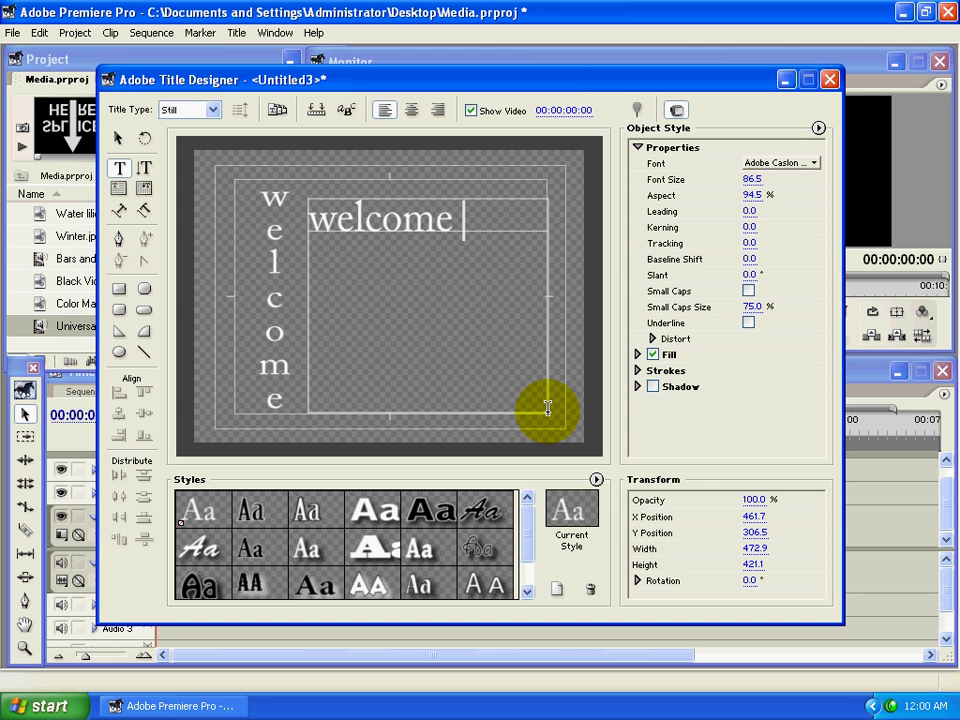
pyautogui.write(' ahjh')
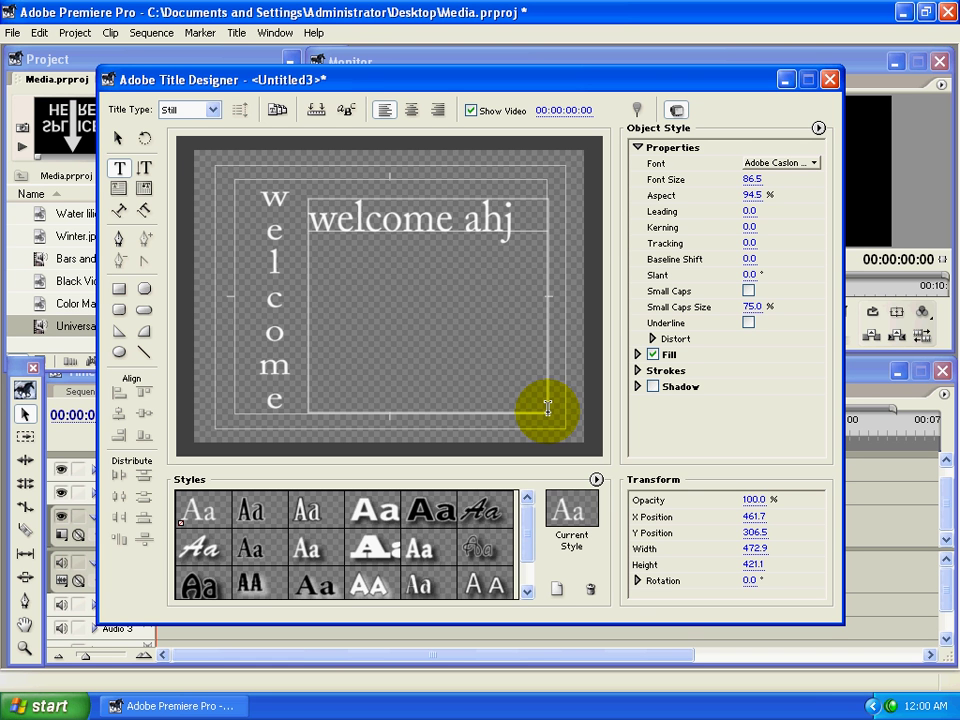
pyautogui.press('Return')
pyautogui.write('hjjhhh')
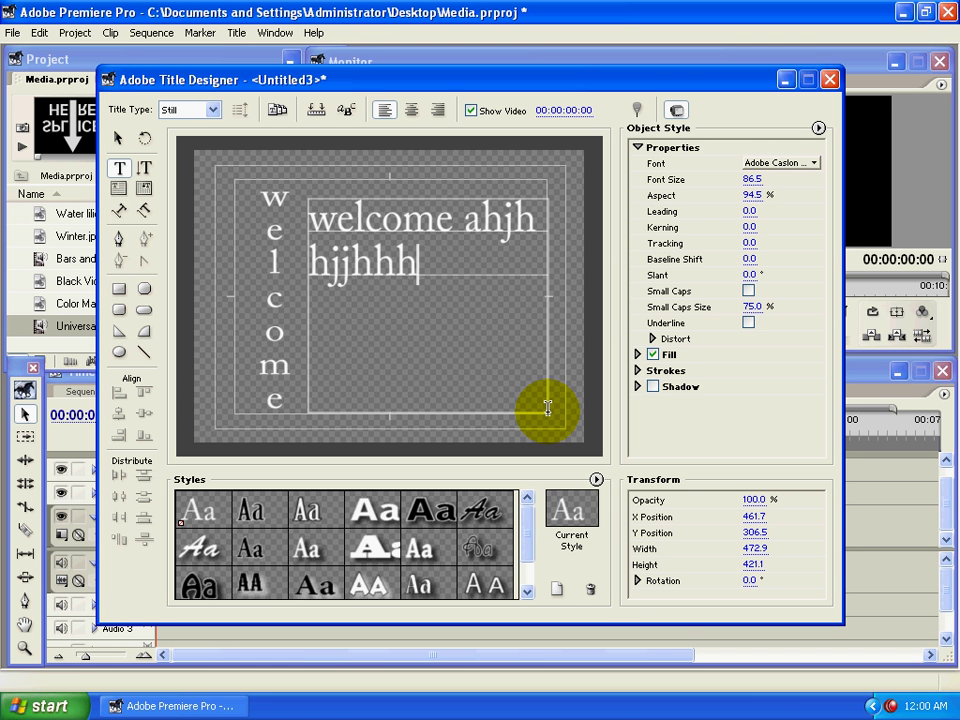
pyautogui.write('hhh dh')
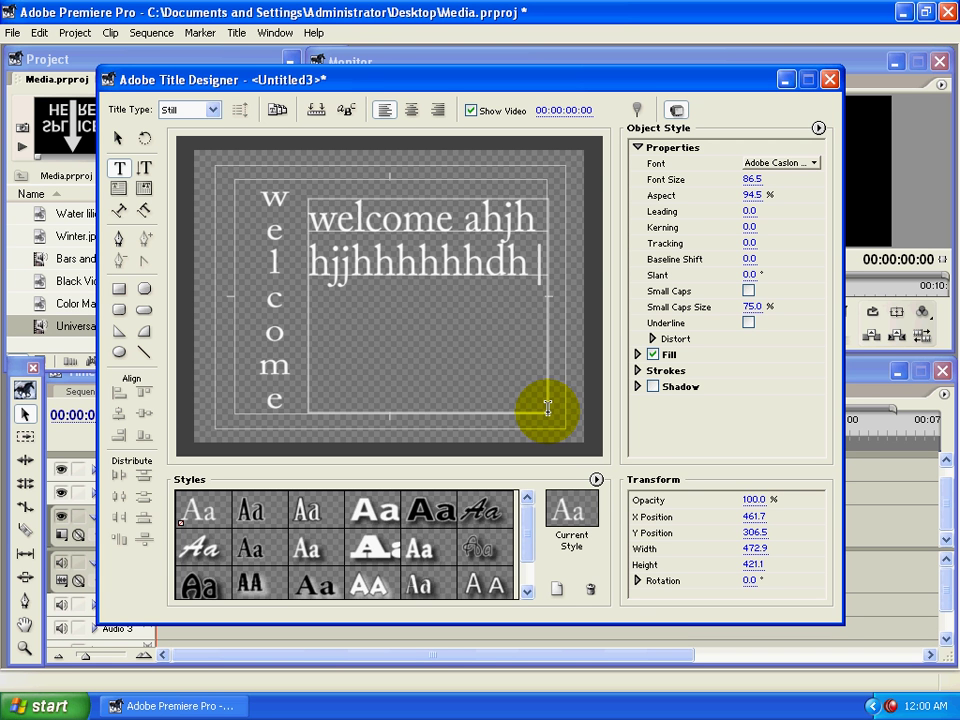
pyautogui.press('Return')
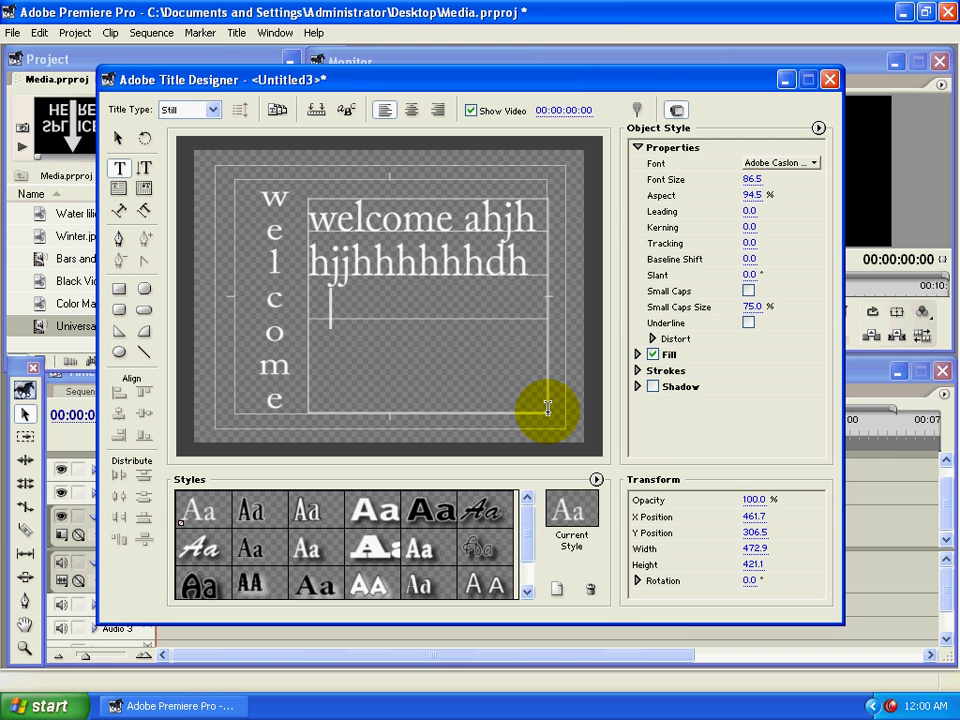
pyautogui.write('h')
pyautogui.write('sdgdfg')
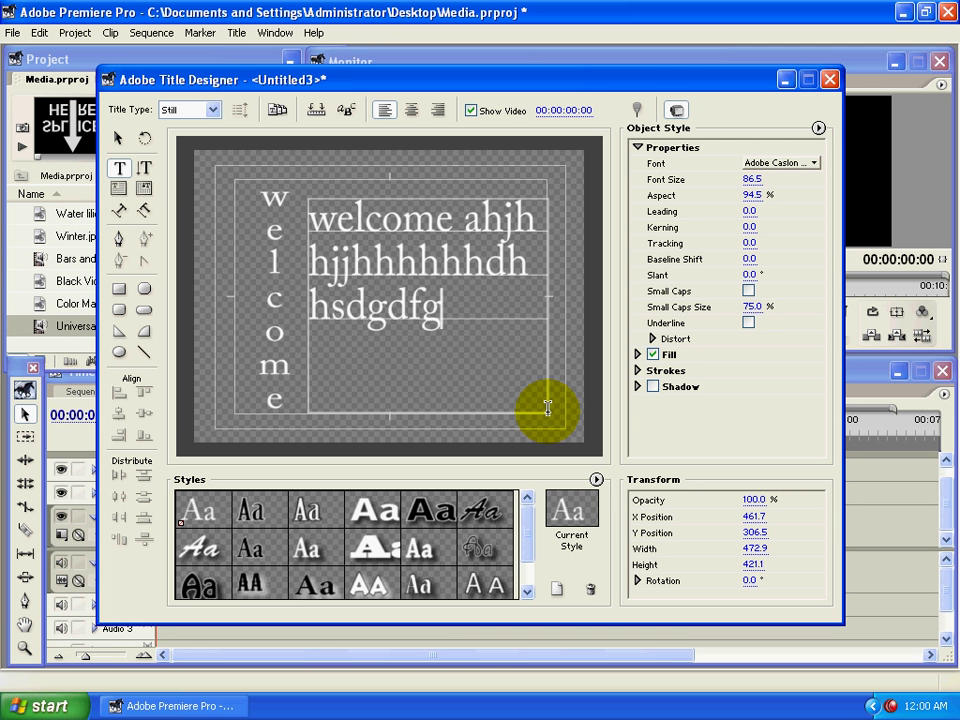
pyautogui.press('Return')
pyautogui.write('fdguj dhutf')
pyautogui.press('Escape')
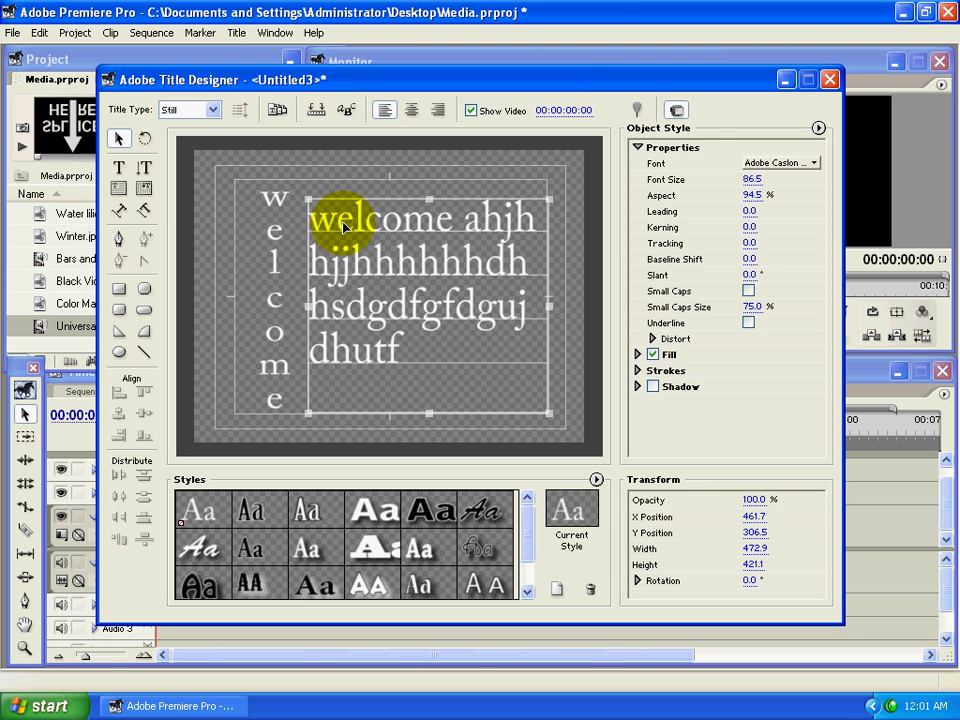
pyautogui.moveTo(317, 207); pyautogui.dragTo(341, 213)
pyautogui.press('Delete')
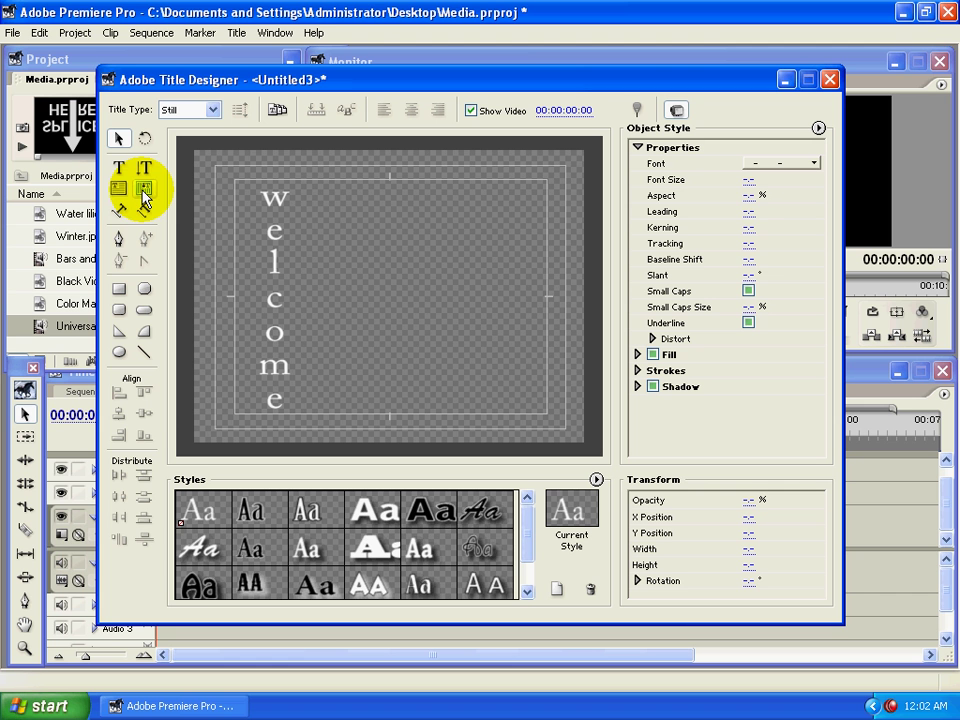
# Draw a vertical text box right of the vertical welcome and type 'welcomel' and 'gjkhfjhjghjhgjhgj' columns
pyautogui.click(276, 194)
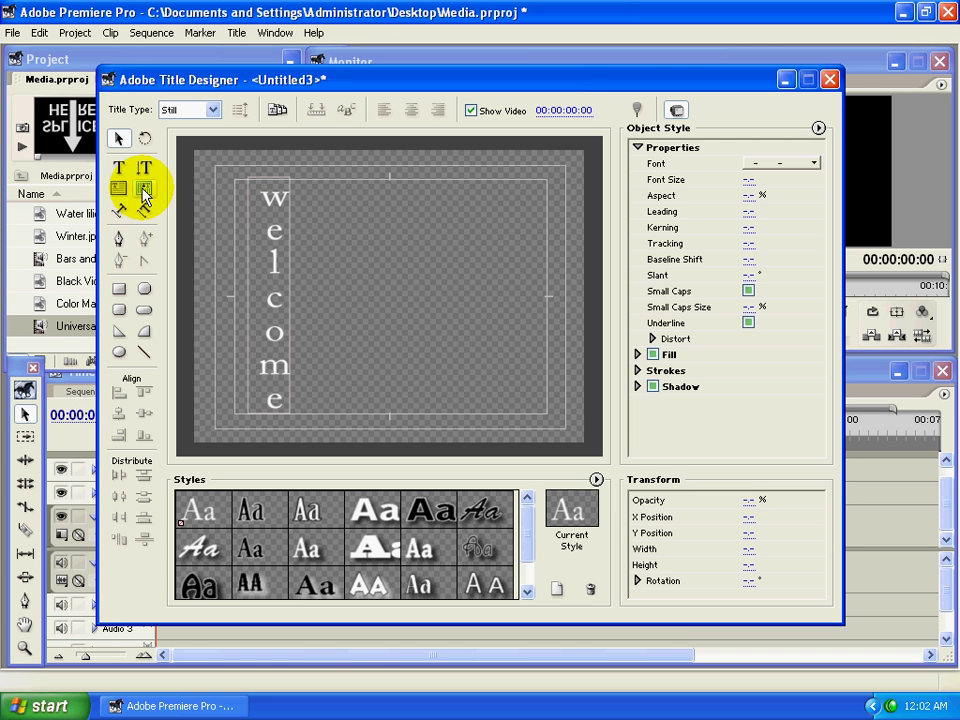
pyautogui.click(145, 193)
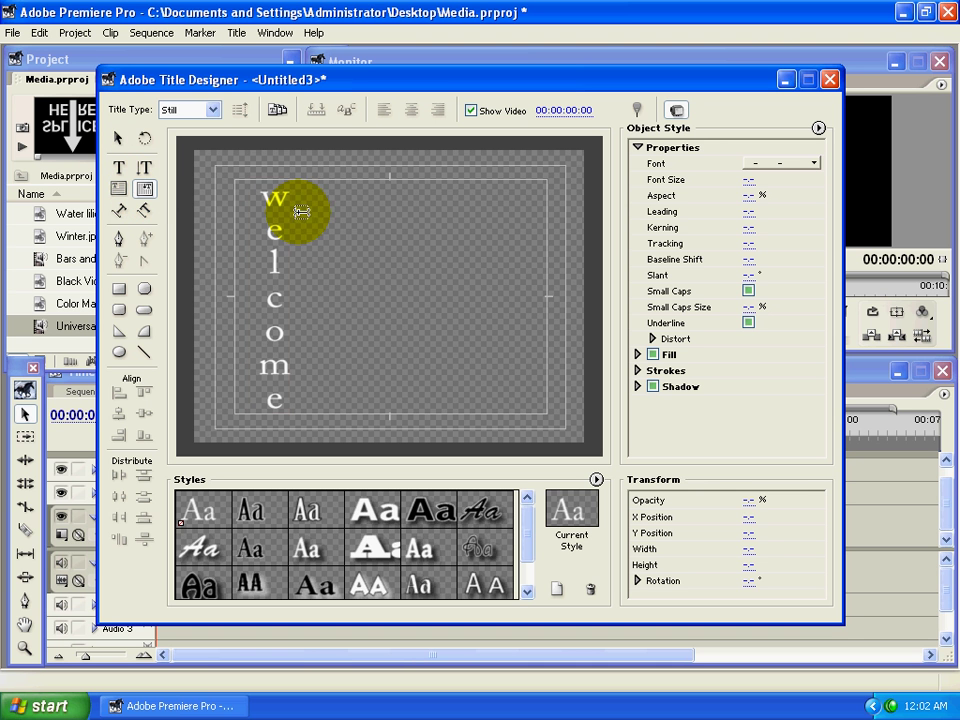
pyautogui.moveTo(320, 187); pyautogui.dragTo(548, 412)
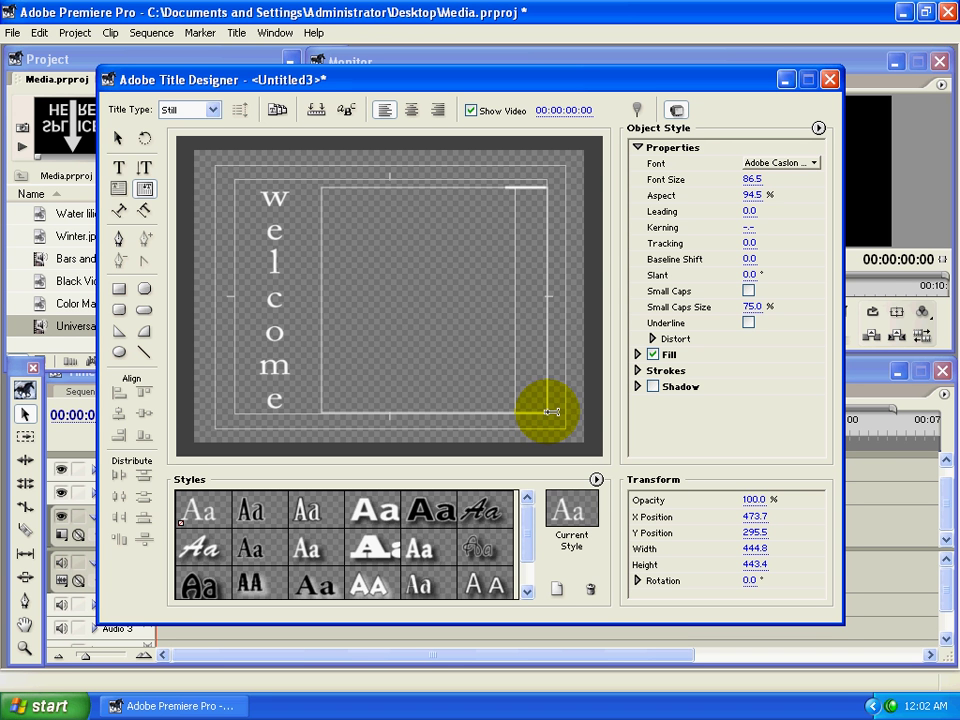
pyautogui.write('w')
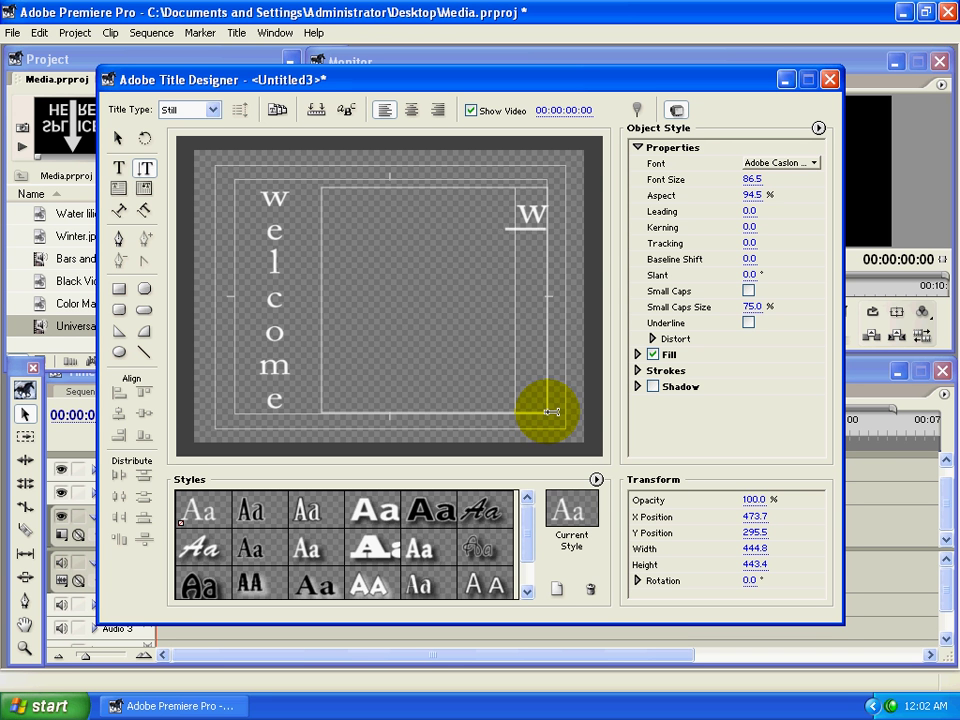
pyautogui.write('elcom')
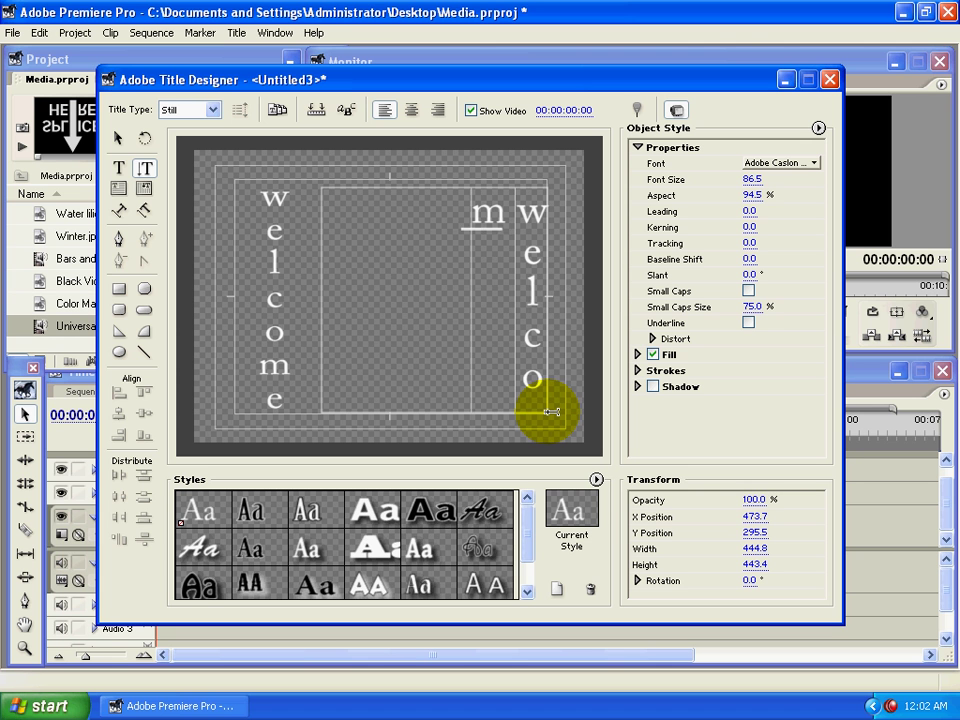
pyautogui.write('e')
pyautogui.write('l')
pyautogui.press('Return')
pyautogui.write('gjkh')
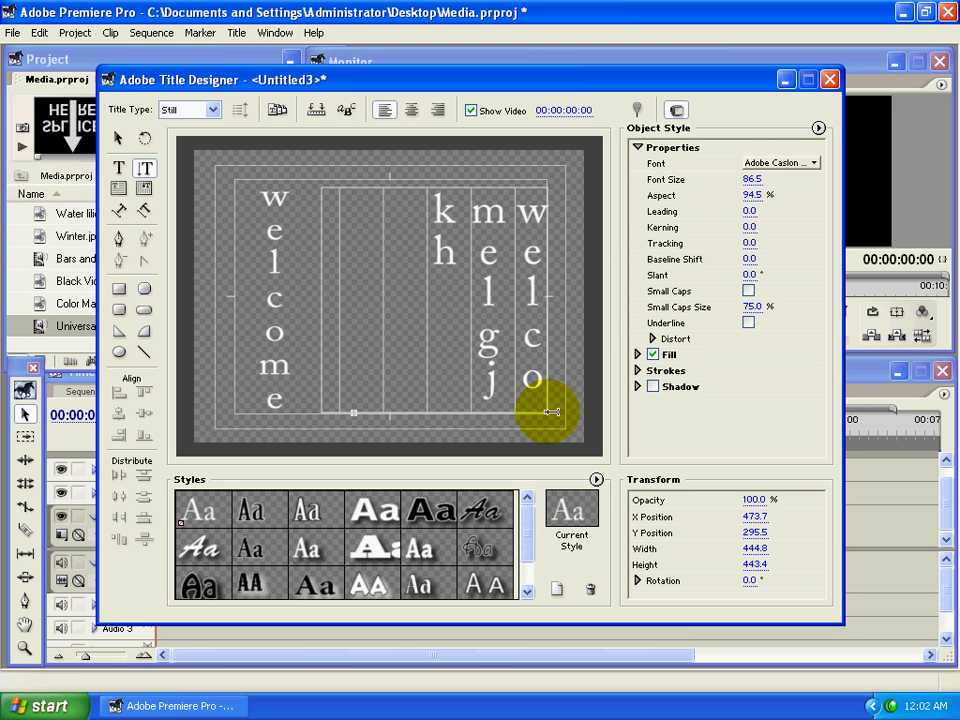
pyautogui.write('fjhjghjhgjhgj')
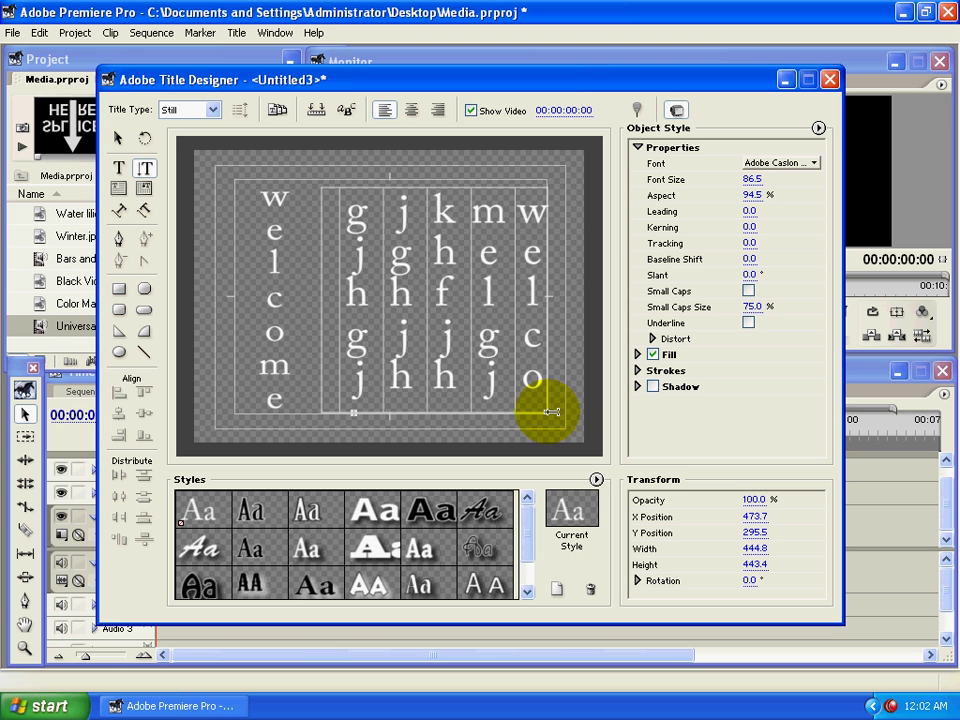
# Select the letter-column text block and clear it from the canvas
pyautogui.click(118, 139)
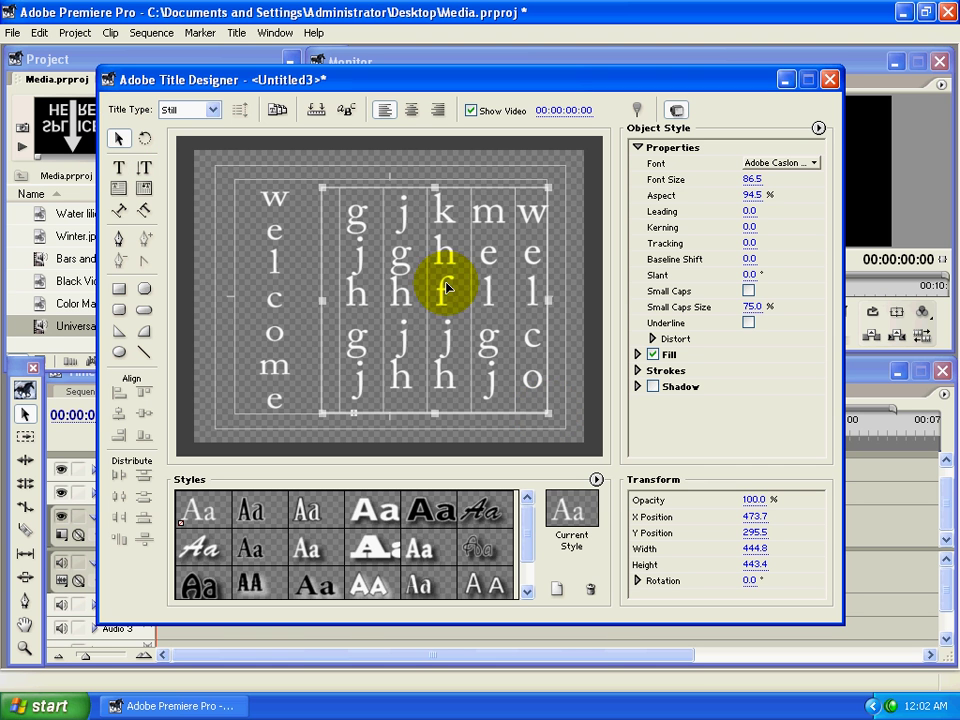
pyautogui.click(408, 276)
pyautogui.moveTo(408, 276); pyautogui.dragTo(413, 265)
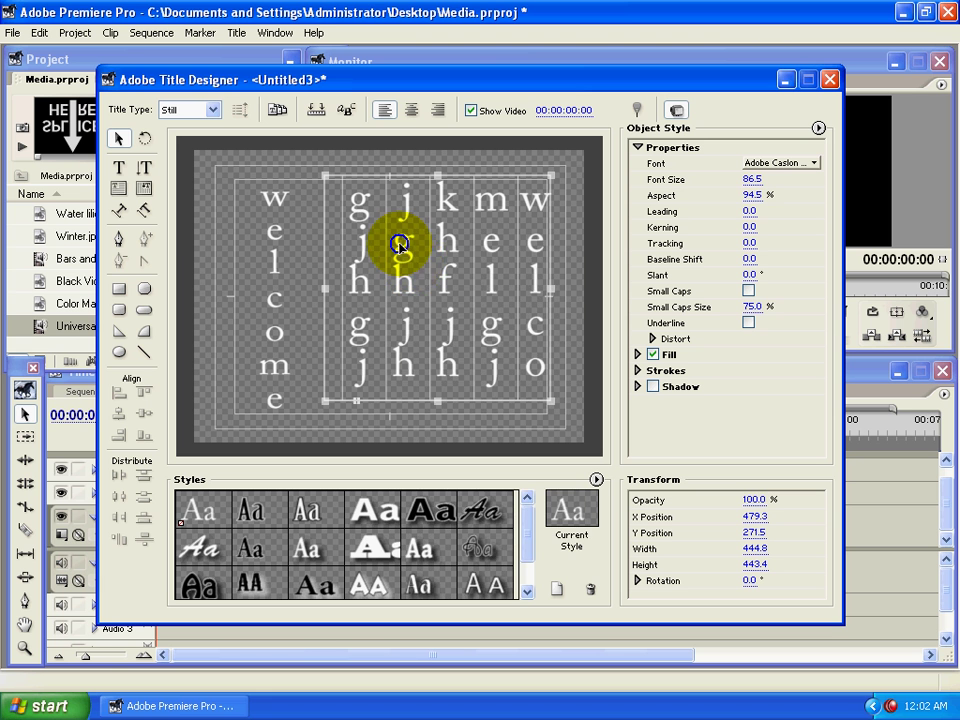
pyautogui.rightClick(404, 246)
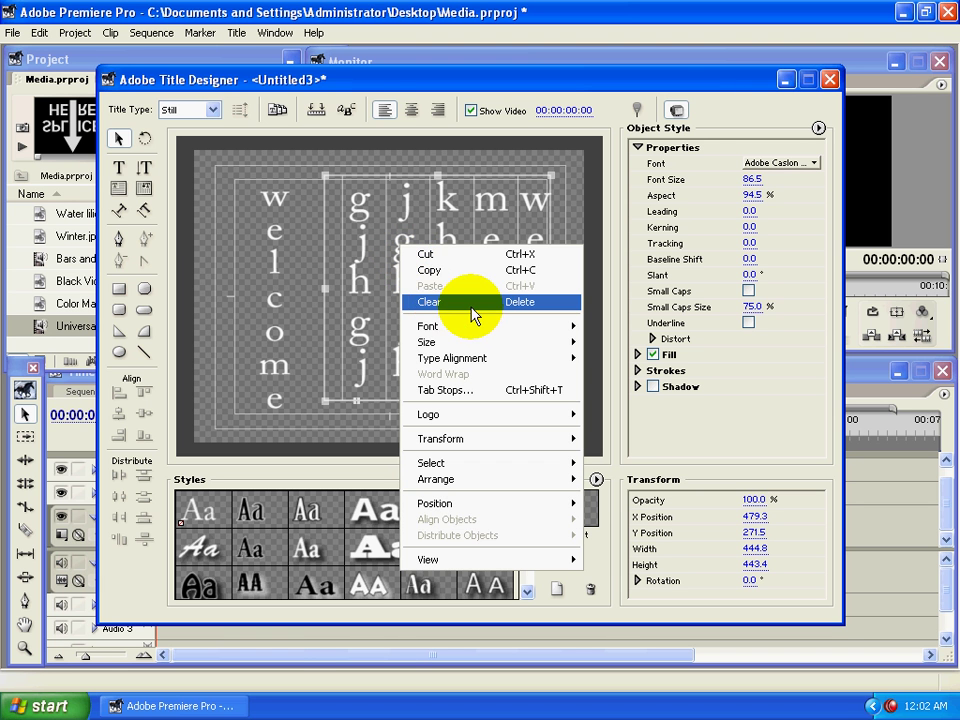
pyautogui.click(458, 302)
# Select the vertical welcome text and clear it too
pyautogui.moveTo(272, 200); pyautogui.dragTo(268, 200)
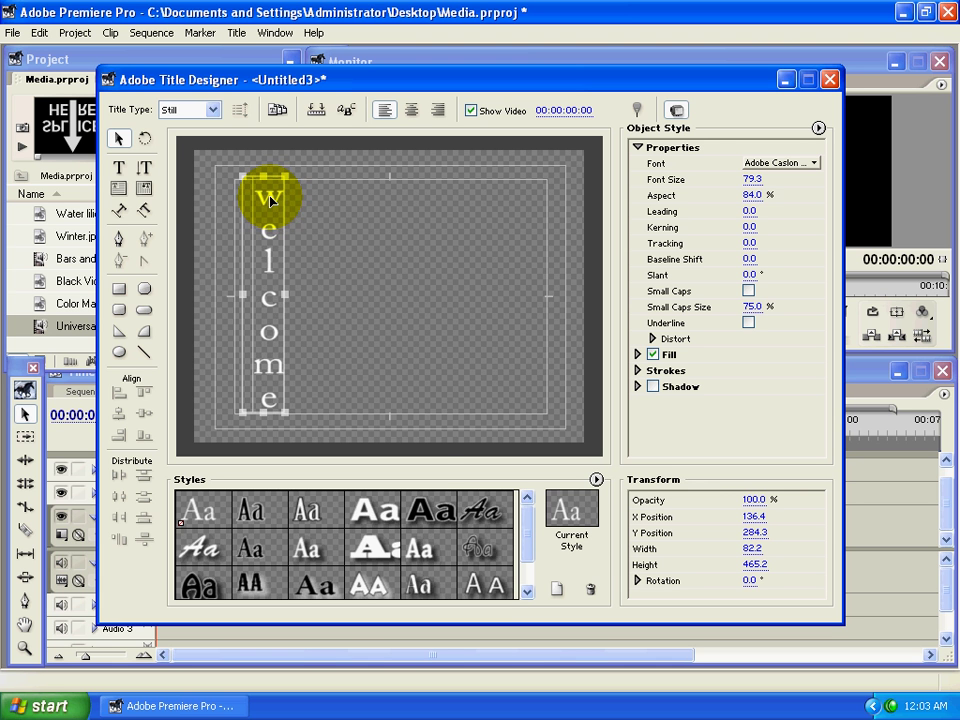
pyautogui.rightClick(268, 200)
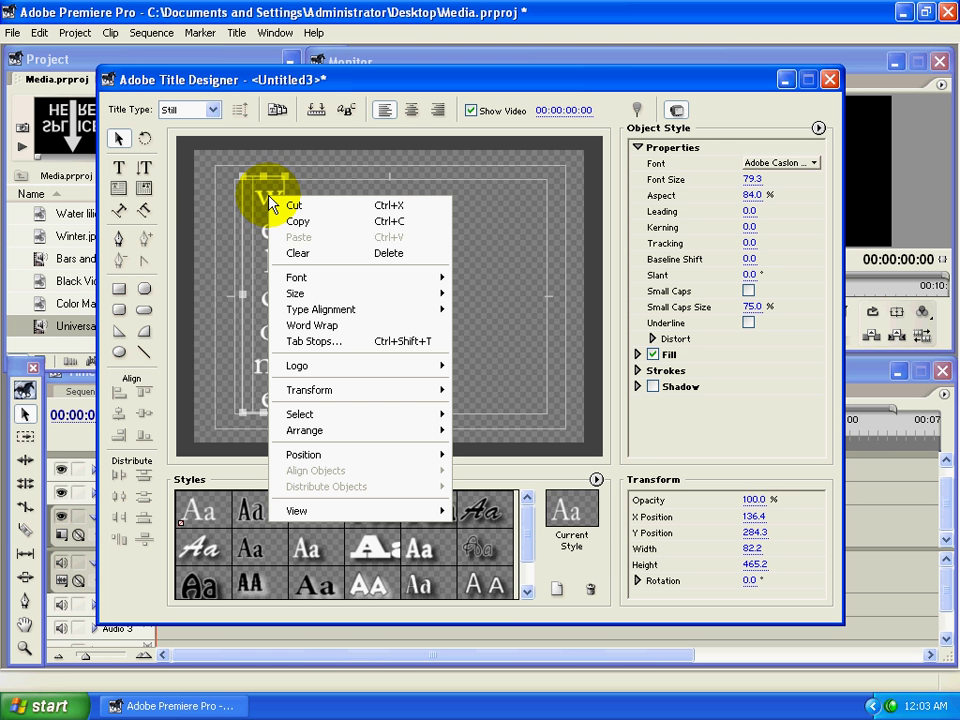
pyautogui.click(306, 263)
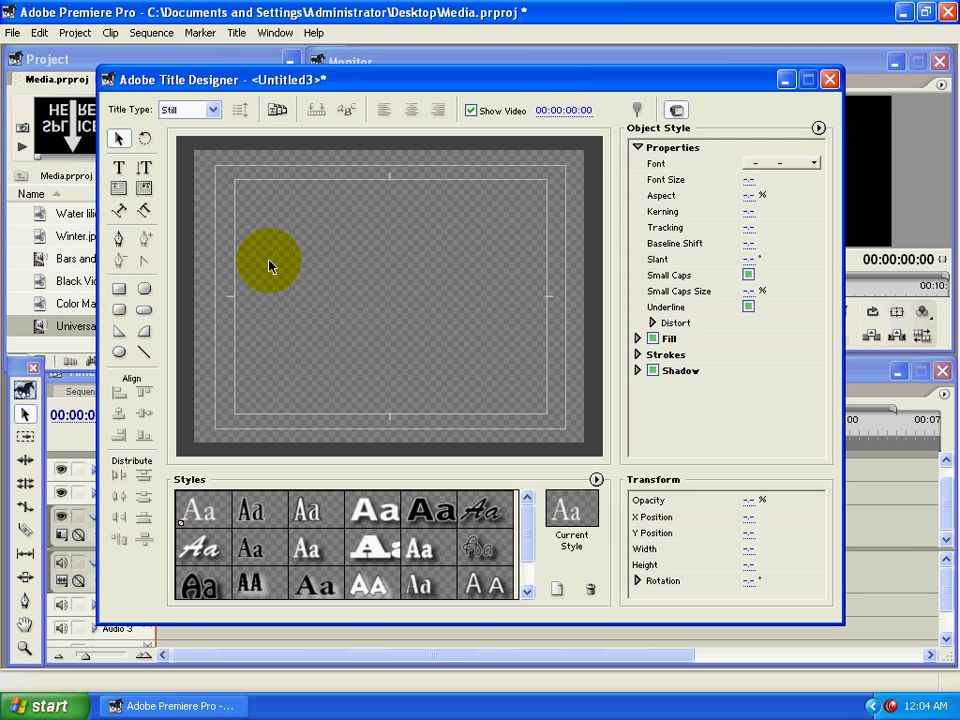
# Draw a seven-point zigzag type path, 567.3 × 227.6, across the upper canvas
pyautogui.click(121, 213)
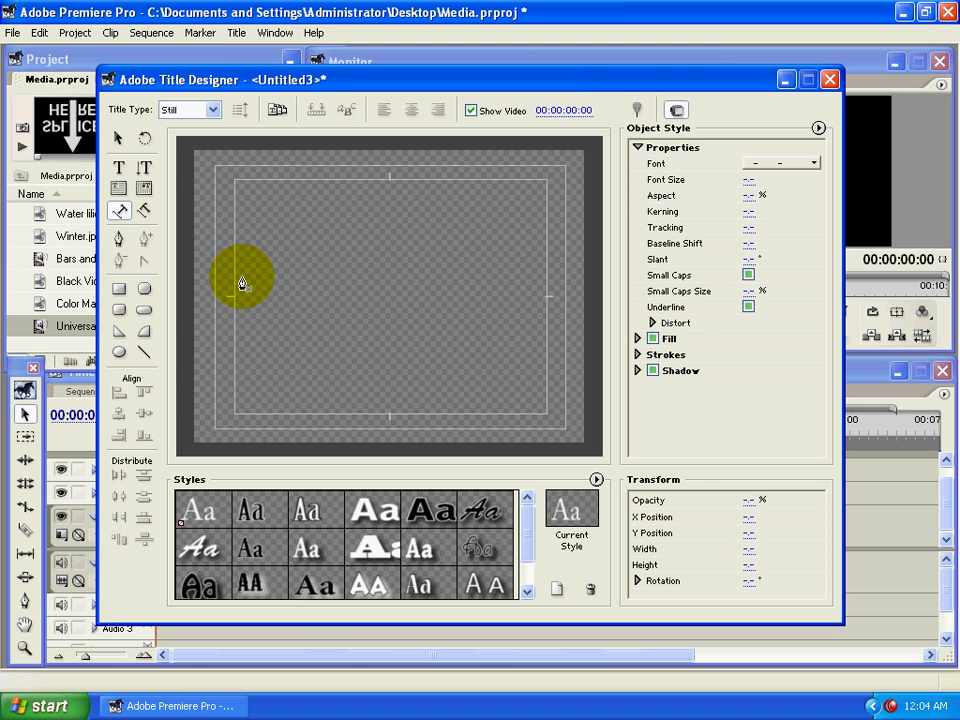
pyautogui.click(241, 284)
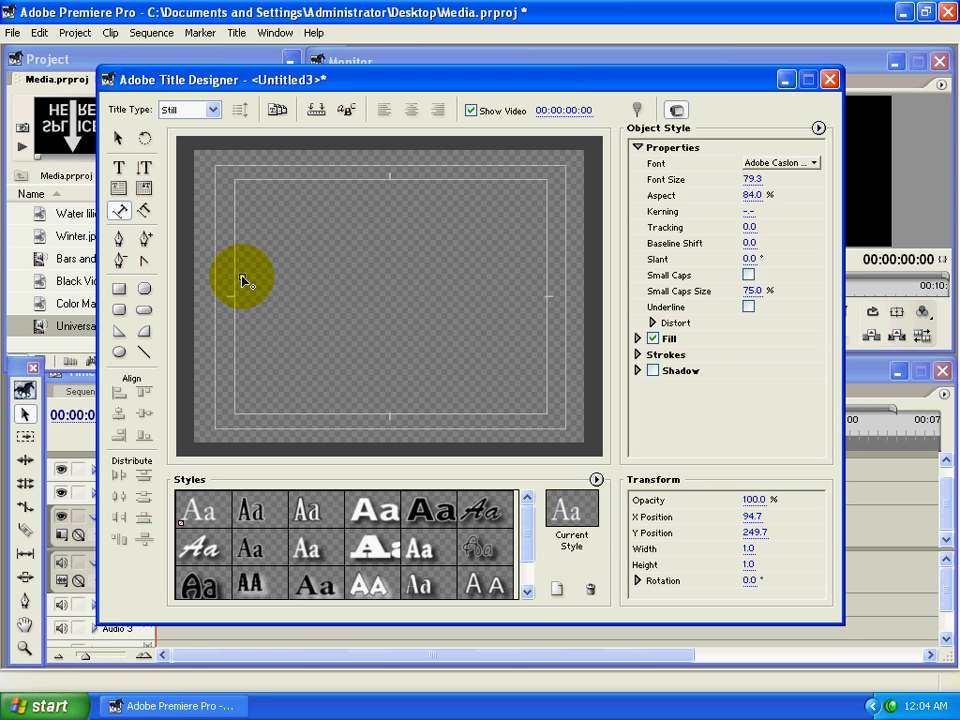
pyautogui.click(318, 206)
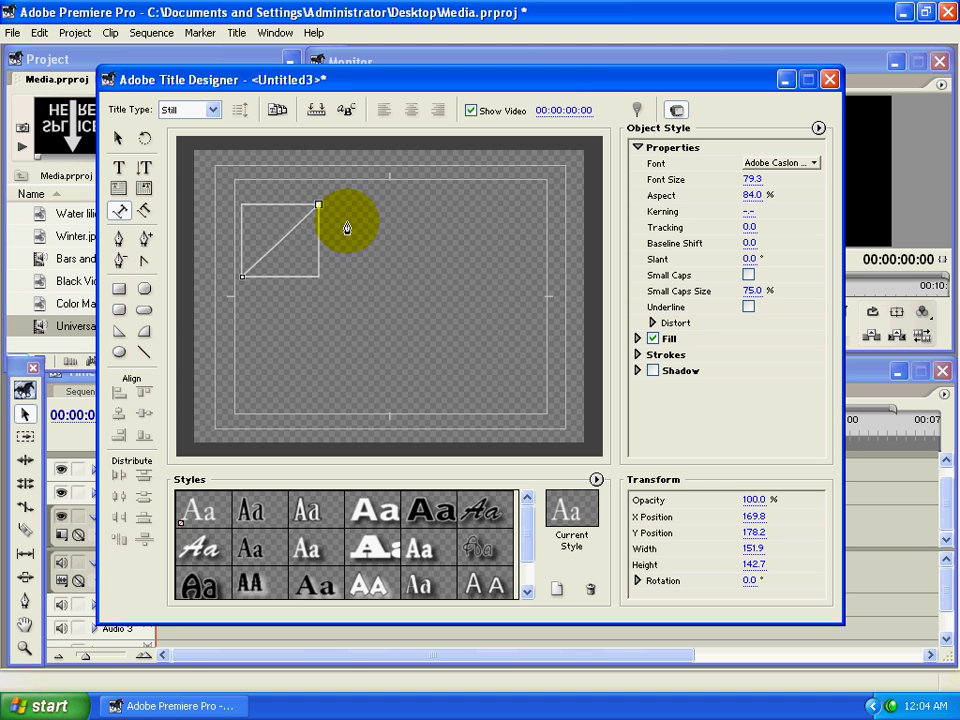
pyautogui.click(384, 265)
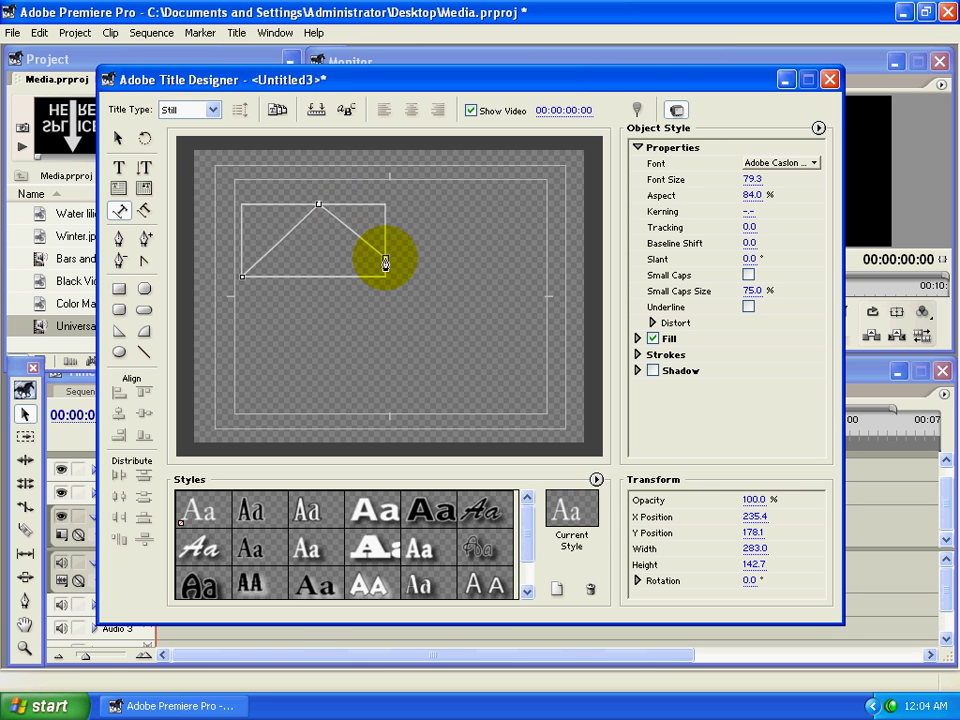
pyautogui.click(419, 323)
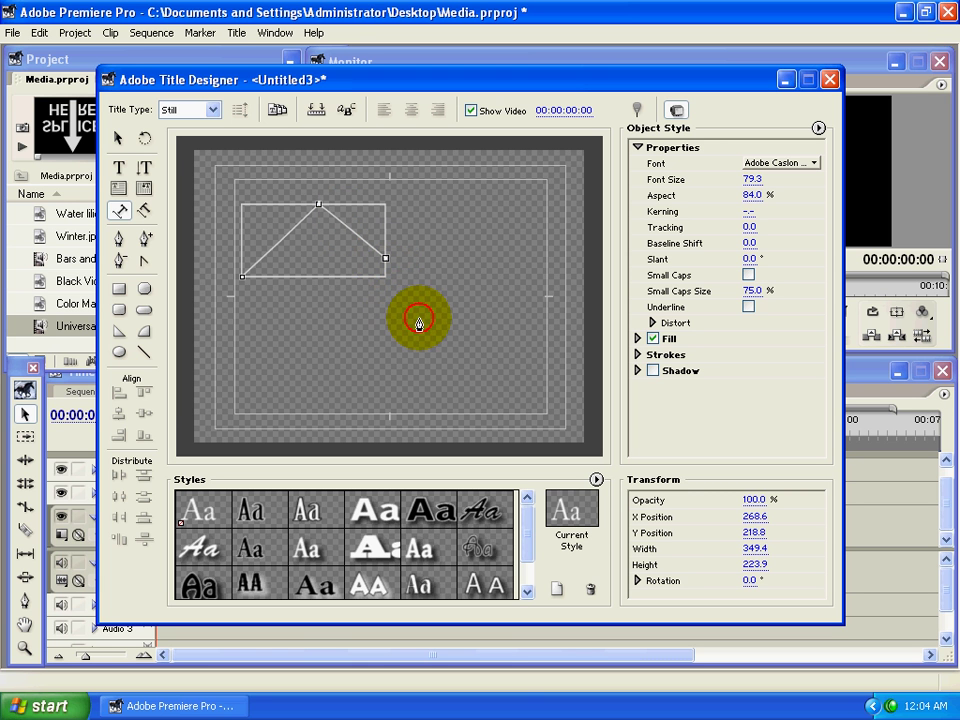
pyautogui.click(466, 224)
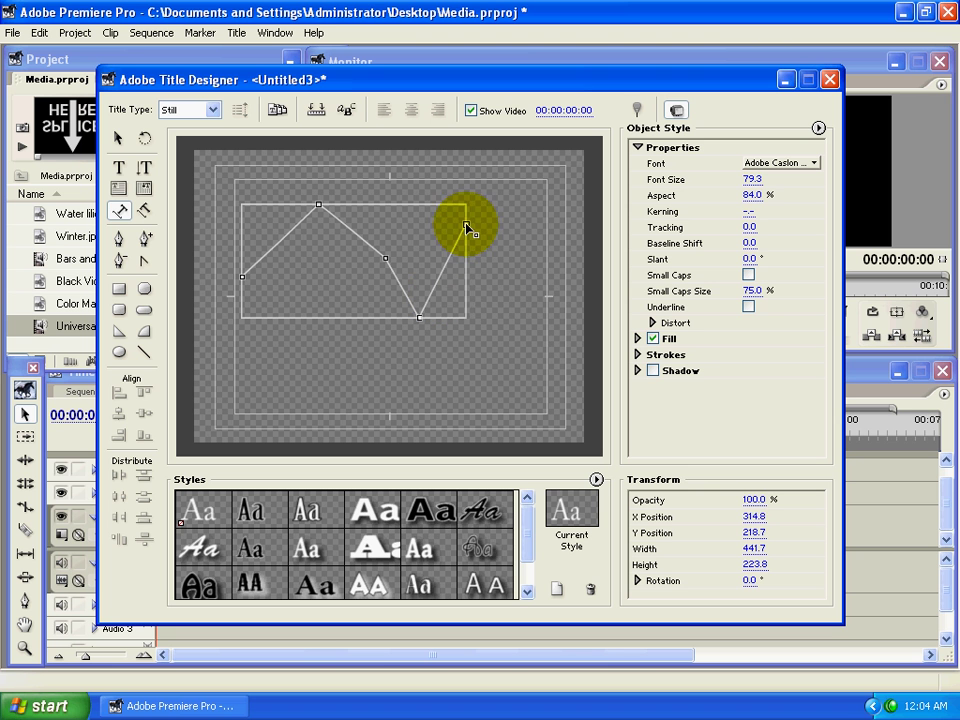
pyautogui.click(505, 231)
pyautogui.click(530, 320)
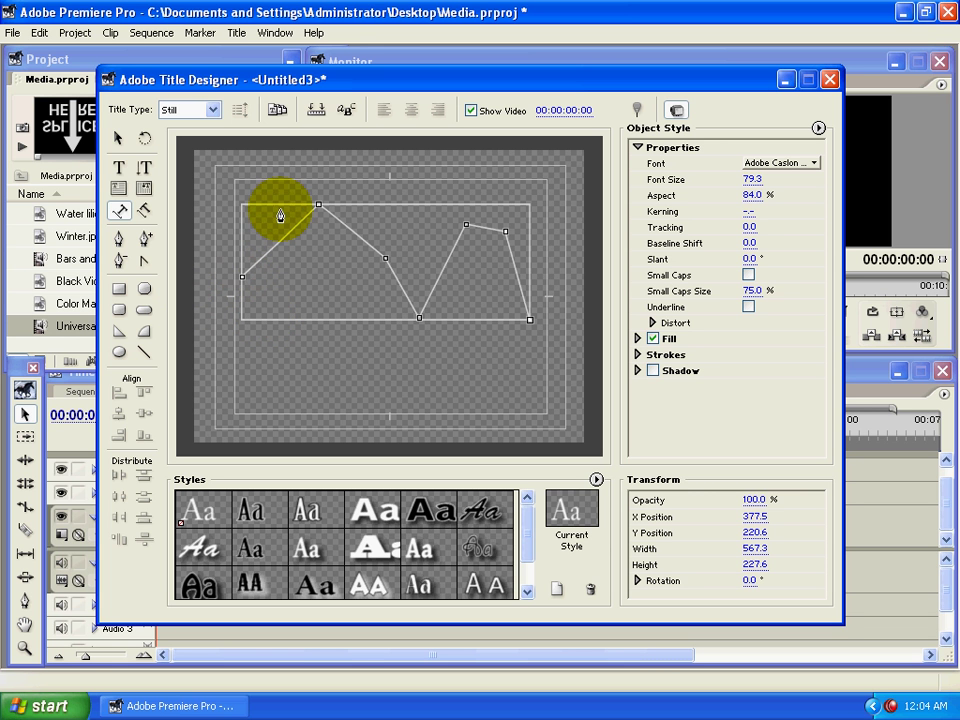
# Type 'welcome to a ll july fourthkj sjd' along the path and nudge it to X 355.4, Y 228.0
pyautogui.click(118, 170)
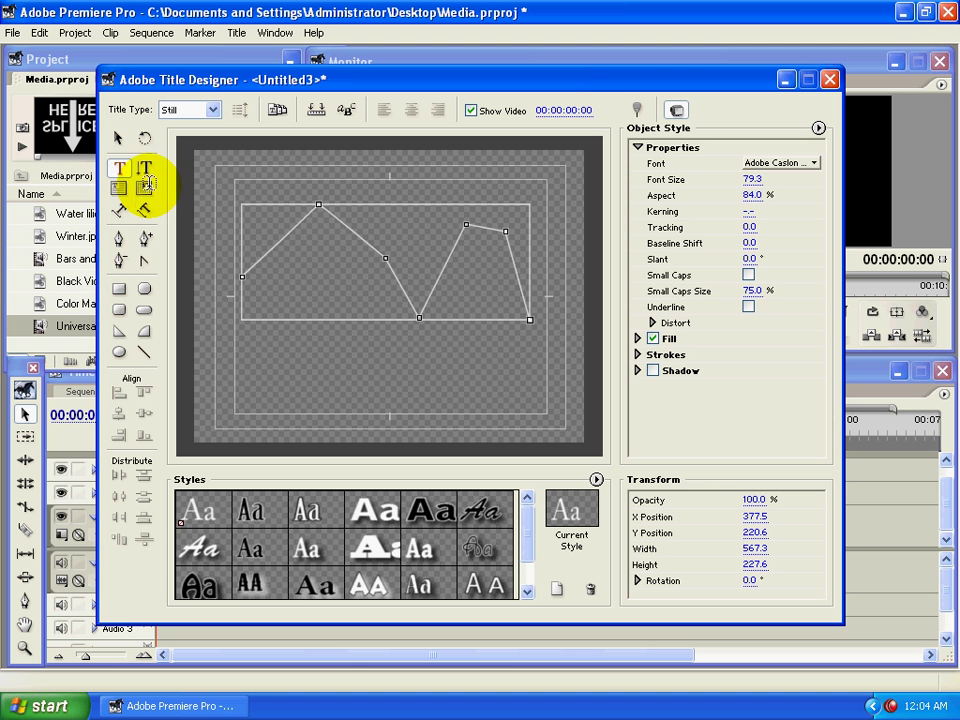
pyautogui.click(246, 266)
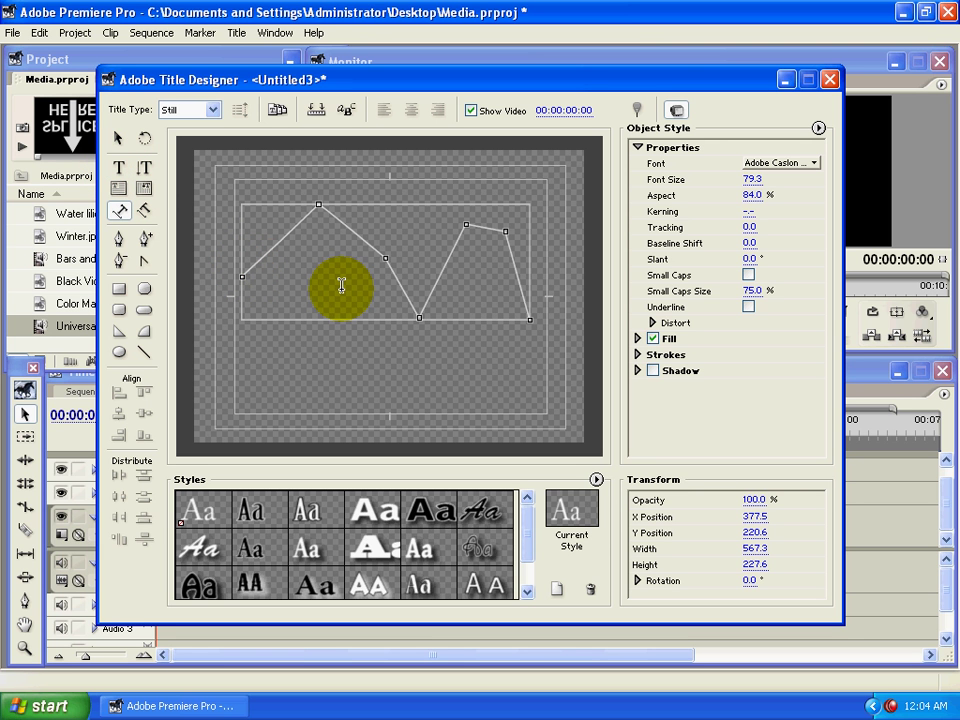
pyautogui.write('wel')
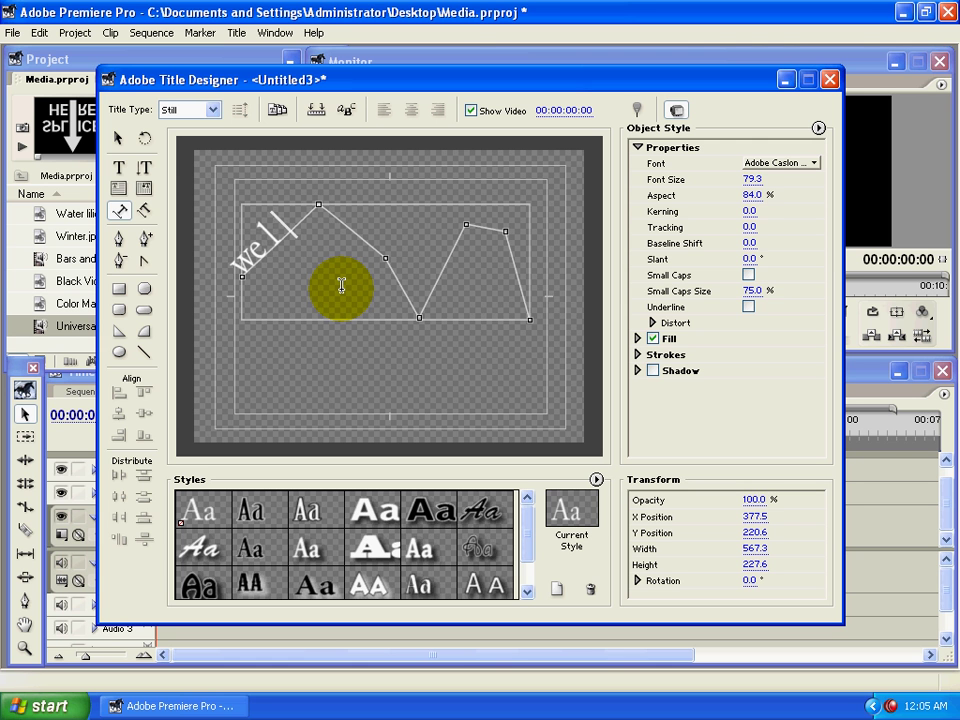
pyautogui.write('co')
pyautogui.write('me')
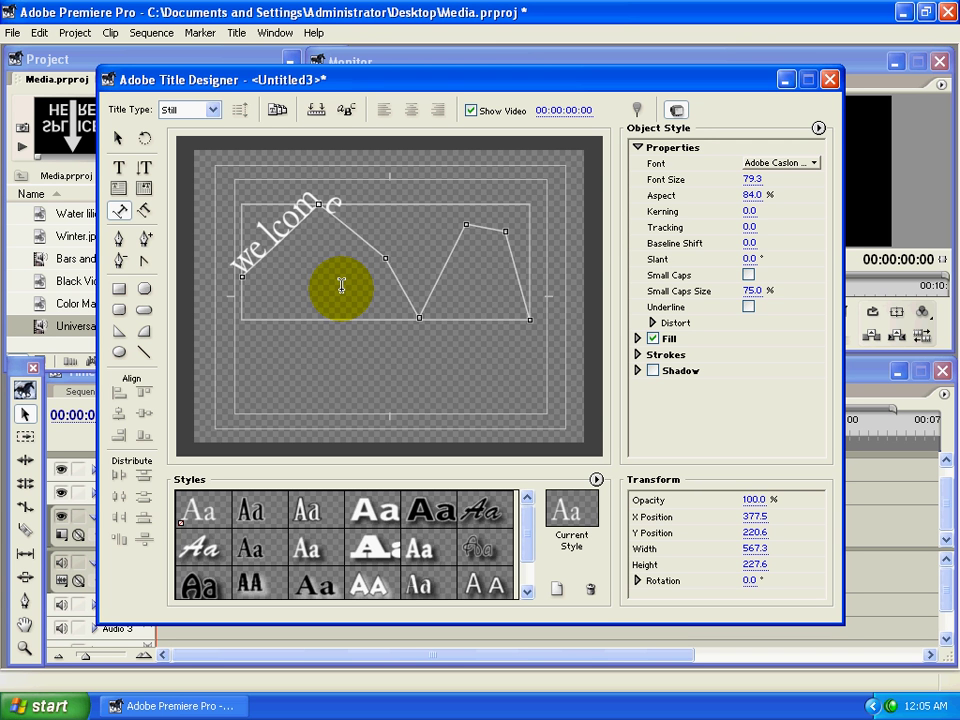
pyautogui.write(' to a ')
pyautogui.write('l')
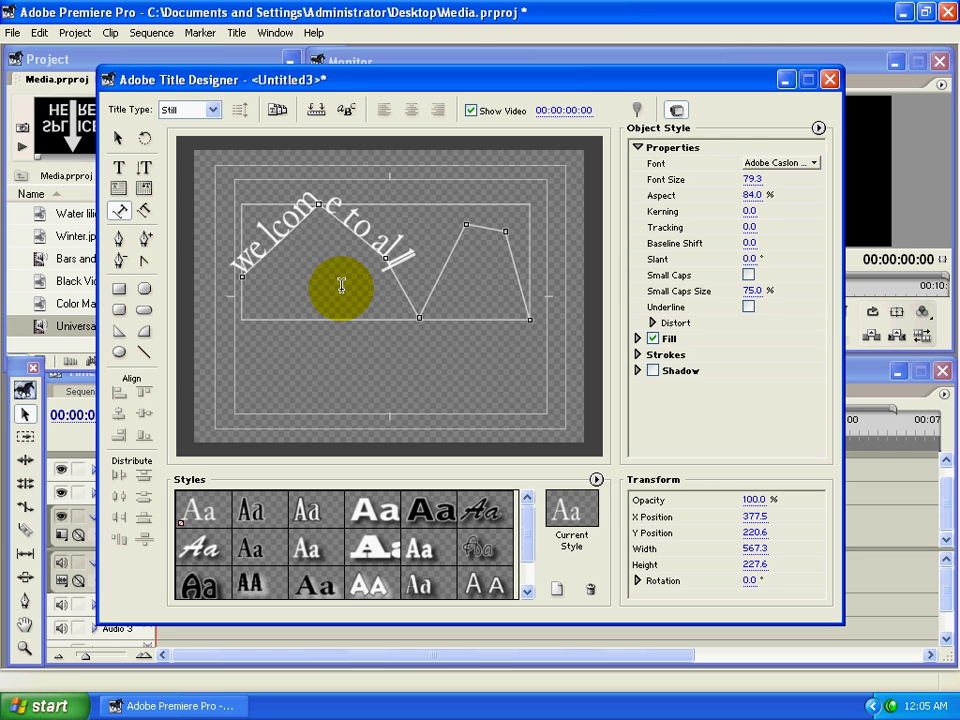
pyautogui.write('l')
pyautogui.write(' july f')
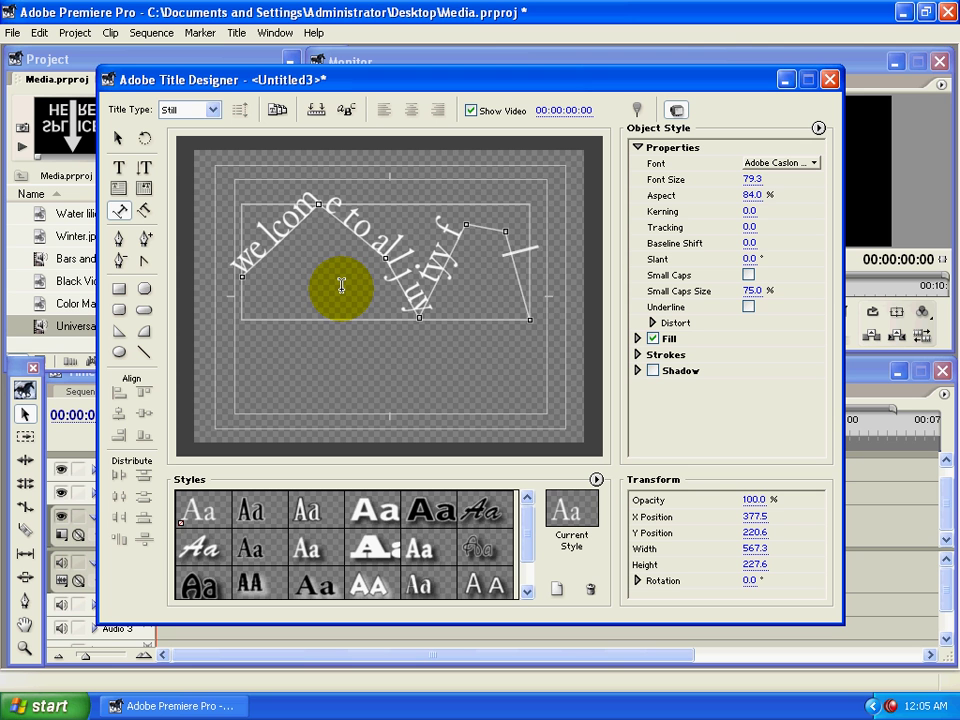
pyautogui.write('ourth')
pyautogui.write('kj sjd')
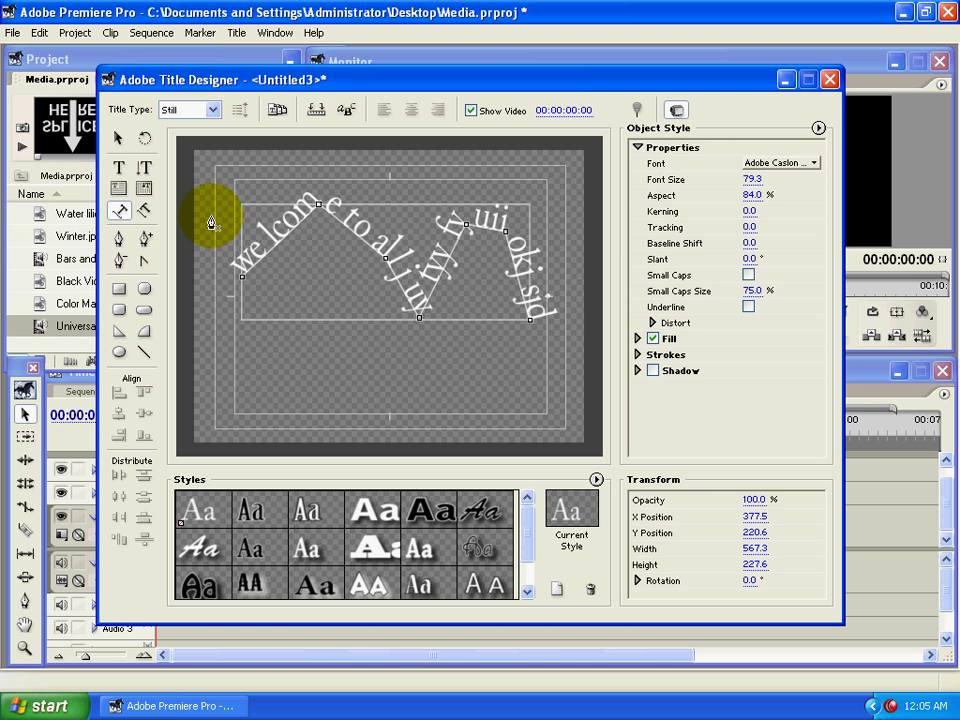
pyautogui.press('v')
pyautogui.moveTo(372, 232); pyautogui.dragTo(363, 228)
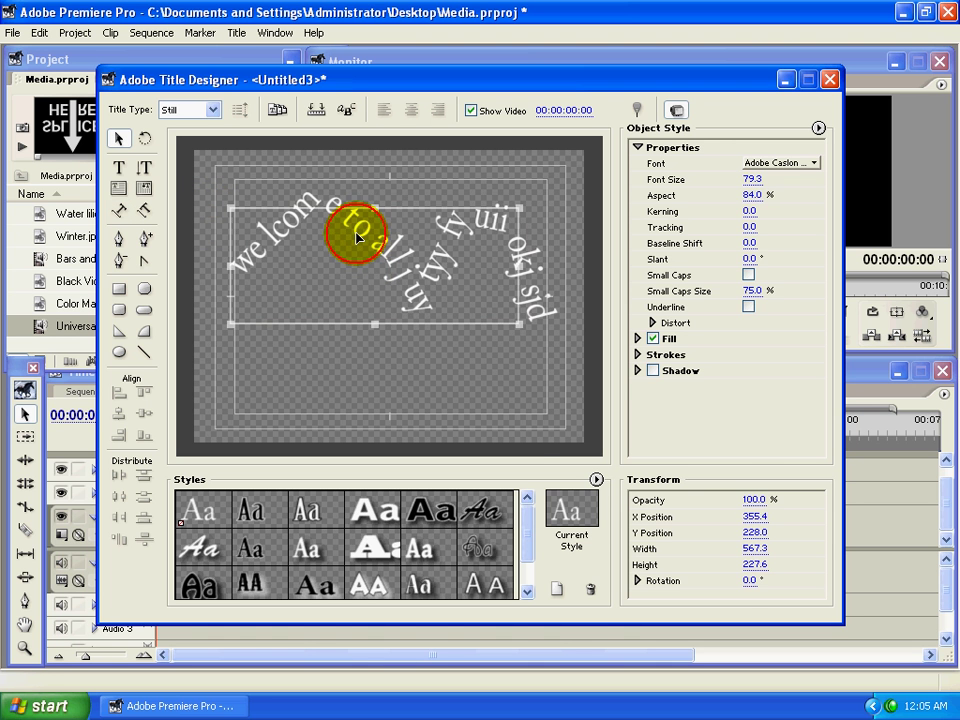
# Clear the path text and draw a new six-point vertical path, 595.0 × 146.3
pyautogui.rightClick(363, 228)
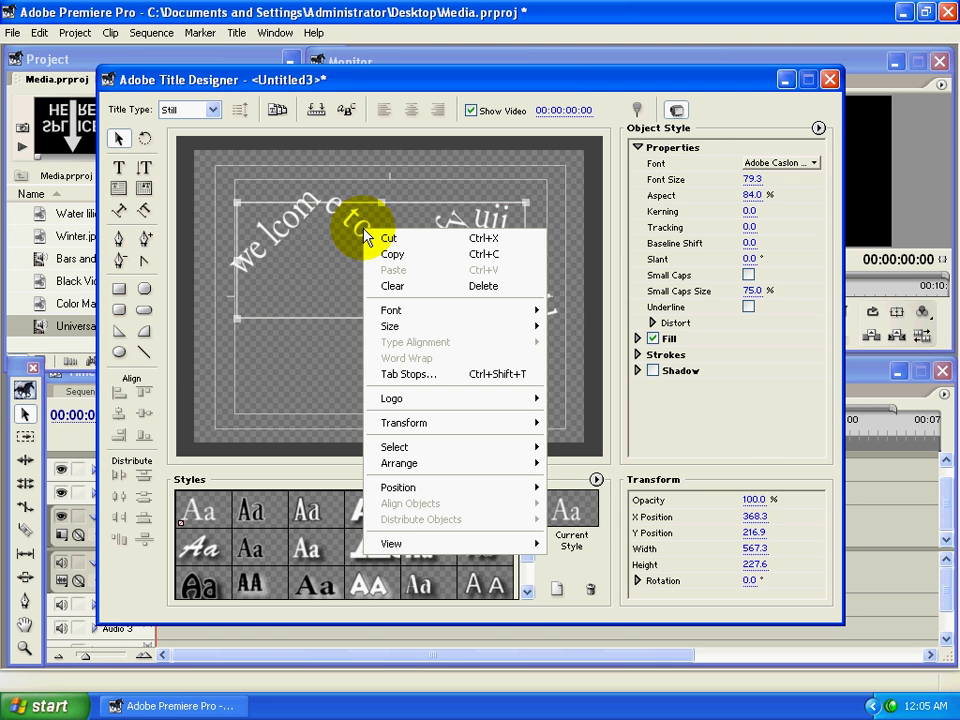
pyautogui.click(406, 288)
pyautogui.click(144, 212)
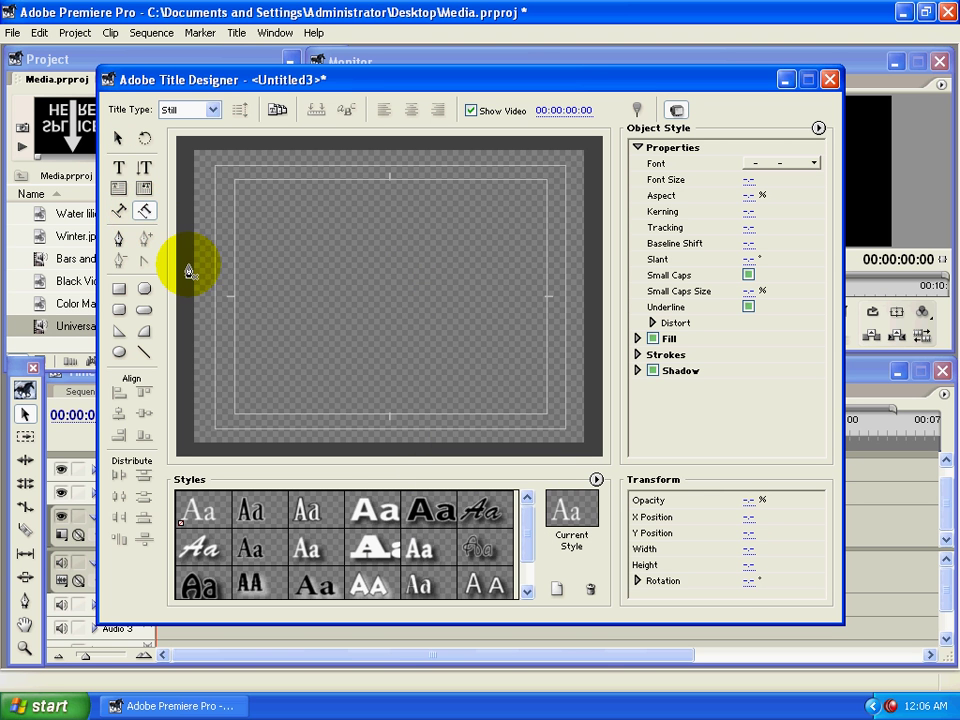
pyautogui.click(249, 311)
pyautogui.click(312, 238)
pyautogui.click(397, 263)
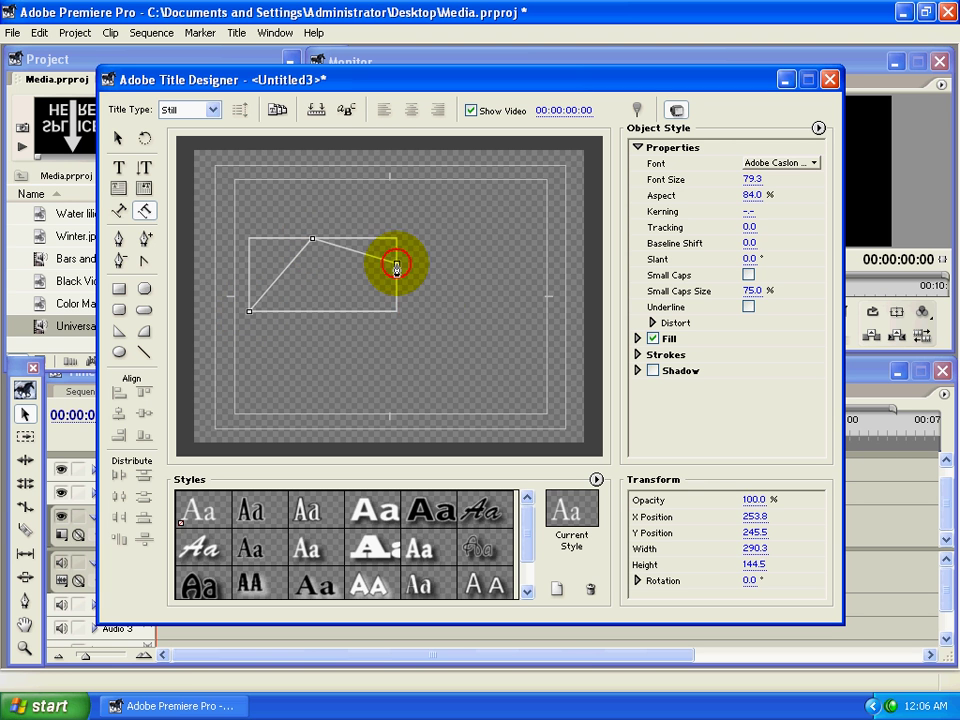
pyautogui.click(457, 312)
pyautogui.click(505, 248)
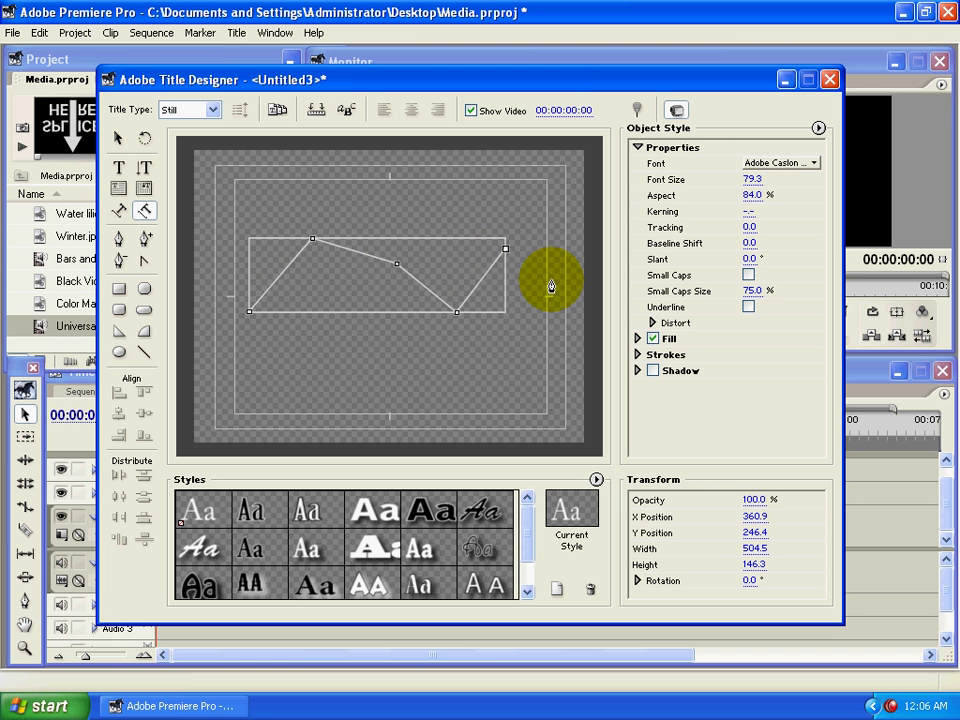
pyautogui.click(551, 280)
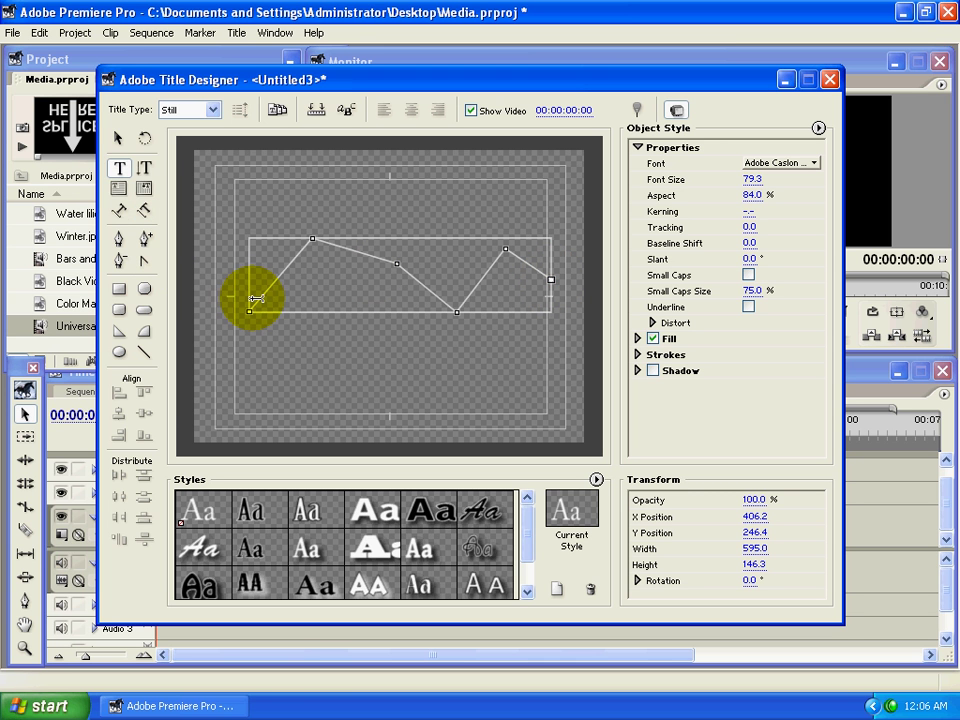
# Type 'Welcome to a' along the new vertical zigzag path
pyautogui.write('W')
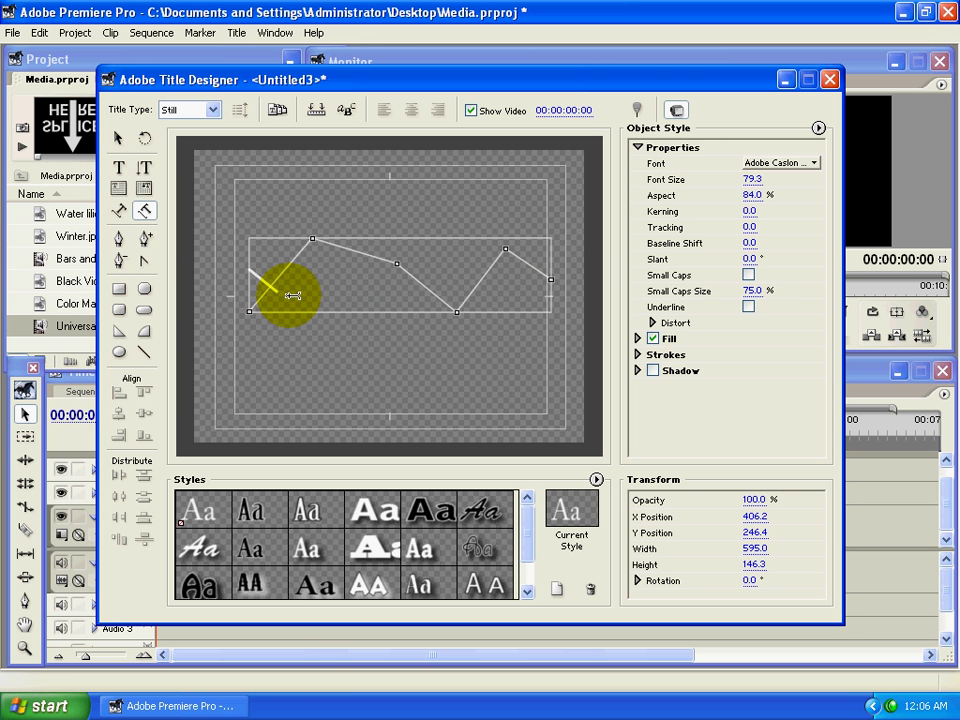
pyautogui.write('e')
pyautogui.write('lcom')
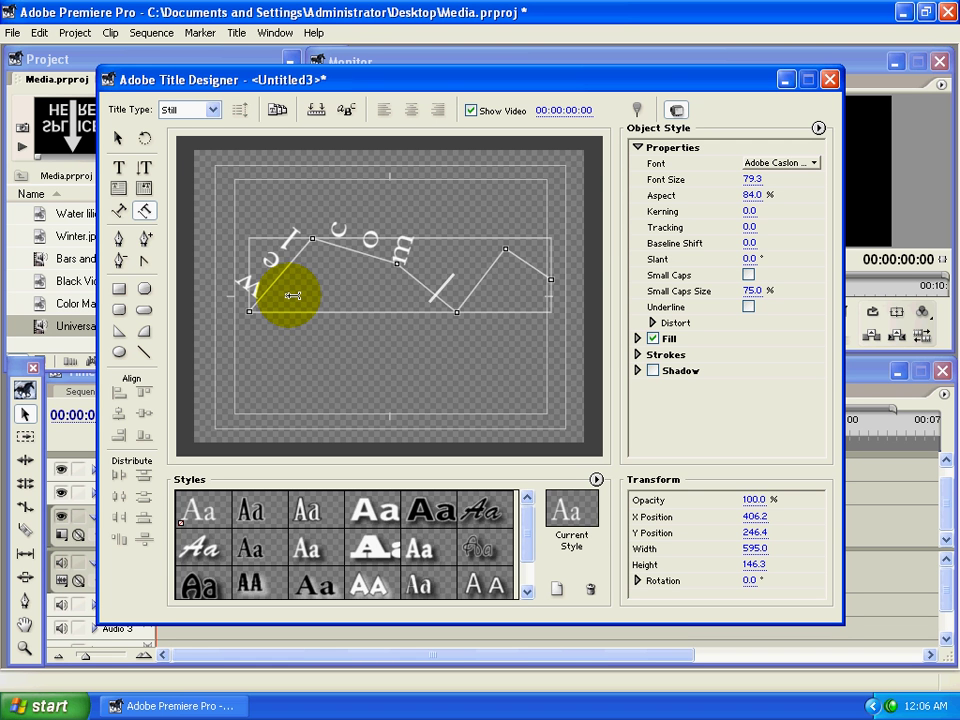
pyautogui.write('e ')
pyautogui.write('to a')
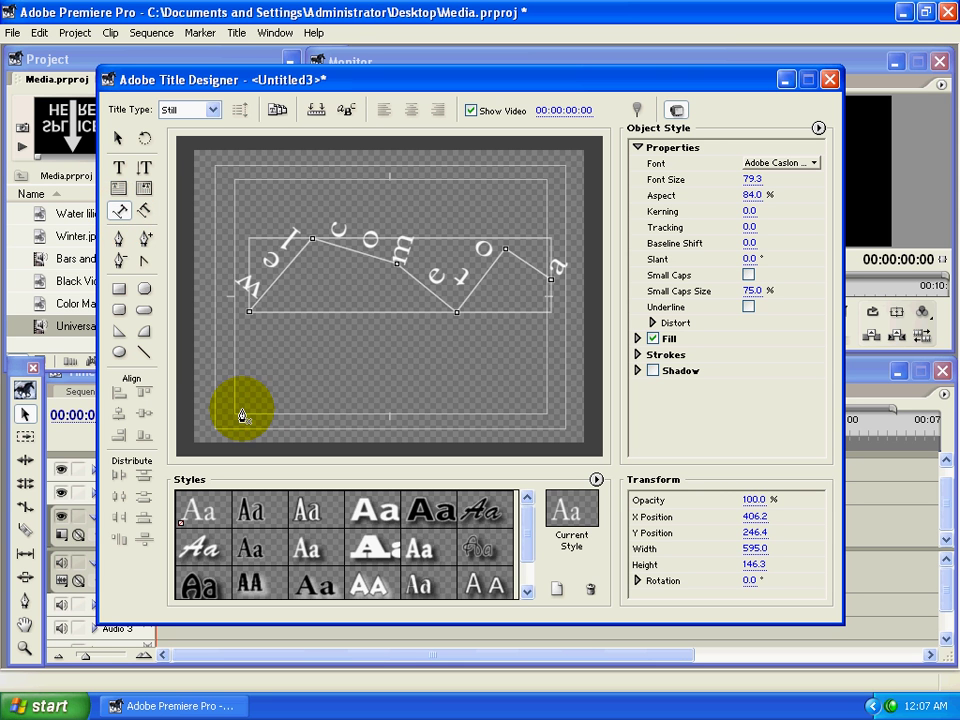
# Draw a wavy bezier path, 513.7 × 143.1, across the lower part of the title
pyautogui.moveTo(242, 409); pyautogui.dragTo(323, 352)
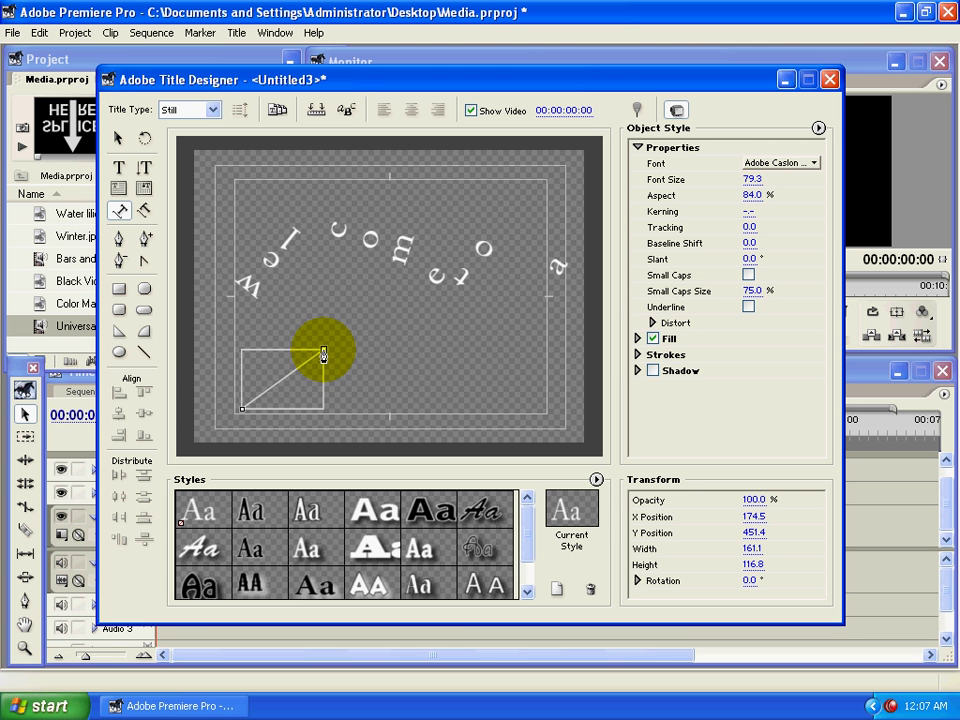
pyautogui.moveTo(323, 352)
pyautogui.mouseDown()
pyautogui.moveTo(317, 402)
pyautogui.moveTo(340, 315)
pyautogui.moveTo(418, 382)
pyautogui.mouseUp()
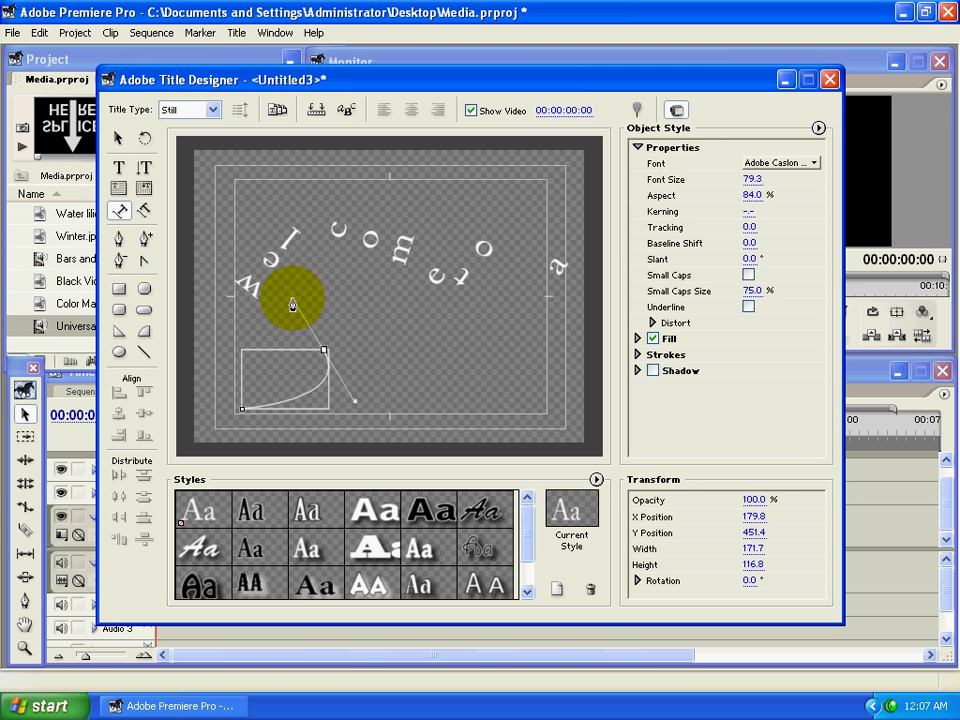
pyautogui.click(405, 403)
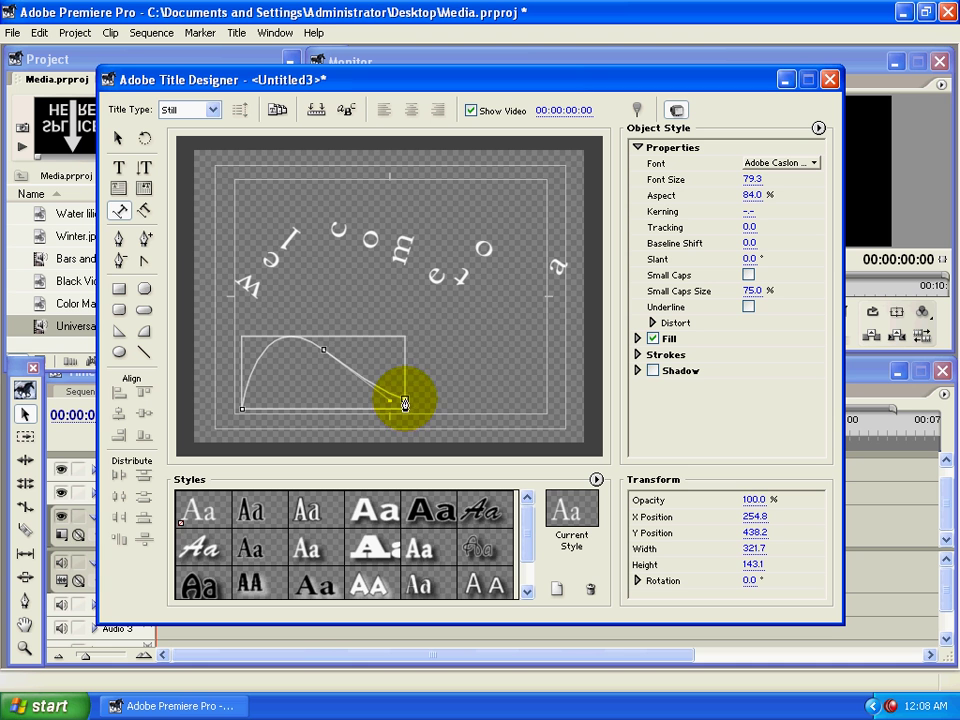
pyautogui.moveTo(452, 337)
pyautogui.mouseDown()
pyautogui.moveTo(493, 347)
pyautogui.moveTo(529, 404)
pyautogui.mouseUp()
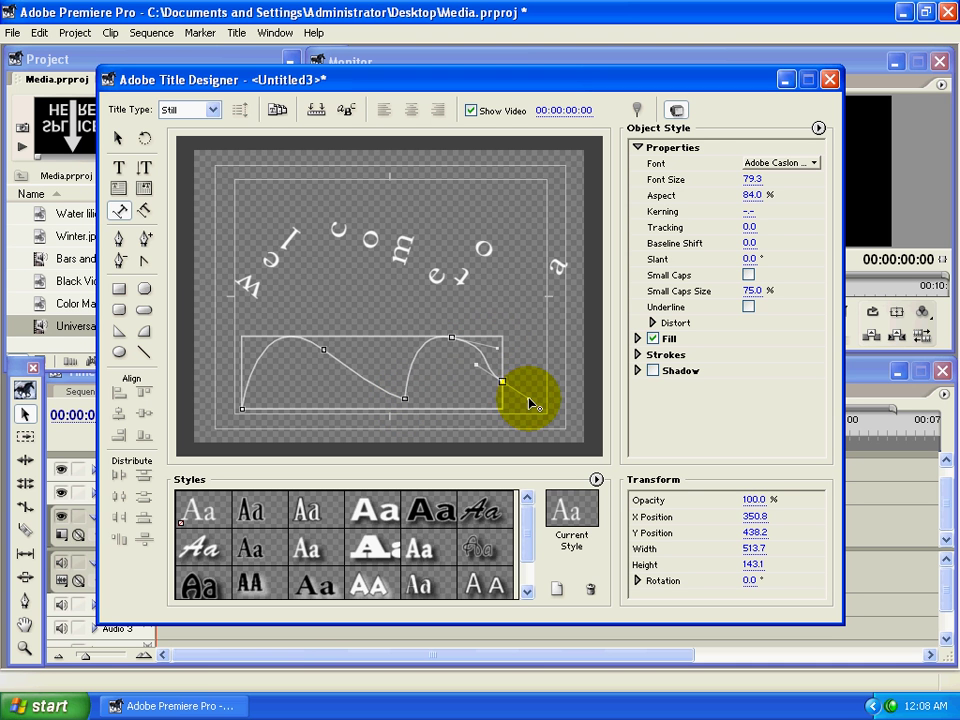
pyautogui.click(118, 168)
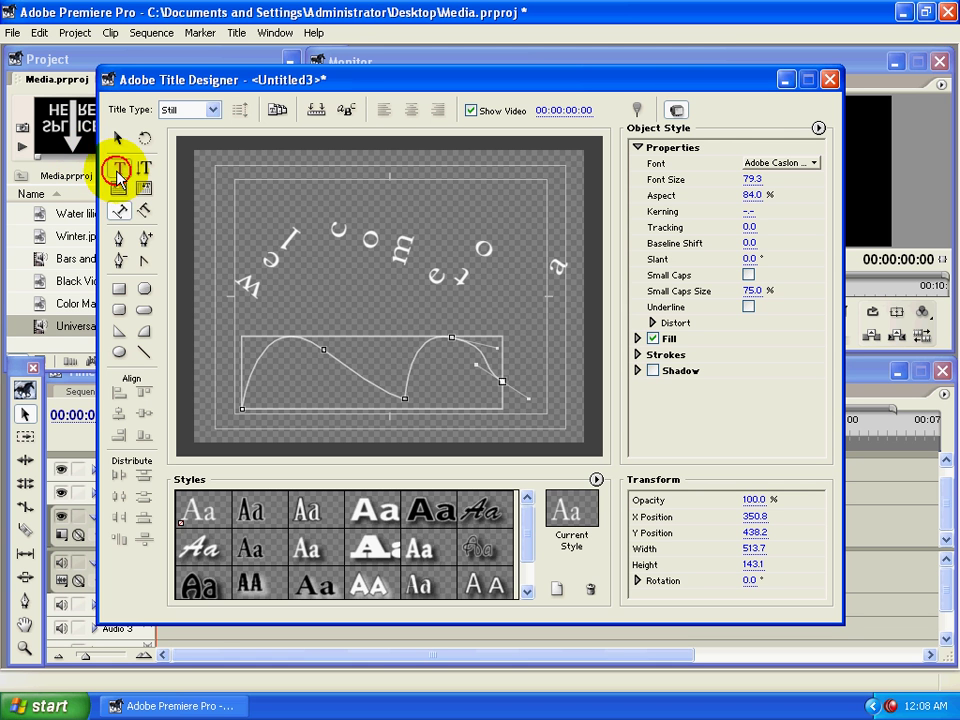
# Type 'welcome to all' along the lower wavy curve, starting at its left end
pyautogui.click(245, 388)
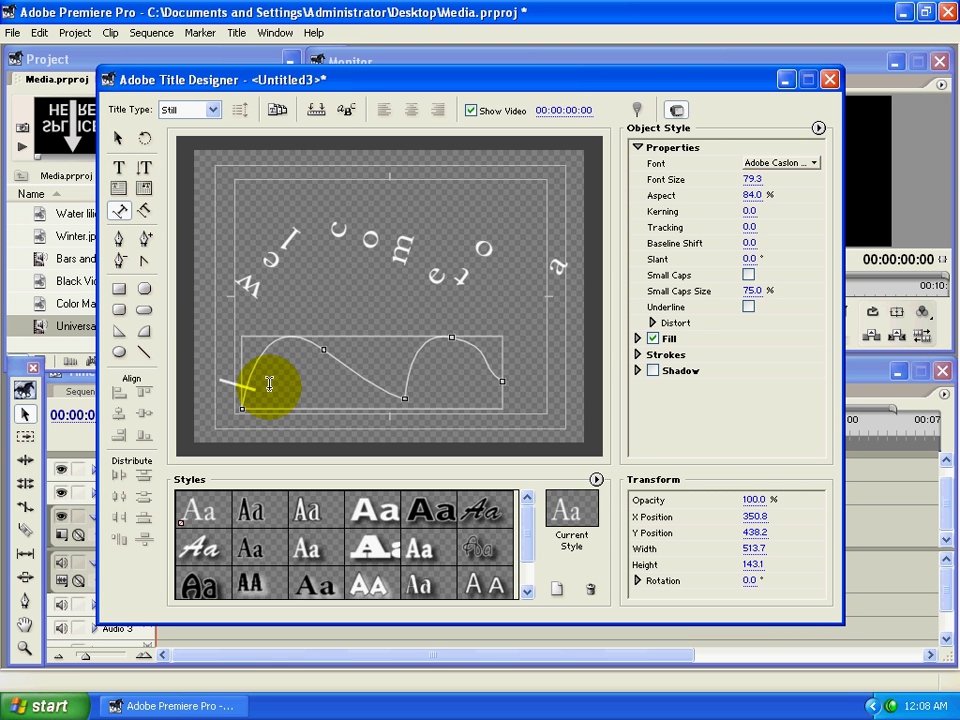
pyautogui.write('wel ')
pyautogui.write('come')
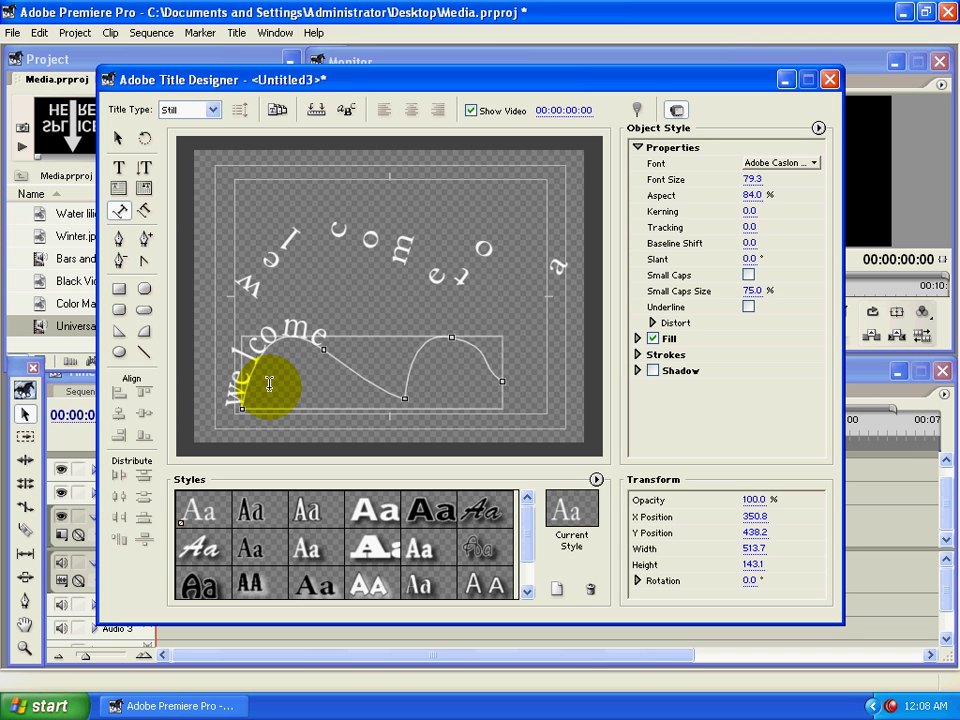
pyautogui.write('to')
pyautogui.write('al')
pyautogui.write('l')
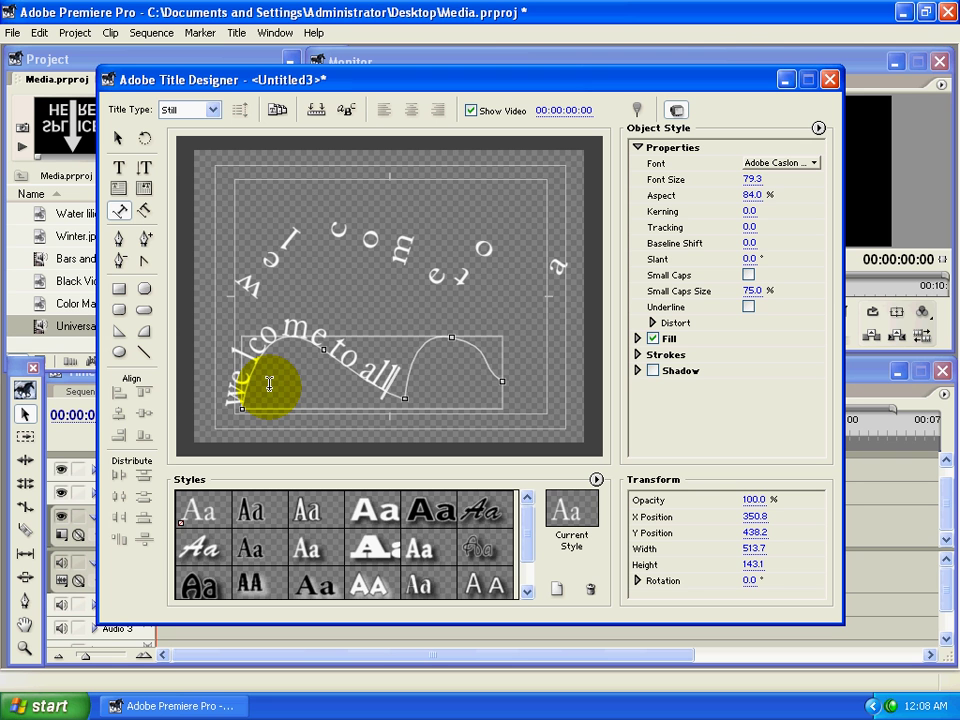
pyautogui.press('Escape')
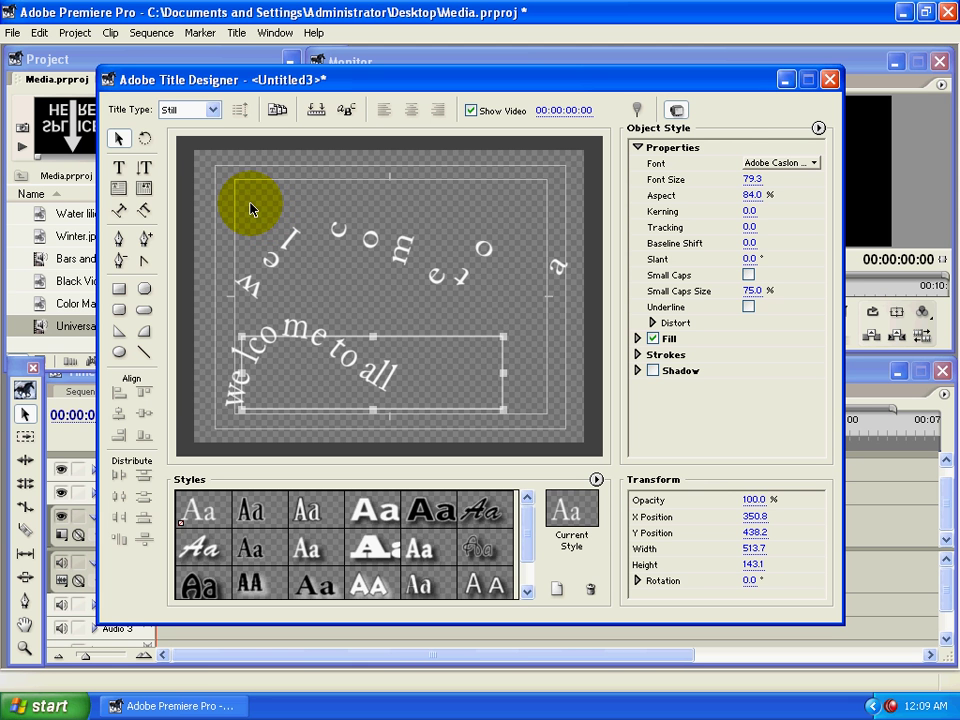
# Delete the arched welcome text and the remaining text on the curve
pyautogui.click(292, 233)
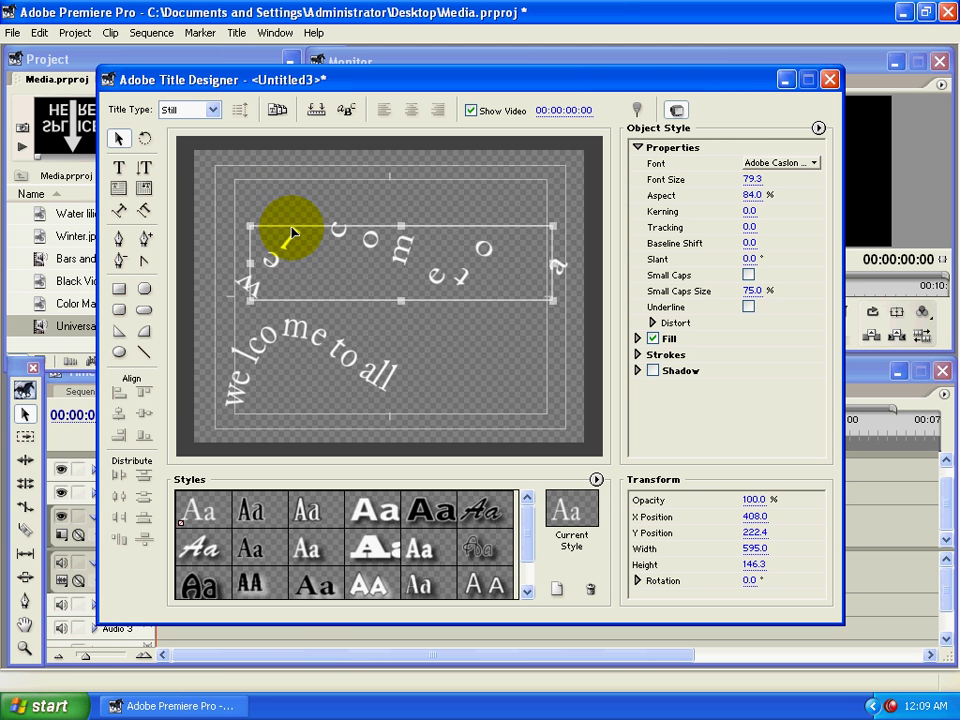
pyautogui.moveTo(292, 233); pyautogui.dragTo(283, 228)
pyautogui.rightClick(291, 226)
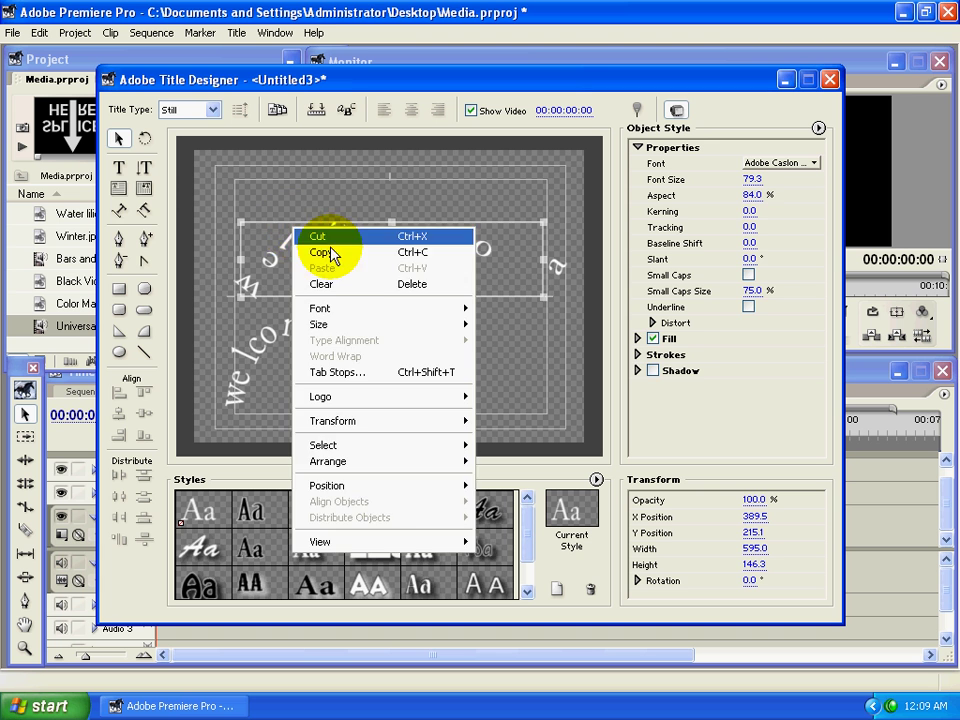
pyautogui.click(325, 281)
pyautogui.press('Delete')
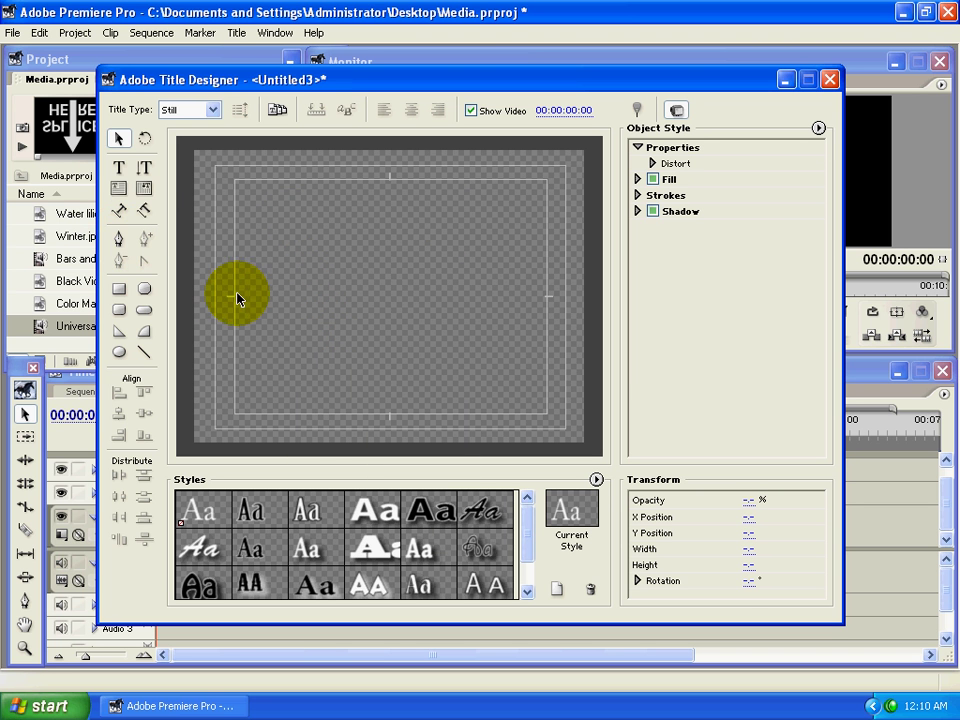
# Start a new Bezier path near the top-left with a curved second anchor
pyautogui.click(119, 238)
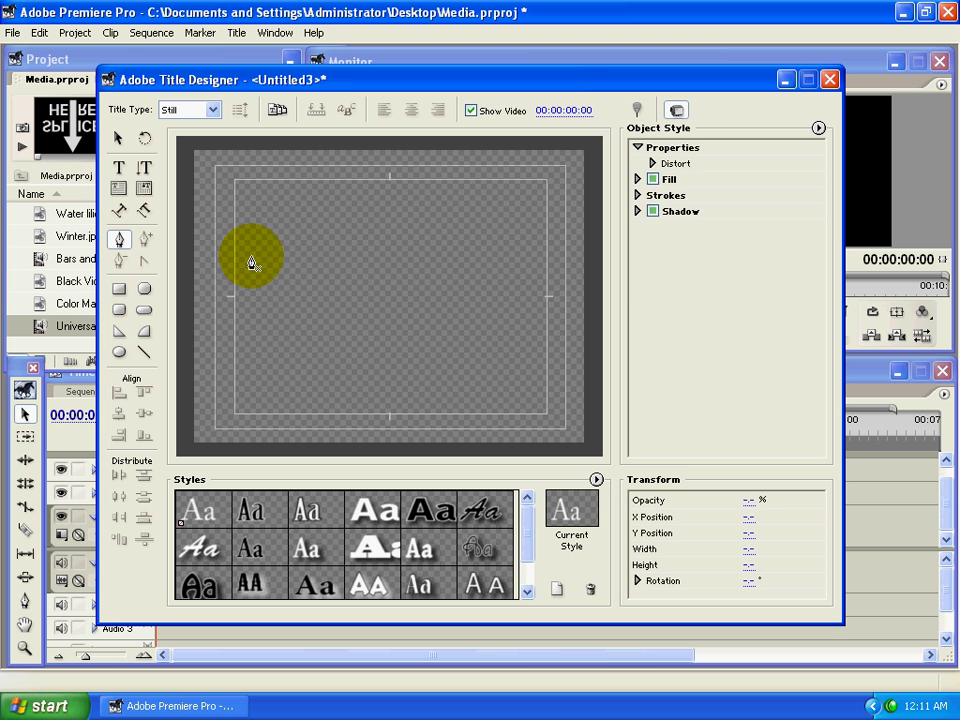
pyautogui.click(244, 242)
pyautogui.moveTo(334, 200); pyautogui.dragTo(404, 291)
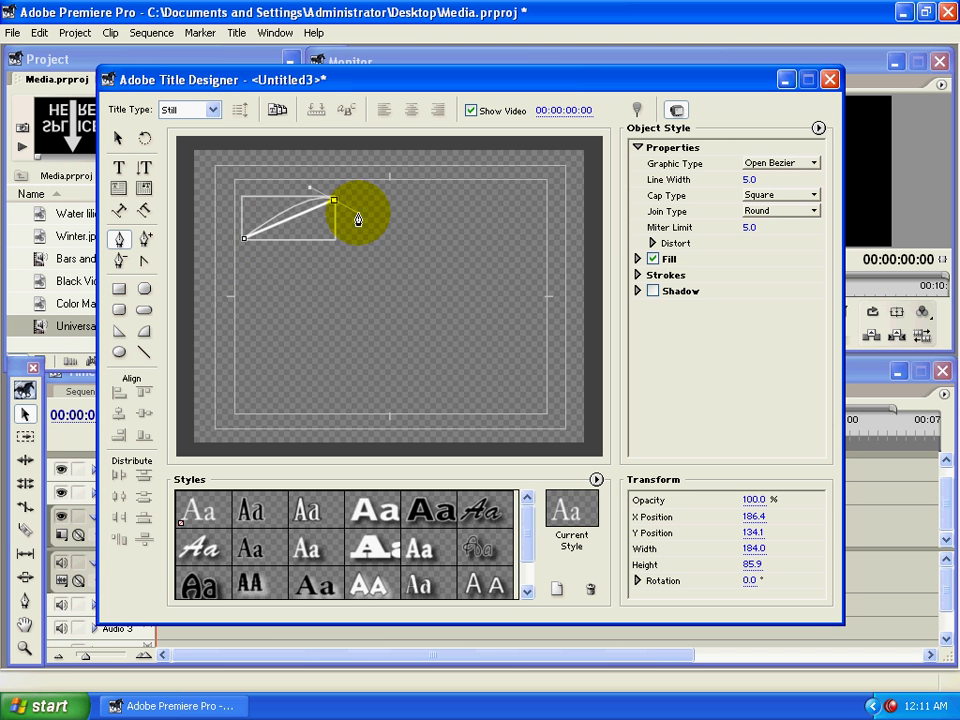
# Extend the path as an S-curve, down the right side, and back along the bottom to a curved lower-left anchor
pyautogui.moveTo(444, 237); pyautogui.dragTo(467, 238)
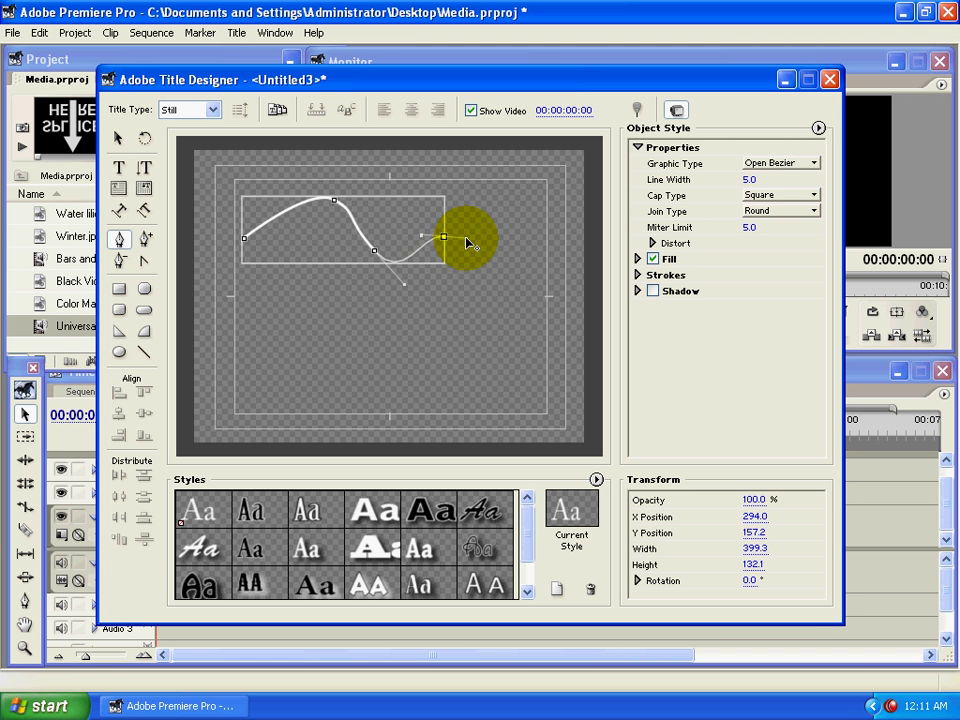
pyautogui.click(492, 285)
pyautogui.click(491, 326)
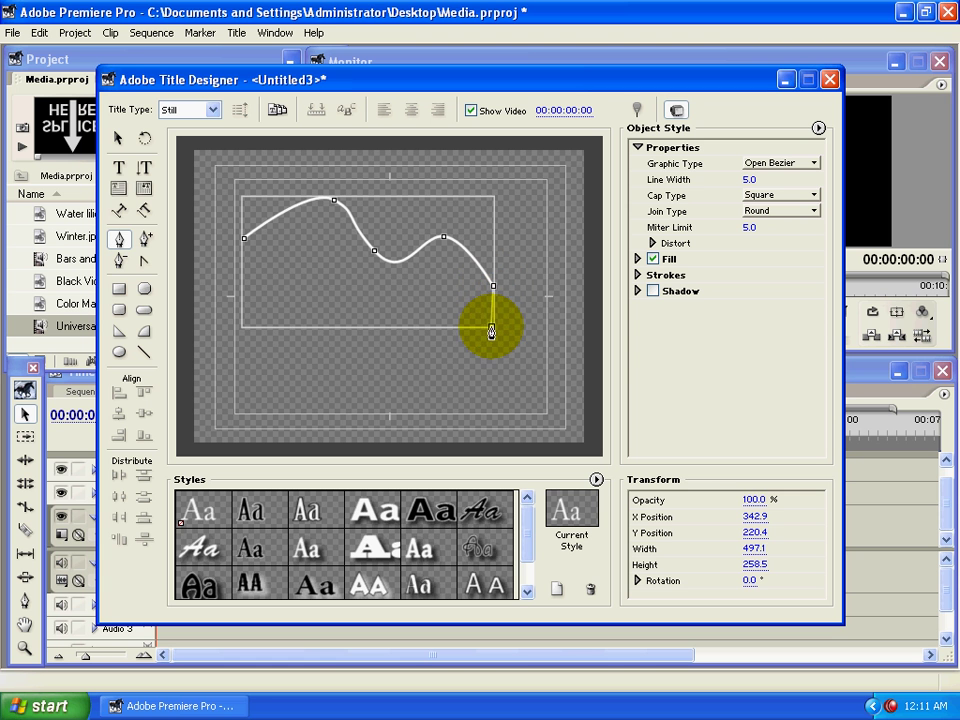
pyautogui.click(432, 372)
pyautogui.click(388, 340)
pyautogui.click(333, 340)
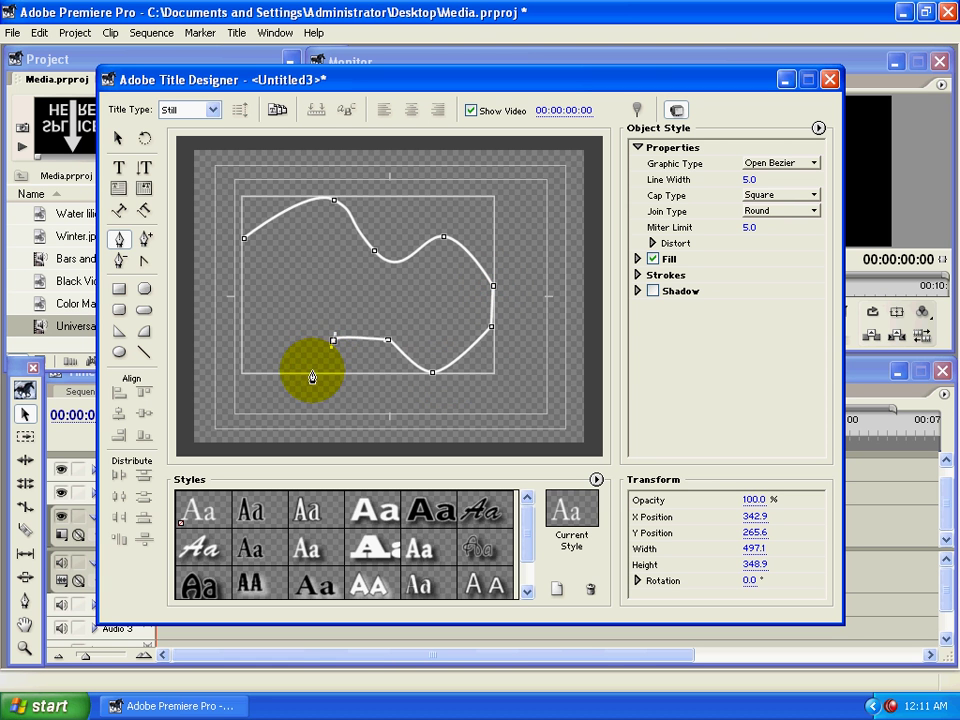
pyautogui.moveTo(301, 374); pyautogui.dragTo(290, 388)
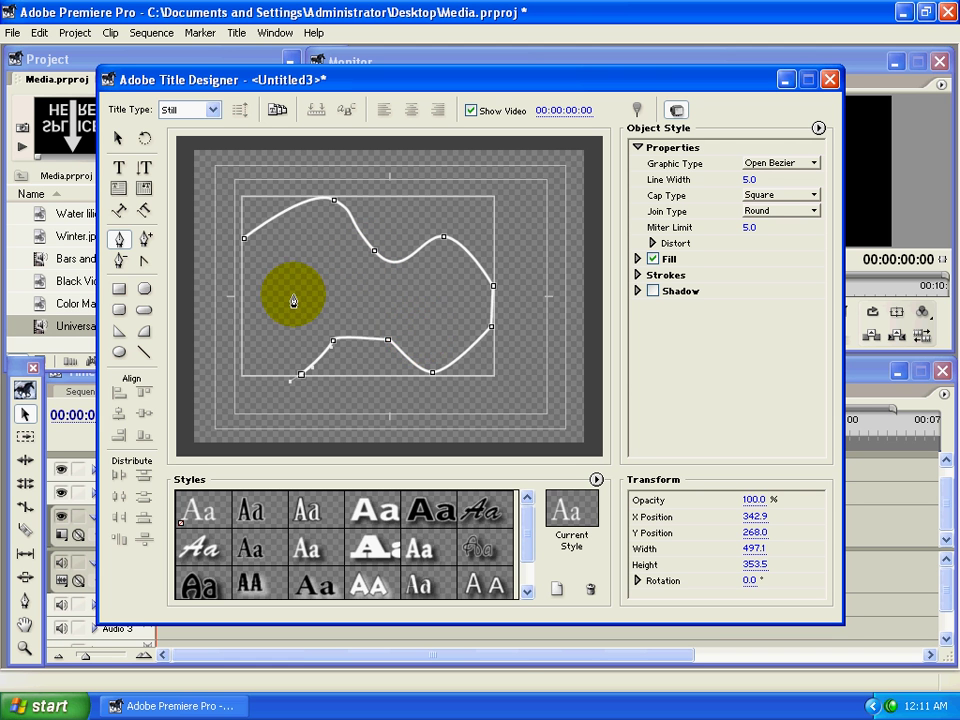
# Add anchors to round the path's top-left segment and kink its upper-right corner
pyautogui.click(147, 245)
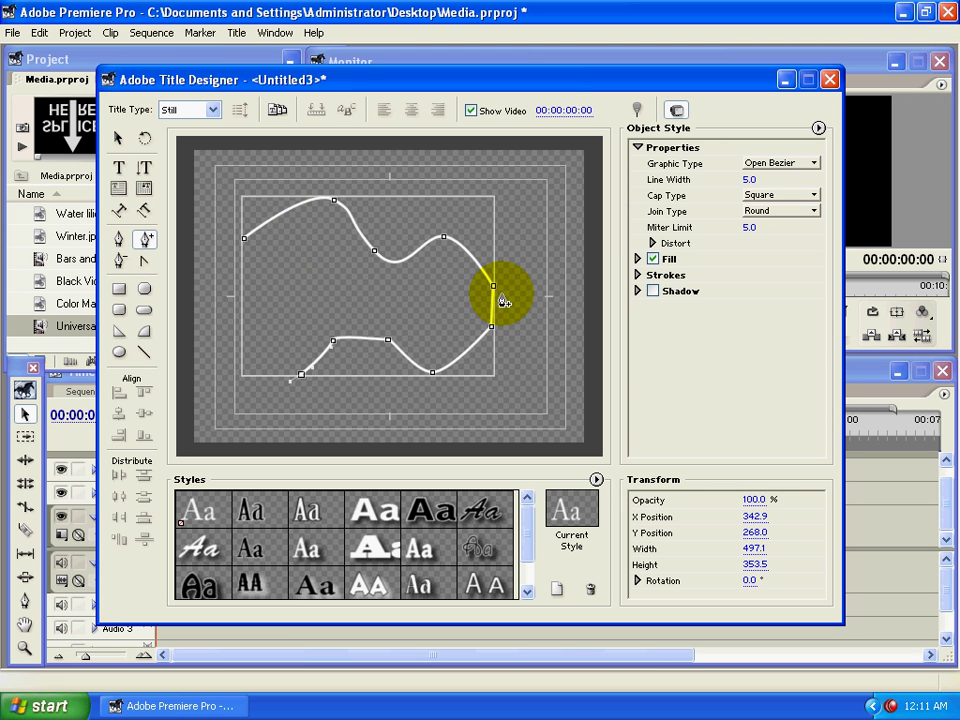
pyautogui.moveTo(285, 224)
pyautogui.mouseDown()
pyautogui.moveTo(315, 284)
pyautogui.moveTo(270, 203)
pyautogui.mouseUp()
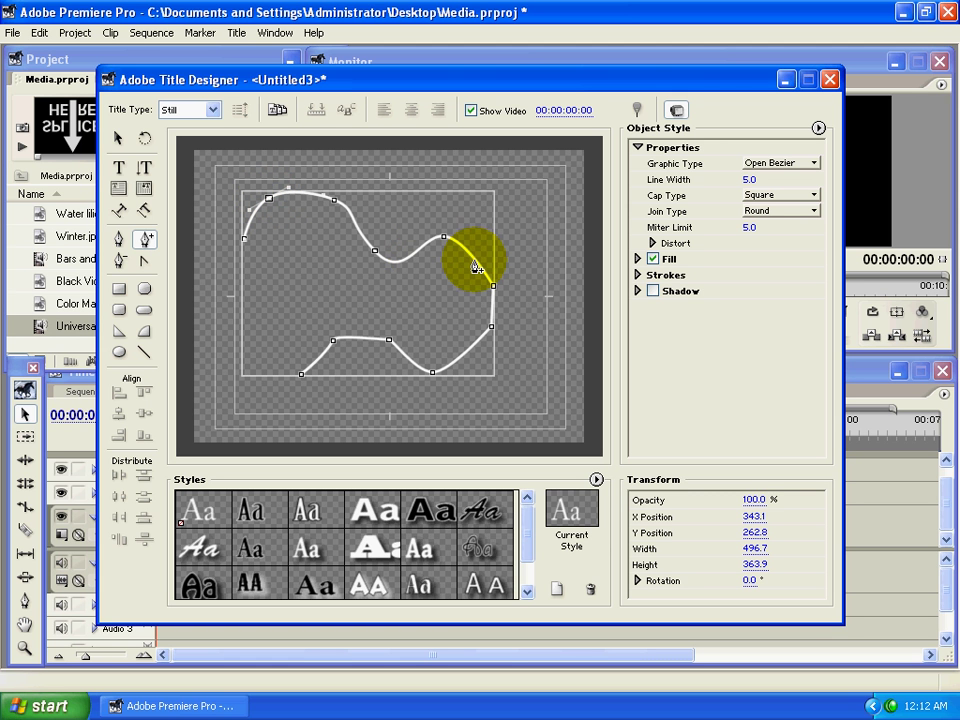
pyautogui.click(475, 259)
pyautogui.moveTo(475, 287)
pyautogui.mouseDown()
pyautogui.moveTo(456, 266)
pyautogui.moveTo(518, 247)
pyautogui.moveTo(490, 275)
pyautogui.mouseUp()
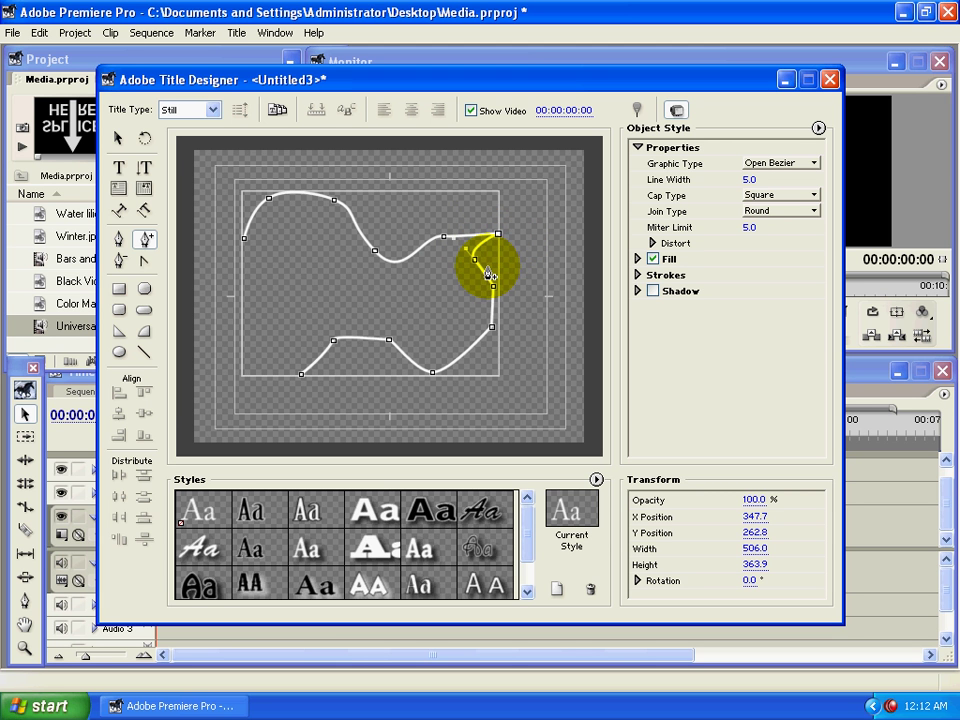
pyautogui.moveTo(490, 275); pyautogui.dragTo(490, 275)
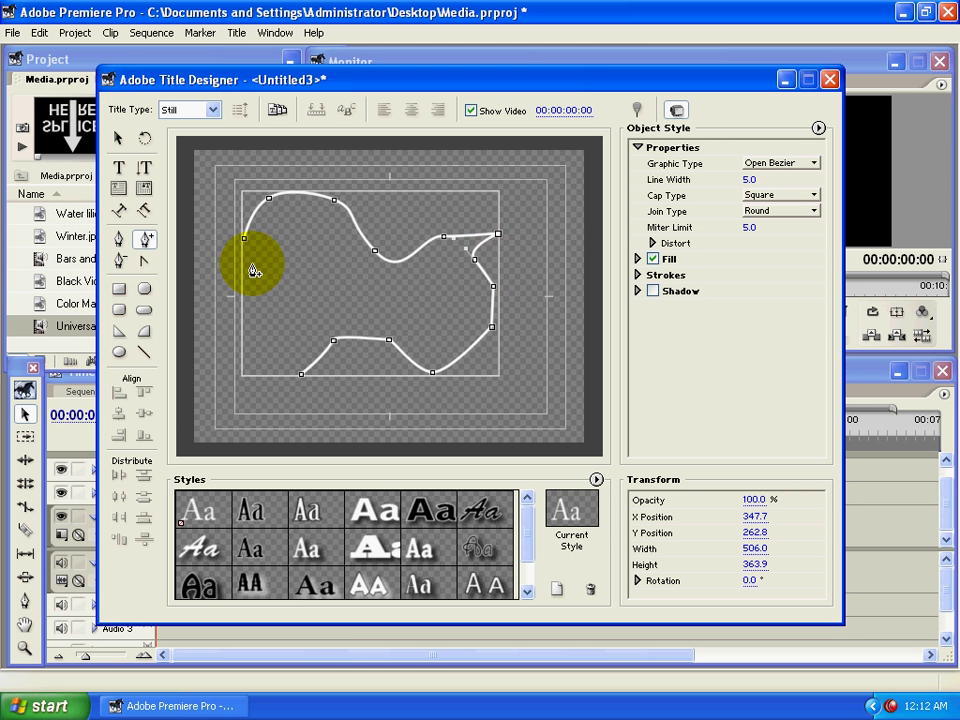
# Reshape the outline's top-left segment and upper-middle anchor with the Convert Anchor Point tool
pyautogui.click(119, 262)
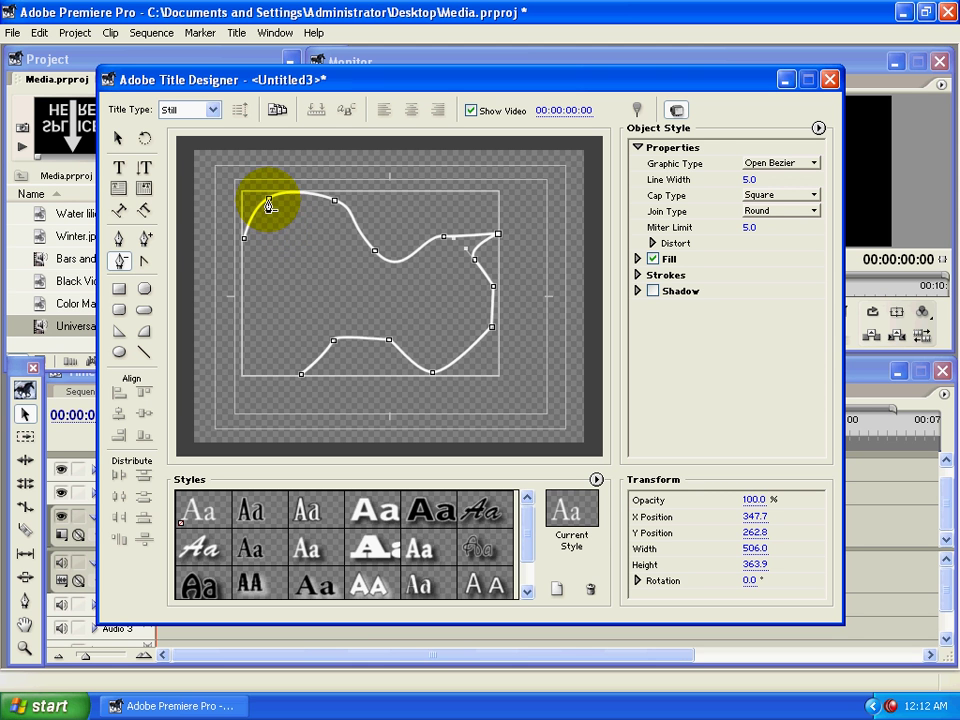
pyautogui.moveTo(269, 204)
pyautogui.mouseDown()
pyautogui.moveTo(335, 205)
pyautogui.moveTo(364, 261)
pyautogui.moveTo(404, 284)
pyautogui.mouseUp()
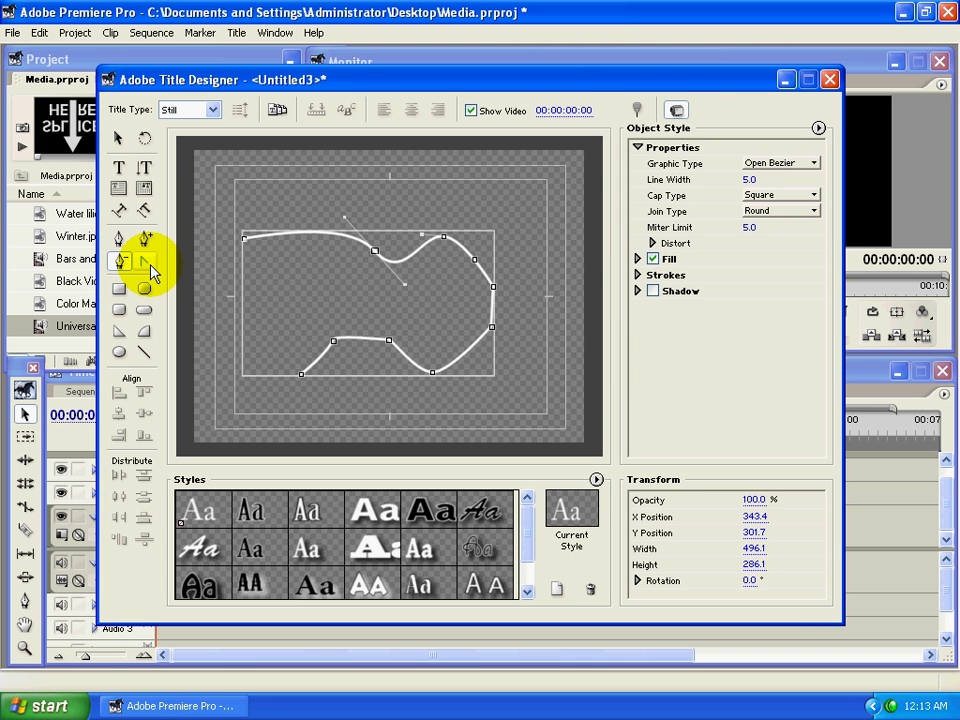
pyautogui.click(146, 262)
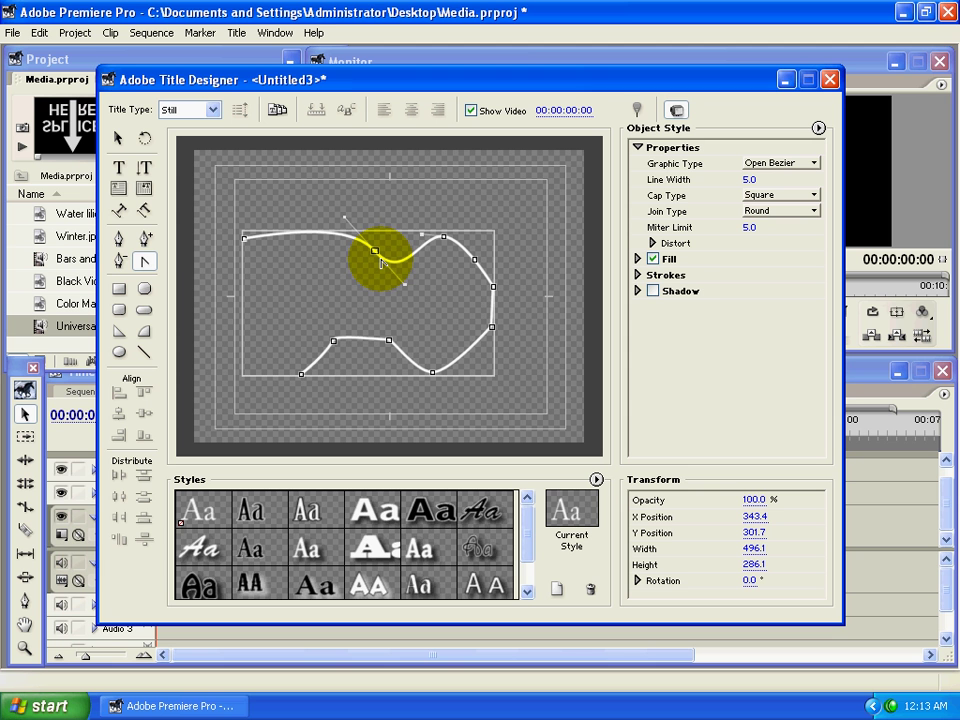
pyautogui.click(376, 253)
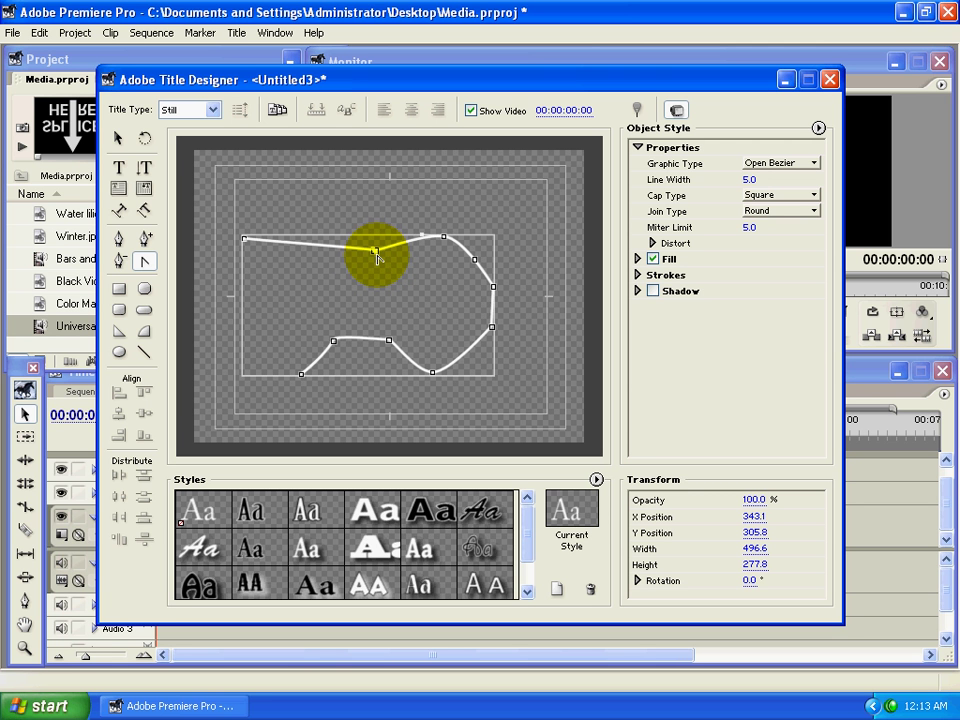
pyautogui.moveTo(376, 253)
pyautogui.mouseDown()
pyautogui.moveTo(375, 210)
pyautogui.moveTo(365, 207)
pyautogui.mouseUp()
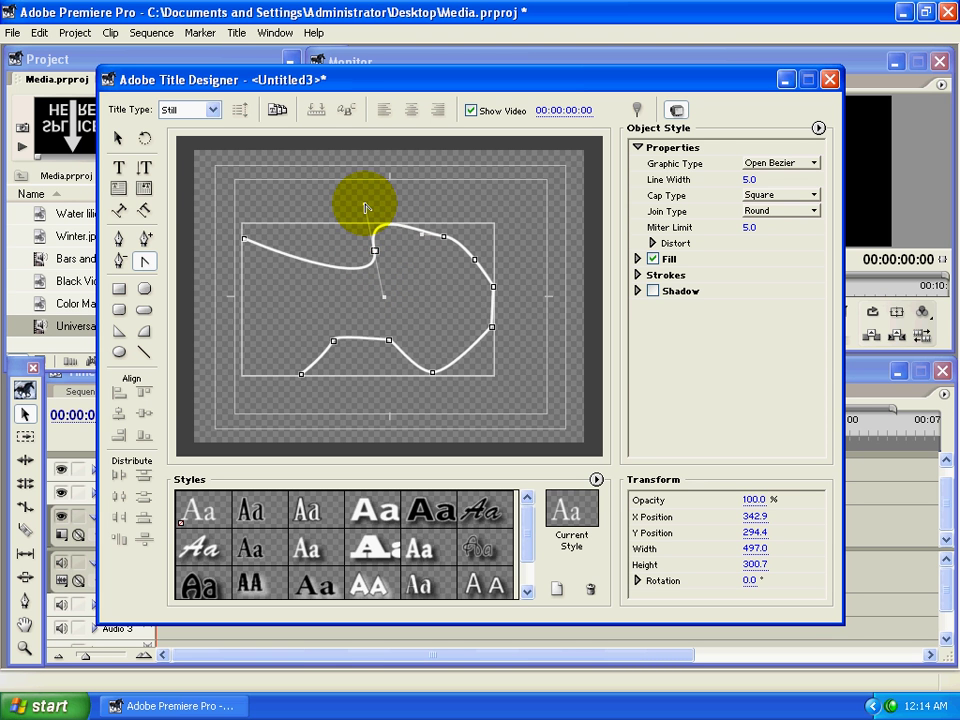
# Select the curved outline and clear it from the canvas
pyautogui.moveTo(373, 253); pyautogui.dragTo(369, 259)
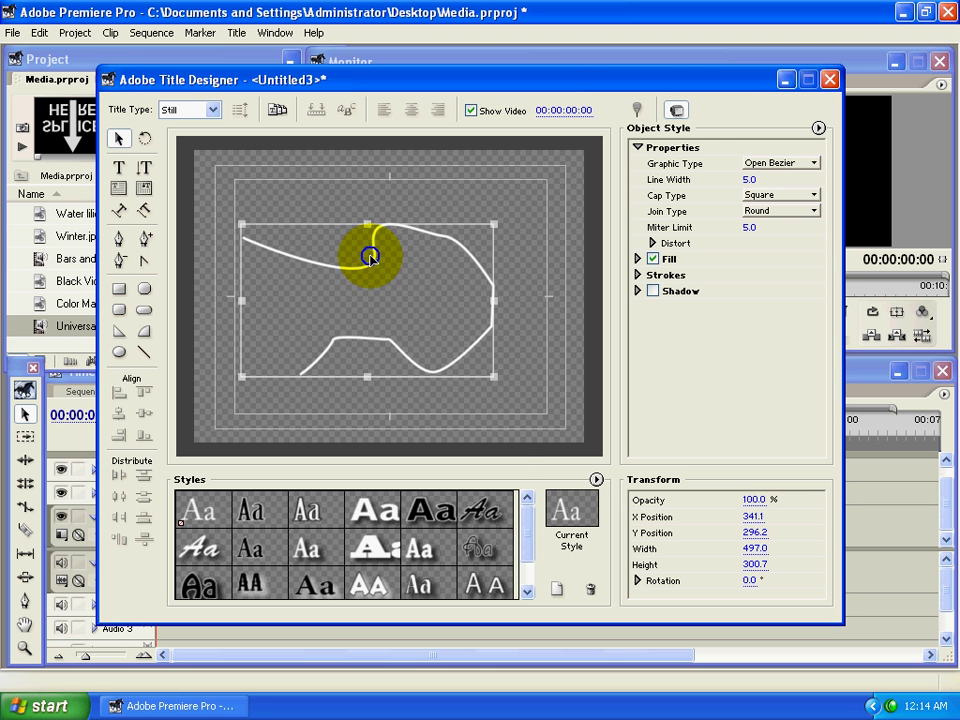
pyautogui.rightClick(375, 263)
pyautogui.click(398, 315)
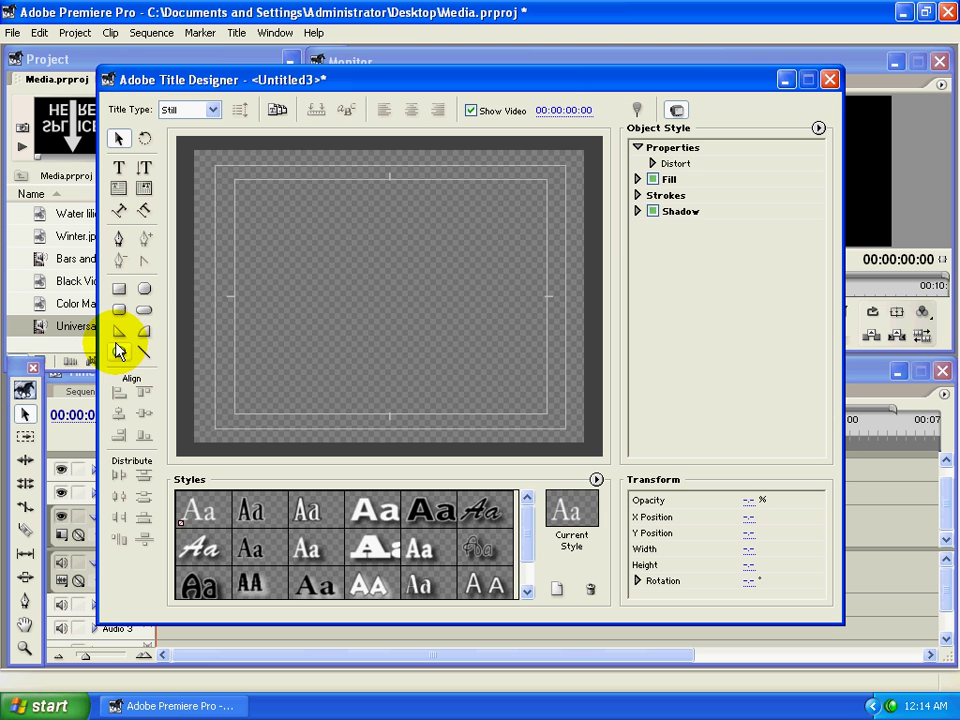
pyautogui.click(119, 289)
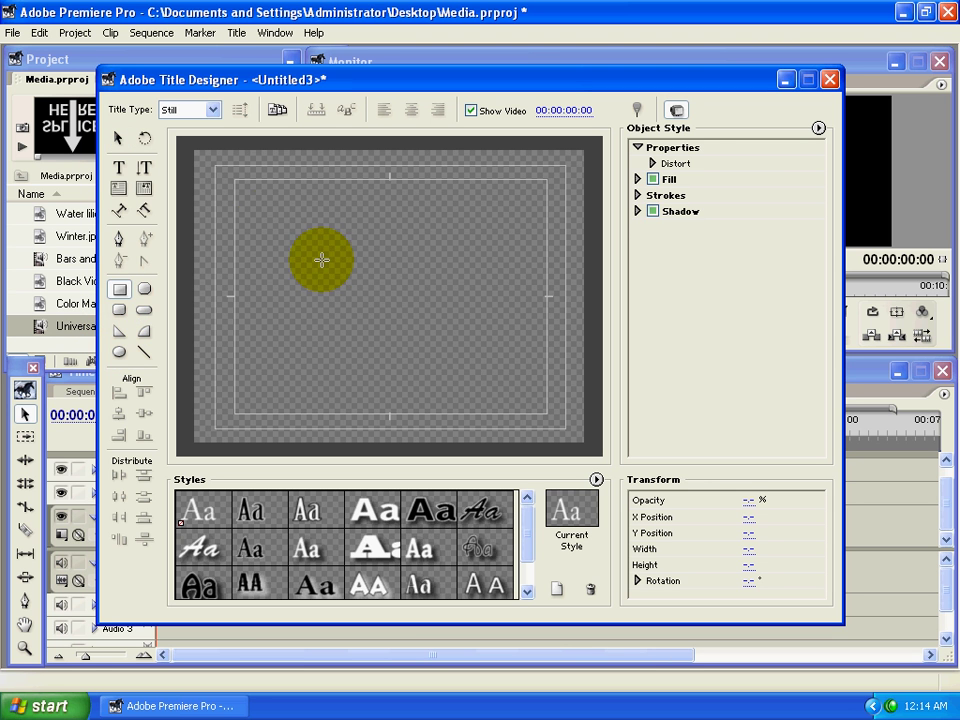
pyautogui.moveTo(253, 202); pyautogui.dragTo(380, 296)
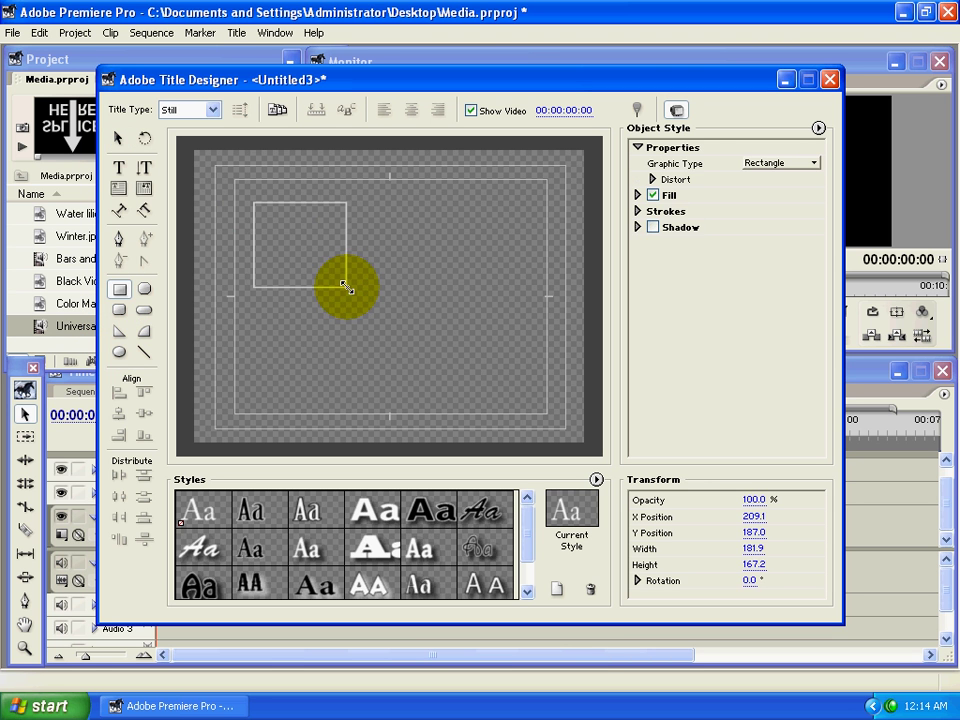
pyautogui.click(143, 292)
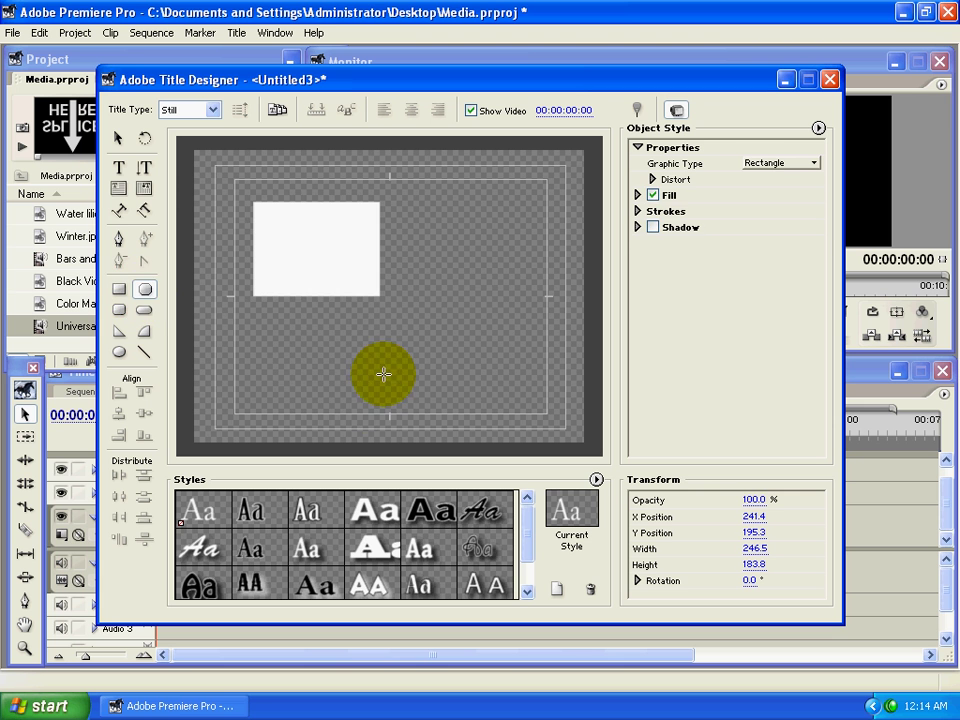
pyautogui.moveTo(279, 328); pyautogui.dragTo(366, 400)
pyautogui.click(121, 310)
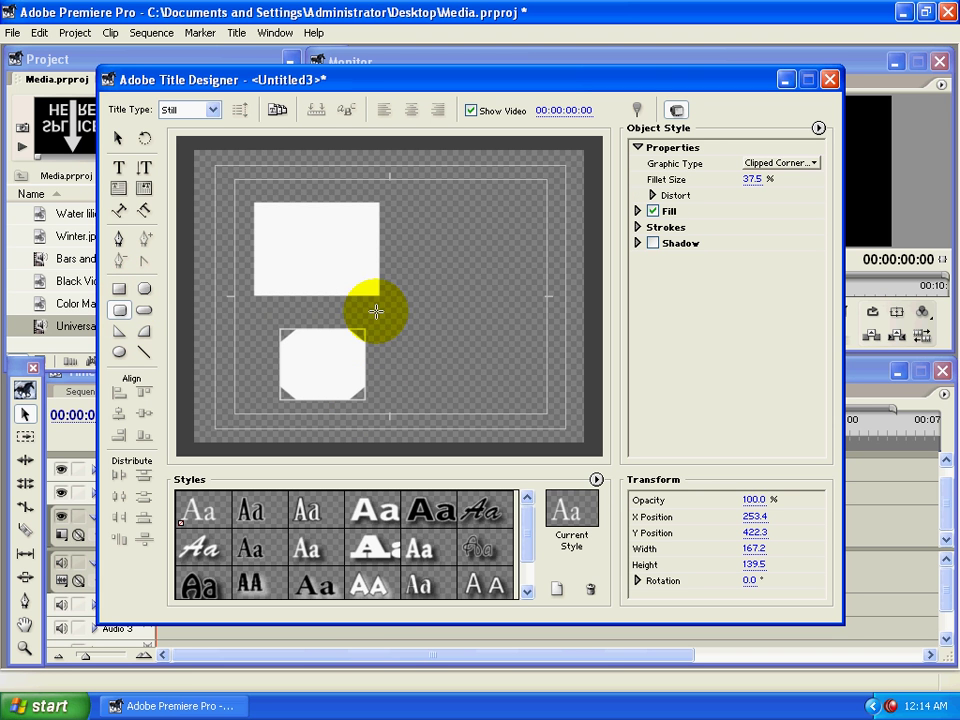
pyautogui.moveTo(425, 253); pyautogui.dragTo(523, 329)
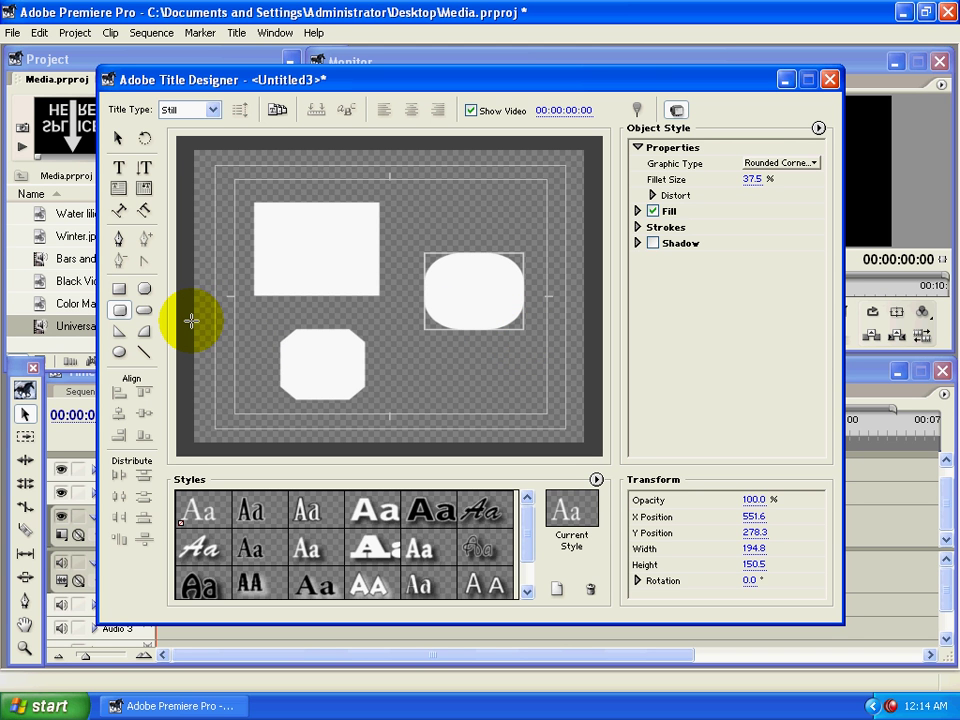
pyautogui.click(119, 354)
pyautogui.moveTo(221, 313); pyautogui.dragTo(266, 362)
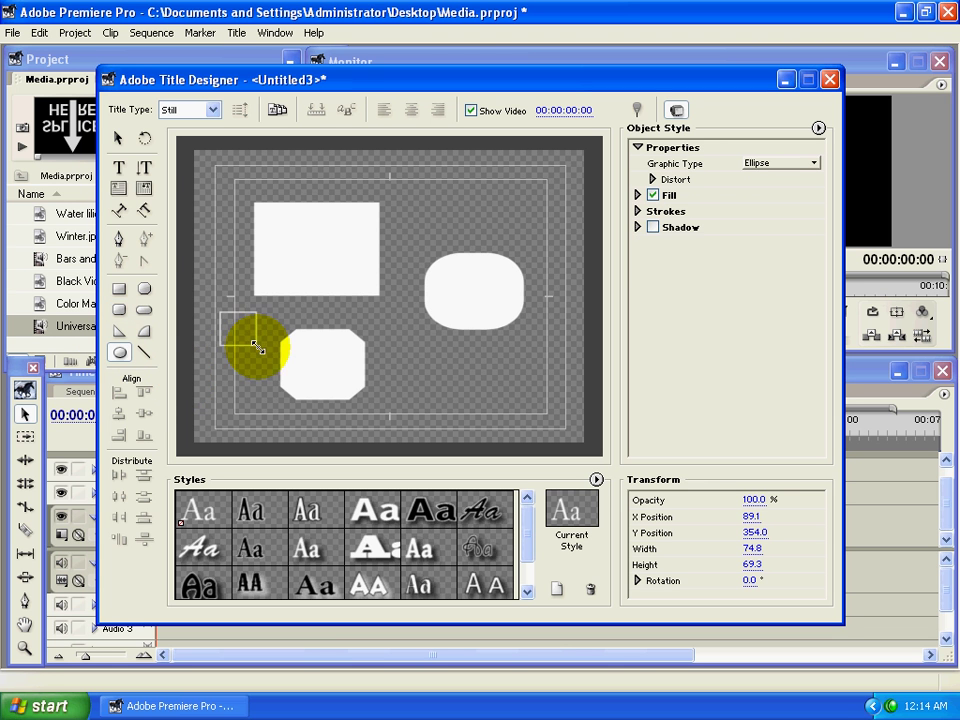
pyautogui.click(147, 353)
pyautogui.moveTo(409, 358); pyautogui.dragTo(496, 403)
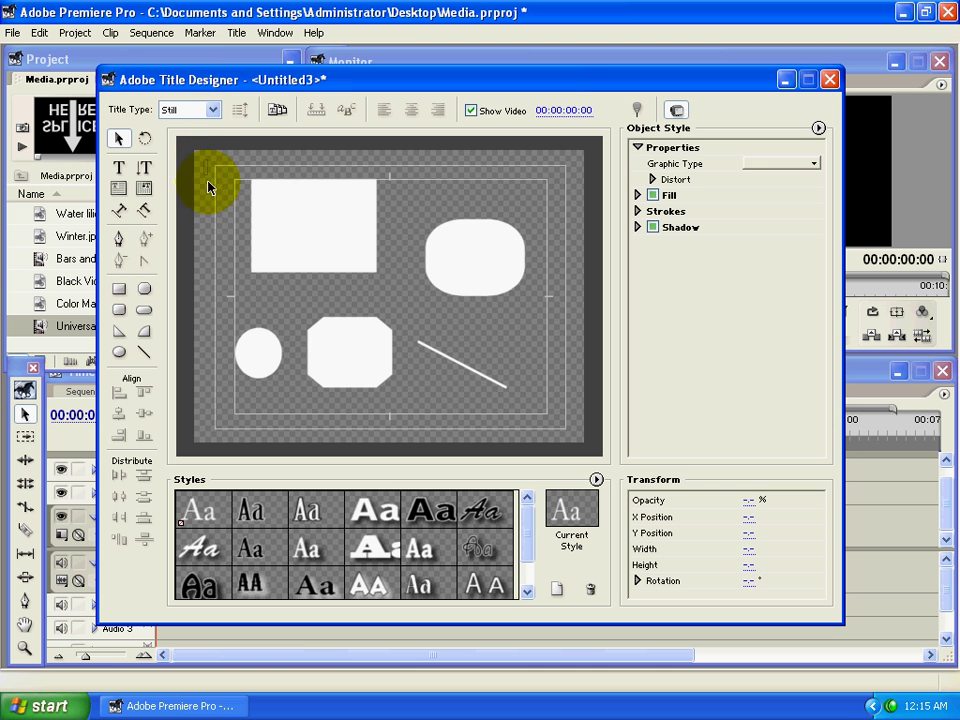
pyautogui.moveTo(210, 182)
pyautogui.mouseDown()
pyautogui.moveTo(275, 386)
pyautogui.moveTo(536, 430)
pyautogui.mouseUp()
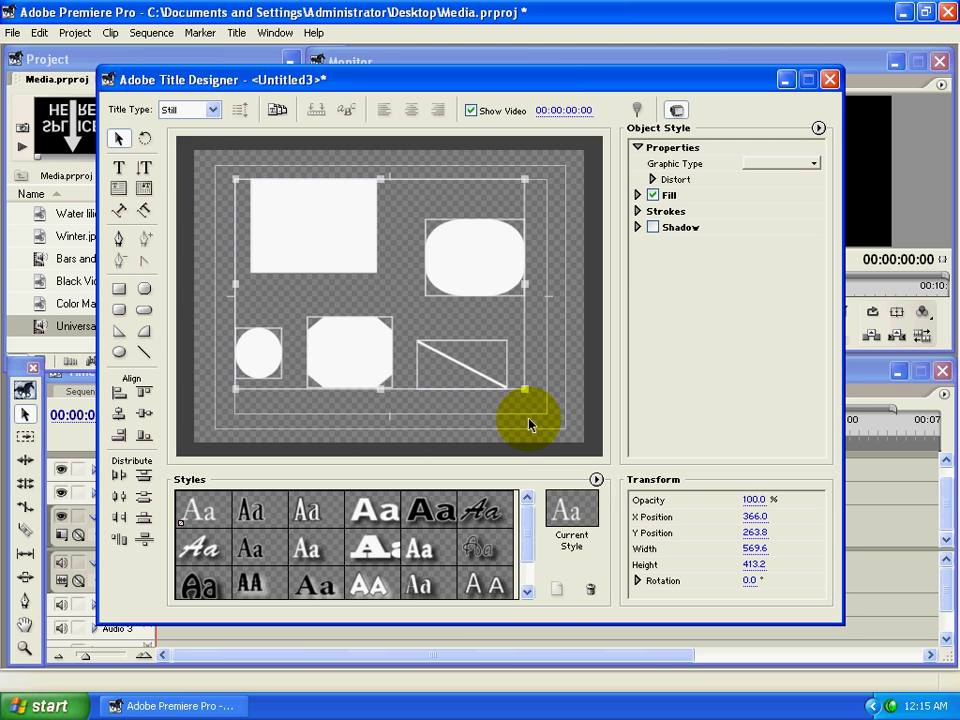
pyautogui.rightClick(316, 237)
pyautogui.click(355, 295)
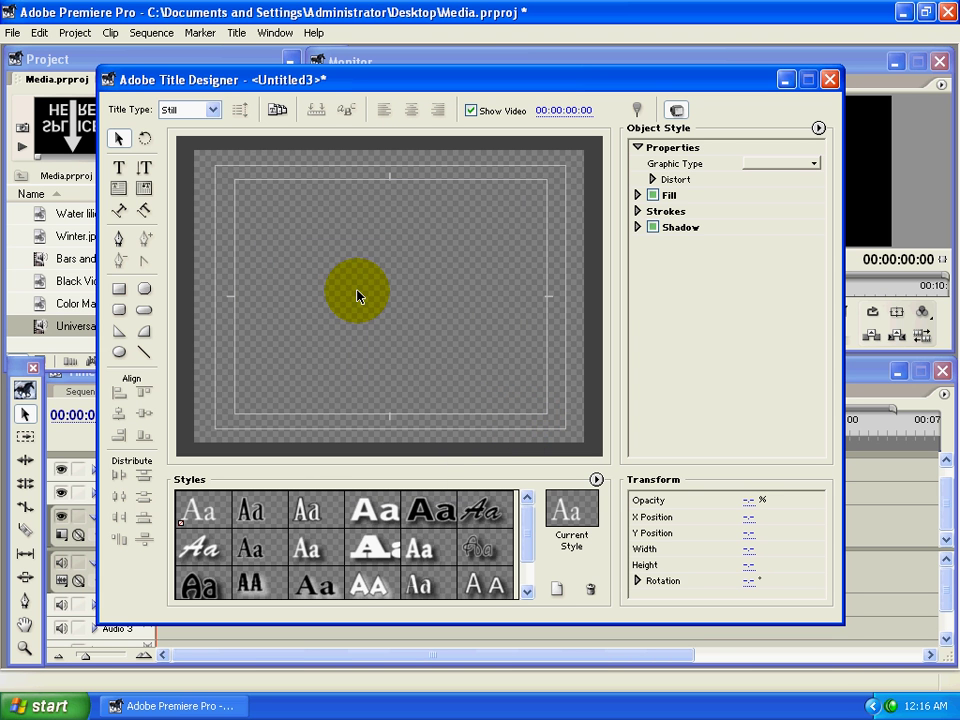
# Type 'welcome' as a new text line on the left of the frame
pyautogui.click(126, 176)
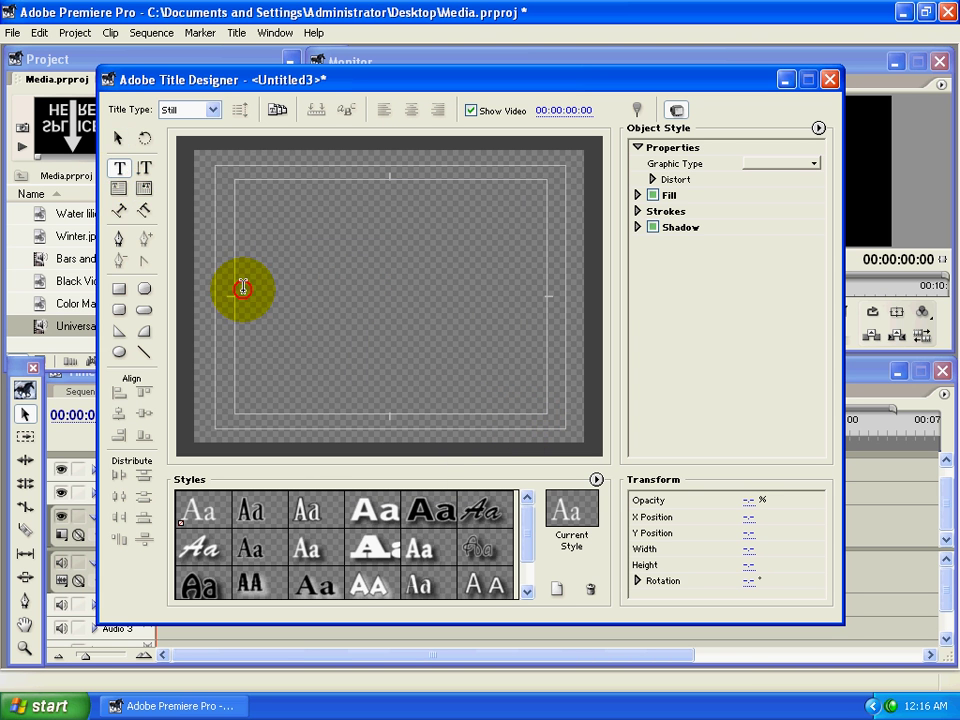
pyautogui.click(247, 285)
pyautogui.write('we')
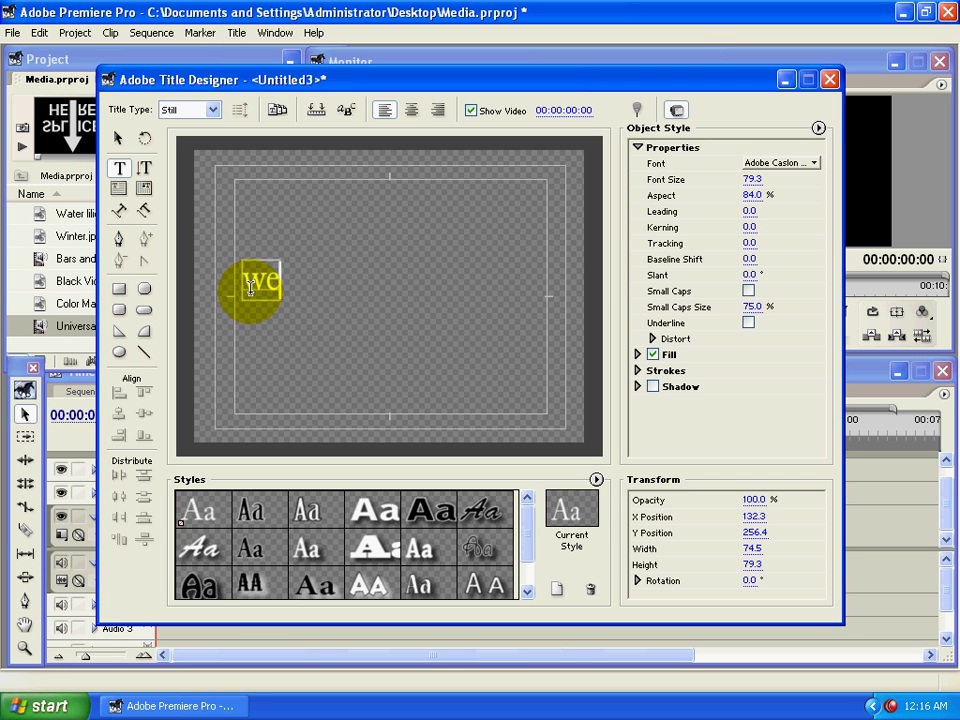
pyautogui.write('lcome')
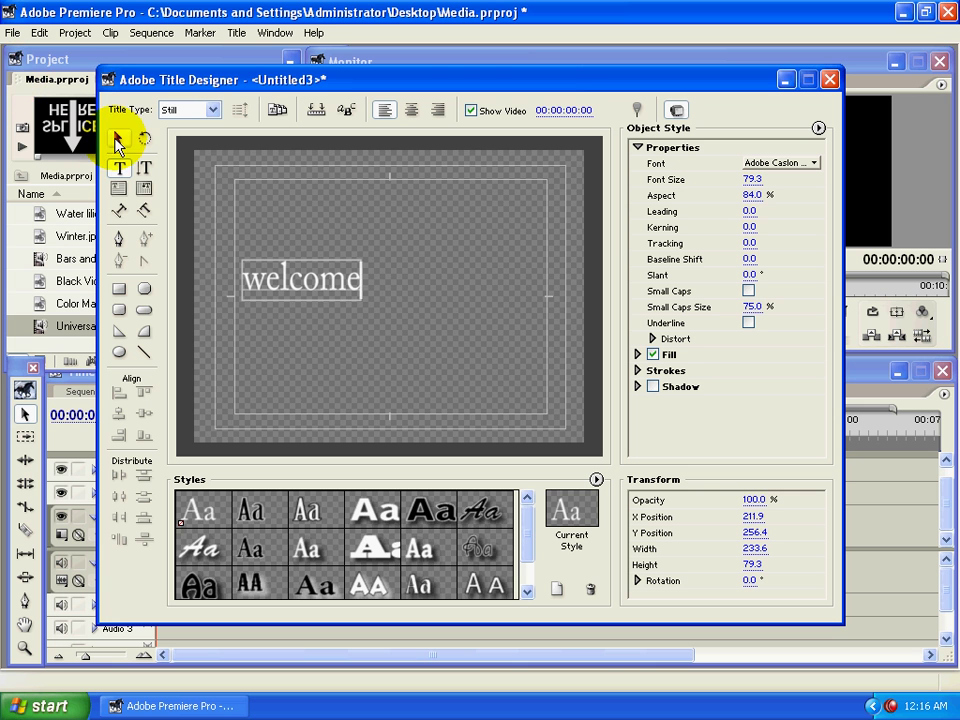
# Enlarge the welcome text to size 88.6 and place it near the upper left
pyautogui.click(119, 138)
pyautogui.moveTo(323, 303); pyautogui.dragTo(355, 287)
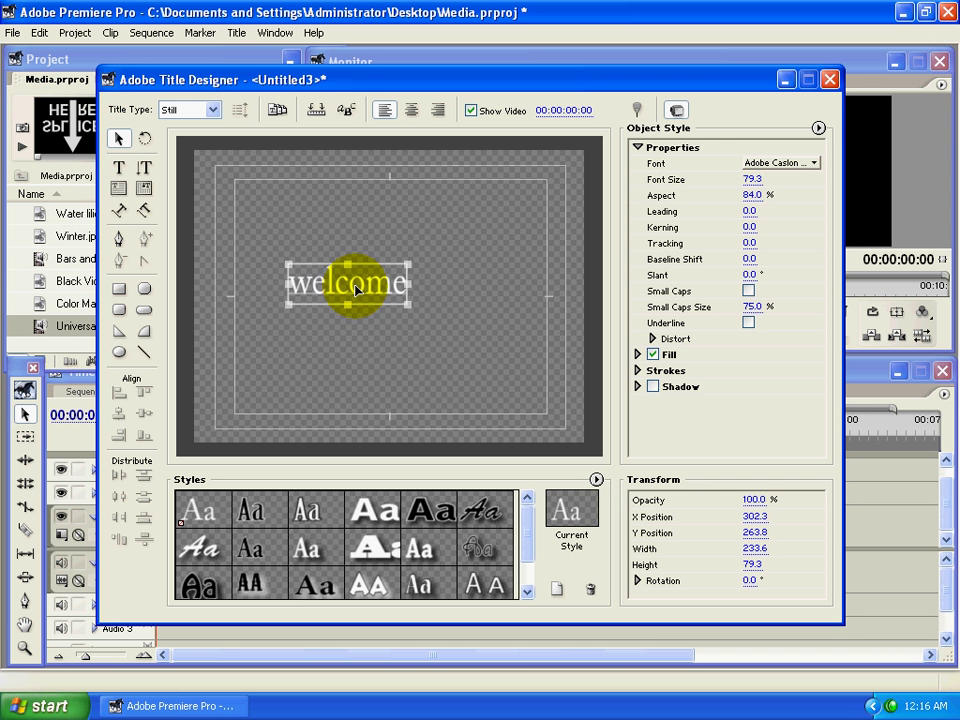
pyautogui.moveTo(409, 304); pyautogui.dragTo(428, 309)
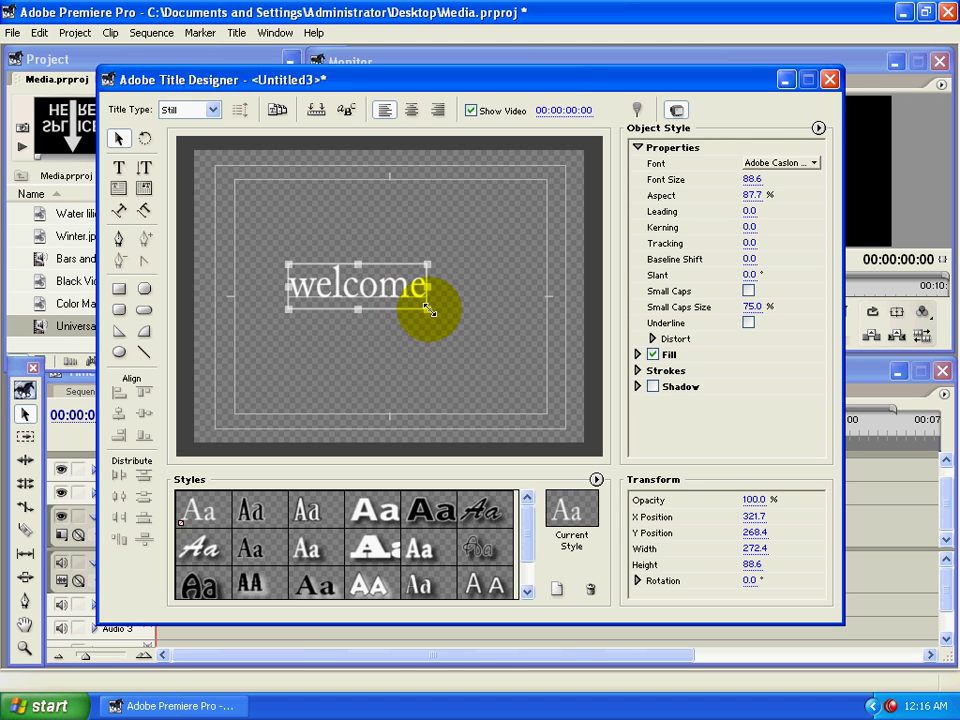
pyautogui.moveTo(361, 291); pyautogui.dragTo(377, 297)
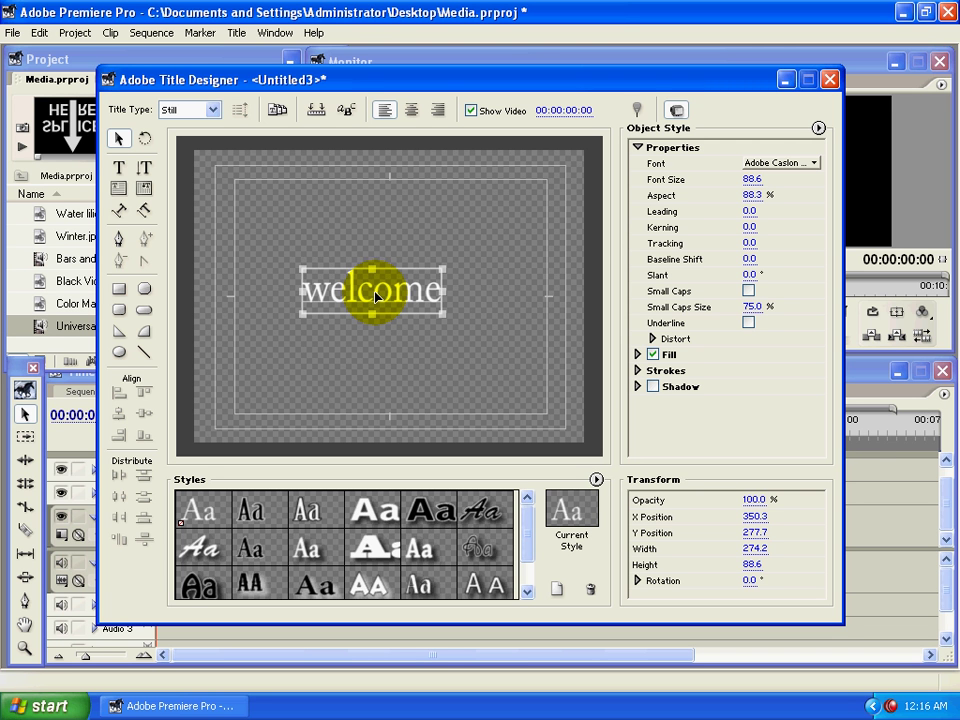
pyautogui.moveTo(375, 292); pyautogui.dragTo(350, 257)
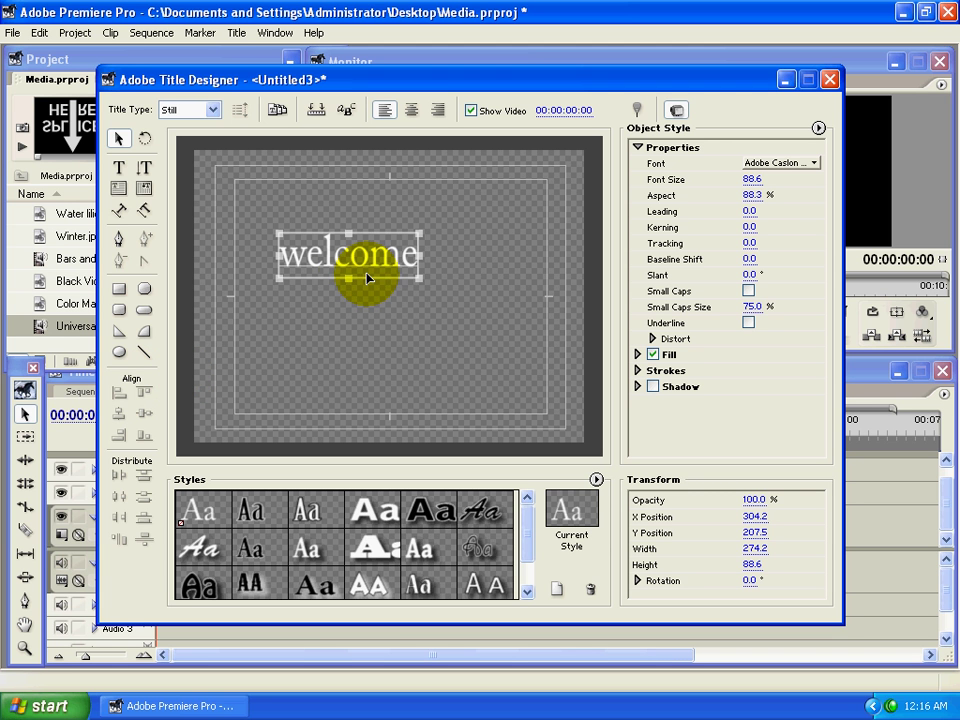
pyautogui.moveTo(350, 266); pyautogui.dragTo(328, 261)
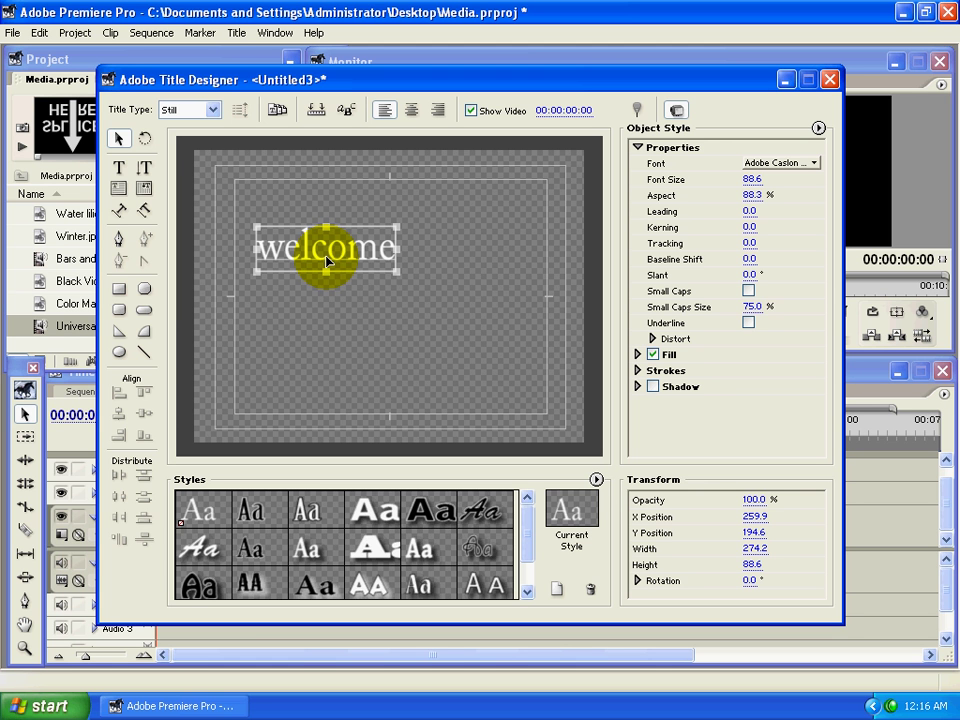
# Copy the welcome text and move the pasted duplicate below and right of the original
pyautogui.rightClick(327, 258)
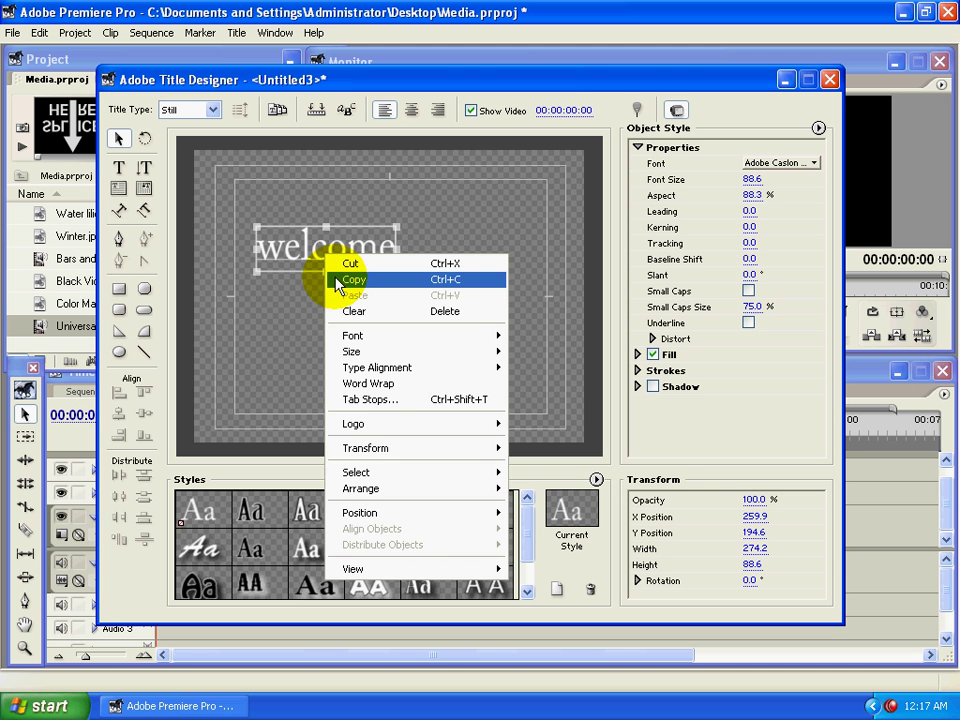
pyautogui.click(311, 244)
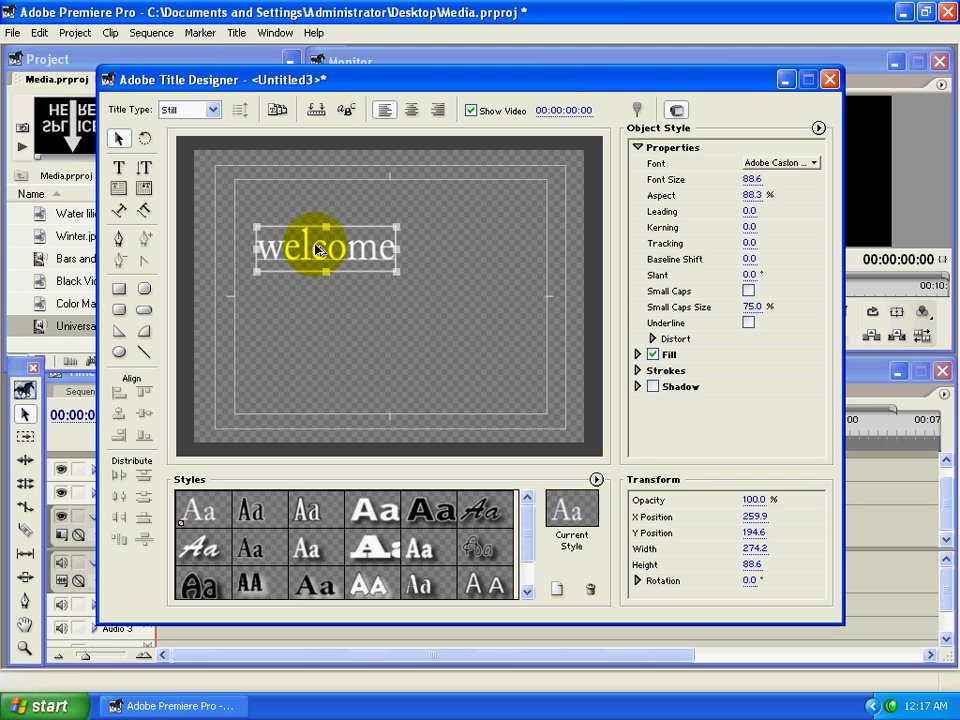
pyautogui.moveTo(317, 249); pyautogui.dragTo(370, 314)
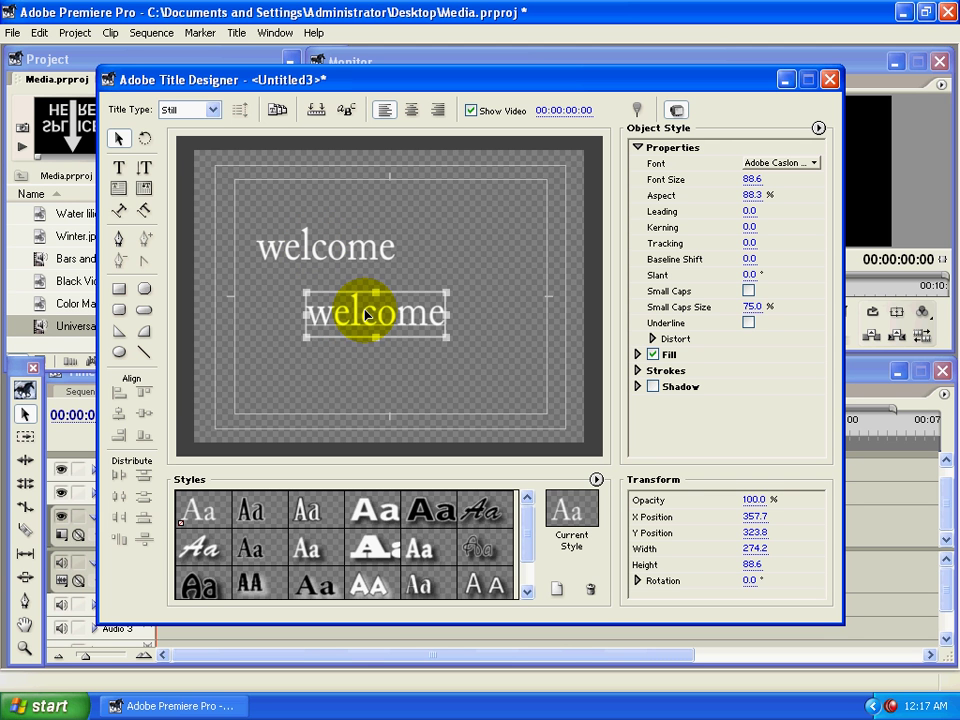
# Left-align both welcome texts, then move the second one to the lower right
pyautogui.click(253, 215)
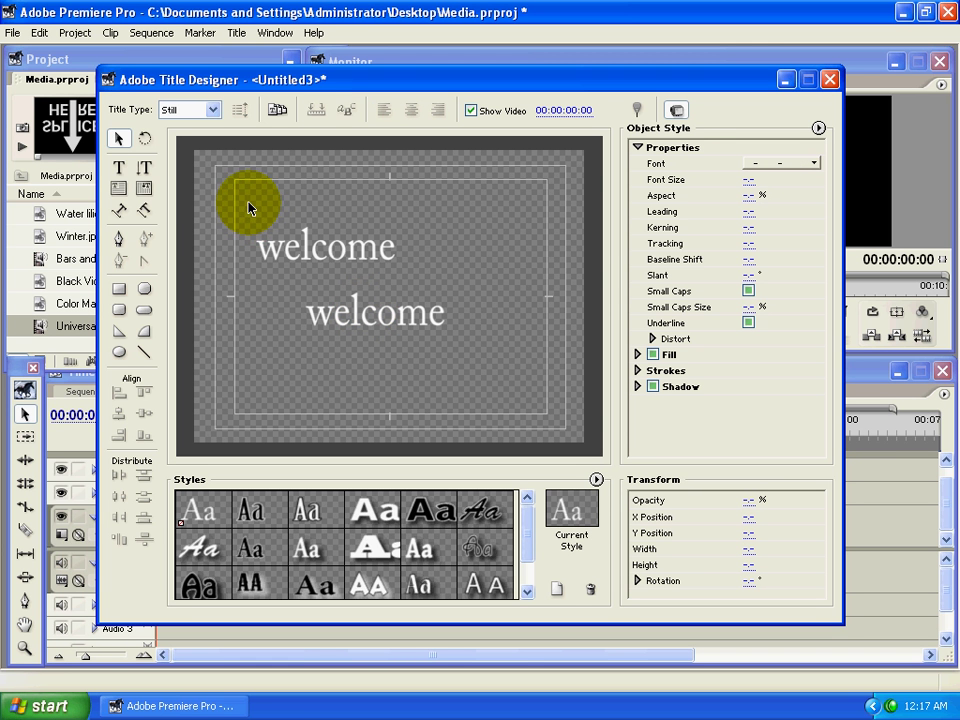
pyautogui.click(311, 297)
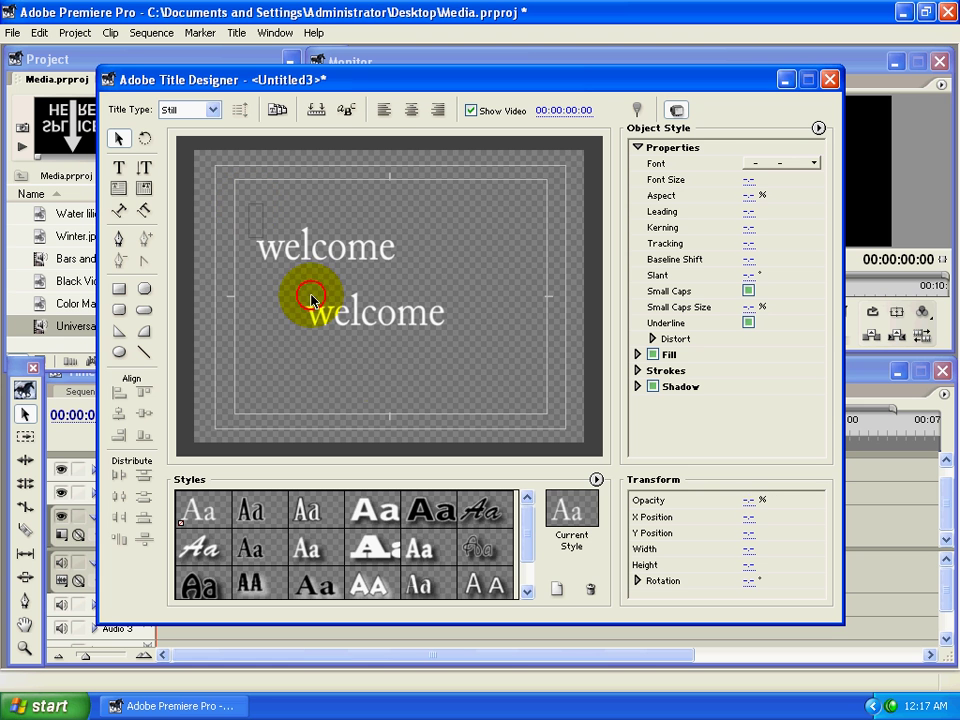
pyautogui.moveTo(311, 297); pyautogui.dragTo(373, 367)
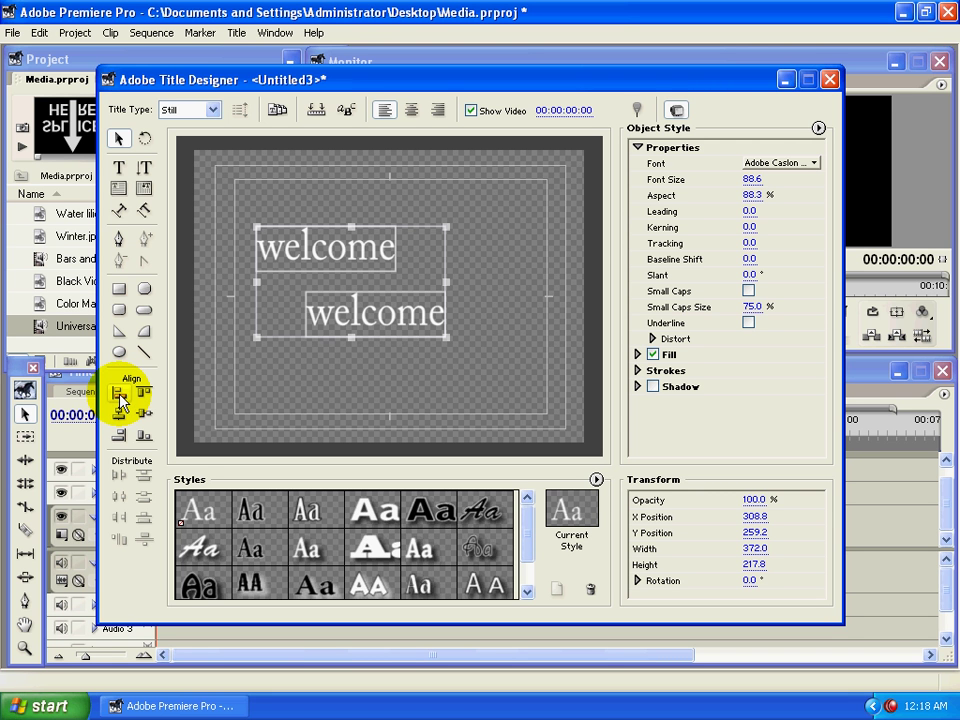
pyautogui.click(120, 400)
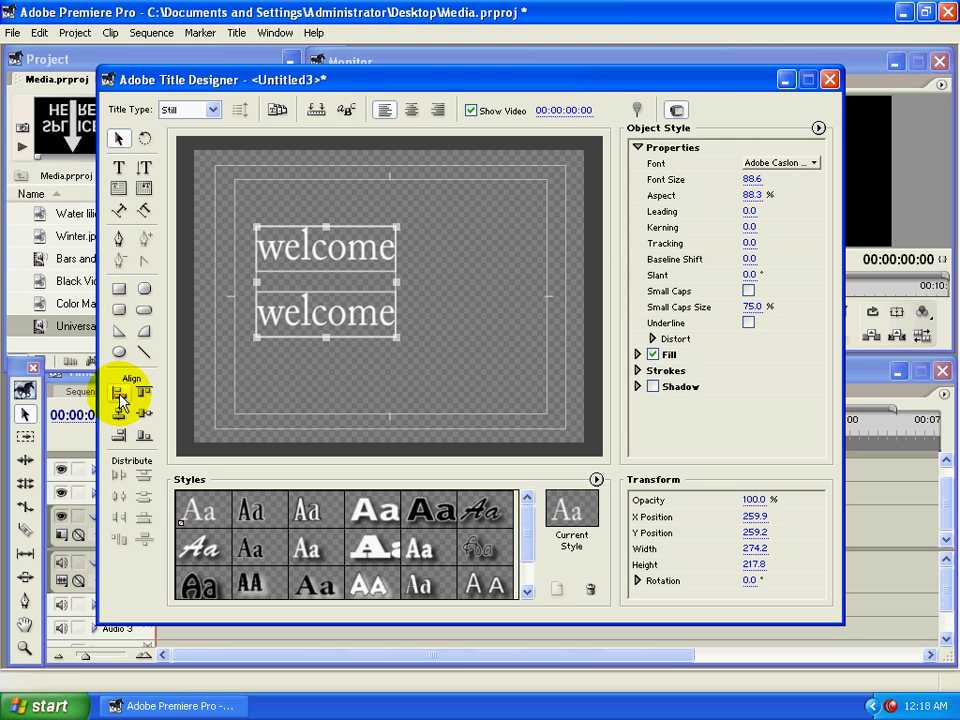
pyautogui.moveTo(274, 315); pyautogui.dragTo(423, 255)
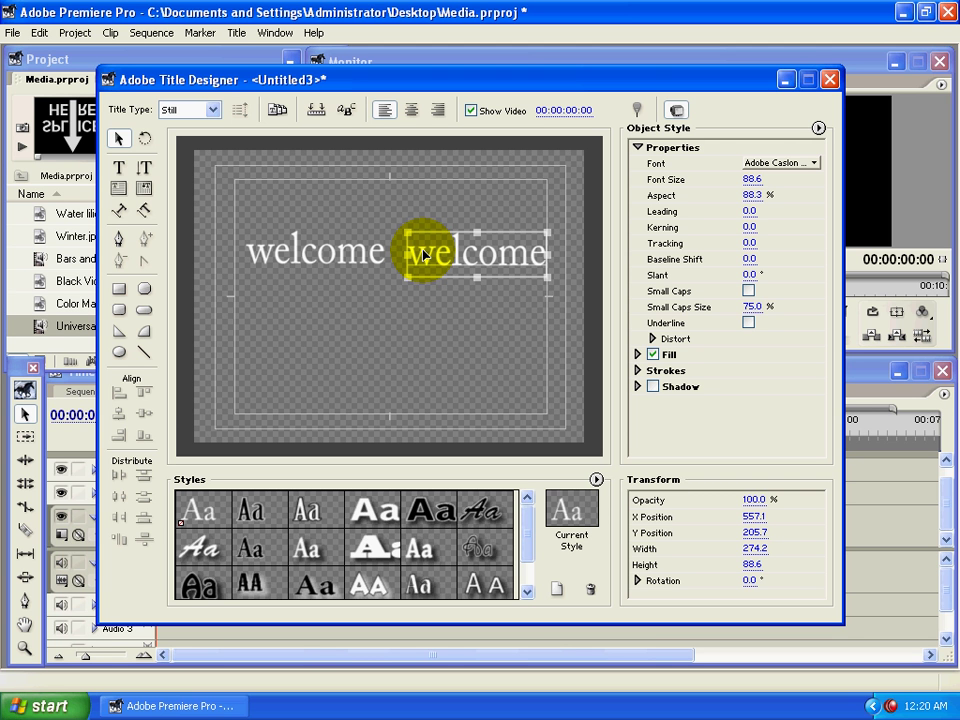
pyautogui.moveTo(423, 255); pyautogui.dragTo(420, 346)
pyautogui.click(310, 270)
# Try centre and right alignments on both texts, undoing some, and finish with bottom alignment
pyautogui.click(310, 270)
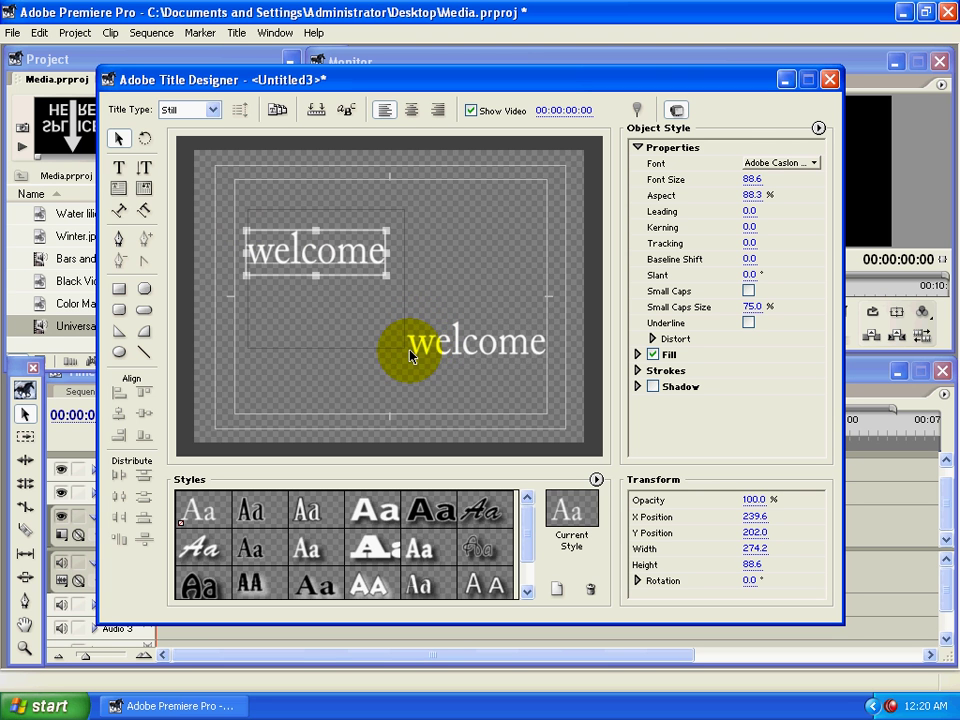
pyautogui.keyDown('shift'); pyautogui.click(411, 349); pyautogui.keyUp('shift')
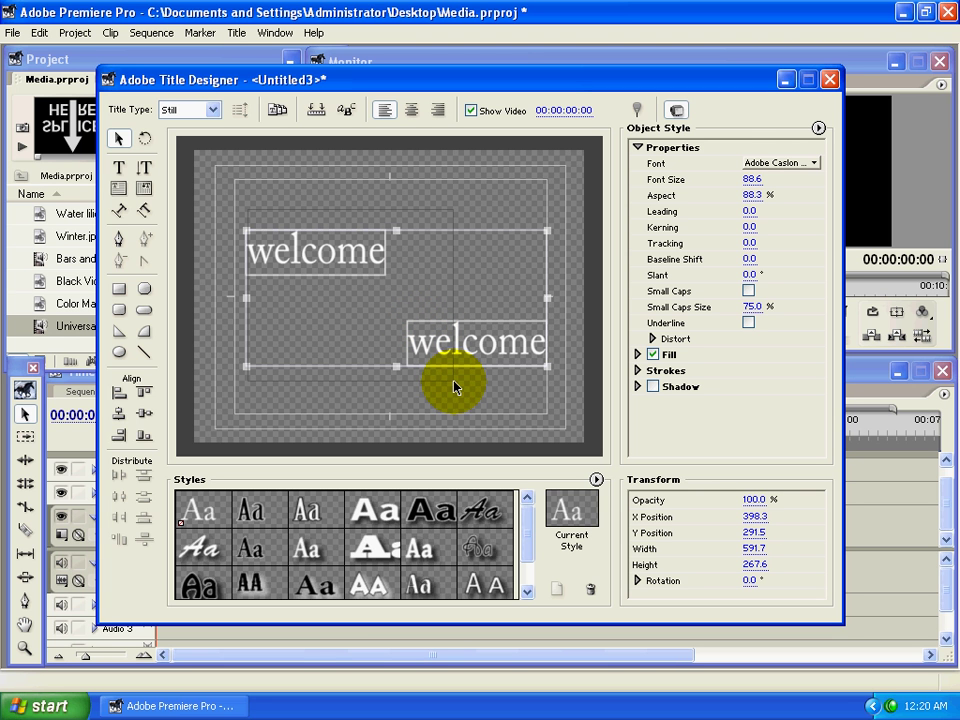
pyautogui.click(124, 420)
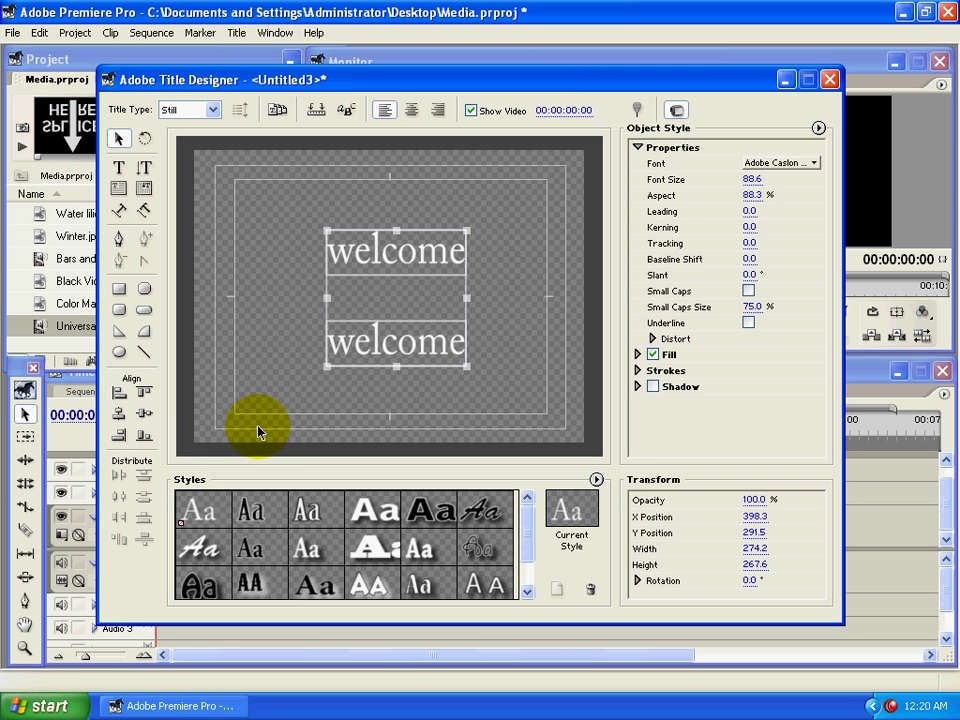
pyautogui.click(146, 416)
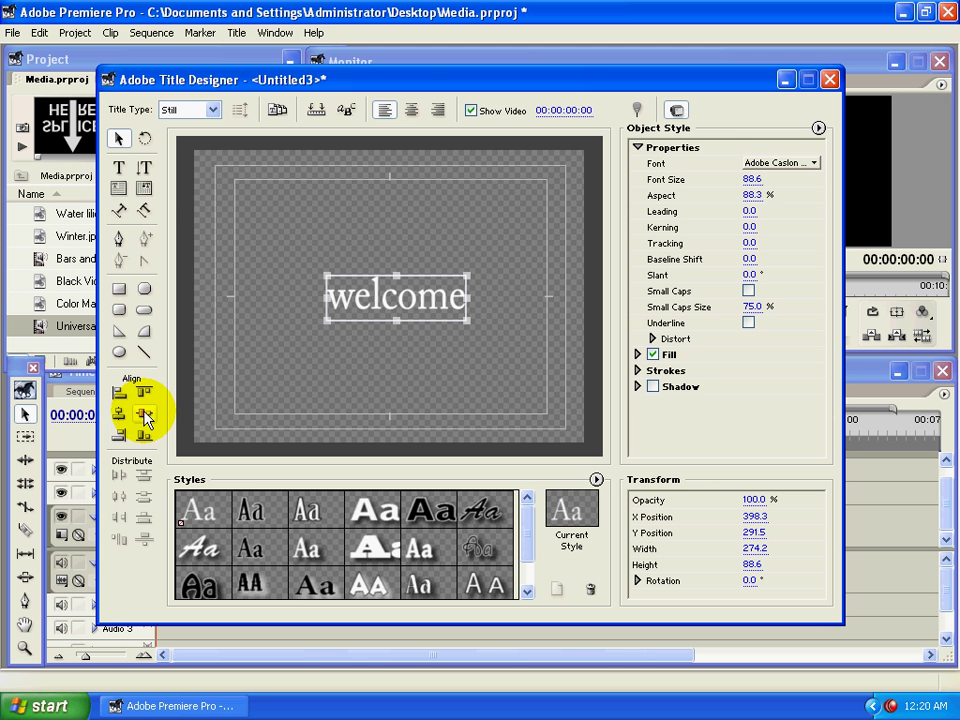
pyautogui.hotkey('ctrl', 'z')
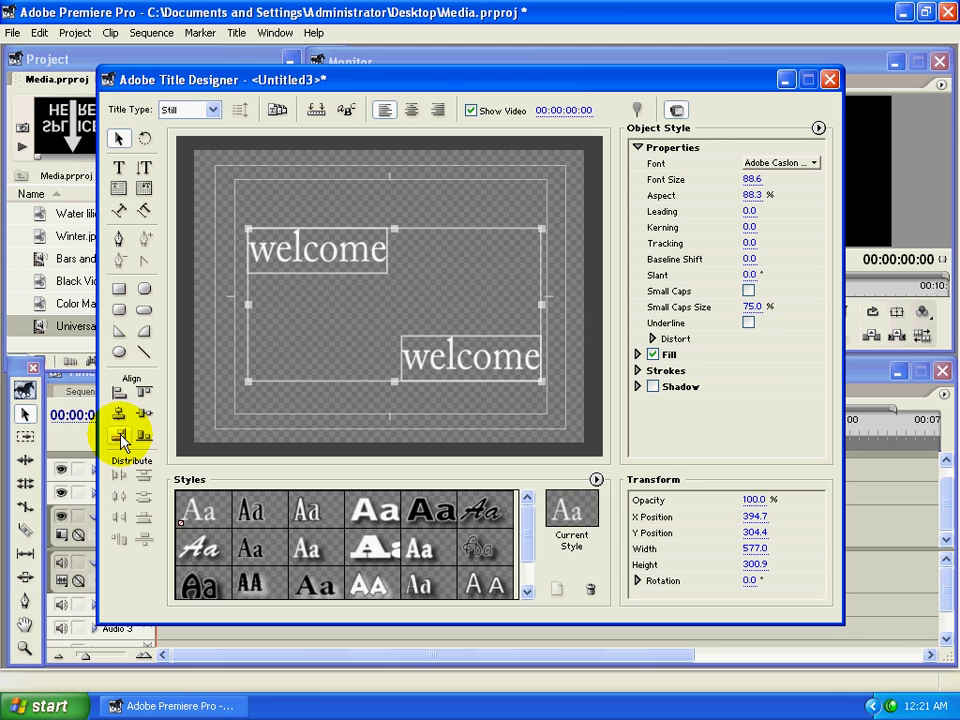
pyautogui.click(121, 438)
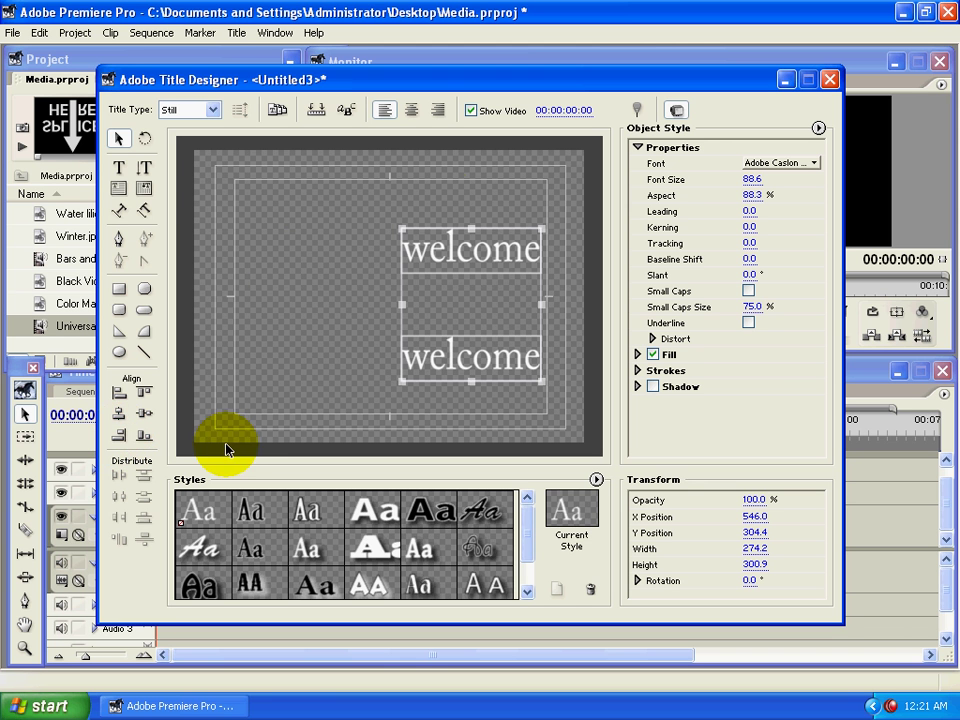
pyautogui.hotkey('ctrl', 'z')
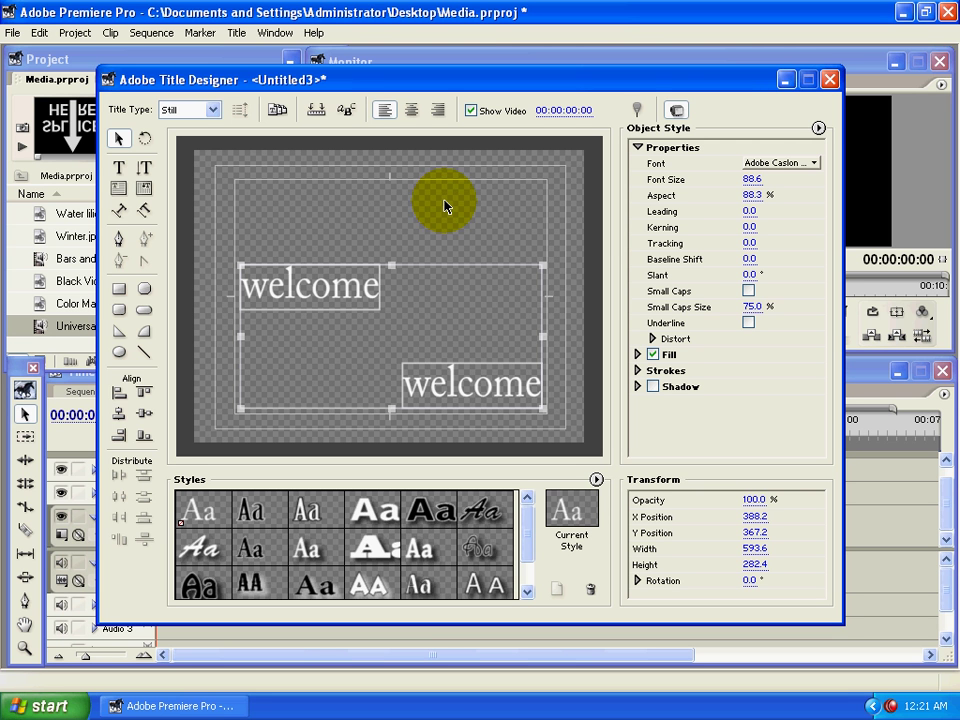
pyautogui.click(143, 438)
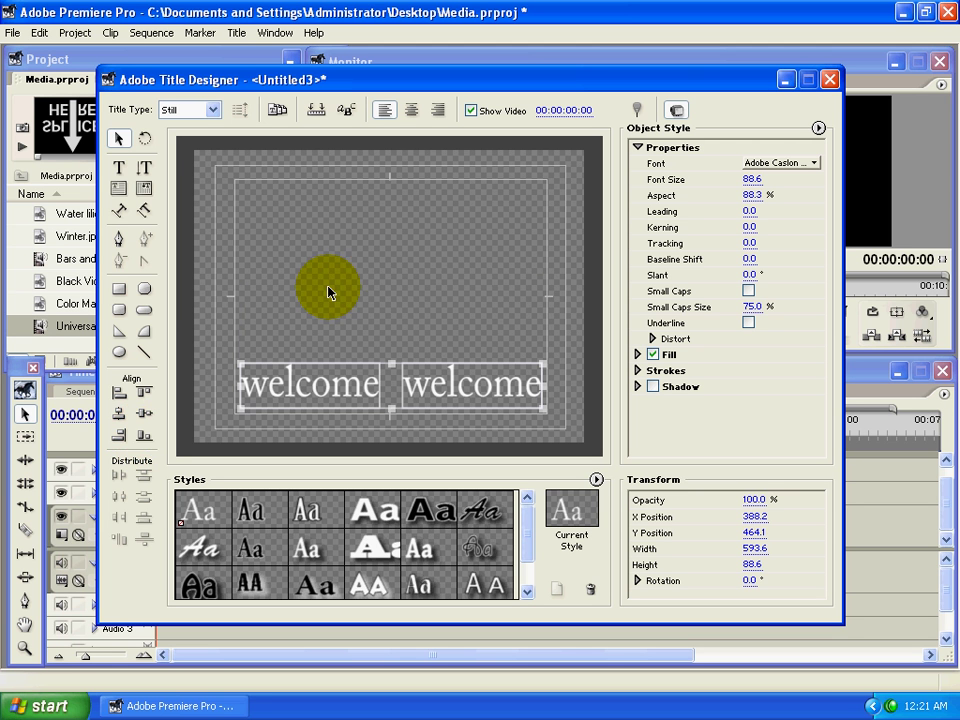
# Move both welcome texts up to mid-canvas, then clear them
pyautogui.moveTo(343, 257); pyautogui.dragTo(450, 439)
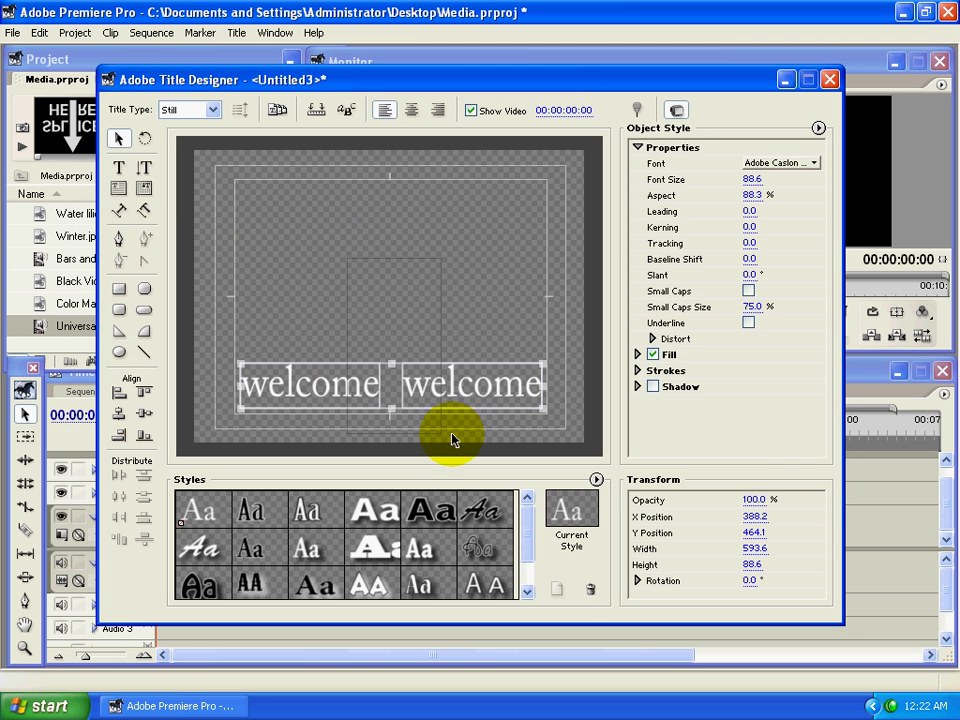
pyautogui.moveTo(401, 383); pyautogui.dragTo(396, 291)
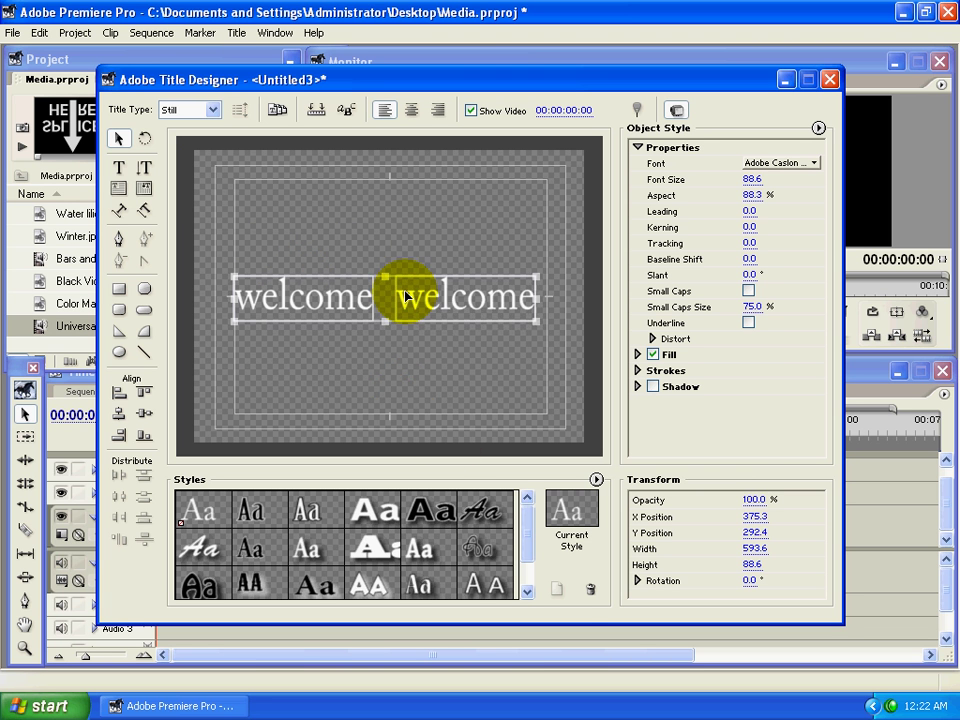
pyautogui.rightClick(406, 295)
pyautogui.click(432, 349)
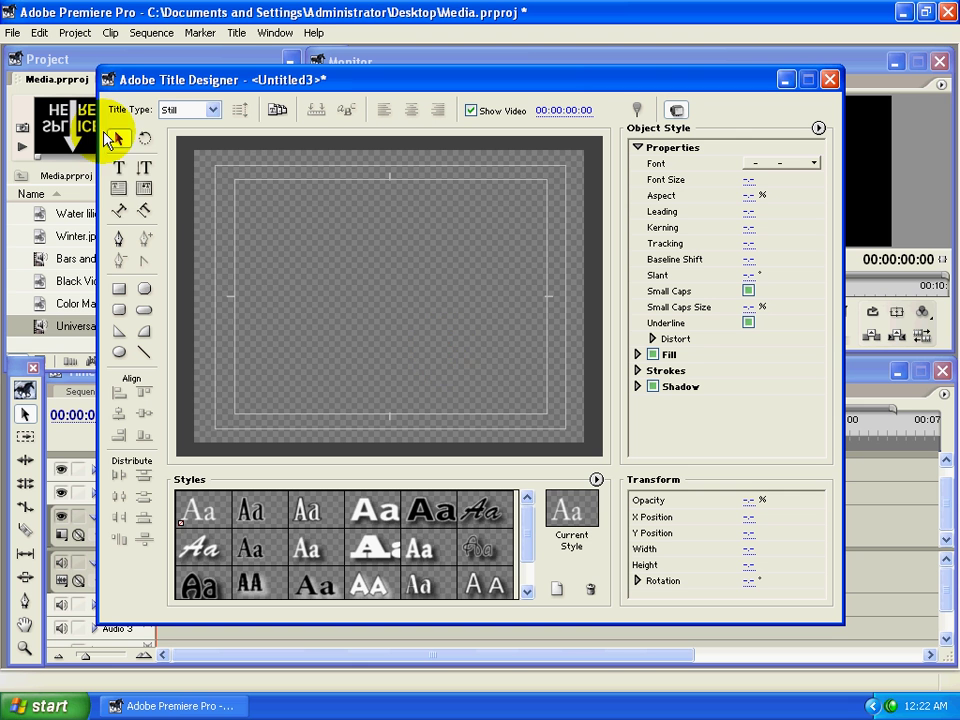
# Type 'Welcome' on the canvas and position it near the centre at X 333.6, Y 280.1
pyautogui.click(251, 287)
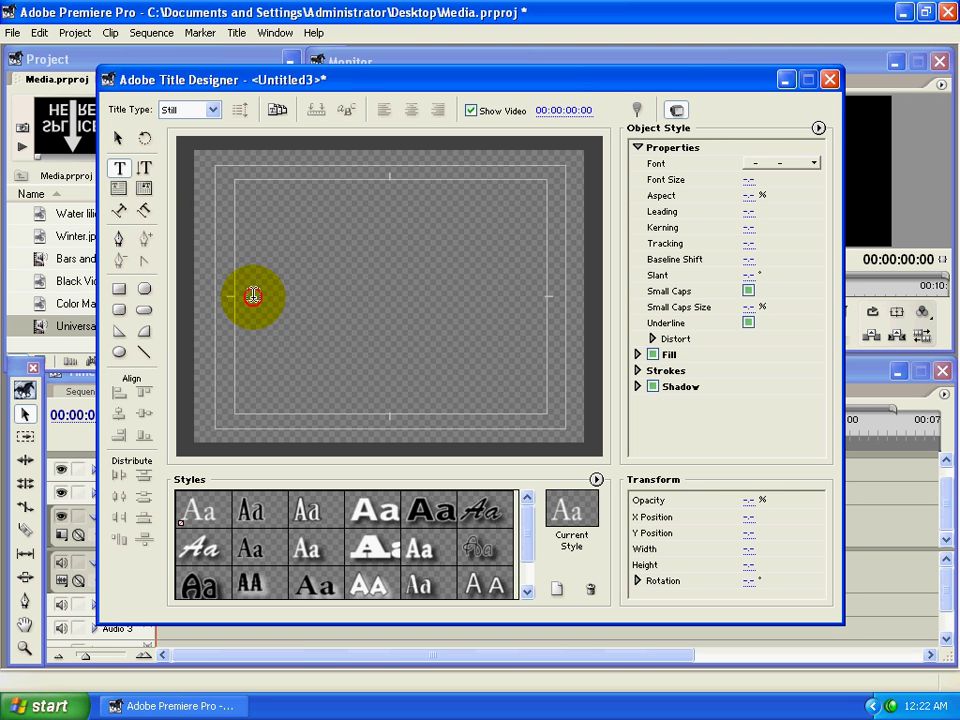
pyautogui.write('W')
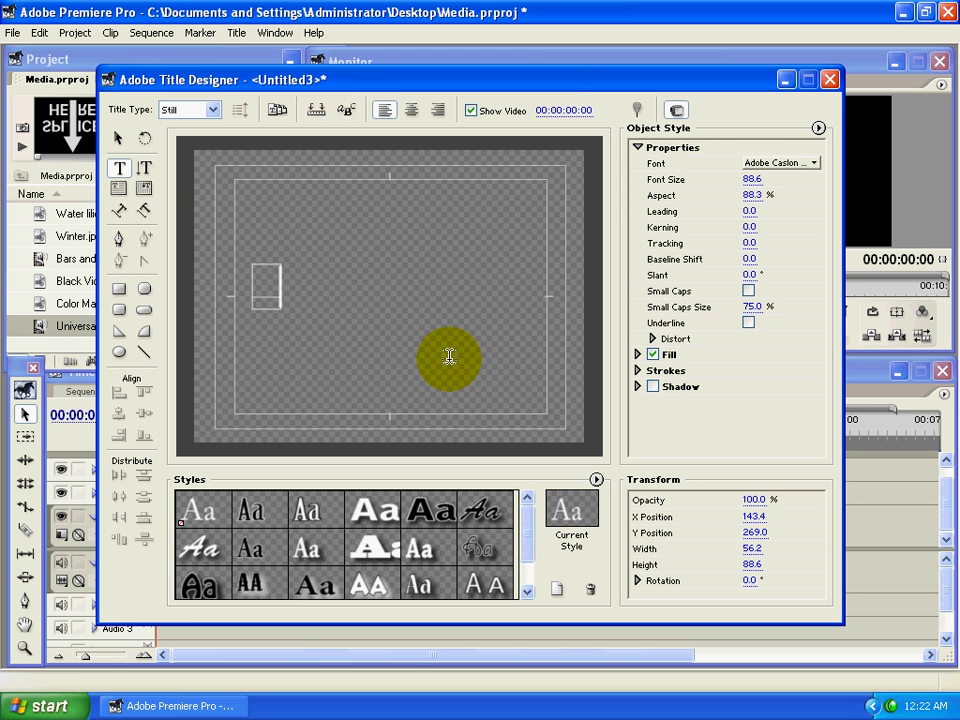
pyautogui.write('elcome')
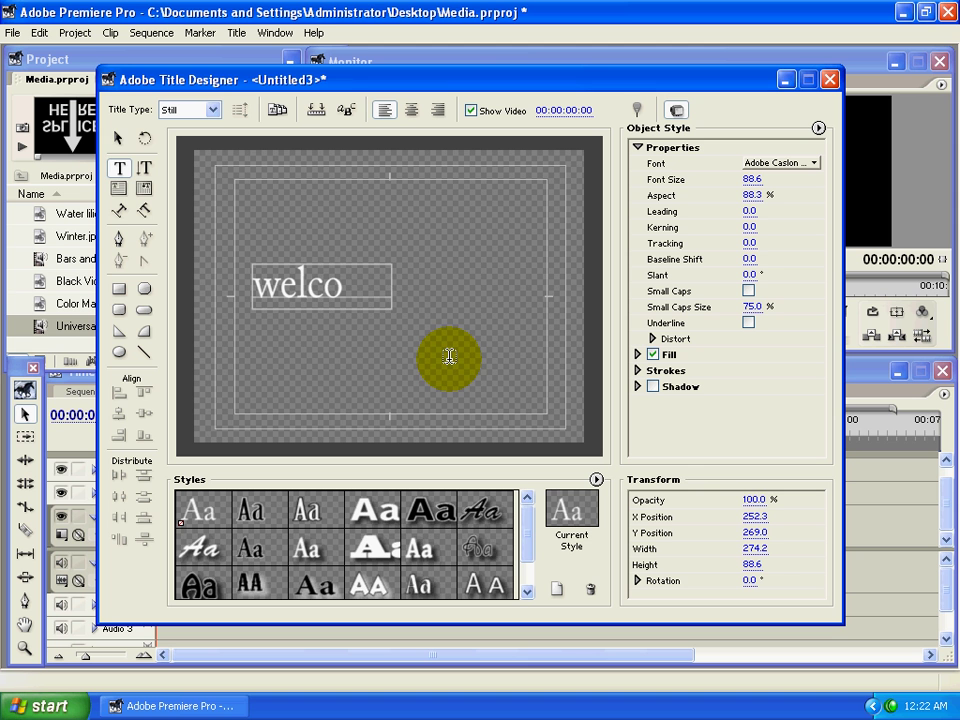
pyautogui.click(118, 138)
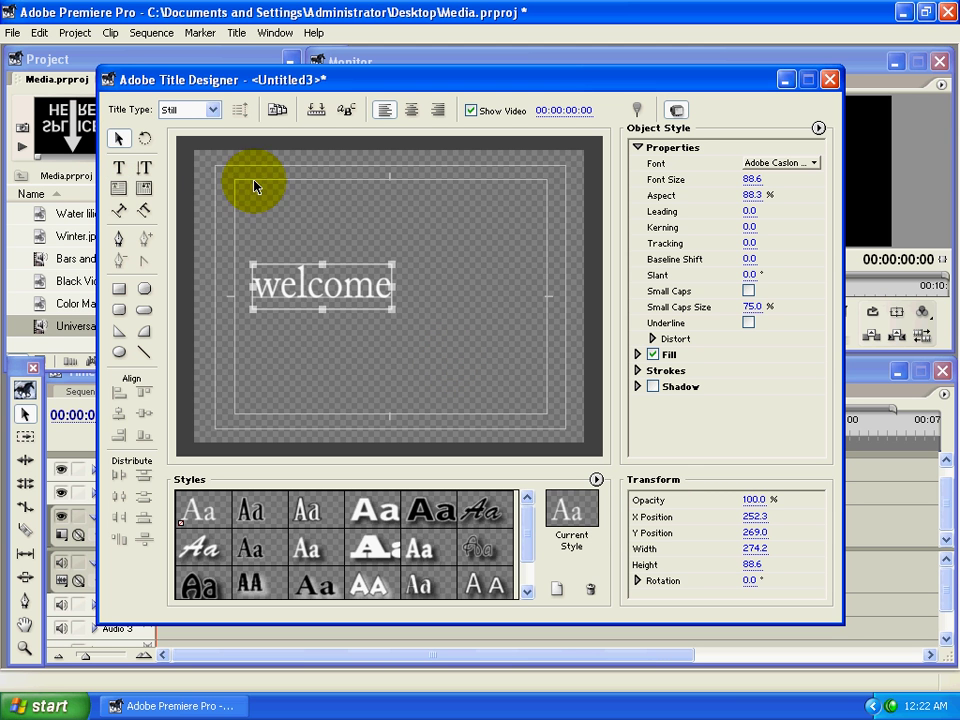
pyautogui.moveTo(326, 286); pyautogui.dragTo(429, 311)
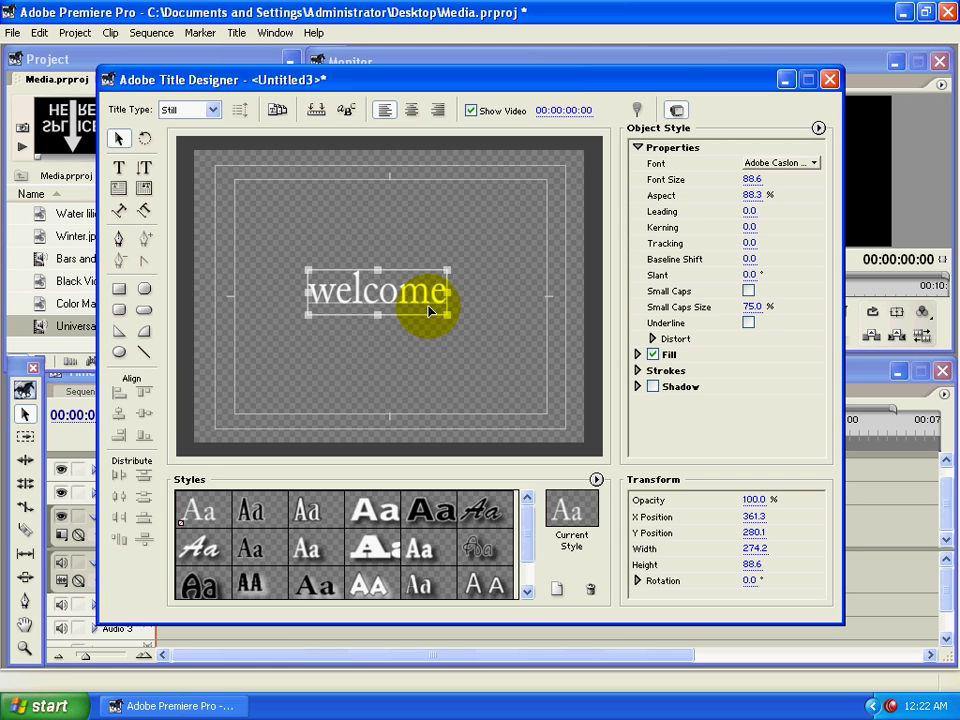
pyautogui.moveTo(429, 311); pyautogui.dragTo(429, 313)
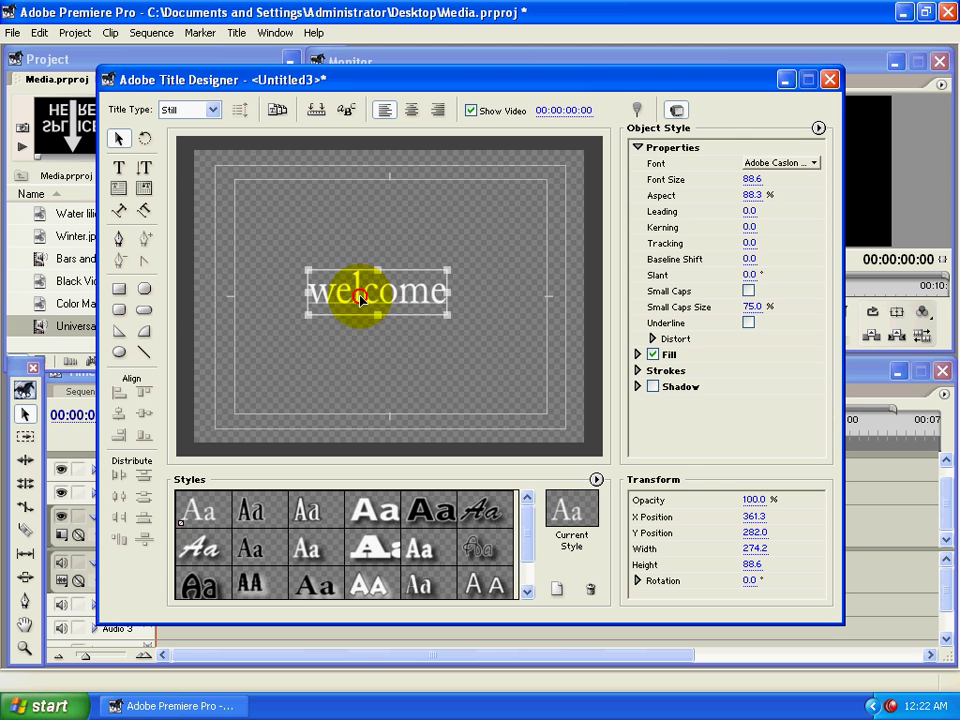
pyautogui.moveTo(362, 298); pyautogui.dragTo(362, 297)
pyautogui.moveTo(357, 296); pyautogui.dragTo(343, 293)
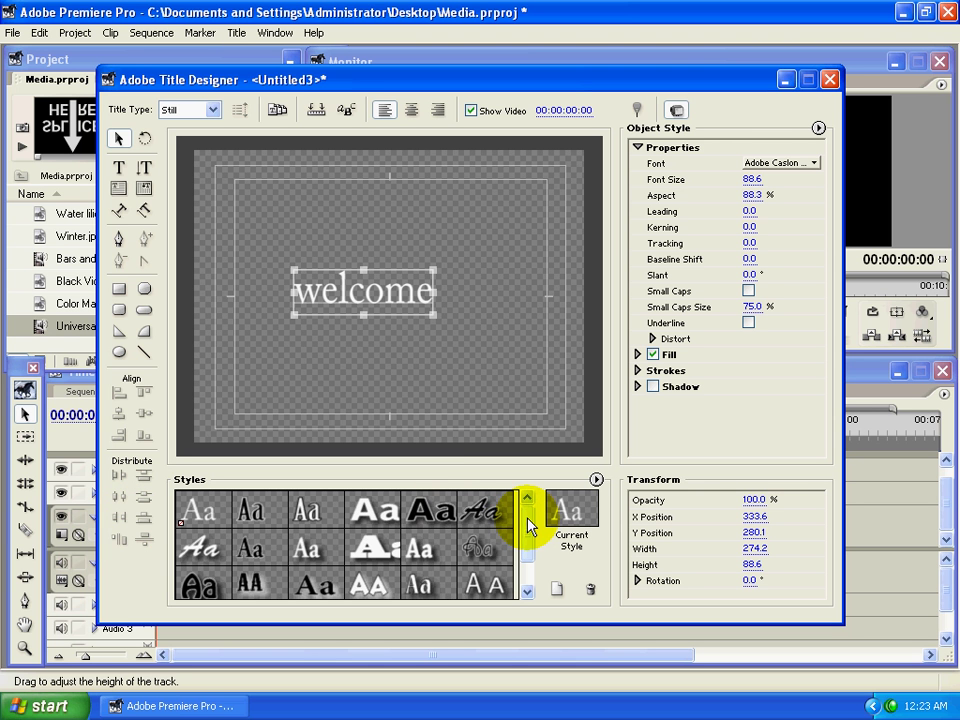
# Try Birch, Bell Gothic and Brush Script styles, settling on the 90-point shadowed capital WELCOME style
pyautogui.moveTo(528, 527)
pyautogui.mouseDown()
pyautogui.moveTo(533, 547)
pyautogui.moveTo(529, 505)
pyautogui.mouseUp()
pyautogui.click(270, 520)
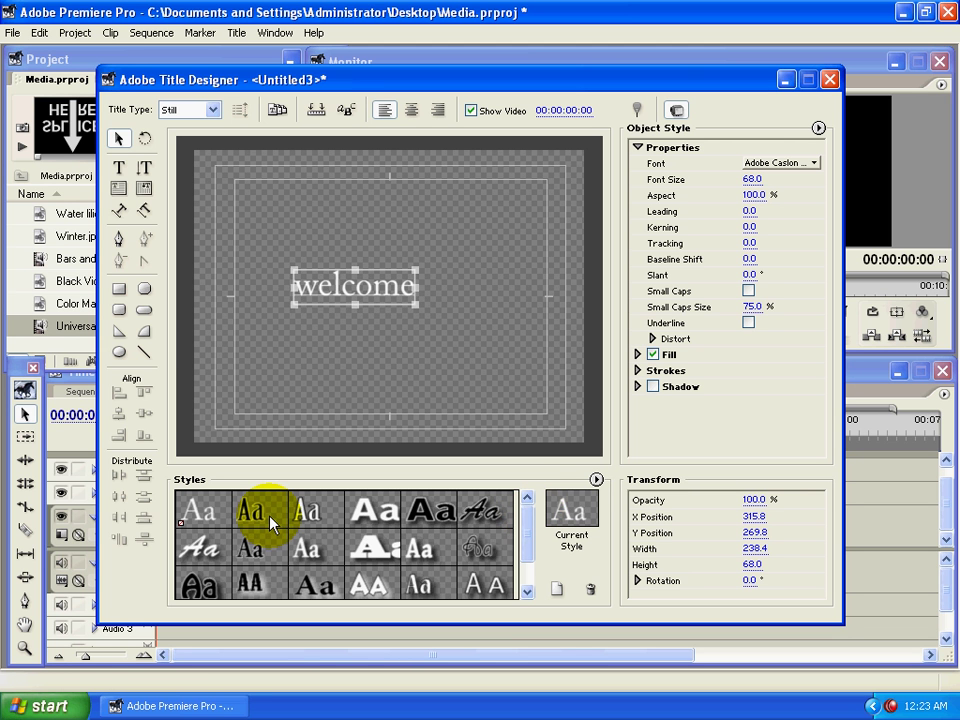
pyautogui.click(254, 511)
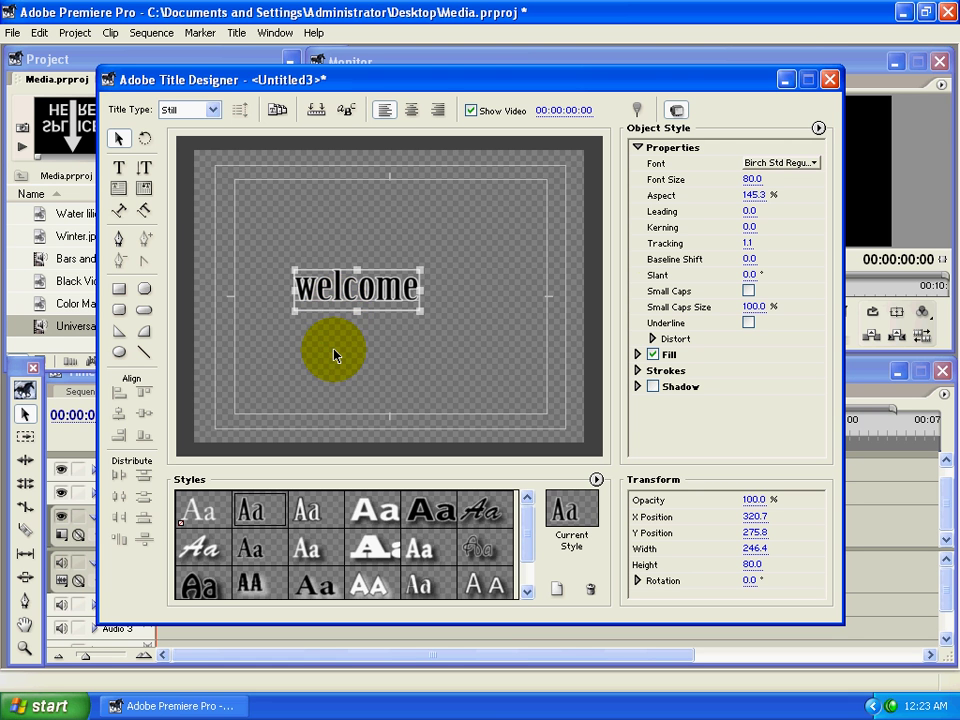
pyautogui.click(372, 510)
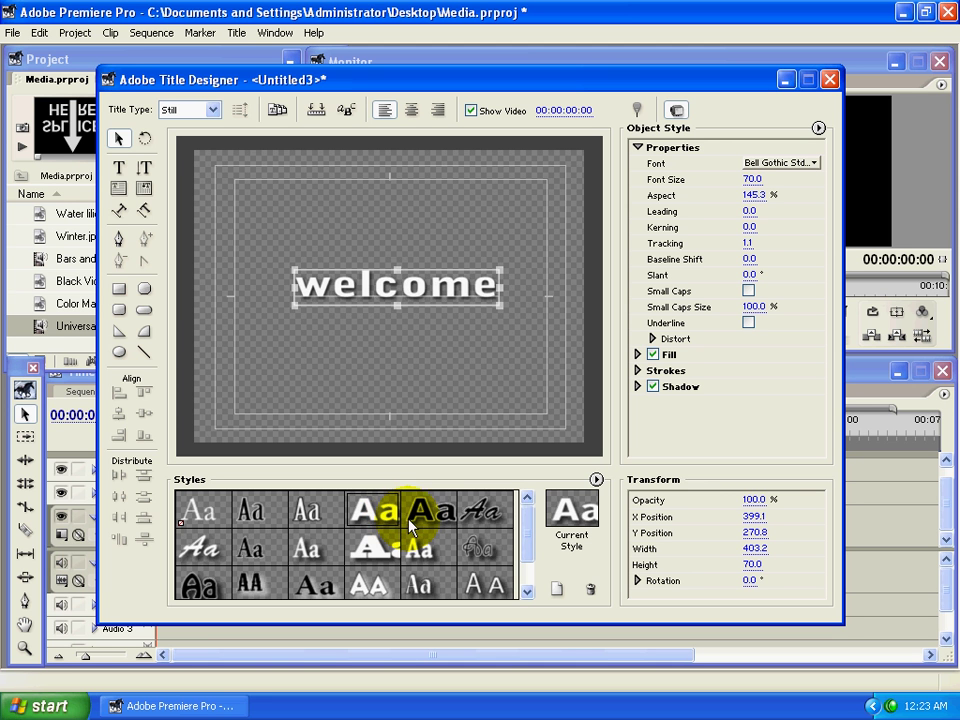
pyautogui.click(498, 516)
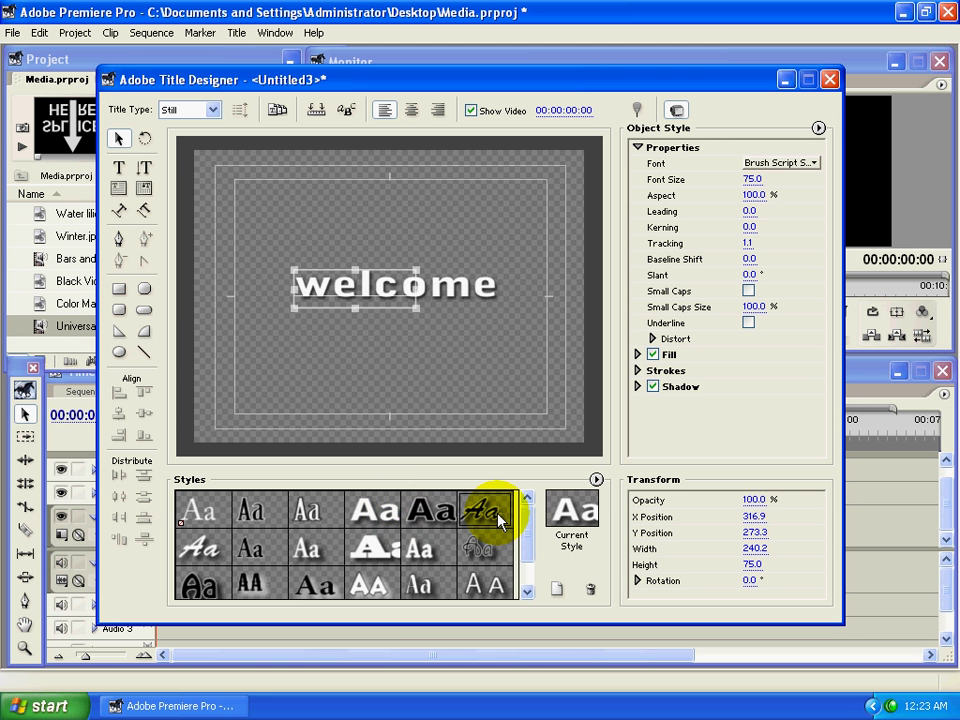
pyautogui.click(377, 512)
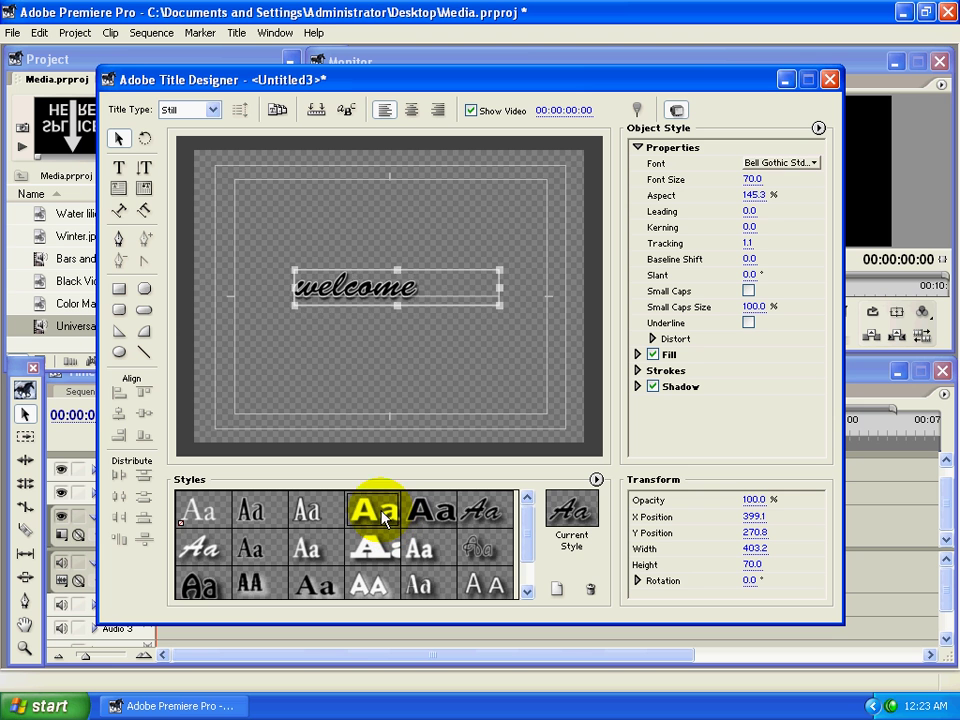
pyautogui.click(243, 586)
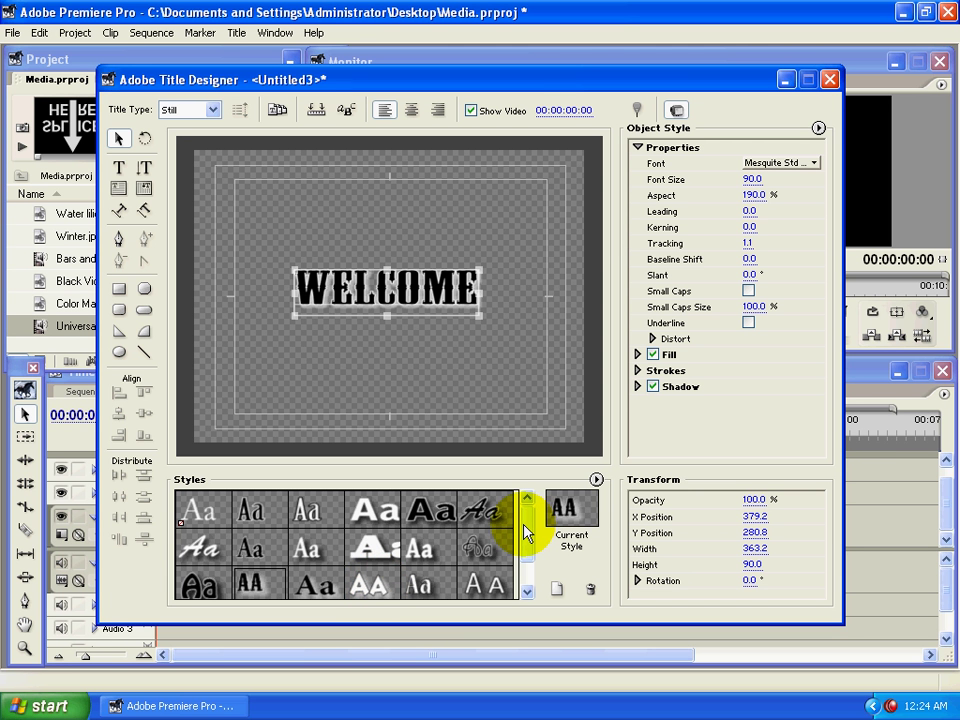
pyautogui.moveTo(524, 534)
pyautogui.mouseDown()
pyautogui.moveTo(527, 543)
pyautogui.moveTo(537, 520)
pyautogui.mouseUp()
pyautogui.click(596, 481)
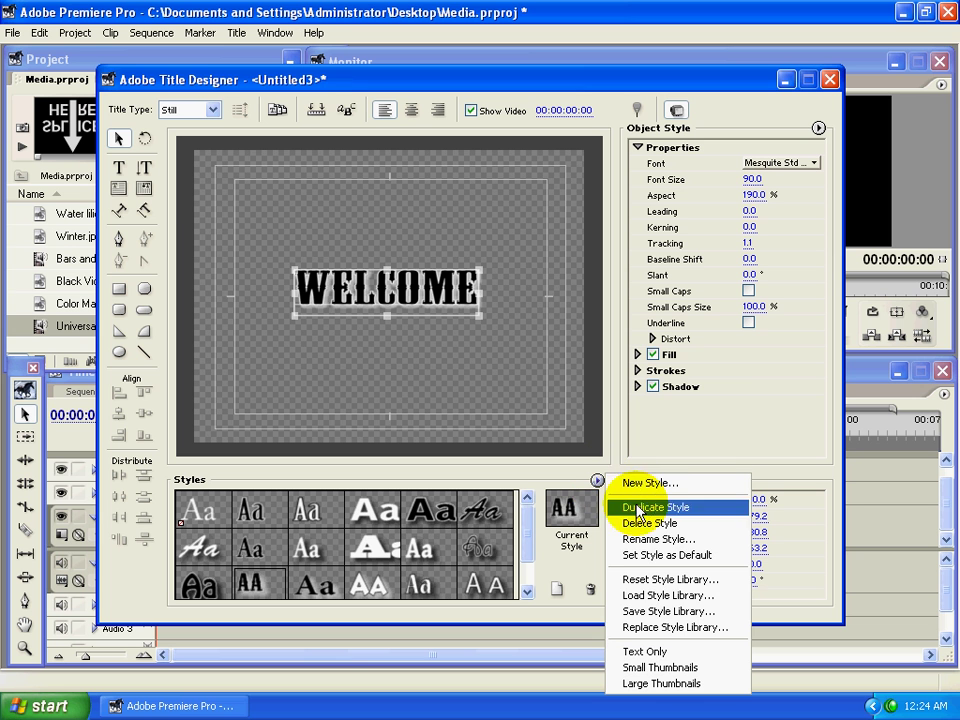
# Load the Celebrations style library into the Styles panel through Load Style Library
pyautogui.click(643, 596)
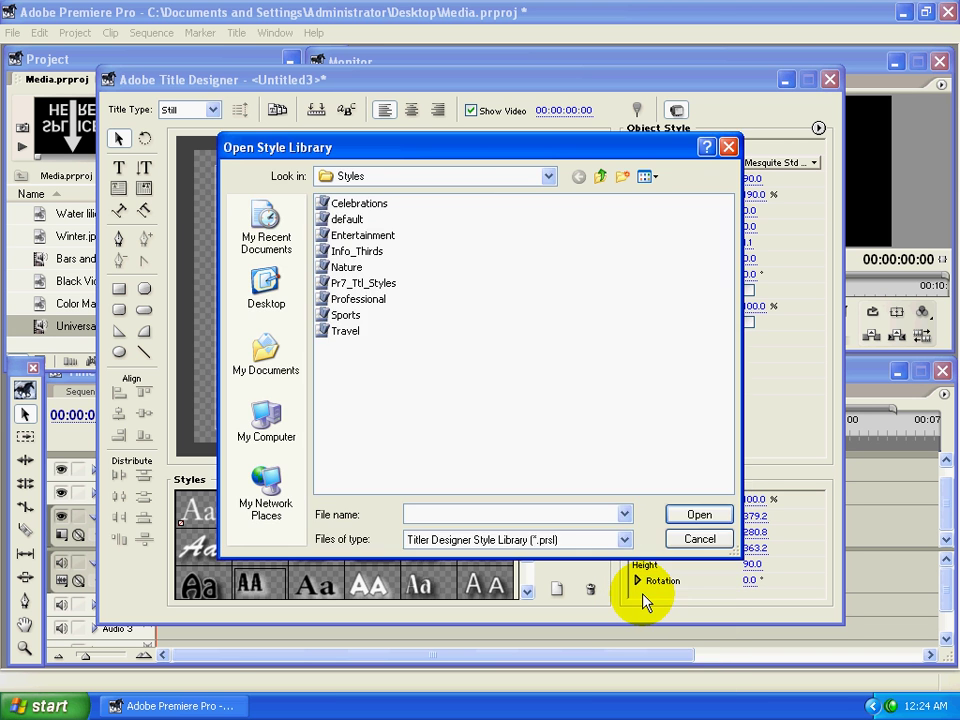
pyautogui.moveTo(365, 156); pyautogui.dragTo(402, 159)
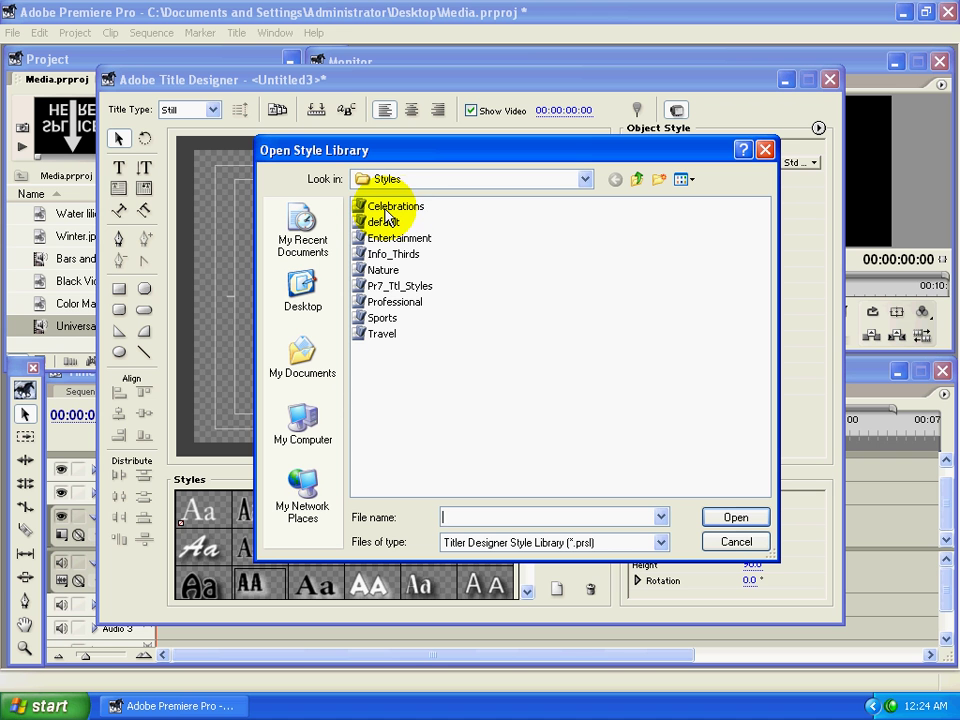
pyautogui.click(398, 207)
pyautogui.click(390, 222)
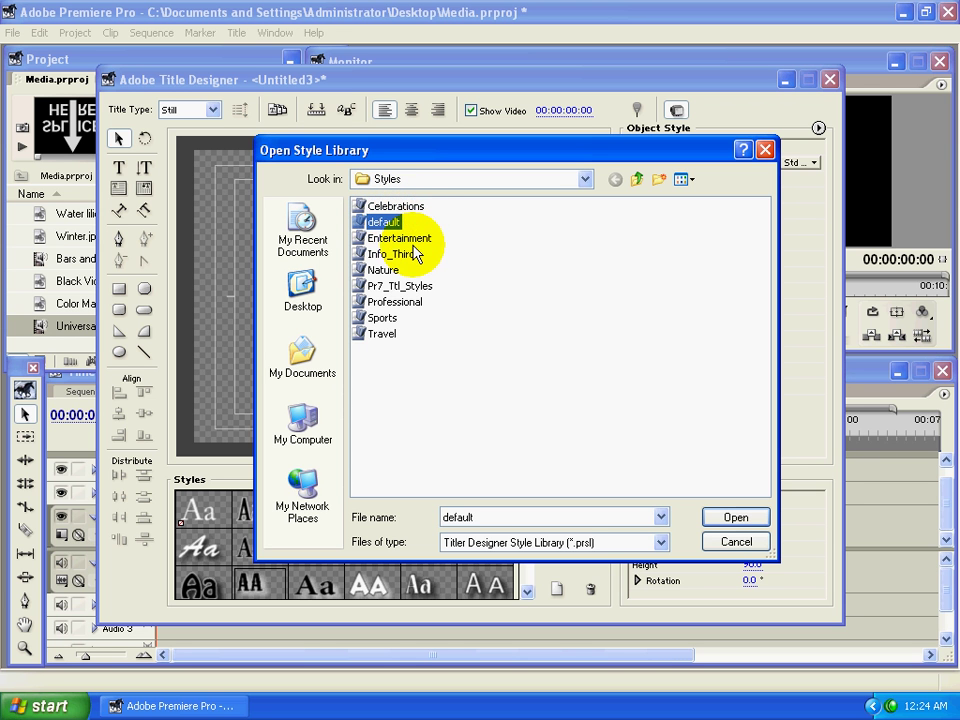
pyautogui.click(405, 239)
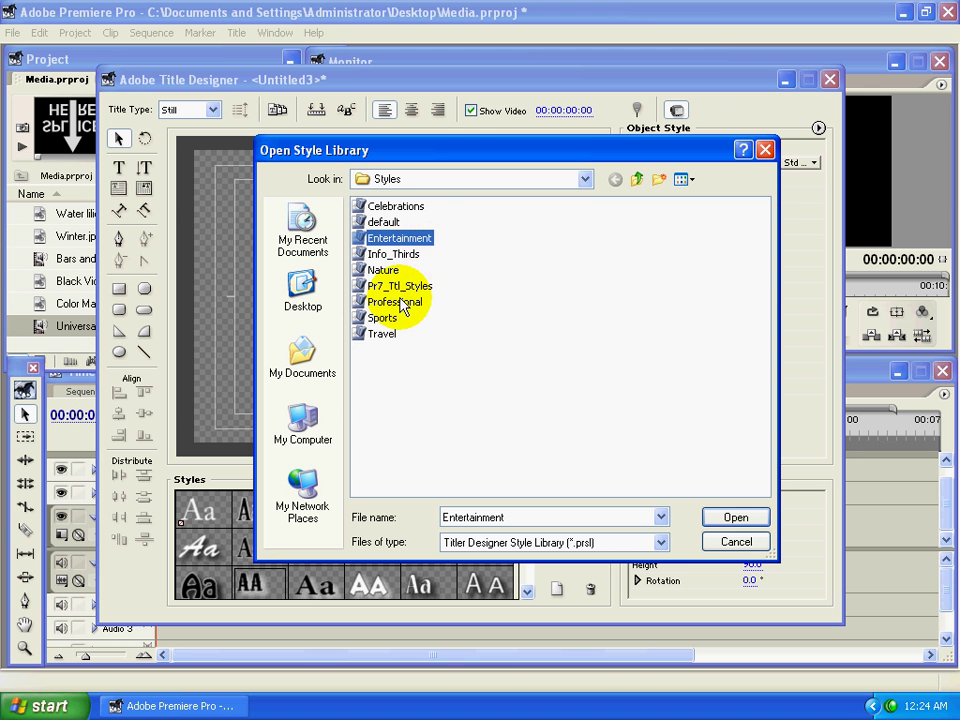
pyautogui.click(393, 207)
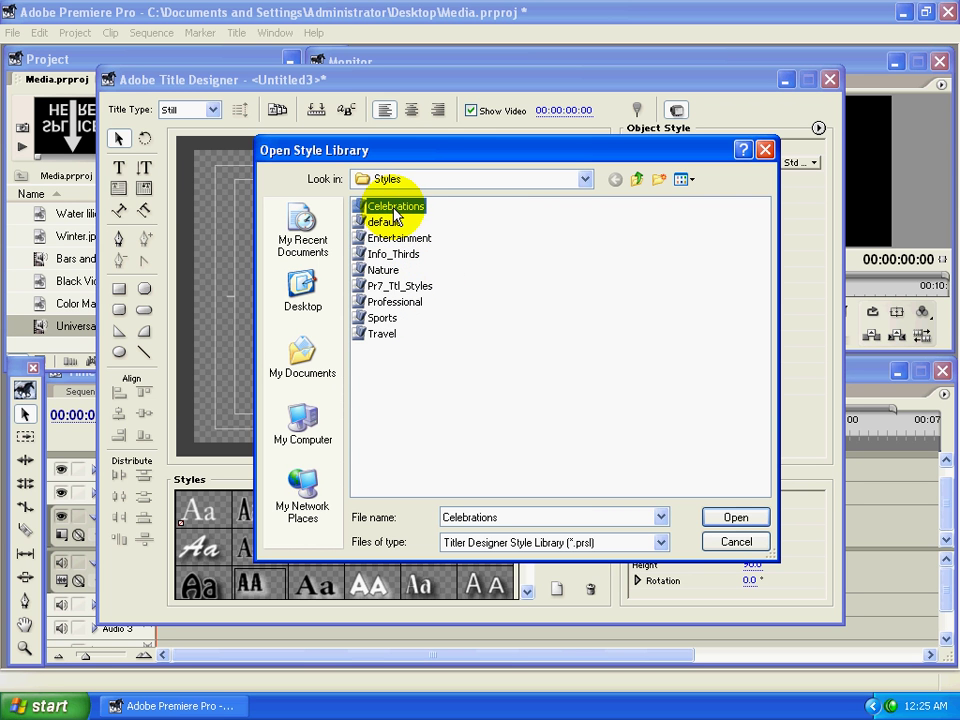
pyautogui.click(740, 517)
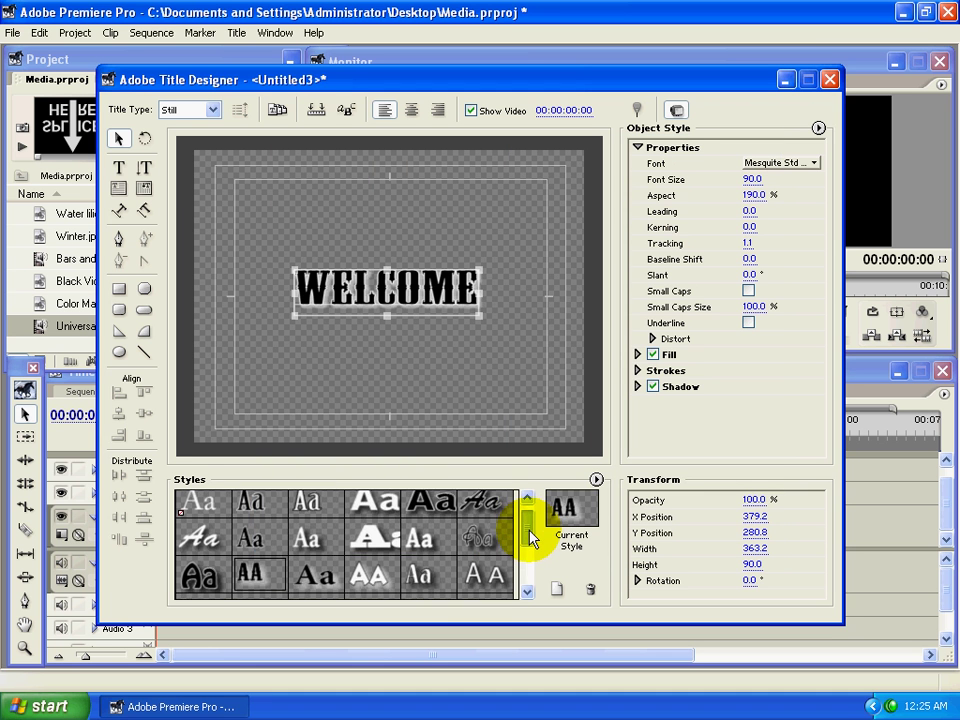
# Apply the orange Tekton Pro Bold Celebrations style to 'welcome' and enlarge it to 159.2 points
pyautogui.moveTo(531, 527)
pyautogui.mouseDown()
pyautogui.moveTo(533, 577)
pyautogui.moveTo(520, 566)
pyautogui.mouseUp()
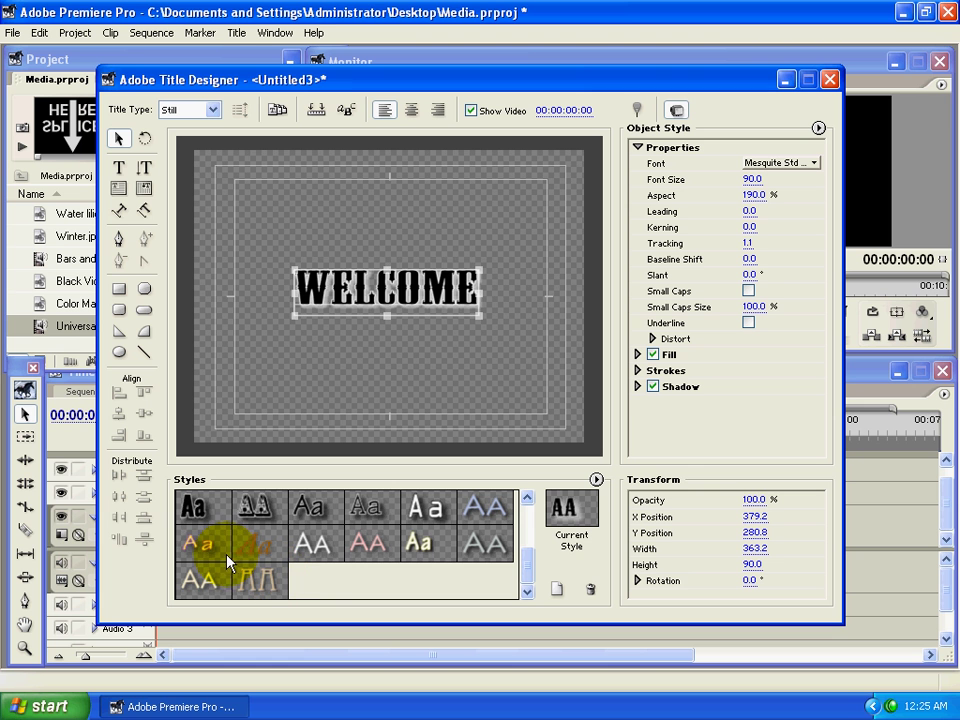
pyautogui.click(201, 549)
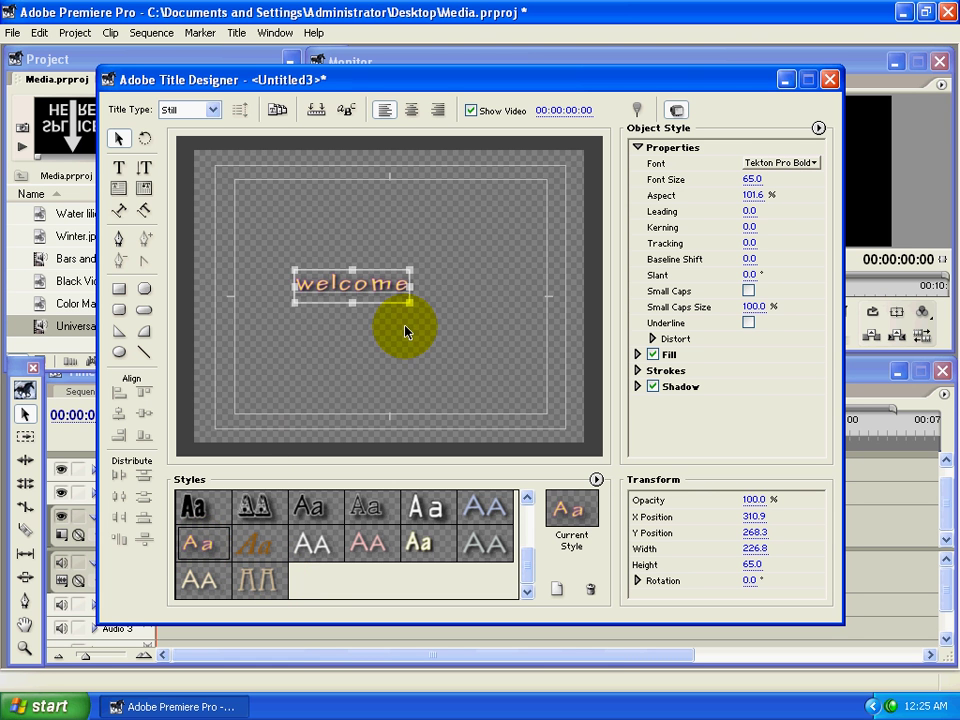
pyautogui.moveTo(408, 303); pyautogui.dragTo(528, 350)
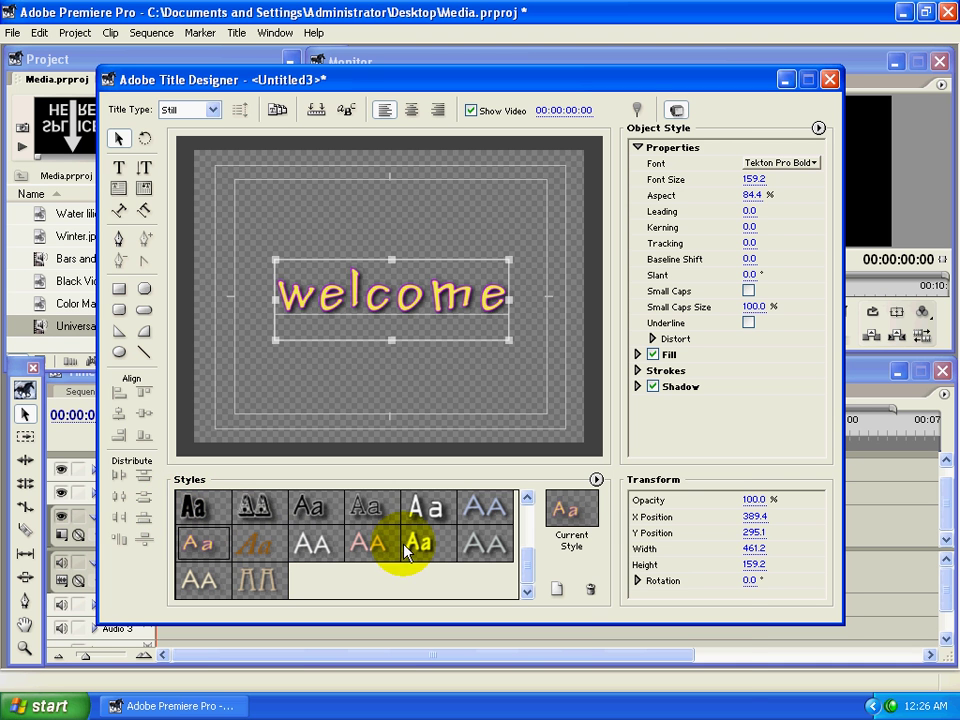
# Switch the style library through Text Only, Small Thumbnails and Large Thumbnails, then raise 'welcome' to Y 263.7
pyautogui.click(597, 480)
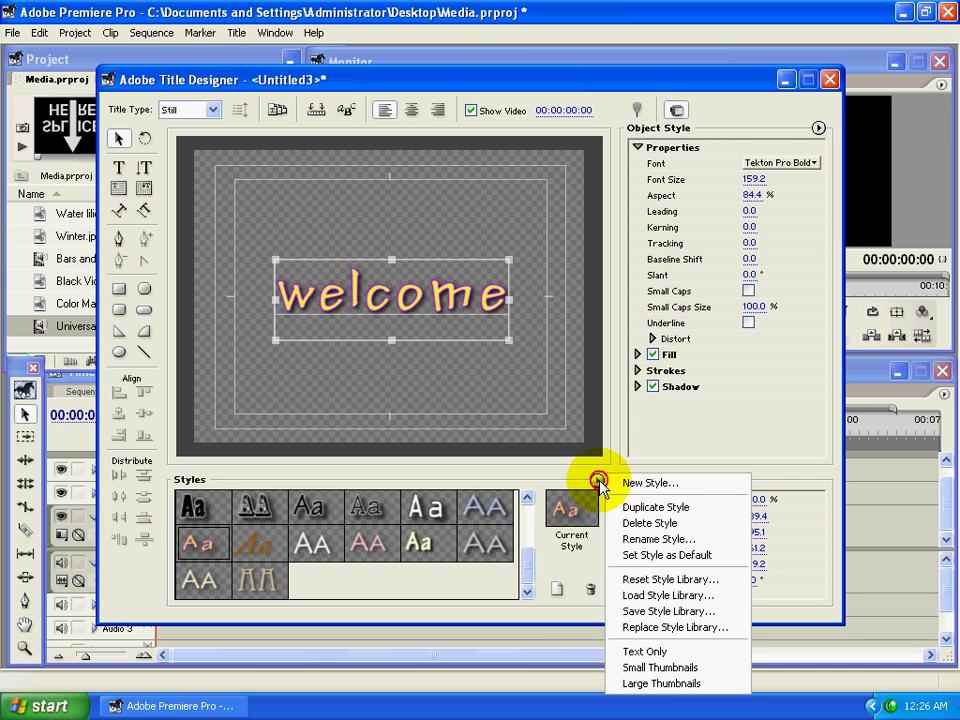
pyautogui.click(646, 655)
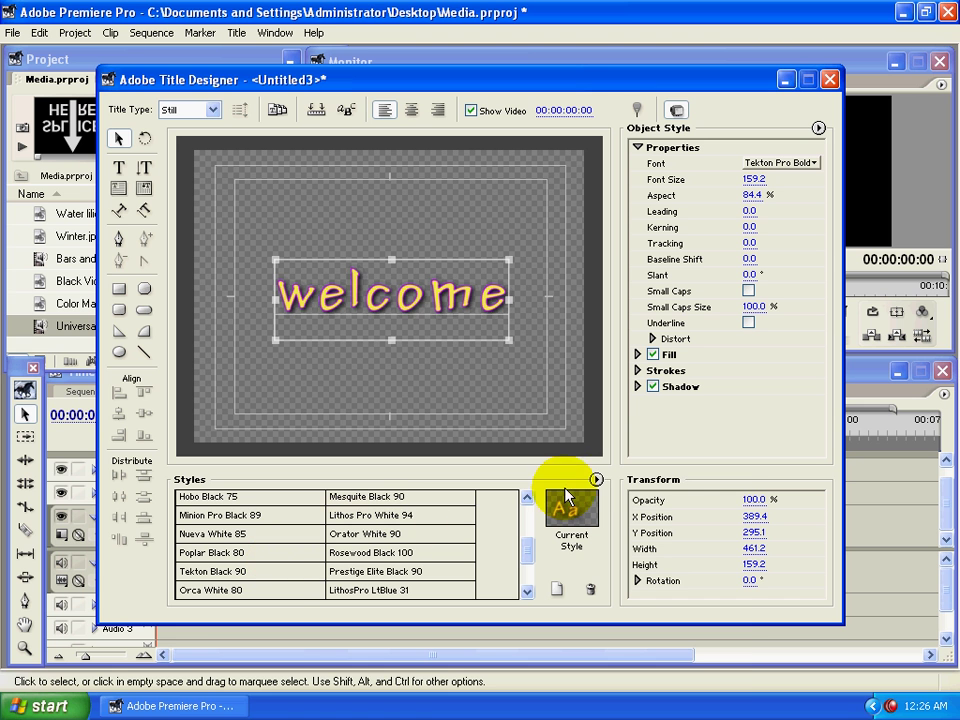
pyautogui.click(597, 481)
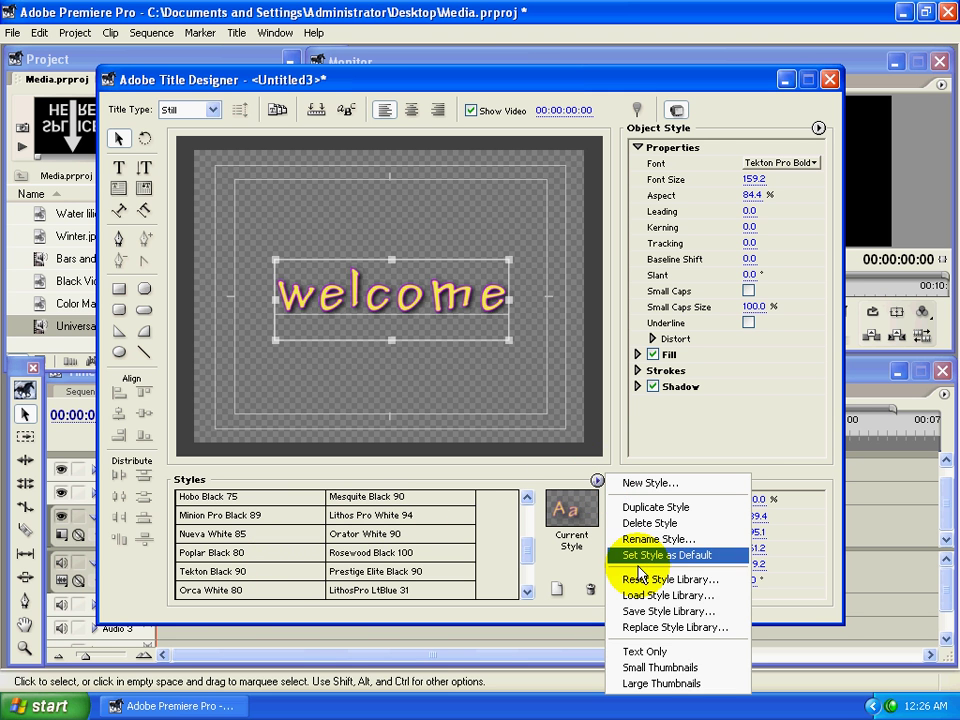
pyautogui.click(645, 670)
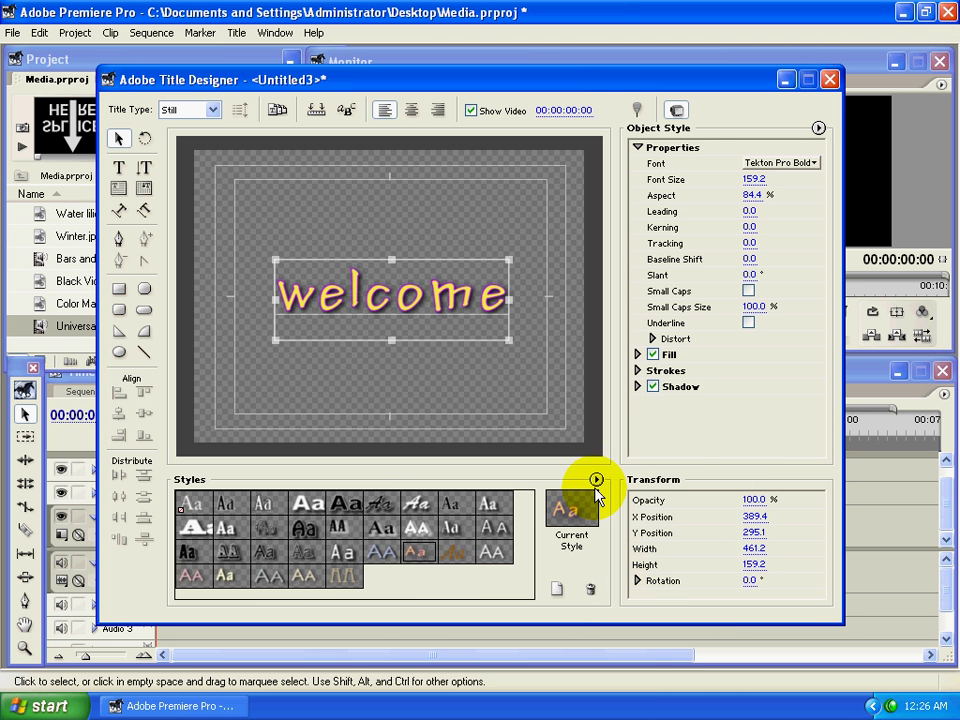
pyautogui.click(597, 480)
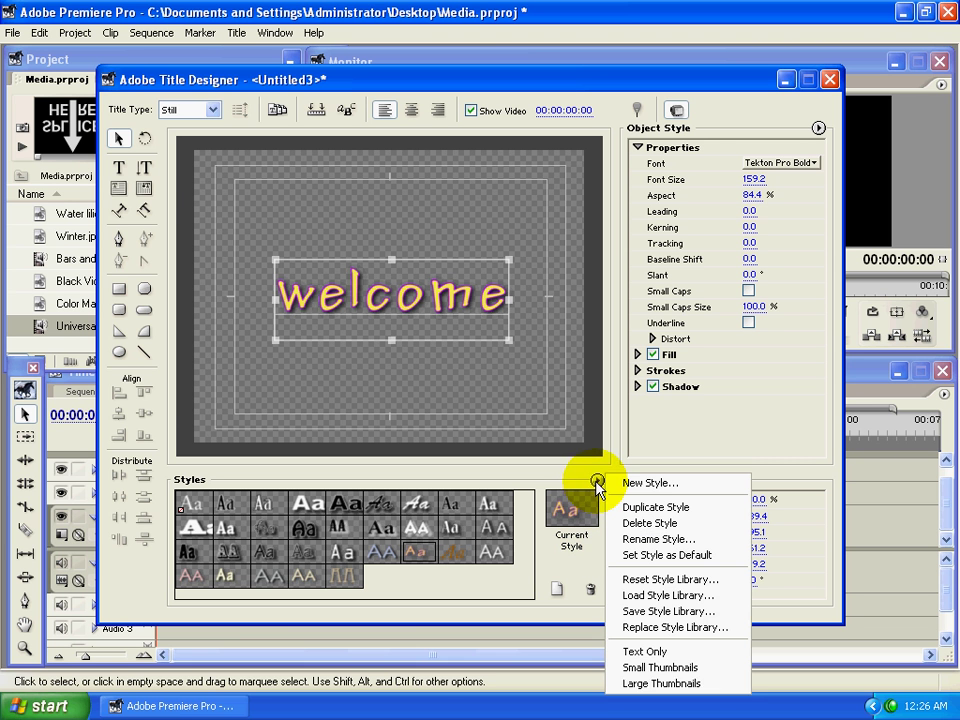
pyautogui.click(690, 683)
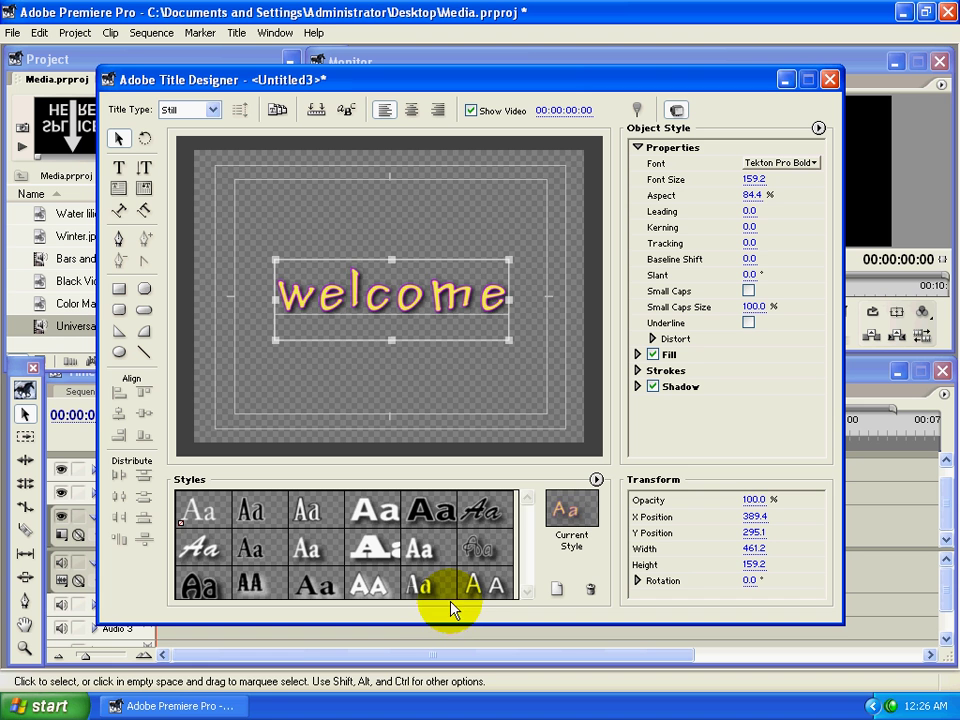
pyautogui.moveTo(373, 295); pyautogui.dragTo(377, 279)
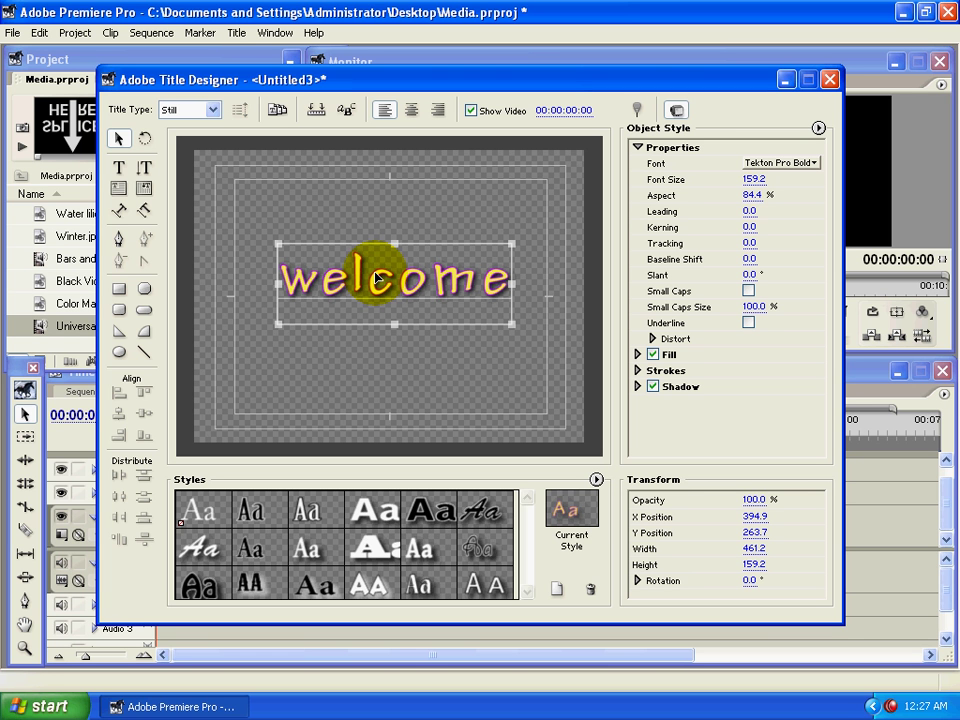
# Clear the styled 'welcome' text from the title
pyautogui.moveTo(325, 282); pyautogui.dragTo(299, 274)
pyautogui.rightClick(303, 274)
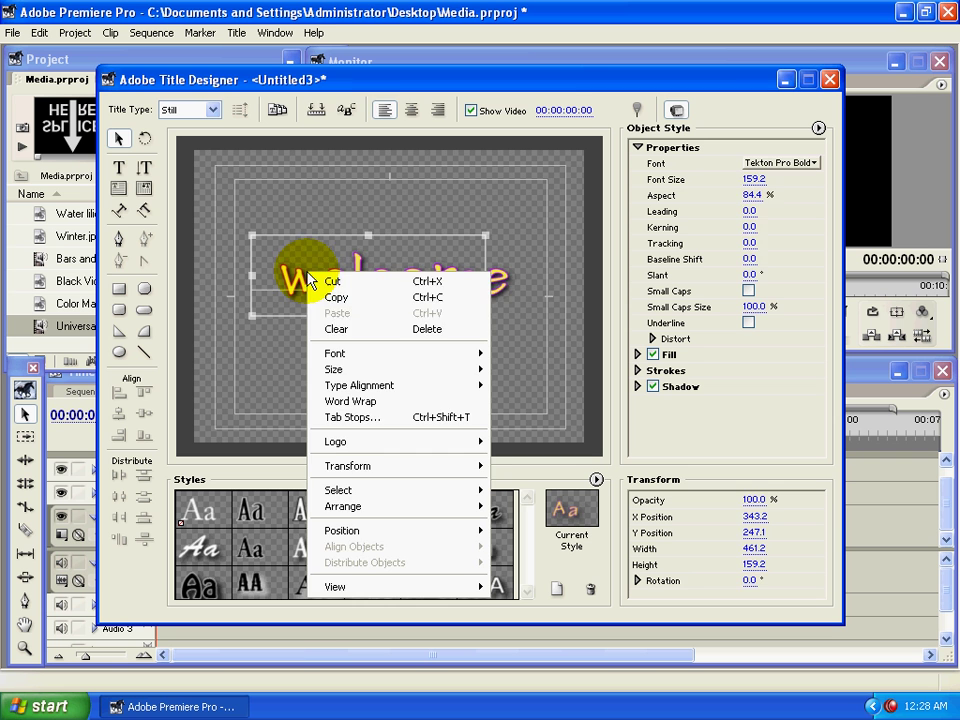
pyautogui.click(340, 326)
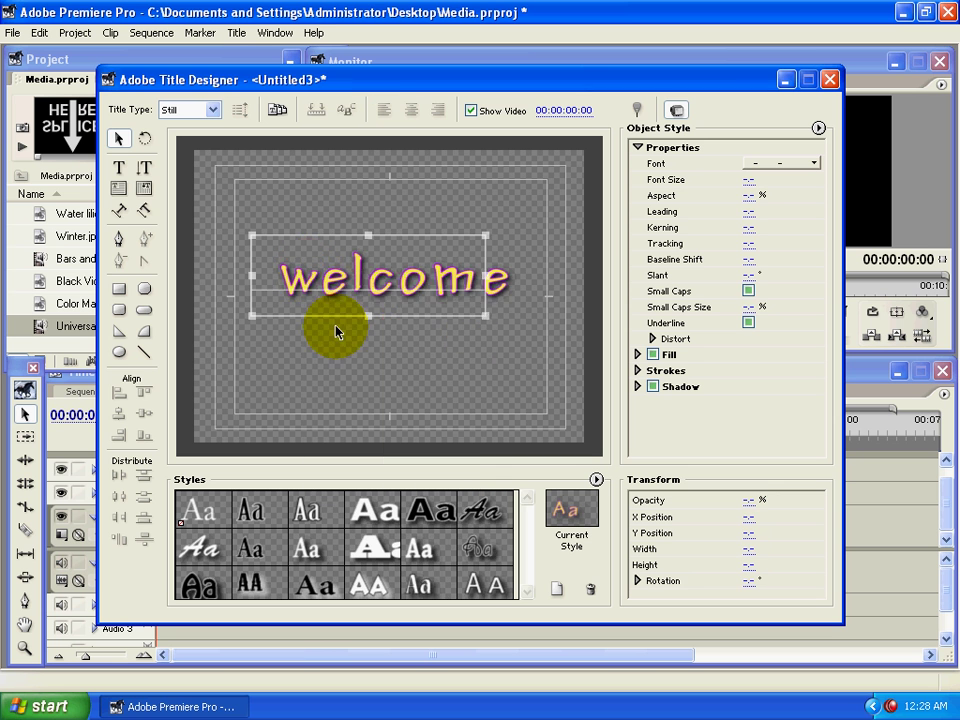
# Type a new plain white 'welcome' and enlarge it to 106.8 points at X 381.7, Y 297.0
pyautogui.click(205, 512)
pyautogui.click(119, 167)
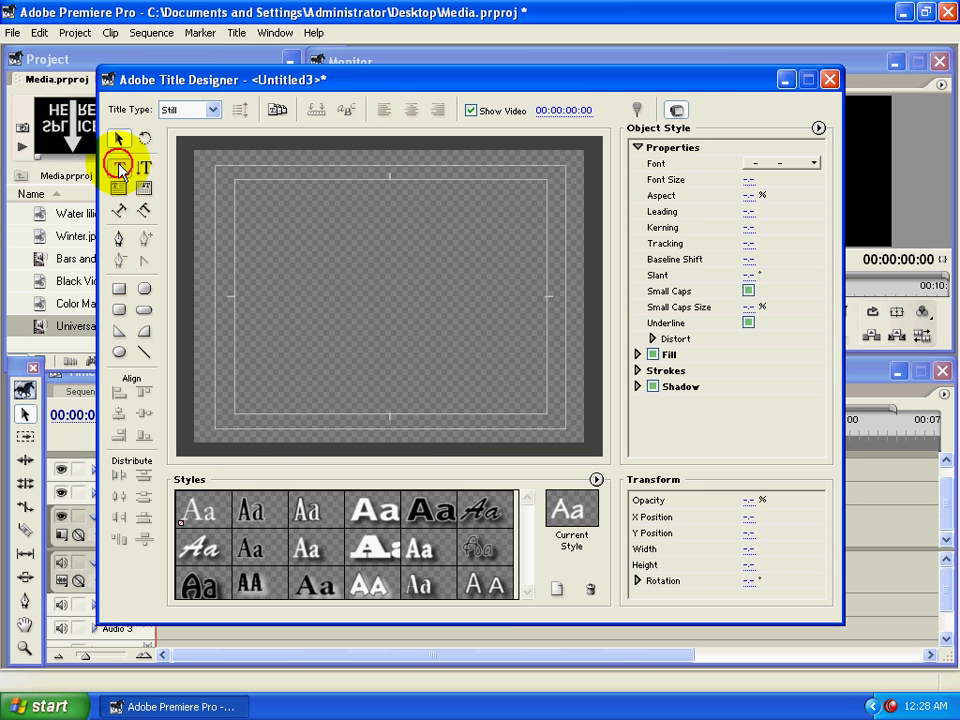
pyautogui.click(257, 294)
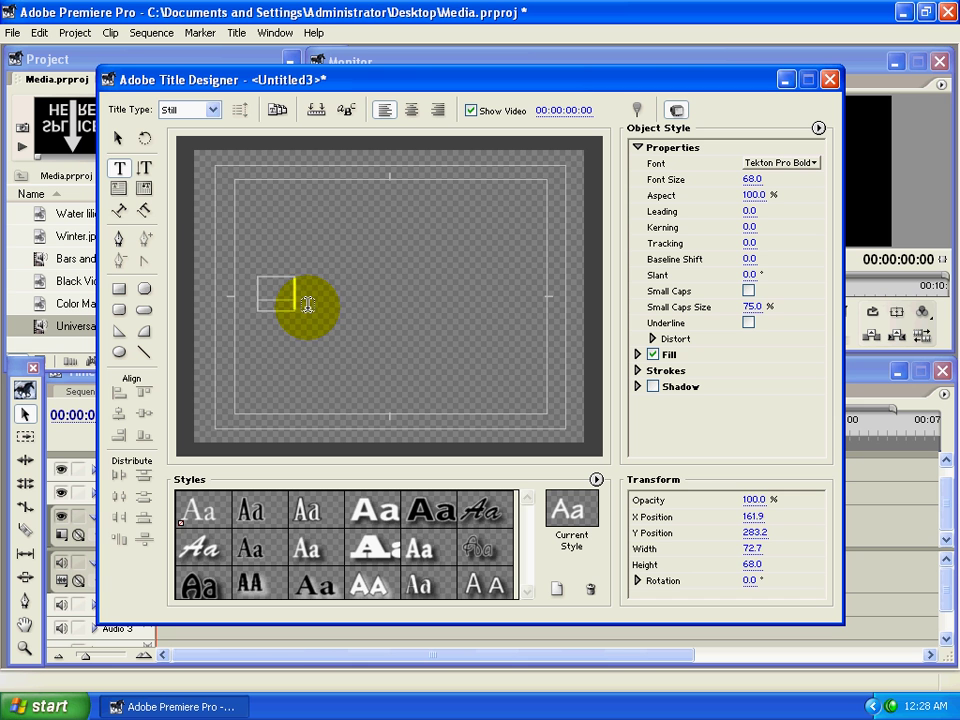
pyautogui.write('welcome')
pyautogui.click(120, 139)
pyautogui.moveTo(285, 287); pyautogui.dragTo(329, 292)
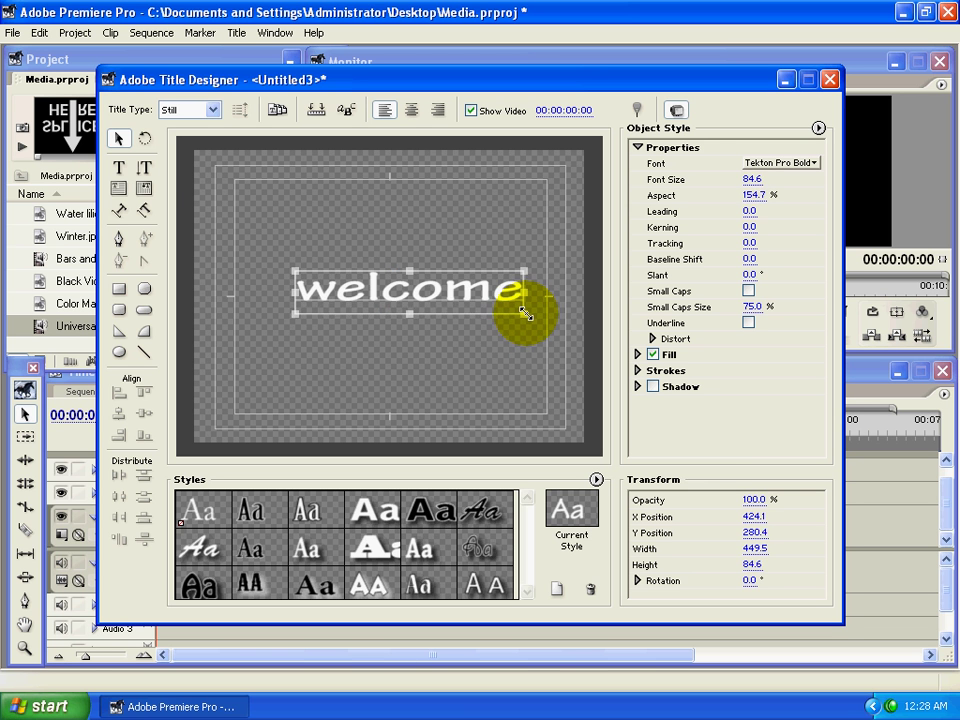
pyautogui.moveTo(416, 304); pyautogui.dragTo(521, 311)
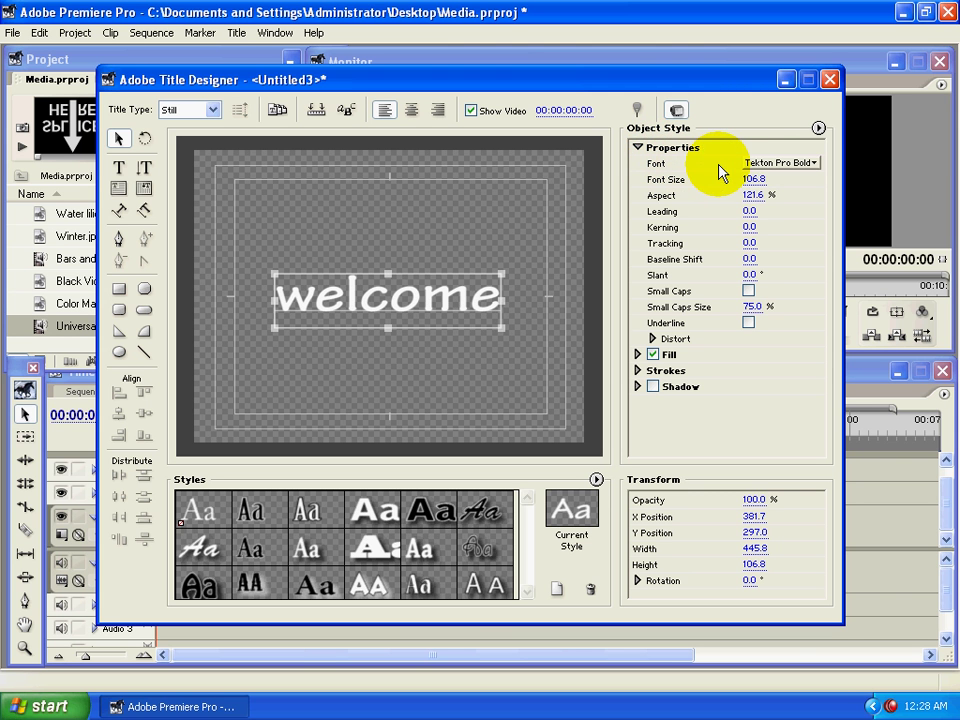
# Set 'welcome' to Courier New Bold, move it left, and narrow it to 109.1% aspect
pyautogui.click(805, 166)
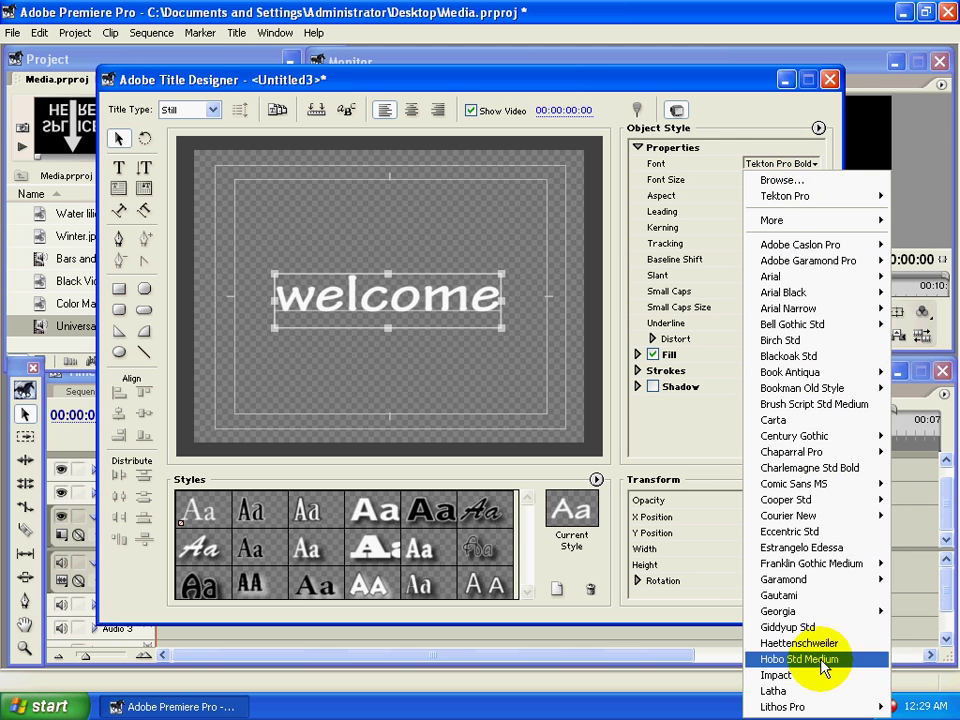
pyautogui.moveTo(825, 218)
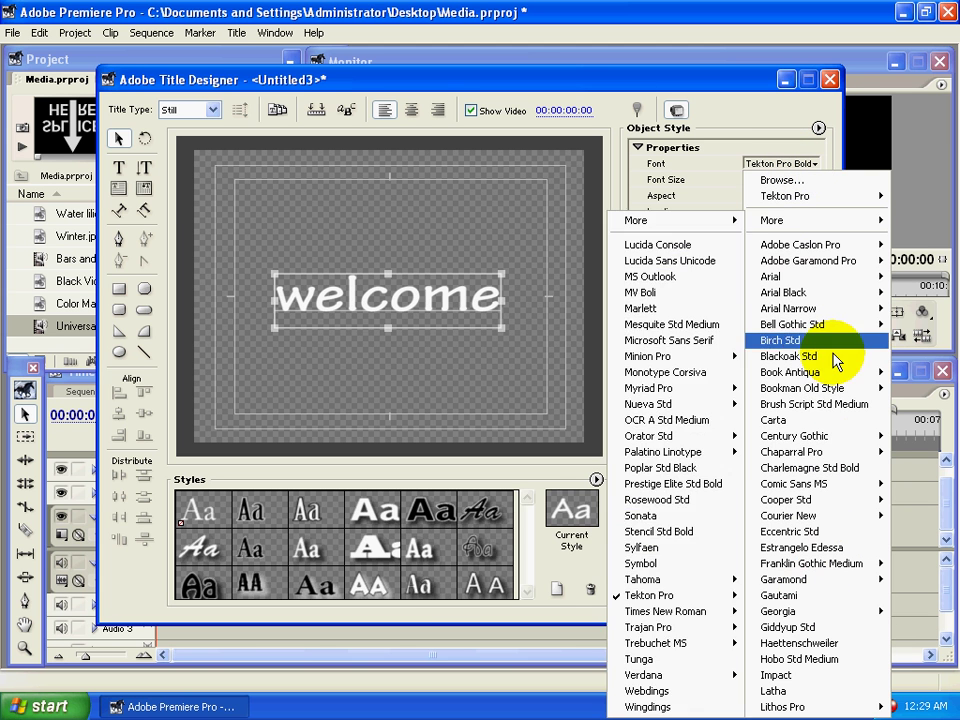
pyautogui.moveTo(803, 566)
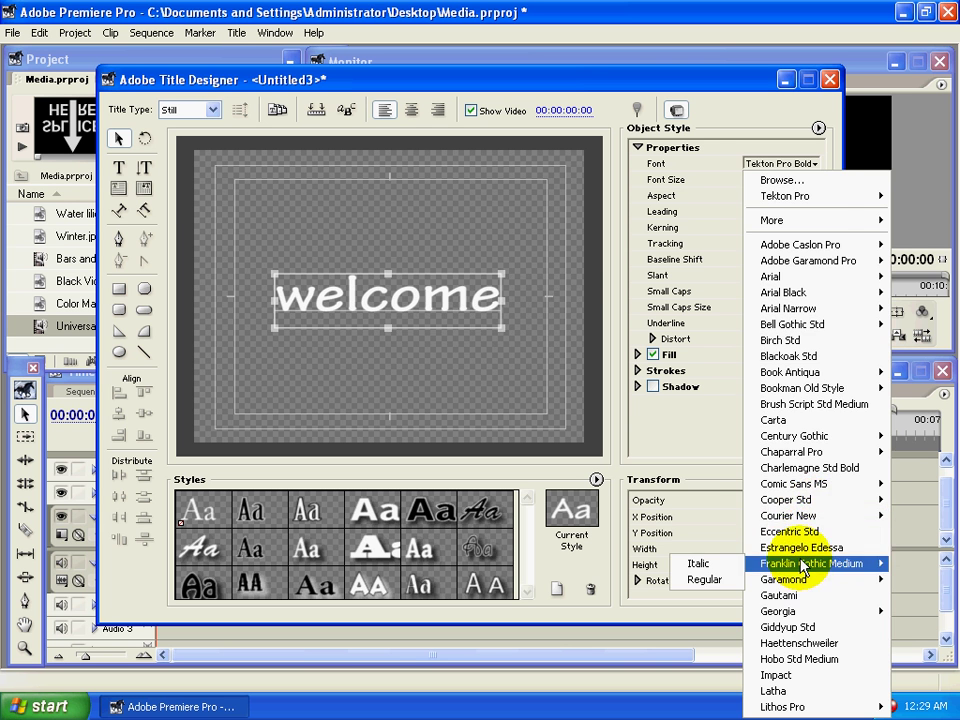
pyautogui.click(690, 516)
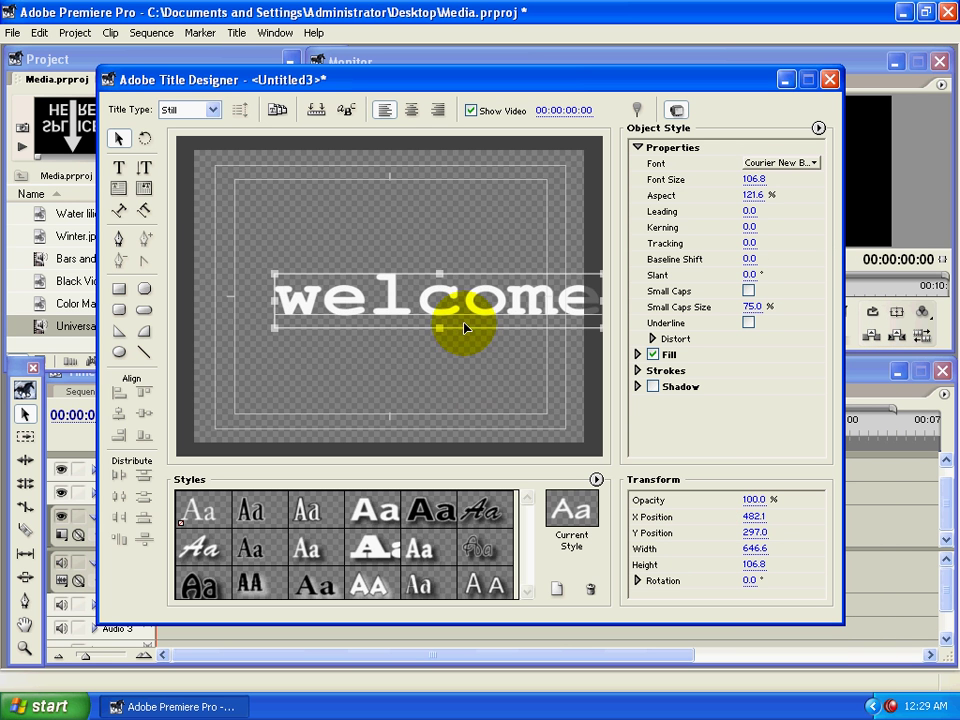
pyautogui.moveTo(464, 327); pyautogui.dragTo(394, 322)
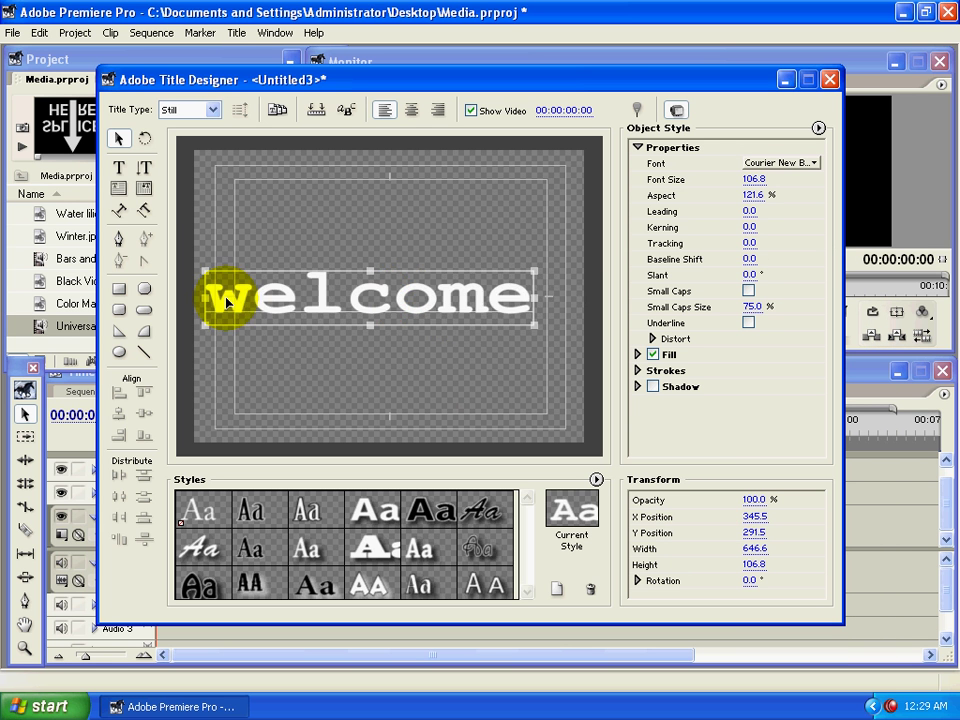
pyautogui.moveTo(199, 300); pyautogui.dragTo(238, 297)
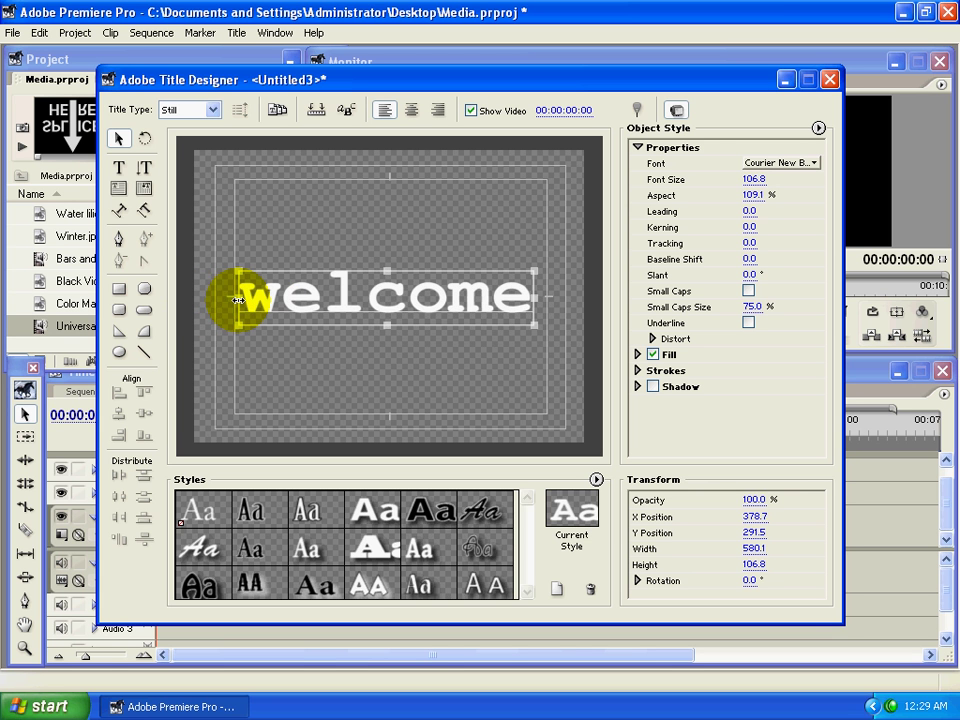
# Open the text's right-click font choices, then dismiss them without changing the font
pyautogui.rightClick(389, 290)
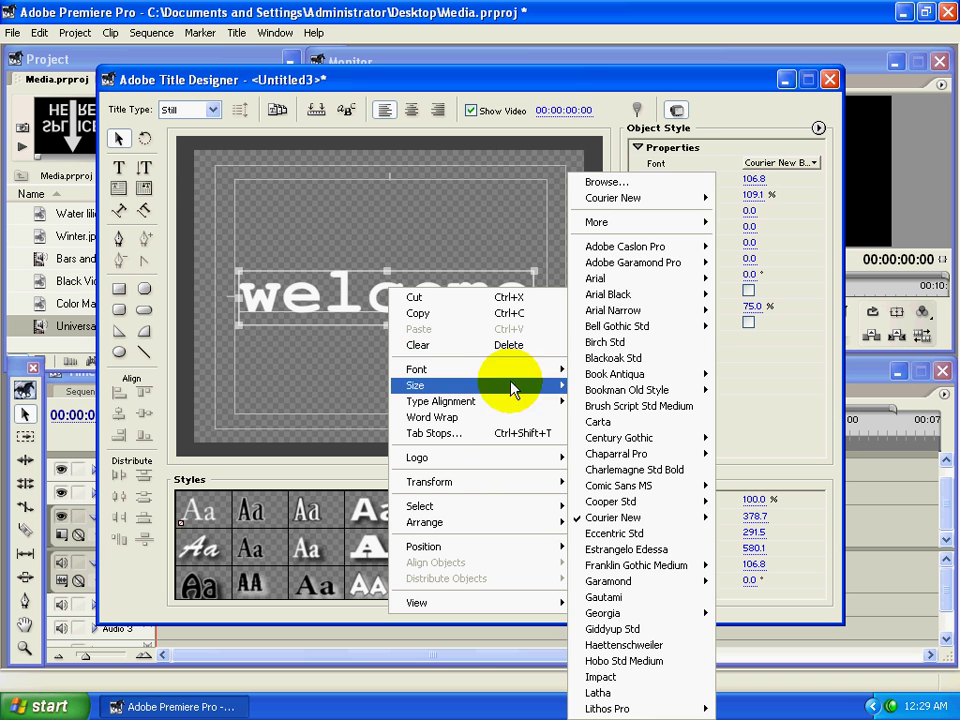
pyautogui.click(557, 372)
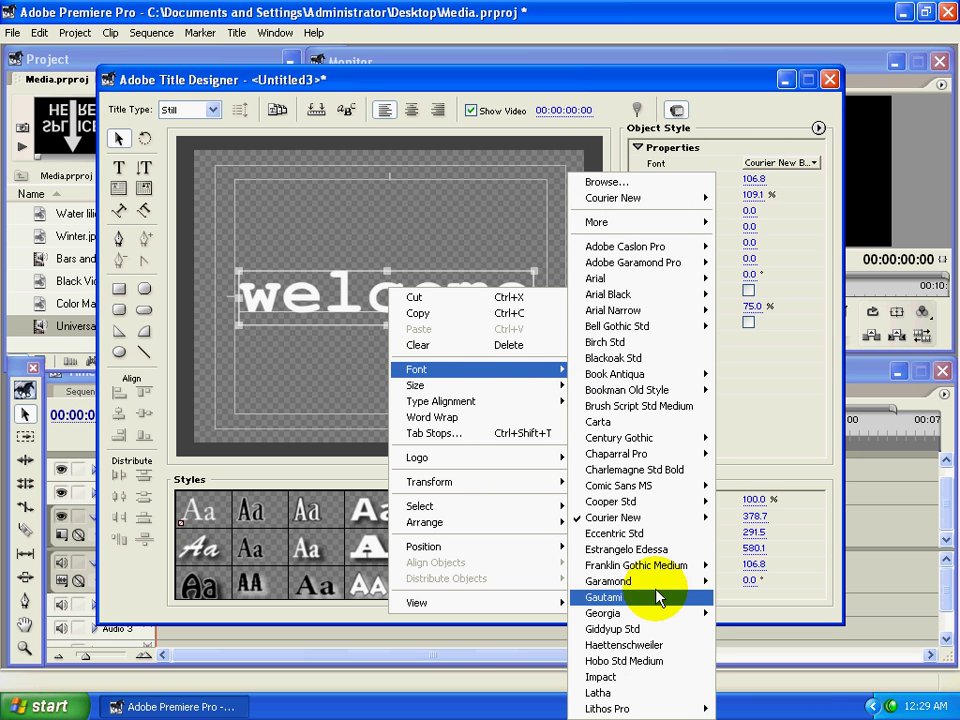
pyautogui.click(339, 208)
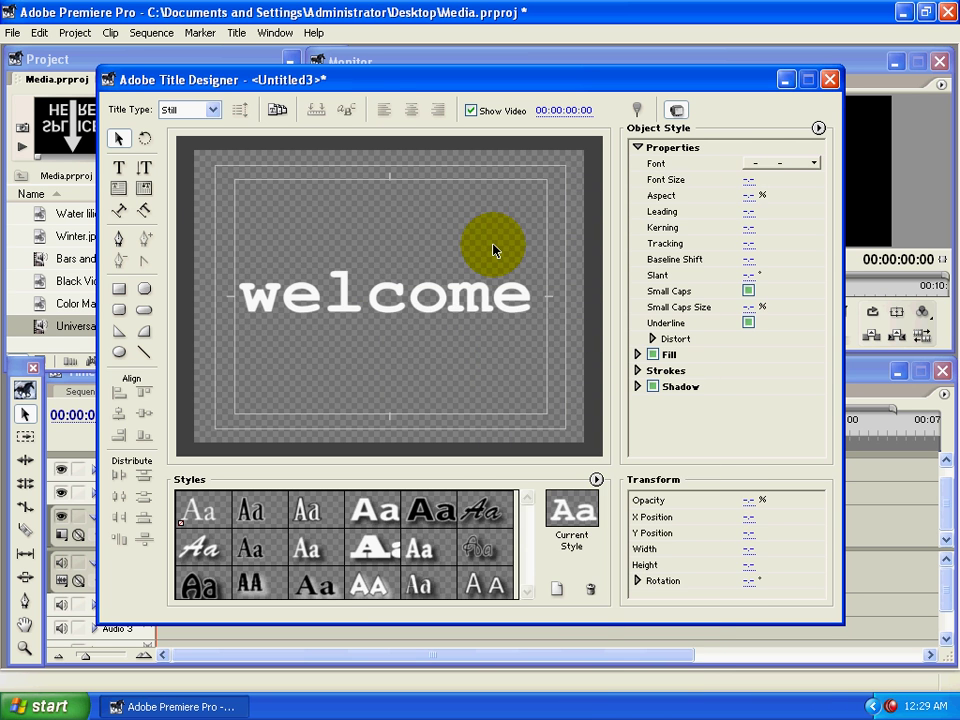
pyautogui.moveTo(752, 181)
pyautogui.mouseDown()
pyautogui.moveTo(775, 191)
pyautogui.moveTo(761, 184)
pyautogui.mouseUp()
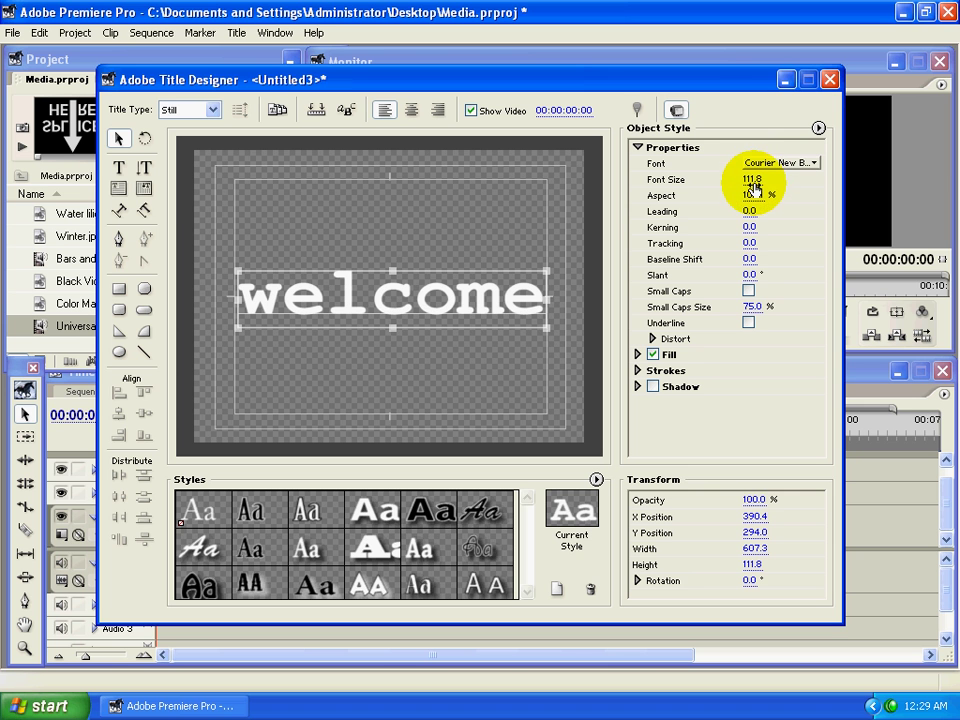
pyautogui.click(757, 178)
pyautogui.write('150')
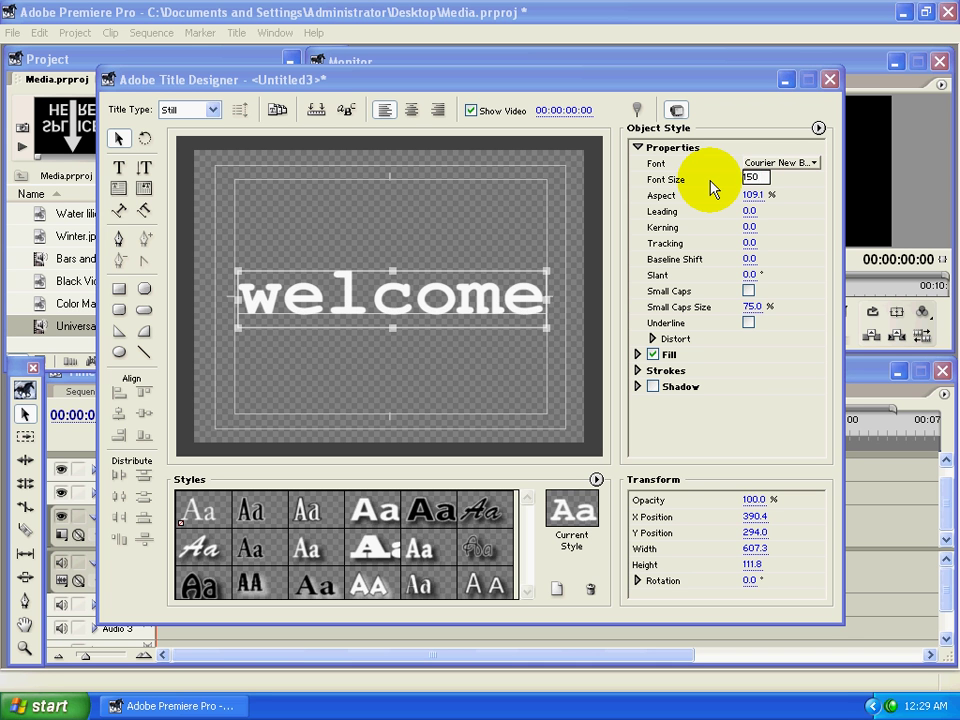
pyautogui.press('Return')
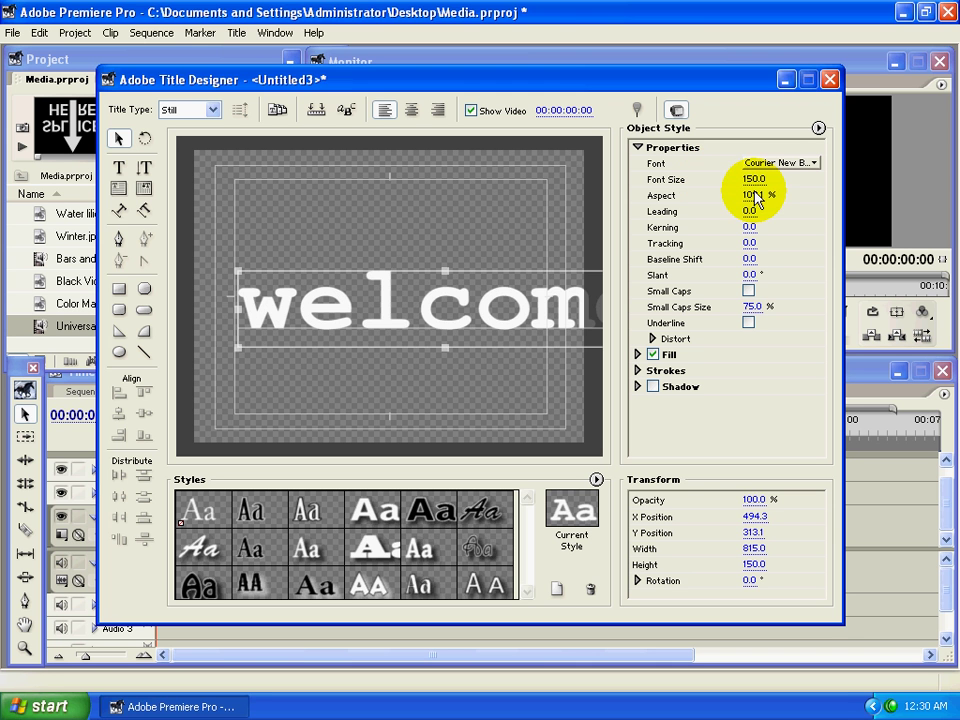
pyautogui.click(755, 178)
pyautogui.write('110')
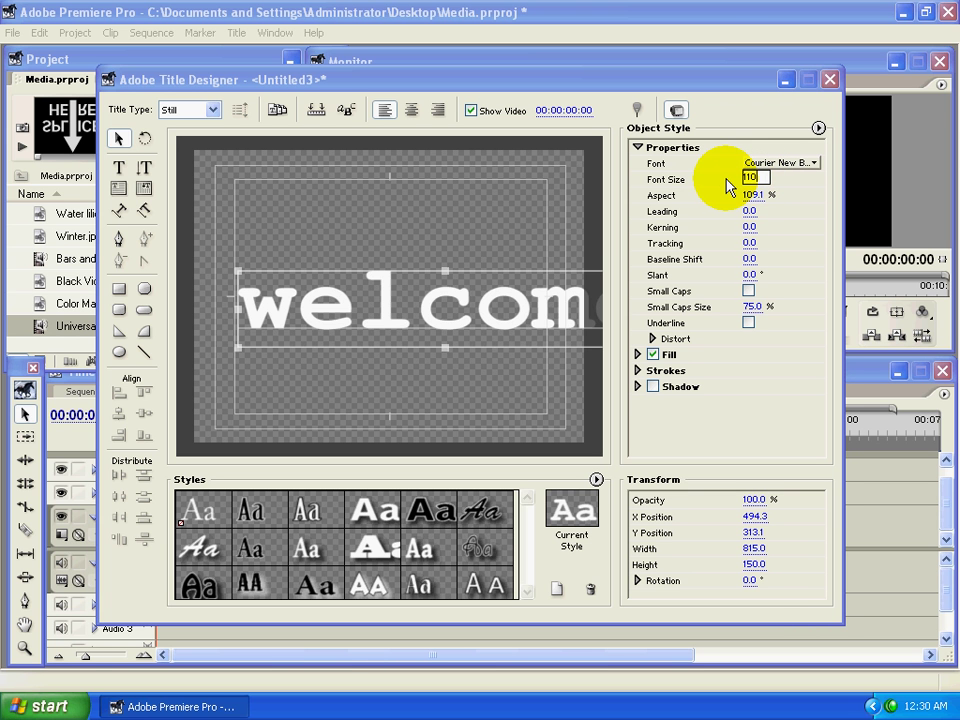
pyautogui.press('Return')
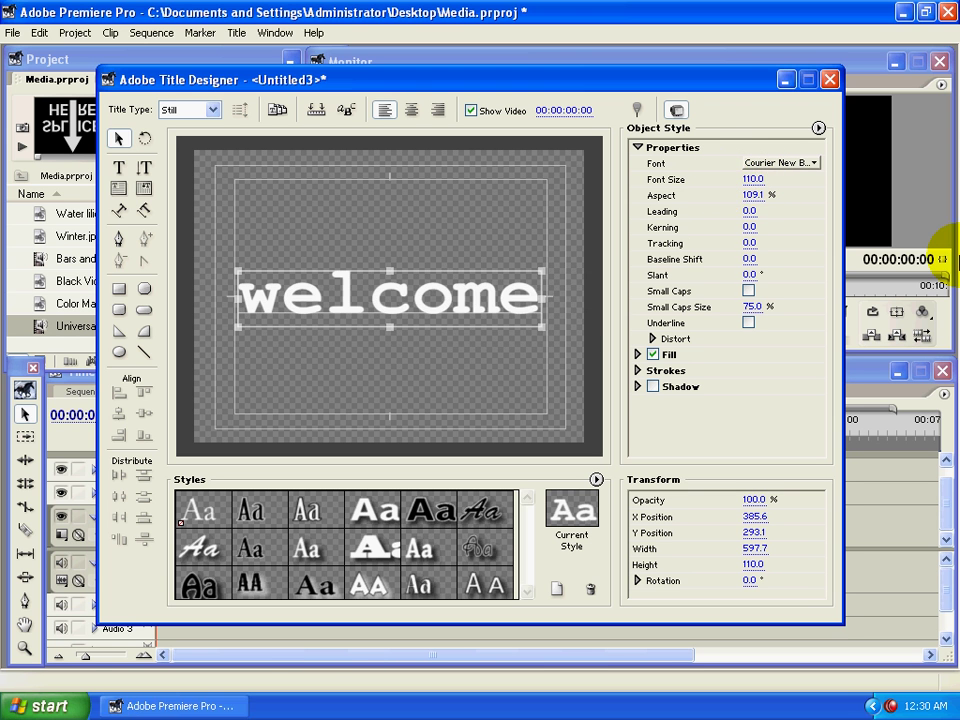
pyautogui.rightClick(353, 286)
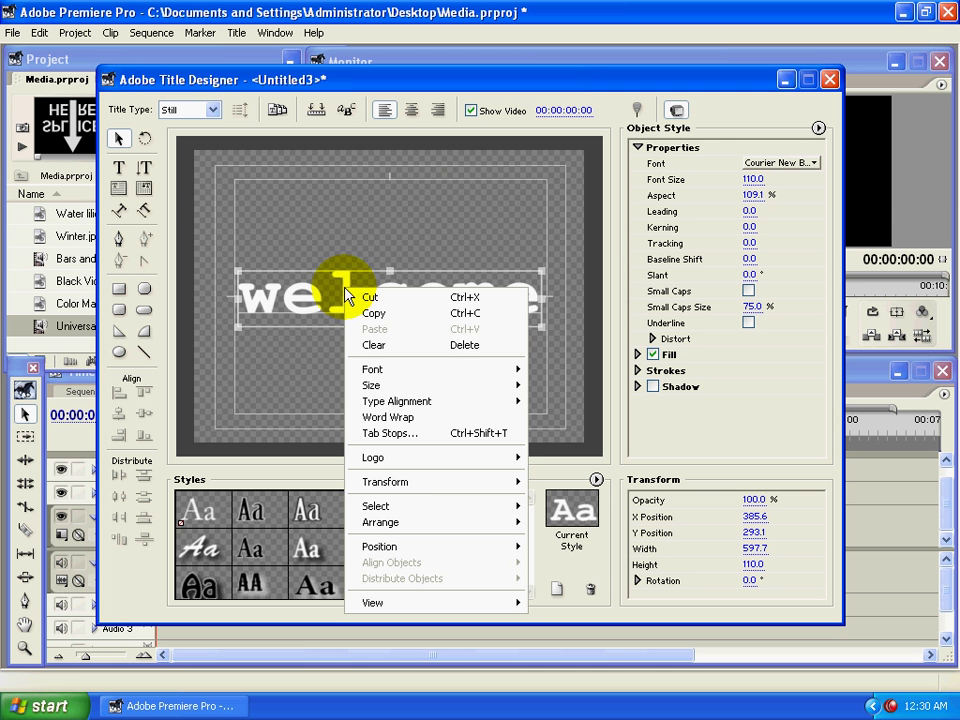
pyautogui.moveTo(430, 385)
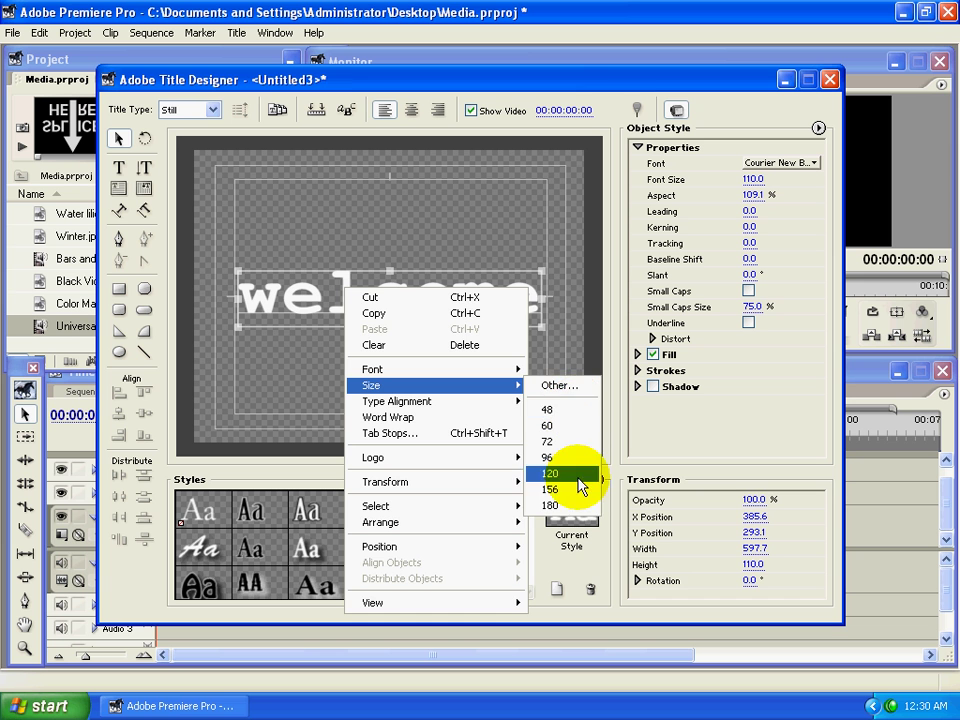
pyautogui.click(565, 388)
pyautogui.click(446, 345)
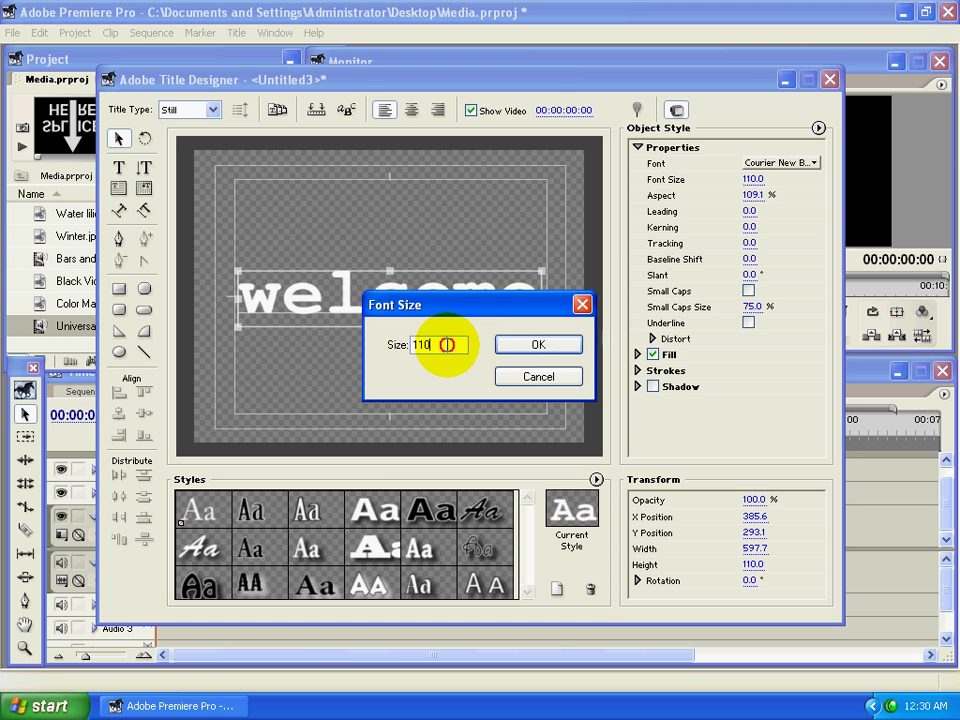
pyautogui.moveTo(446, 345); pyautogui.dragTo(374, 345)
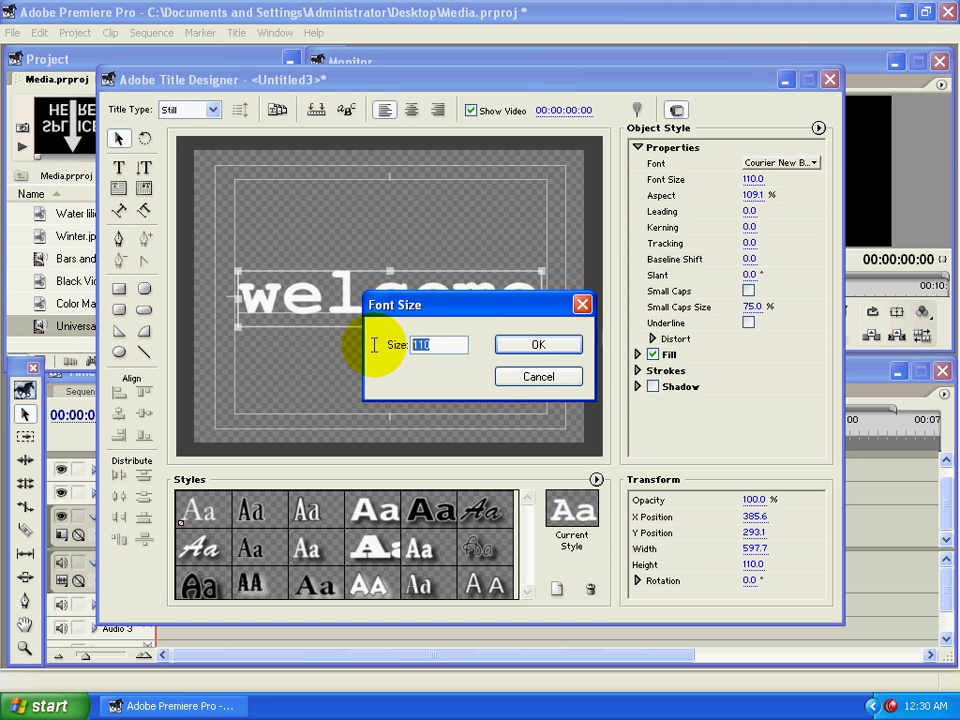
pyautogui.click(541, 377)
pyautogui.click(541, 377)
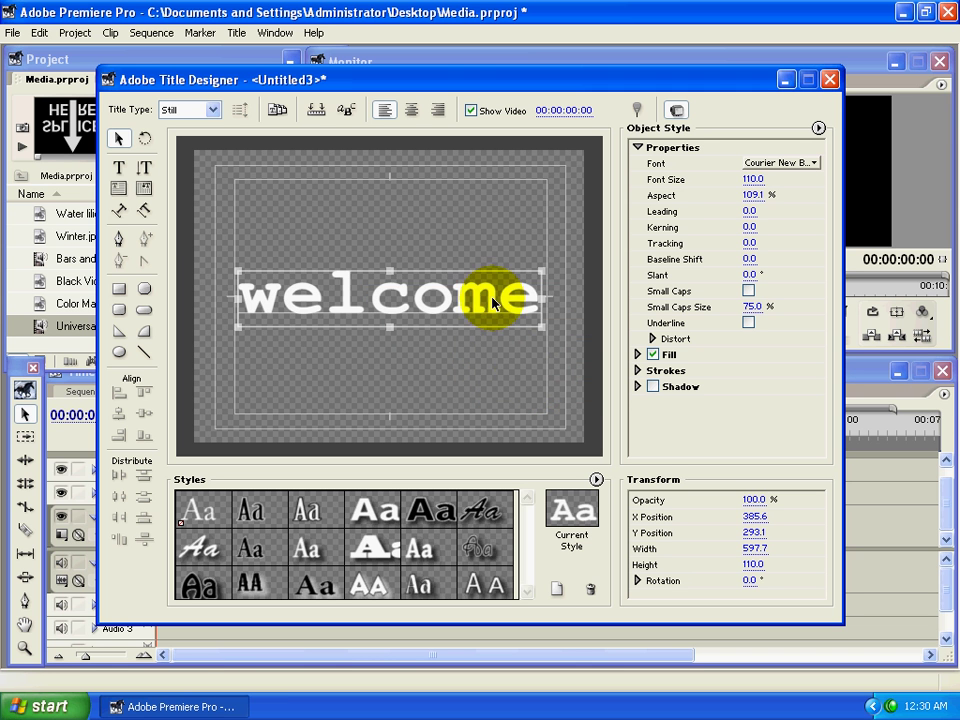
# Adjust 'welcome' to 105.1% aspect, kerning 5 and baseline shift -12.0
pyautogui.moveTo(450, 300); pyautogui.dragTo(452, 309)
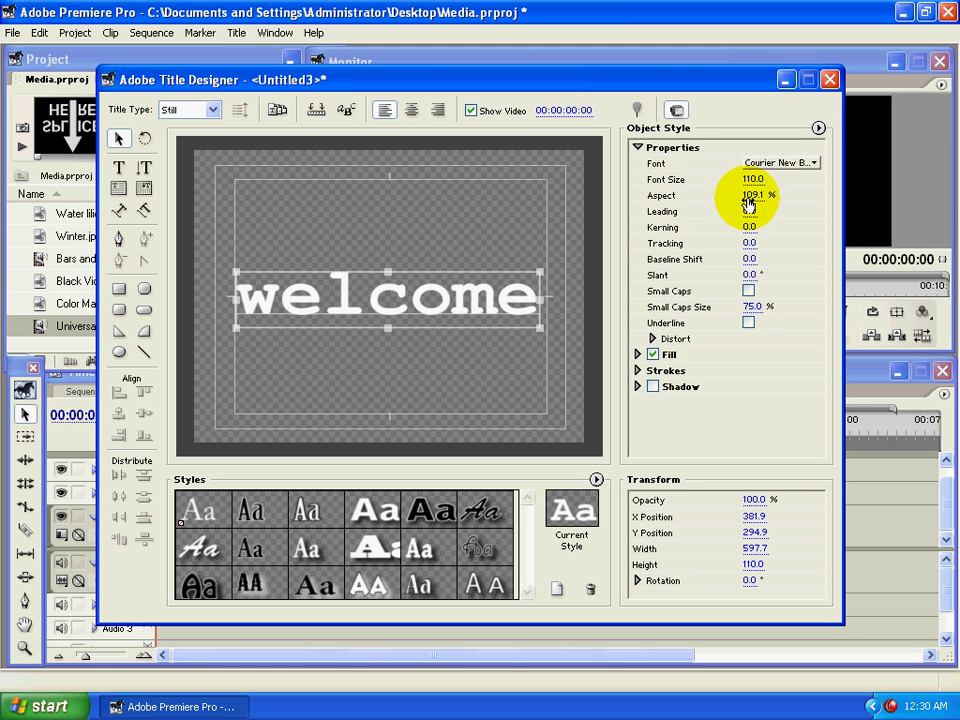
pyautogui.moveTo(748, 204)
pyautogui.mouseDown()
pyautogui.moveTo(756, 199)
pyautogui.moveTo(718, 200)
pyautogui.moveTo(781, 199)
pyautogui.moveTo(754, 197)
pyautogui.moveTo(746, 238)
pyautogui.mouseUp()
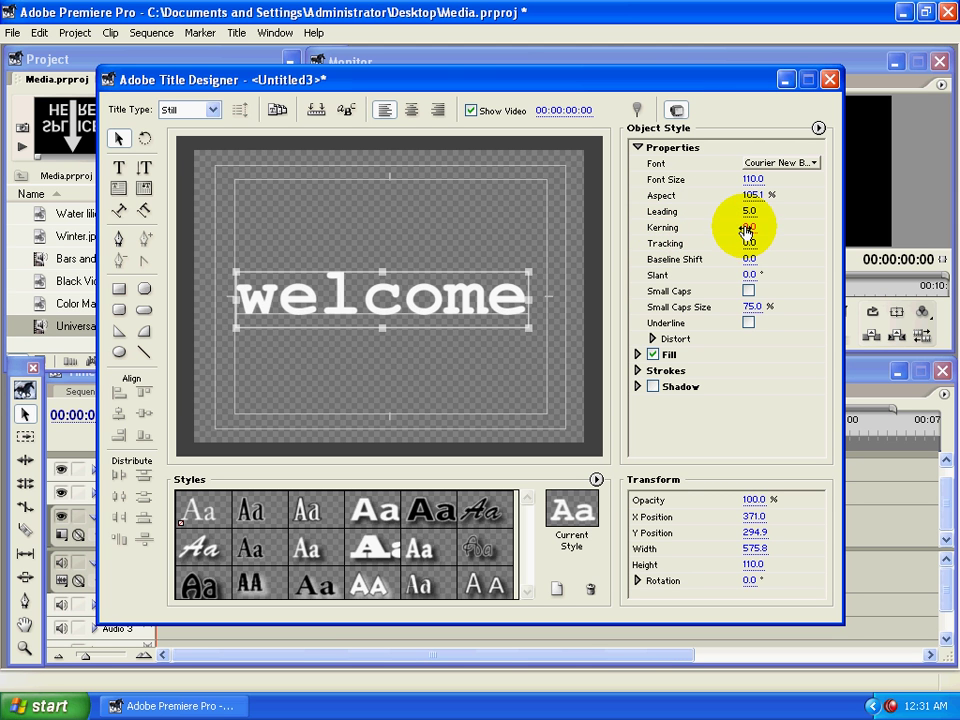
pyautogui.moveTo(748, 232)
pyautogui.mouseDown()
pyautogui.moveTo(768, 246)
pyautogui.moveTo(752, 245)
pyautogui.mouseUp()
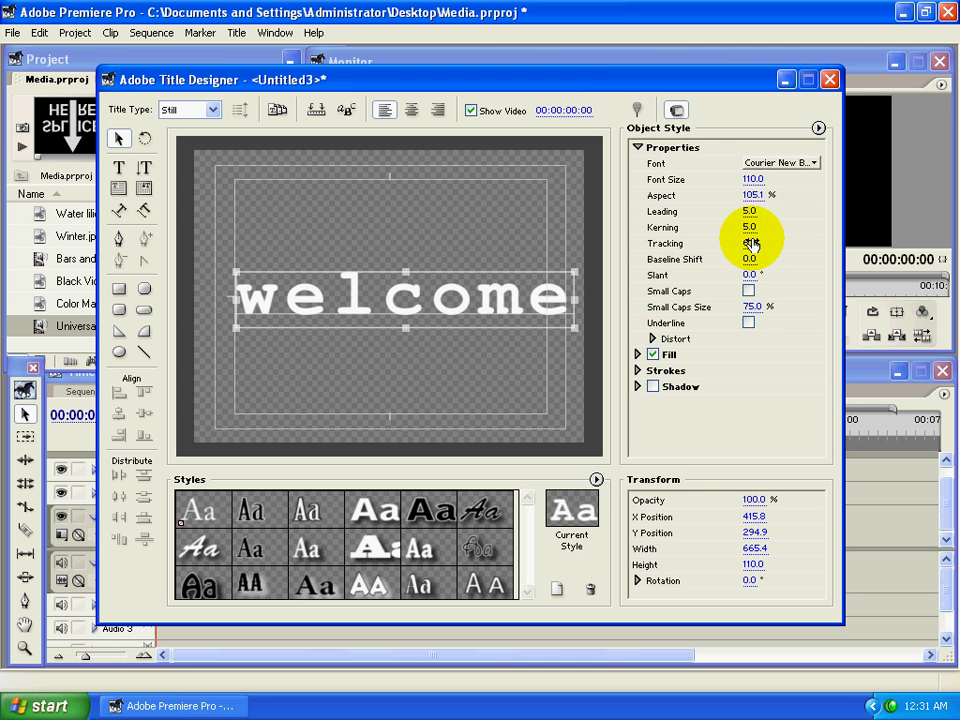
pyautogui.moveTo(752, 262); pyautogui.dragTo(749, 292)
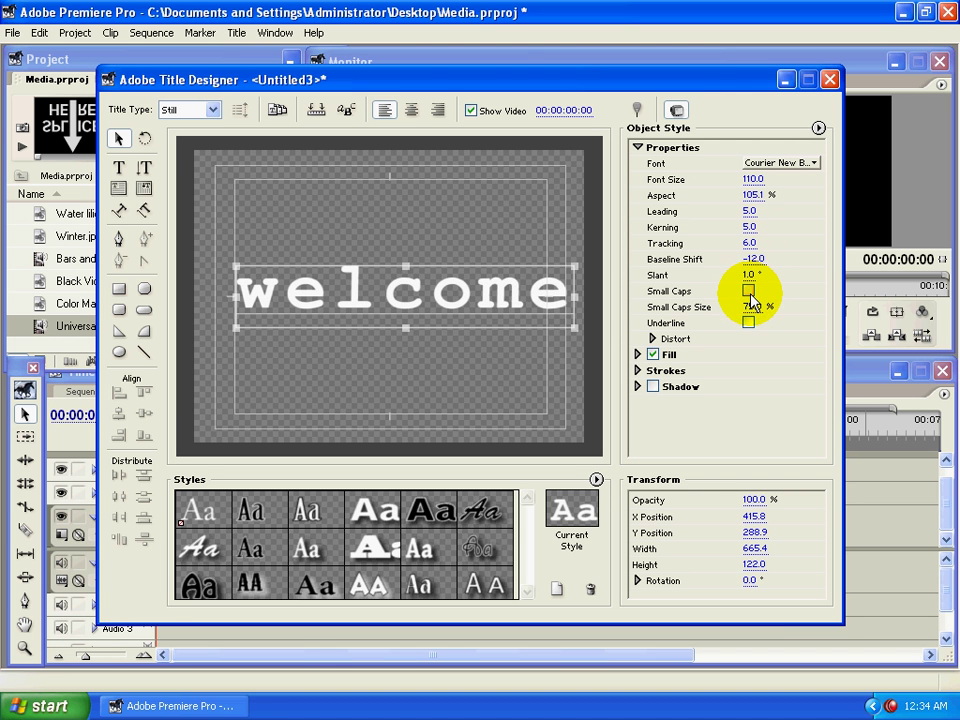
# Try Small Caps with a larger caps size and Underline, then turn both off again
pyautogui.click(748, 291)
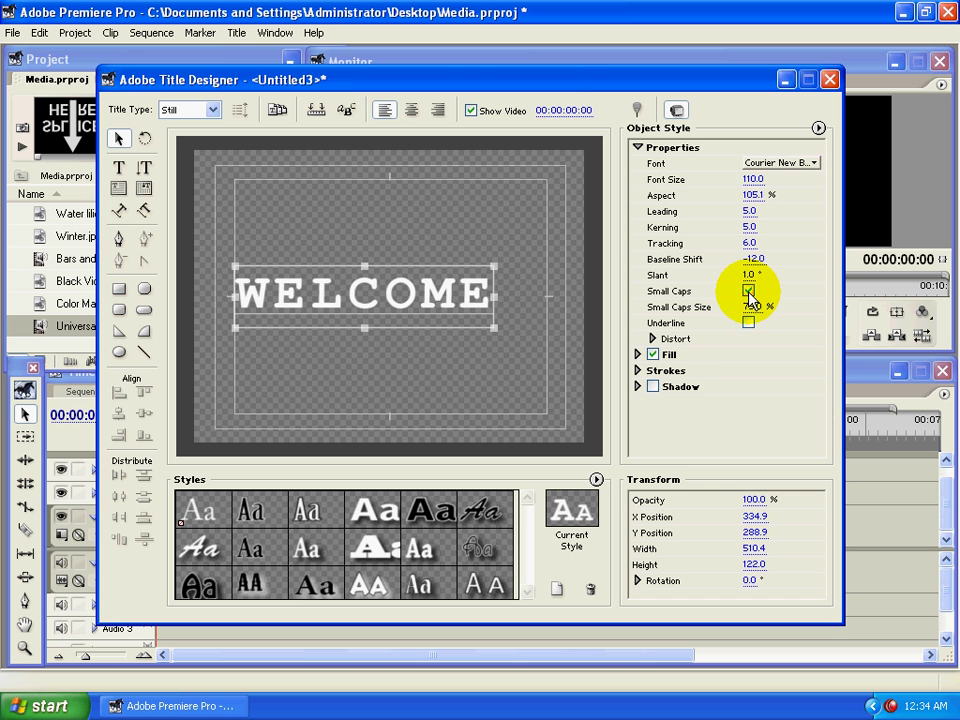
pyautogui.moveTo(750, 308); pyautogui.dragTo(762, 313)
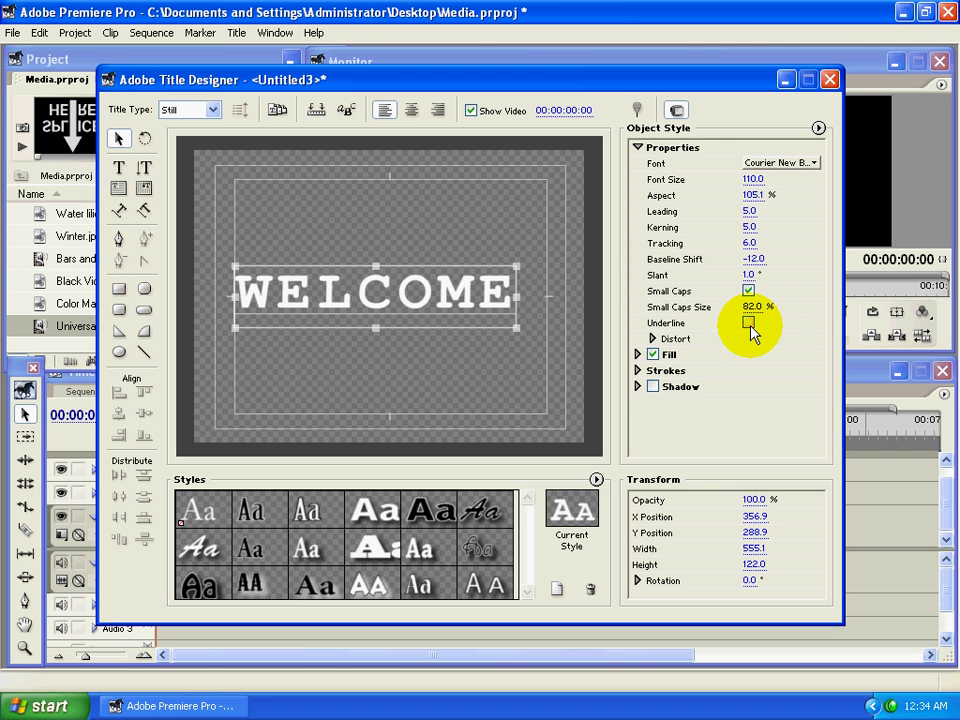
pyautogui.click(748, 323)
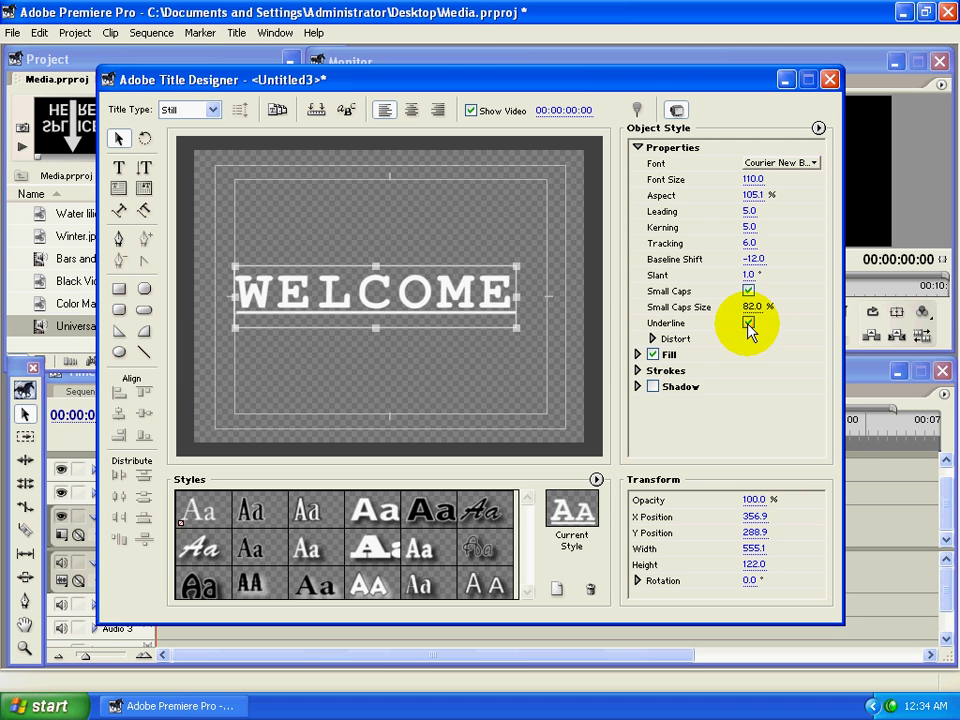
pyautogui.click(748, 323)
pyautogui.click(749, 291)
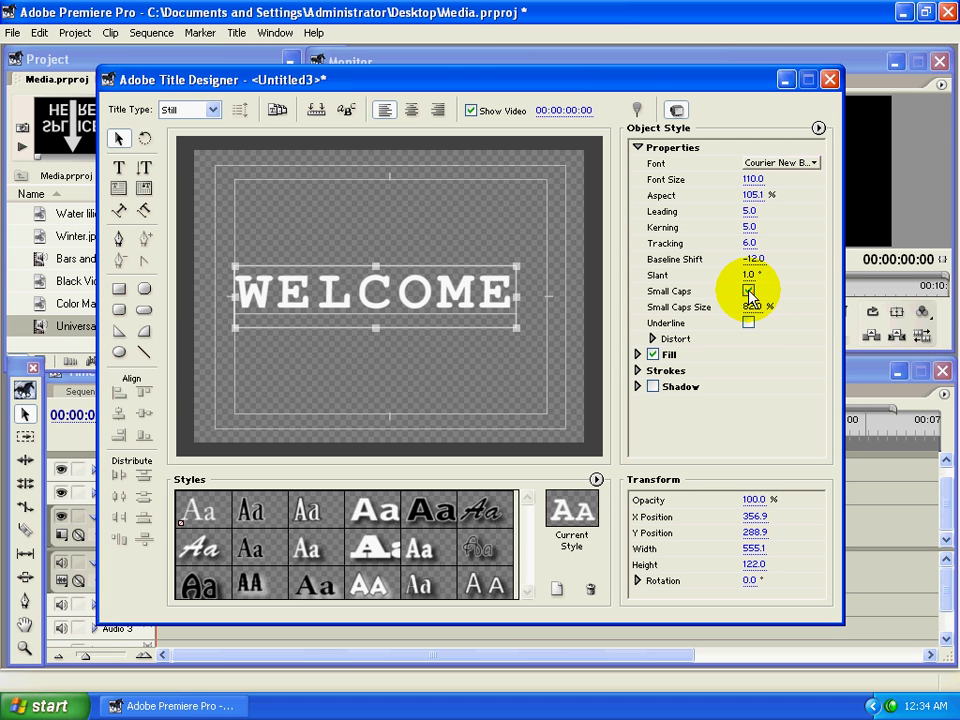
pyautogui.click(749, 291)
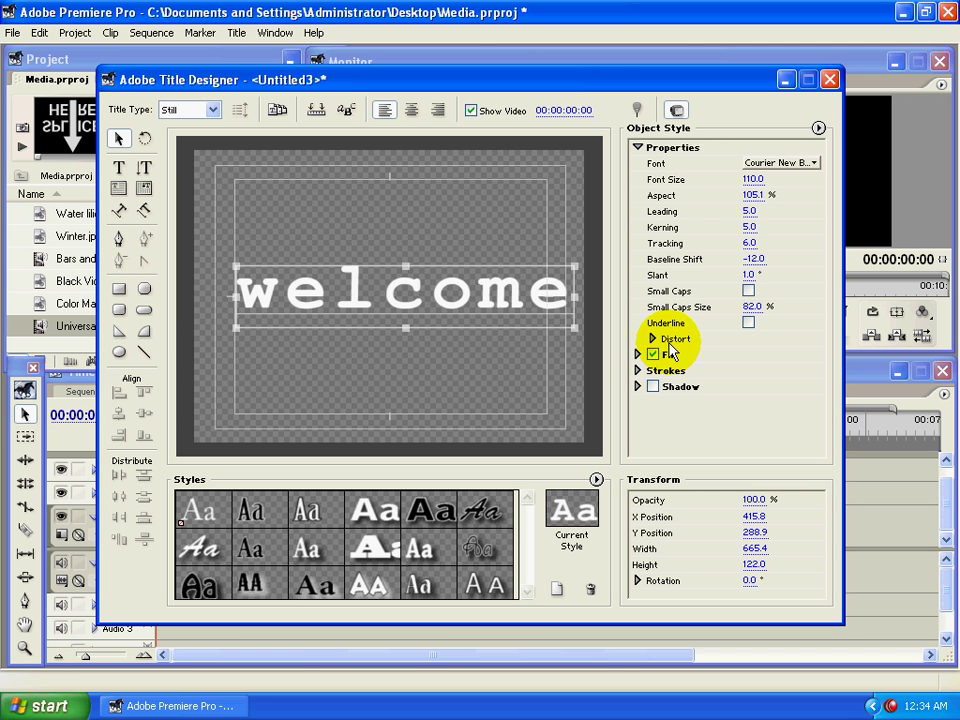
# Distort 'welcome' to 76% X and -11% Y, then raise it to X 406.5, Y 270.5
pyautogui.click(660, 339)
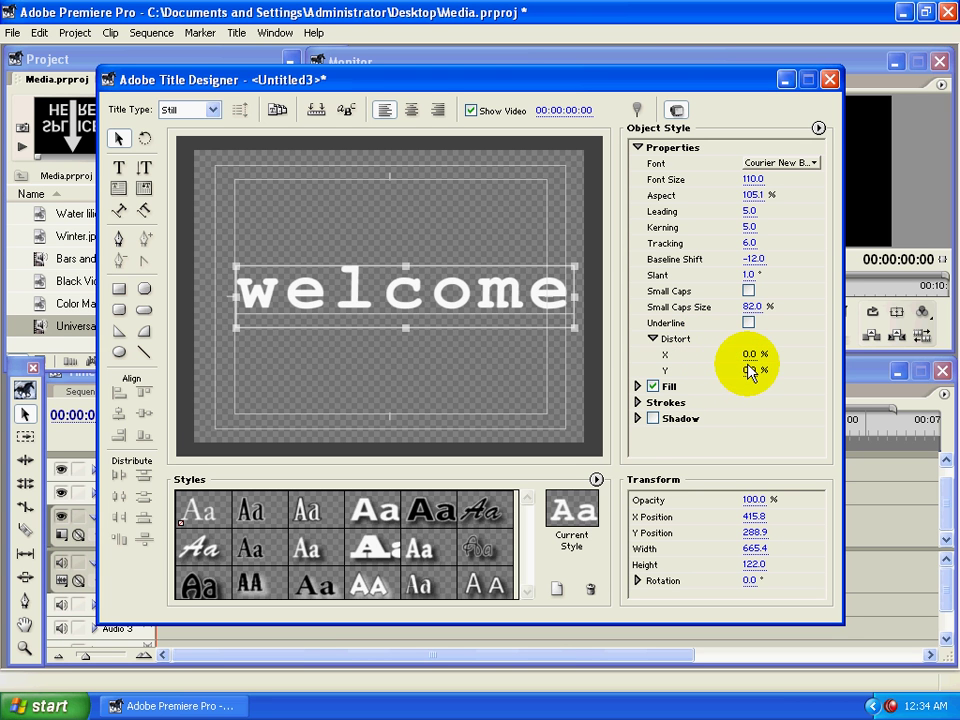
pyautogui.moveTo(750, 354)
pyautogui.mouseDown()
pyautogui.moveTo(777, 363)
pyautogui.moveTo(606, 366)
pyautogui.mouseUp()
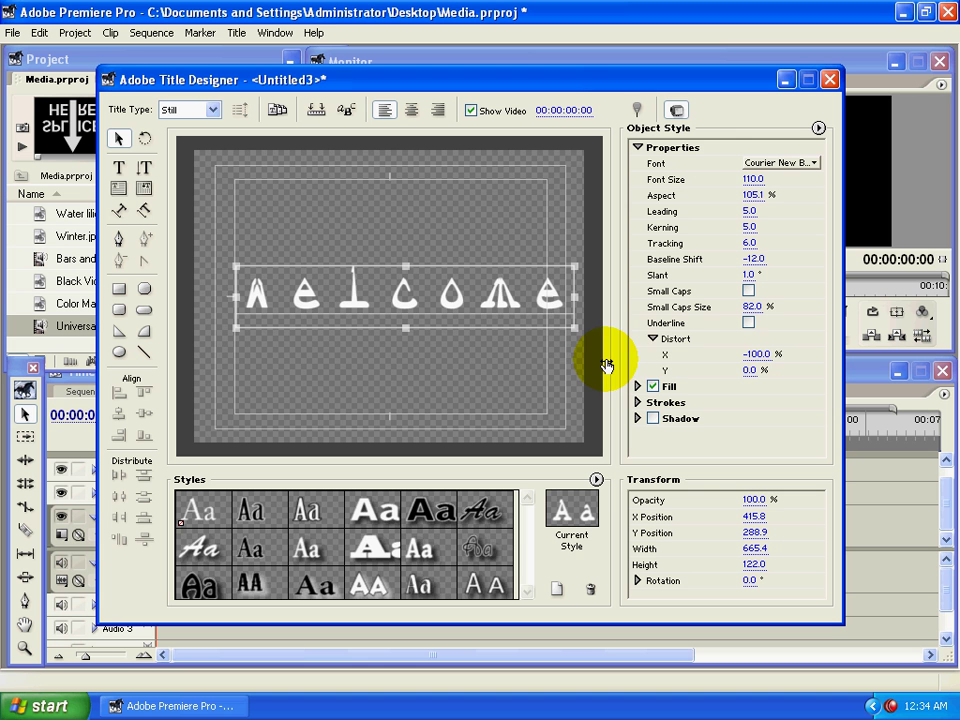
pyautogui.moveTo(606, 366); pyautogui.dragTo(773, 361)
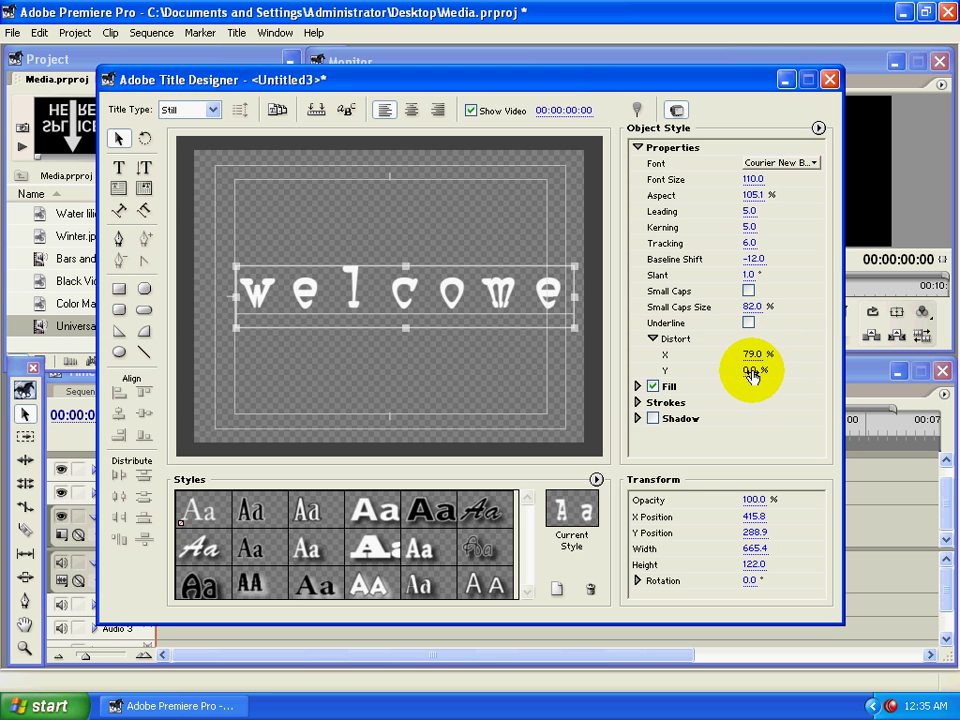
pyautogui.moveTo(756, 370)
pyautogui.mouseDown()
pyautogui.moveTo(778, 376)
pyautogui.moveTo(722, 377)
pyautogui.moveTo(742, 377)
pyautogui.mouseUp()
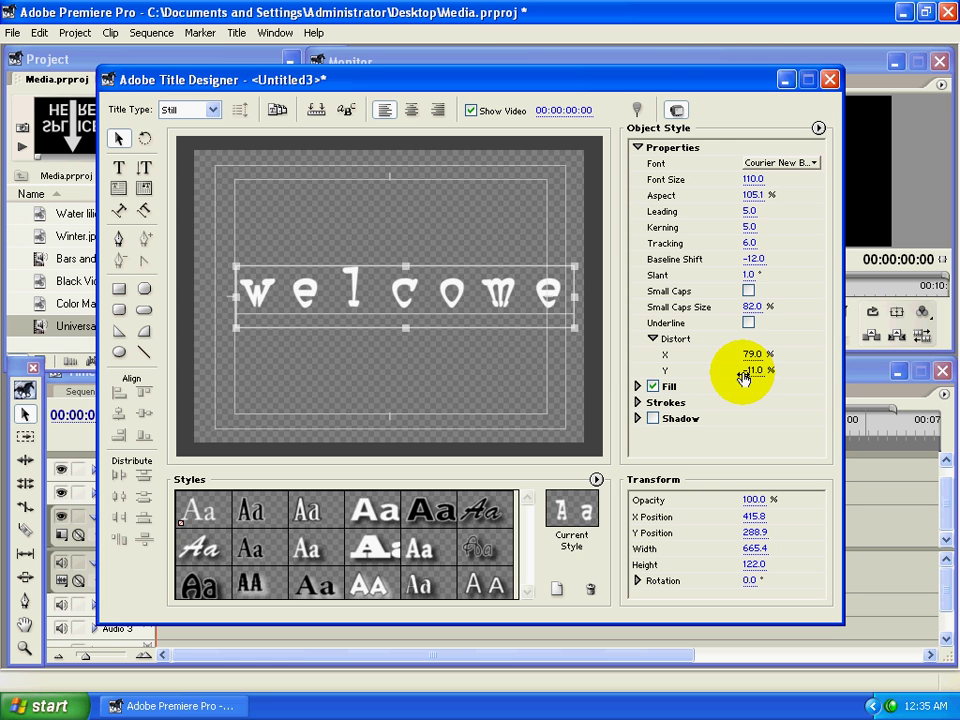
pyautogui.moveTo(752, 354); pyautogui.dragTo(742, 354)
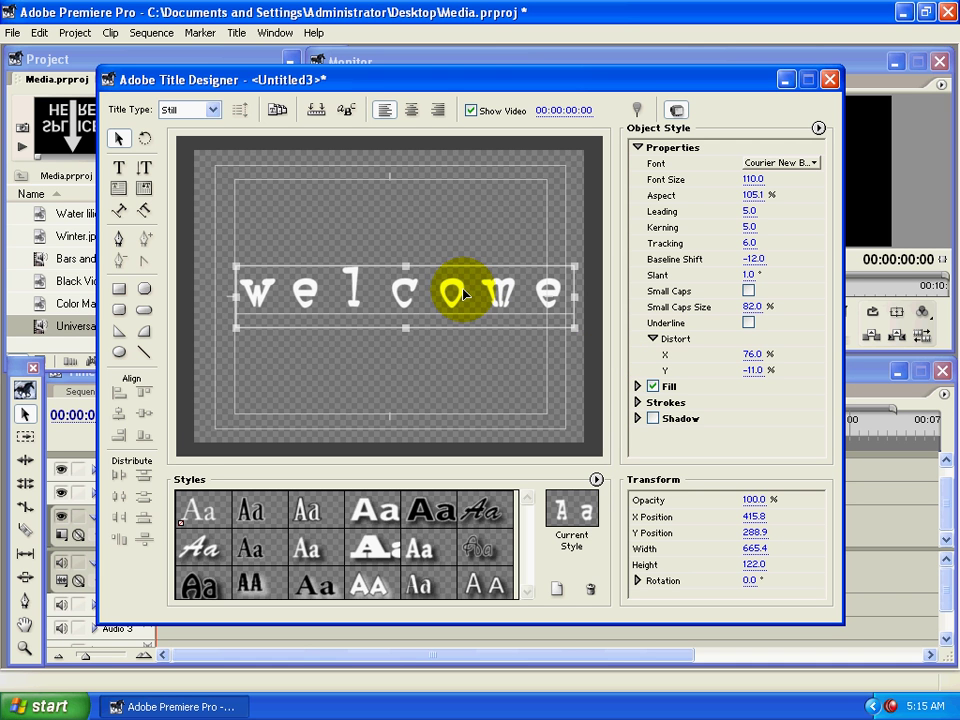
pyautogui.moveTo(458, 295); pyautogui.dragTo(453, 287)
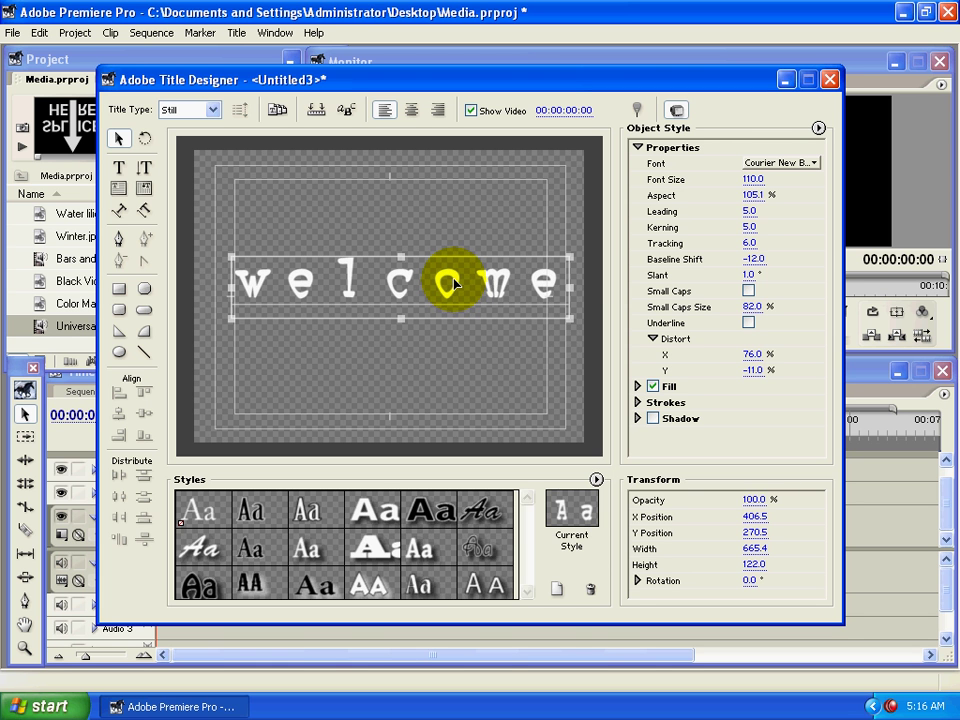
# Clear 'welcome', draw a 357.3 × 183.8 white rectangle upper-left, and open its Fill Type options
pyautogui.rightClick(453, 285)
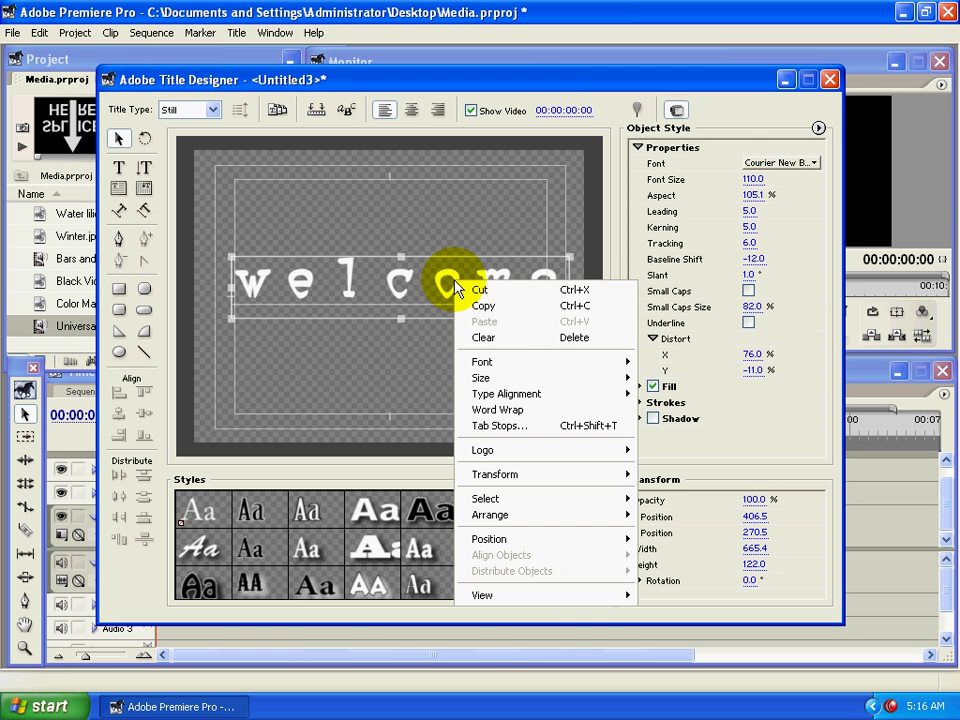
pyautogui.click(500, 340)
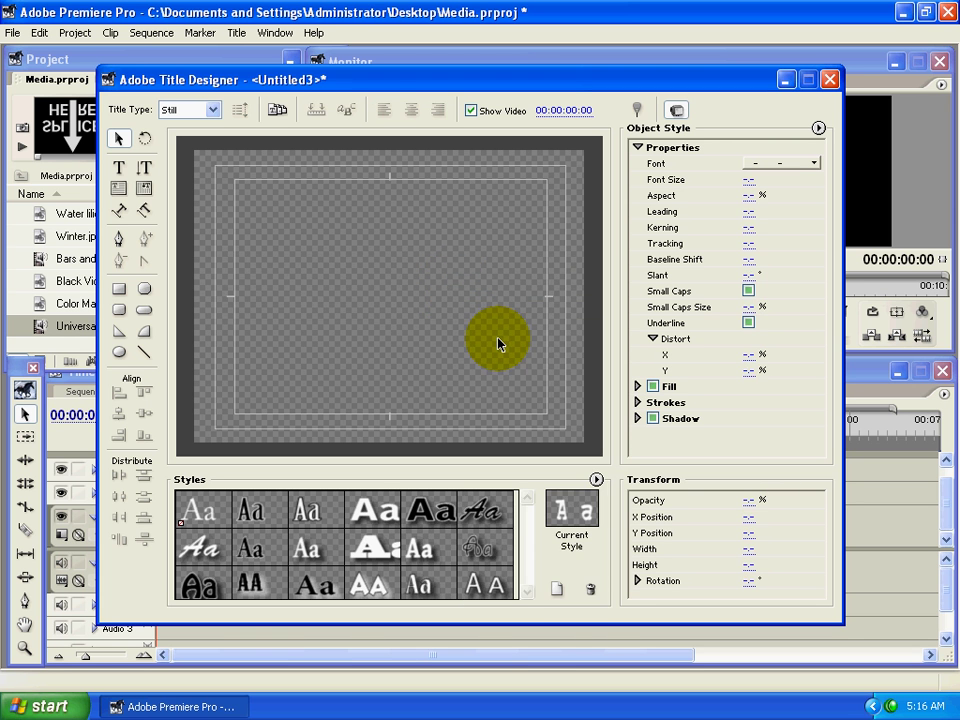
pyautogui.click(119, 290)
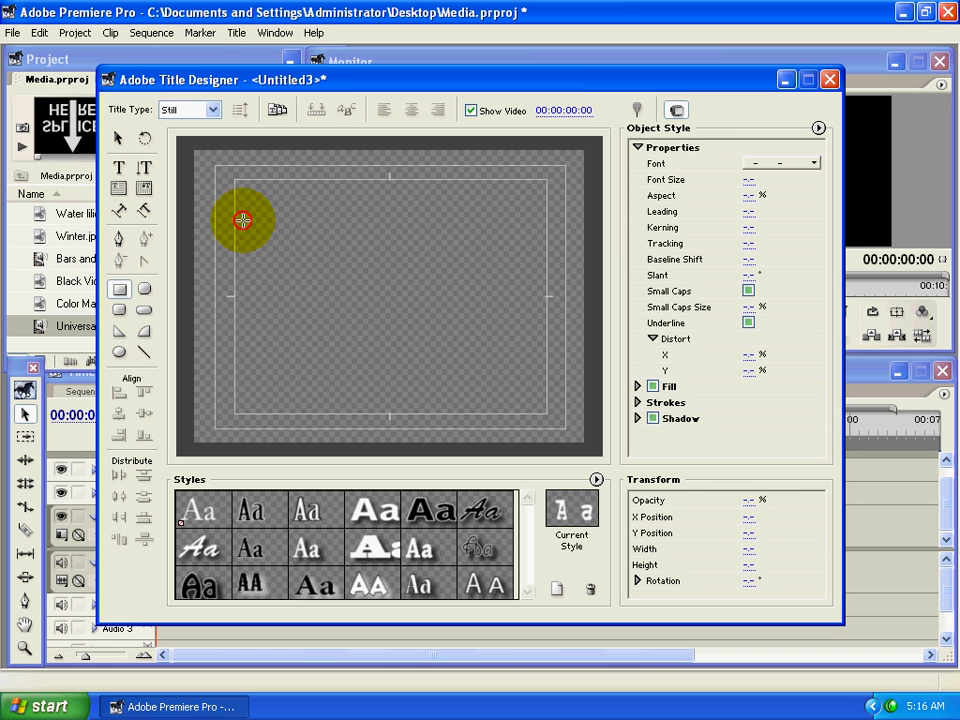
pyautogui.moveTo(242, 220); pyautogui.dragTo(424, 313)
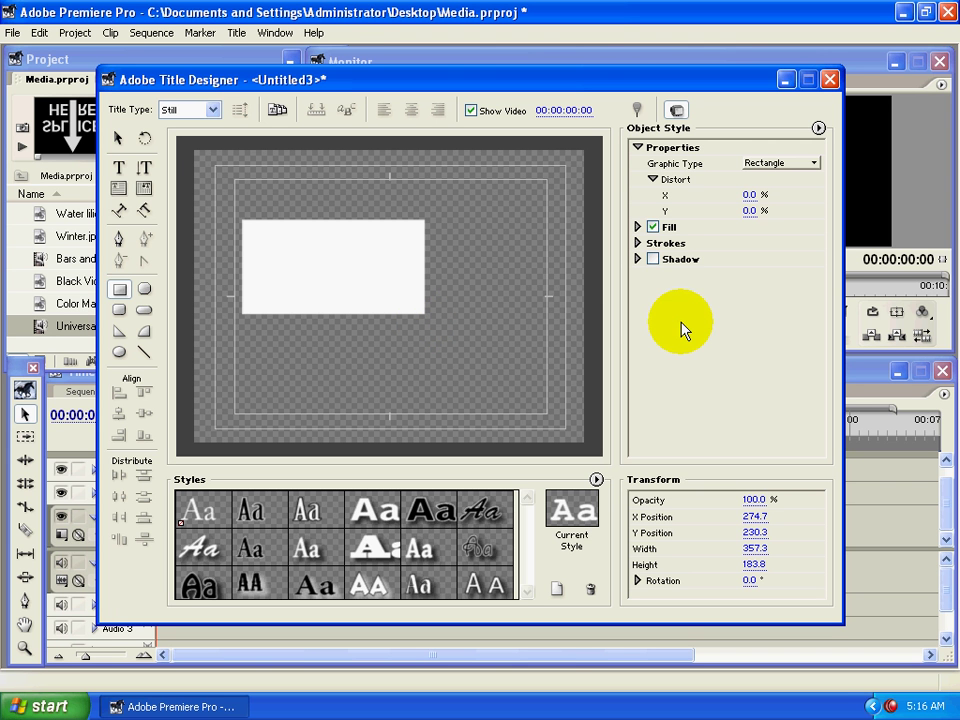
pyautogui.click(638, 228)
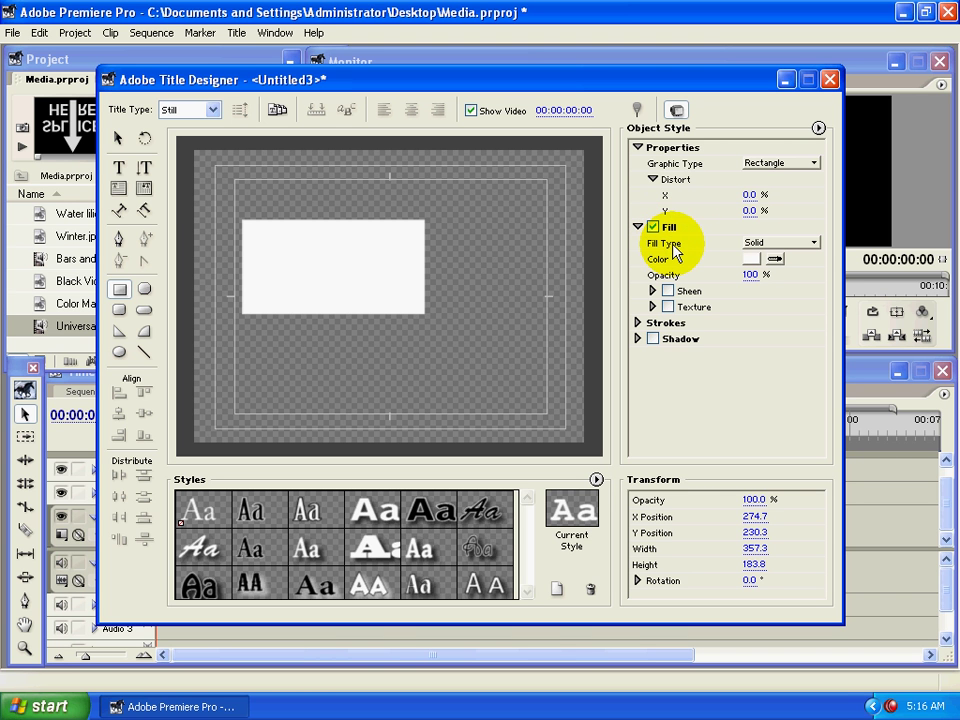
pyautogui.click(780, 250)
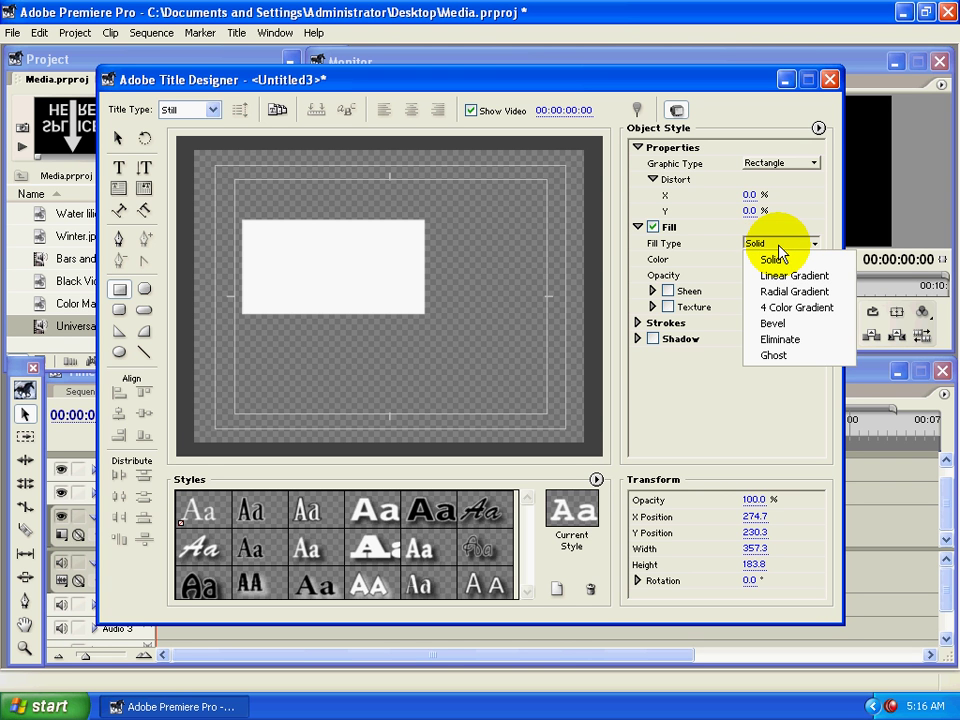
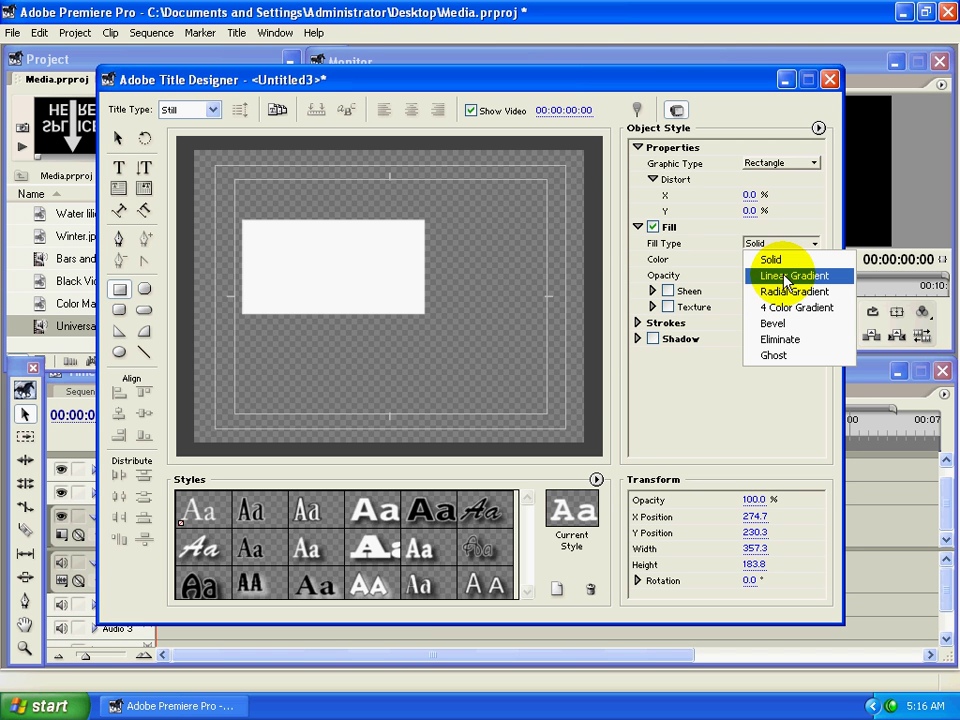
# Keep the rectangle's fill Solid and change its colour to blue #1962E0
pyautogui.click(783, 259)
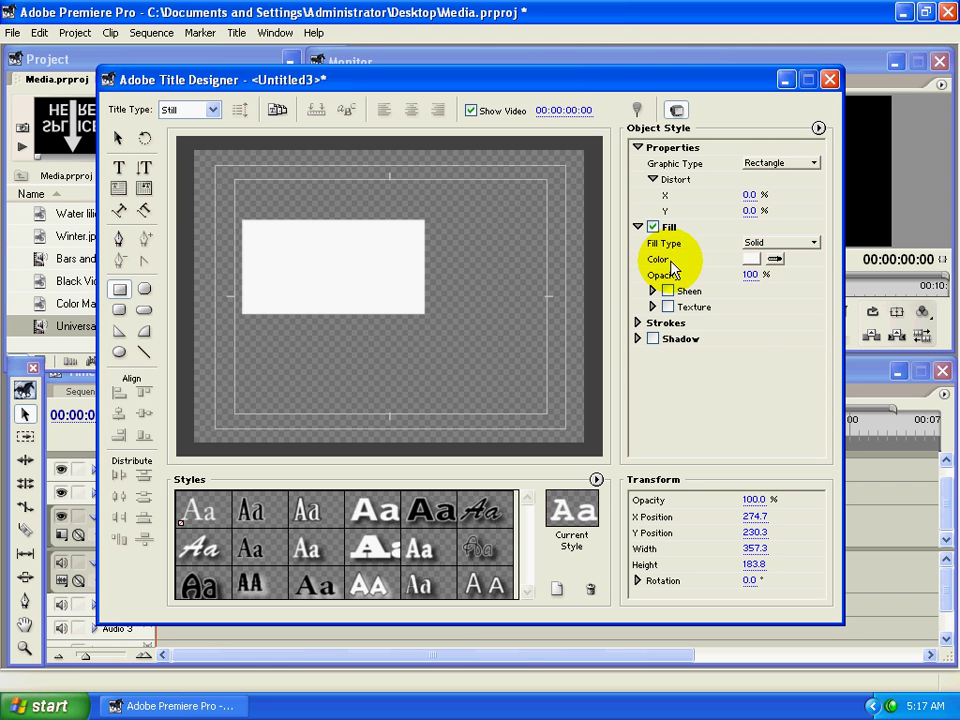
pyautogui.click(753, 263)
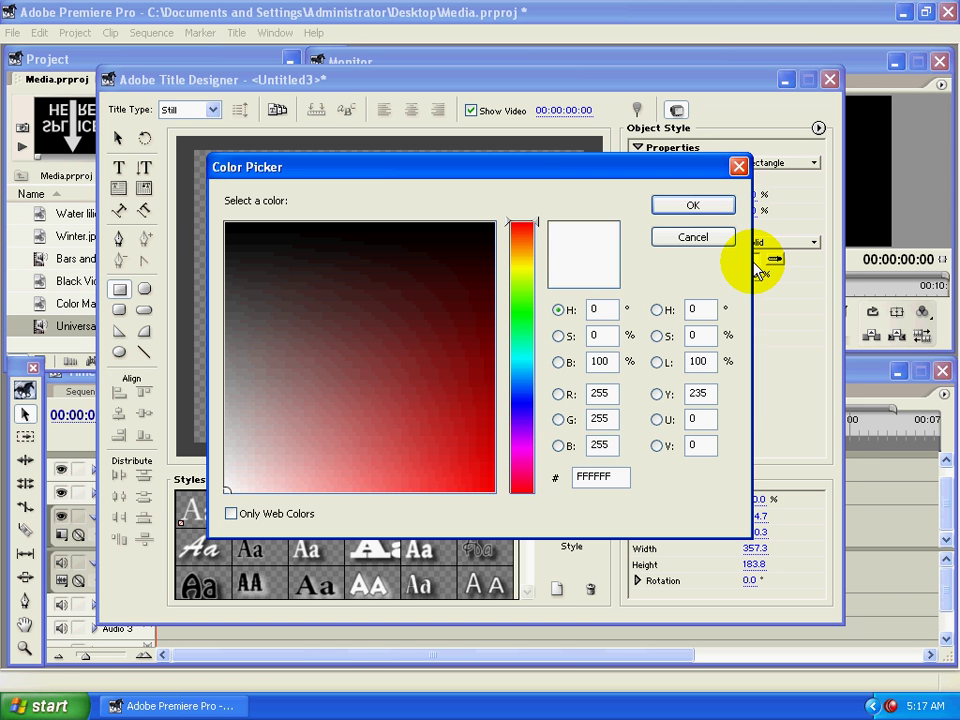
pyautogui.click(523, 281)
pyautogui.moveTo(527, 288); pyautogui.dragTo(521, 387)
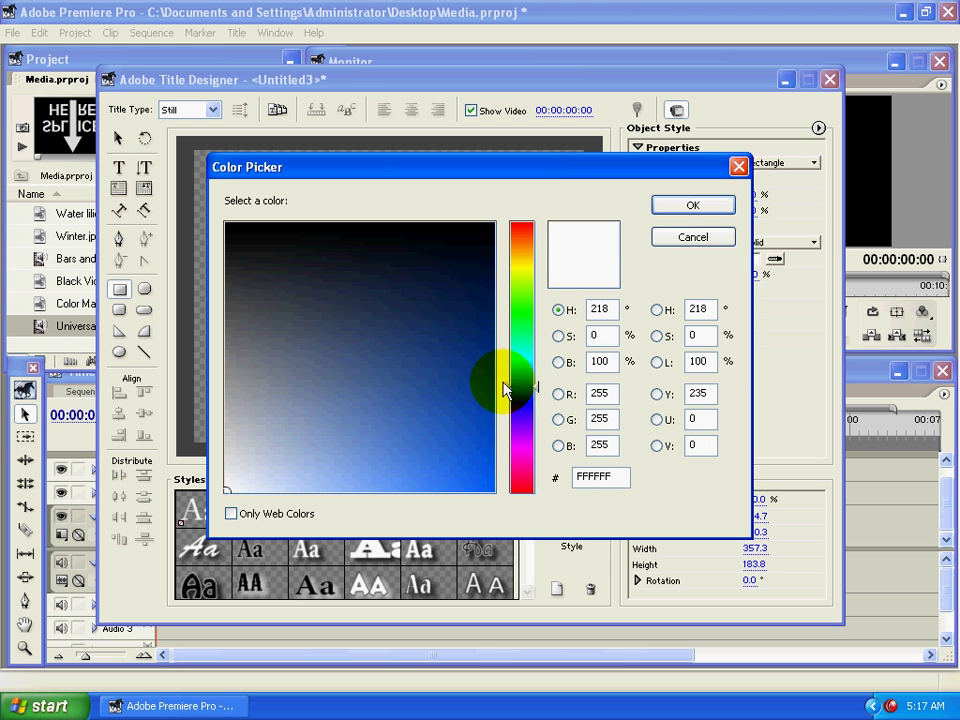
pyautogui.click(463, 452)
pyautogui.moveTo(463, 452); pyautogui.dragTo(465, 462)
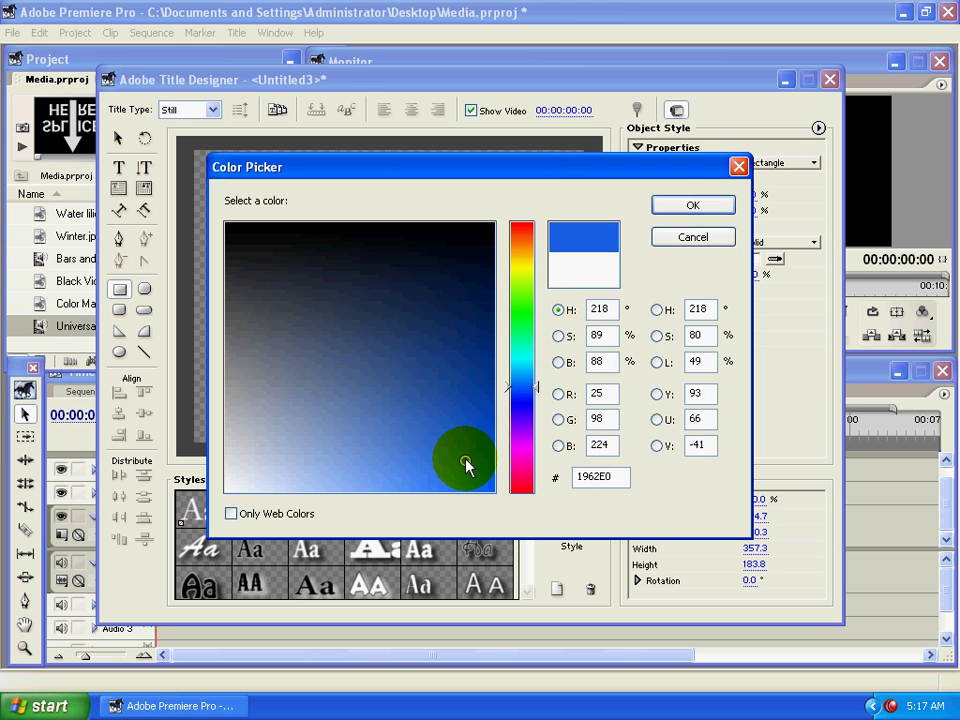
pyautogui.click(670, 208)
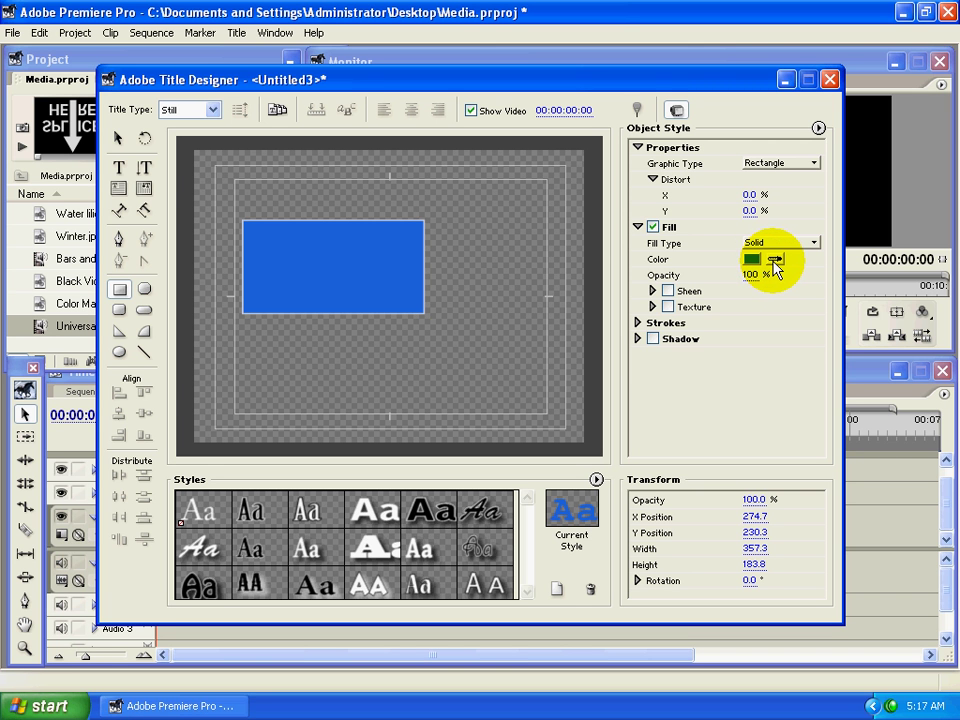
# Sample a deeper blue fill colour from the screen with the eyedropper
pyautogui.moveTo(775, 262)
pyautogui.mouseDown()
pyautogui.moveTo(400, 92)
pyautogui.moveTo(424, 314)
pyautogui.moveTo(255, 82)
pyautogui.mouseUp()
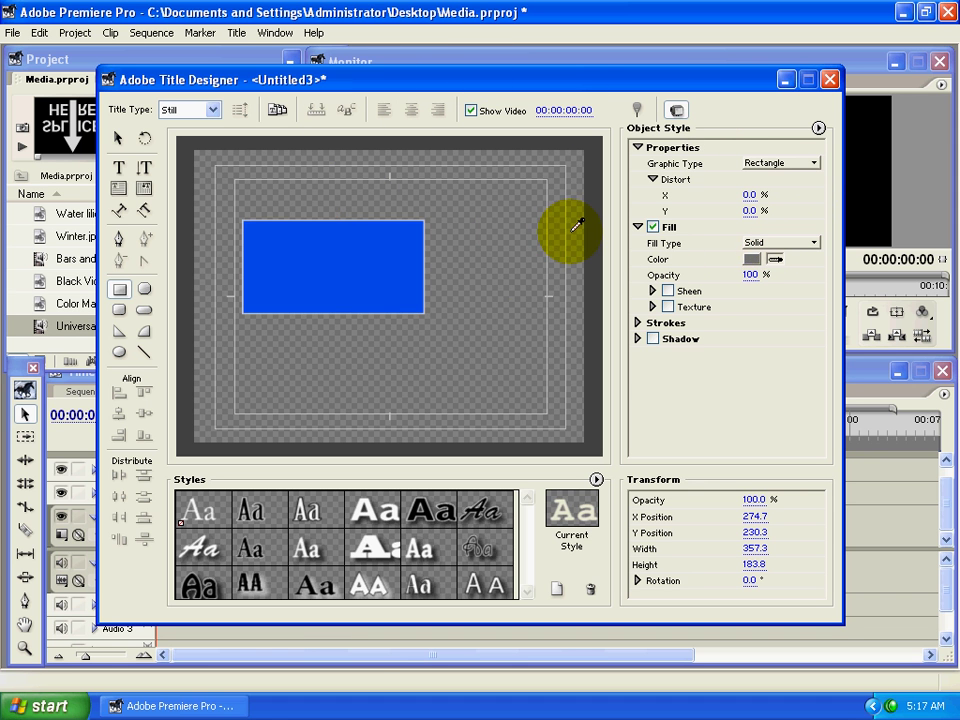
pyautogui.moveTo(555, 330)
pyautogui.mouseDown()
pyautogui.moveTo(455, 343)
pyautogui.moveTo(560, 197)
pyautogui.moveTo(533, 217)
pyautogui.moveTo(449, 474)
pyautogui.mouseUp()
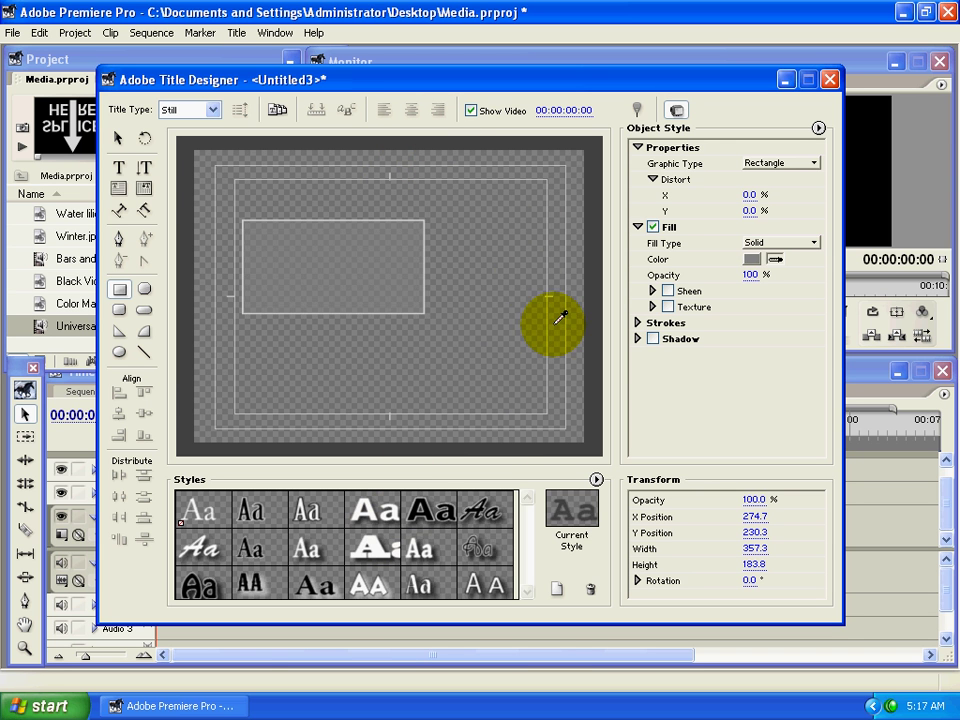
pyautogui.moveTo(449, 474)
pyautogui.mouseDown()
pyautogui.moveTo(465, 205)
pyautogui.moveTo(357, 72)
pyautogui.mouseUp()
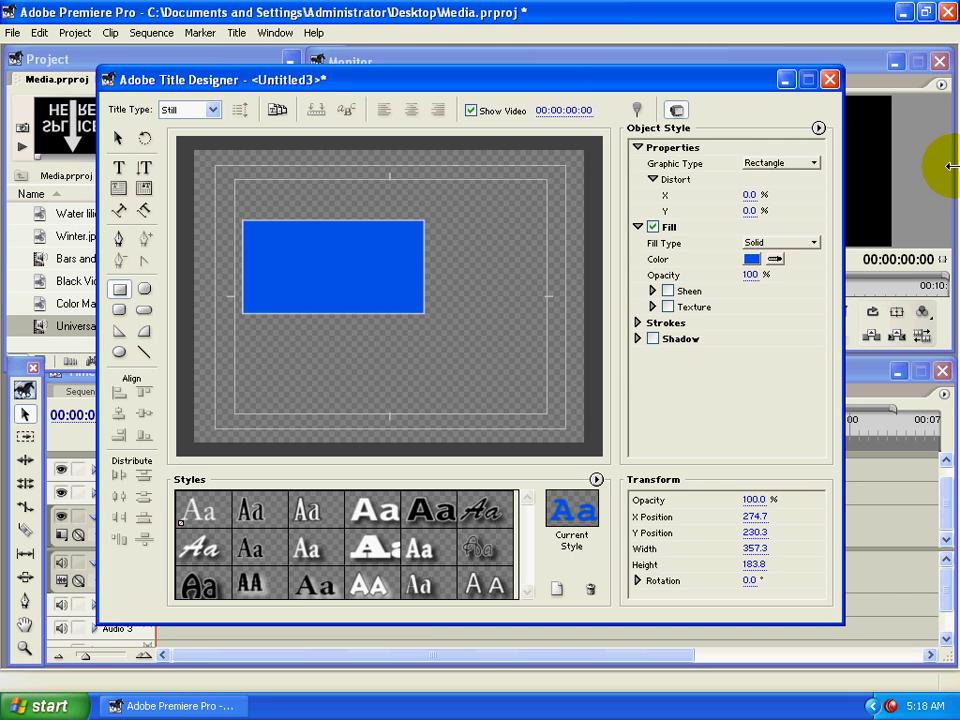
# Try a 62% fill opacity, then scrub it back to 100%
pyautogui.click(750, 275)
pyautogui.write('62')
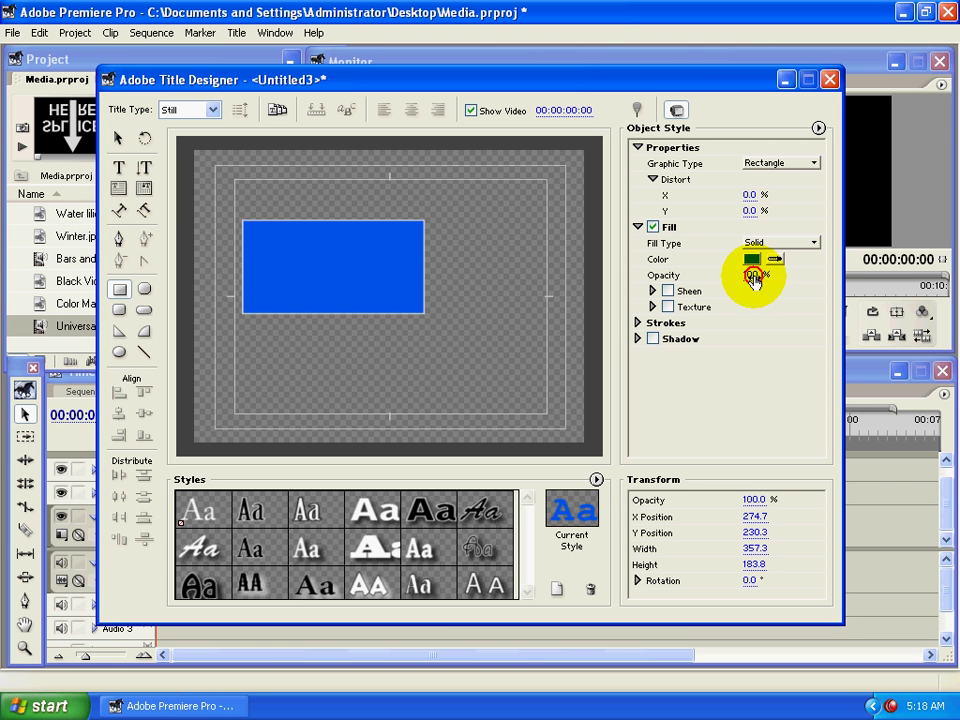
pyautogui.press('Return')
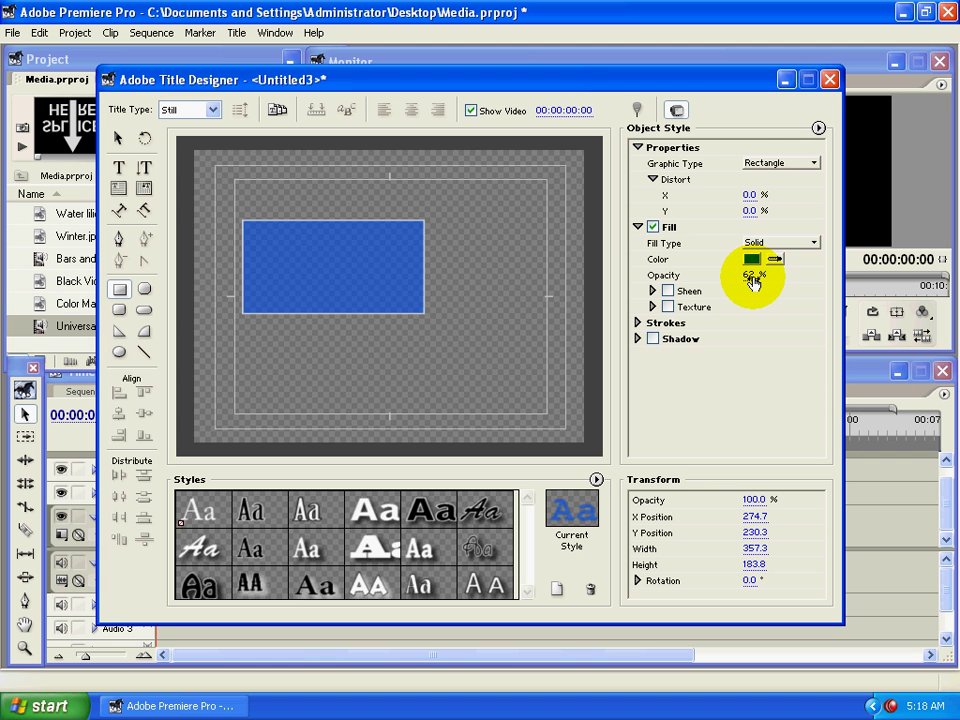
pyautogui.moveTo(752, 283)
pyautogui.mouseDown()
pyautogui.moveTo(740, 282)
pyautogui.moveTo(895, 290)
pyautogui.mouseUp()
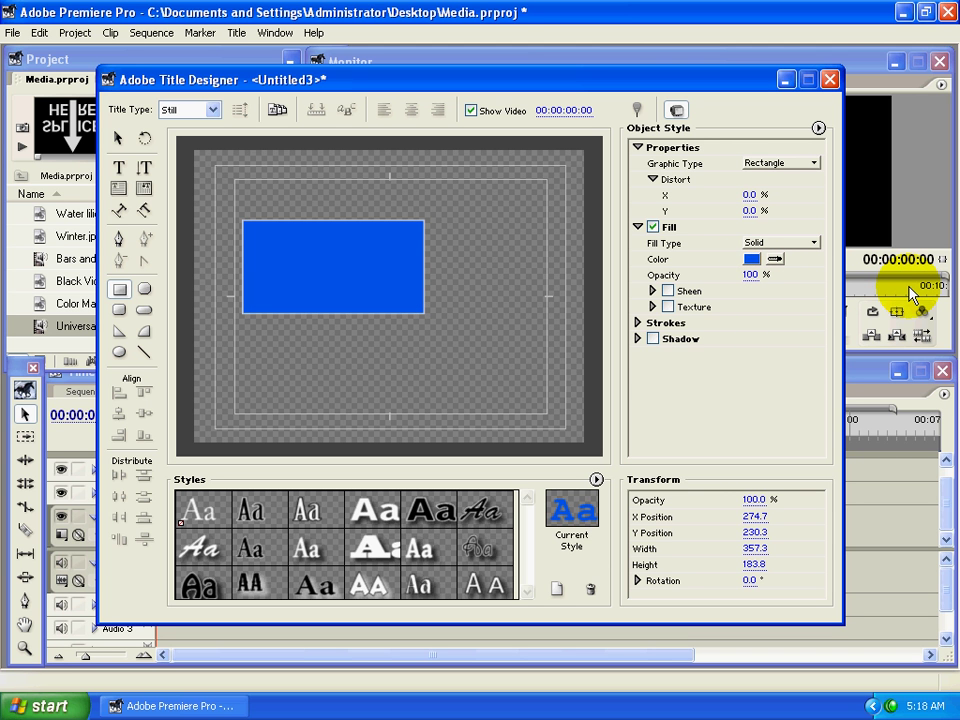
# Switch the fill to Linear Gradient, swap the stops, and make the top stop green
pyautogui.click(780, 245)
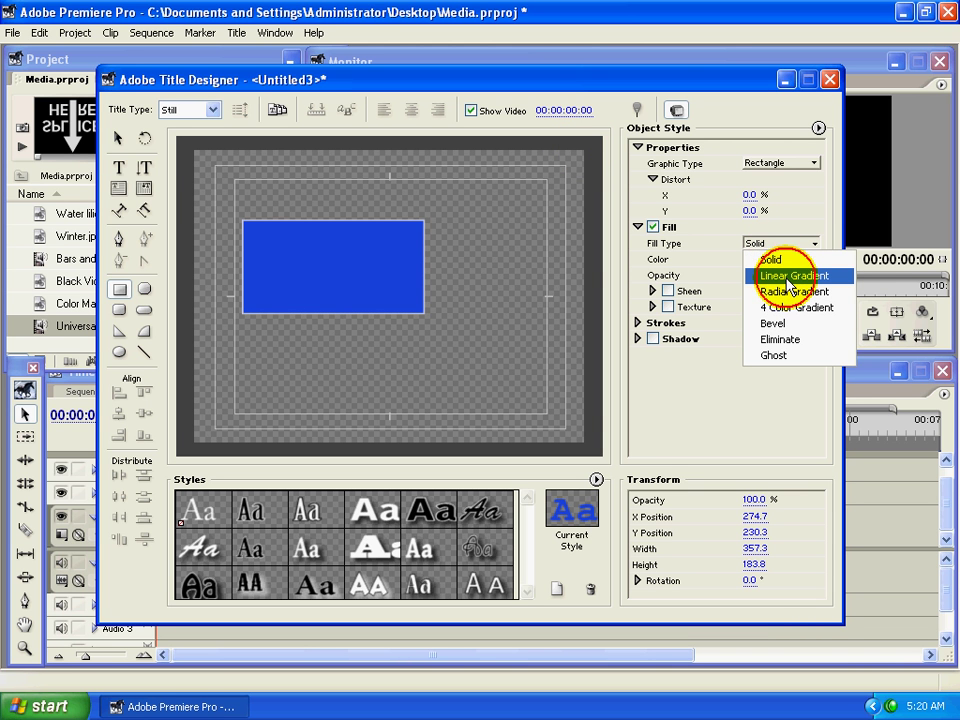
pyautogui.click(789, 276)
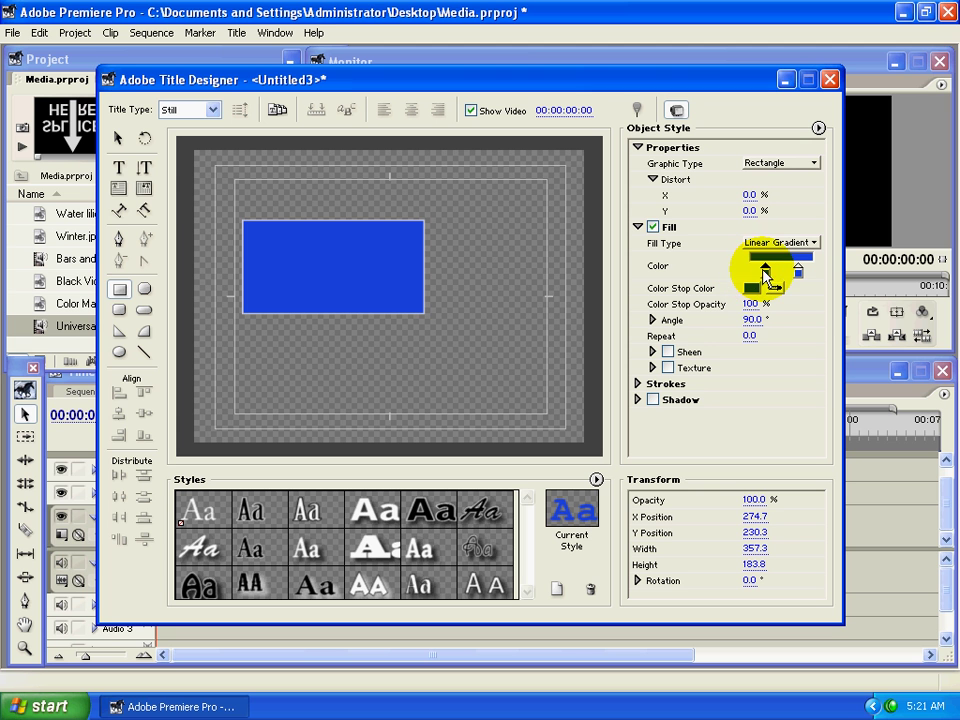
pyautogui.moveTo(797, 277); pyautogui.dragTo(768, 281)
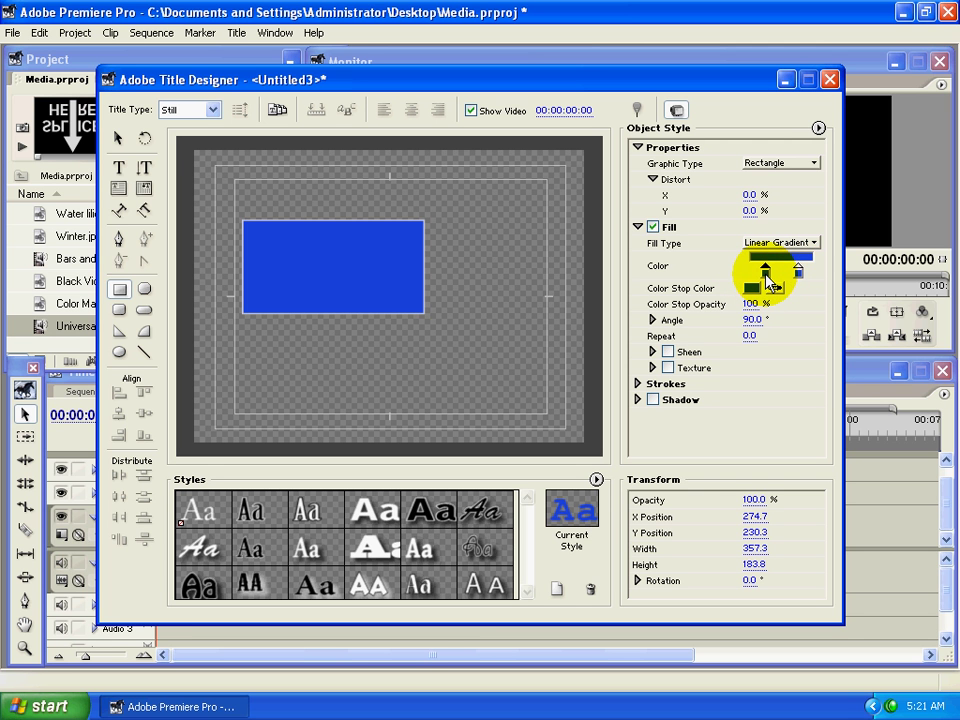
pyautogui.doubleClick(765, 279)
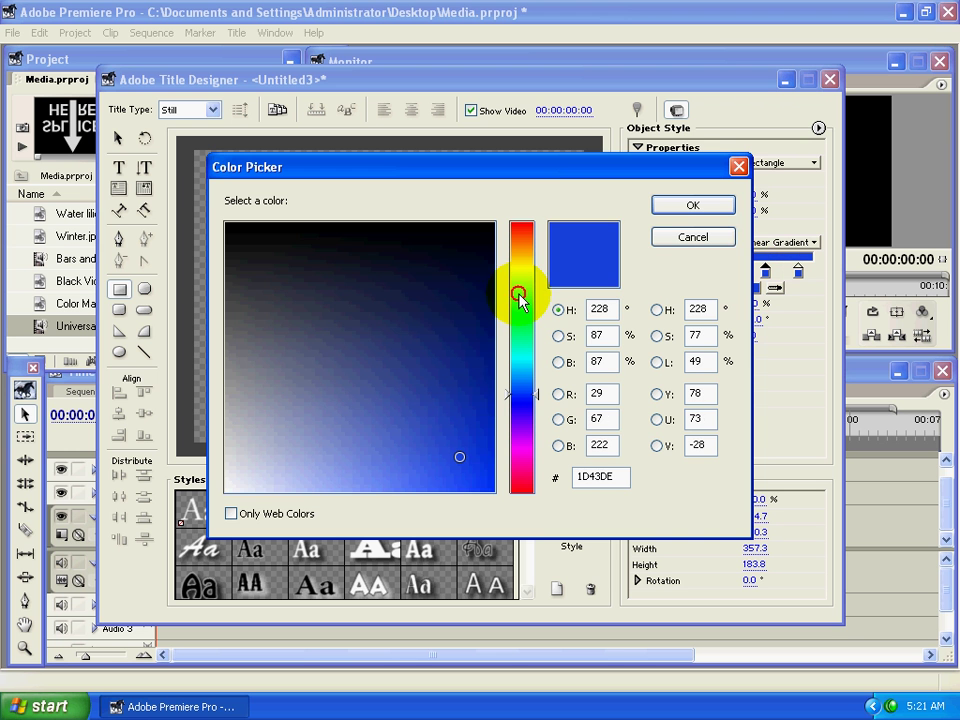
pyautogui.click(520, 298)
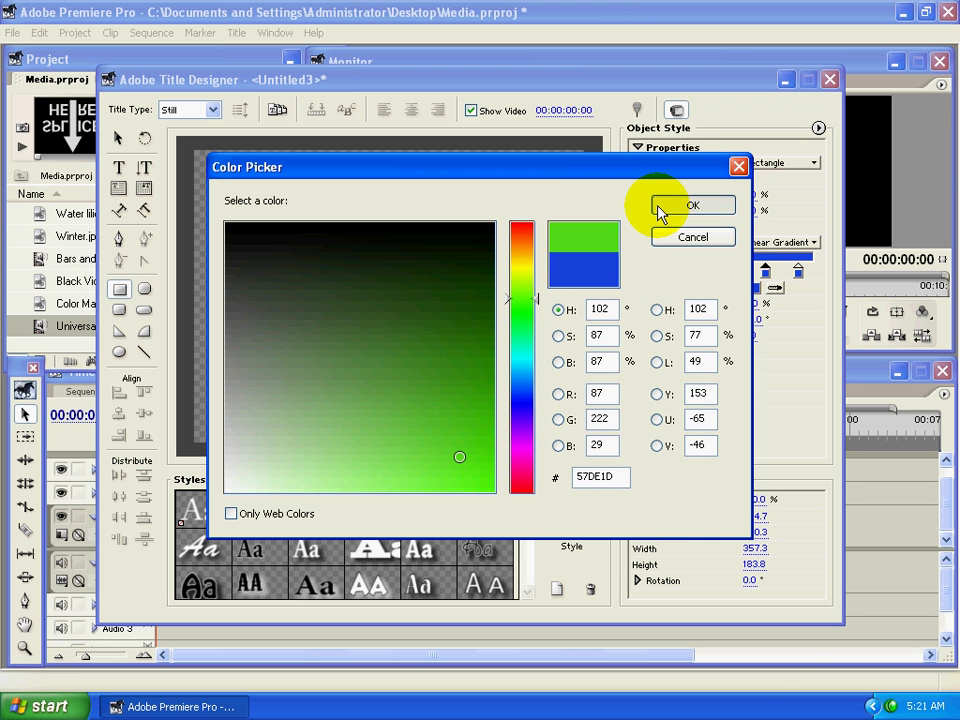
pyautogui.click(690, 206)
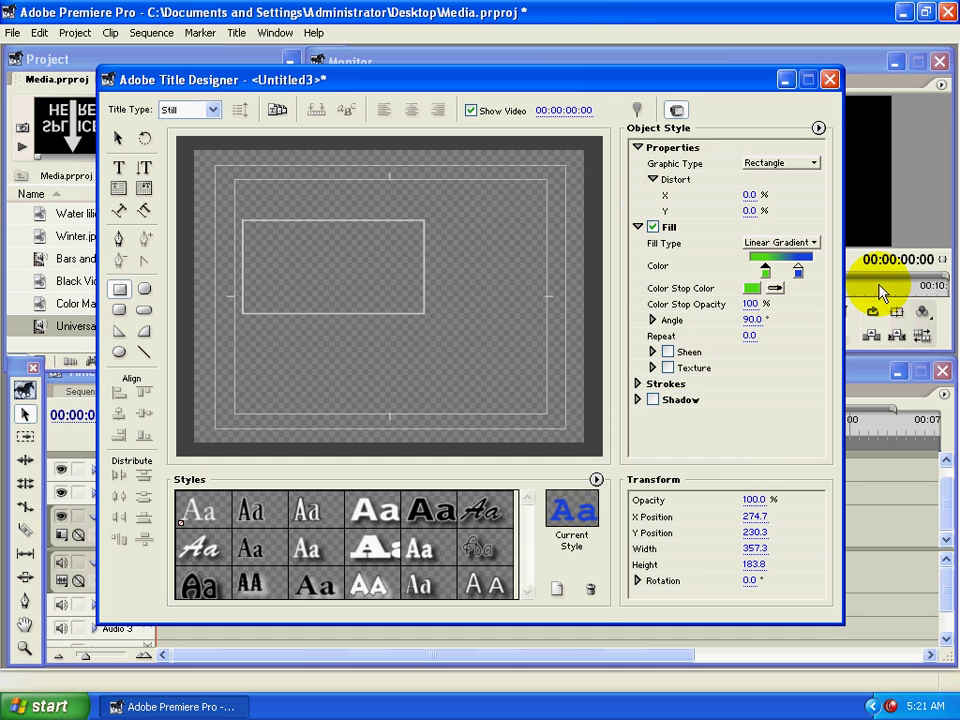
# Set the second gradient stop to yellow, testing its opacity before restoring it to full
pyautogui.click(798, 273)
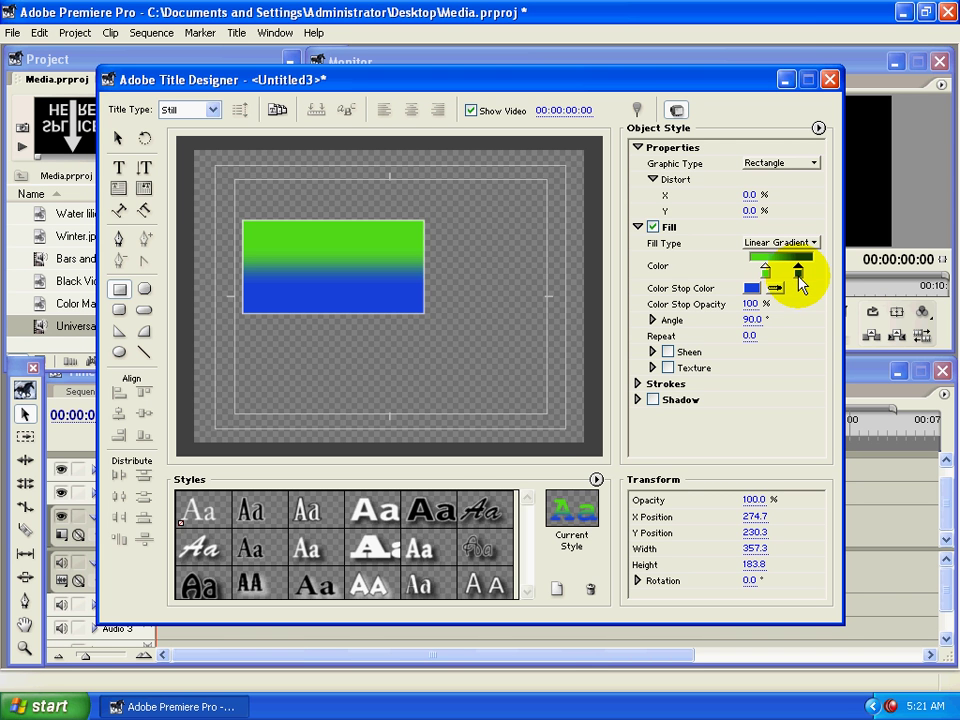
pyautogui.doubleClick(798, 273)
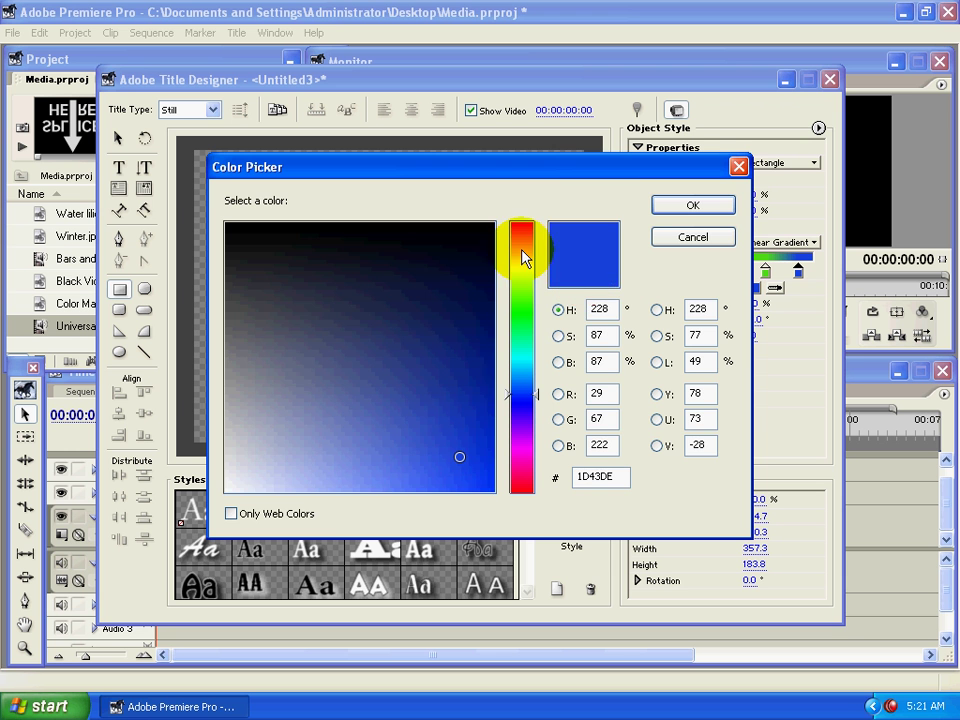
pyautogui.click(522, 266)
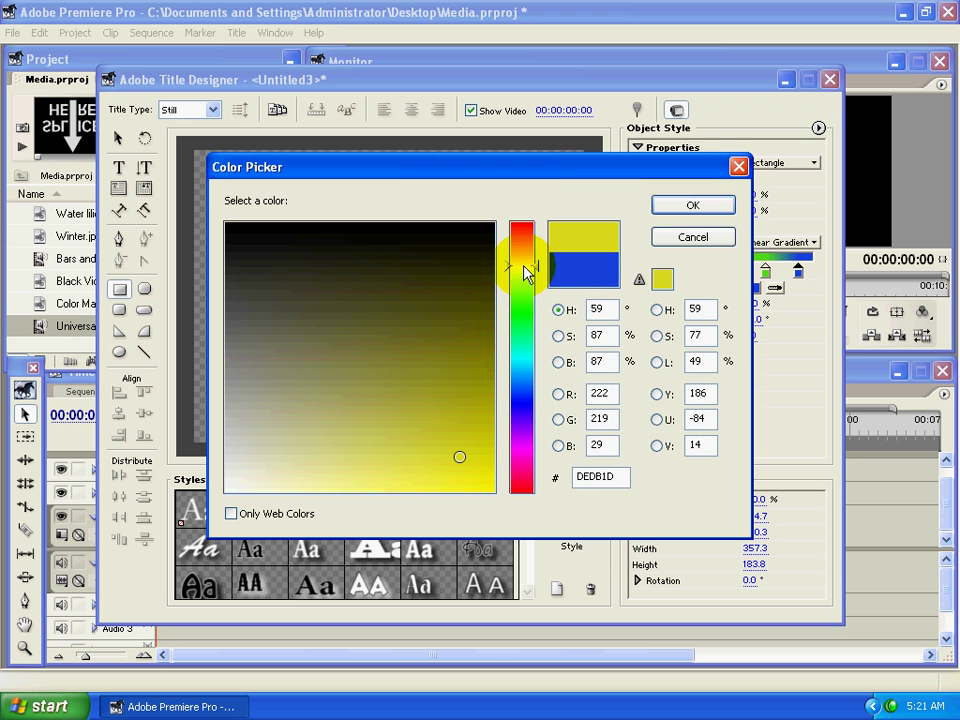
pyautogui.click(711, 210)
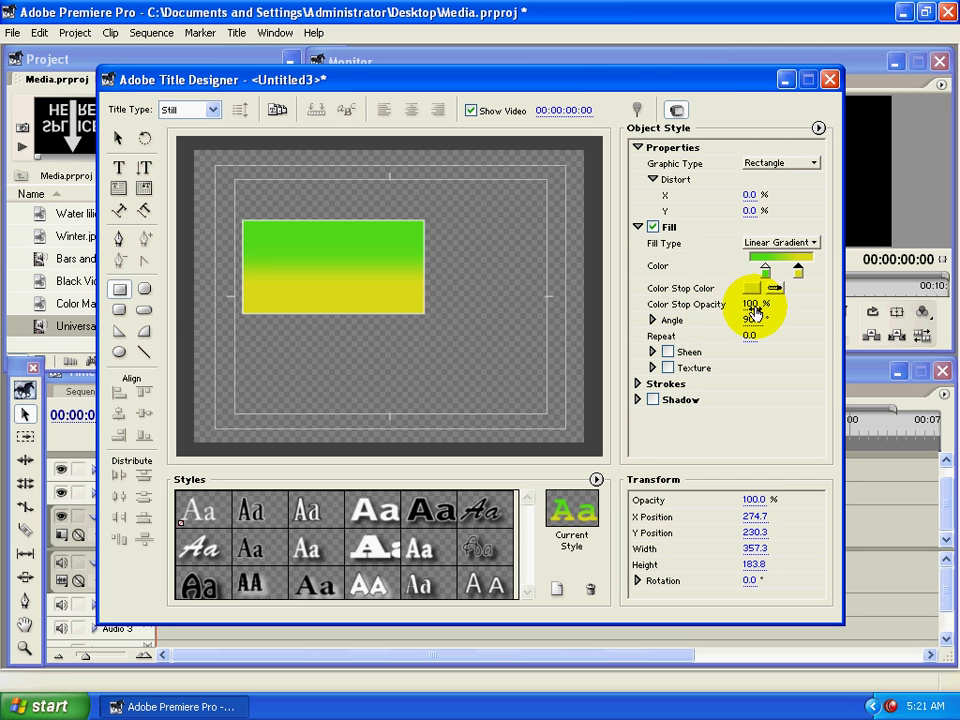
pyautogui.moveTo(754, 312); pyautogui.dragTo(724, 314)
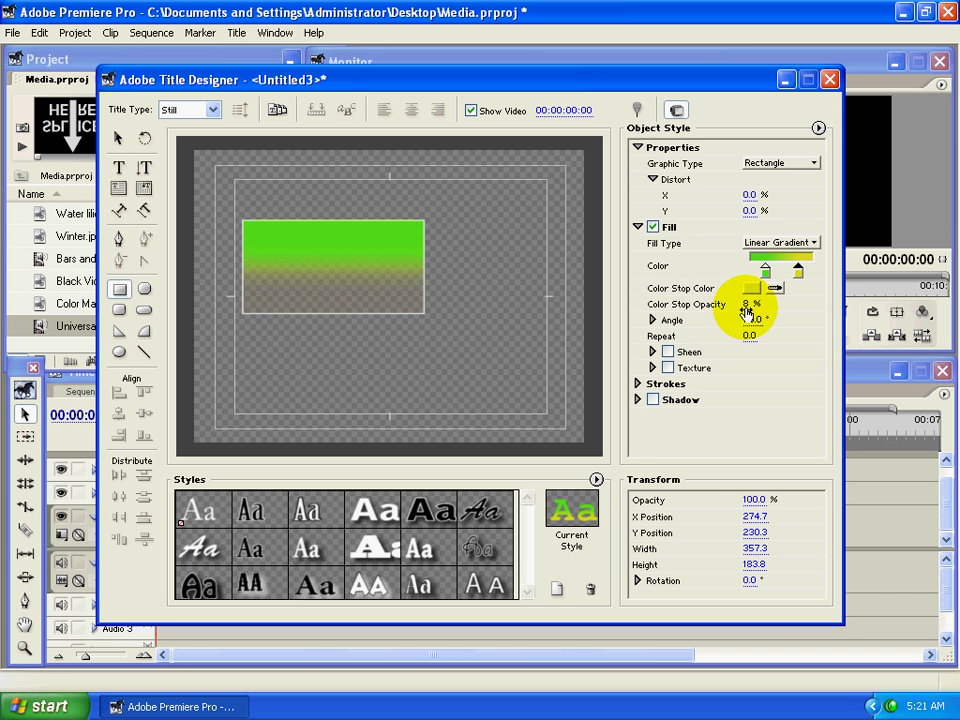
pyautogui.moveTo(746, 313); pyautogui.dragTo(822, 313)
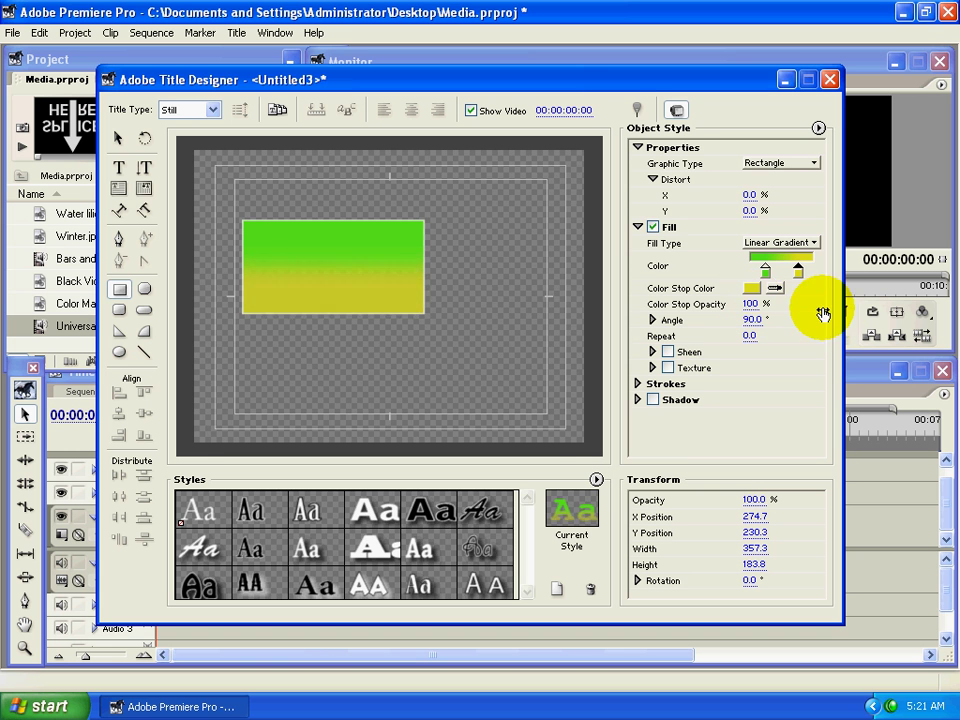
# Change the yellow gradient stop to a vivid magenta (F207EE)
pyautogui.click(799, 272)
pyautogui.doubleClick(799, 272)
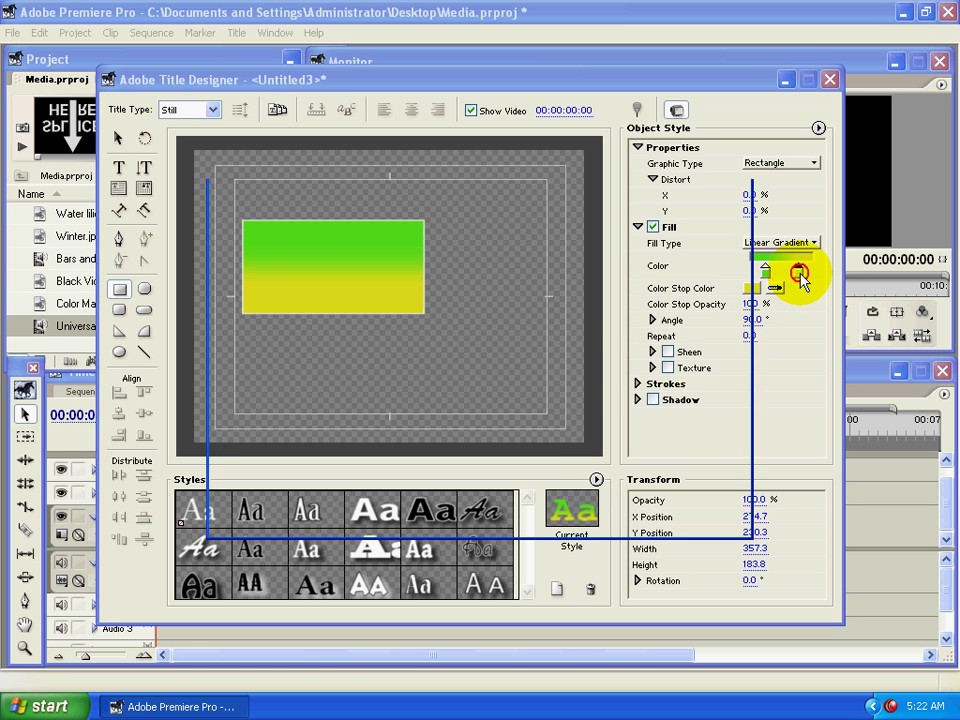
pyautogui.click(522, 300)
pyautogui.moveTo(520, 377); pyautogui.dragTo(518, 225)
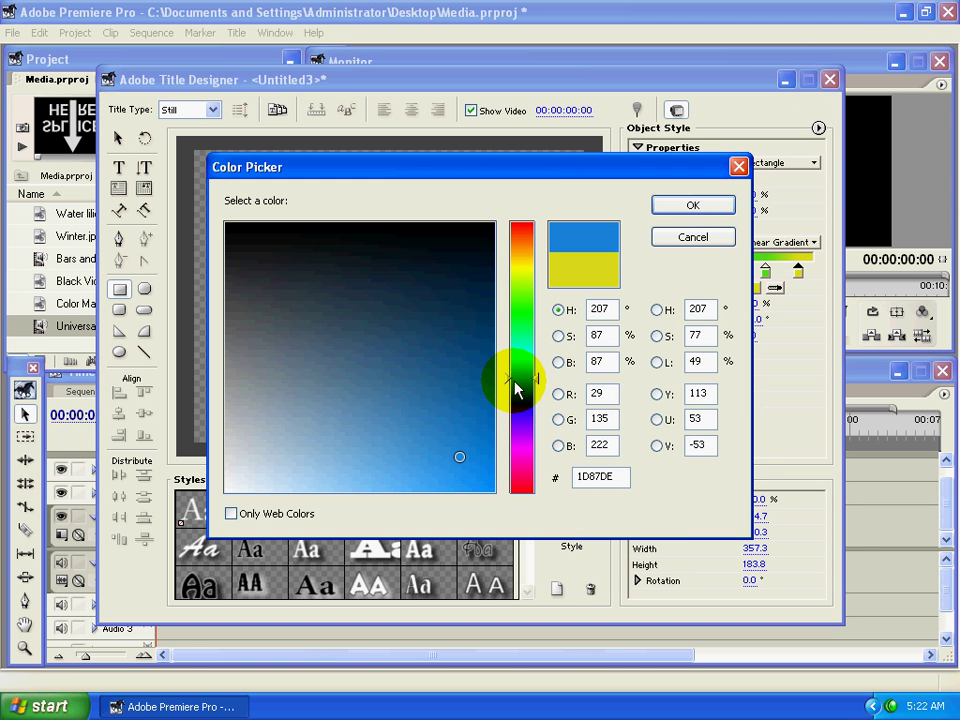
pyautogui.moveTo(533, 380); pyautogui.dragTo(531, 452)
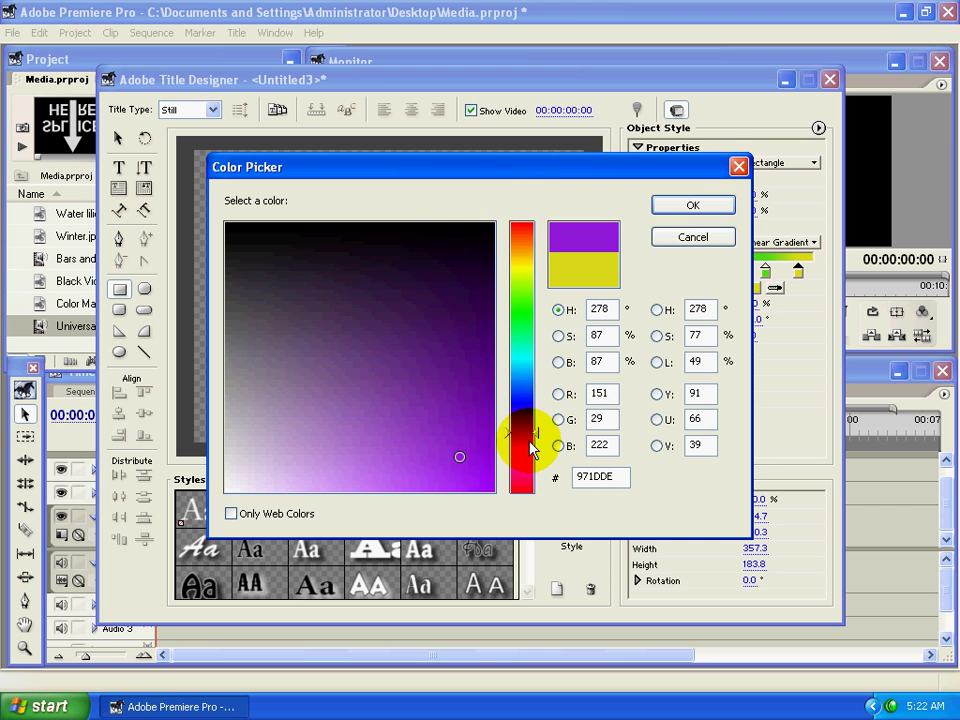
pyautogui.moveTo(450, 452); pyautogui.dragTo(489, 486)
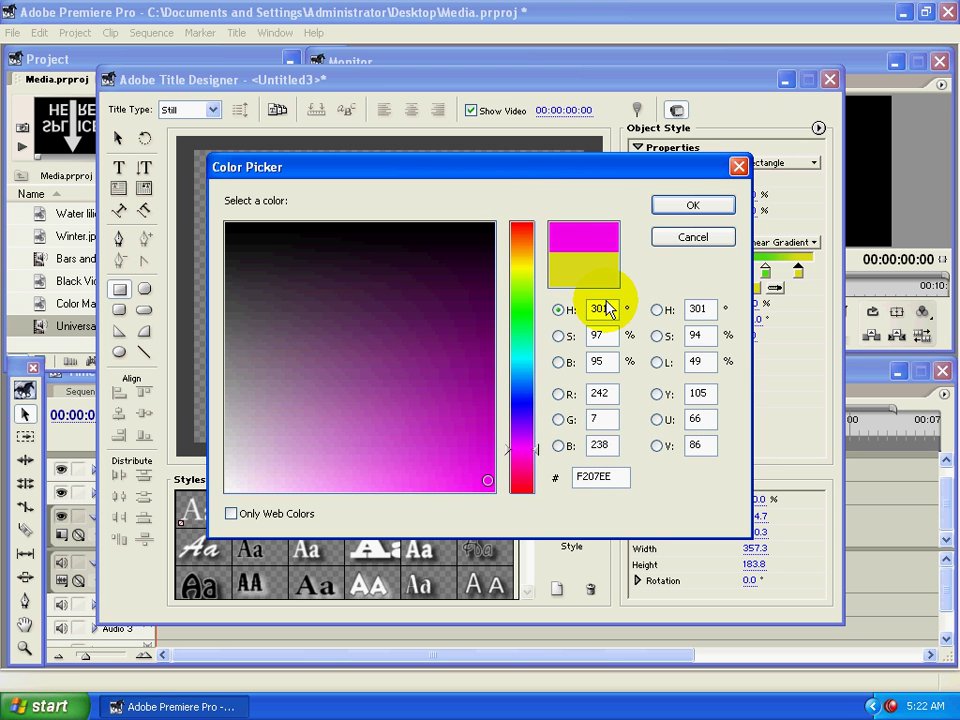
pyautogui.click(680, 204)
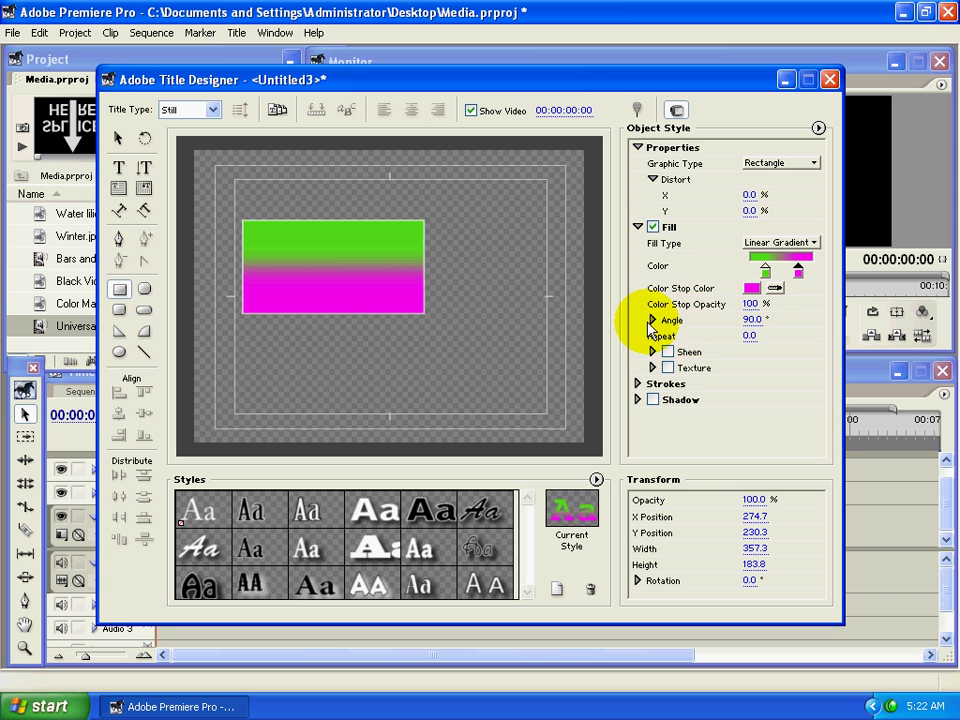
# Experiment with the gradient angle dial and repeat value, producing diagonal stripes
pyautogui.click(652, 320)
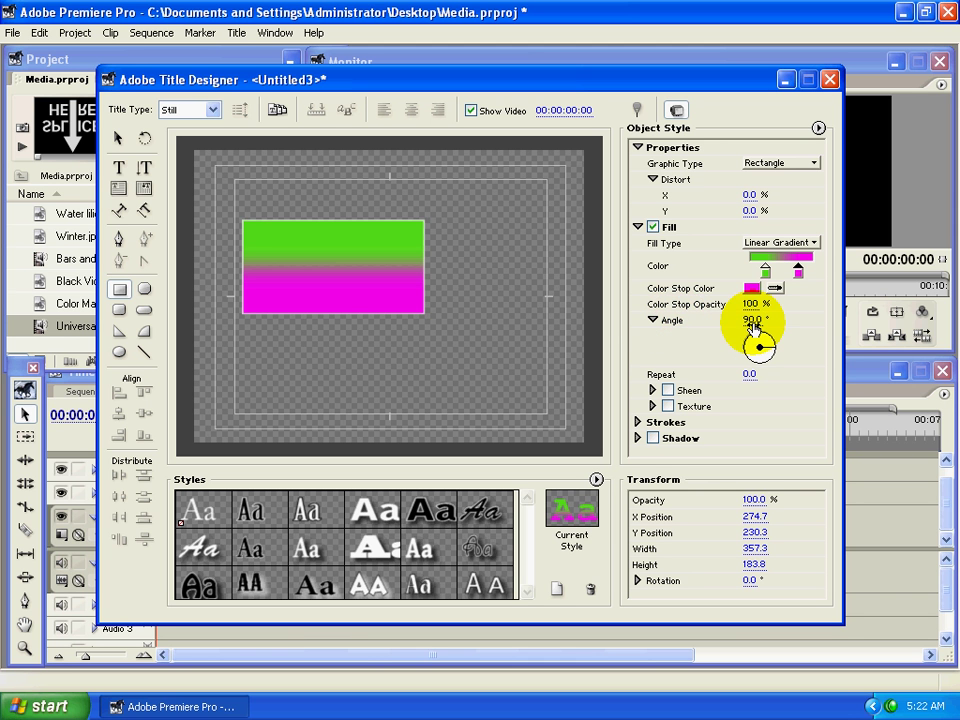
pyautogui.moveTo(752, 322); pyautogui.dragTo(806, 327)
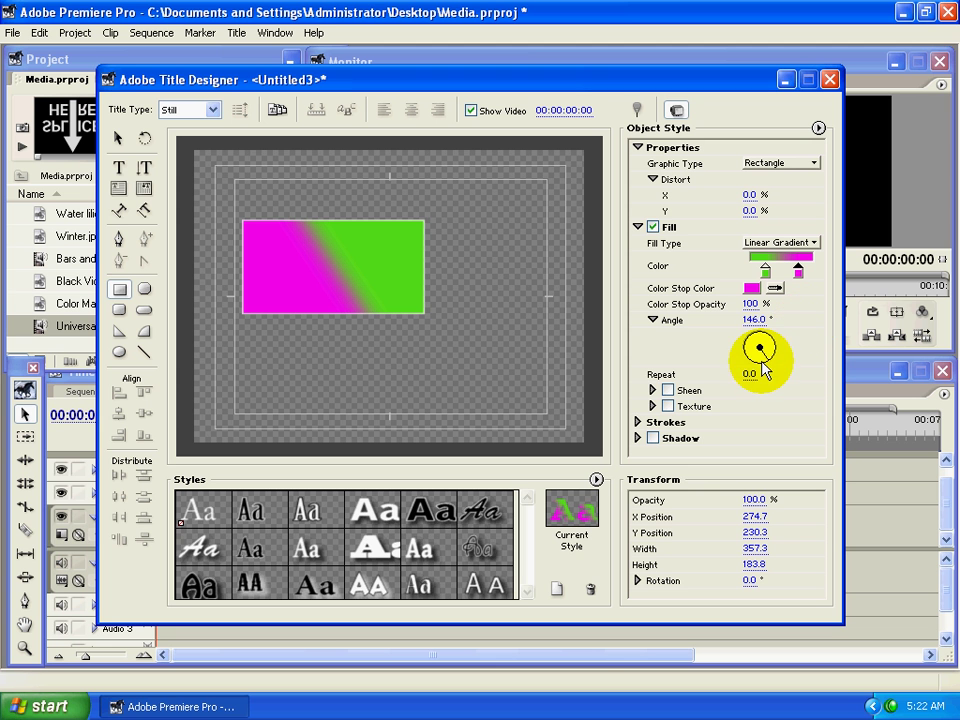
pyautogui.moveTo(766, 357); pyautogui.dragTo(751, 338)
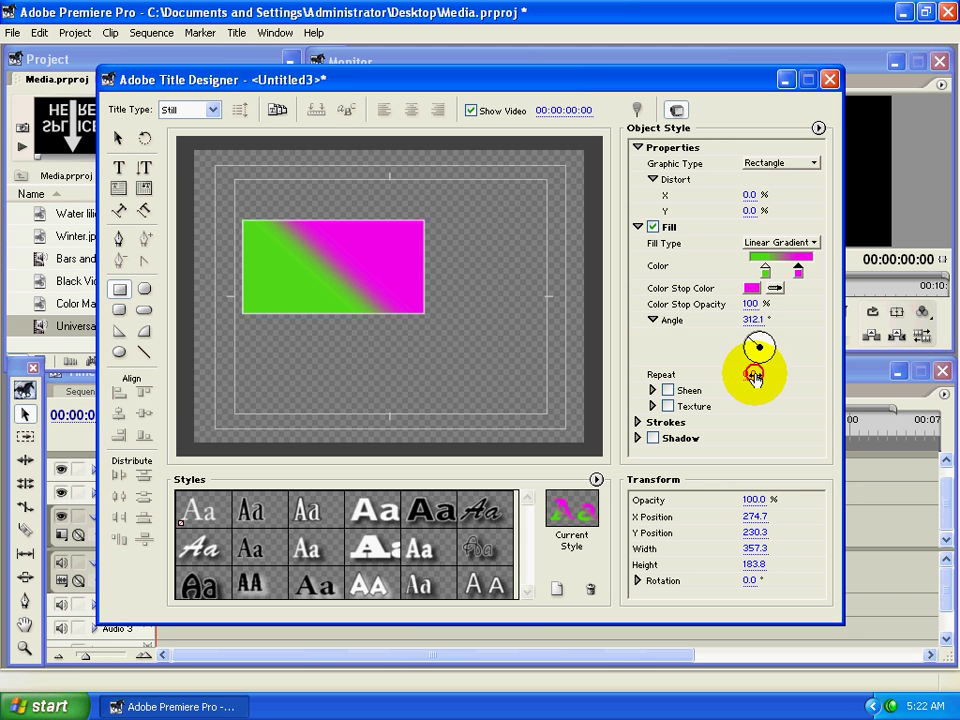
pyautogui.moveTo(753, 376)
pyautogui.mouseDown()
pyautogui.moveTo(738, 378)
pyautogui.moveTo(748, 380)
pyautogui.mouseUp()
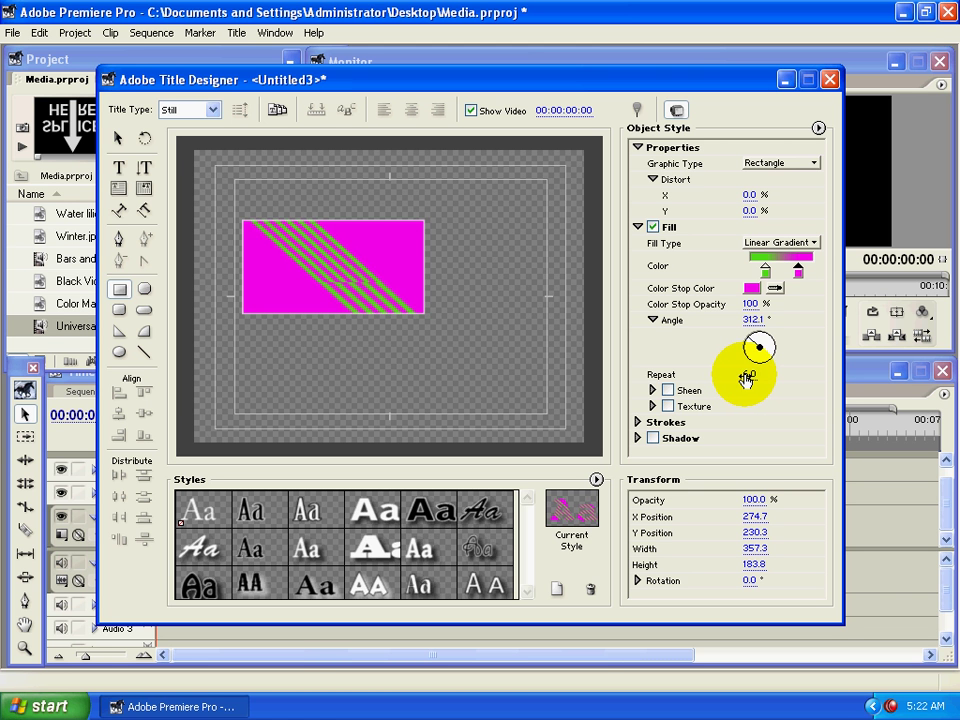
# Set the gradient angle to 90° and the repeat count to 0
pyautogui.click(752, 319)
pyautogui.write('90')
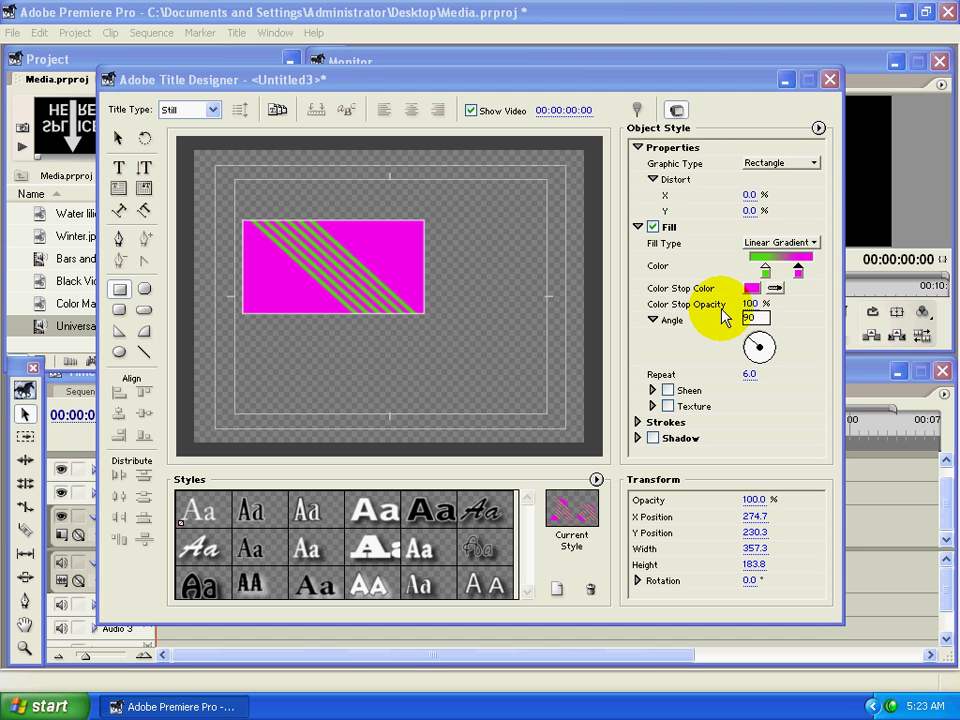
pyautogui.press('Return')
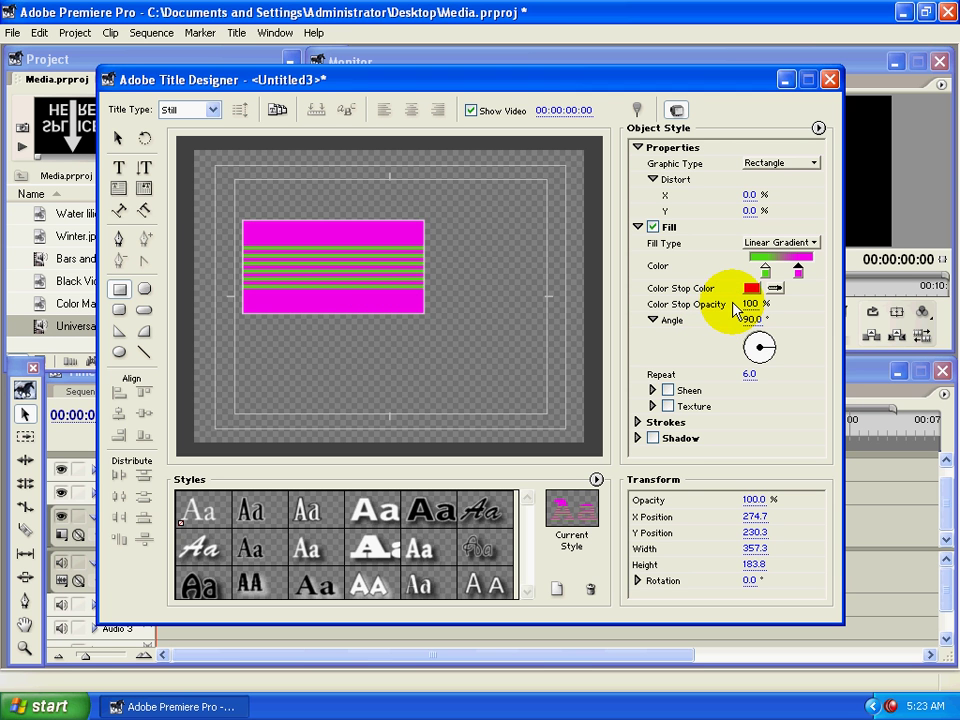
pyautogui.click(752, 373)
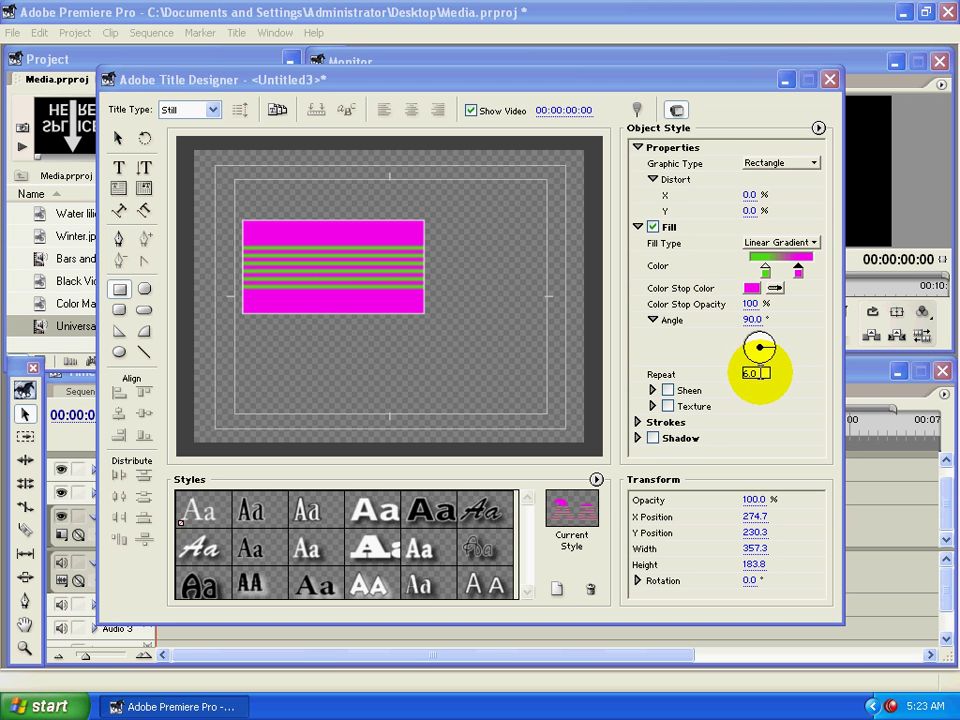
pyautogui.write('0')
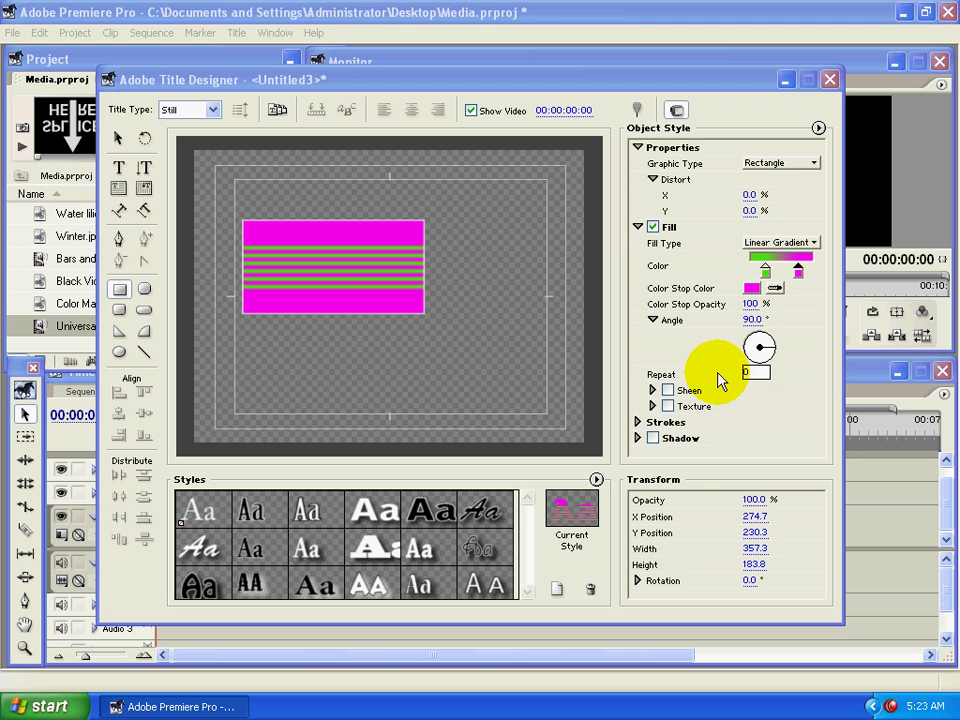
pyautogui.press('Return')
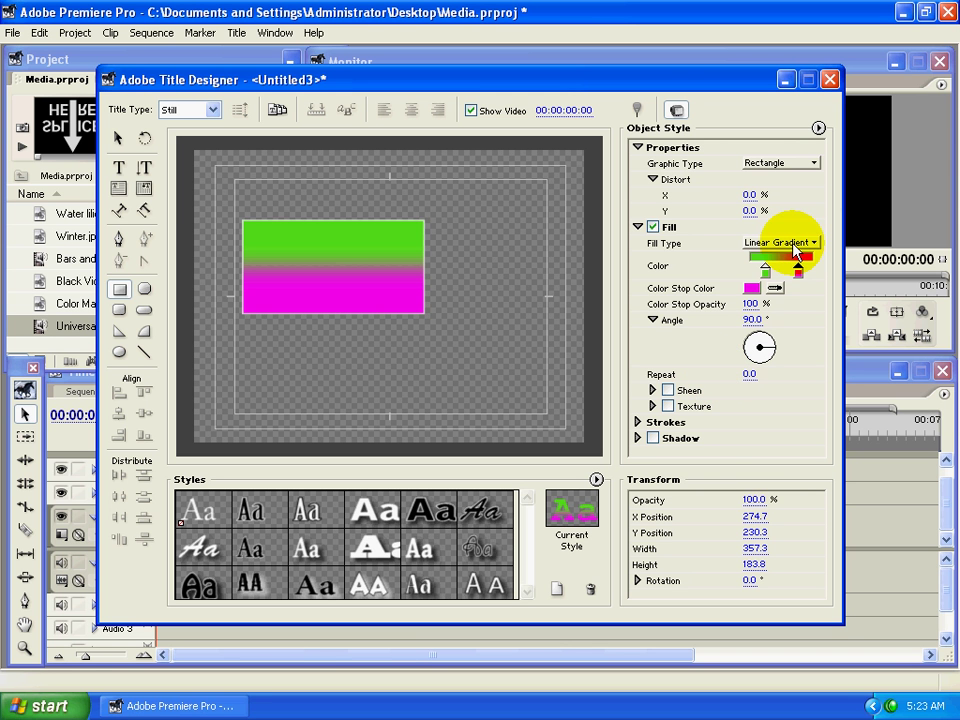
# Try a Radial Gradient fill, then switch to a 4 Color Gradient
pyautogui.click(785, 243)
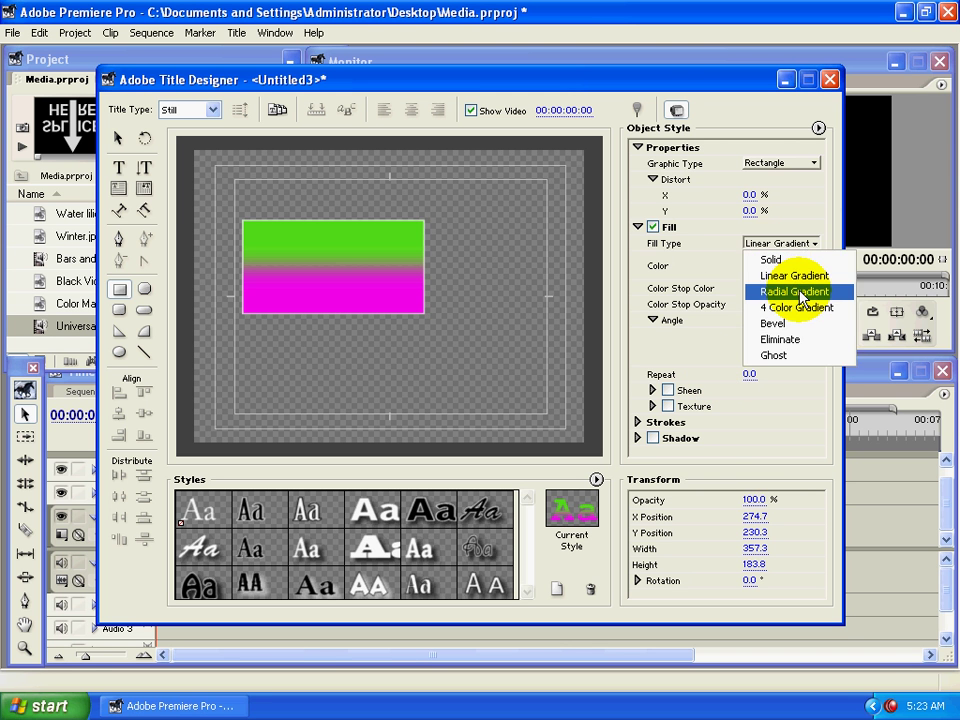
pyautogui.click(801, 293)
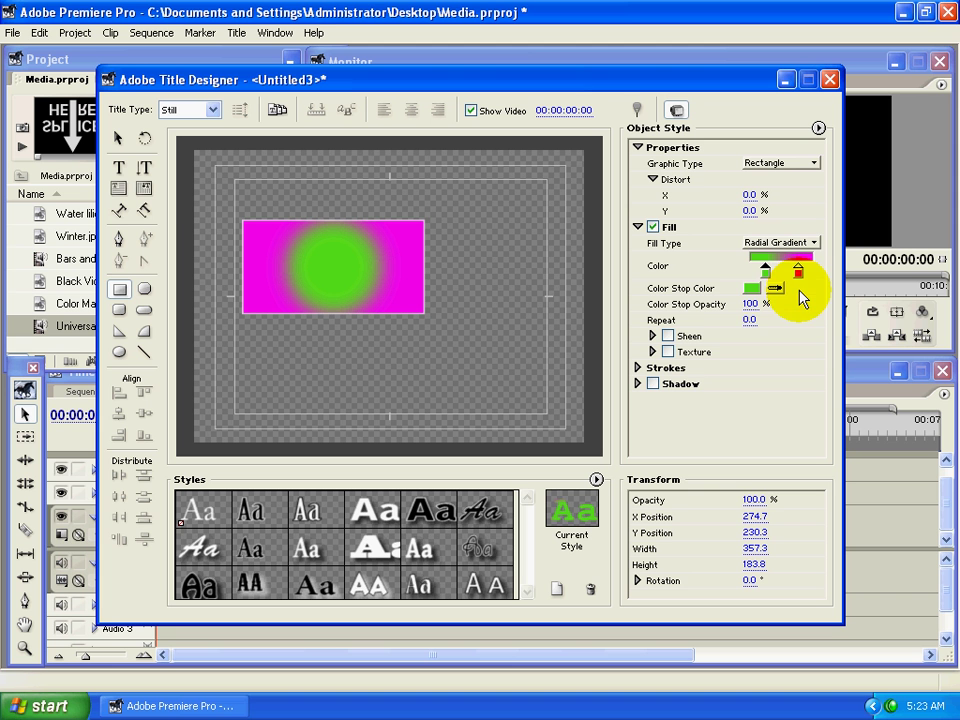
pyautogui.click(790, 247)
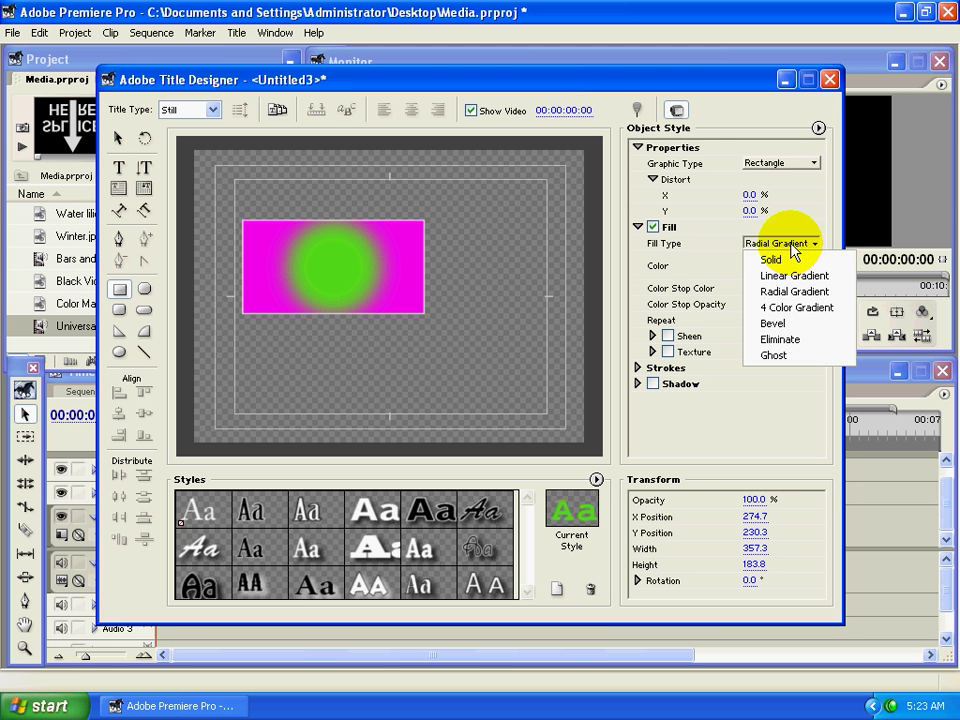
pyautogui.click(797, 309)
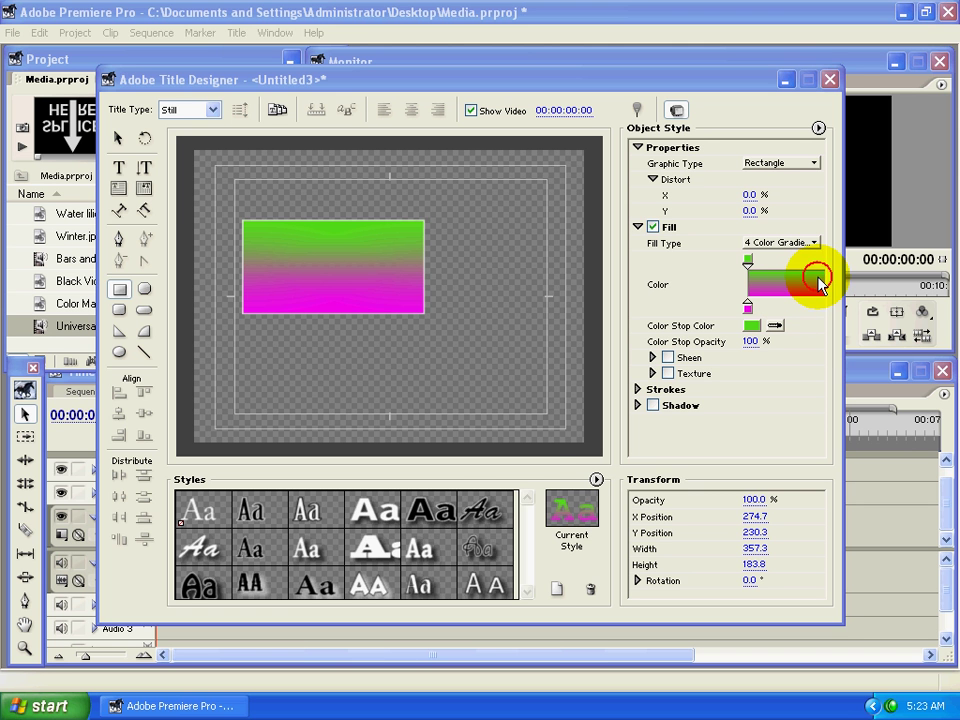
# Change the green gradient stop to red and the magenta stop to yellow
pyautogui.doubleClick(820, 284)
pyautogui.moveTo(518, 276); pyautogui.dragTo(521, 208)
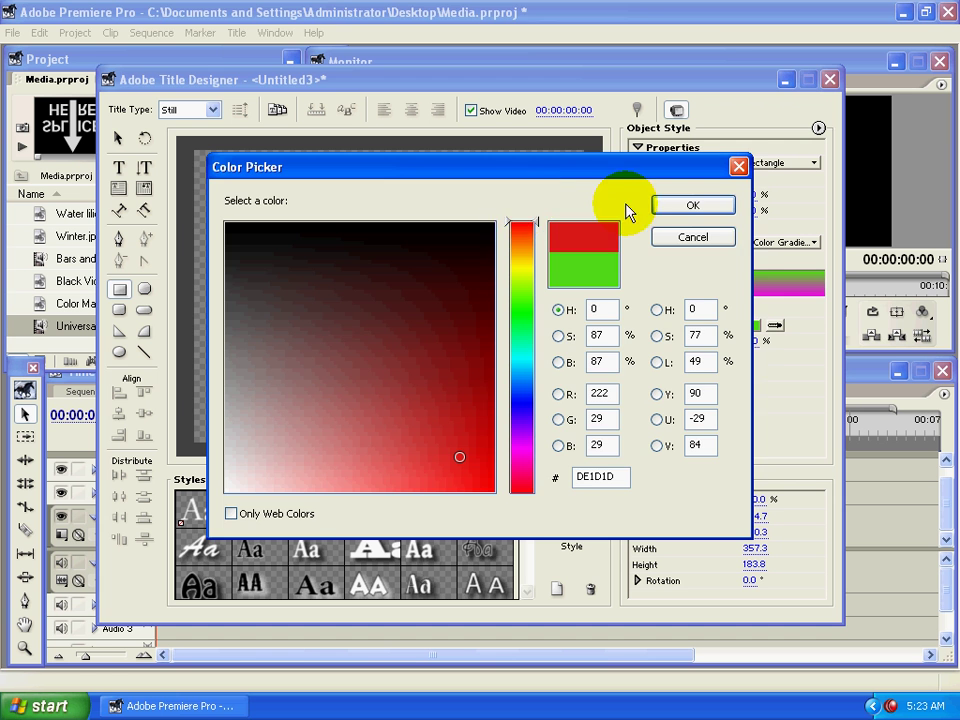
pyautogui.click(665, 205)
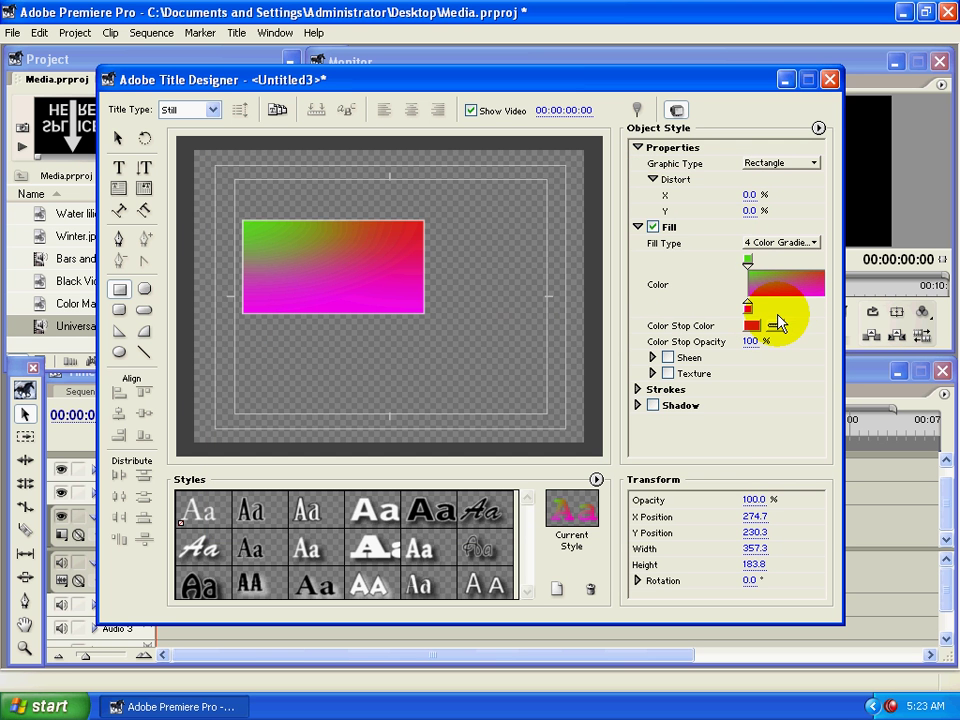
pyautogui.doubleClick(806, 291)
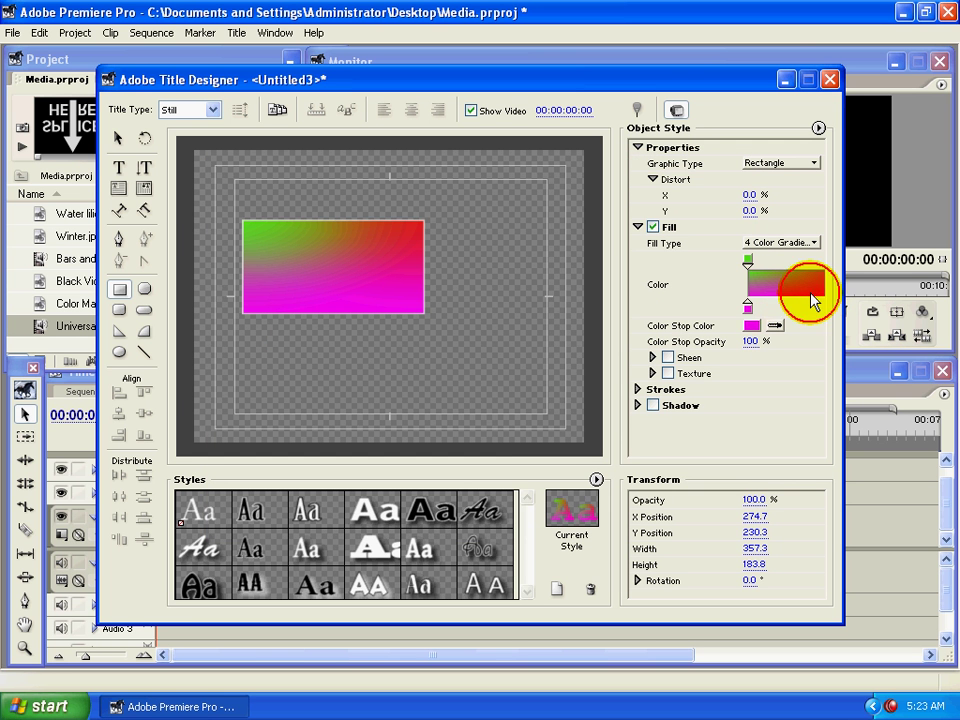
pyautogui.click(528, 268)
pyautogui.click(671, 205)
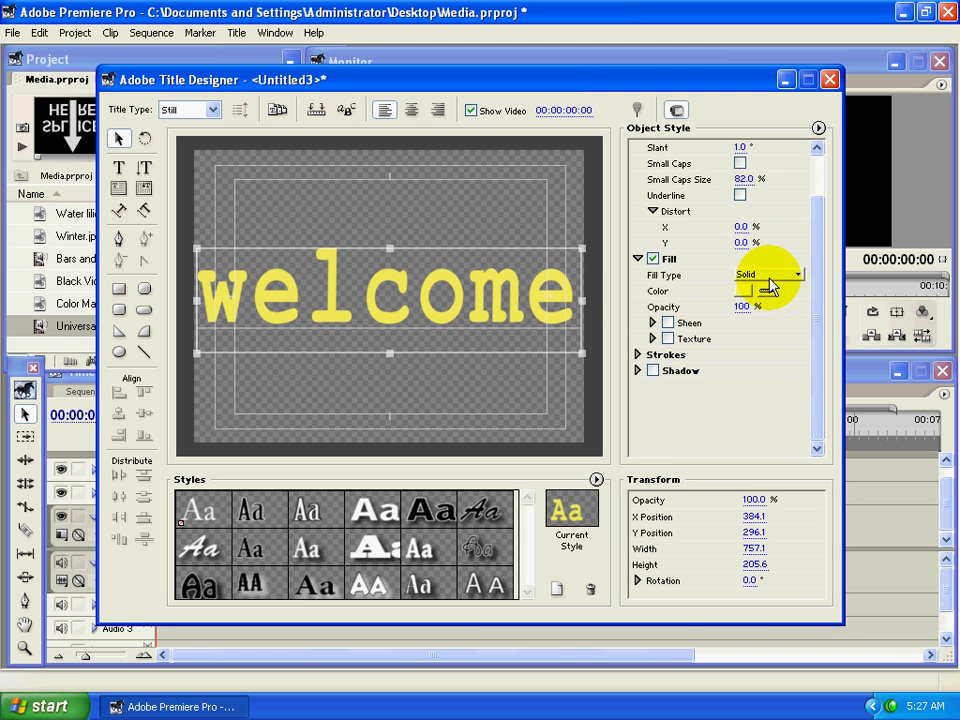
# Give the welcome text a Bevel fill with a black shadow colour
pyautogui.click(768, 277)
pyautogui.click(767, 358)
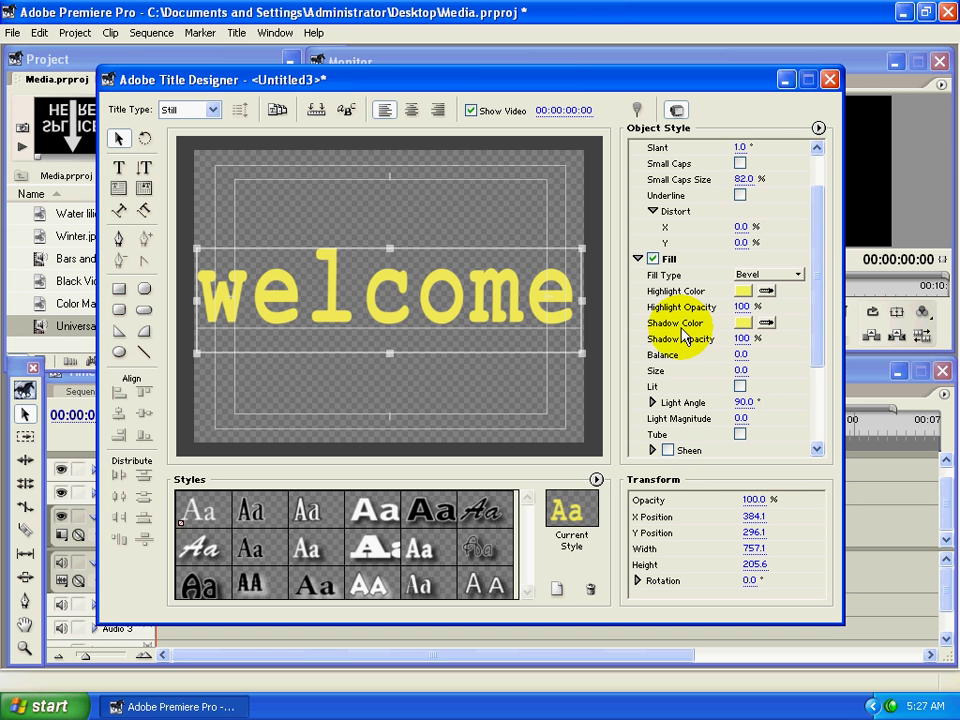
pyautogui.click(744, 323)
pyautogui.moveTo(242, 236); pyautogui.dragTo(240, 224)
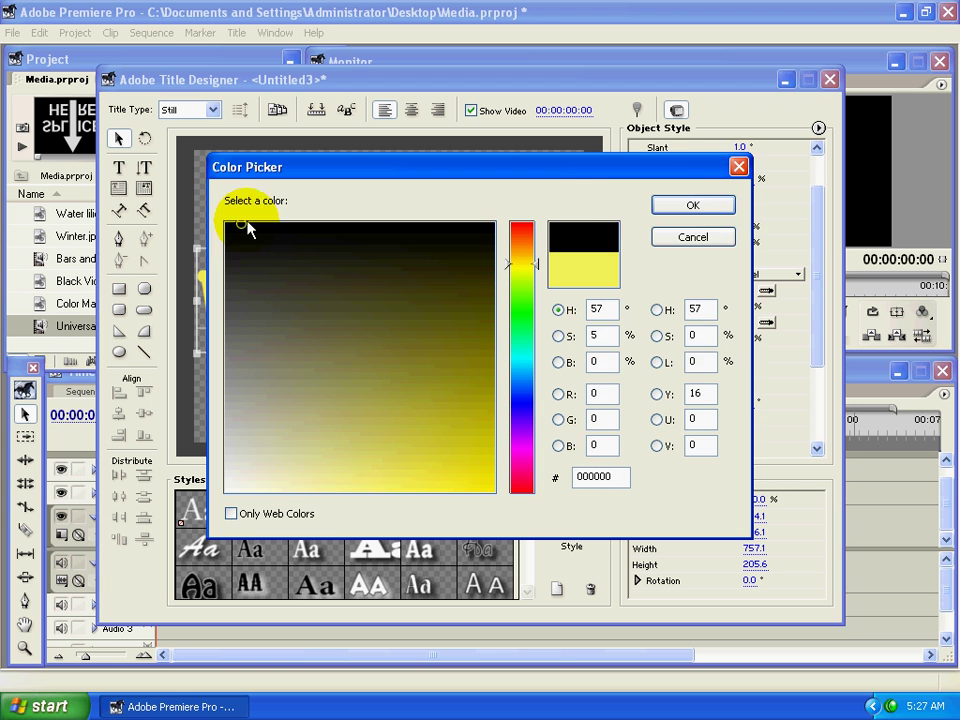
pyautogui.click(682, 207)
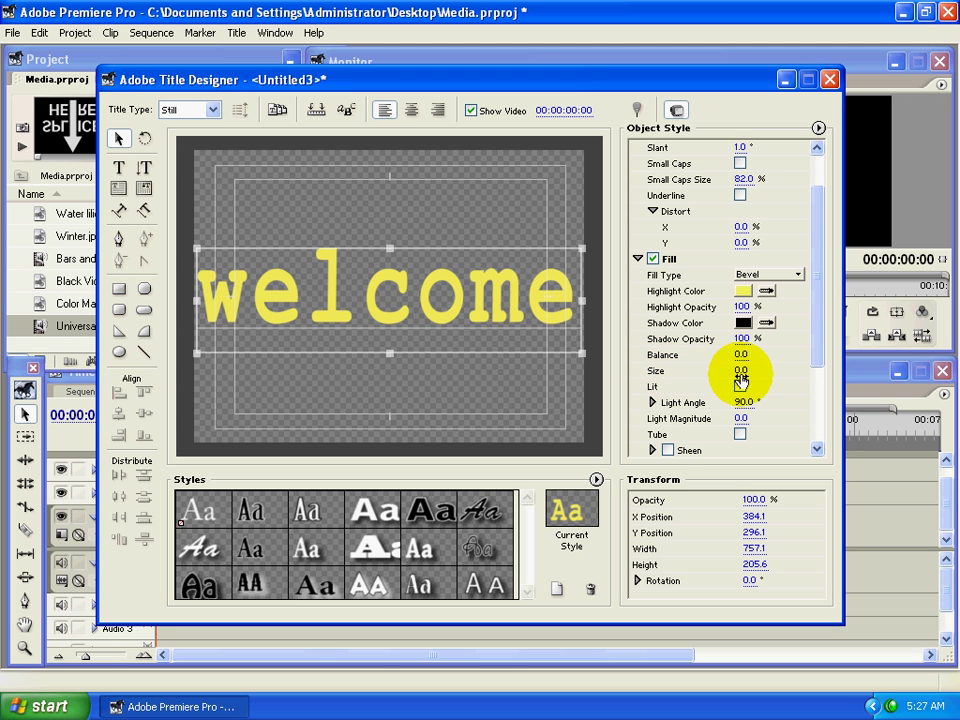
# Set bevel size 30 and a green 6DF75E highlight, keeping opacities at 100%
pyautogui.moveTo(739, 372); pyautogui.dragTo(771, 378)
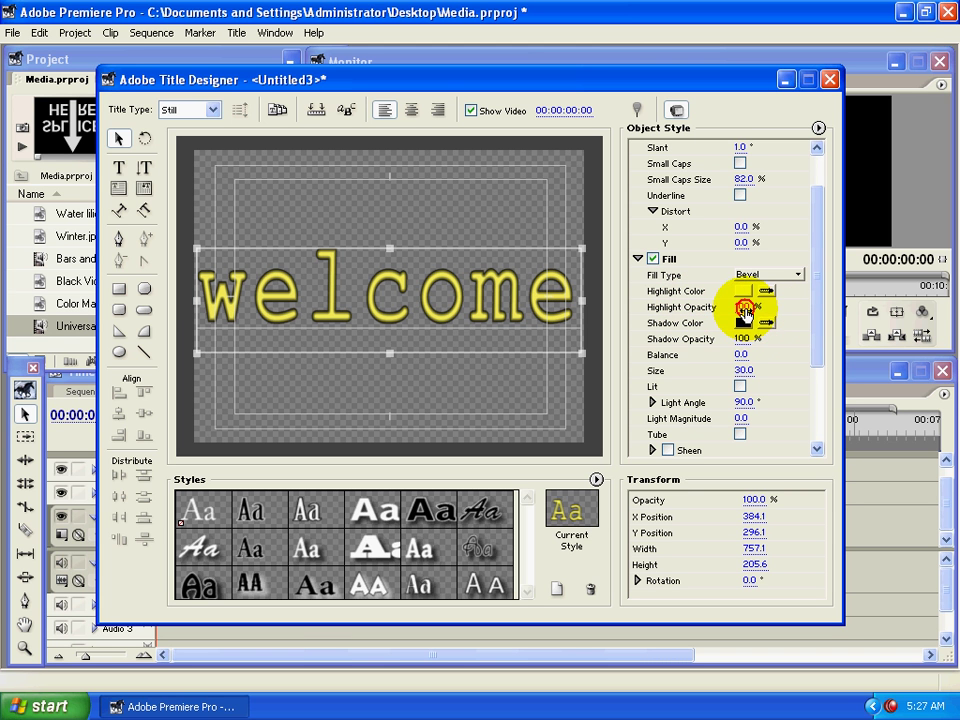
pyautogui.moveTo(743, 310); pyautogui.dragTo(817, 316)
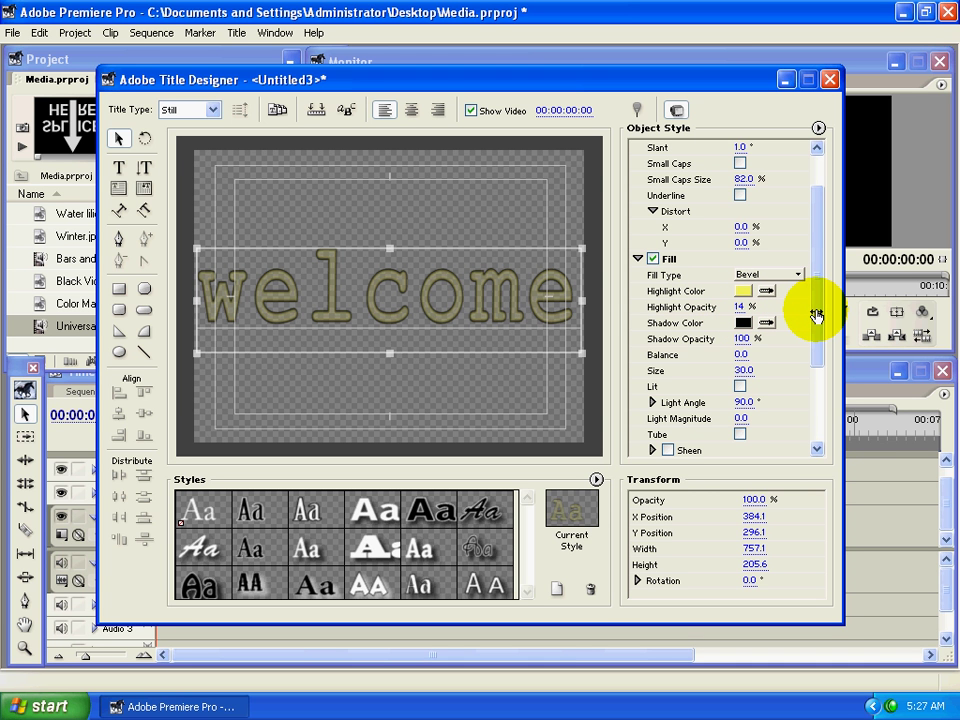
pyautogui.moveTo(817, 316)
pyautogui.mouseDown()
pyautogui.moveTo(885, 317)
pyautogui.moveTo(739, 300)
pyautogui.moveTo(775, 311)
pyautogui.mouseUp()
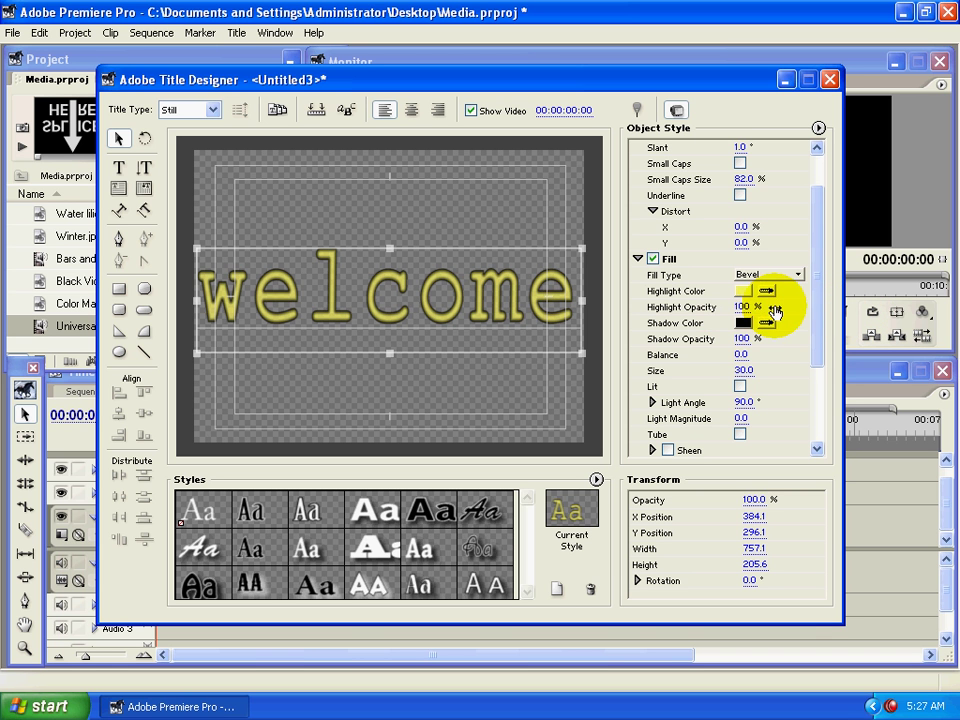
pyautogui.click(741, 289)
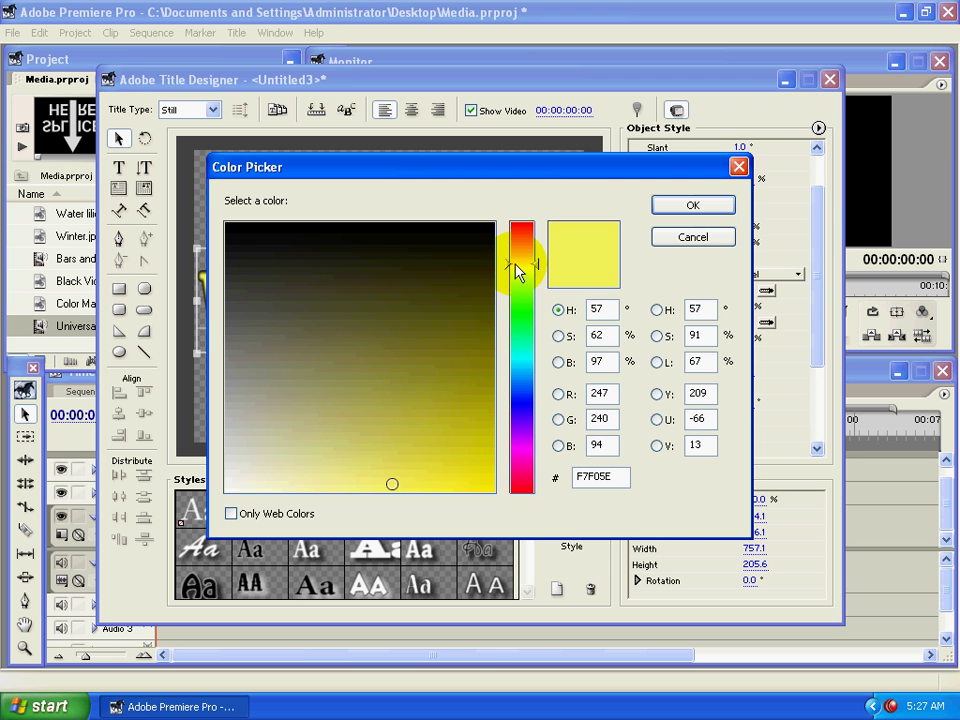
pyautogui.moveTo(516, 265); pyautogui.dragTo(520, 308)
pyautogui.click(682, 210)
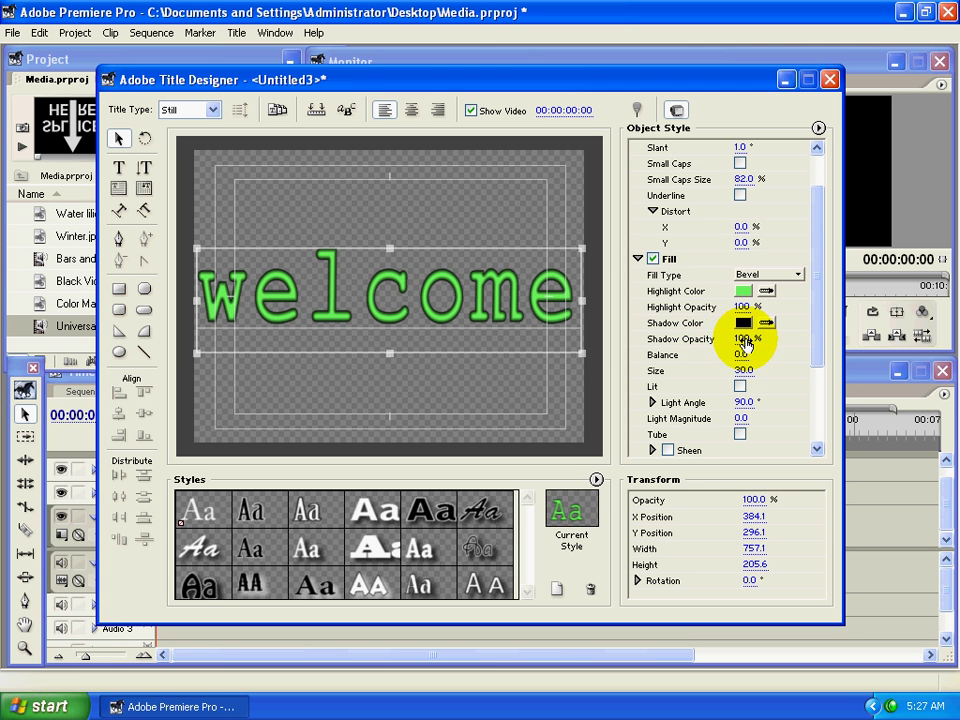
pyautogui.moveTo(745, 343); pyautogui.dragTo(773, 345)
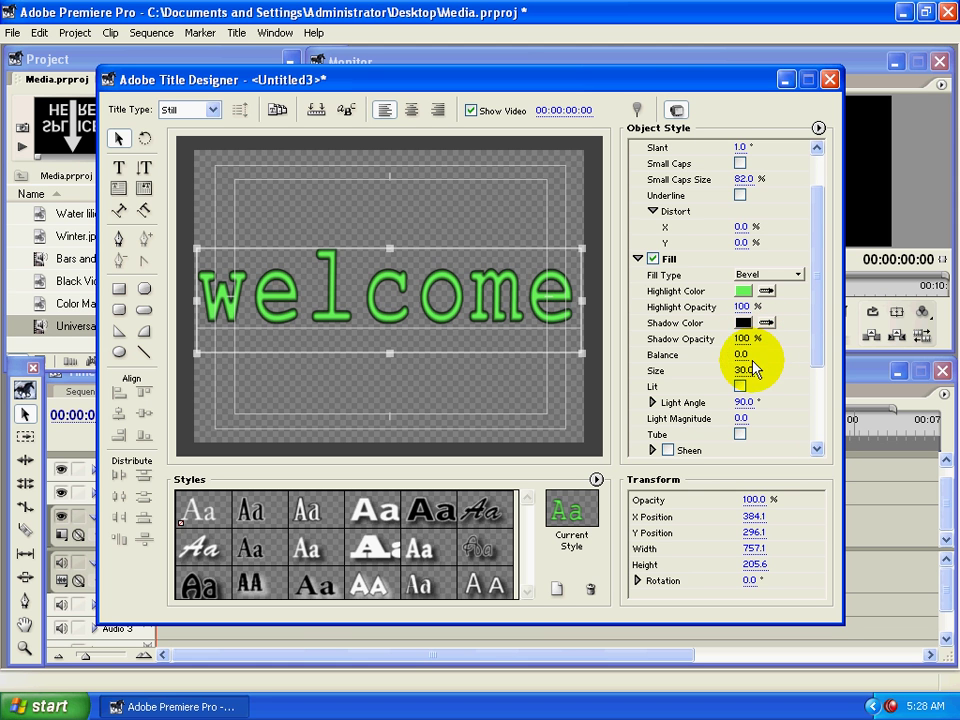
# Set the bevel balance to -14.0 and turn on lighting at a 323.5° angle
pyautogui.moveTo(740, 359)
pyautogui.mouseDown()
pyautogui.moveTo(773, 360)
pyautogui.moveTo(732, 369)
pyautogui.mouseUp()
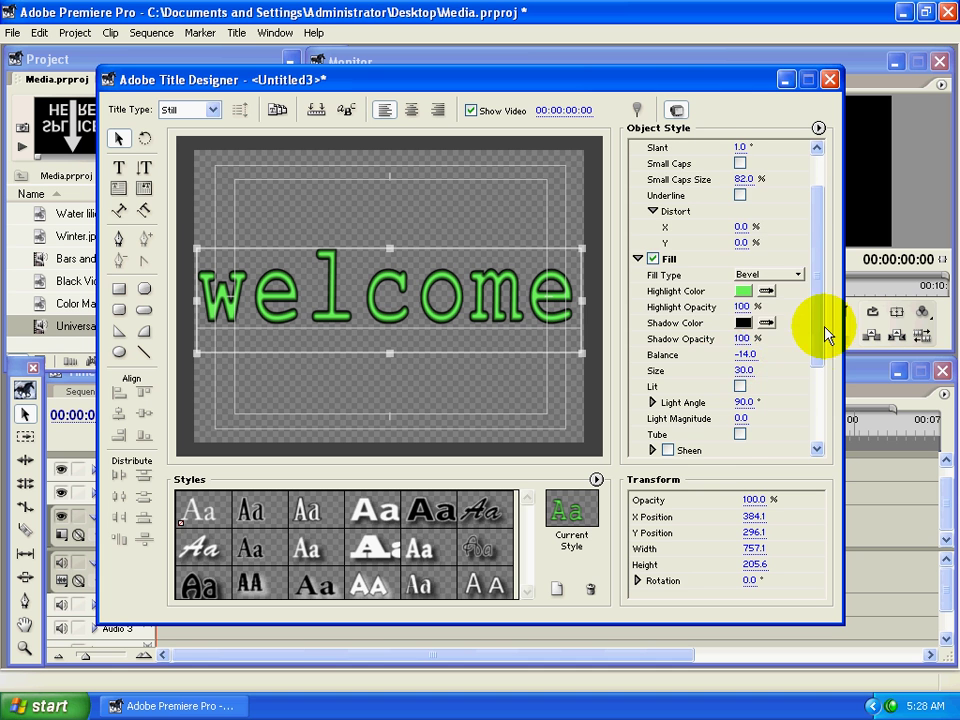
pyautogui.scroll(1, 818, 340)
pyautogui.scroll(-2, 813, 375)
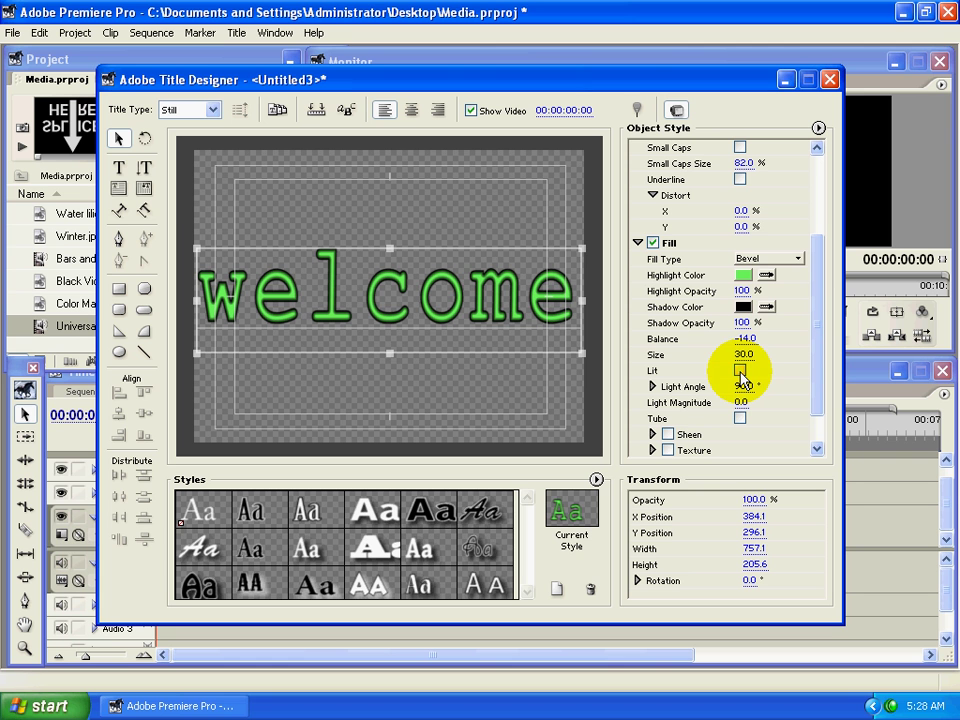
pyautogui.click(740, 372)
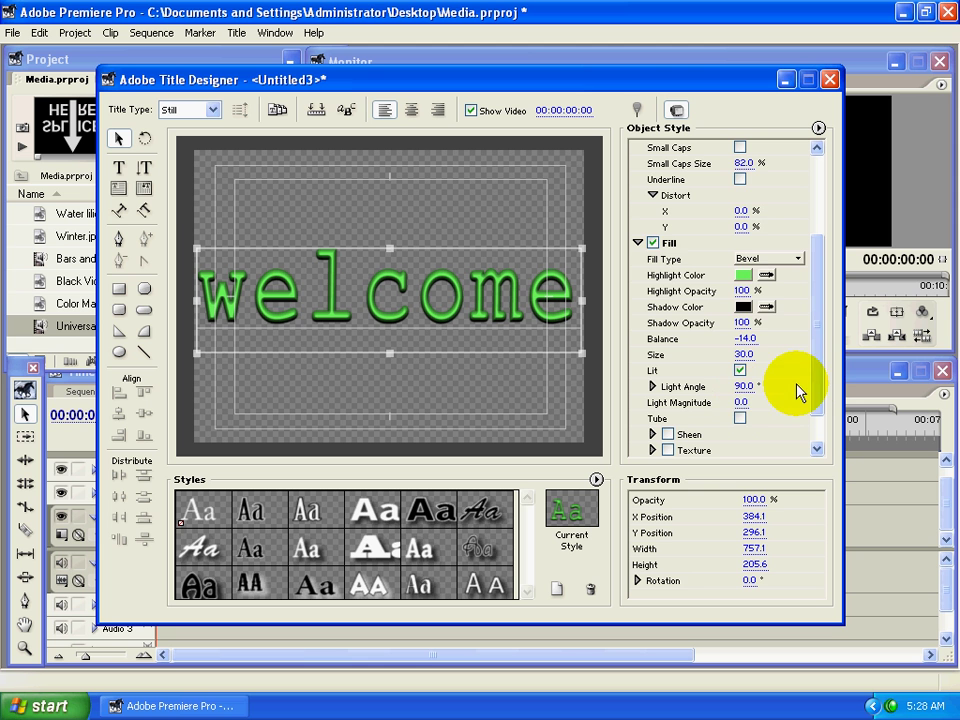
pyautogui.click(653, 386)
pyautogui.click(762, 370)
pyautogui.moveTo(743, 389)
pyautogui.mouseDown()
pyautogui.moveTo(741, 367)
pyautogui.moveTo(770, 381)
pyautogui.moveTo(742, 390)
pyautogui.mouseUp()
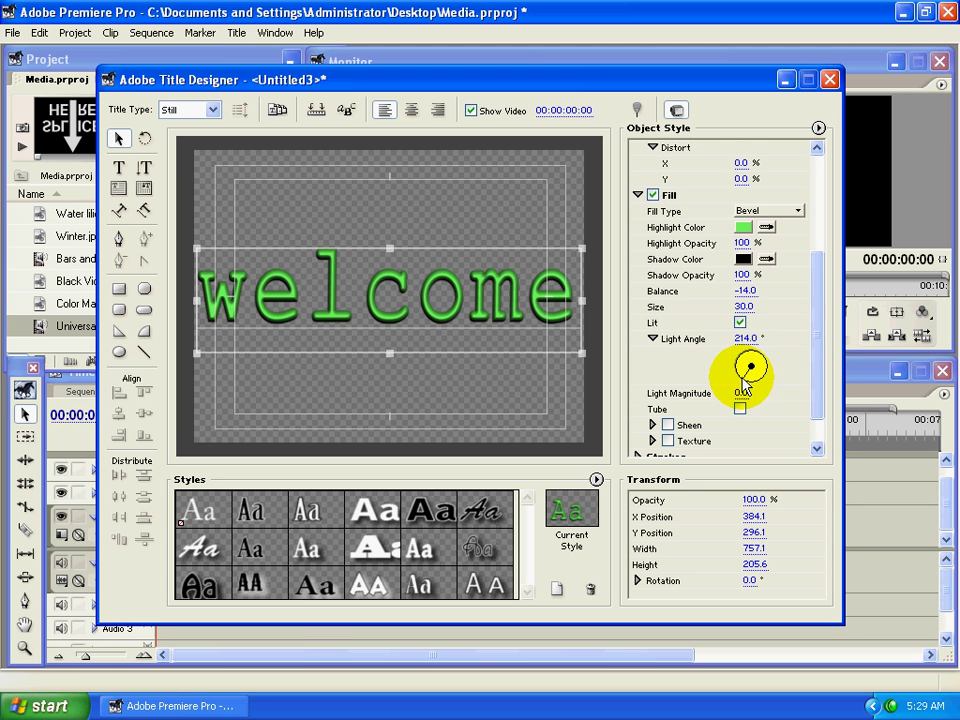
pyautogui.moveTo(765, 368); pyautogui.dragTo(748, 366)
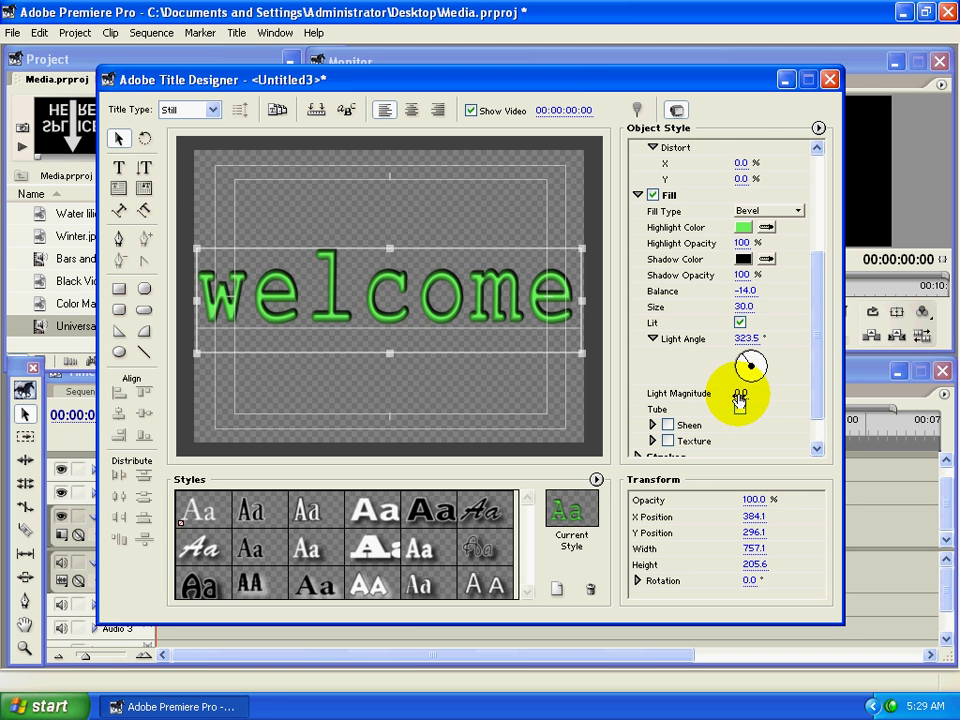
# Set the light magnitude to -1.0 and enable Tube
pyautogui.moveTo(737, 400)
pyautogui.mouseDown()
pyautogui.moveTo(762, 396)
pyautogui.moveTo(737, 408)
pyautogui.mouseUp()
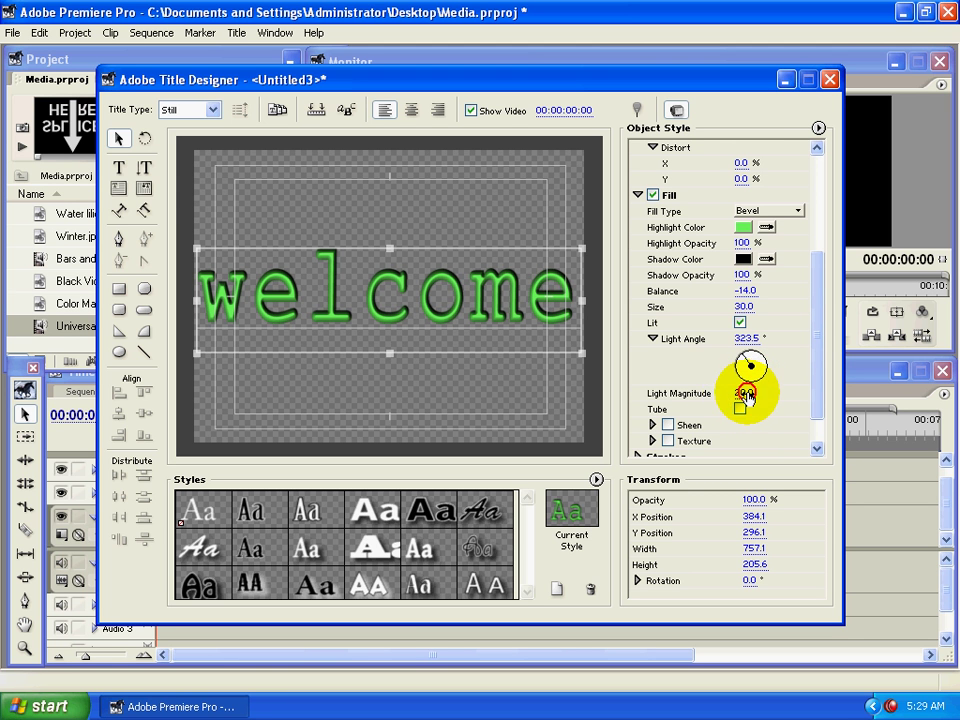
pyautogui.click(740, 410)
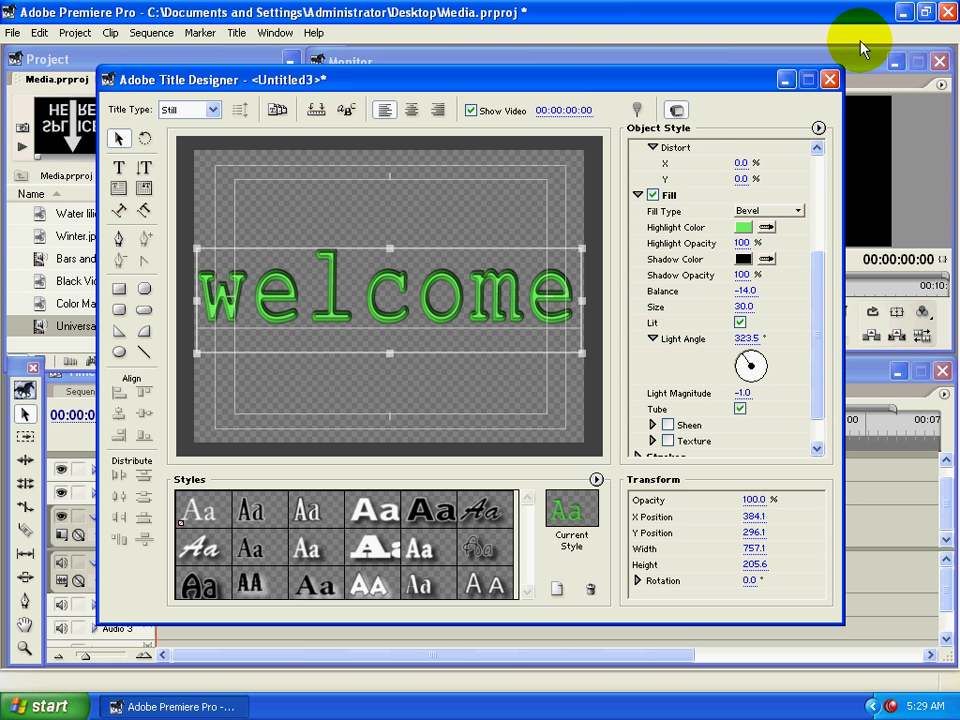
pyautogui.scroll(-2, 819, 340)
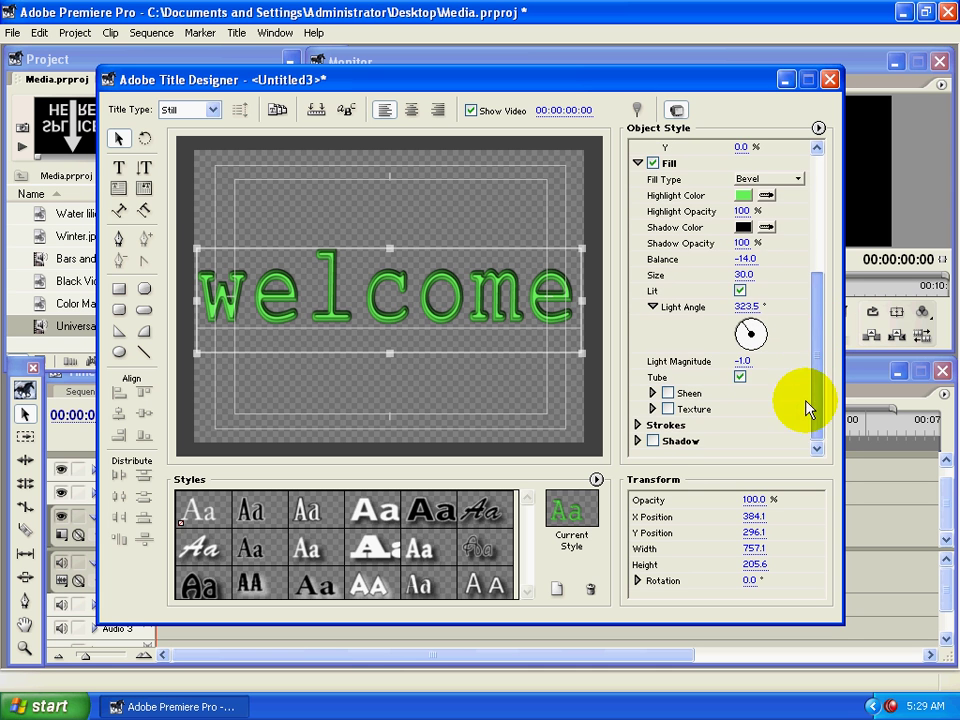
# Turn off Tube, enable Sheen, and set the sheen size to 55
pyautogui.click(740, 378)
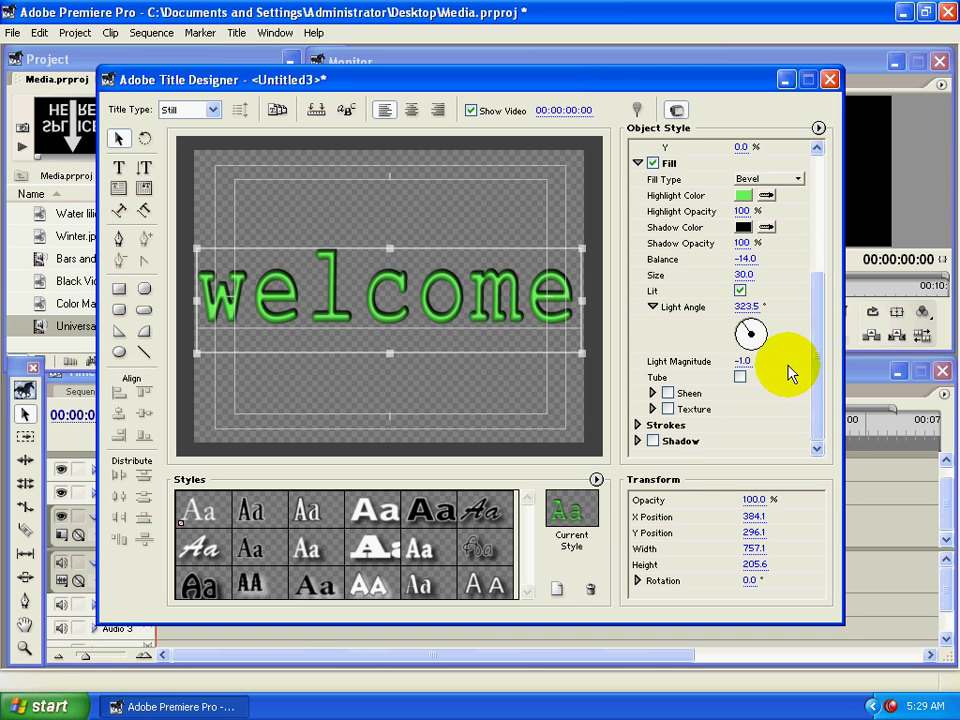
pyautogui.click(667, 393)
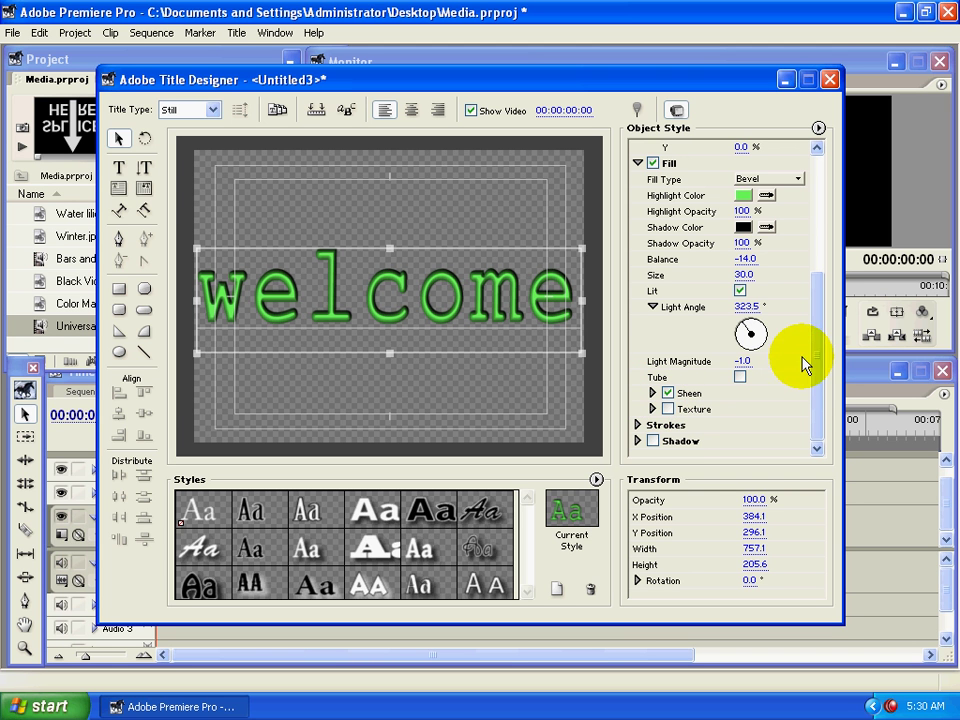
pyautogui.click(653, 393)
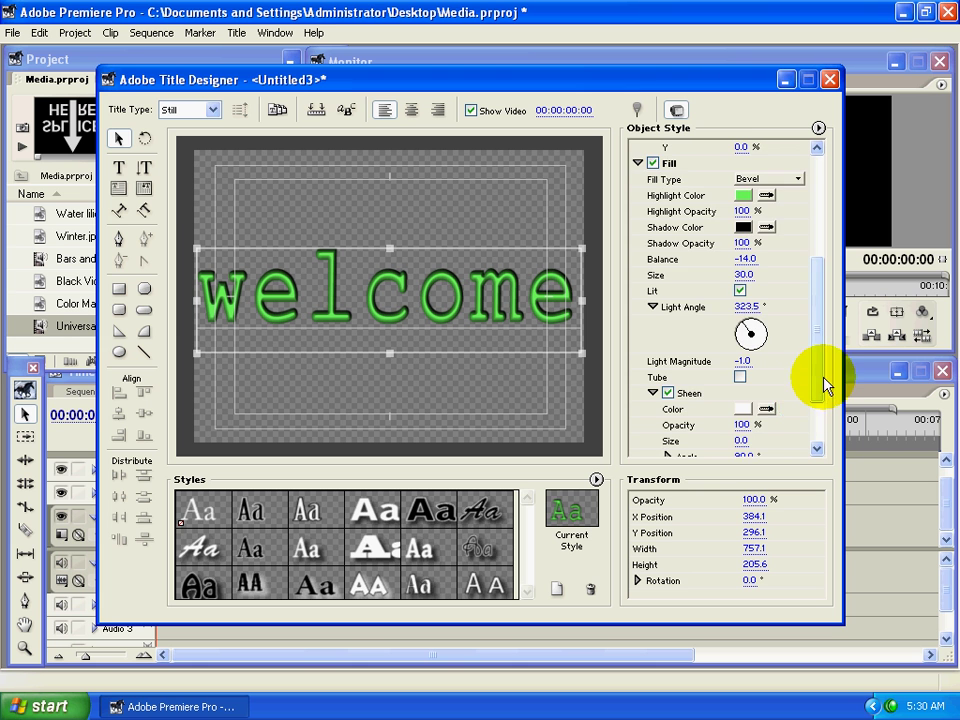
pyautogui.scroll(-3, 816, 400)
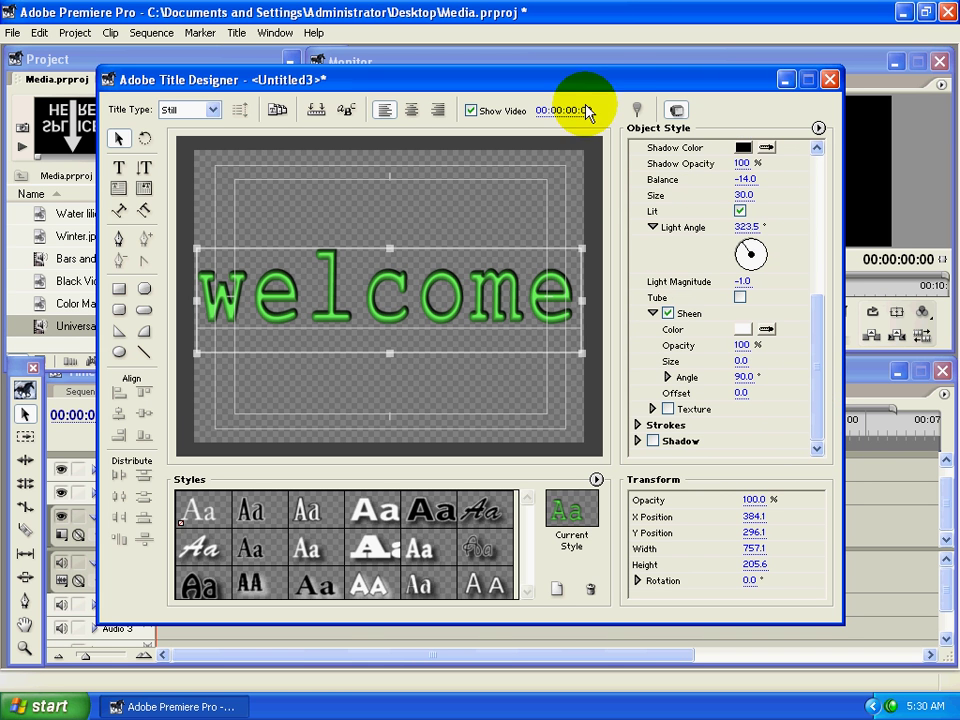
pyautogui.moveTo(737, 364); pyautogui.dragTo(789, 360)
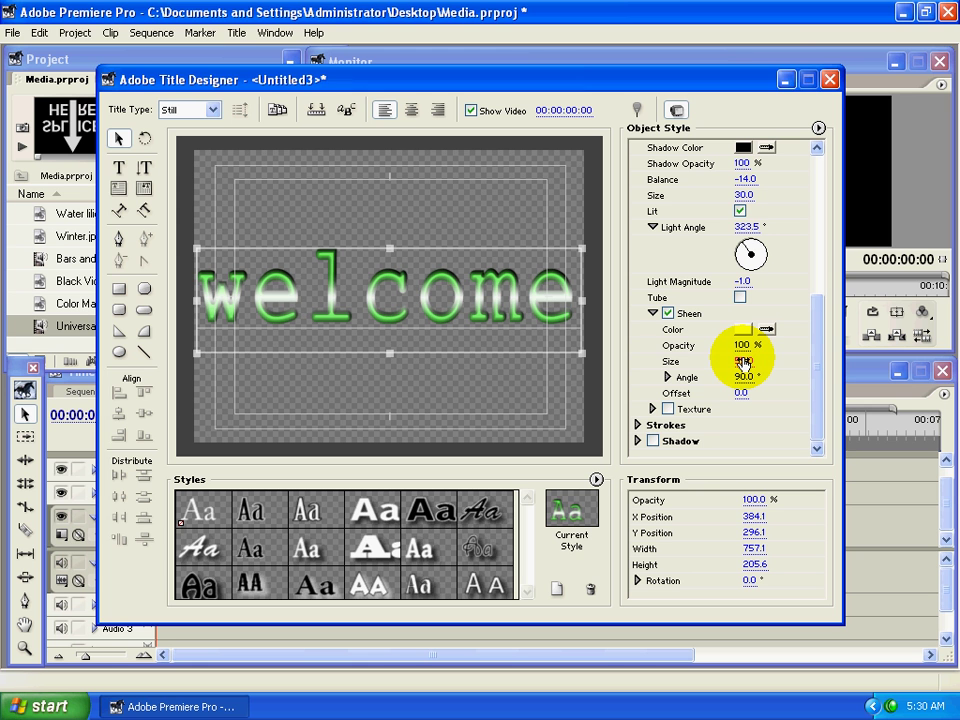
pyautogui.click(743, 362)
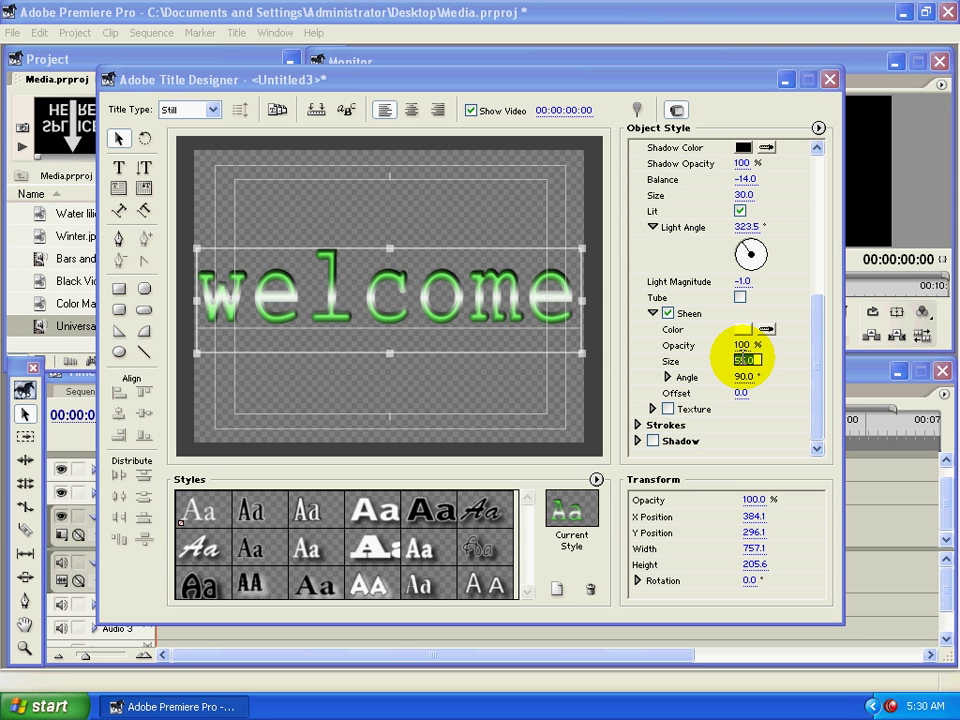
pyautogui.write('55')
pyautogui.press('Return')
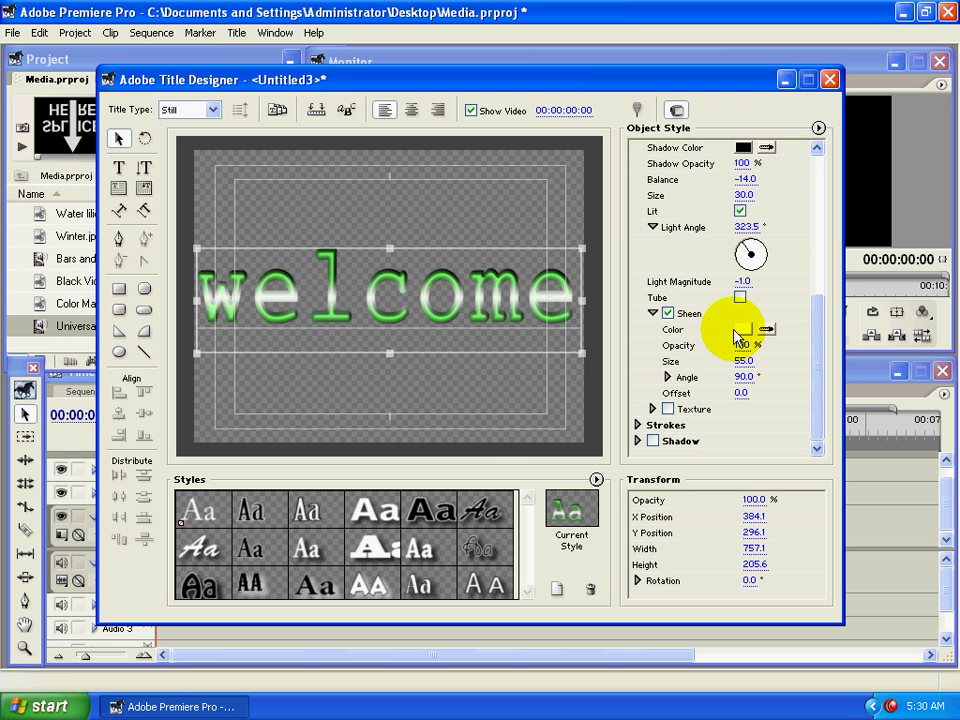
# Make the sheen colour blue and try lowering its opacity
pyautogui.click(741, 330)
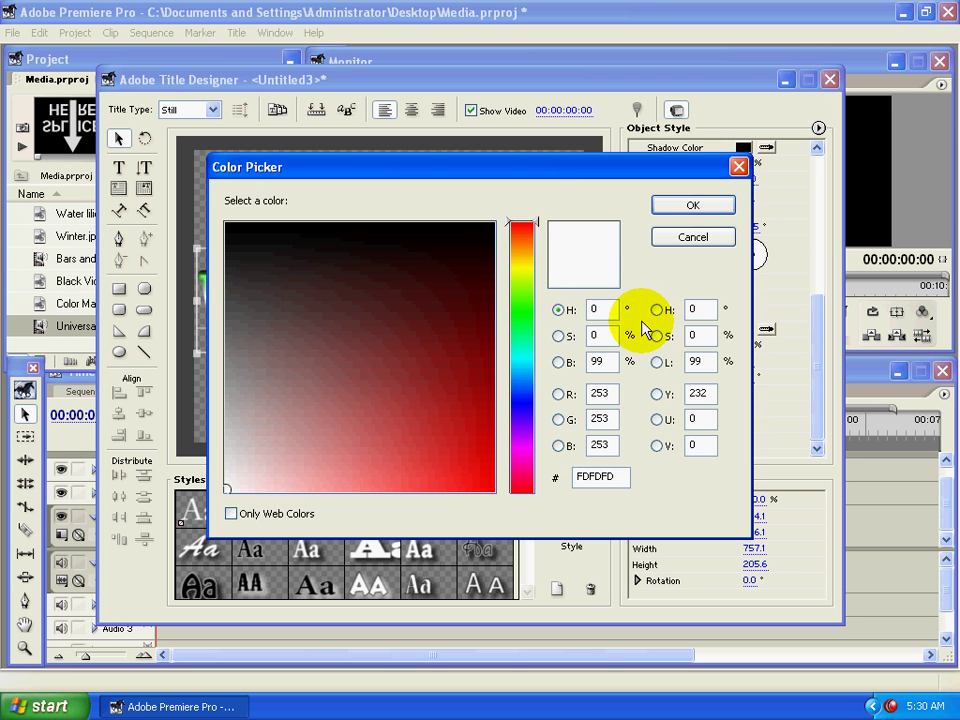
pyautogui.moveTo(470, 251)
pyautogui.mouseDown()
pyautogui.moveTo(454, 375)
pyautogui.moveTo(395, 419)
pyautogui.mouseUp()
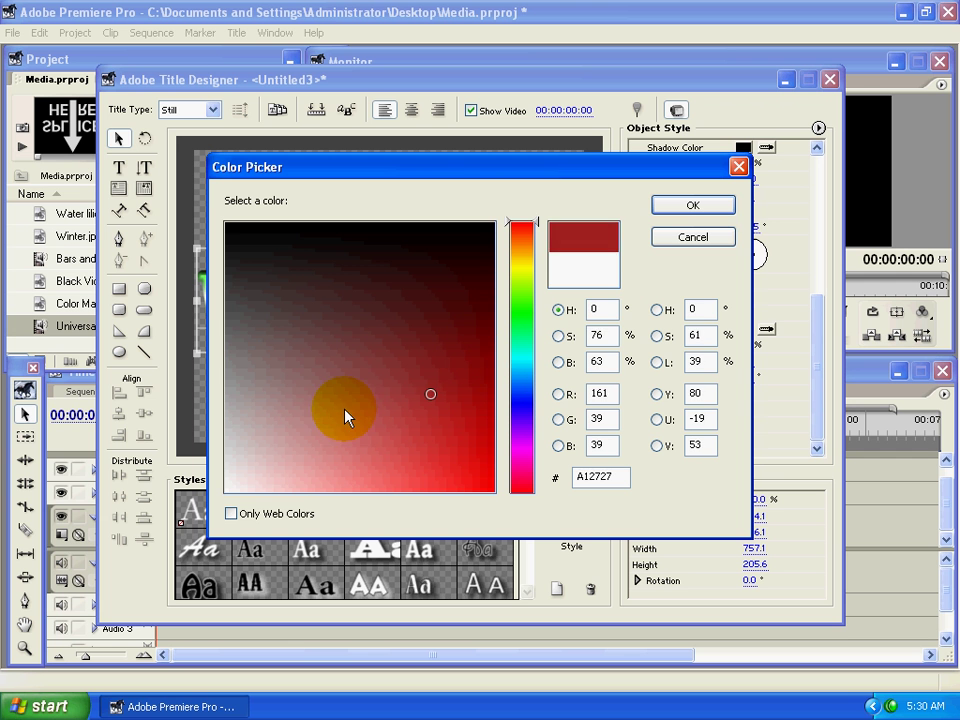
pyautogui.click(512, 395)
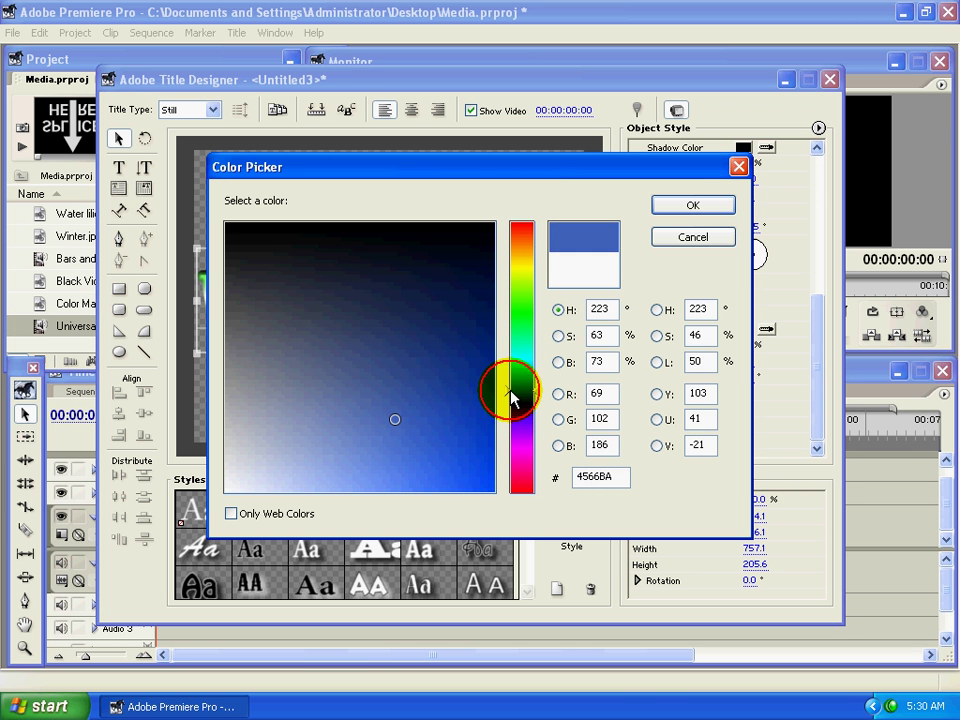
pyautogui.click(685, 206)
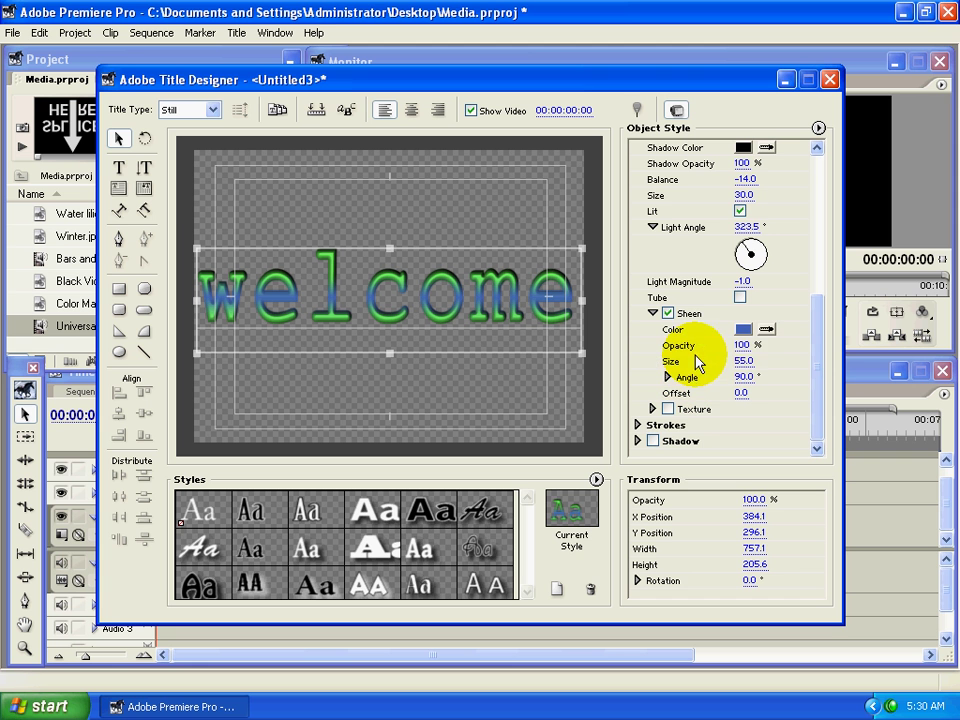
pyautogui.click(766, 329)
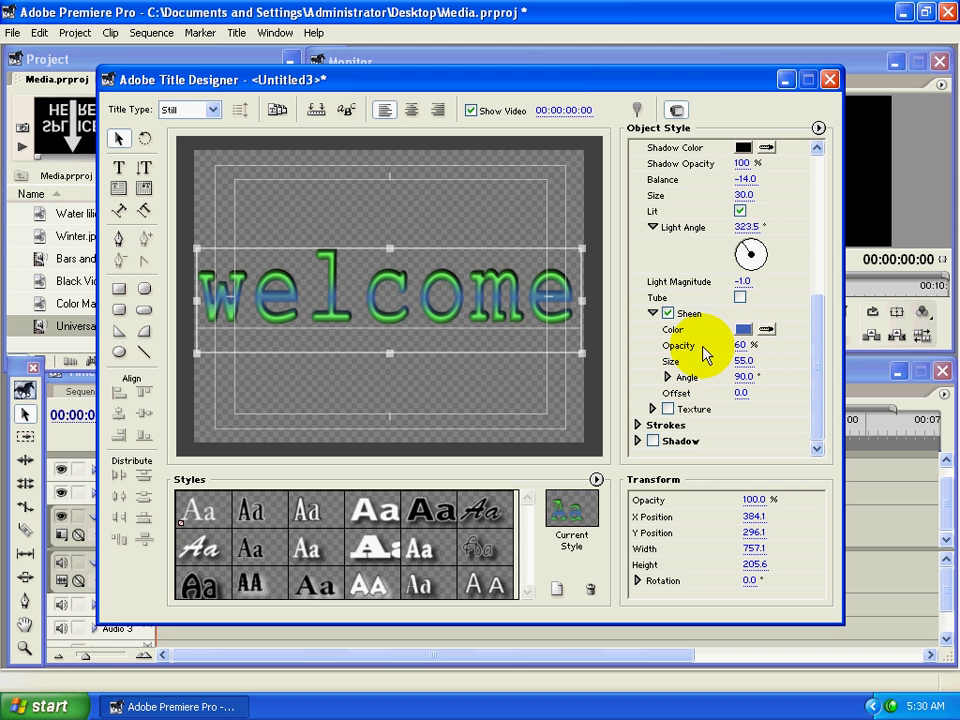
pyautogui.moveTo(741, 345); pyautogui.dragTo(836, 354)
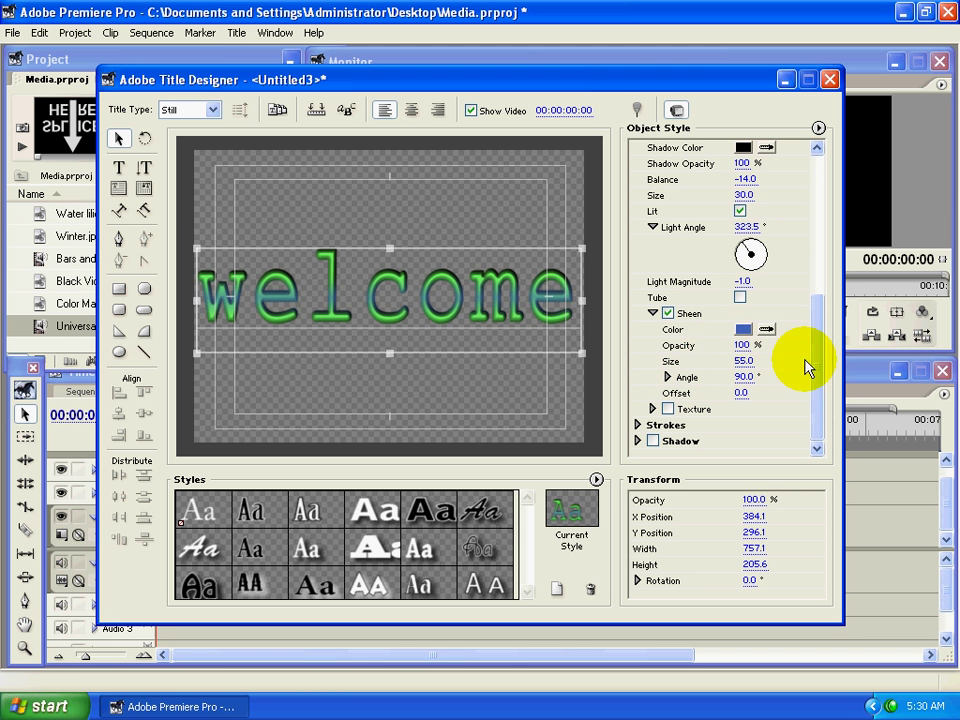
# Set the sheen angle to 249° and offset to 3.0, then disable Sheen
pyautogui.click(668, 377)
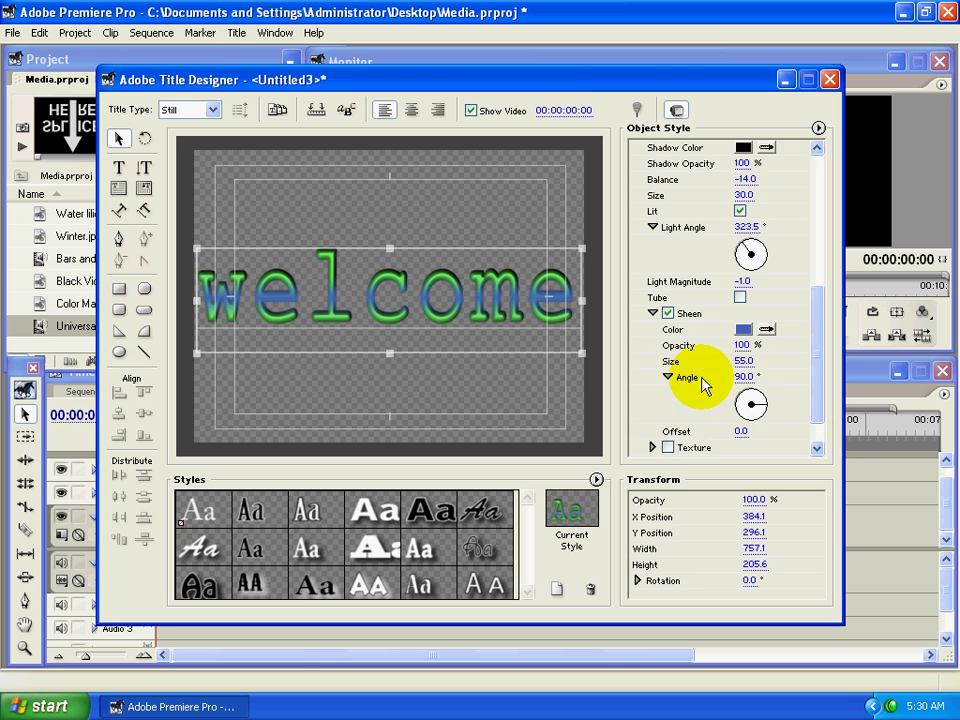
pyautogui.moveTo(751, 392)
pyautogui.mouseDown()
pyautogui.moveTo(766, 397)
pyautogui.moveTo(760, 415)
pyautogui.mouseUp()
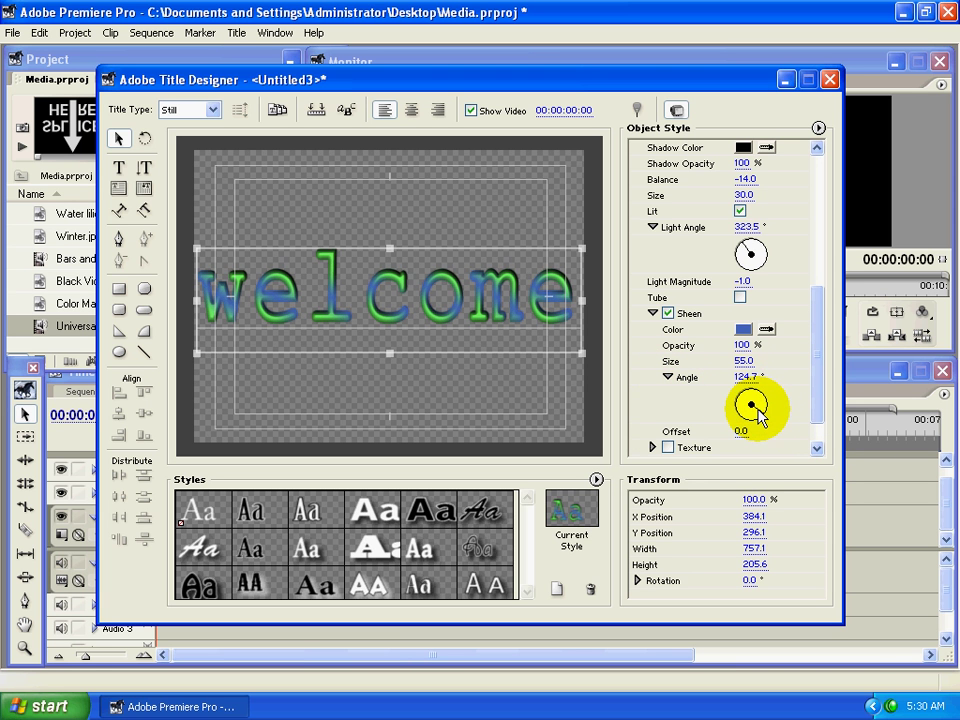
pyautogui.moveTo(757, 405)
pyautogui.mouseDown()
pyautogui.moveTo(749, 414)
pyautogui.moveTo(736, 401)
pyautogui.moveTo(753, 405)
pyautogui.mouseUp()
pyautogui.scroll(-1, 777, 415)
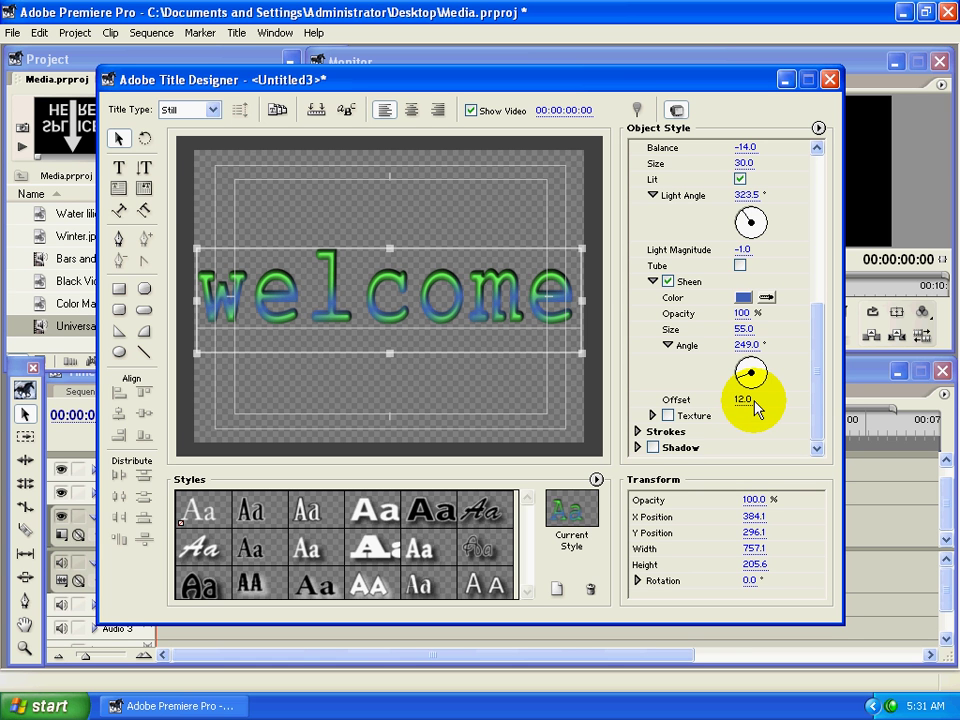
pyautogui.moveTo(755, 409); pyautogui.dragTo(728, 405)
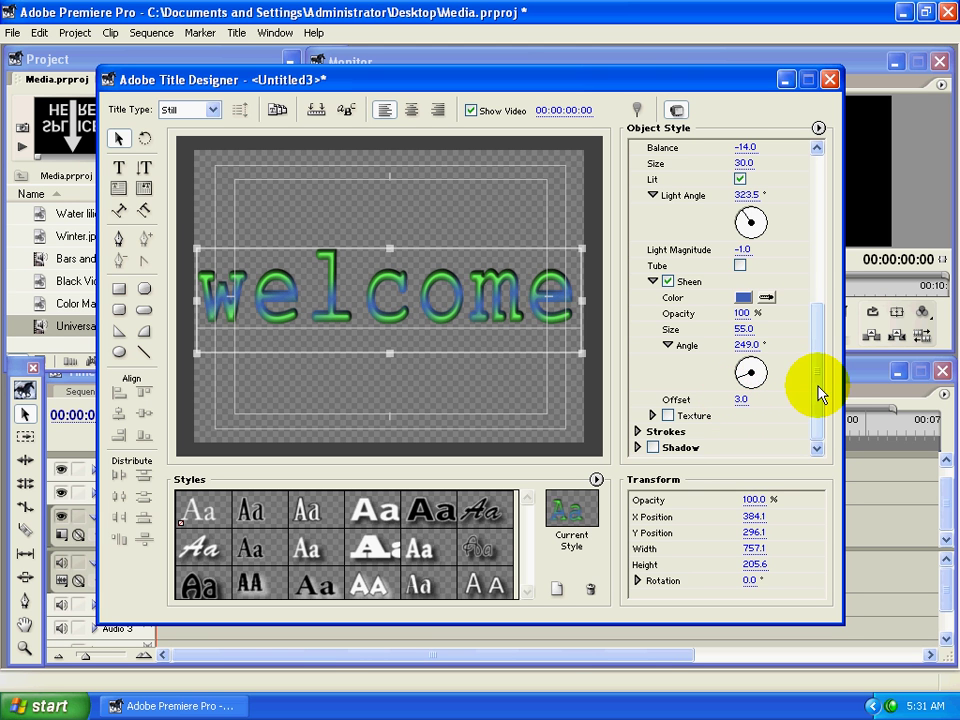
pyautogui.click(667, 283)
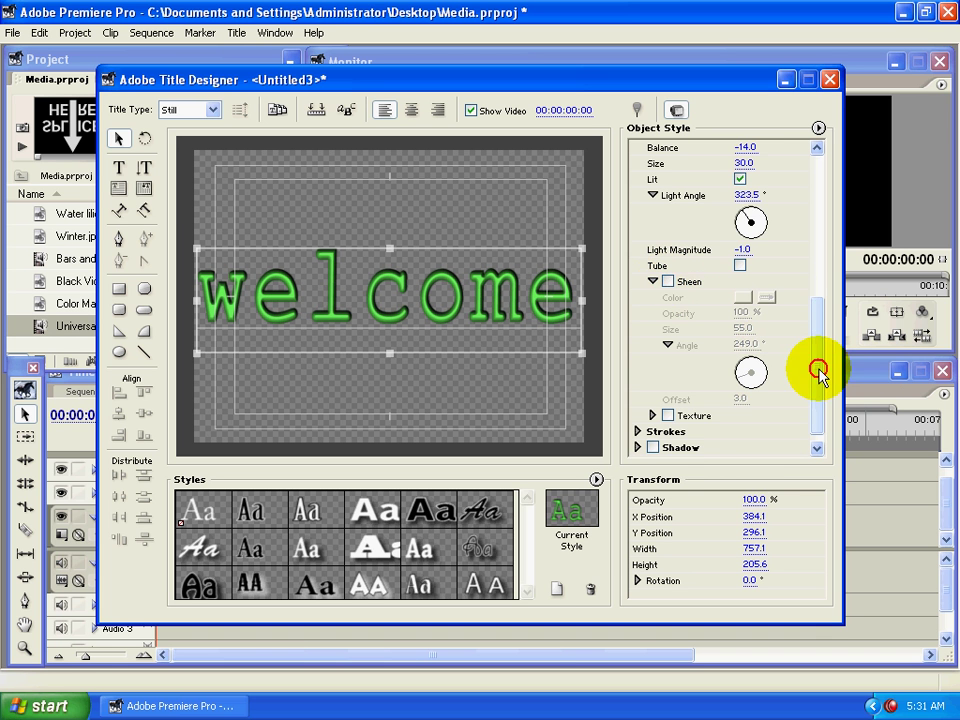
# Change the welcome text's fill type from Bevel to Solid for flat green lettering
pyautogui.moveTo(821, 369); pyautogui.dragTo(821, 282)
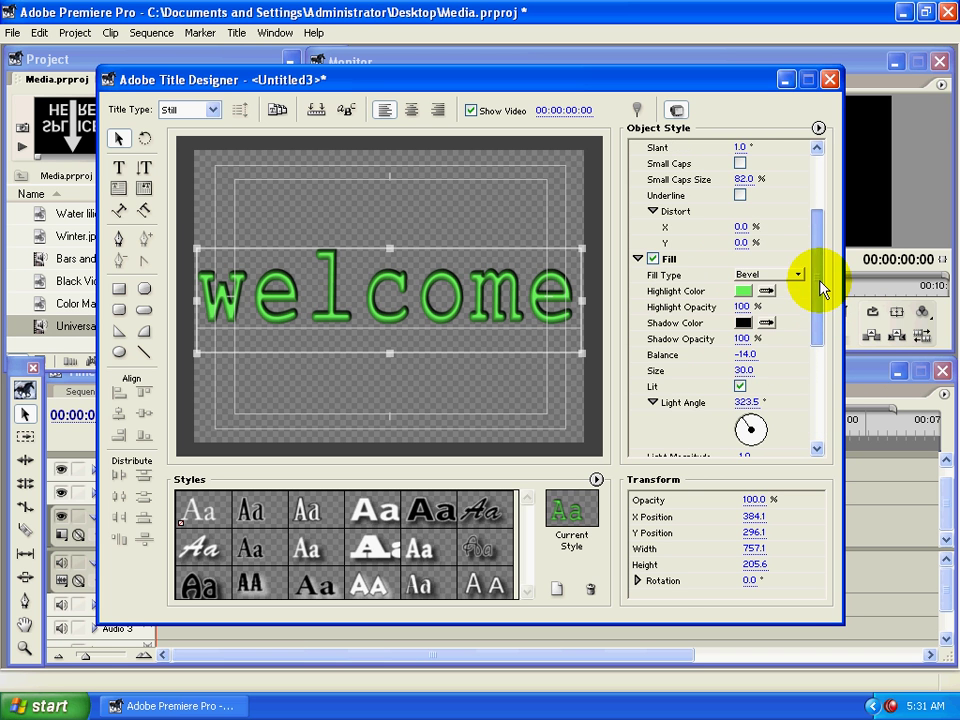
pyautogui.click(784, 278)
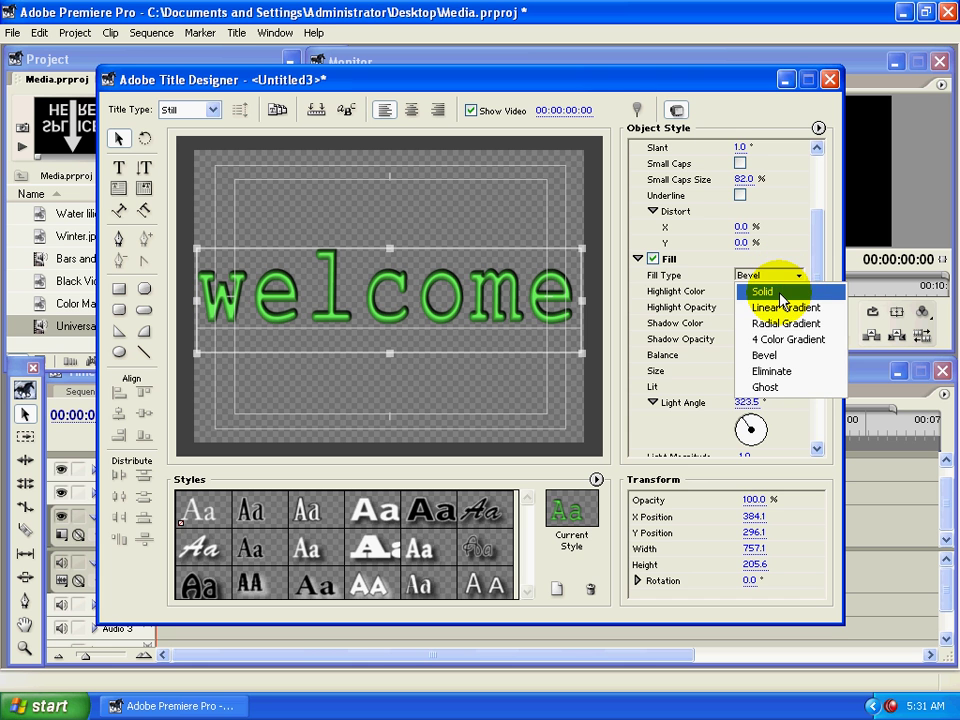
pyautogui.click(781, 293)
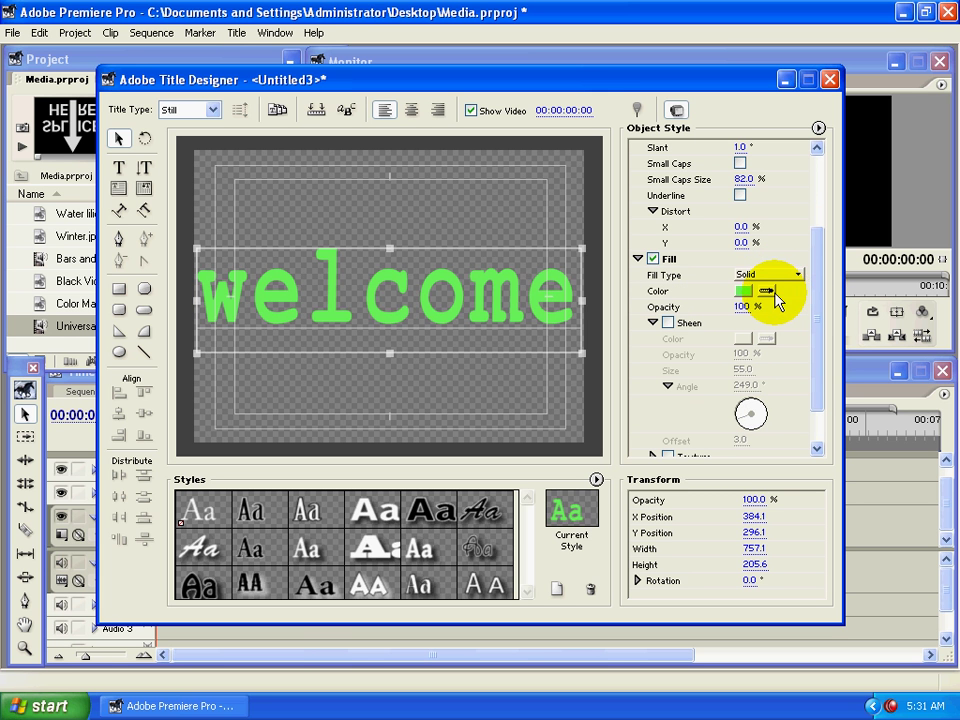
pyautogui.scroll(3, 820, 300)
pyautogui.scroll(-4, 811, 392)
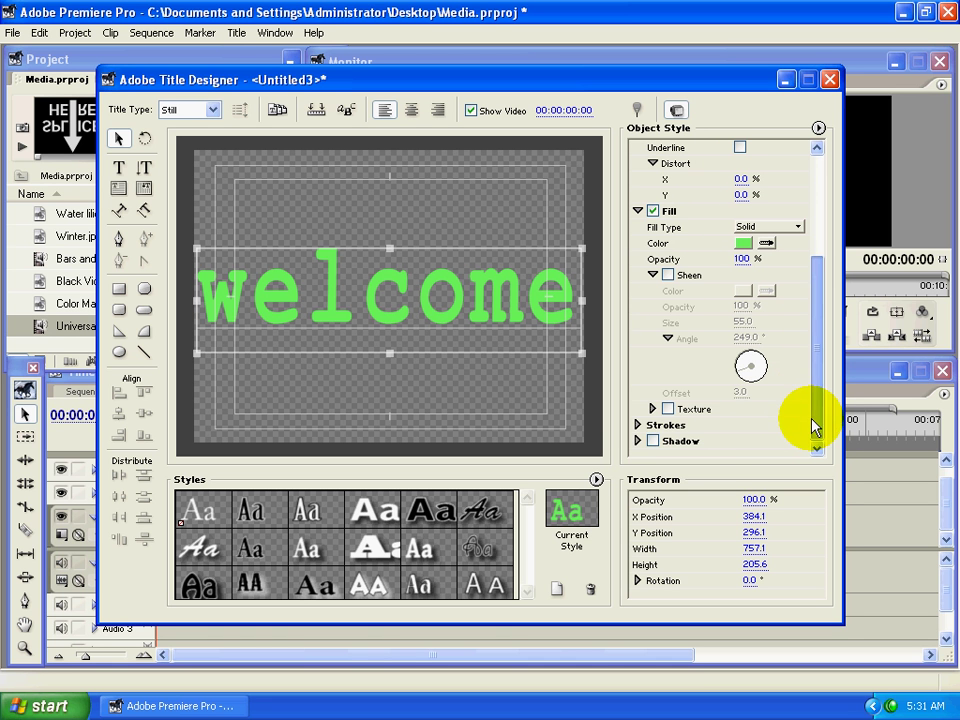
# Enable Texture on the welcome text fill and bring up the texture image chooser
pyautogui.click(652, 409)
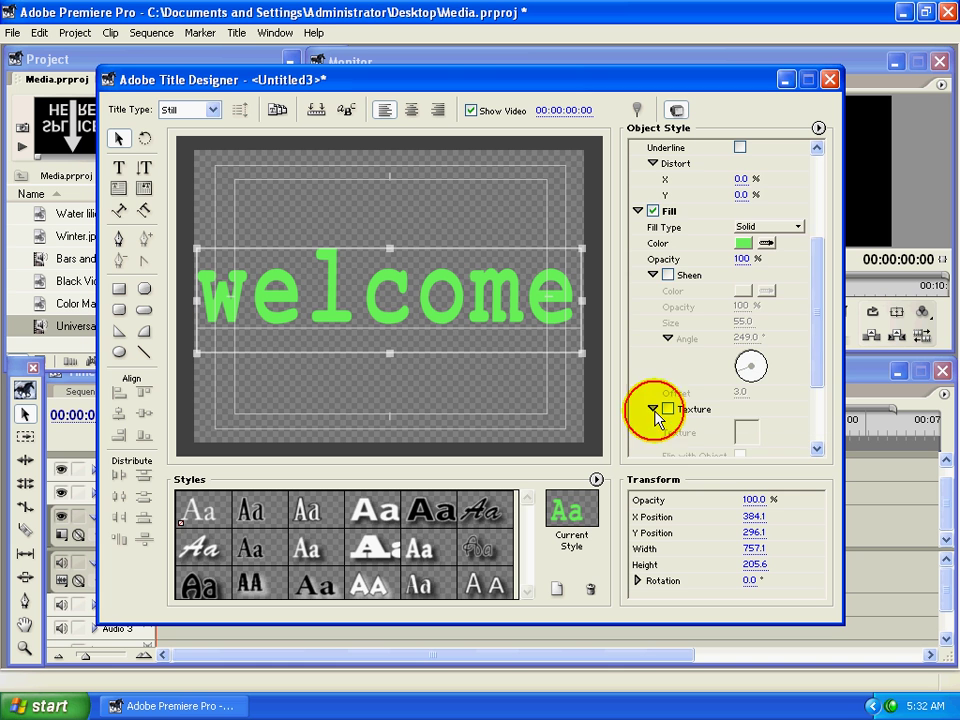
pyautogui.scroll(-3, 821, 368)
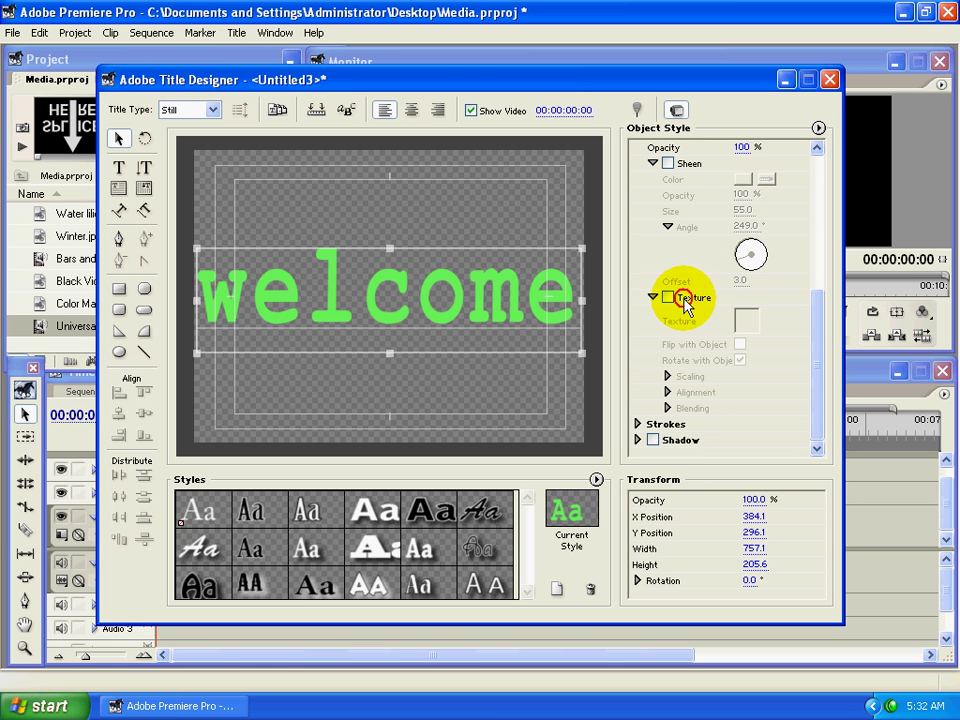
pyautogui.click(668, 297)
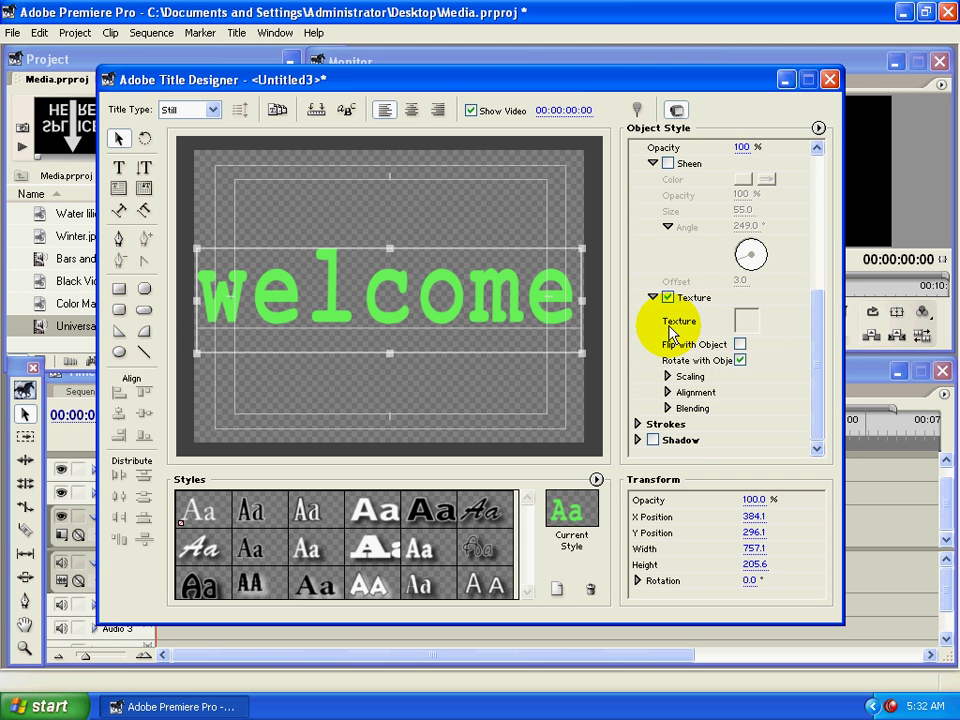
pyautogui.click(745, 318)
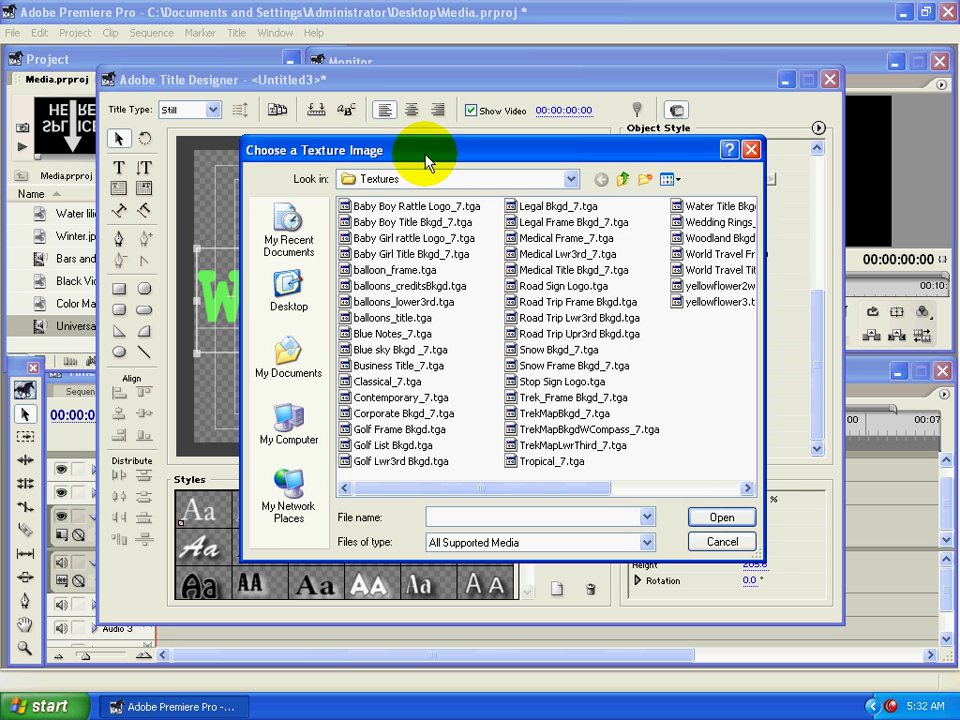
# Apply Water lilies from My Pictures > Sample Pictures as the welcome text's texture
pyautogui.moveTo(426, 163); pyautogui.dragTo(398, 158)
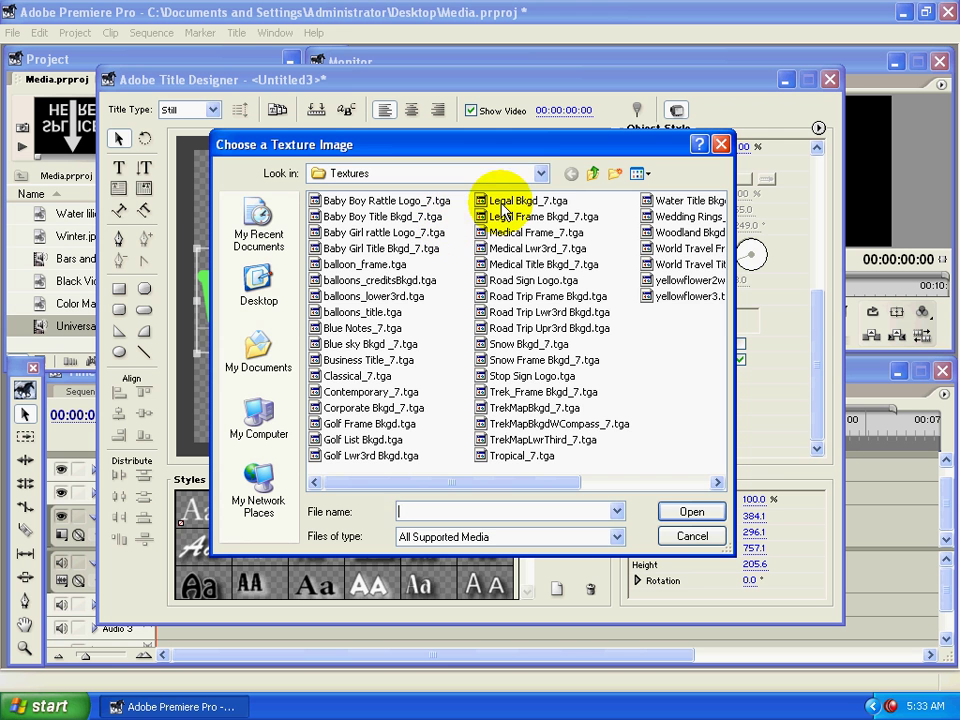
pyautogui.click(262, 362)
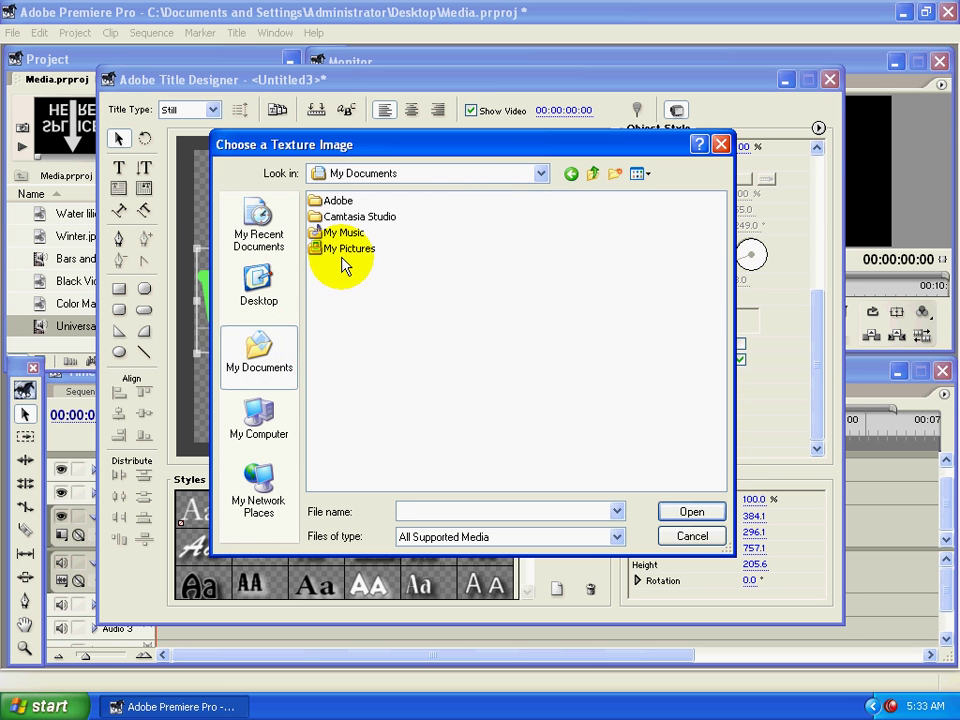
pyautogui.doubleClick(347, 249)
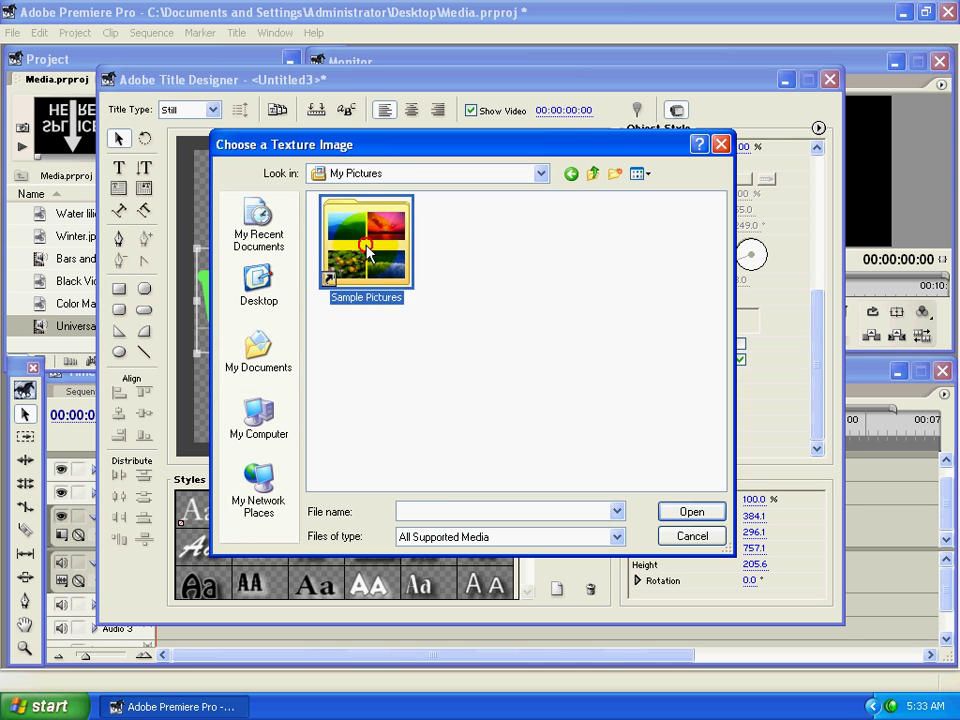
pyautogui.doubleClick(368, 253)
pyautogui.click(345, 232)
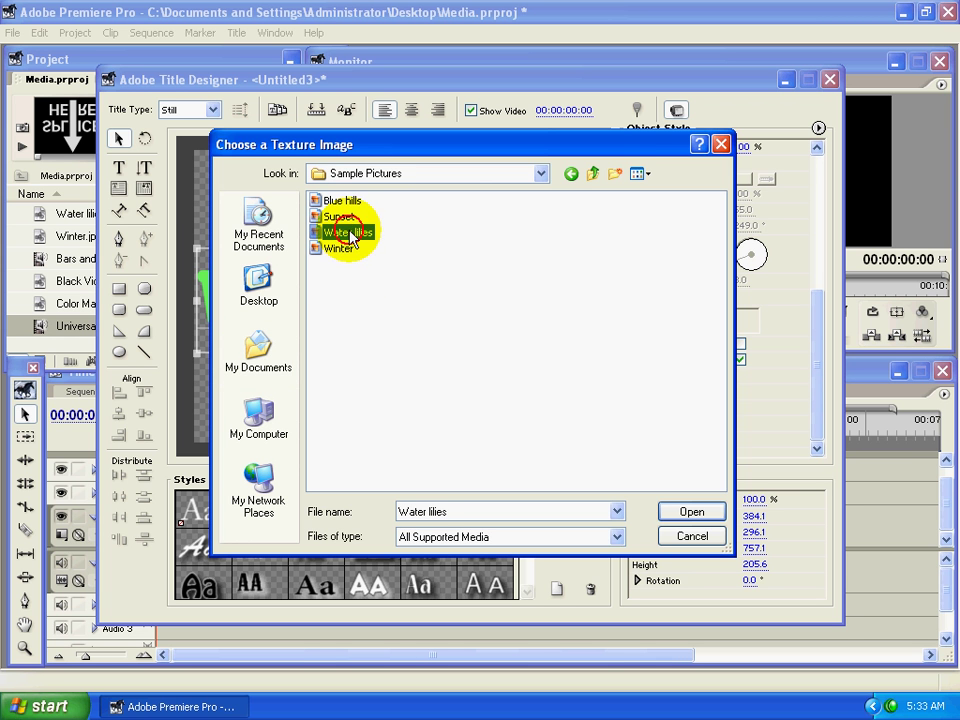
pyautogui.click(641, 174)
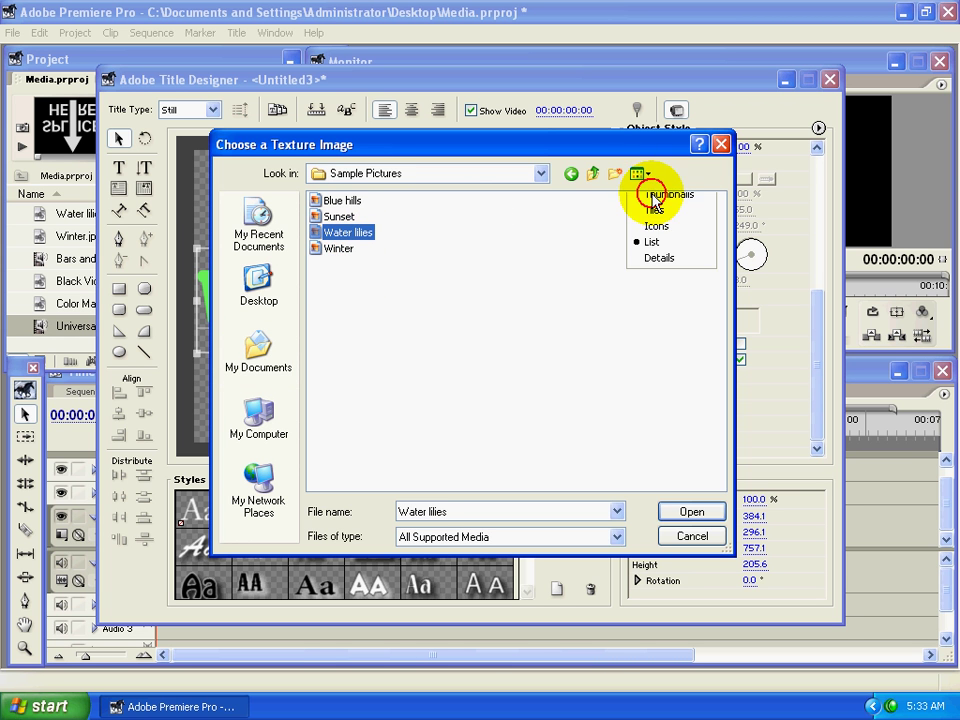
pyautogui.click(652, 194)
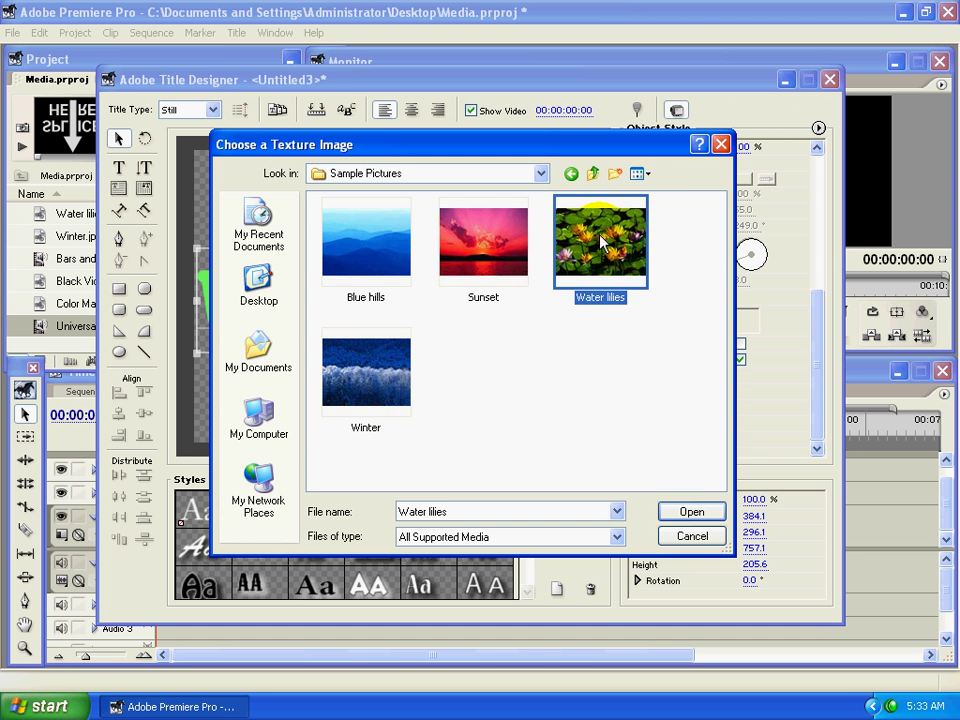
pyautogui.click(692, 512)
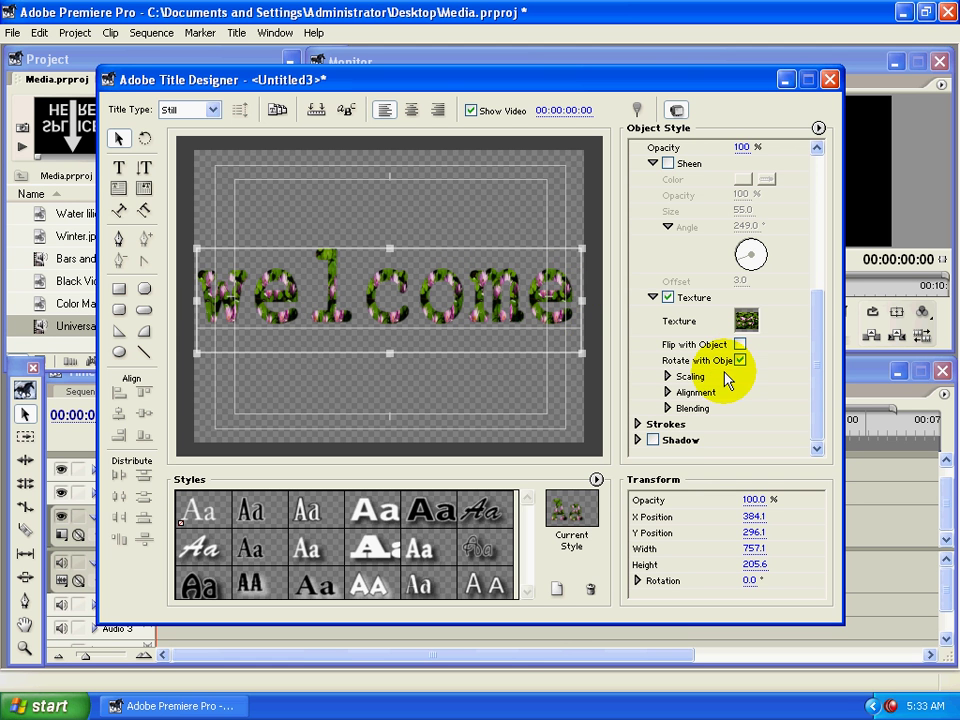
# Toggle Rotate with Object off and back on while tilting the text, leaving it at 359.8°
pyautogui.click(818, 344)
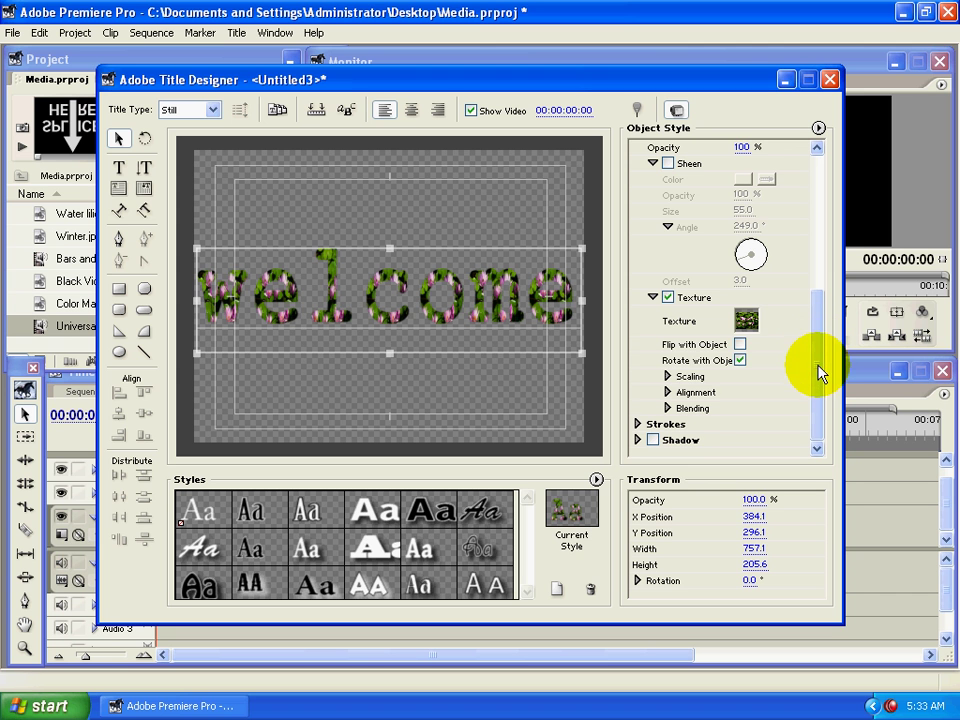
pyautogui.click(740, 361)
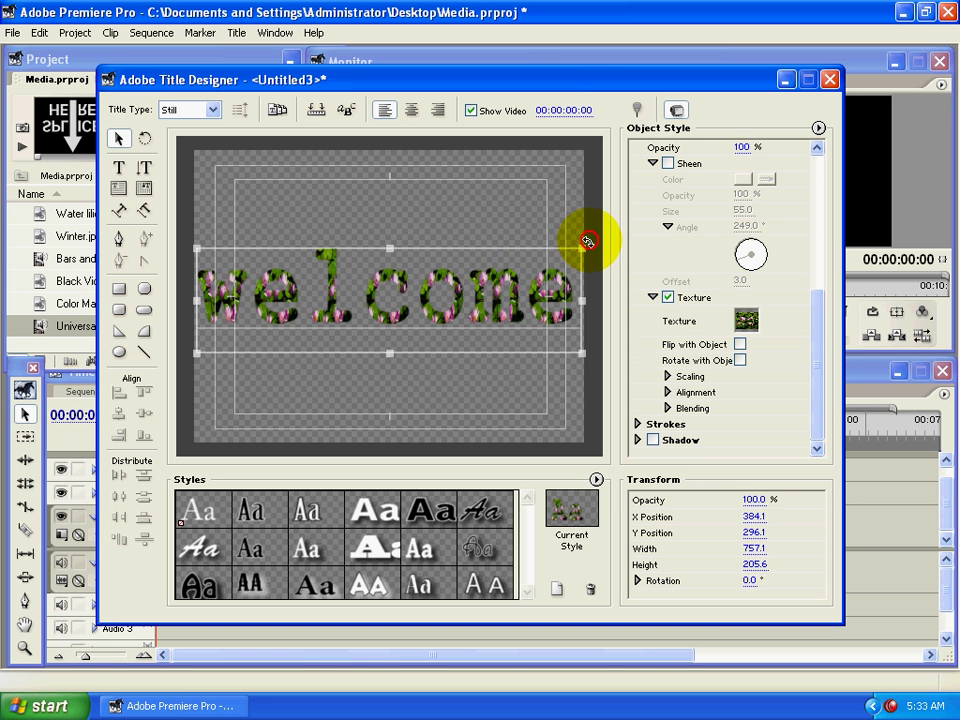
pyautogui.moveTo(585, 239); pyautogui.dragTo(550, 210)
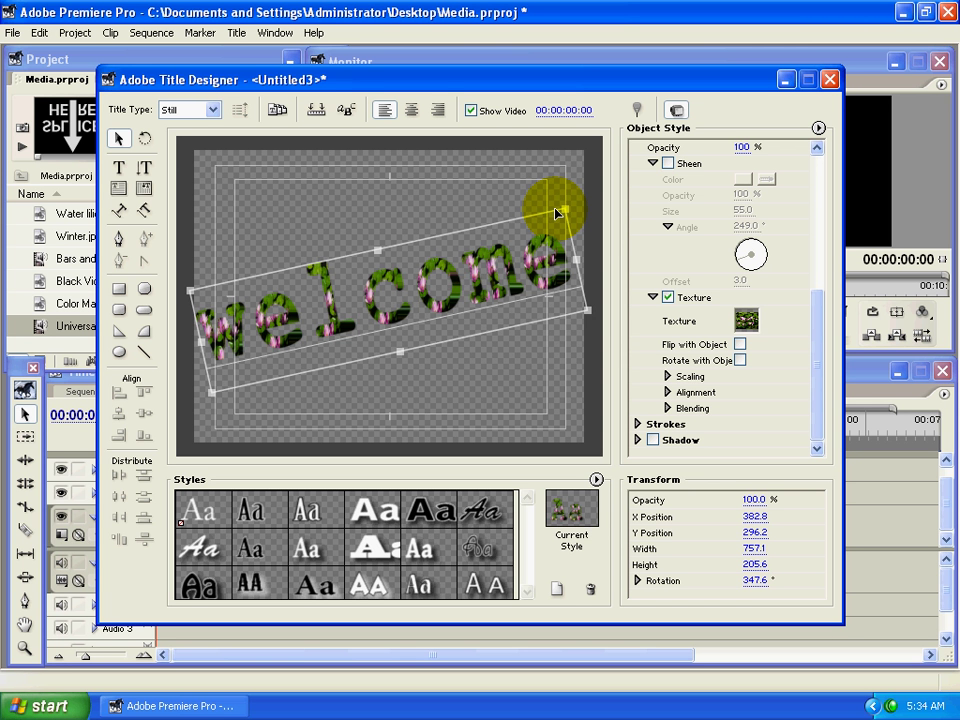
pyautogui.click(740, 361)
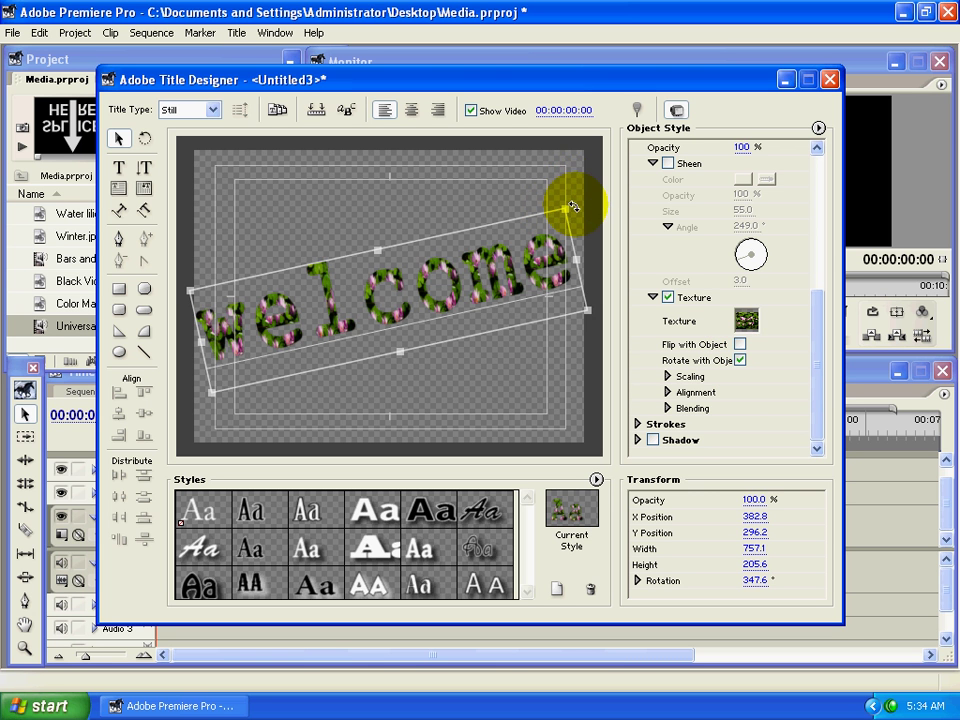
pyautogui.moveTo(568, 207); pyautogui.dragTo(582, 236)
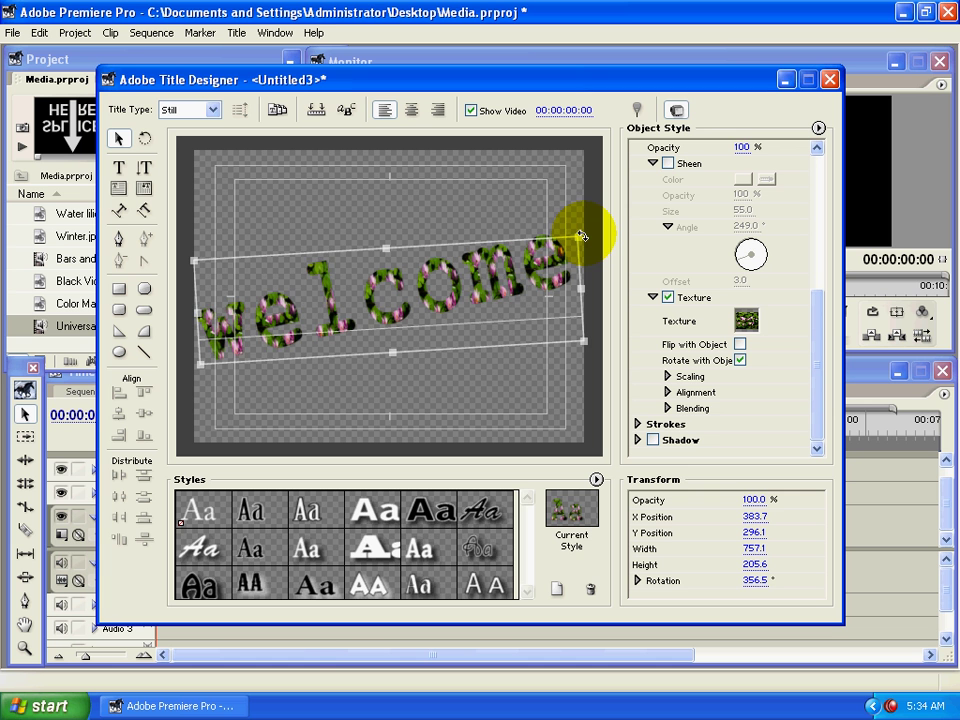
pyautogui.moveTo(581, 235); pyautogui.dragTo(581, 248)
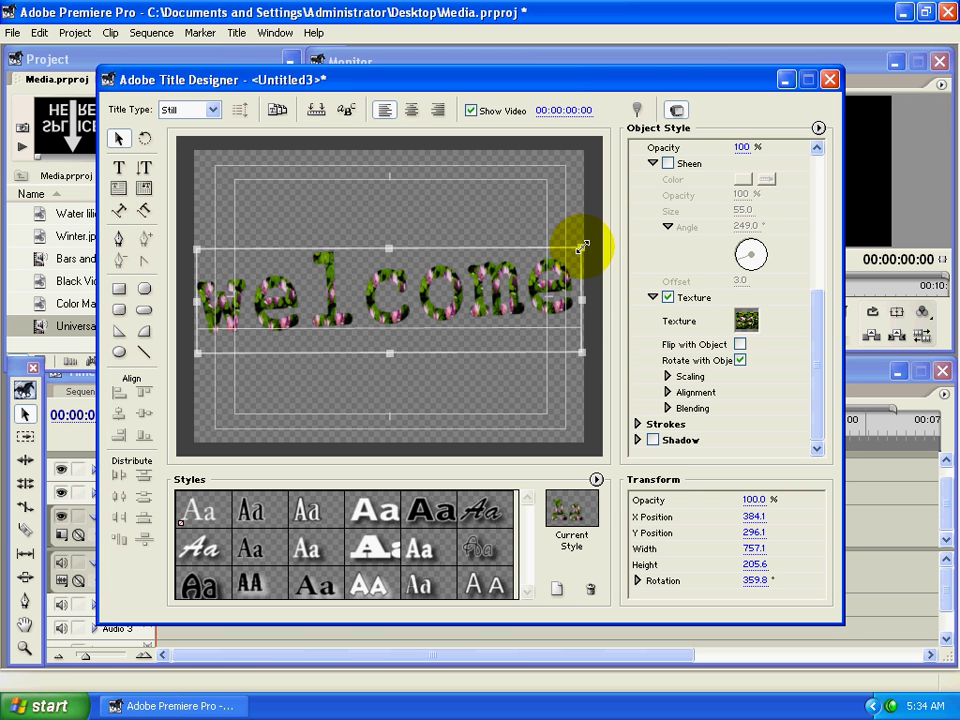
# Scale the water-lily texture to 140% by 129% with tiling, and set X Offset 61.0
pyautogui.click(668, 377)
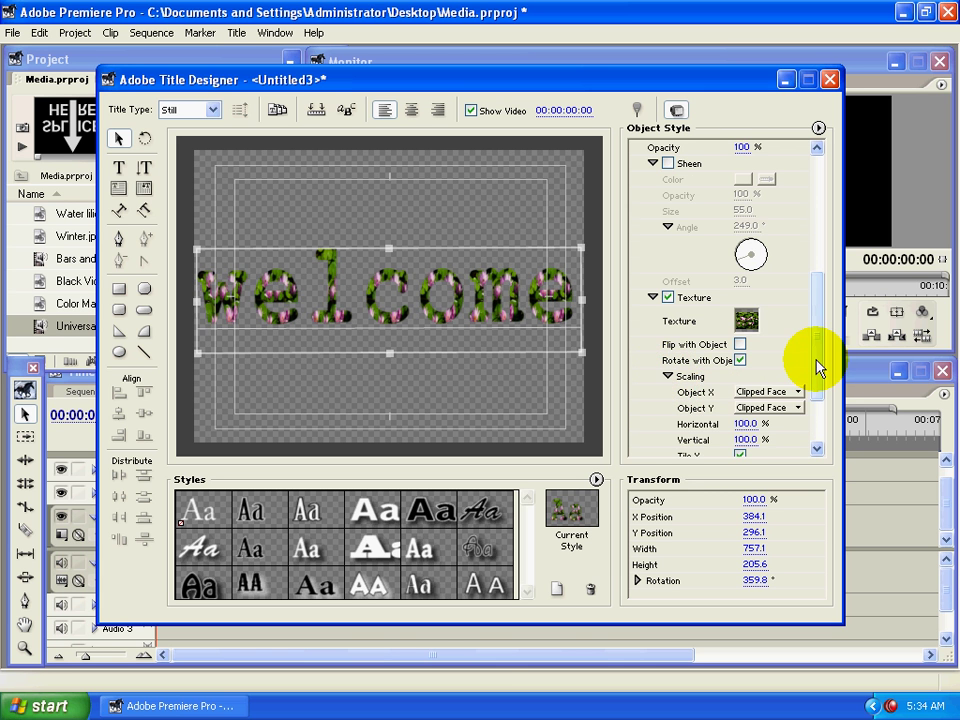
pyautogui.moveTo(818, 367); pyautogui.dragTo(820, 418)
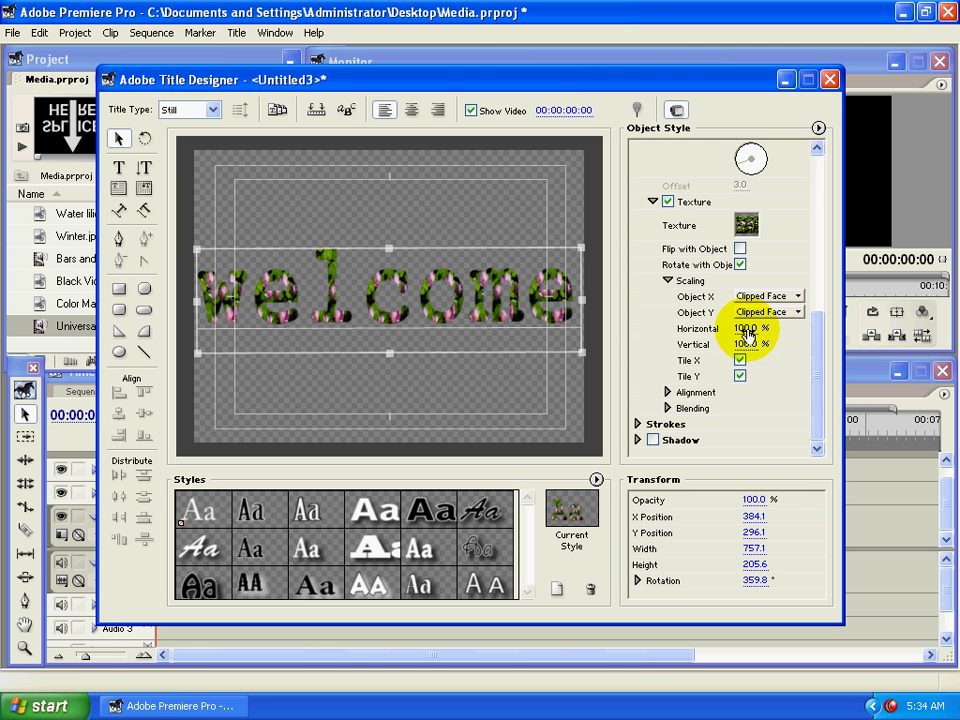
pyautogui.moveTo(748, 335); pyautogui.dragTo(790, 338)
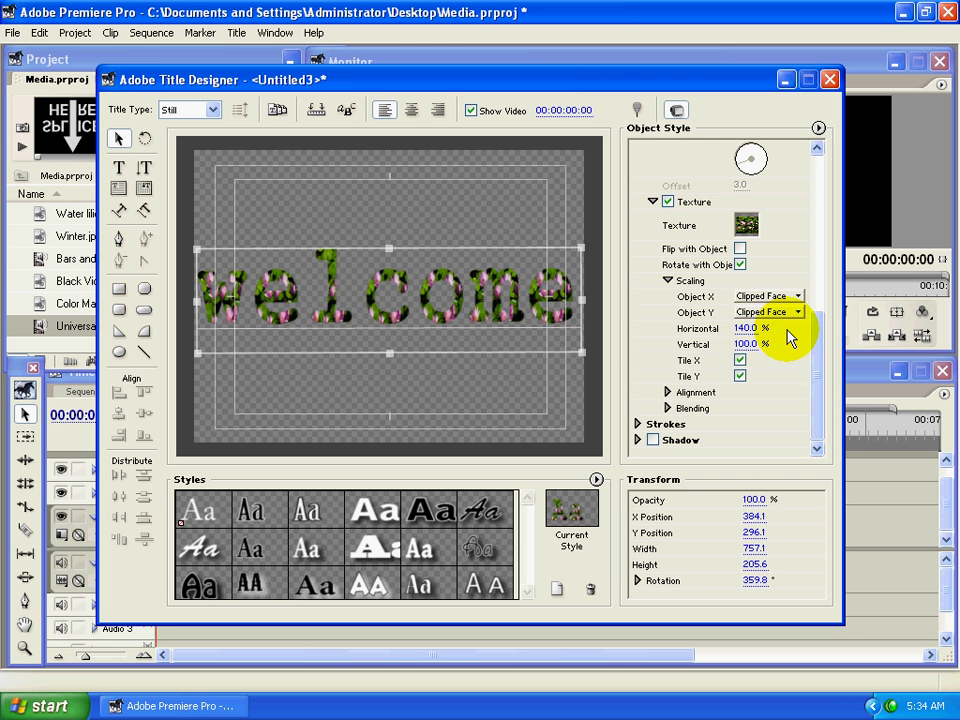
pyautogui.moveTo(767, 343)
pyautogui.mouseDown()
pyautogui.moveTo(748, 345)
pyautogui.moveTo(779, 349)
pyautogui.mouseUp()
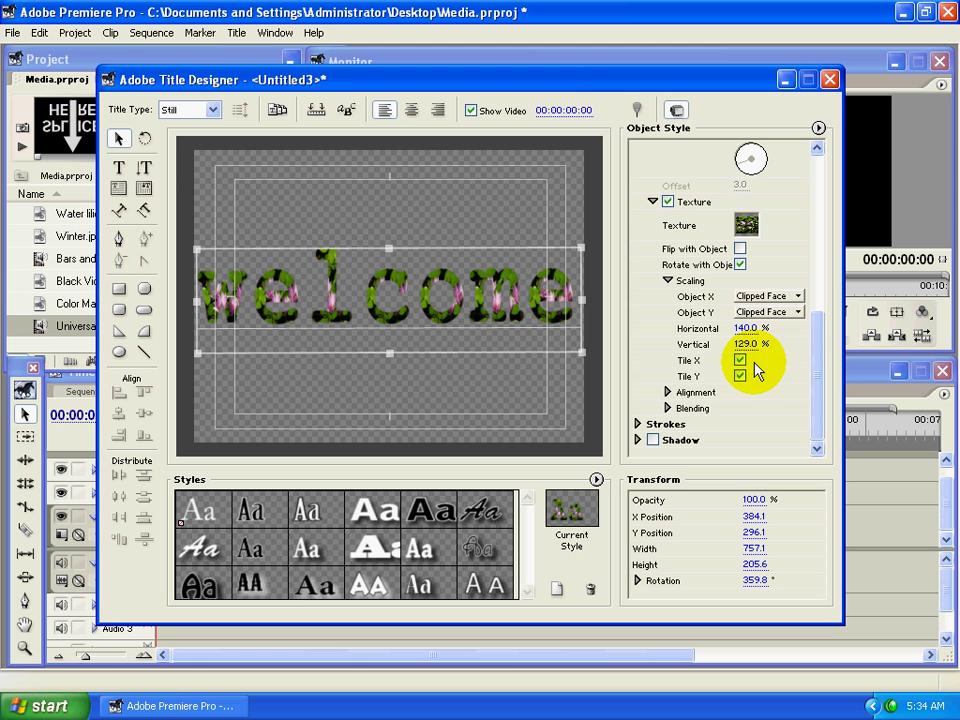
pyautogui.click(739, 360)
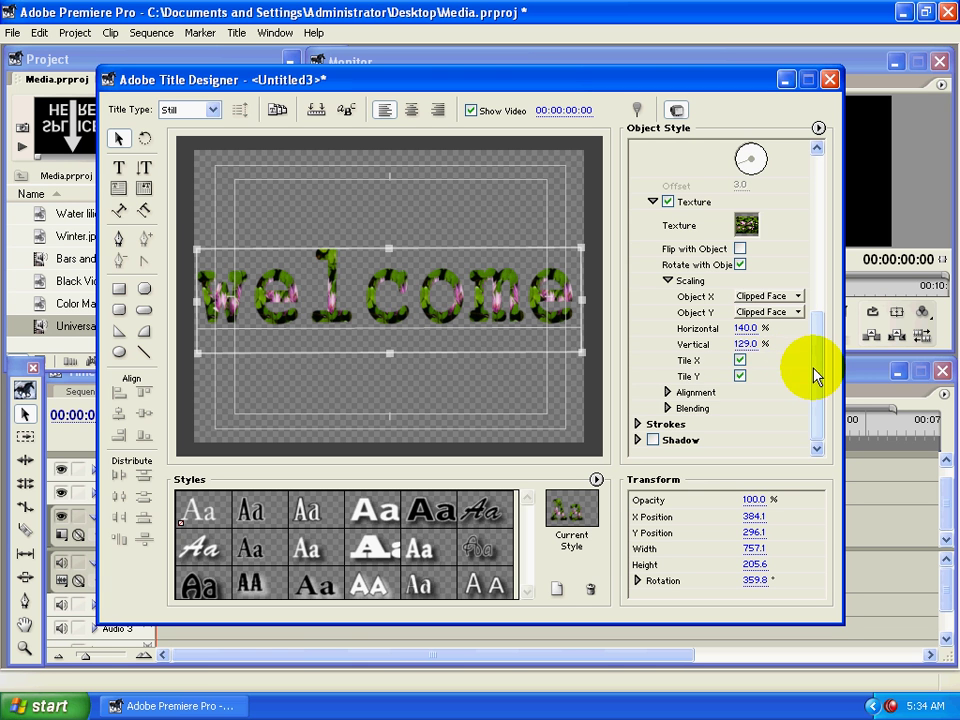
pyautogui.click(668, 392)
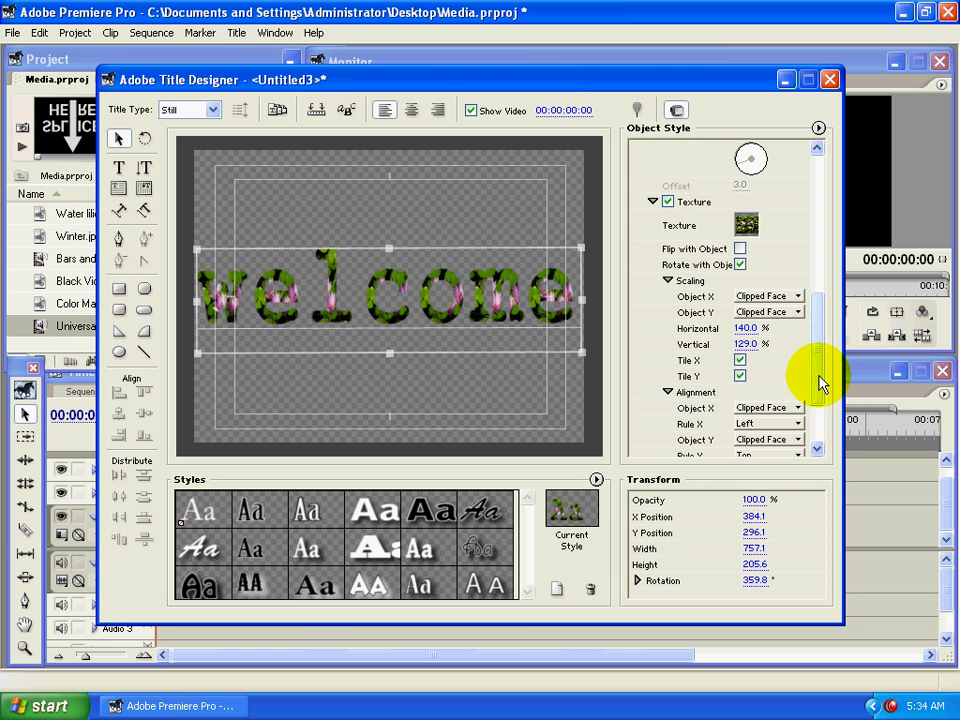
pyautogui.moveTo(820, 383); pyautogui.dragTo(814, 429)
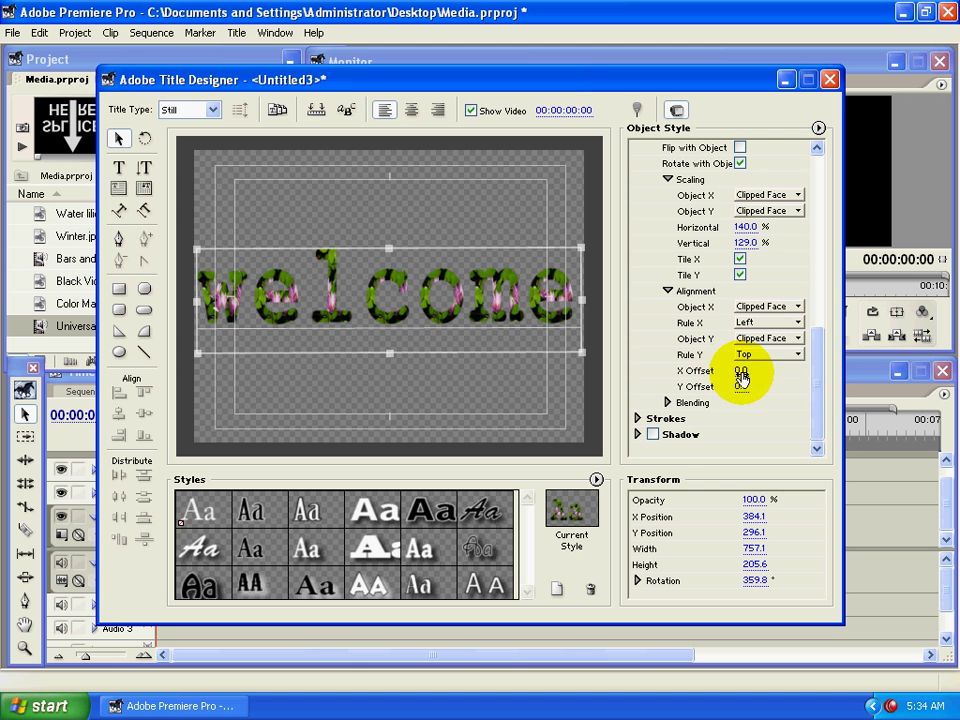
pyautogui.moveTo(741, 376); pyautogui.dragTo(800, 381)
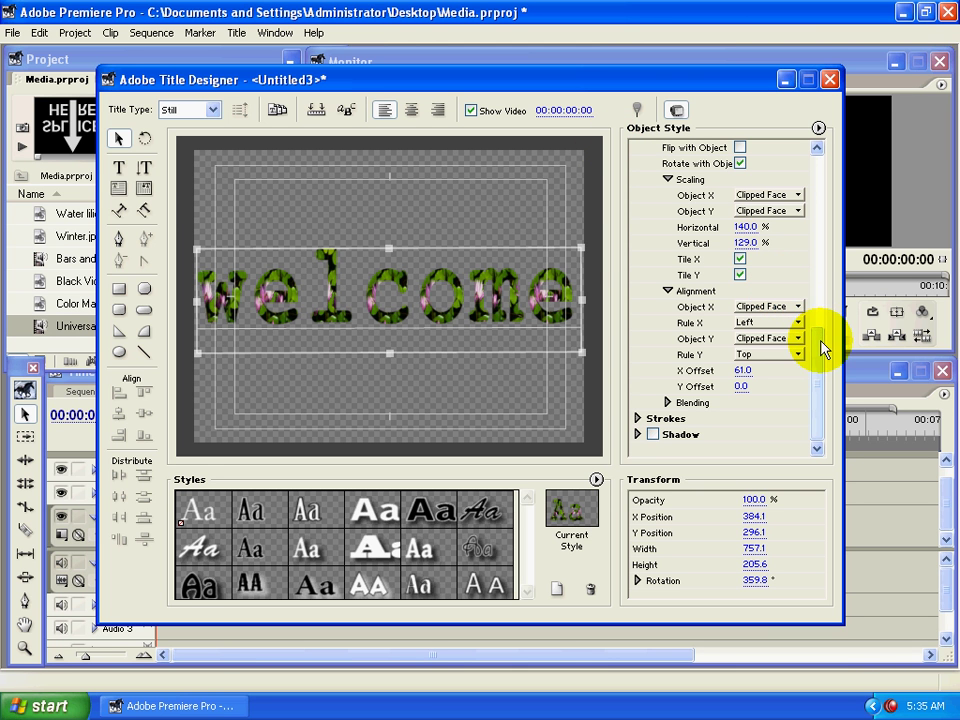
# Lower the texture blend mix and set the Composite Rule to None
pyautogui.click(668, 402)
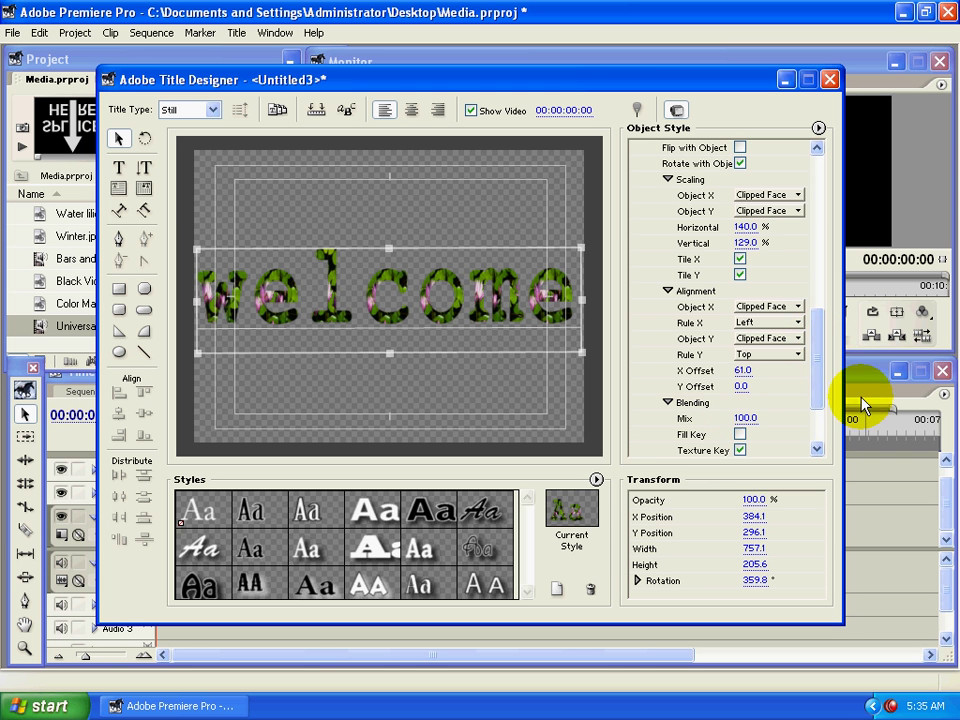
pyautogui.click(815, 405)
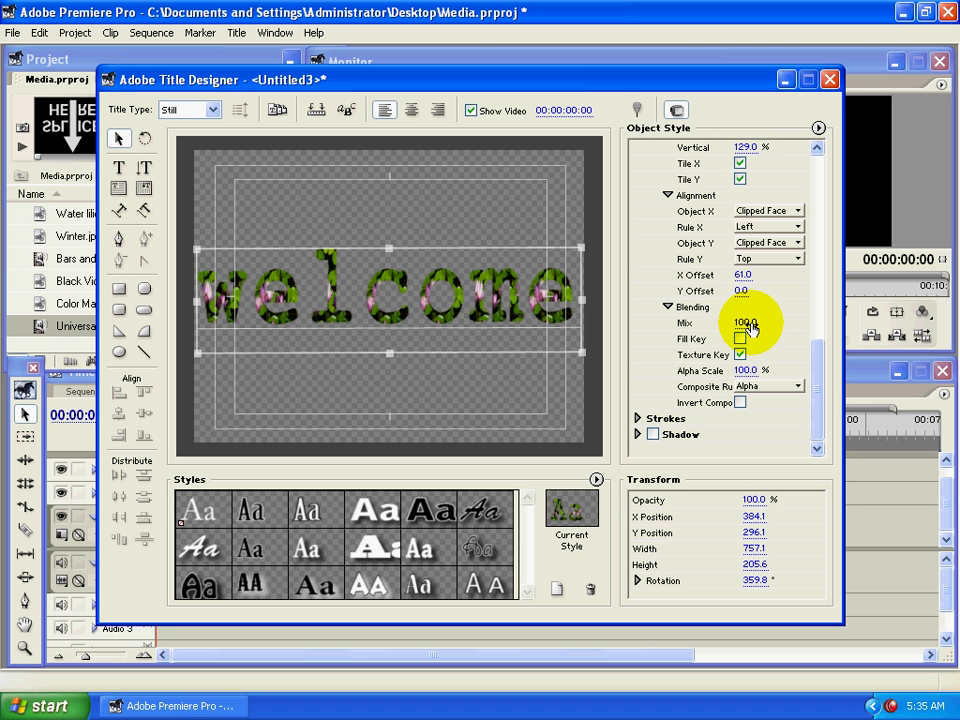
pyautogui.moveTo(748, 326); pyautogui.dragTo(741, 330)
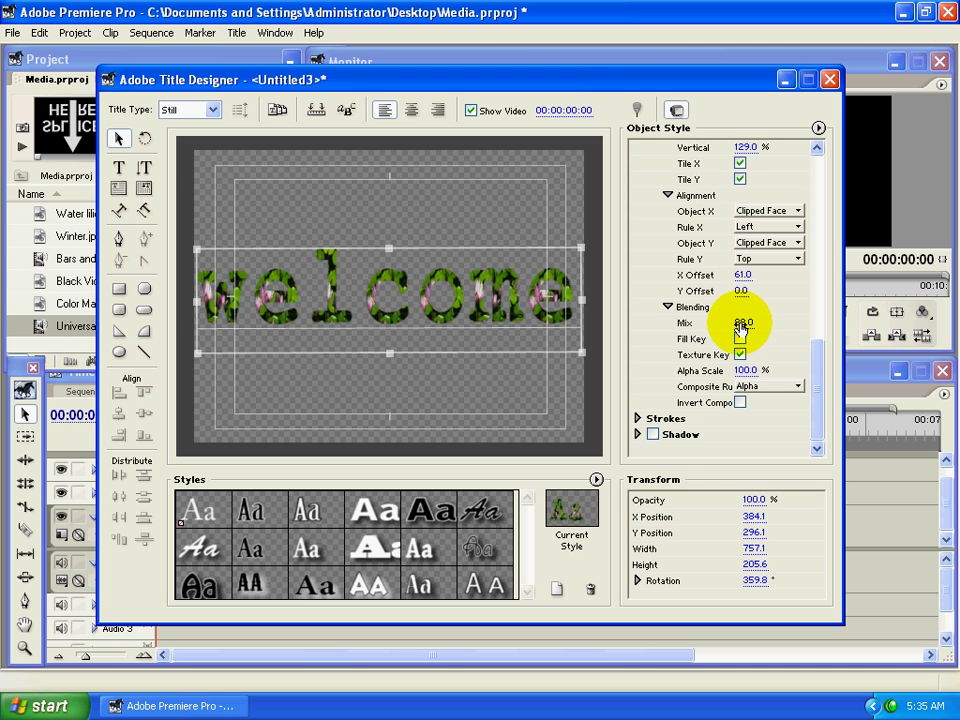
pyautogui.moveTo(740, 330)
pyautogui.mouseDown()
pyautogui.moveTo(719, 328)
pyautogui.moveTo(825, 322)
pyautogui.mouseUp()
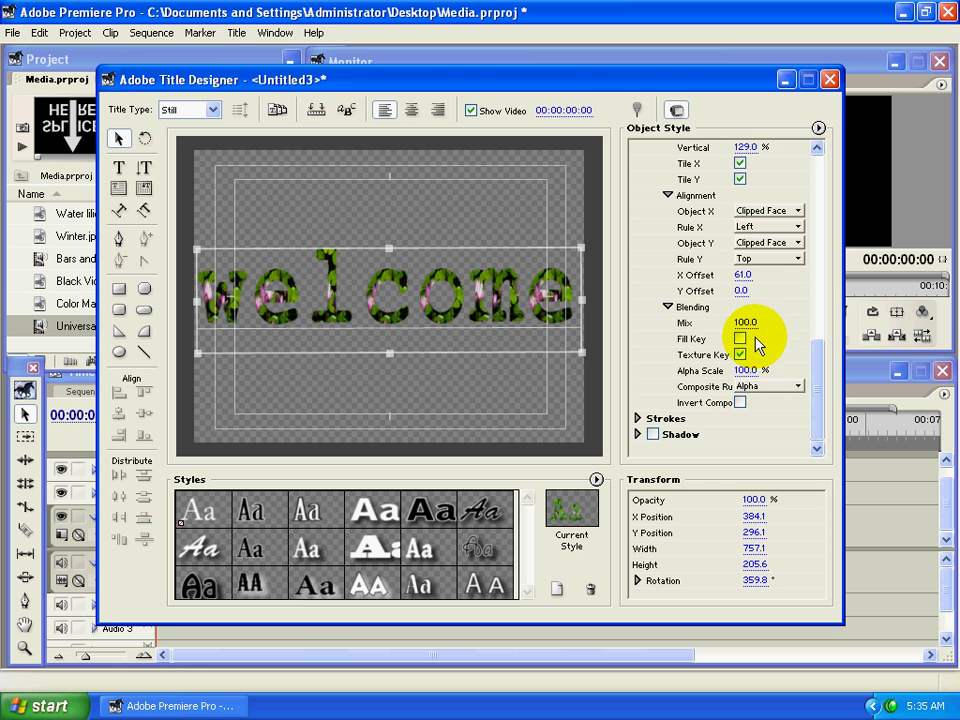
pyautogui.click(745, 386)
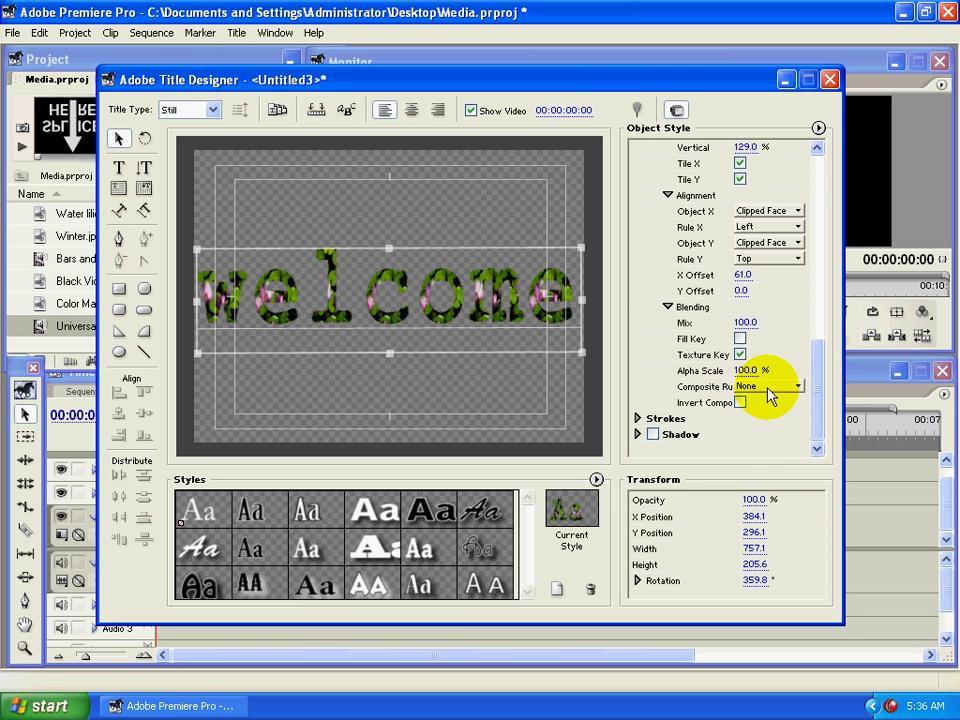
# Try Red, Blue and Green composite rules, then return the composite rule to None
pyautogui.click(770, 388)
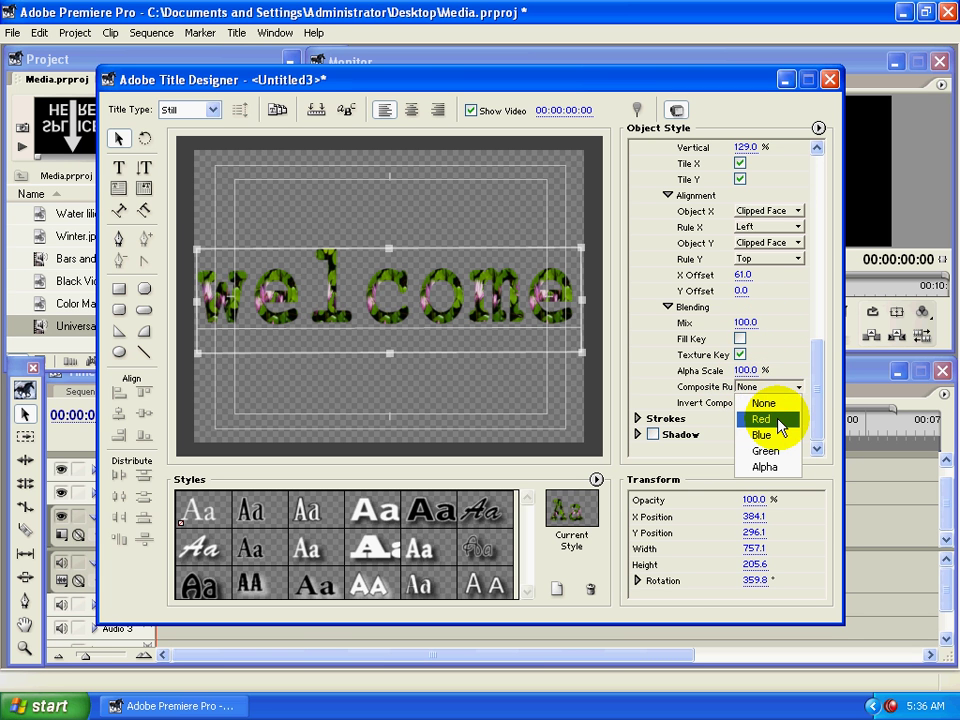
pyautogui.click(768, 419)
pyautogui.click(770, 388)
pyautogui.click(778, 435)
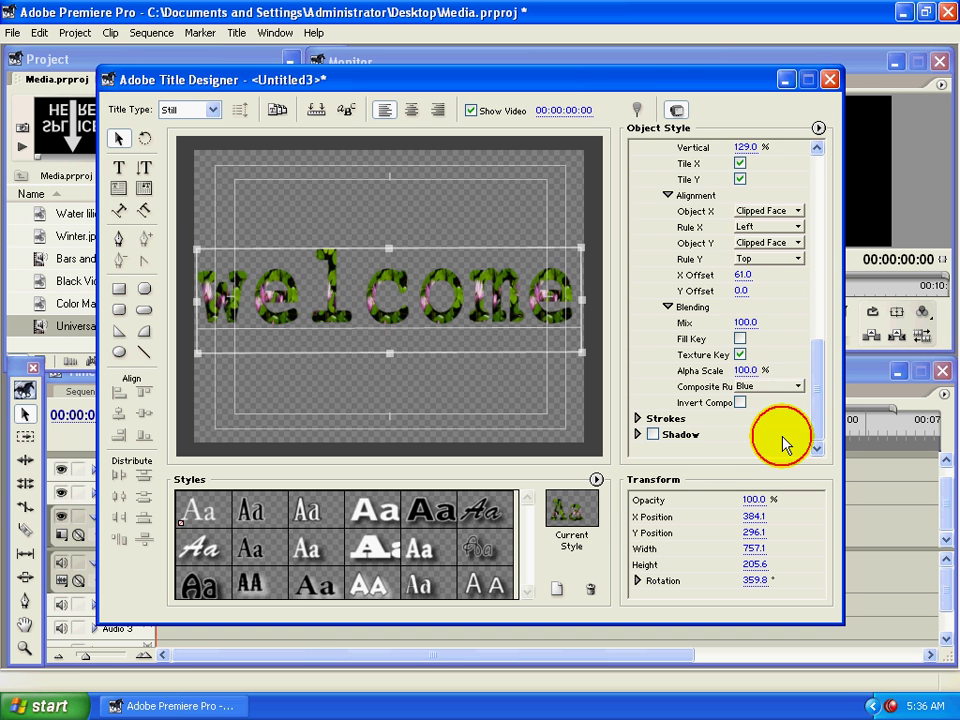
pyautogui.click(780, 389)
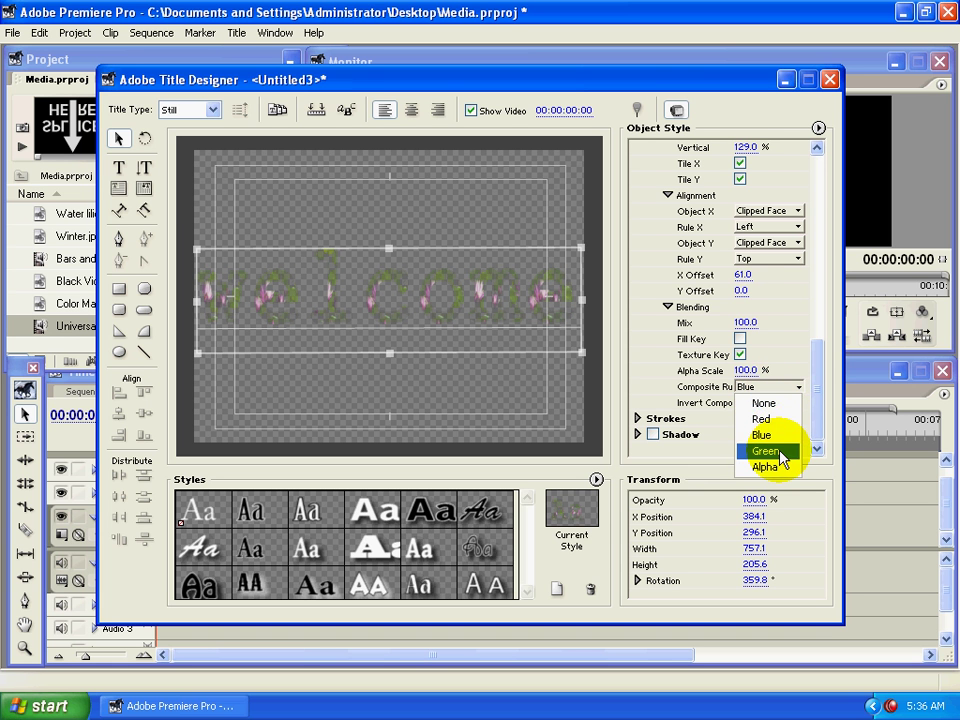
pyautogui.click(780, 451)
pyautogui.click(774, 391)
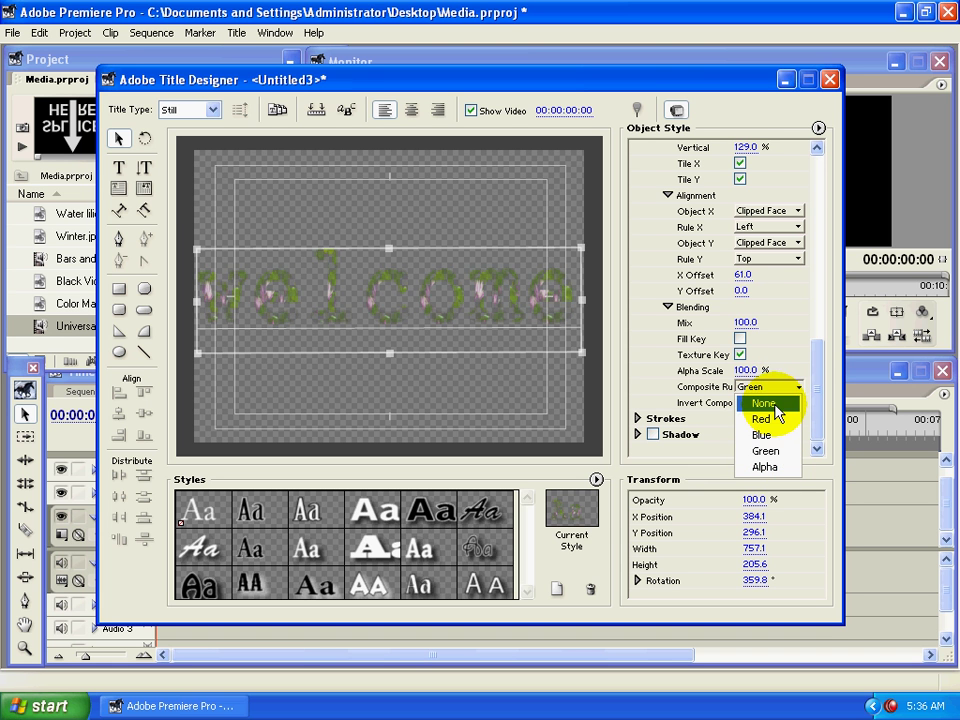
pyautogui.click(772, 403)
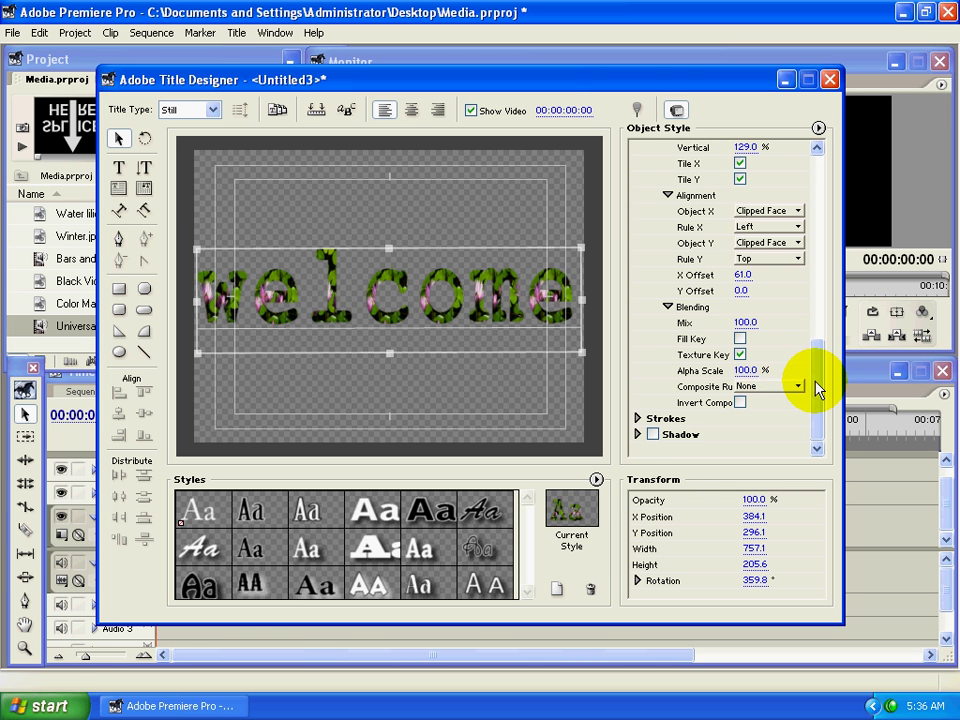
pyautogui.moveTo(818, 390); pyautogui.dragTo(814, 300)
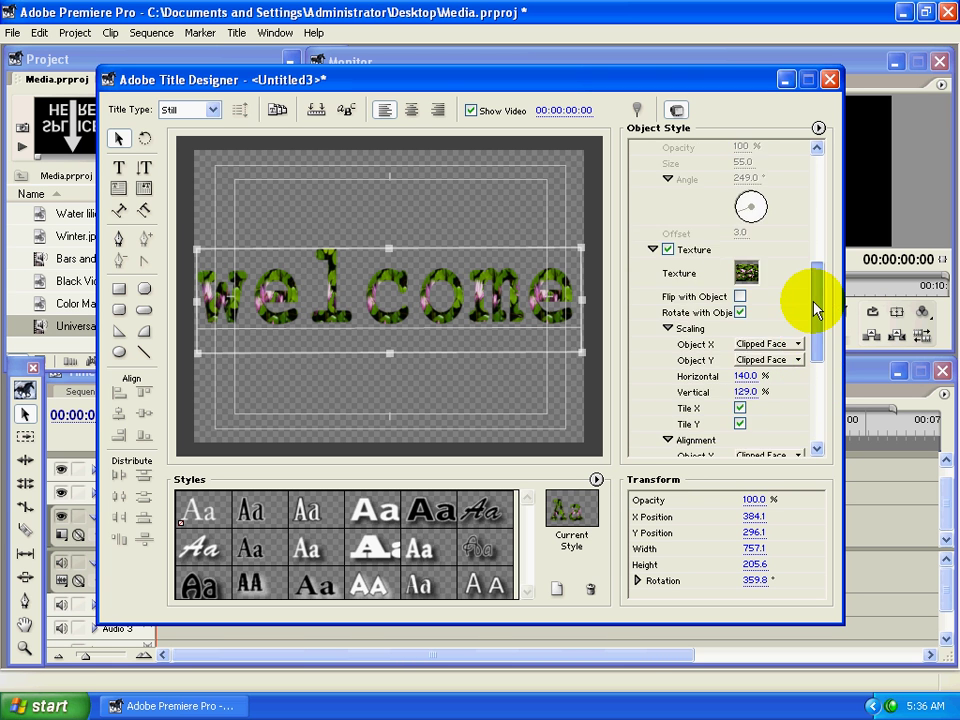
# Turn off the texture fill and add an inner stroke to the welcome text
pyautogui.click(669, 281)
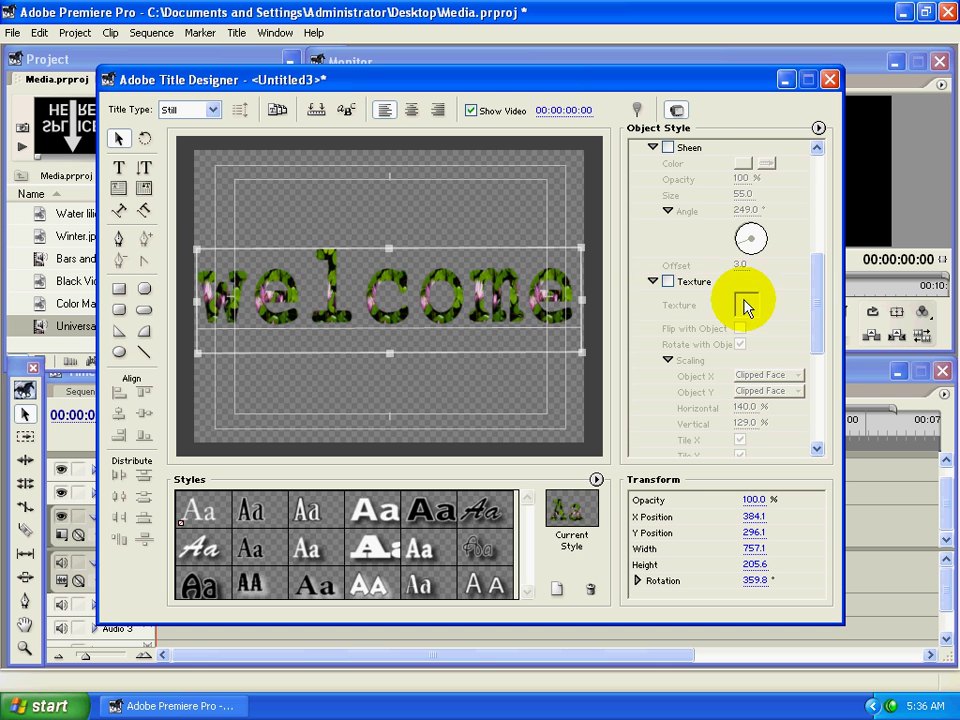
pyautogui.moveTo(818, 300); pyautogui.dragTo(823, 444)
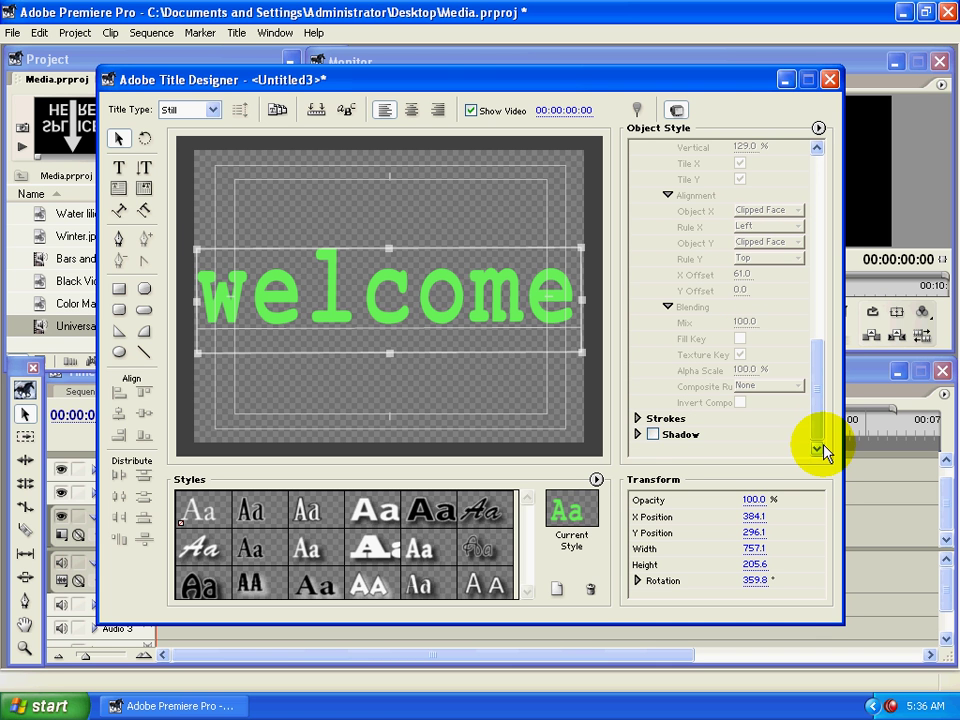
pyautogui.click(637, 418)
pyautogui.moveTo(817, 378); pyautogui.dragTo(814, 446)
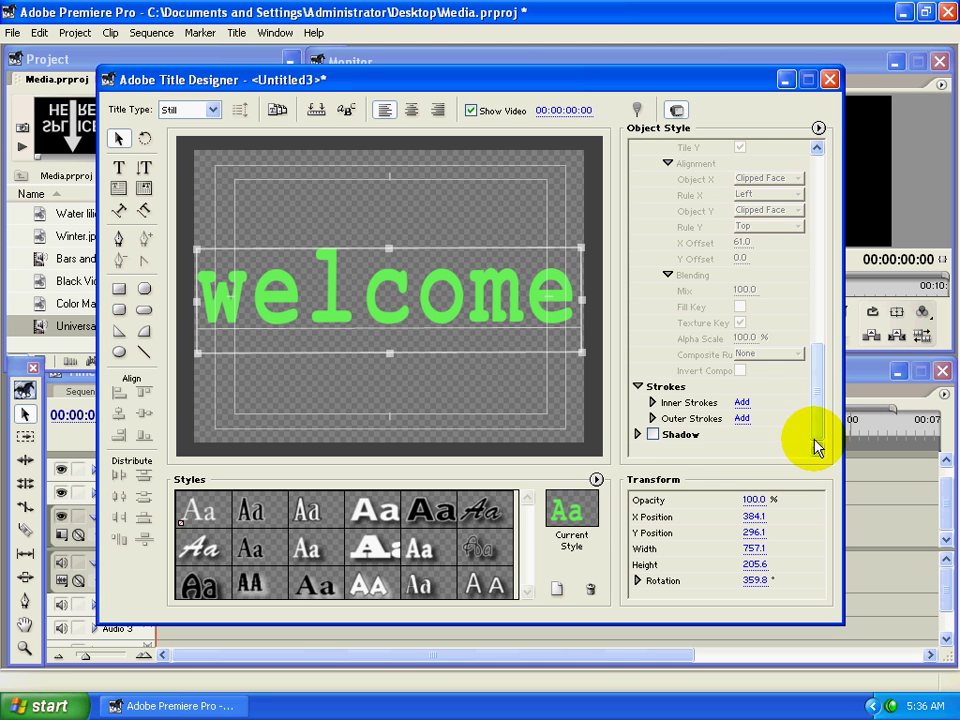
pyautogui.click(653, 403)
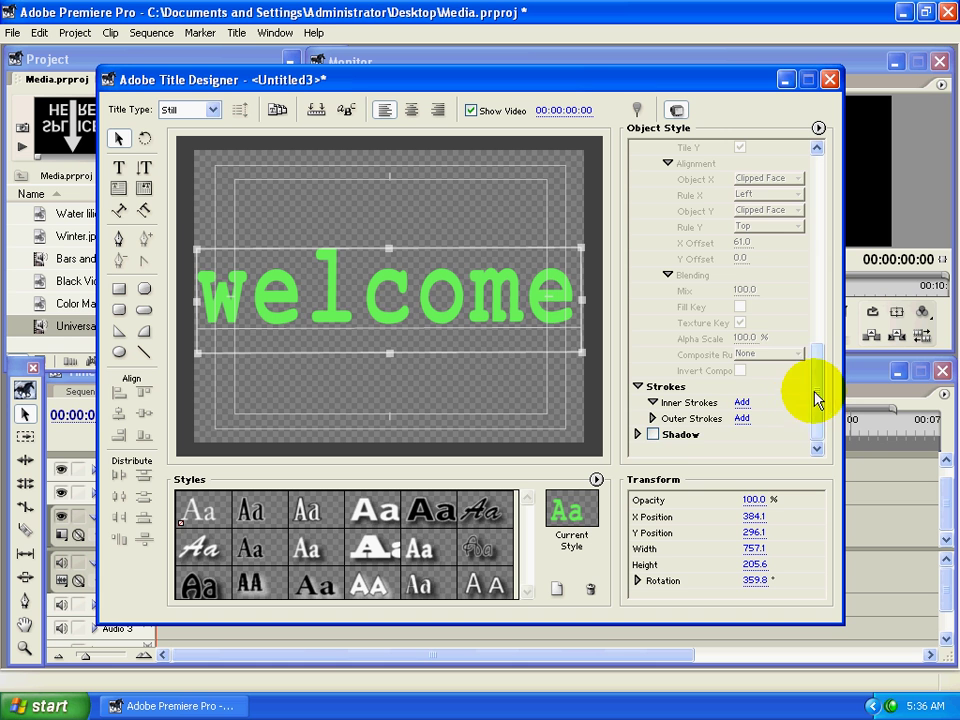
pyautogui.click(745, 402)
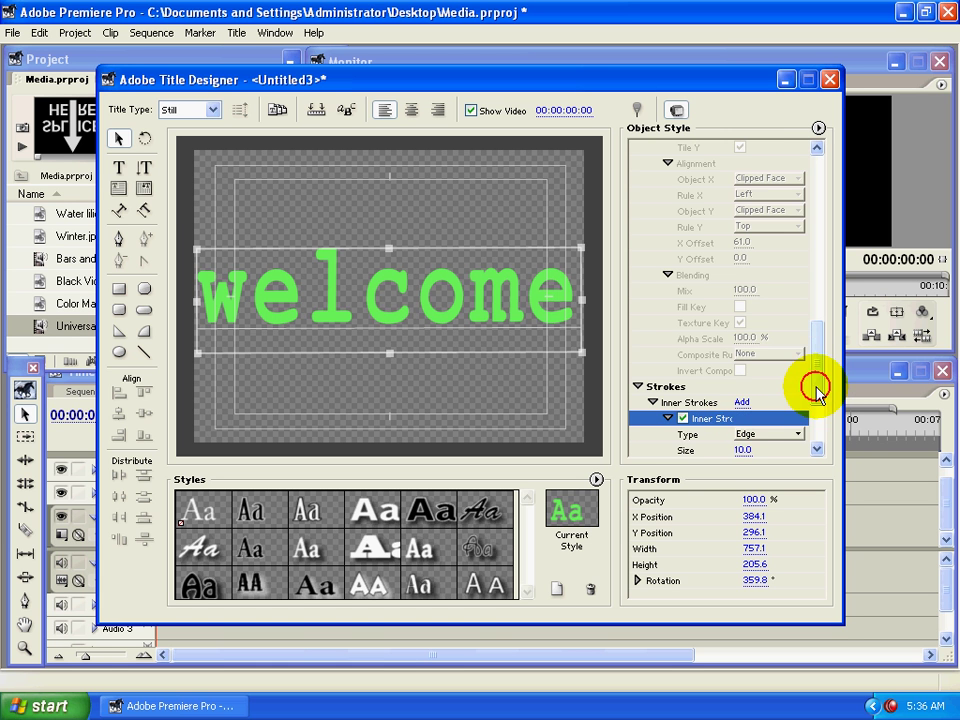
# Try inner stroke sizes 43 and about 28, then Depth type at size 21.0
pyautogui.moveTo(817, 390); pyautogui.dragTo(814, 418)
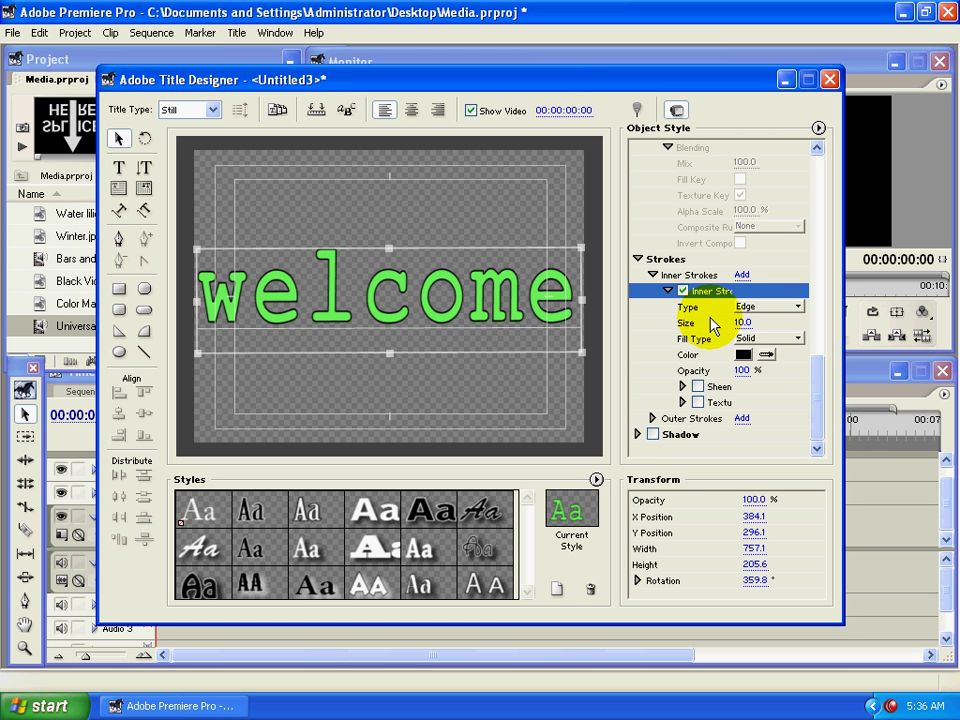
pyautogui.moveTo(741, 324)
pyautogui.mouseDown()
pyautogui.moveTo(778, 331)
pyautogui.moveTo(746, 325)
pyautogui.mouseUp()
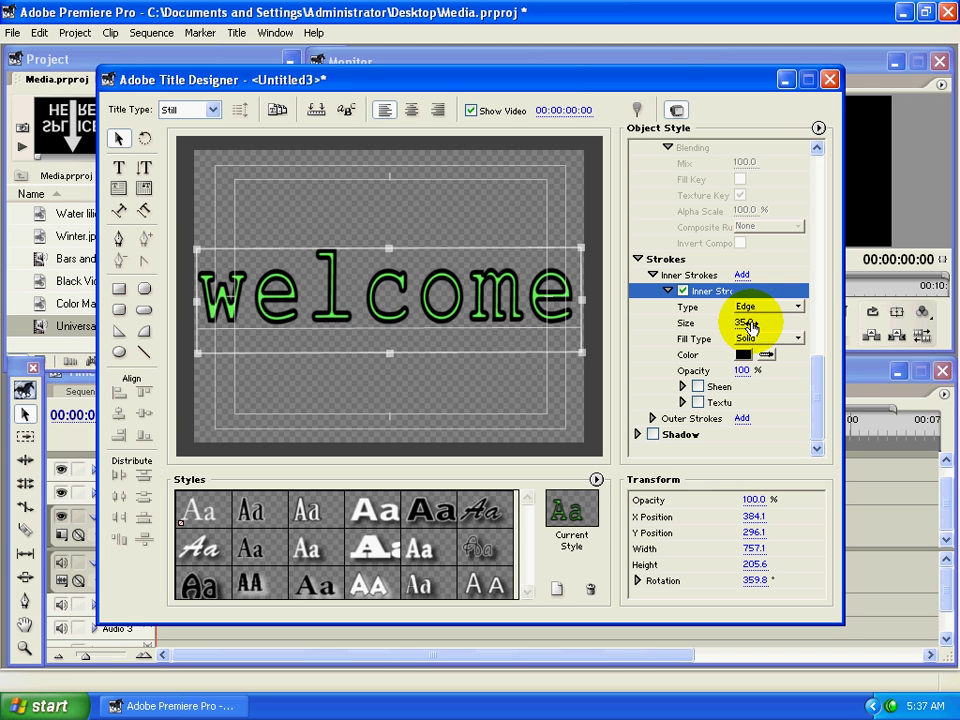
pyautogui.moveTo(745, 327); pyautogui.dragTo(737, 325)
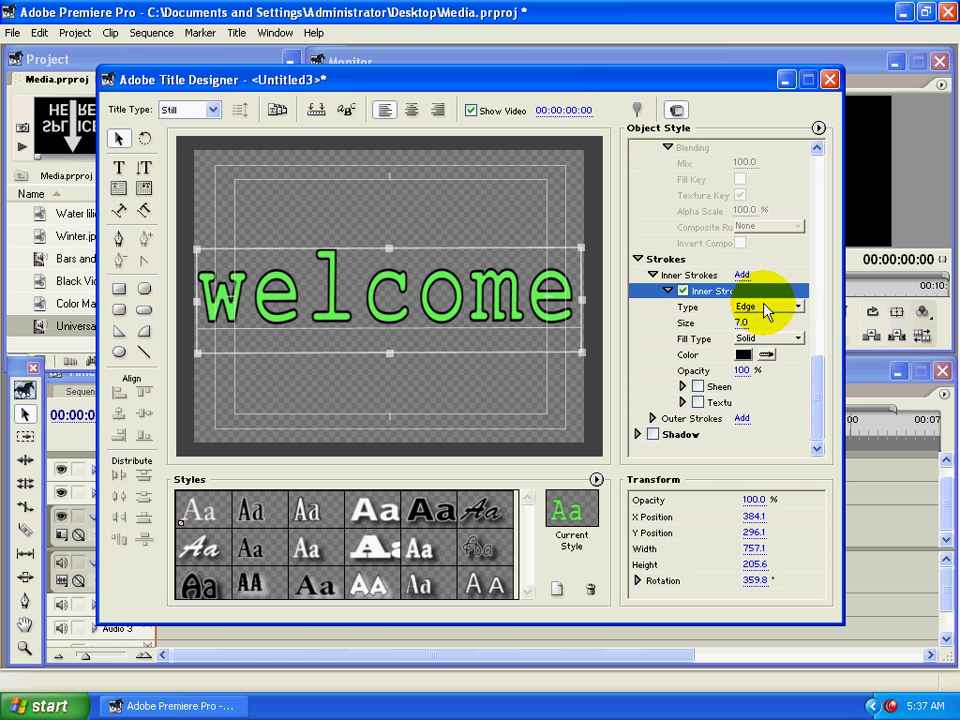
pyautogui.click(768, 307)
pyautogui.click(767, 325)
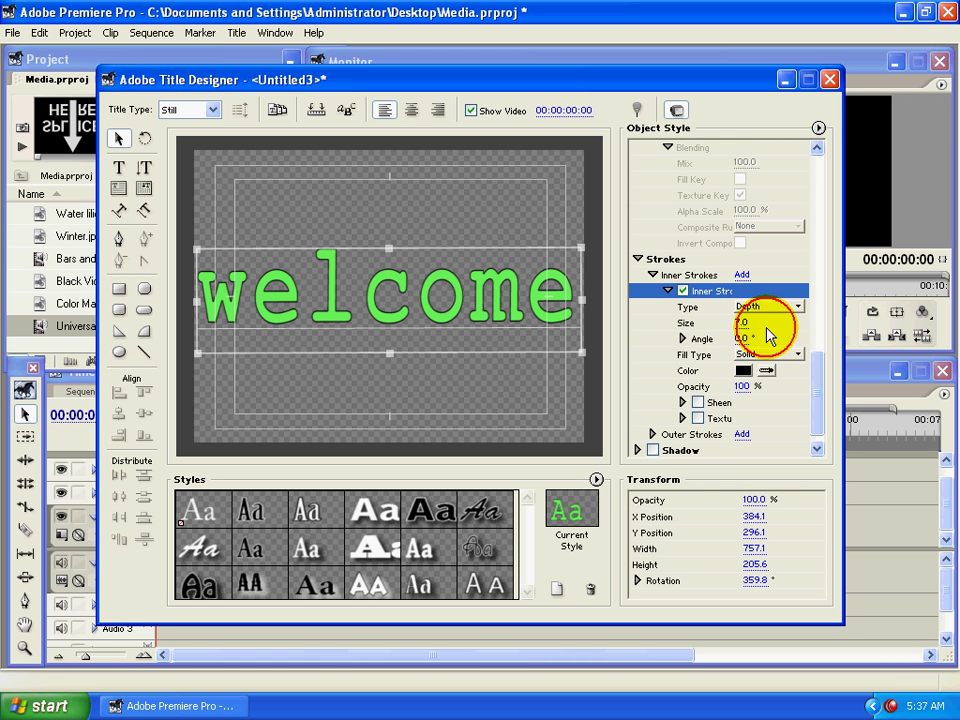
pyautogui.moveTo(742, 326); pyautogui.dragTo(752, 328)
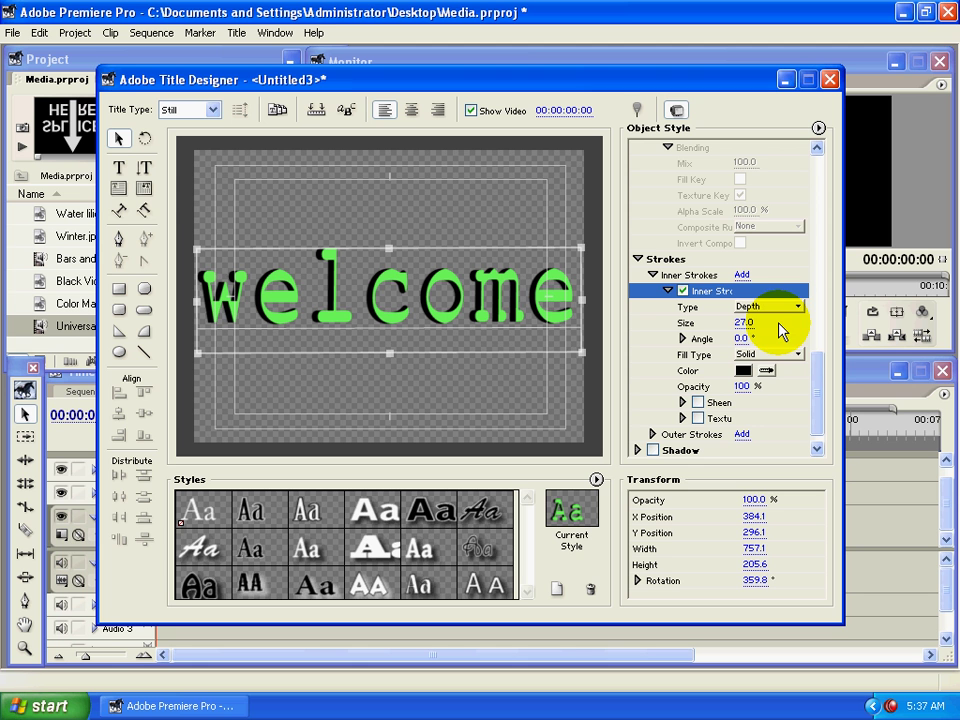
# Try Drop Face and Depth stroke types with a changed angle, settling on Edge
pyautogui.click(780, 306)
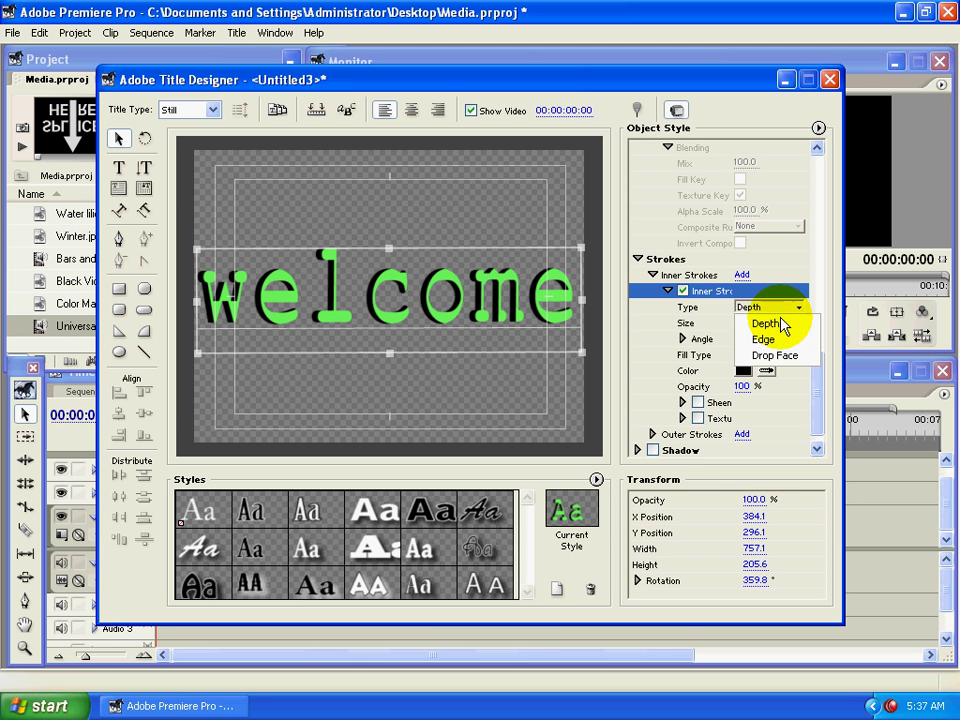
pyautogui.click(778, 356)
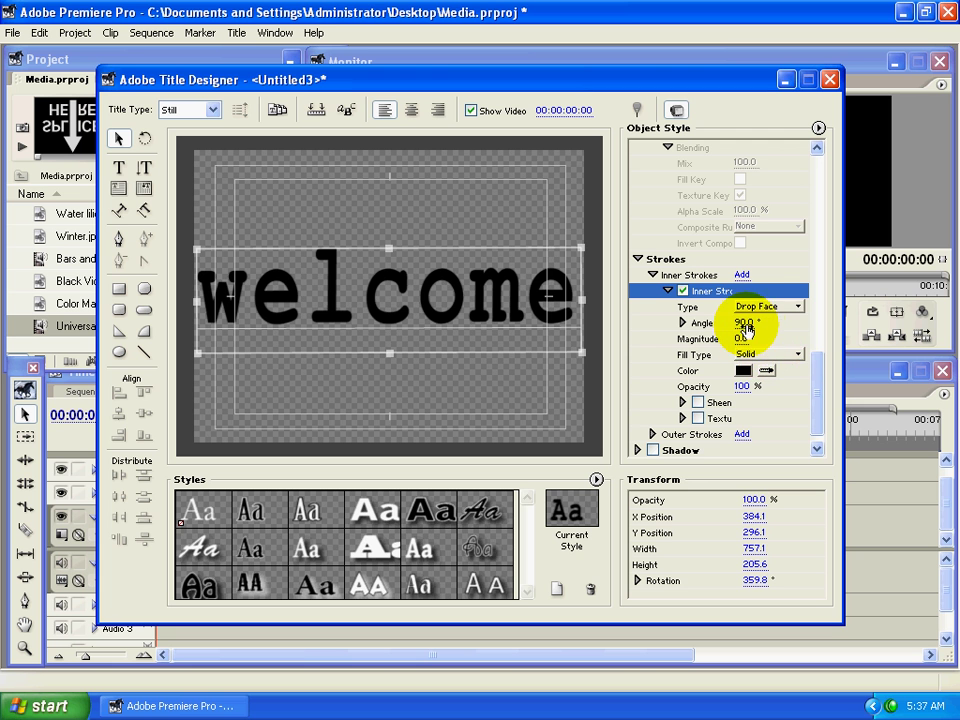
pyautogui.click(772, 306)
pyautogui.click(762, 340)
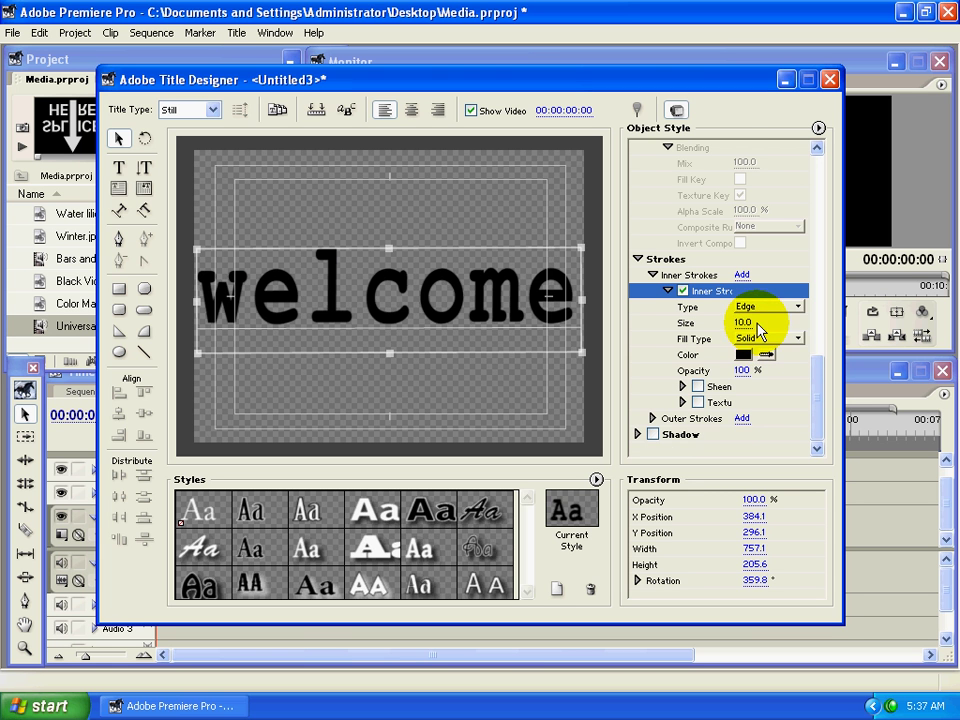
pyautogui.click(799, 307)
pyautogui.click(764, 324)
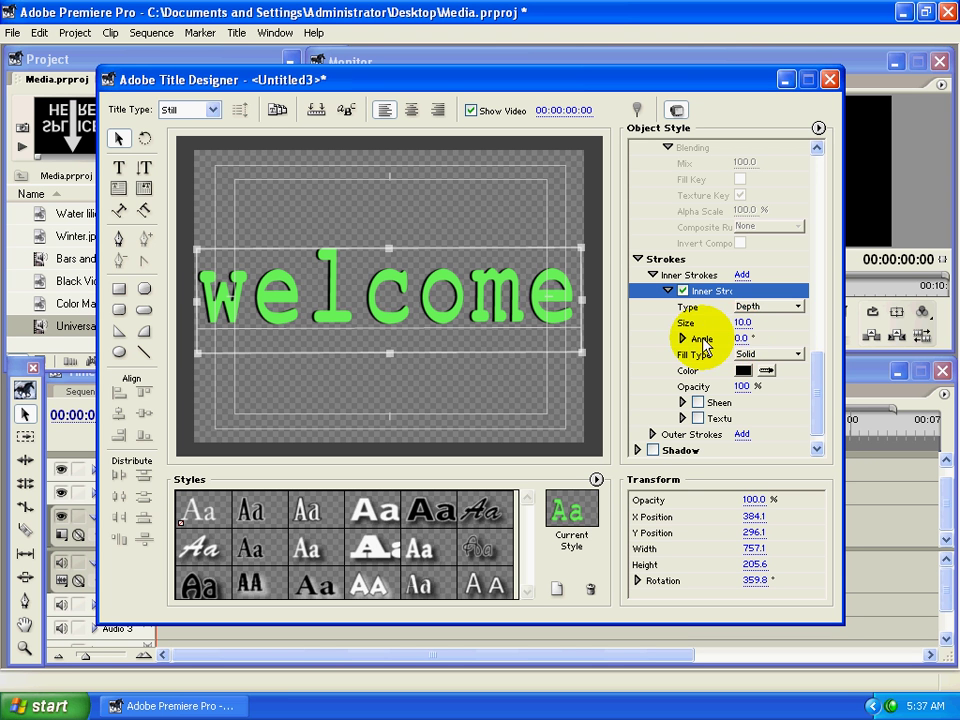
pyautogui.click(683, 339)
pyautogui.moveTo(768, 366)
pyautogui.mouseDown()
pyautogui.moveTo(758, 388)
pyautogui.moveTo(743, 365)
pyautogui.mouseUp()
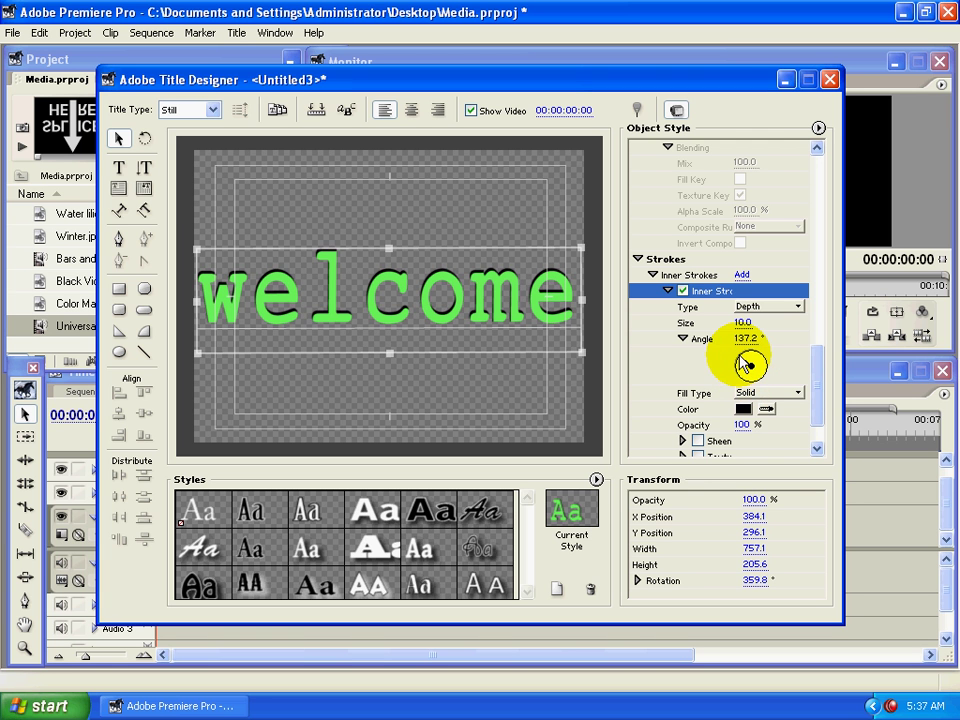
pyautogui.click(778, 312)
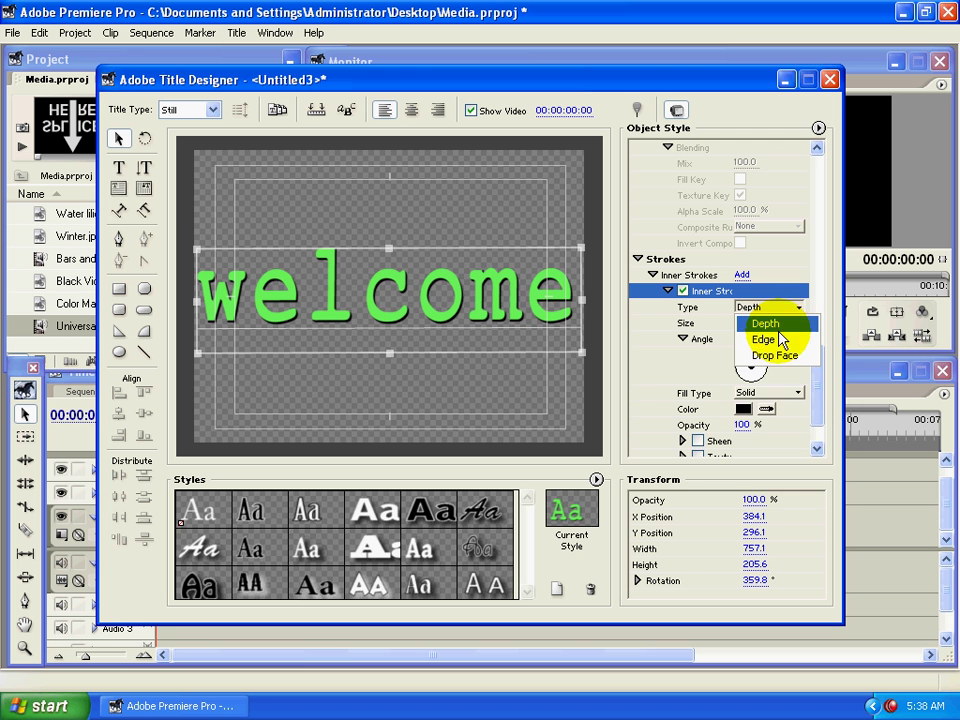
pyautogui.click(781, 340)
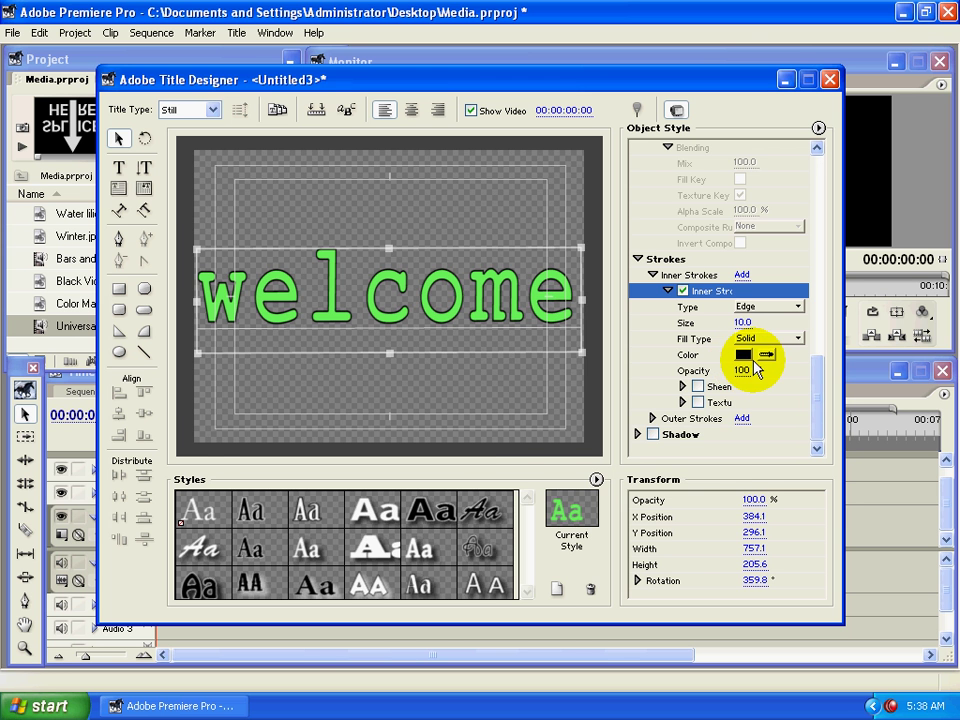
# Color the inner stroke red FF2424, keeping its opacity at 100%
pyautogui.click(745, 355)
pyautogui.click(457, 490)
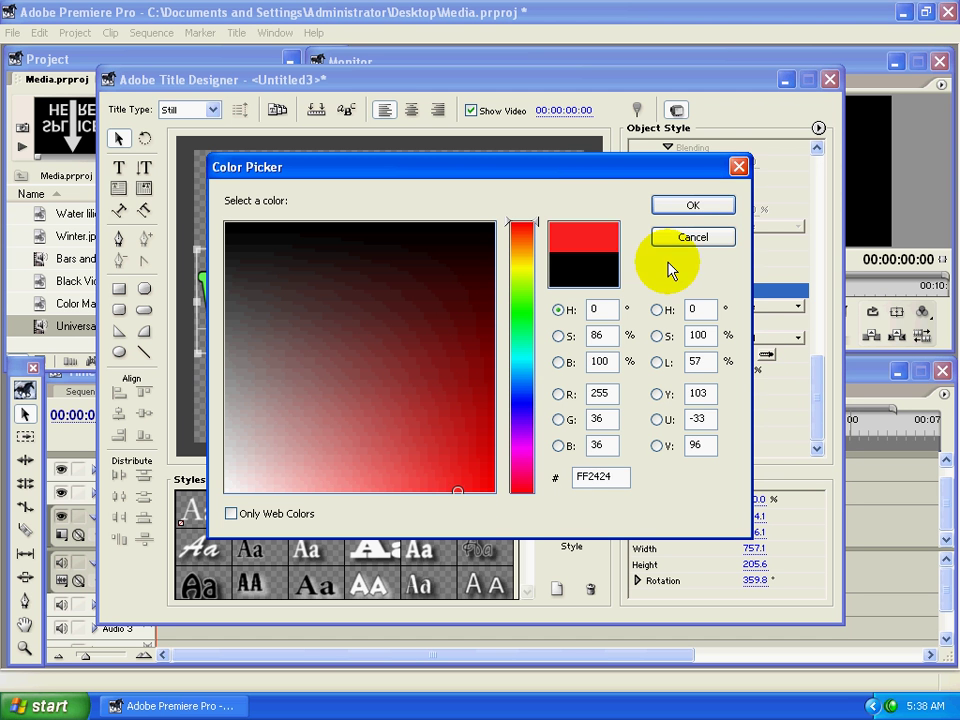
pyautogui.click(700, 207)
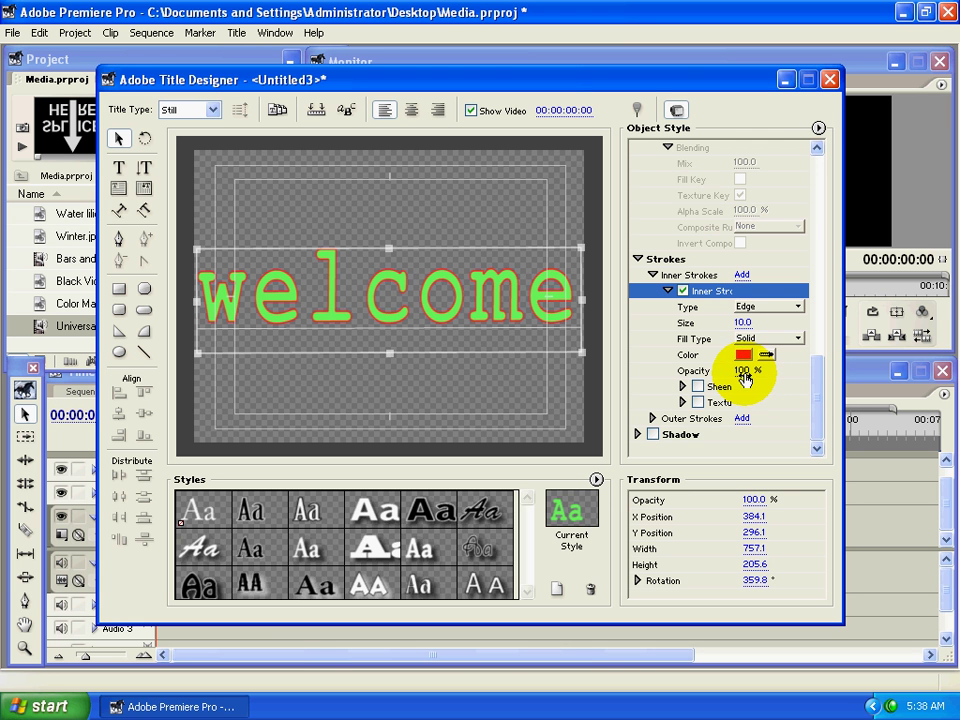
pyautogui.moveTo(745, 378); pyautogui.dragTo(803, 380)
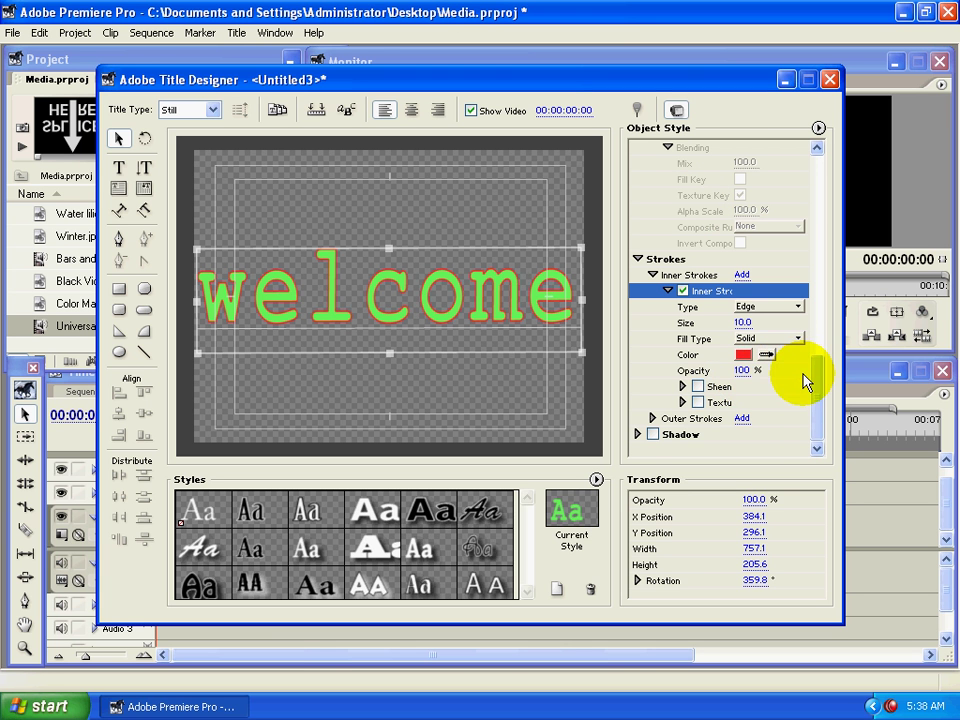
# Turn on Sheen for the inner stroke and collapse the sheen settings
pyautogui.click(681, 387)
pyautogui.scroll(-2, 814, 439)
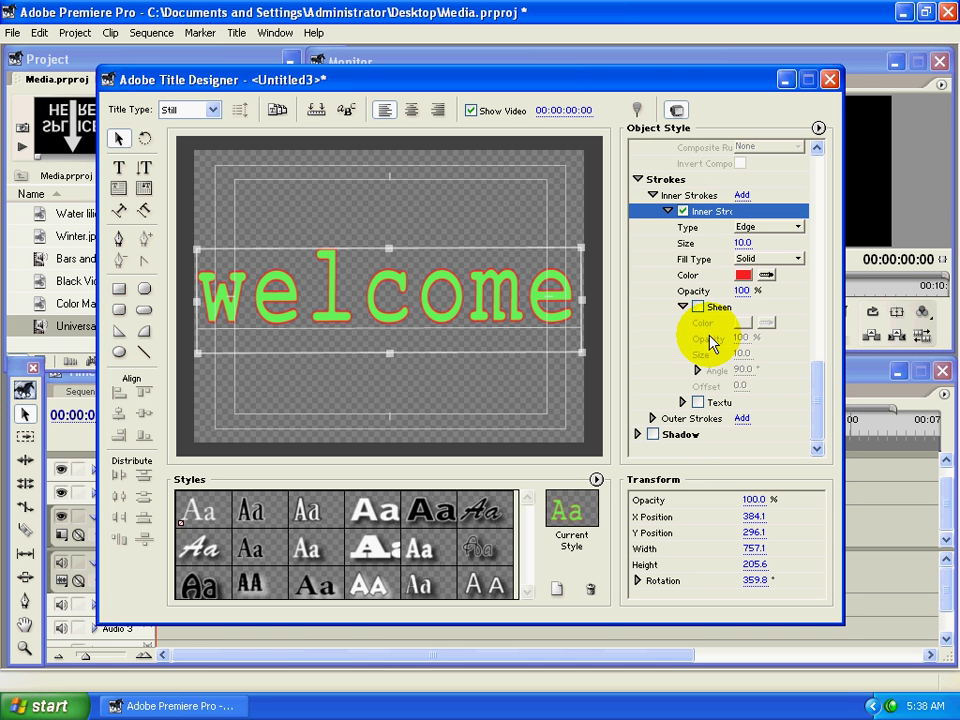
pyautogui.click(698, 306)
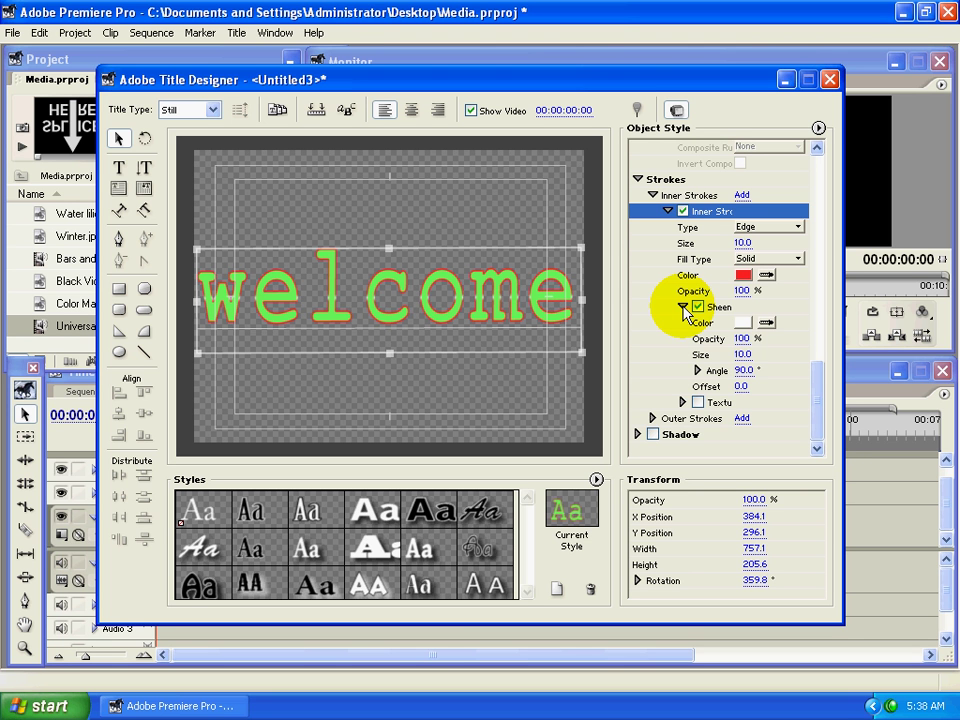
pyautogui.click(683, 307)
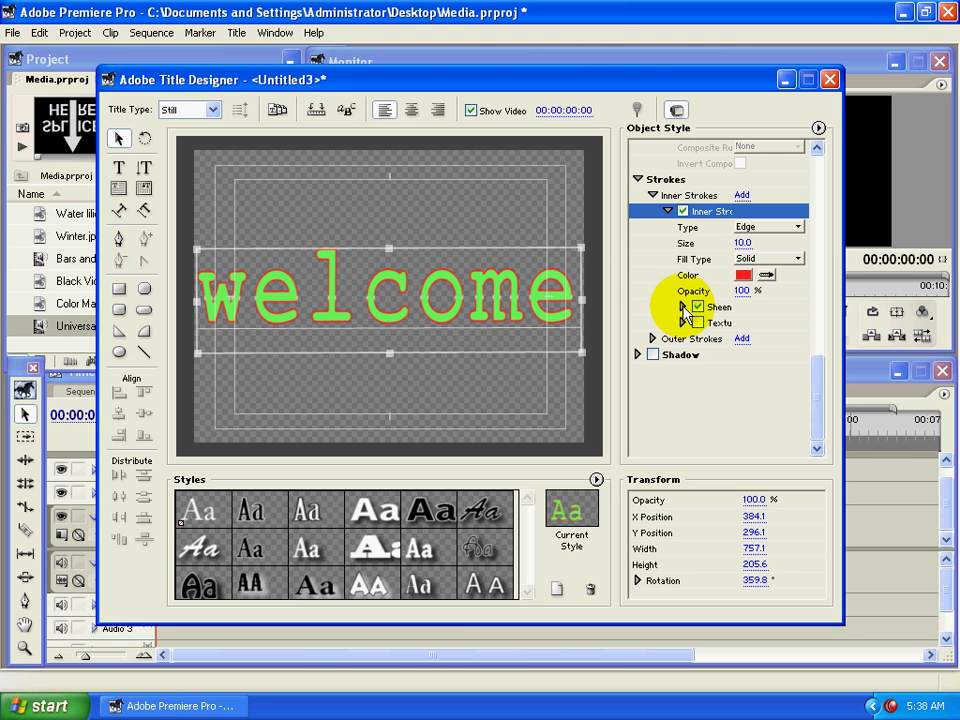
# Turn off the red inner stroke and add an outer stroke to the welcome text
pyautogui.click(683, 211)
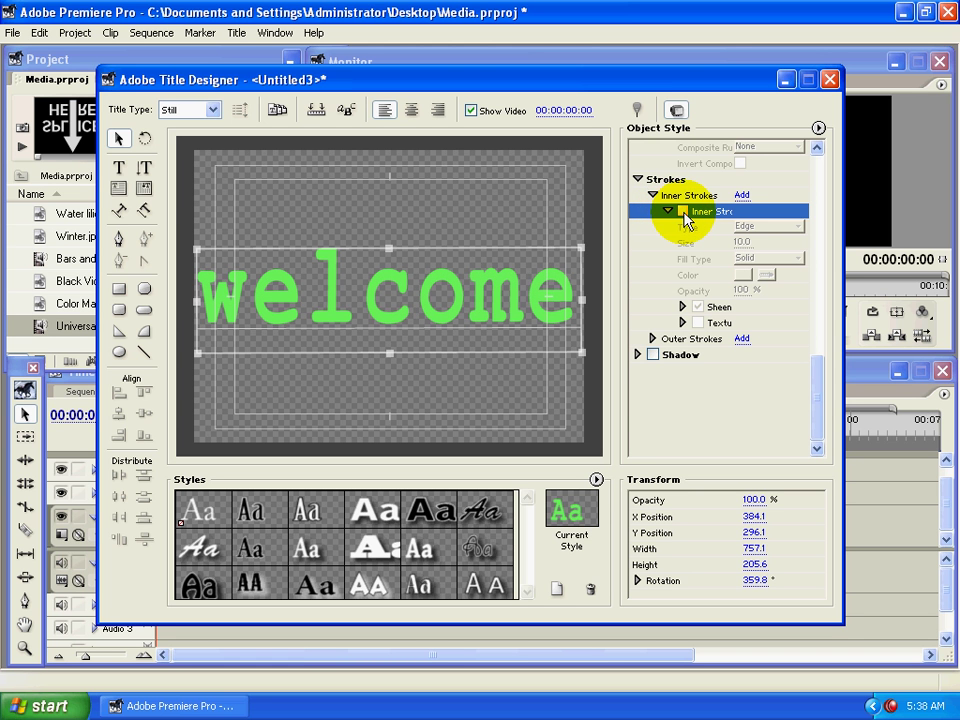
pyautogui.click(669, 211)
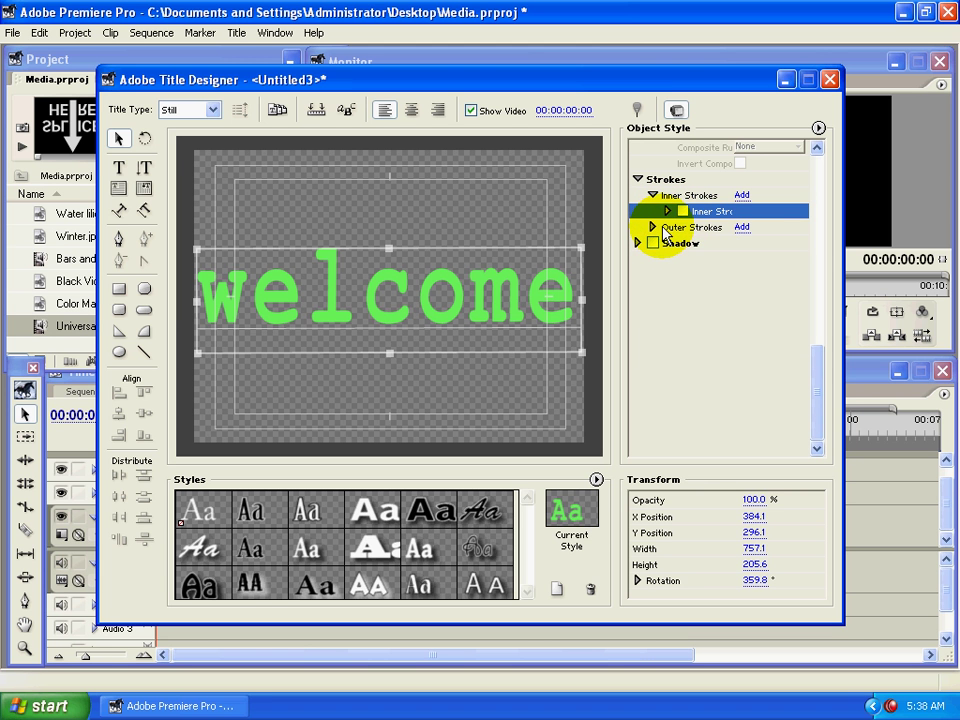
pyautogui.click(653, 228)
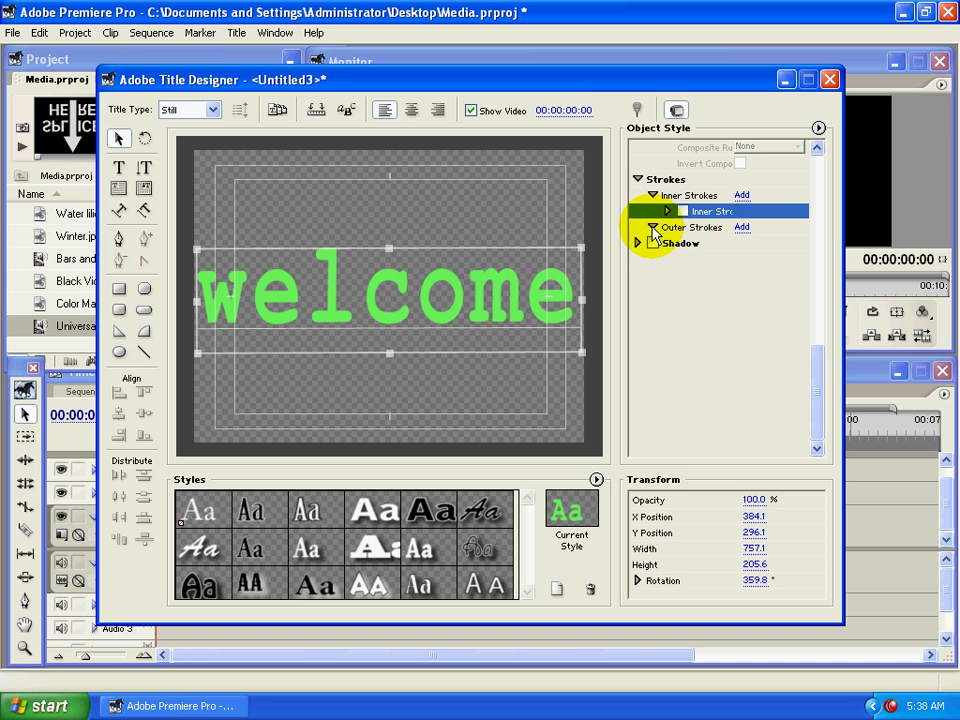
pyautogui.click(742, 227)
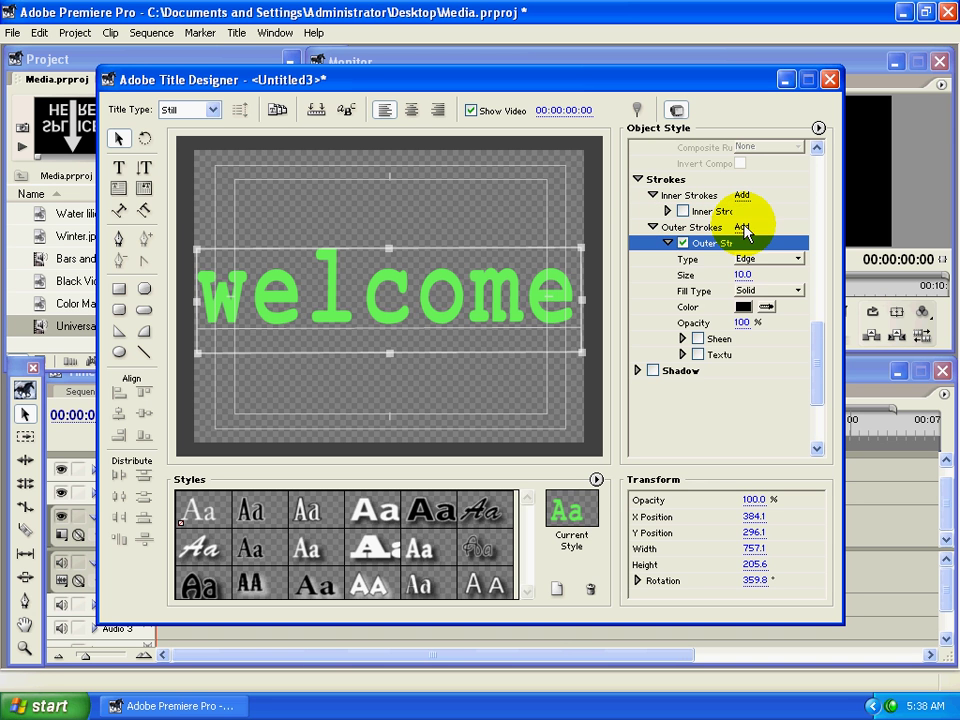
# Thicken the outer stroke, first to size 45, then up to 163
pyautogui.moveTo(743, 274); pyautogui.dragTo(764, 283)
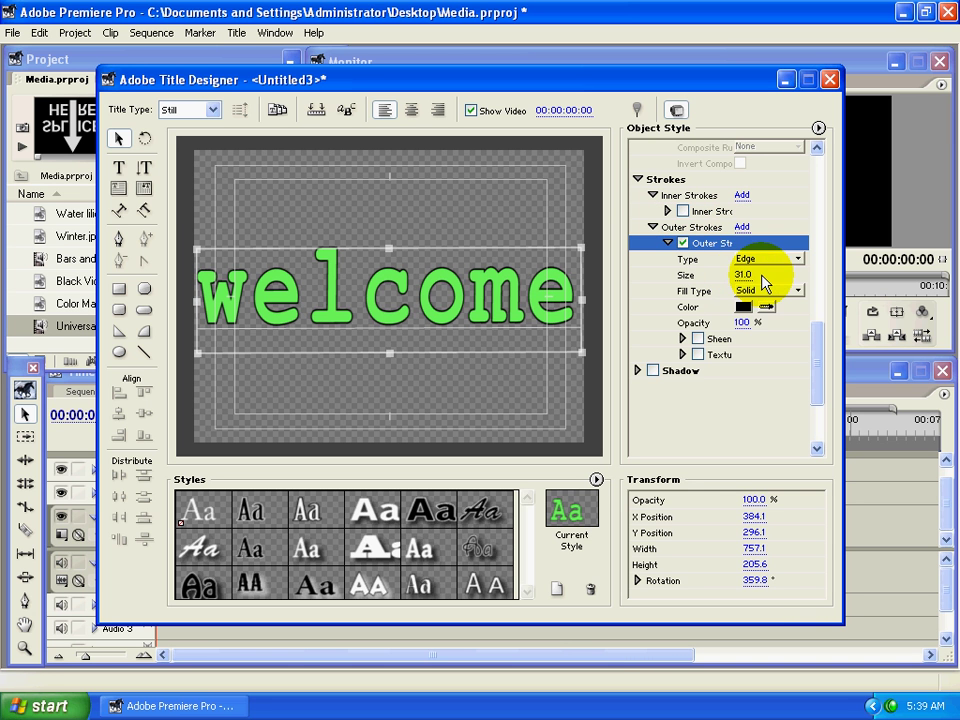
pyautogui.click(745, 274)
pyautogui.write('45')
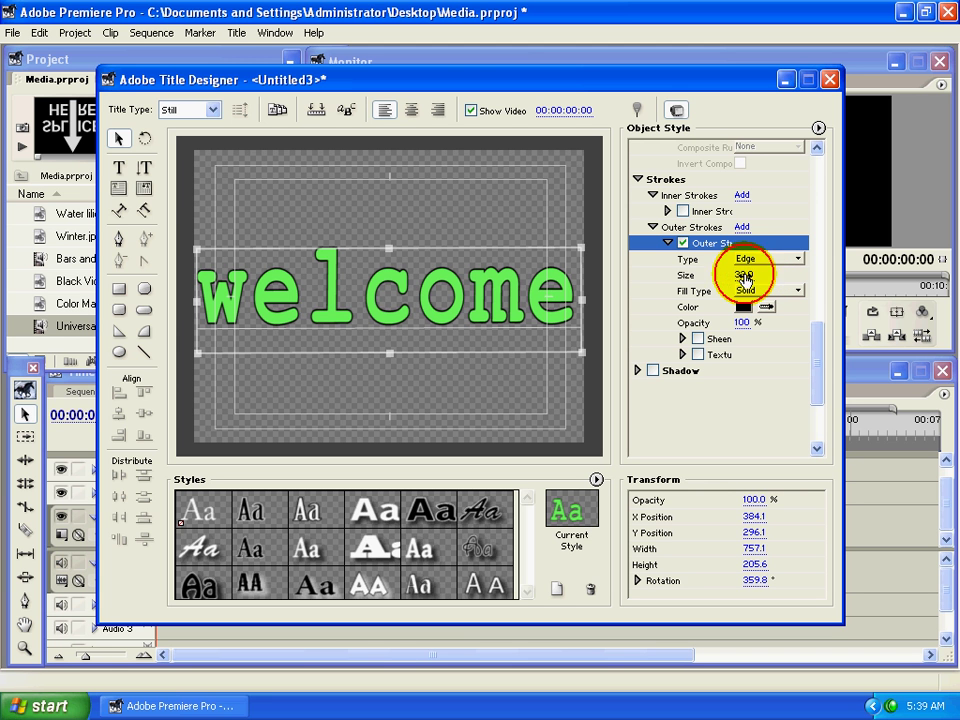
pyautogui.press('Return')
pyautogui.moveTo(744, 274); pyautogui.dragTo(889, 279)
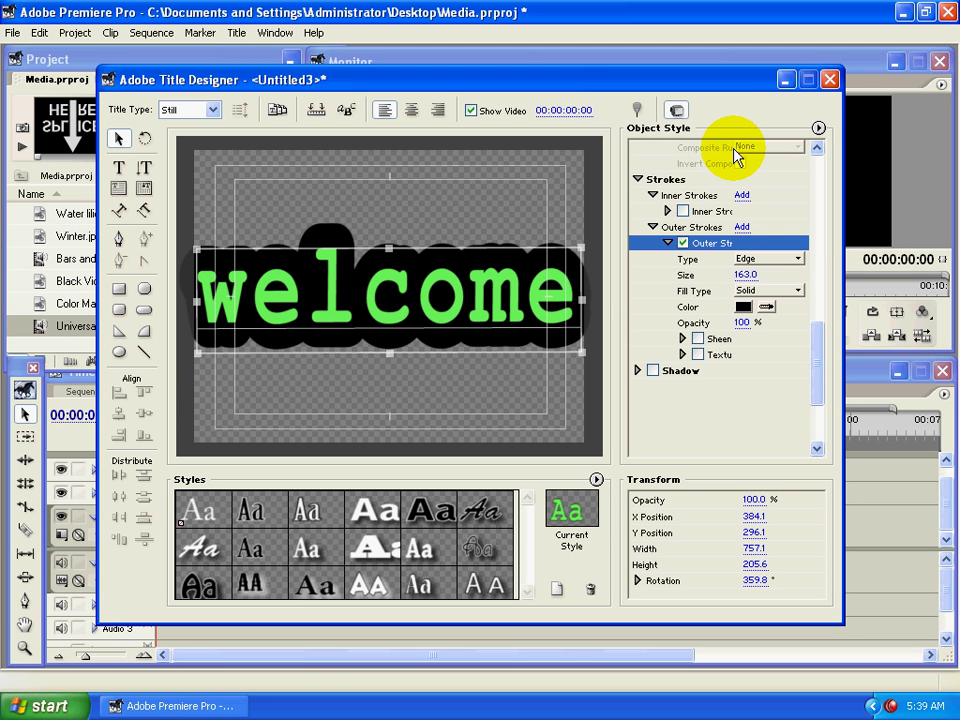
pyautogui.click(774, 262)
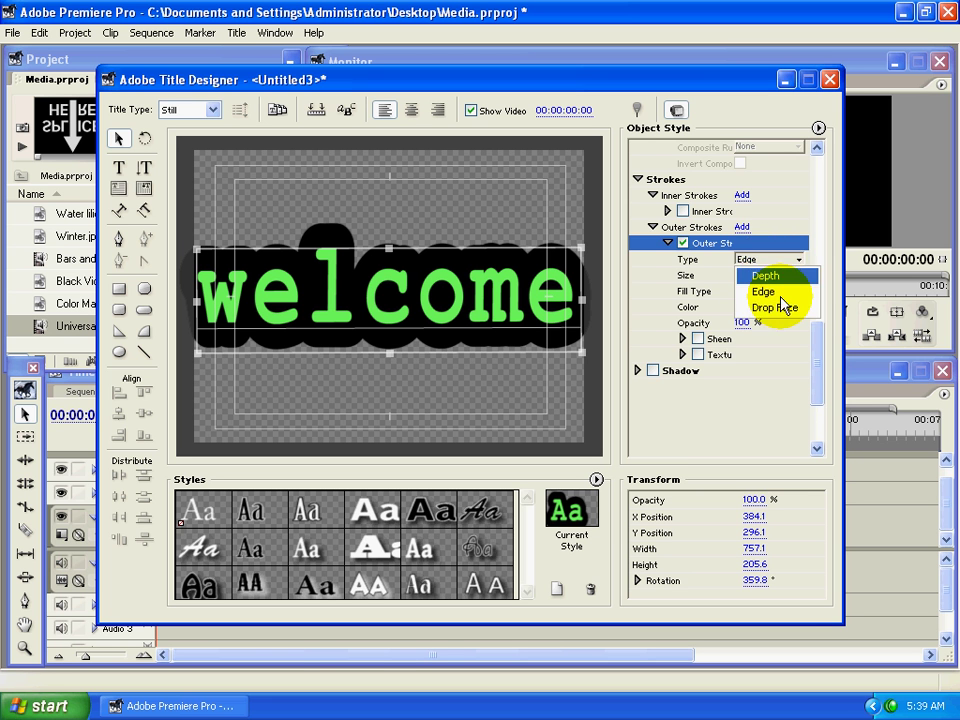
# Preview a sheen on the outer stroke, then remove it
pyautogui.scroll(5, 816, 257)
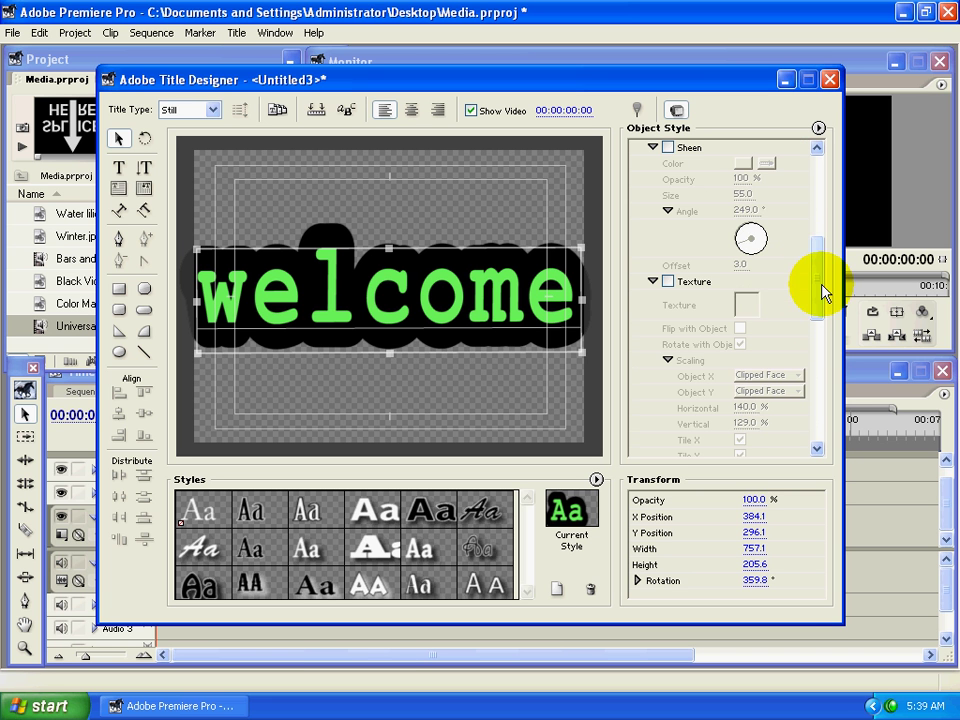
pyautogui.moveTo(822, 292); pyautogui.dragTo(787, 440)
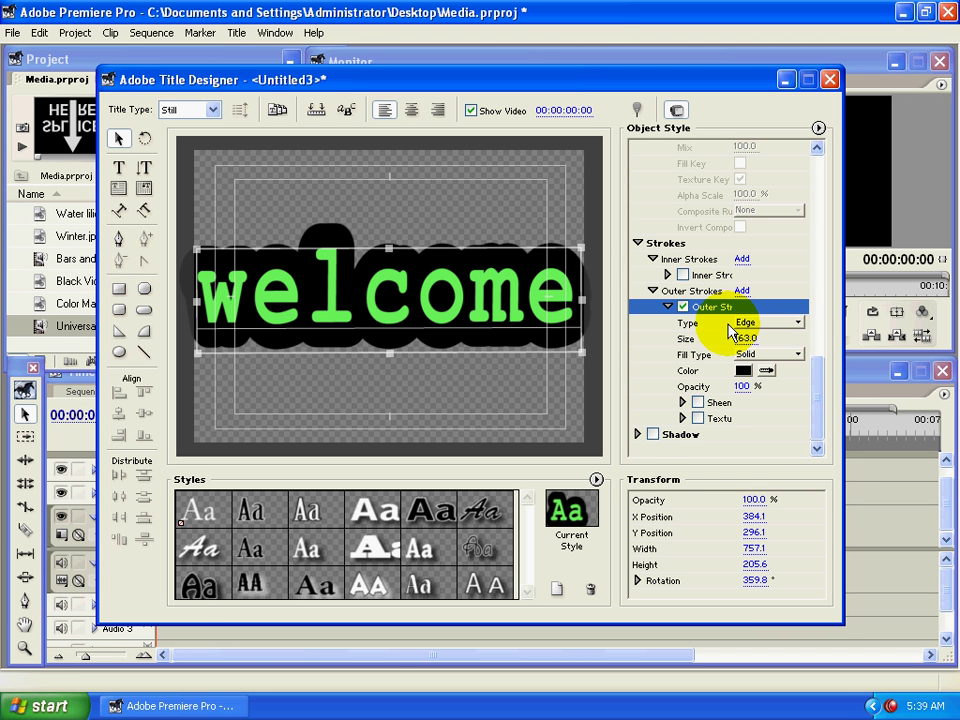
pyautogui.click(698, 403)
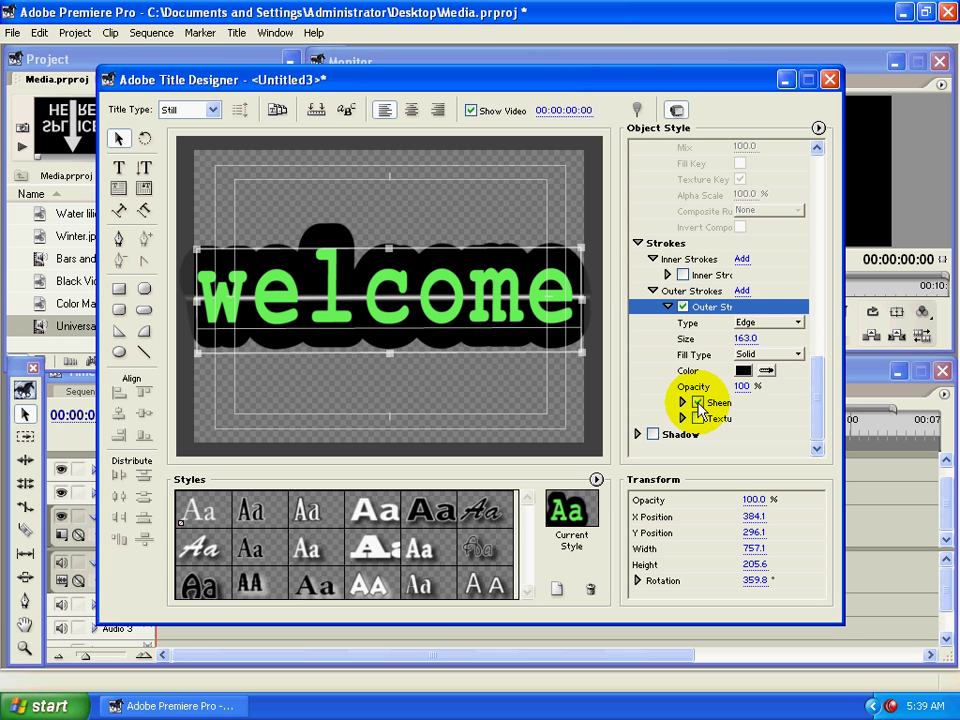
pyautogui.click(698, 403)
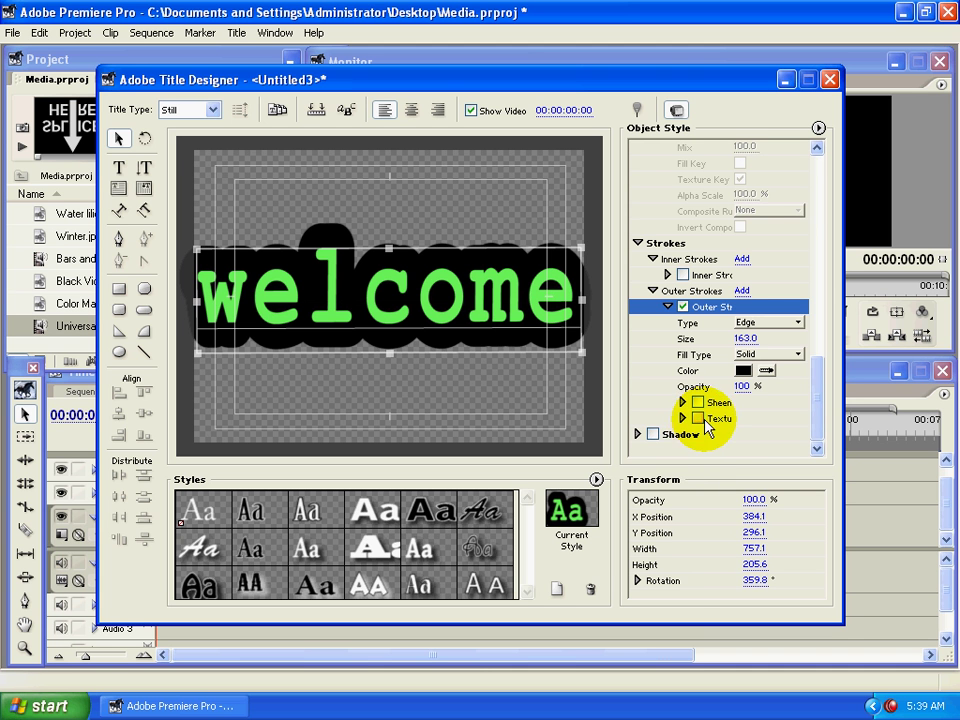
# Preview a texture on the outer stroke, remove it, and switch the outer stroke off
pyautogui.click(683, 418)
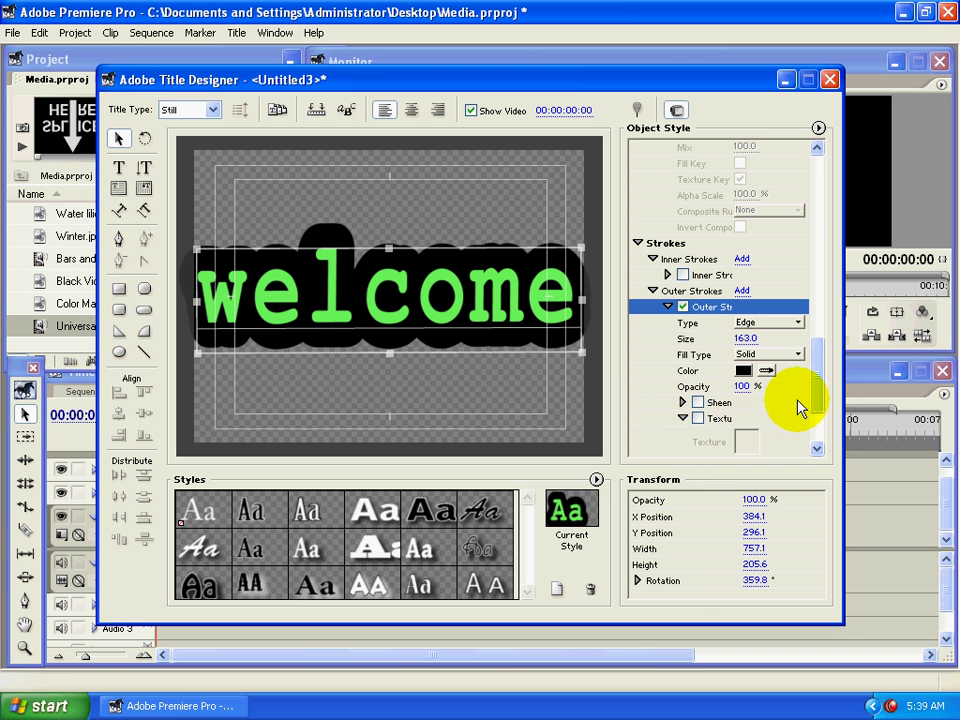
pyautogui.moveTo(808, 403); pyautogui.dragTo(797, 433)
pyautogui.click(699, 306)
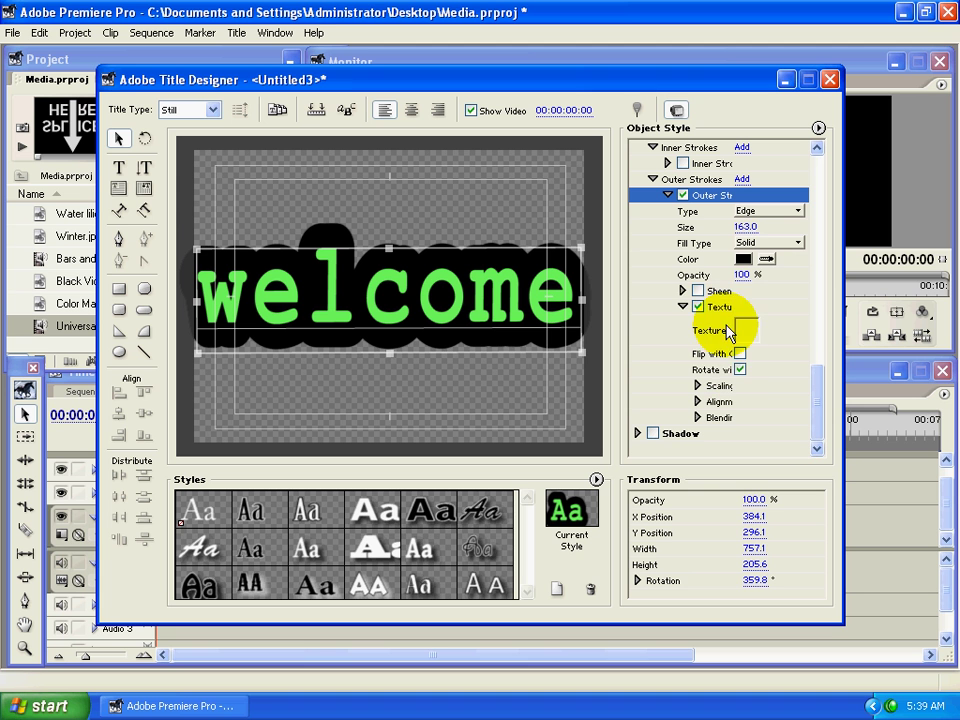
pyautogui.click(698, 306)
pyautogui.click(683, 307)
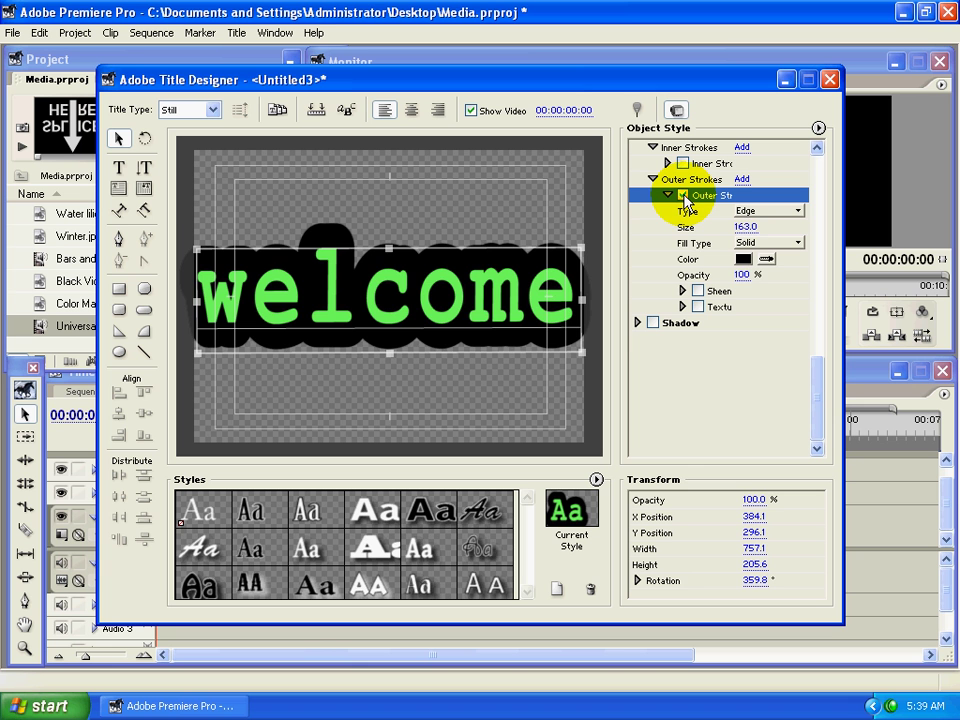
pyautogui.click(683, 195)
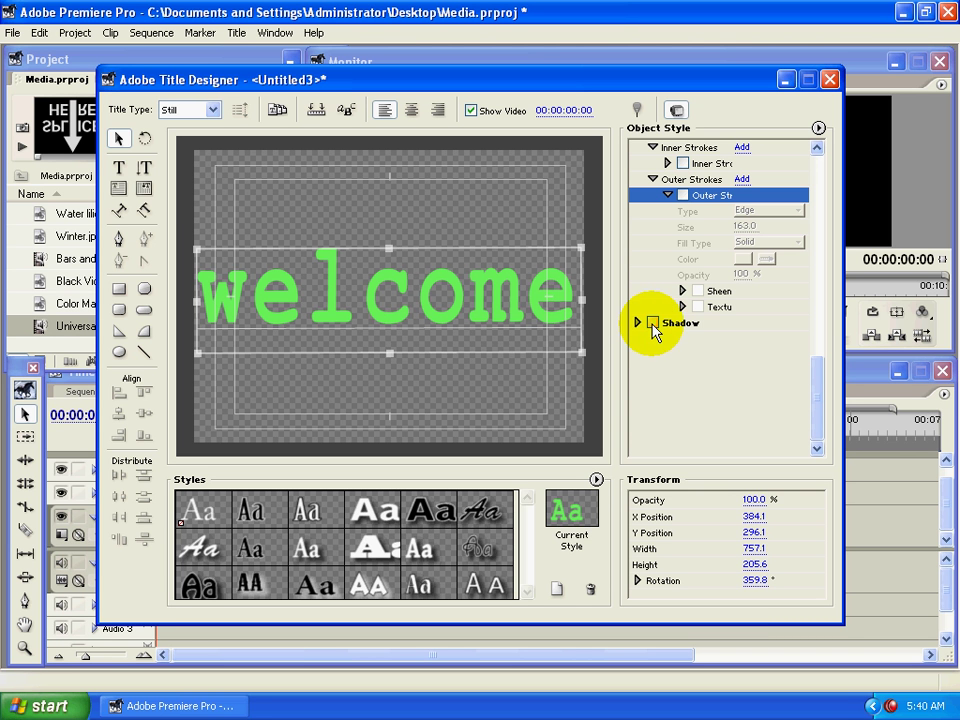
# Enable a black shadow on the welcome text with Distance 52, Size 29, Spread 35
pyautogui.click(653, 323)
pyautogui.click(638, 323)
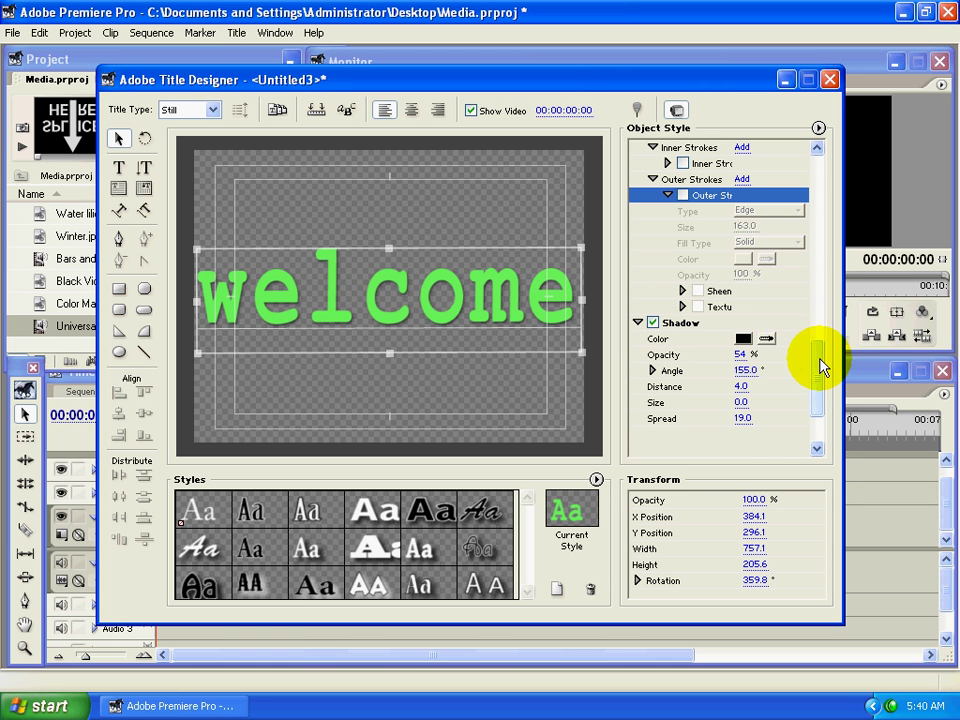
pyautogui.scroll(2, 821, 372)
pyautogui.scroll(-2, 821, 380)
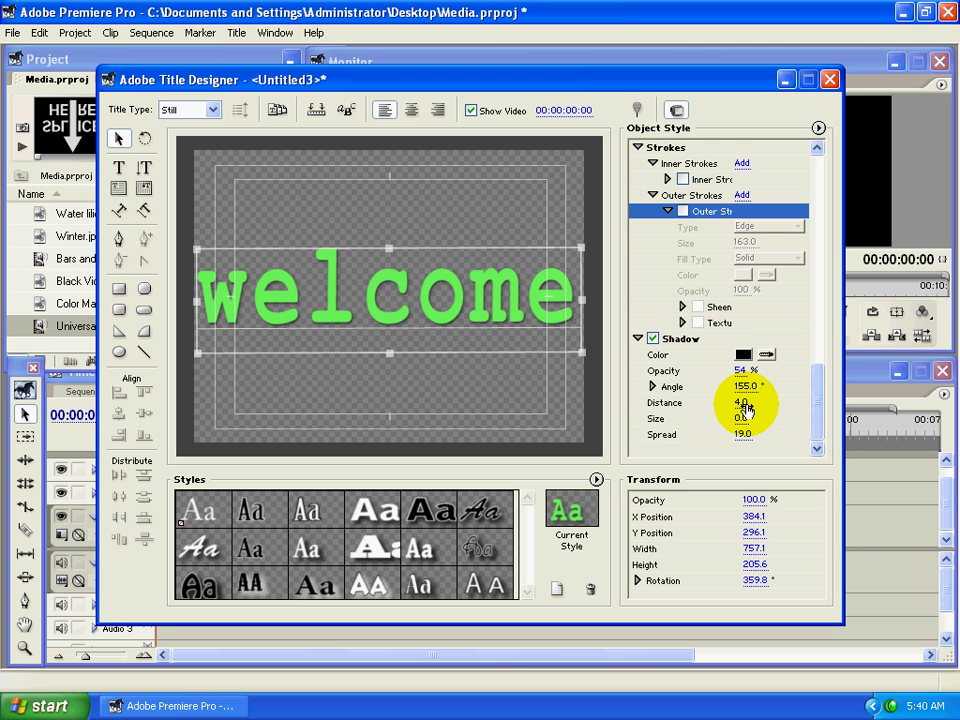
pyautogui.moveTo(746, 408); pyautogui.dragTo(794, 414)
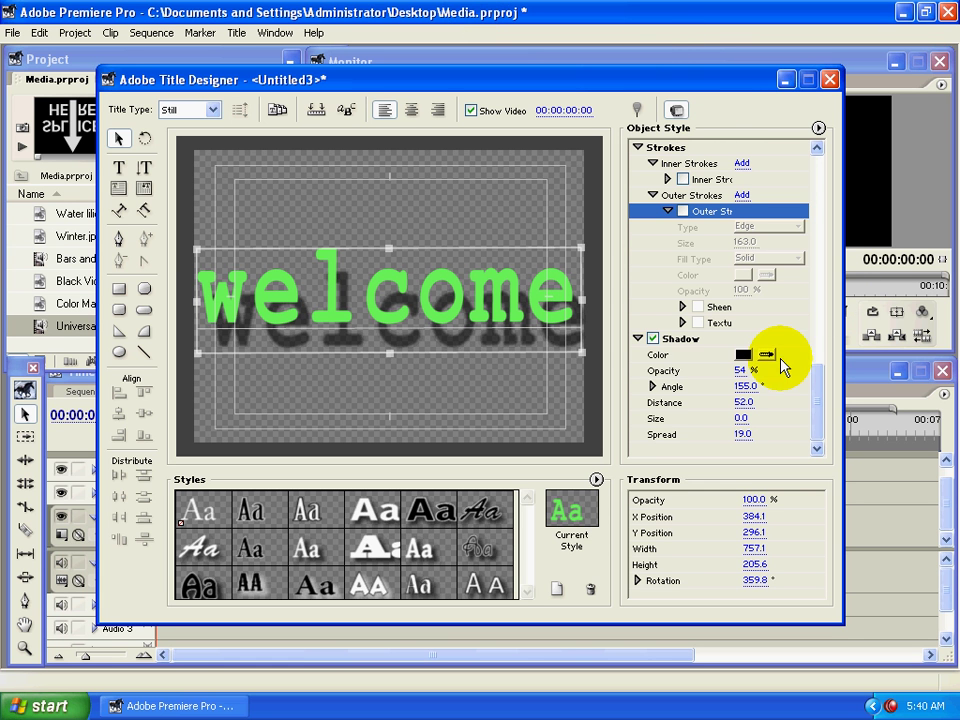
pyautogui.moveTo(740, 418); pyautogui.dragTo(765, 424)
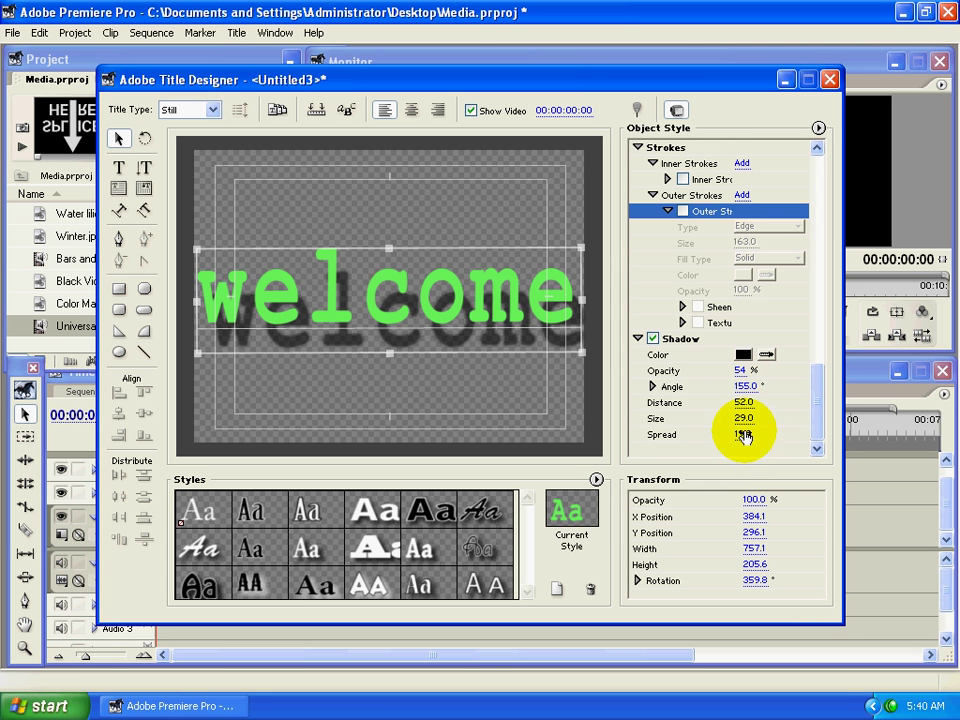
pyautogui.moveTo(743, 433); pyautogui.dragTo(742, 441)
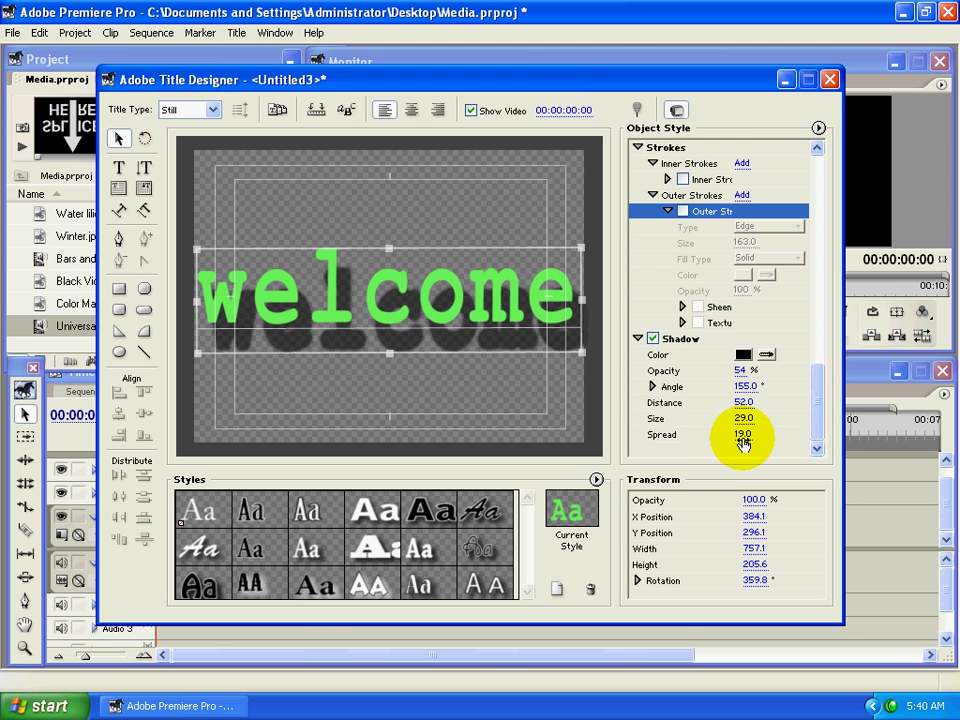
pyautogui.moveTo(743, 442); pyautogui.dragTo(766, 441)
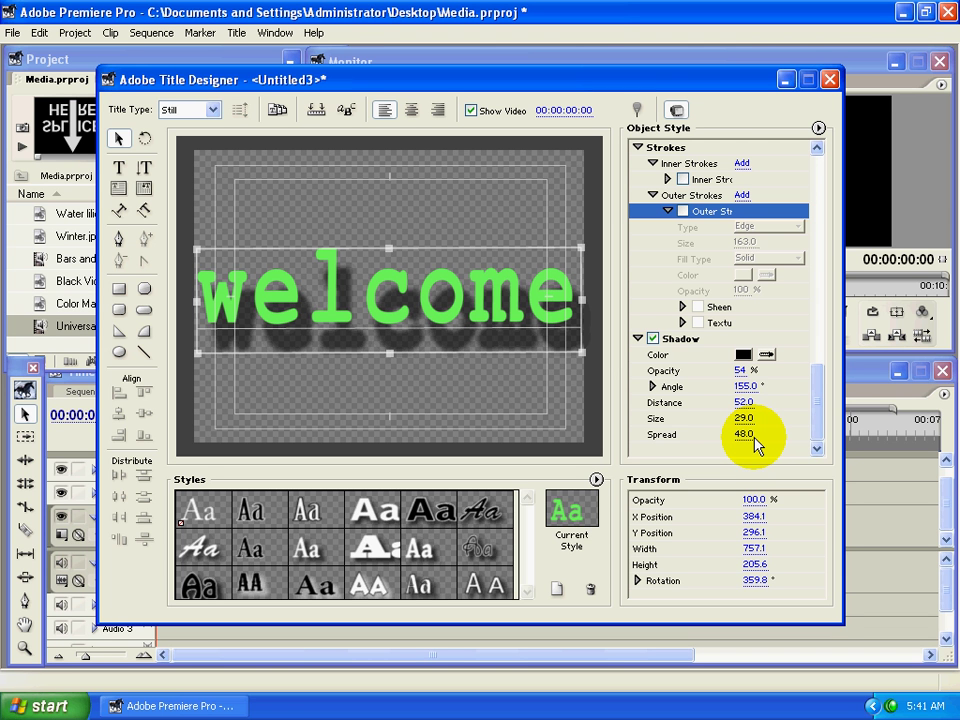
pyautogui.moveTo(754, 443); pyautogui.dragTo(731, 443)
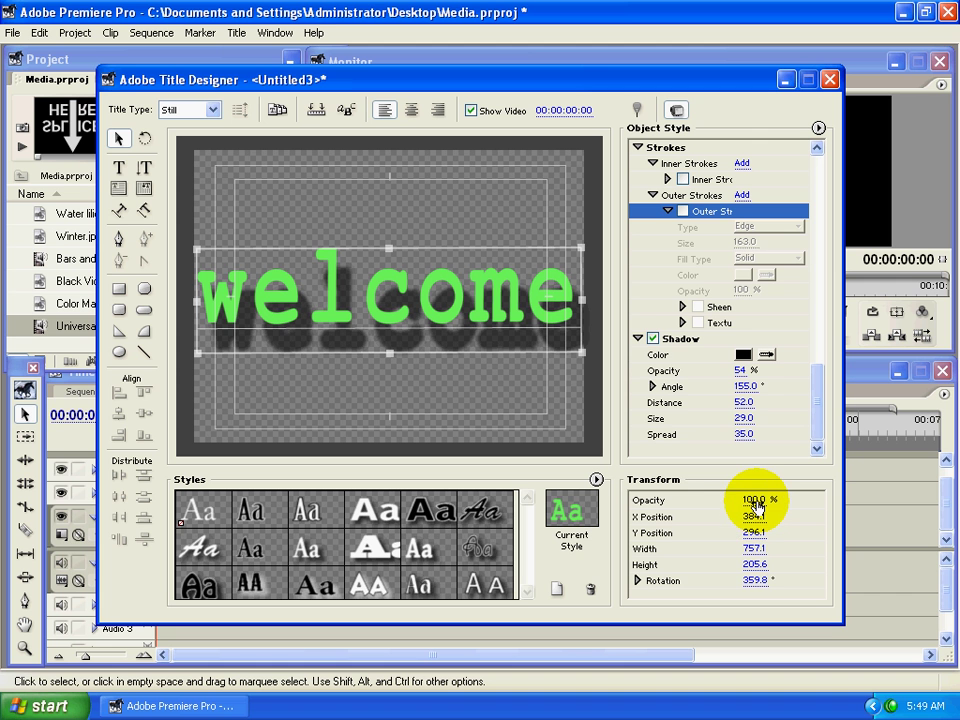
# Adjust the welcome title's opacity, X and Y position, and width
pyautogui.moveTo(756, 502)
pyautogui.mouseDown()
pyautogui.moveTo(728, 502)
pyautogui.moveTo(783, 492)
pyautogui.moveTo(944, 512)
pyautogui.mouseUp()
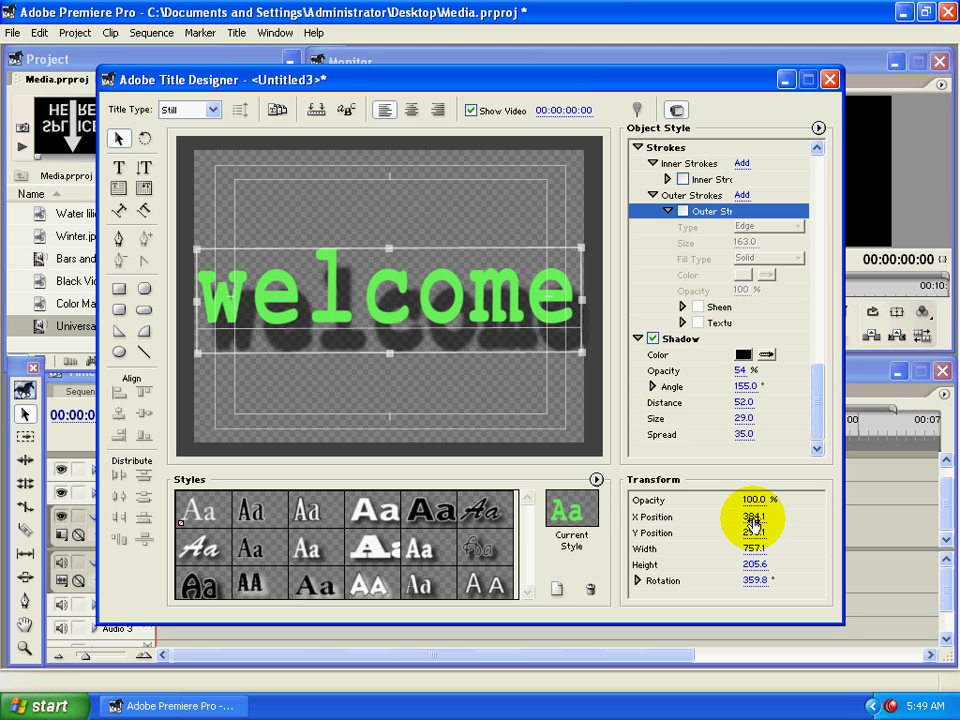
pyautogui.moveTo(753, 524); pyautogui.dragTo(767, 526)
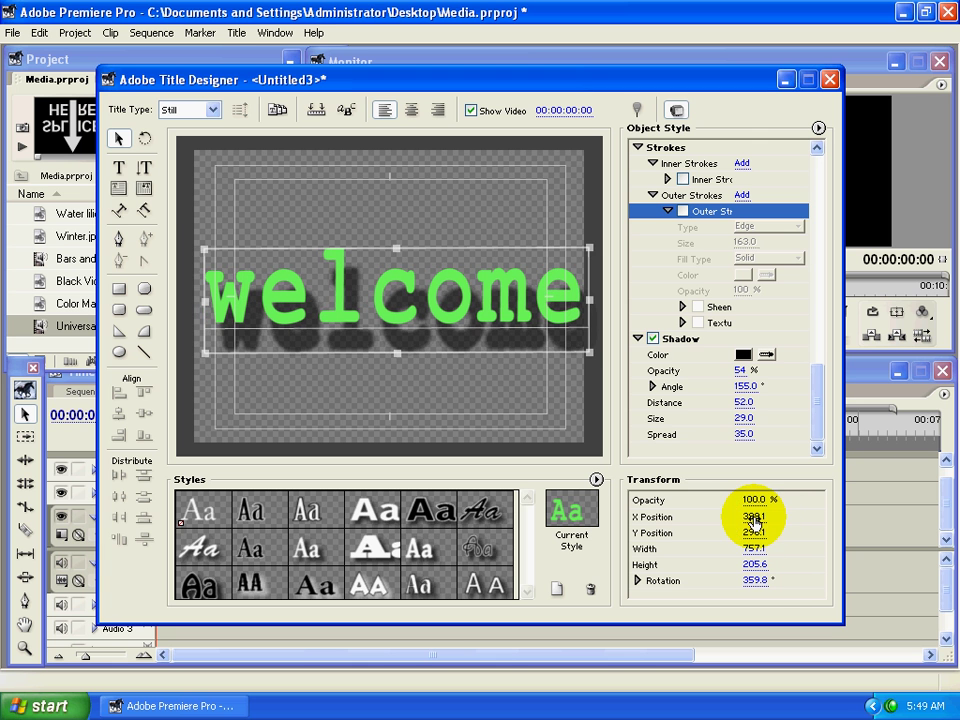
pyautogui.moveTo(767, 521); pyautogui.dragTo(781, 519)
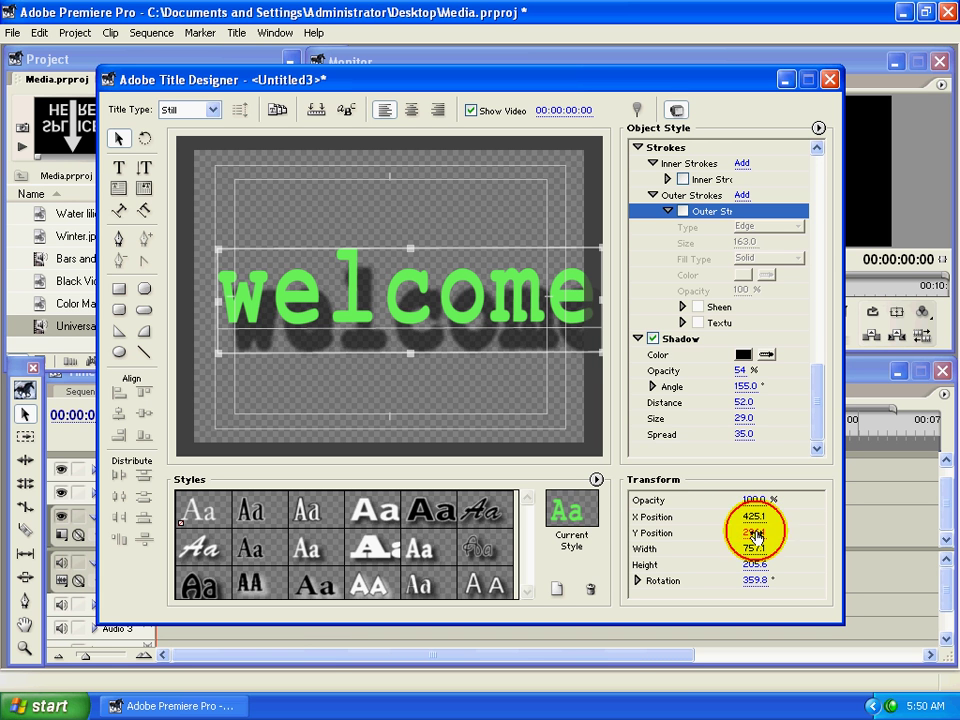
pyautogui.moveTo(755, 533); pyautogui.dragTo(745, 540)
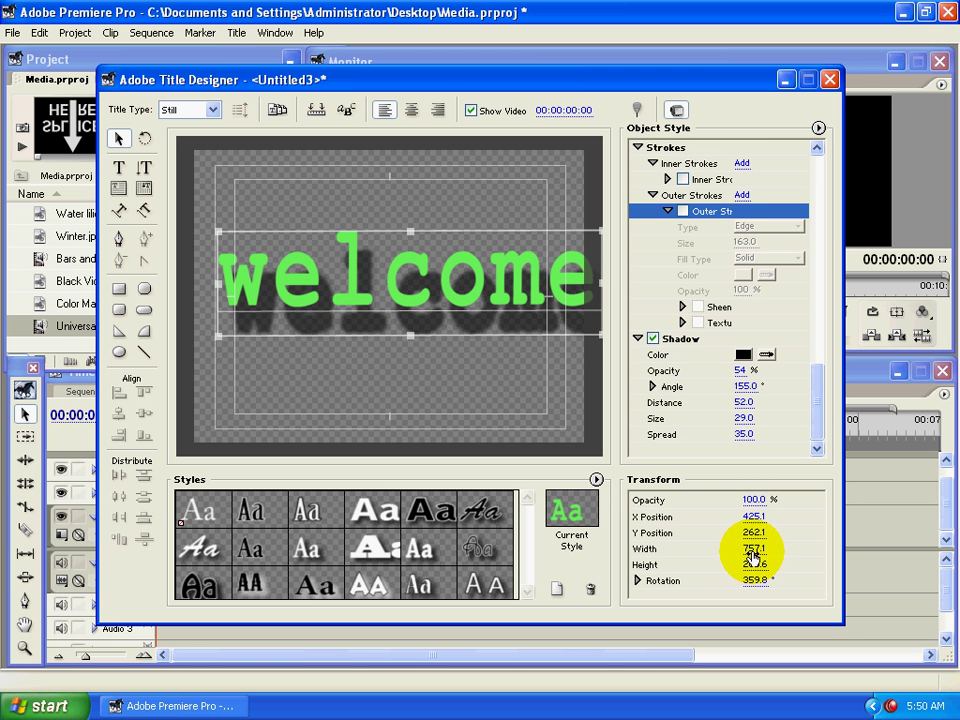
pyautogui.moveTo(751, 556); pyautogui.dragTo(760, 572)
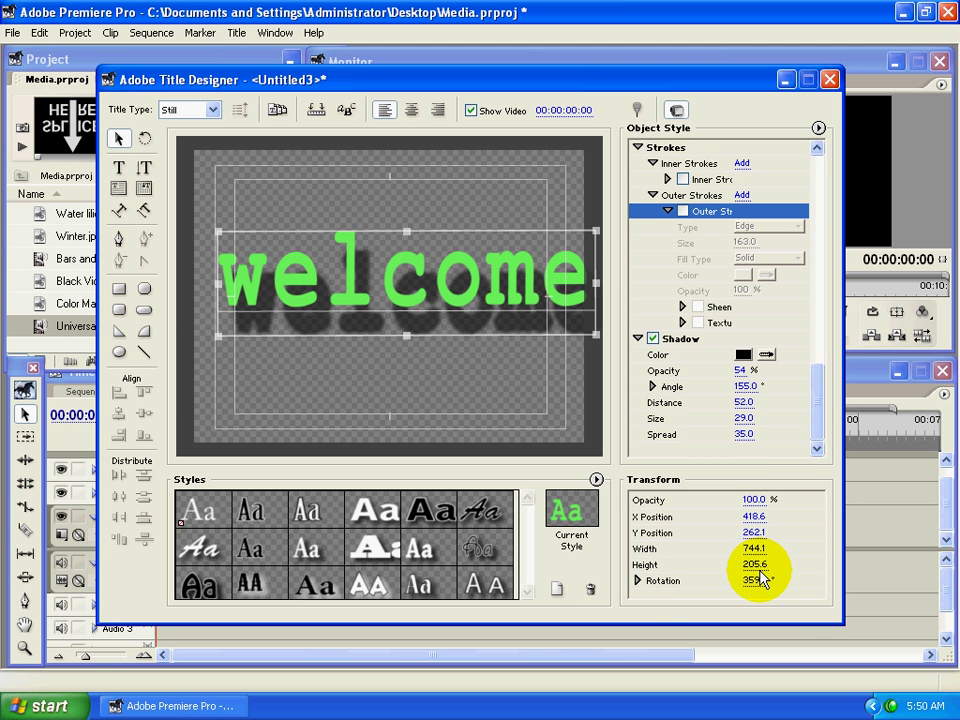
# Rotate the welcome title and reposition it, ending at Y Position 269.5
pyautogui.click(637, 580)
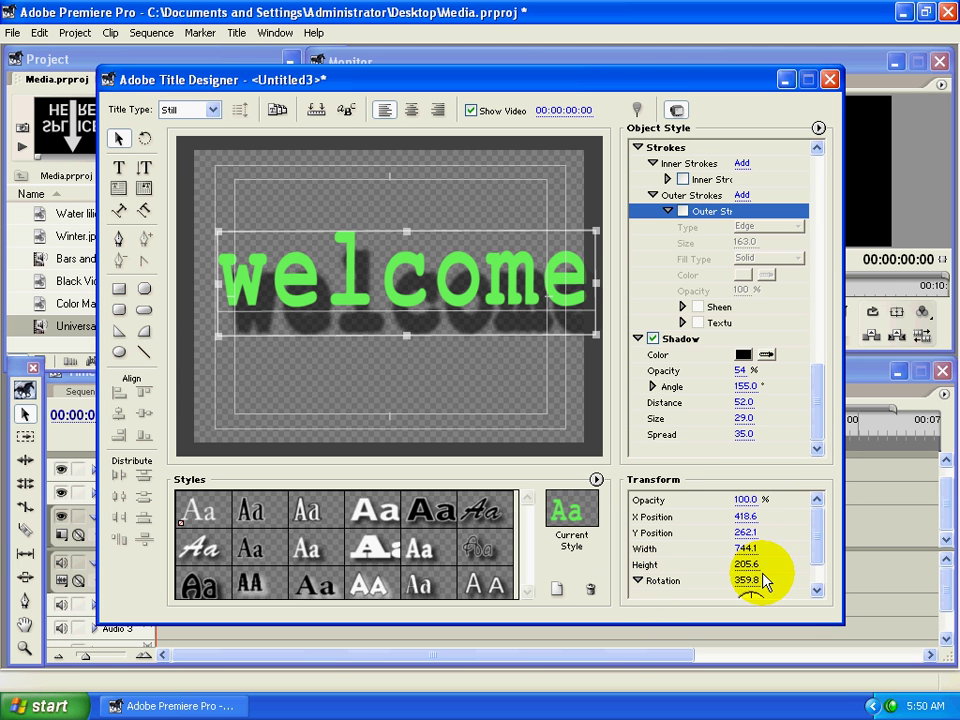
pyautogui.moveTo(812, 542); pyautogui.dragTo(815, 593)
pyautogui.moveTo(748, 566)
pyautogui.mouseDown()
pyautogui.moveTo(789, 570)
pyautogui.moveTo(780, 569)
pyautogui.mouseUp()
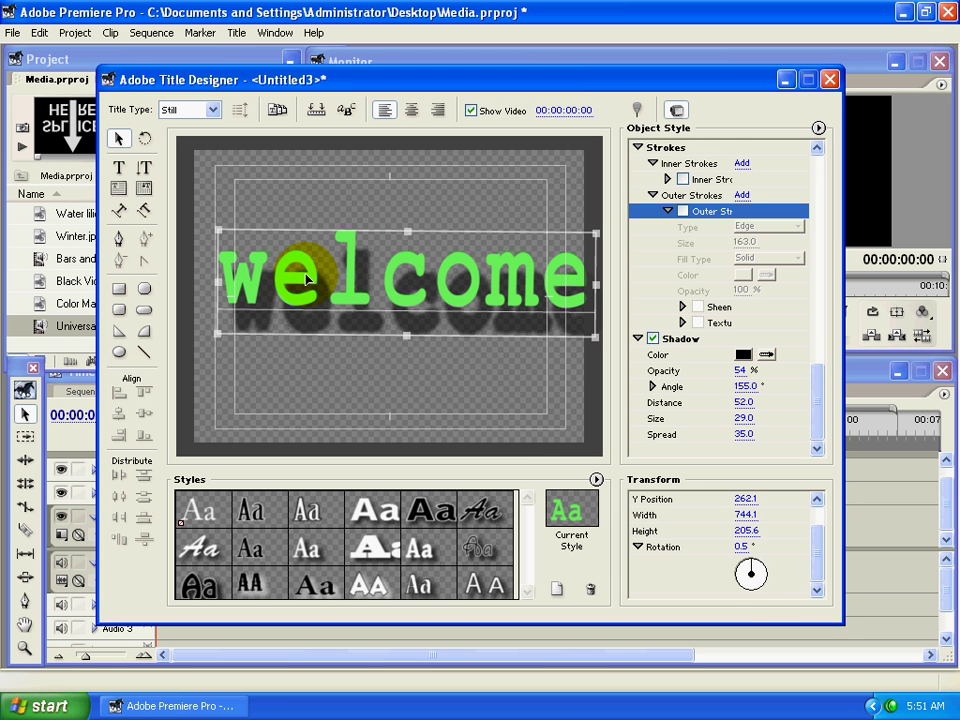
pyautogui.moveTo(306, 279); pyautogui.dragTo(297, 286)
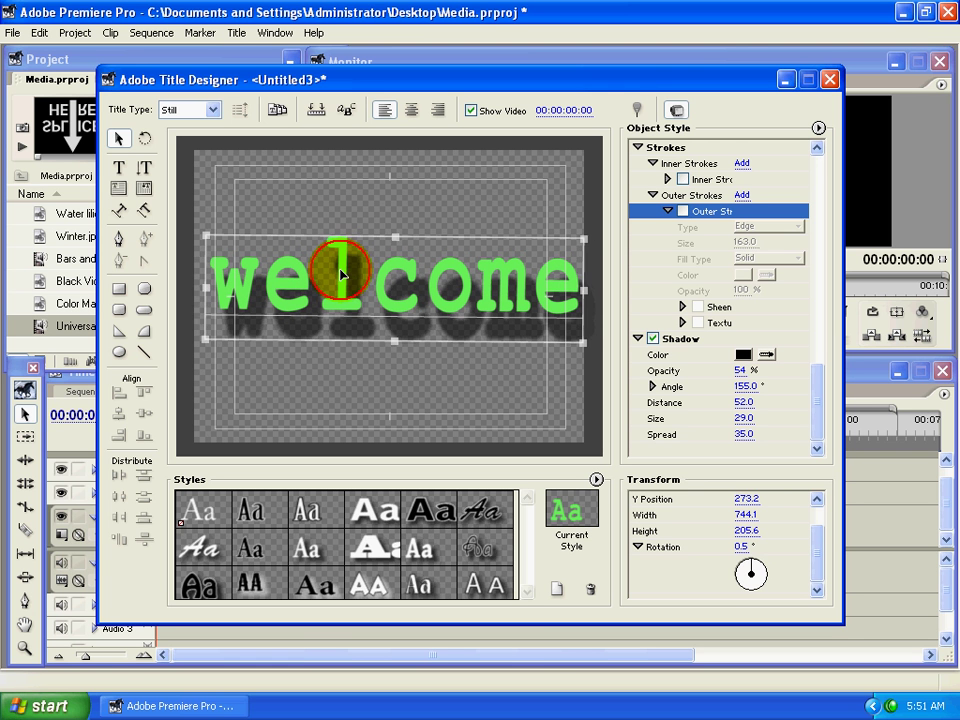
pyautogui.moveTo(345, 273); pyautogui.dragTo(342, 271)
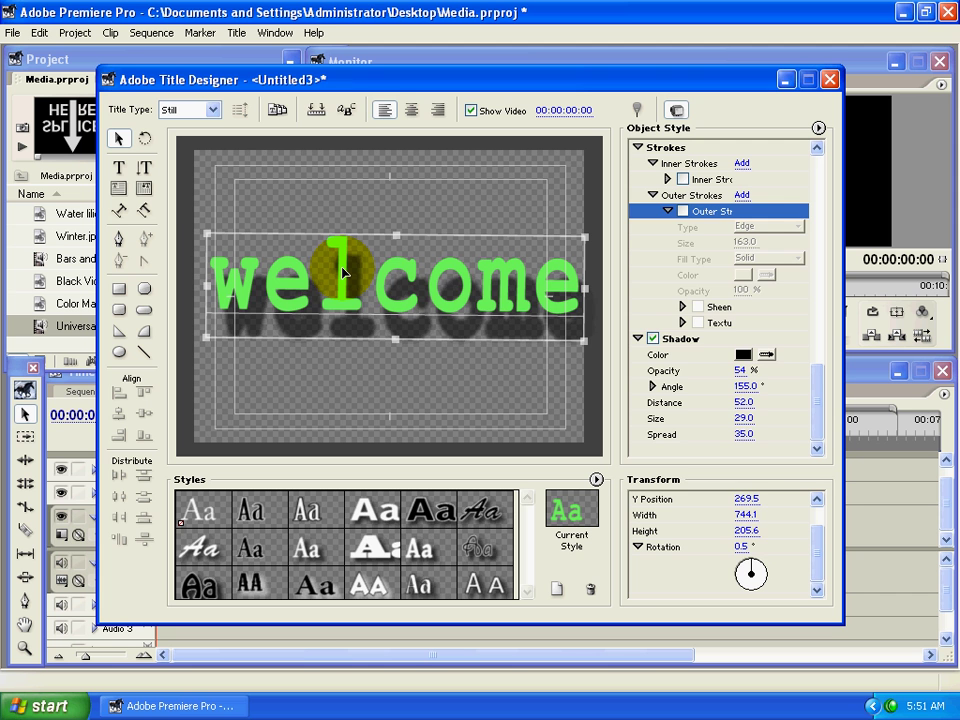
# Delete the welcome text and preview the Info Screens_7 templates 1001, 1002 and 1003
pyautogui.press('Delete')
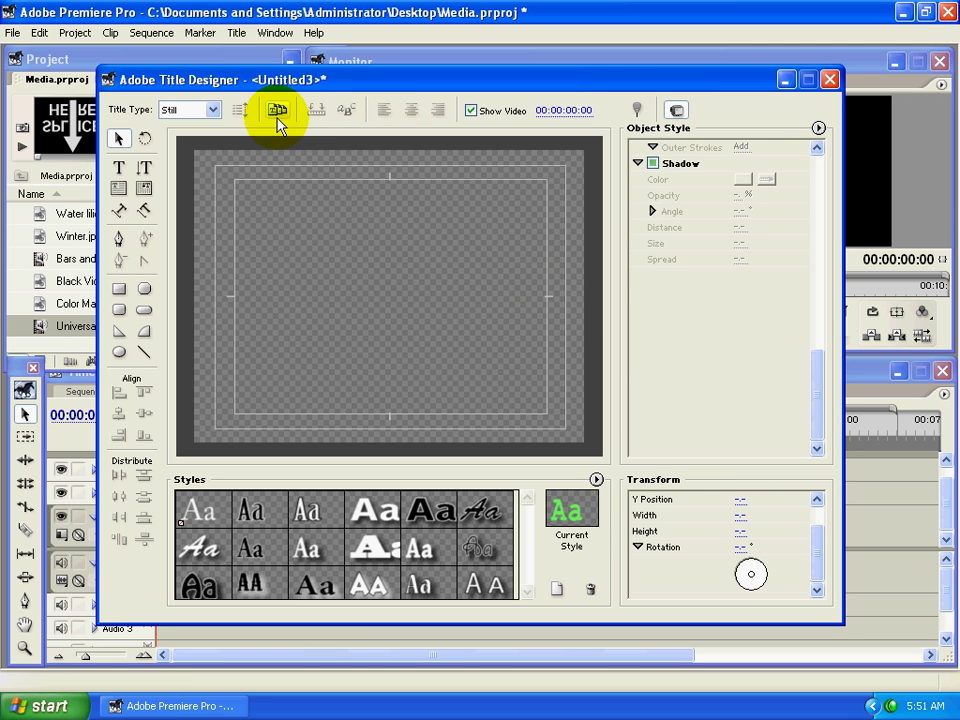
pyautogui.click(278, 110)
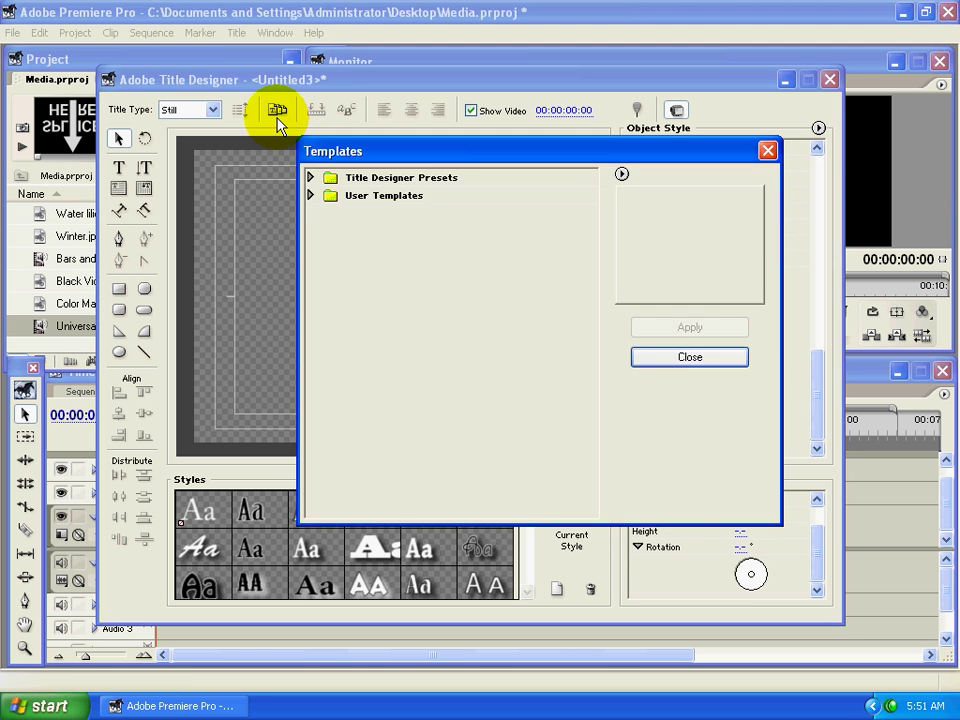
pyautogui.click(311, 178)
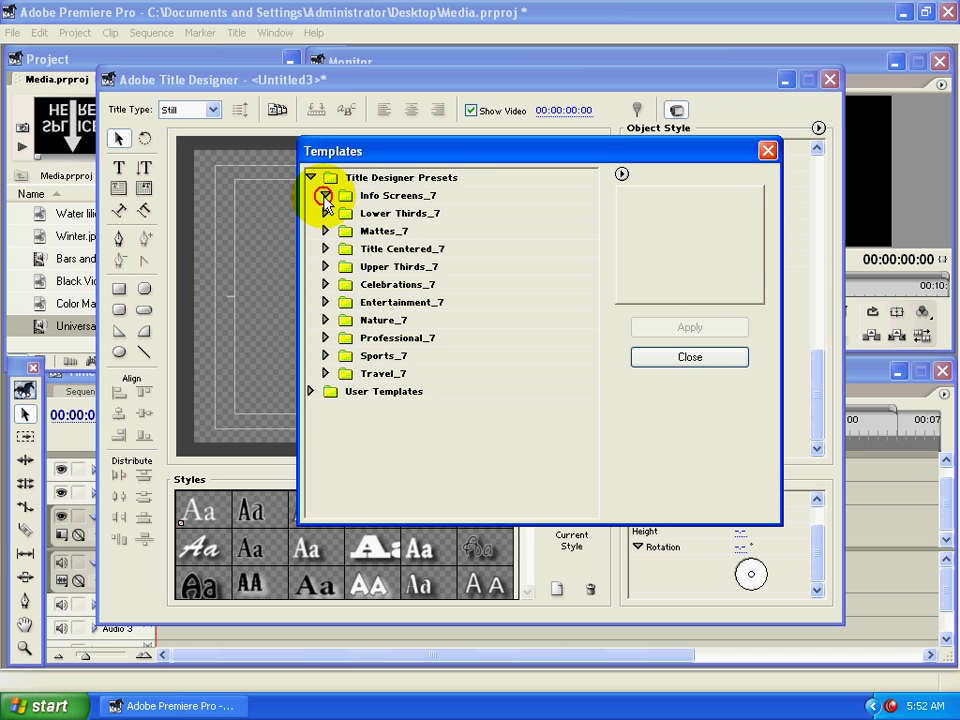
pyautogui.click(324, 196)
pyautogui.click(362, 213)
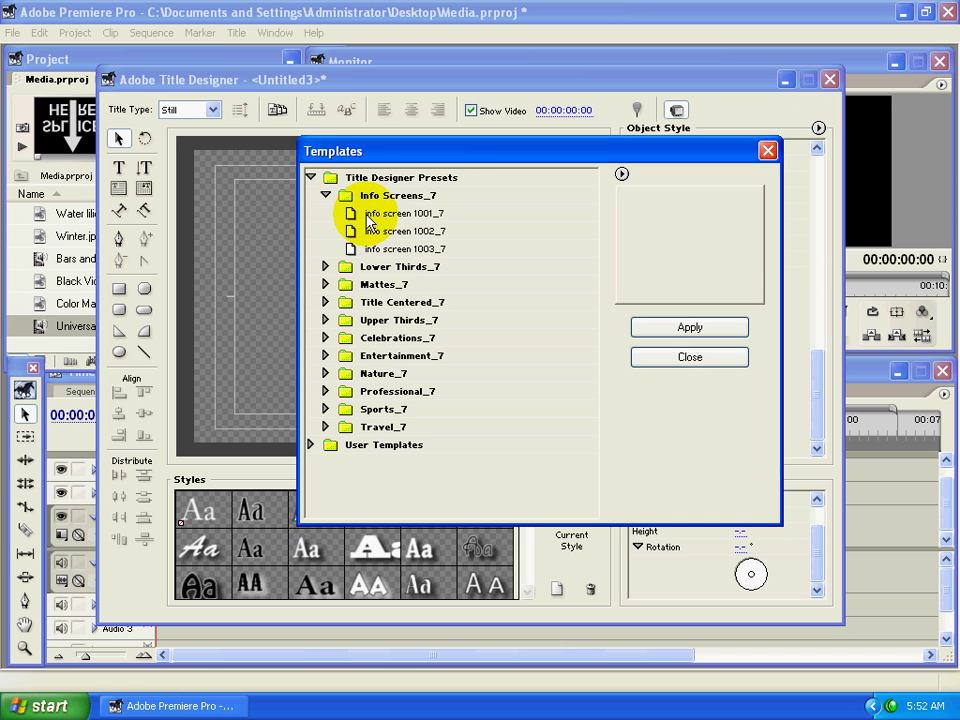
pyautogui.click(345, 232)
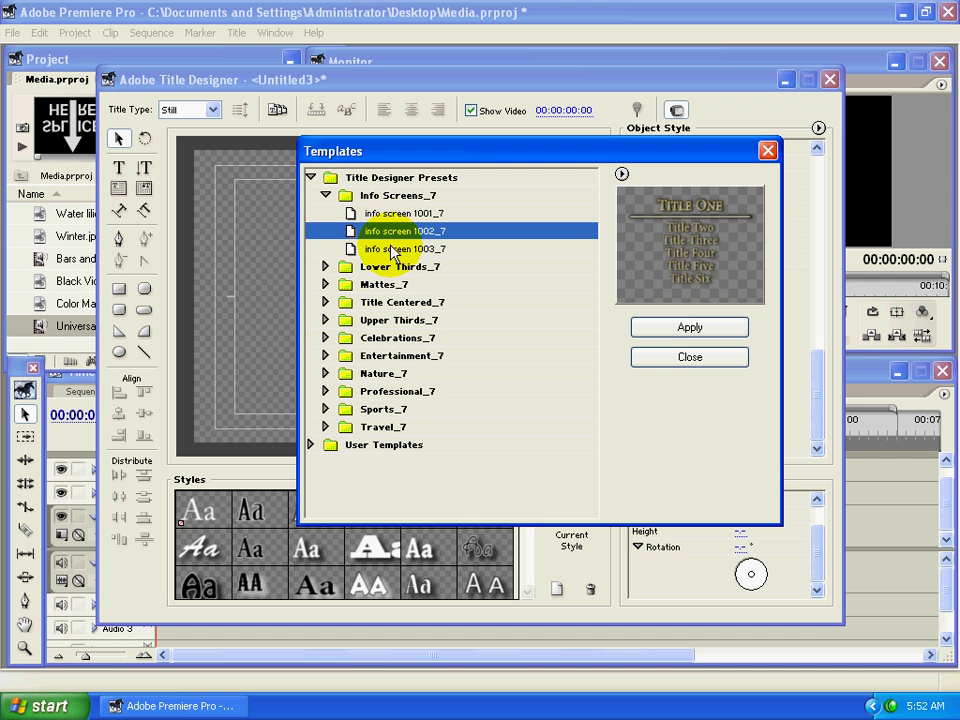
pyautogui.click(365, 249)
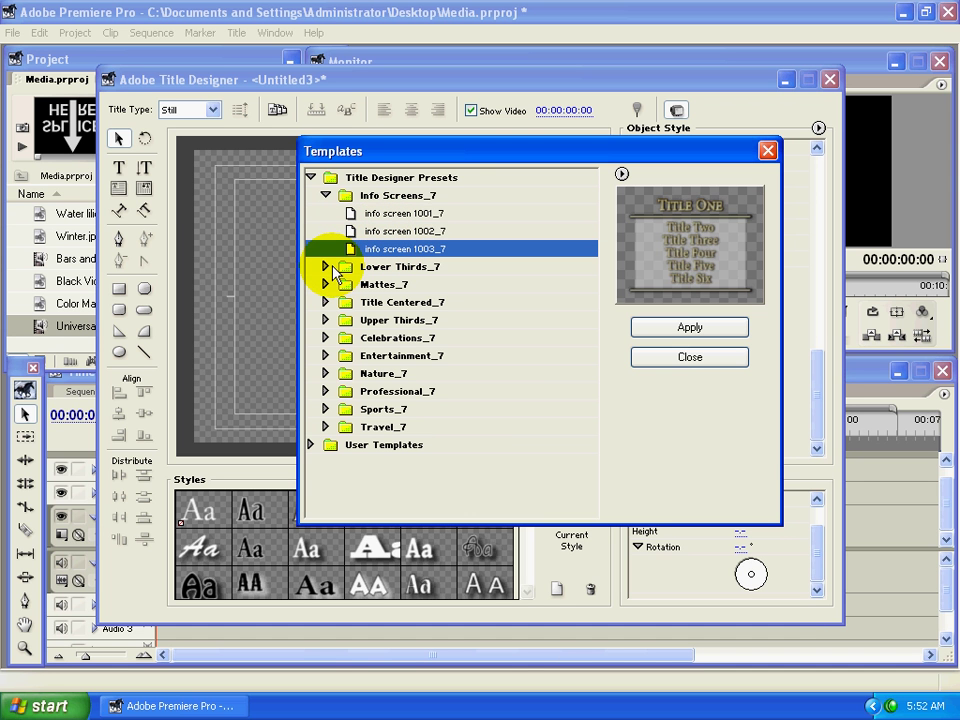
# Preview the Lower Thirds_7 templates 1001, 1002, 1003, 1009, 1013 and 1017
pyautogui.click(326, 268)
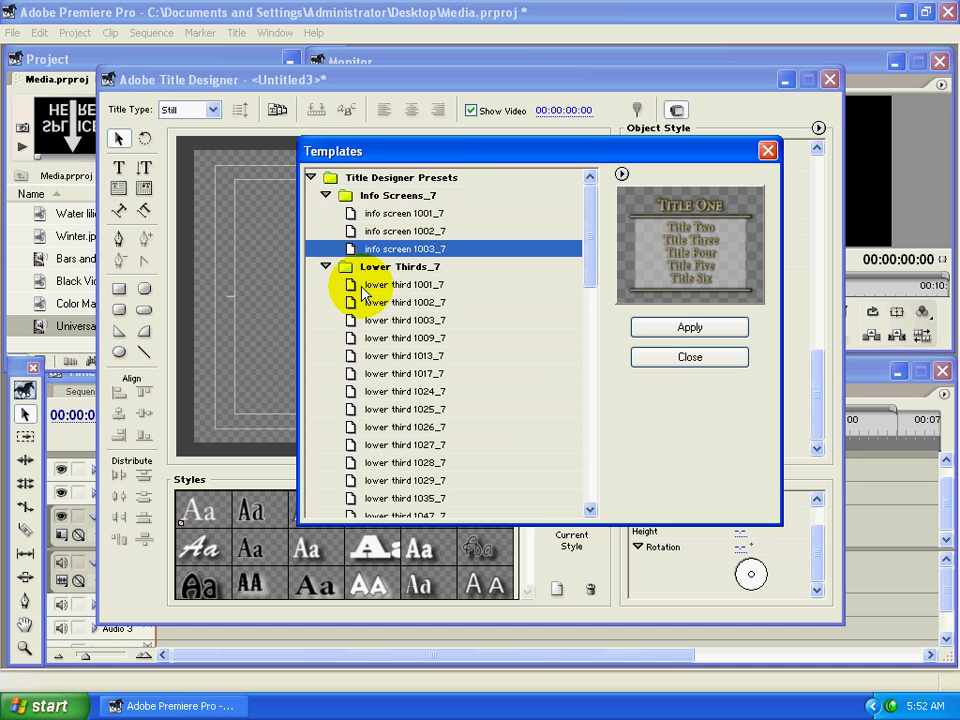
pyautogui.click(345, 287)
pyautogui.click(377, 303)
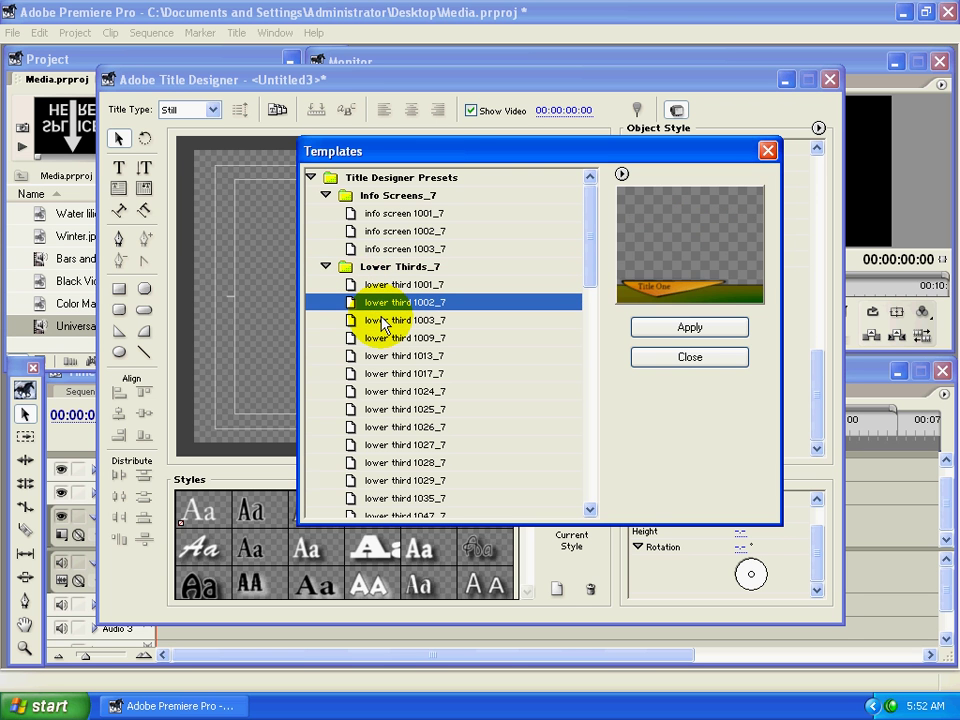
pyautogui.click(382, 321)
pyautogui.click(387, 339)
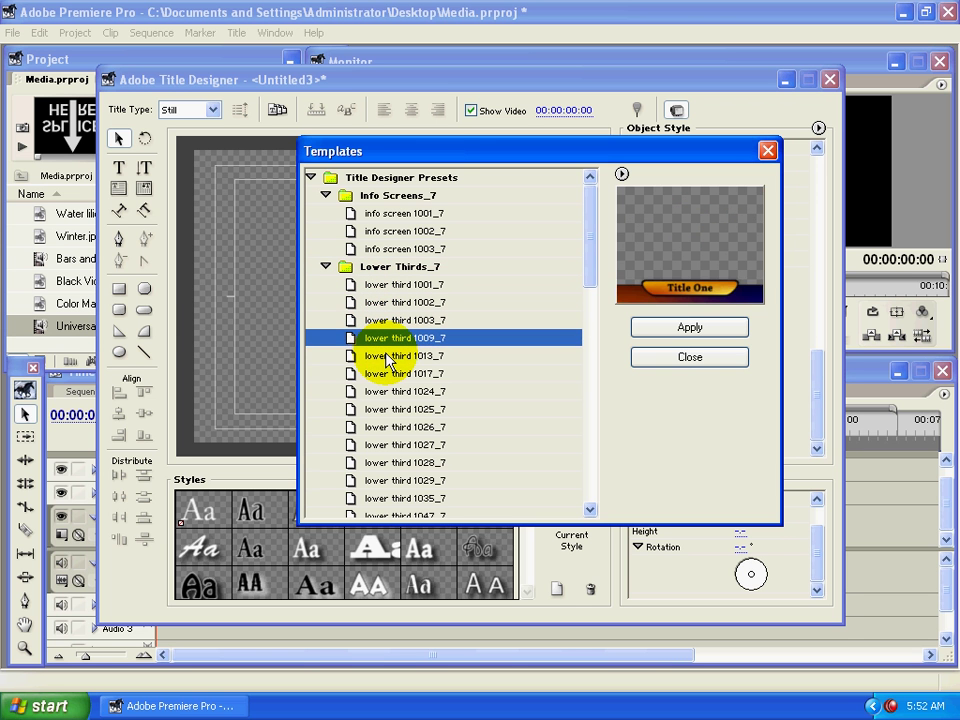
pyautogui.click(388, 358)
pyautogui.click(381, 375)
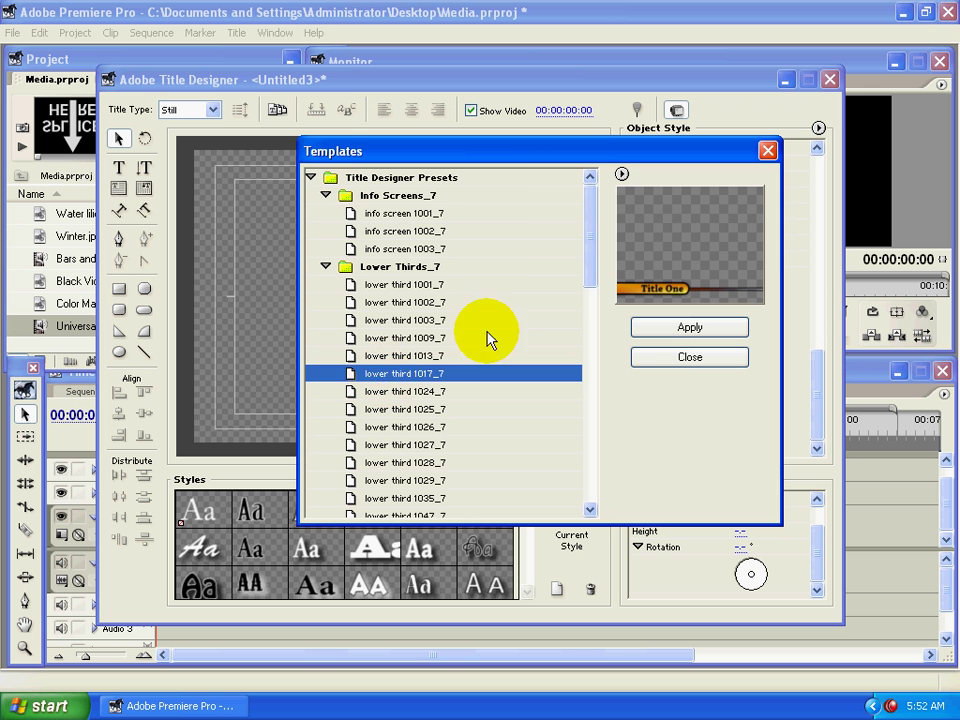
# Preview the Mattes_7 letterbox_7 and Title Centered 1001_7 templates
pyautogui.moveTo(589, 285); pyautogui.dragTo(574, 504)
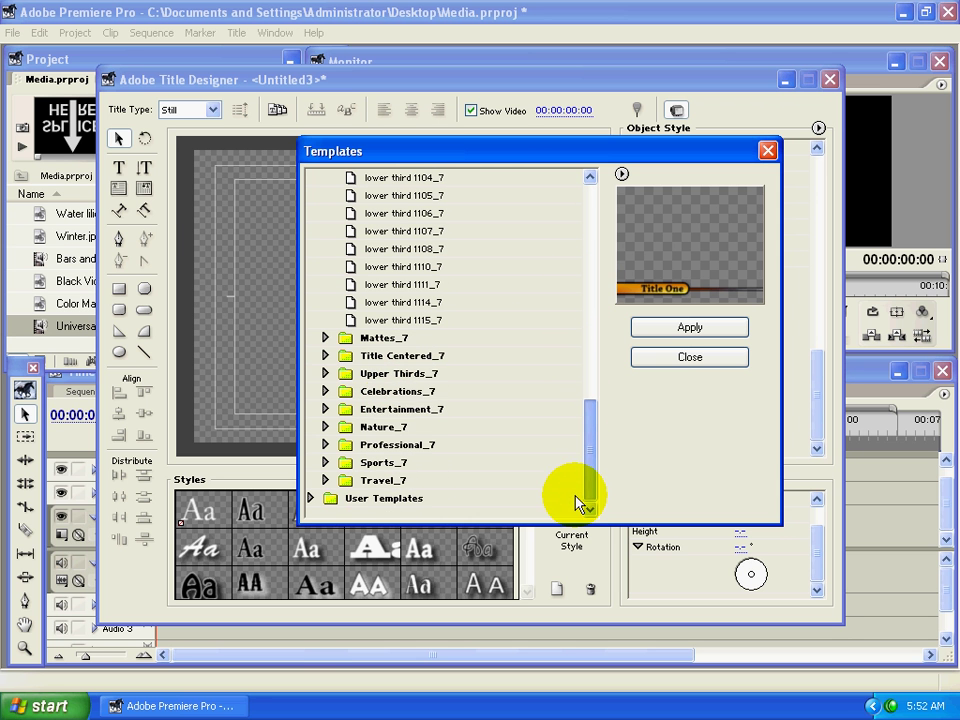
pyautogui.click(325, 338)
pyautogui.click(372, 356)
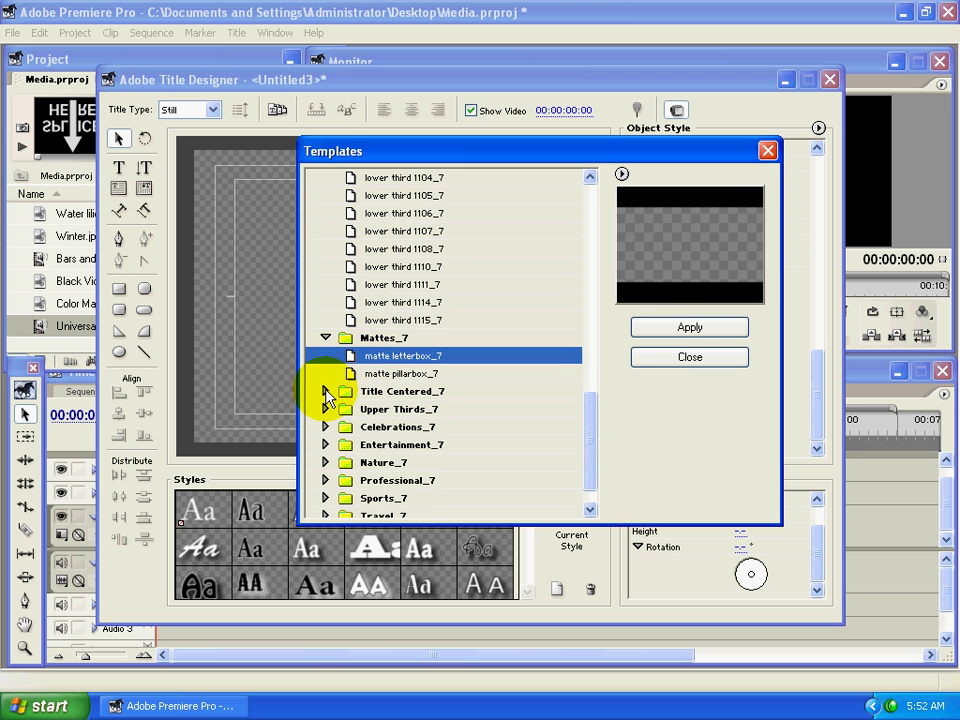
pyautogui.click(325, 391)
pyautogui.click(400, 409)
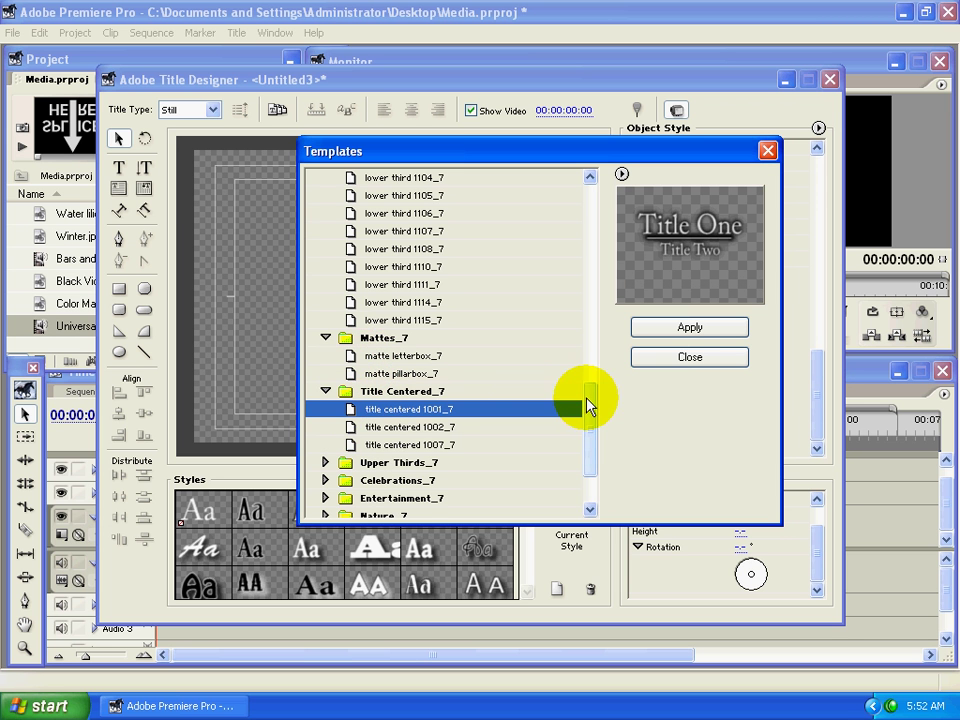
pyautogui.moveTo(588, 407); pyautogui.dragTo(591, 476)
# Apply the Celebrations_7 > Baby Boy_7 template bb frame_7 to the title
pyautogui.click(325, 390)
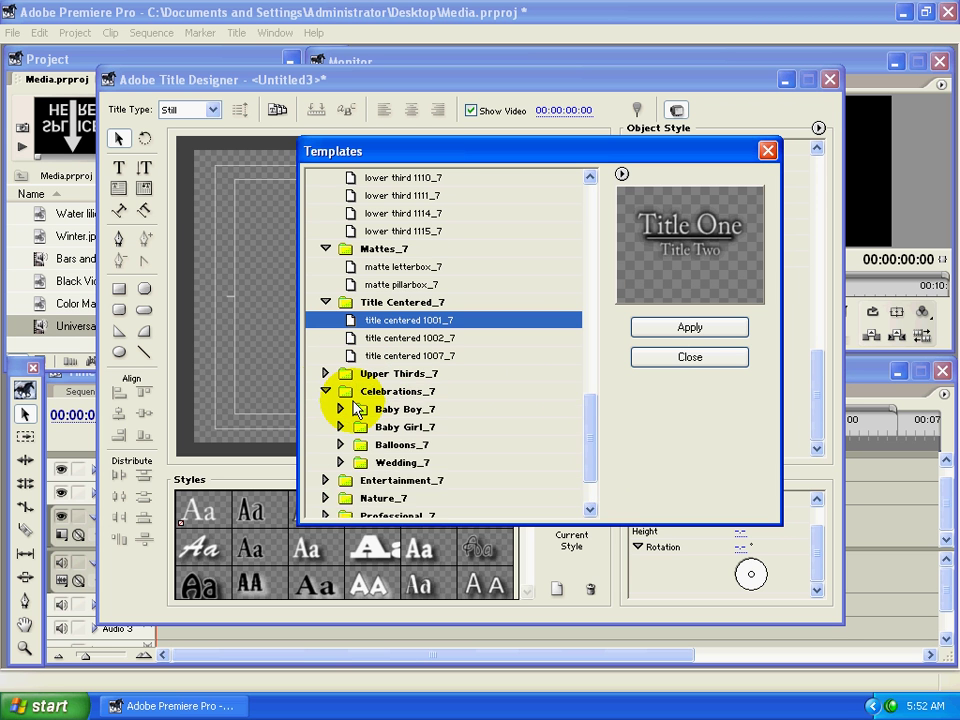
pyautogui.click(360, 409)
pyautogui.click(340, 409)
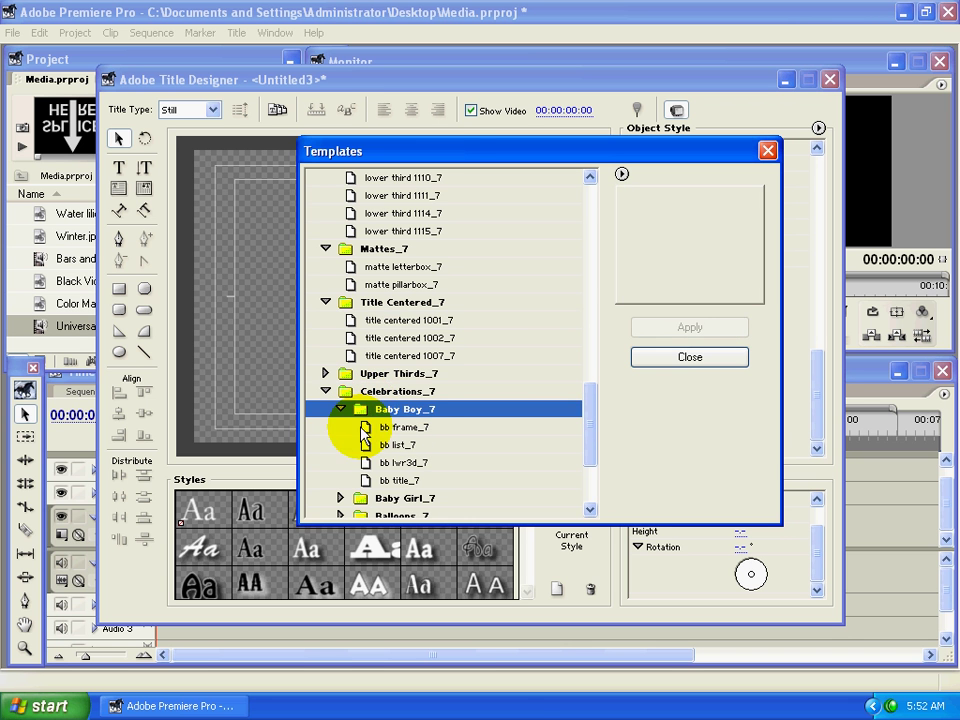
pyautogui.click(362, 427)
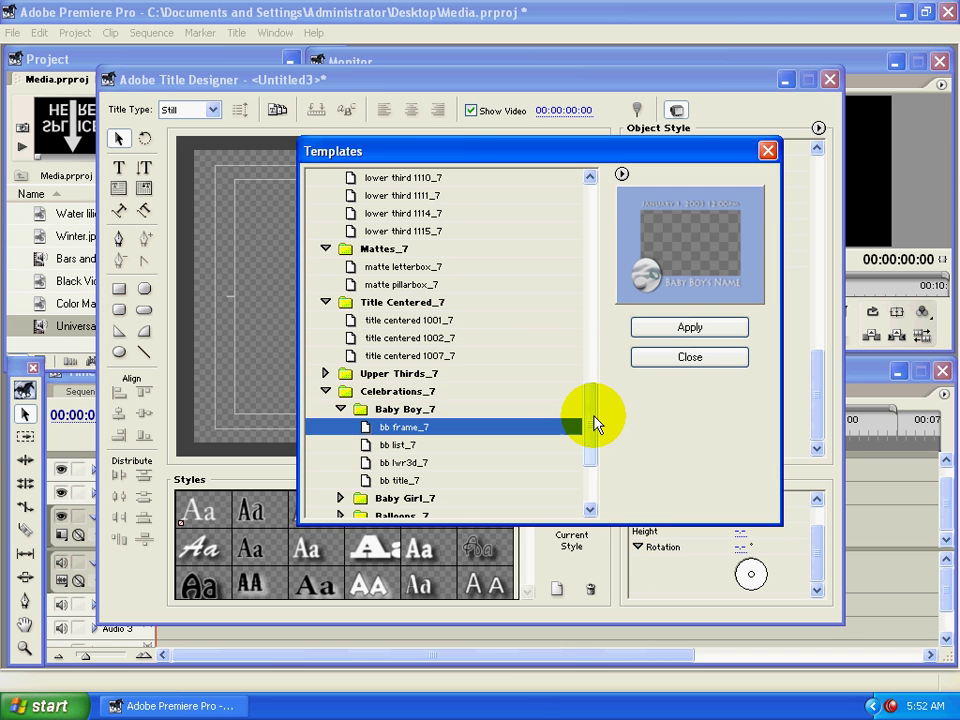
pyautogui.moveTo(594, 425); pyautogui.dragTo(591, 466)
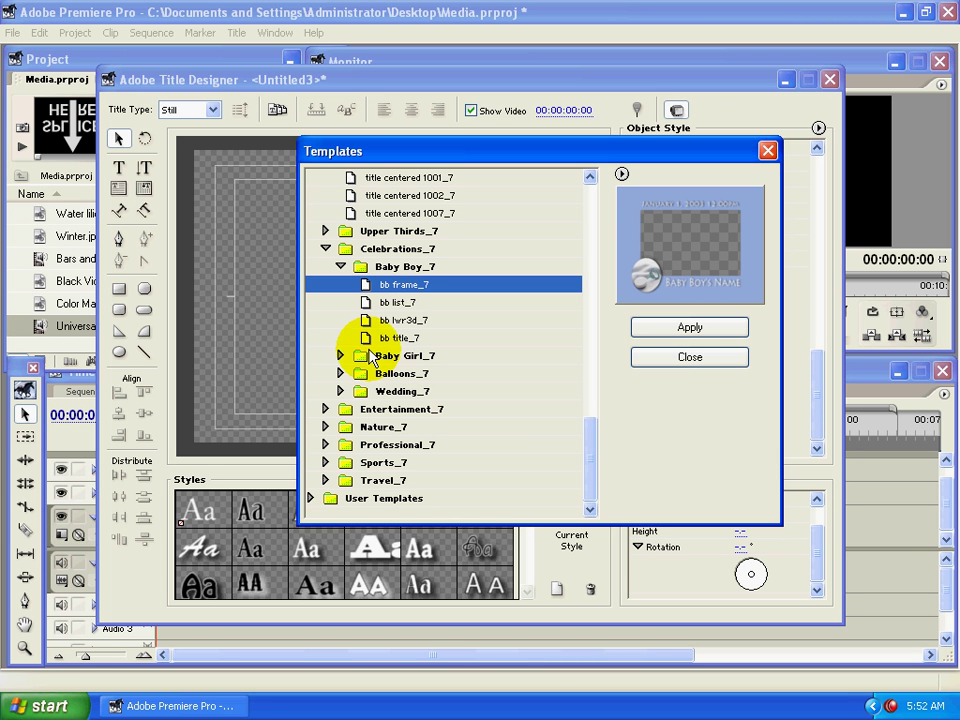
pyautogui.click(387, 306)
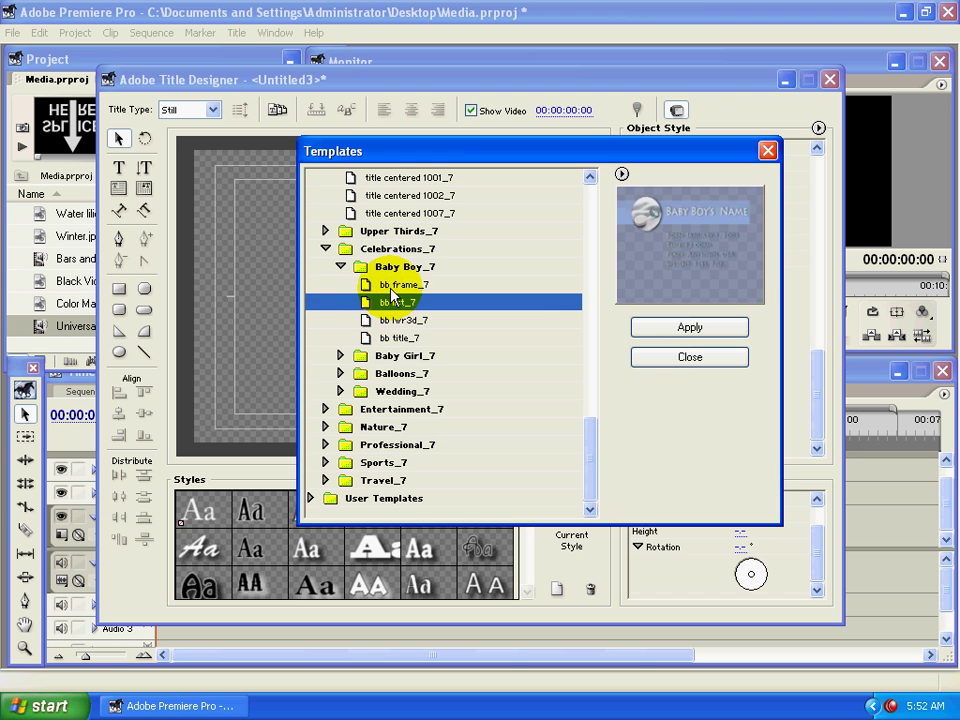
pyautogui.click(395, 286)
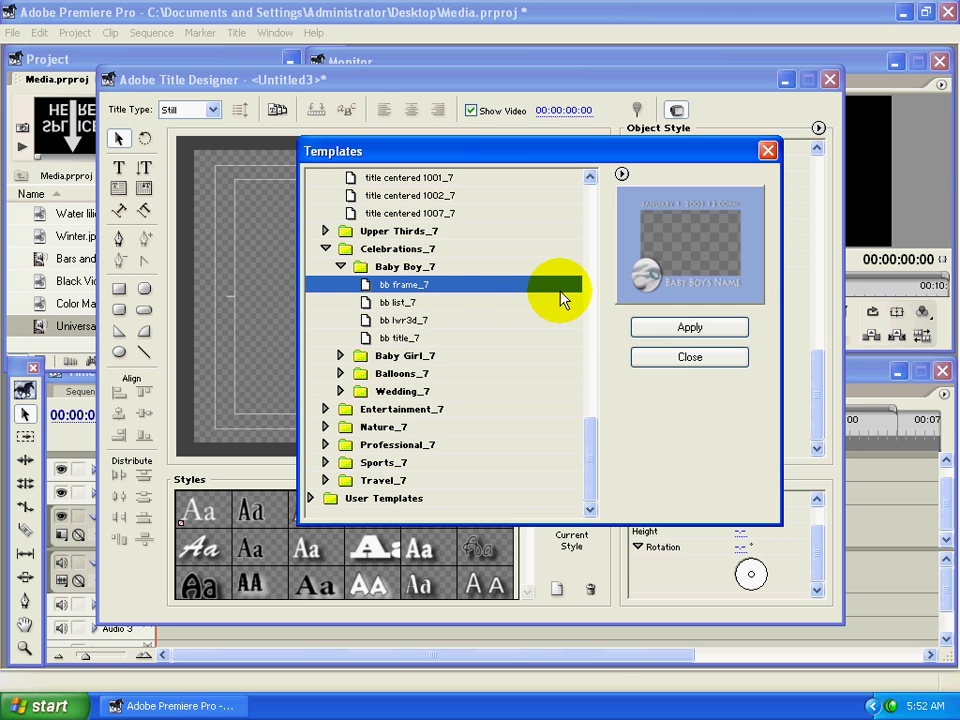
pyautogui.click(659, 335)
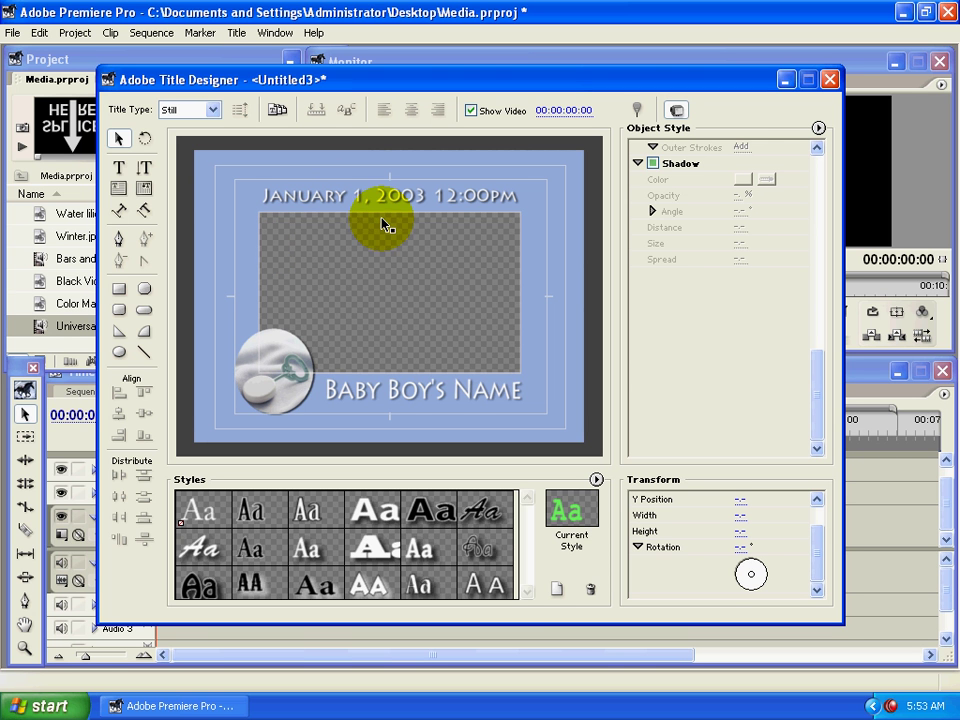
# Replace the template's top date line with the text WELCOME
pyautogui.click(120, 166)
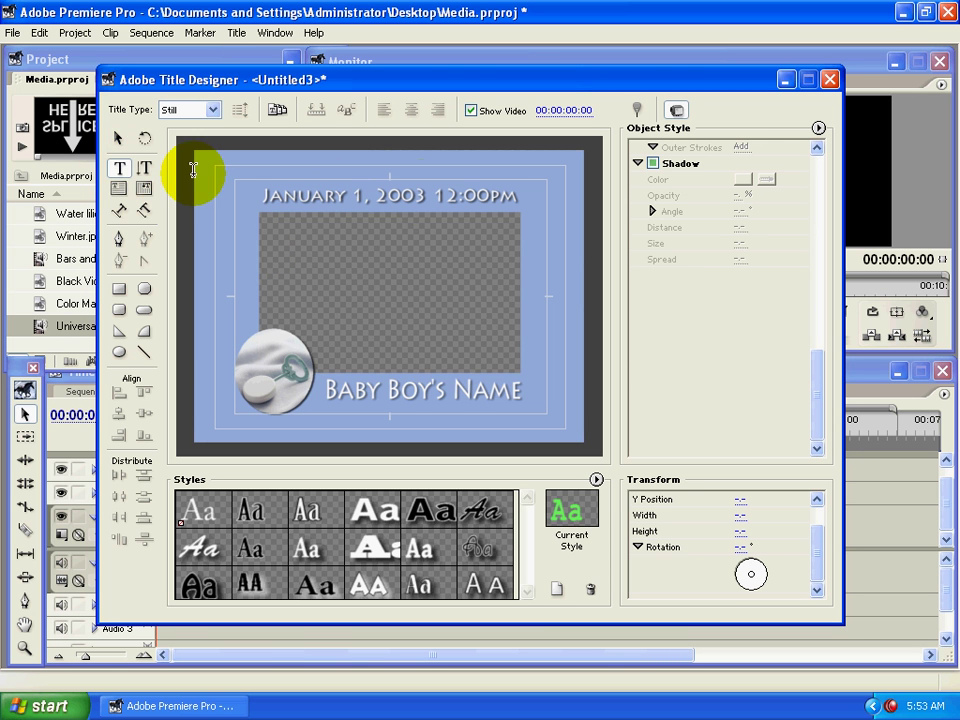
pyautogui.click(119, 138)
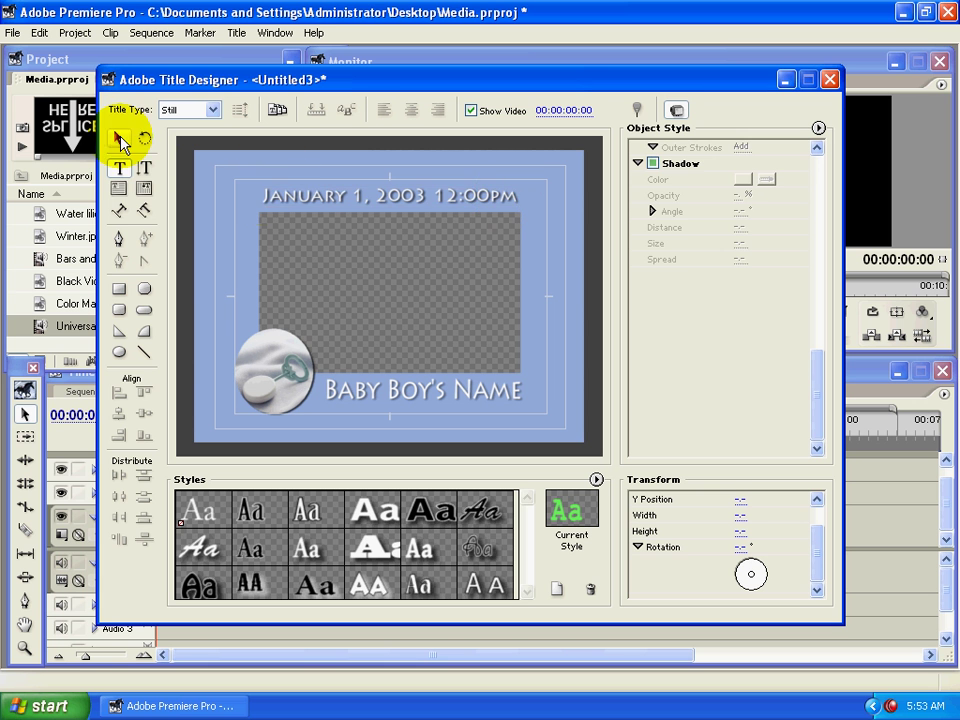
pyautogui.click(452, 192)
pyautogui.click(119, 166)
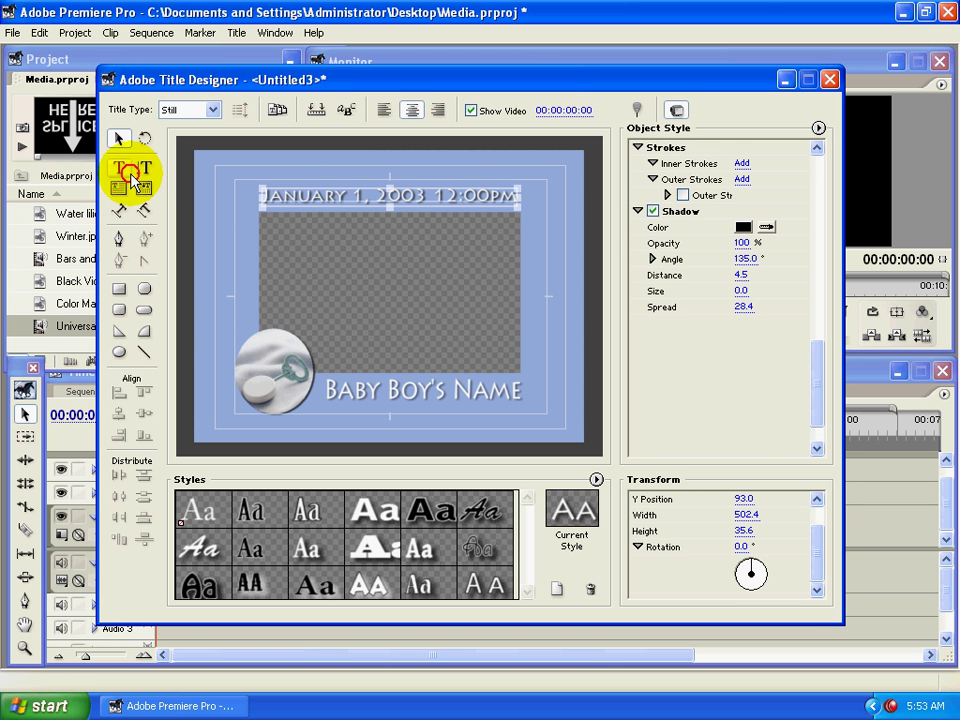
pyautogui.click(513, 199)
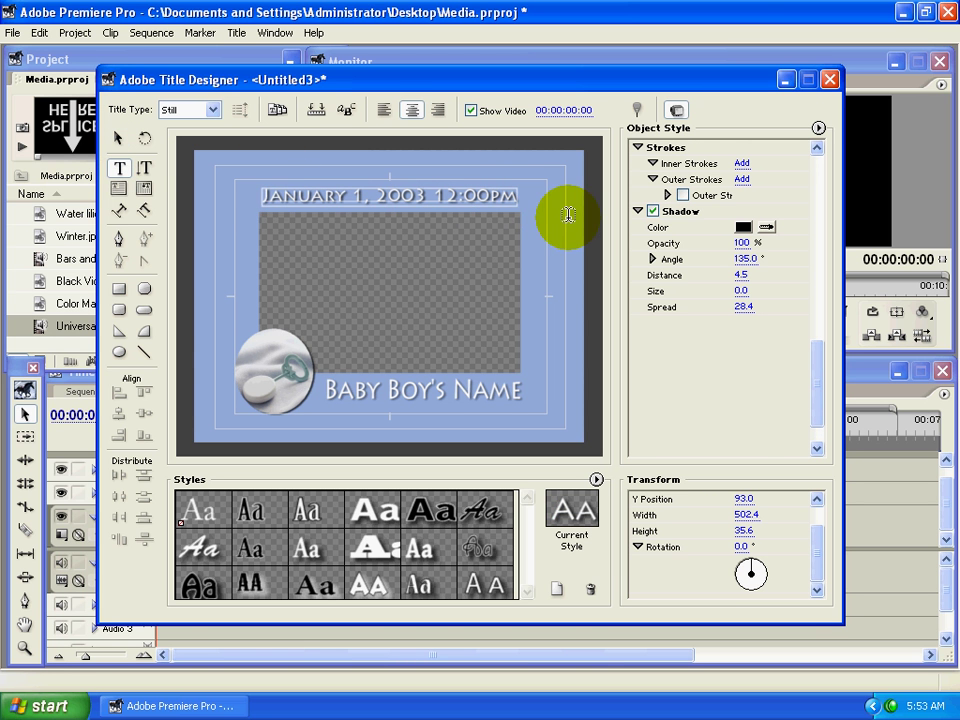
pyautogui.press('BackSpace')
pyautogui.press('BackSpace')
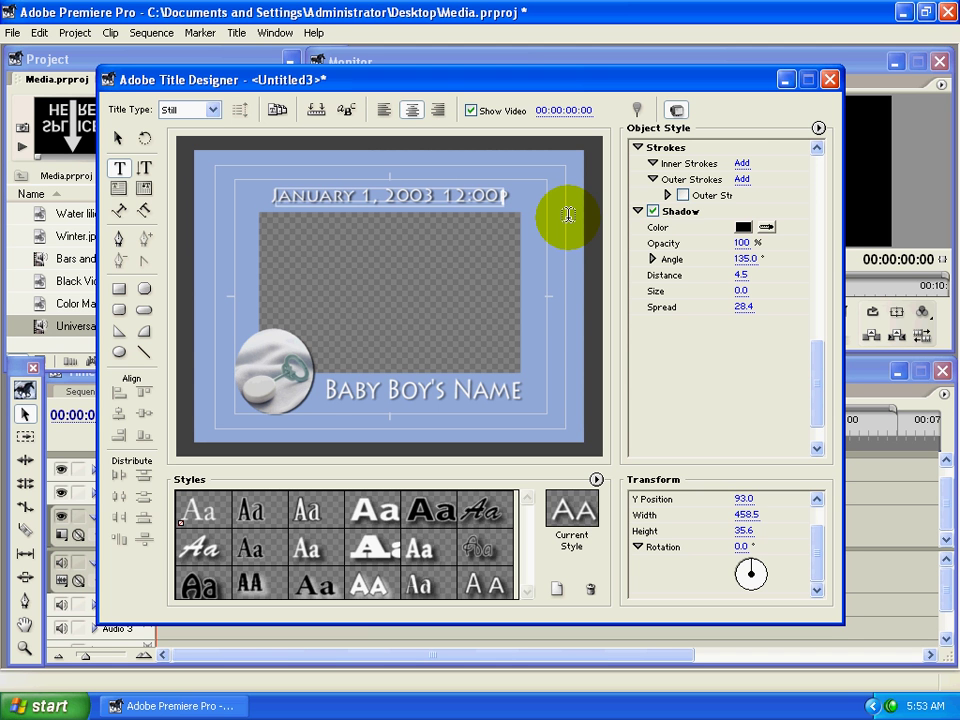
pyautogui.press('BackSpace')
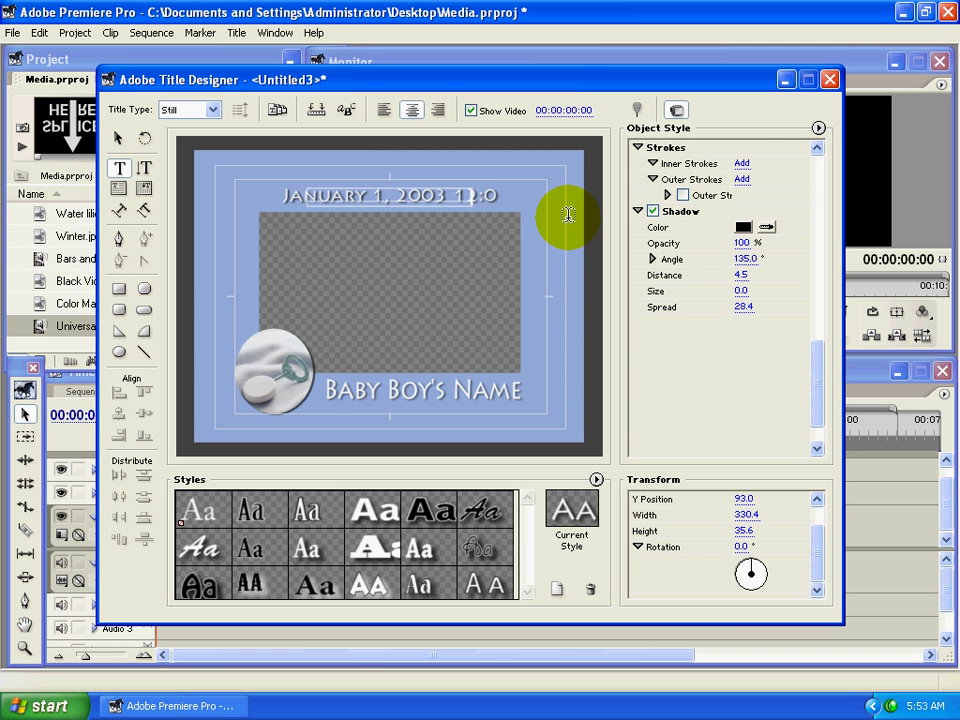
pyautogui.press('BackSpace')
pyautogui.press('BackSpace')
pyautogui.press('BackSpace')
pyautogui.press('BackSpace')
pyautogui.press('BackSpace')
pyautogui.press('BackSpace')
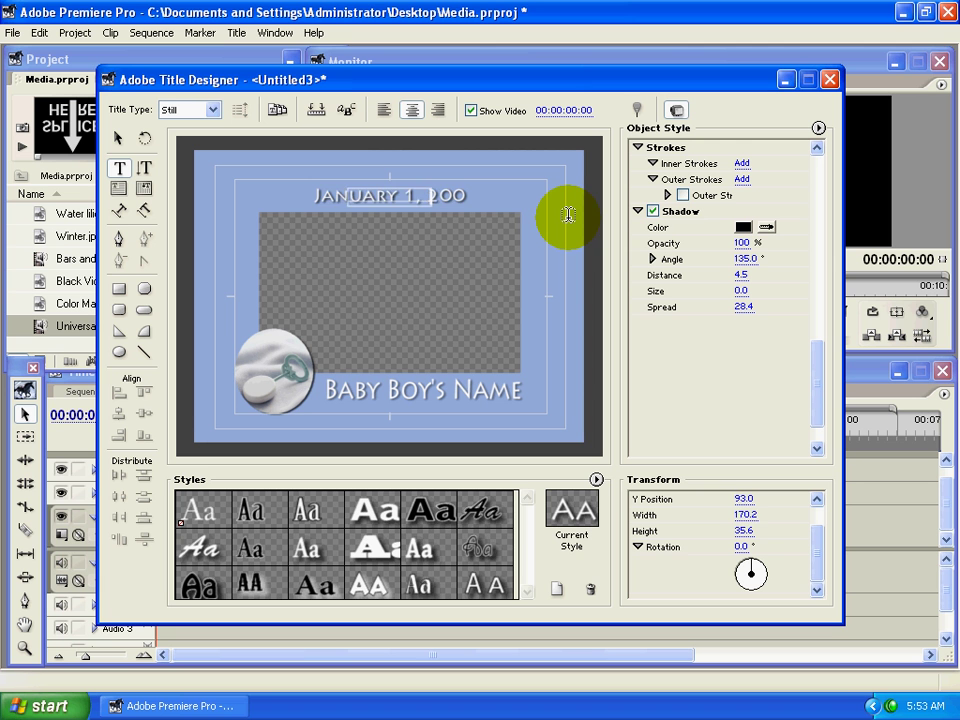
pyautogui.press('BackSpace')
pyautogui.press('BackSpace')
pyautogui.press('BackSpace')
pyautogui.press('BackSpace')
pyautogui.press('BackSpace')
pyautogui.press('BackSpace')
pyautogui.press('BackSpace')
pyautogui.press('BackSpace')
pyautogui.press('BackSpace')
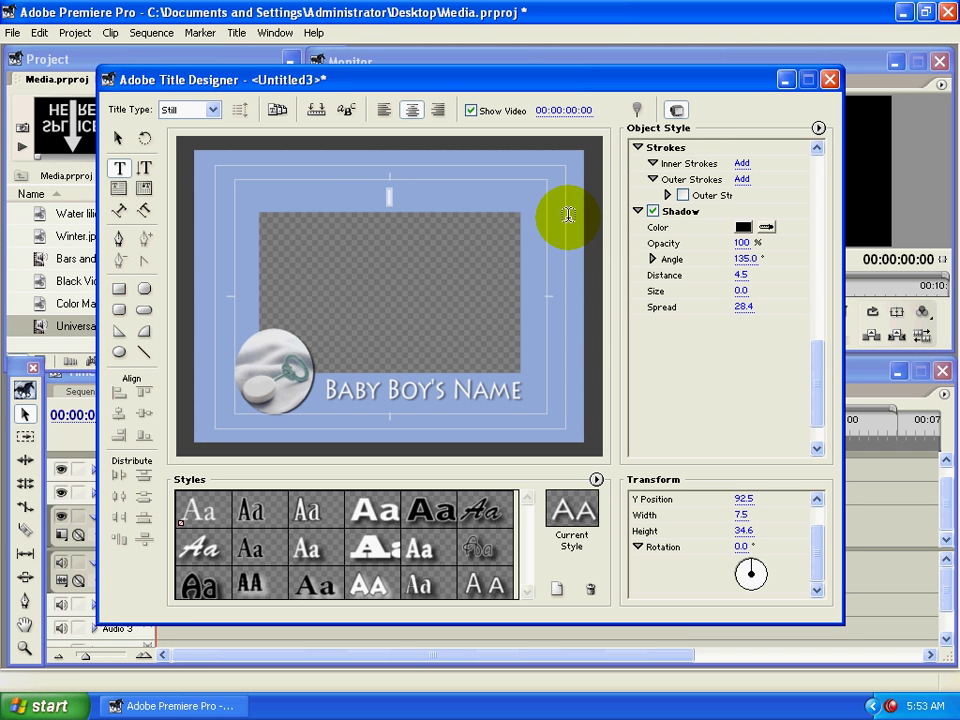
pyautogui.write('B')
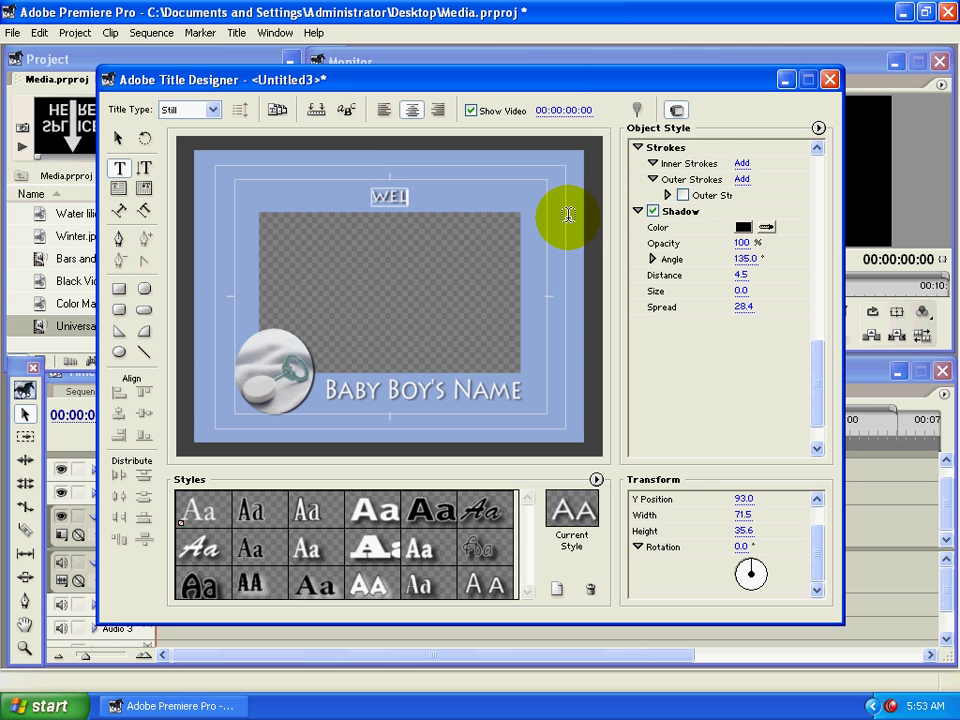
pyautogui.write('COME')
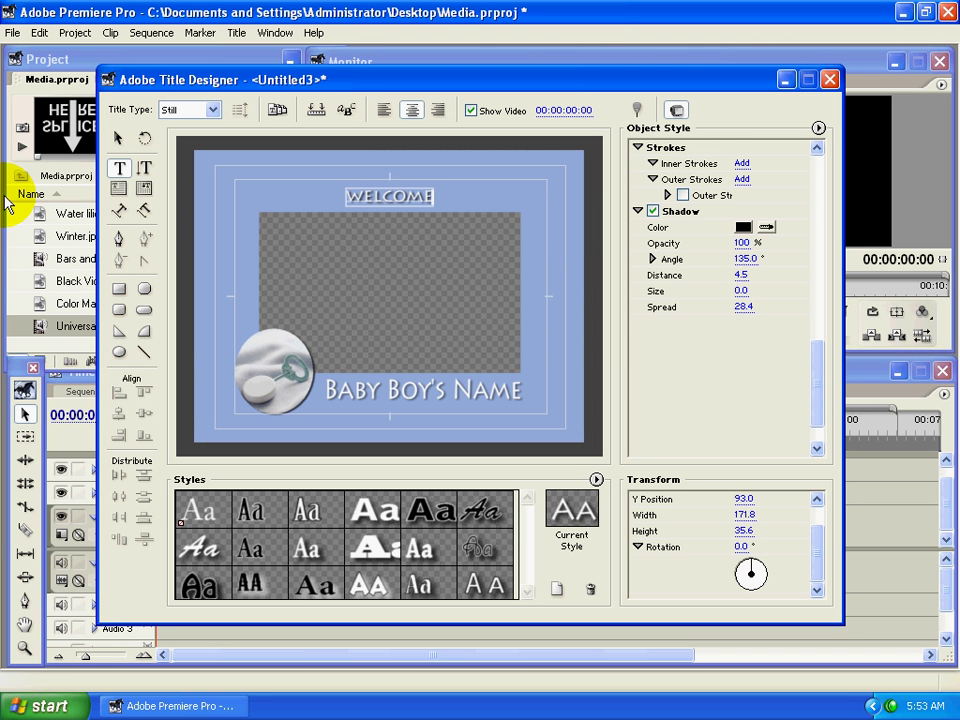
pyautogui.click(119, 140)
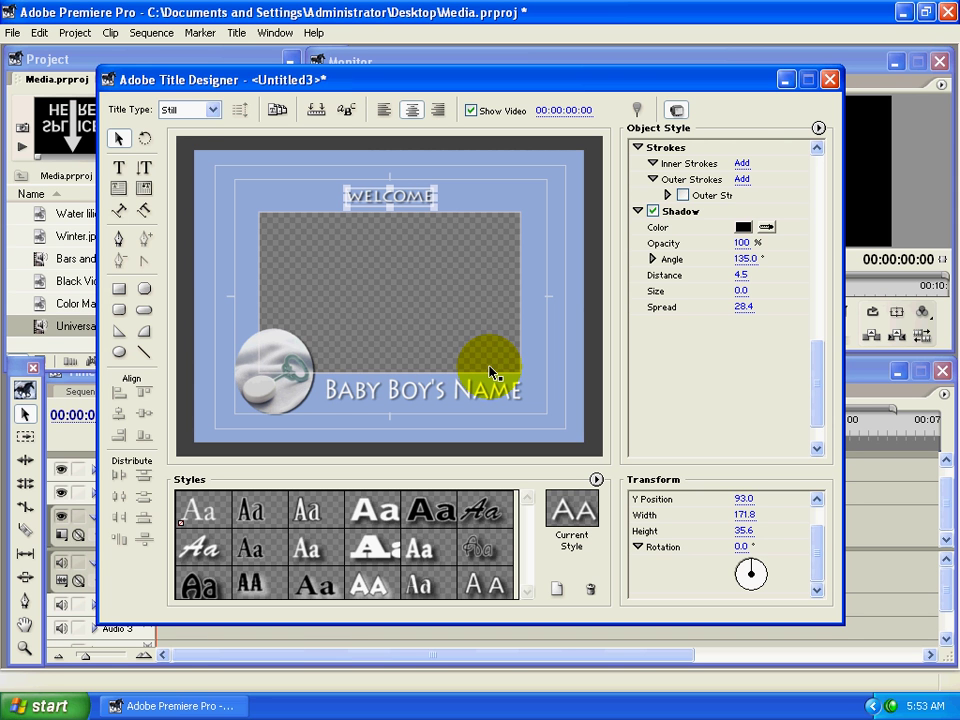
# Close the Title Designer and save the title as welcome.prtl
pyautogui.click(13, 33)
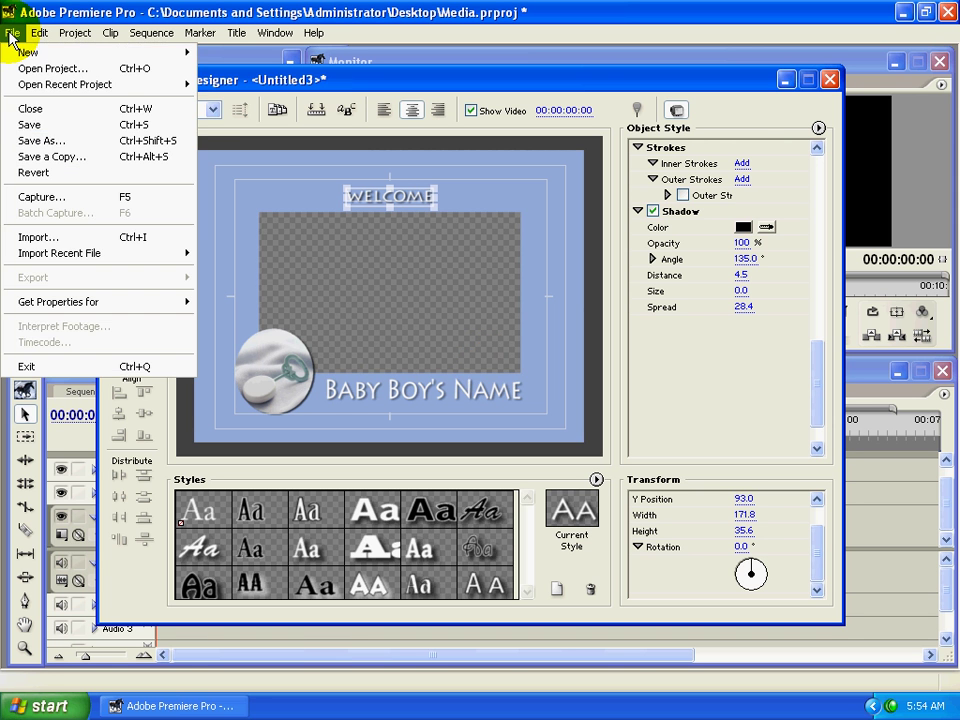
pyautogui.click(474, 90)
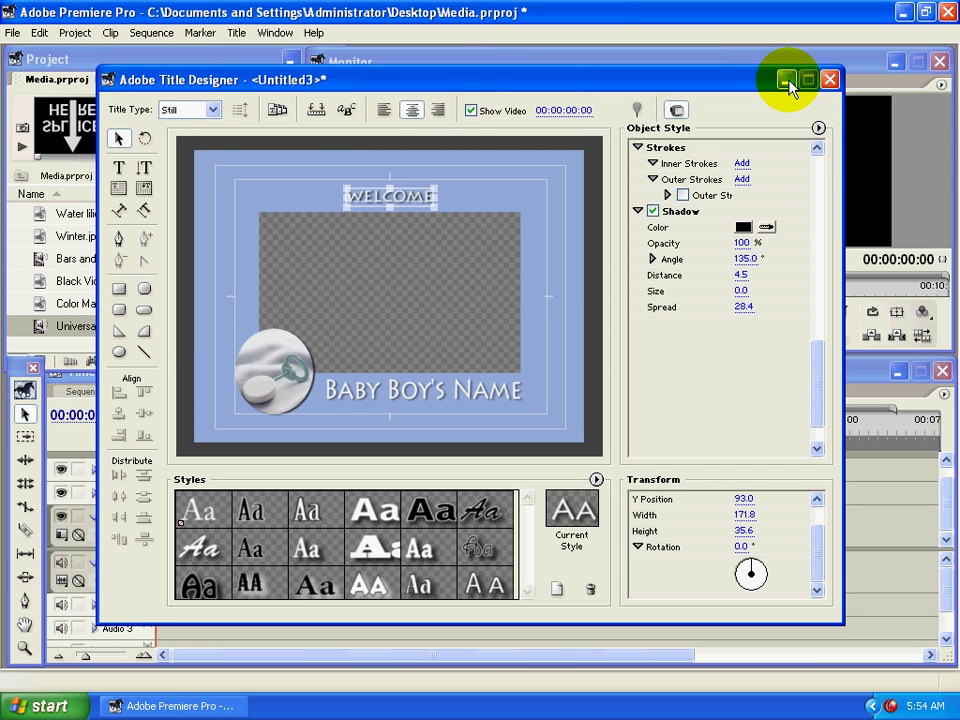
pyautogui.click(829, 80)
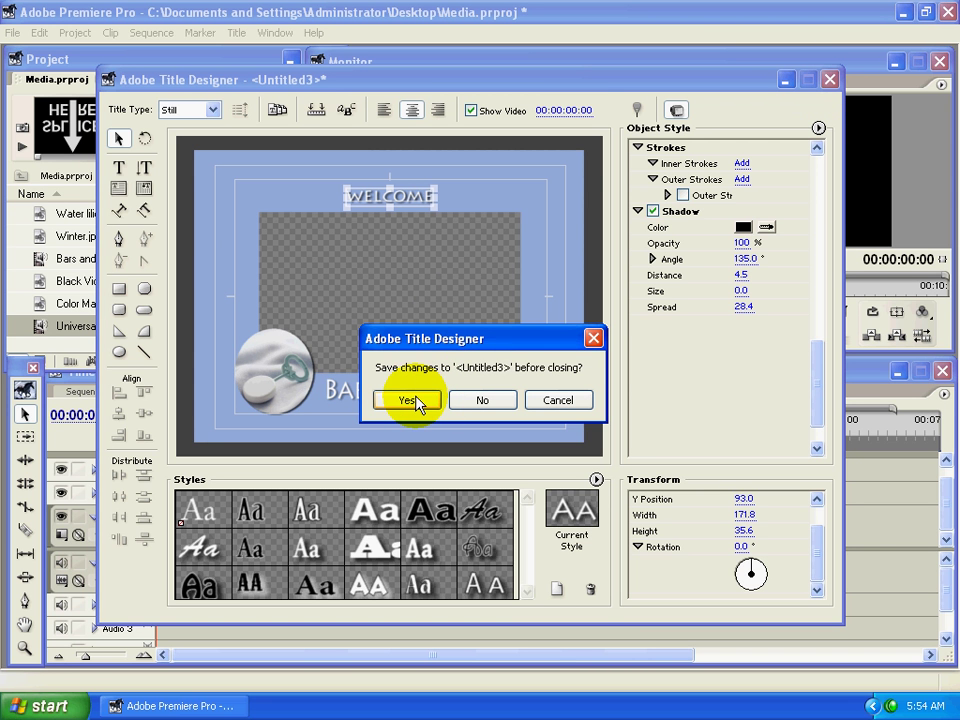
pyautogui.click(409, 400)
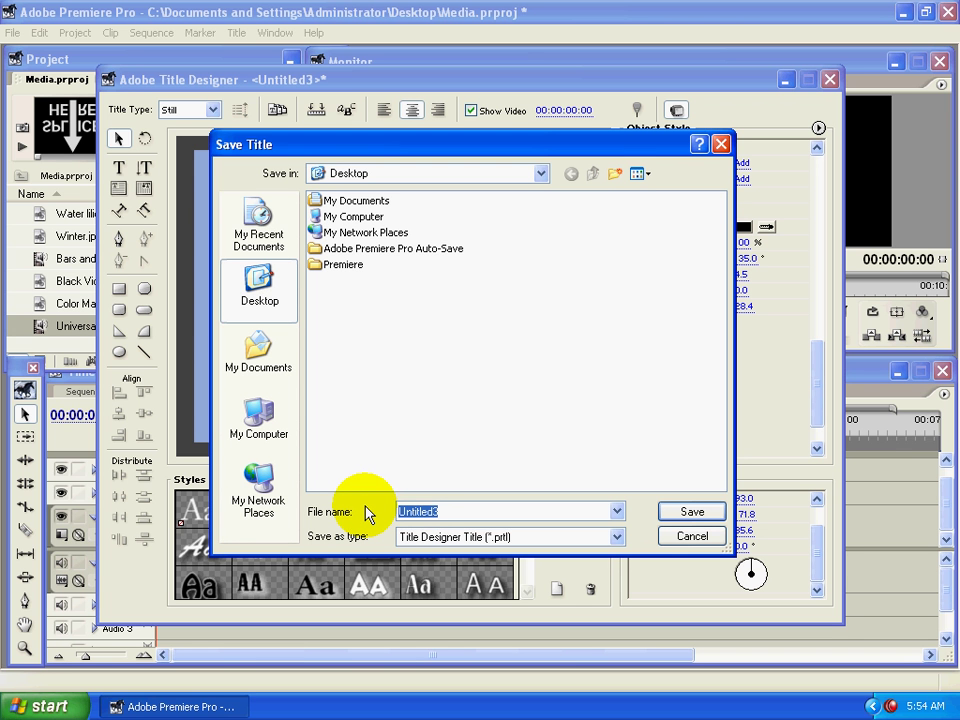
pyautogui.press('BackSpace')
pyautogui.write('welcome')
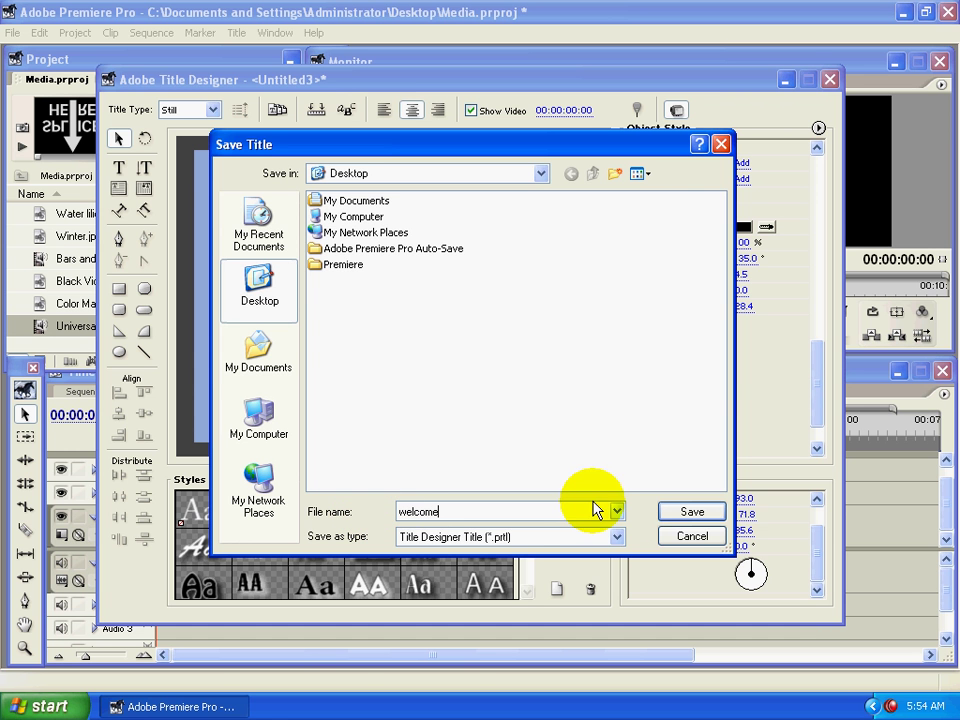
pyautogui.click(685, 520)
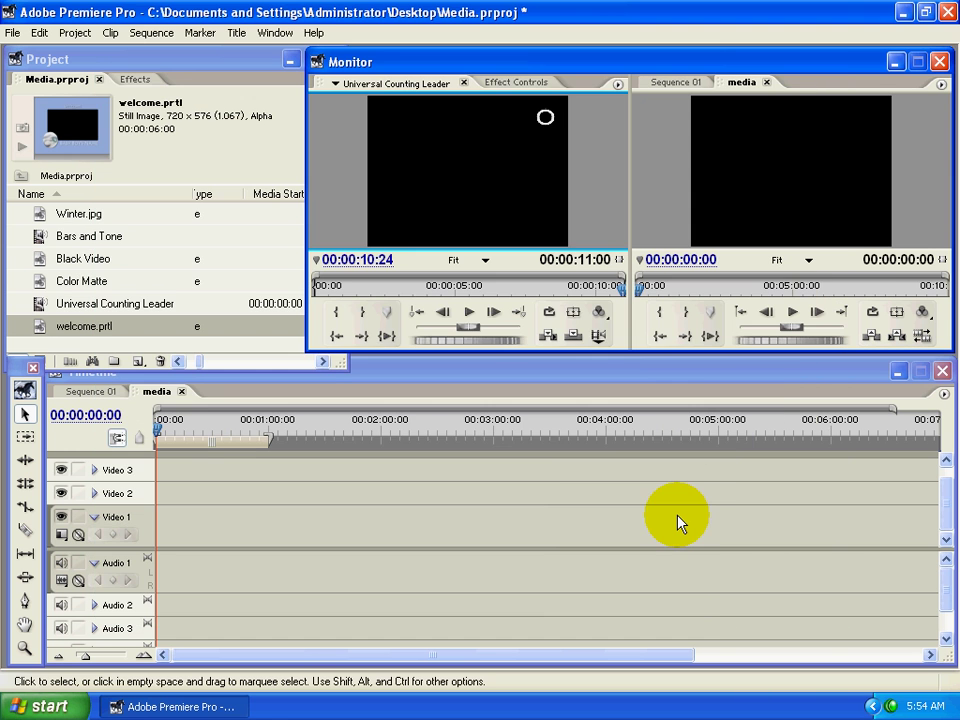
# Load welcome.prtl from the Project panel into the Source monitor and place it on Video 1
pyautogui.click(231, 60)
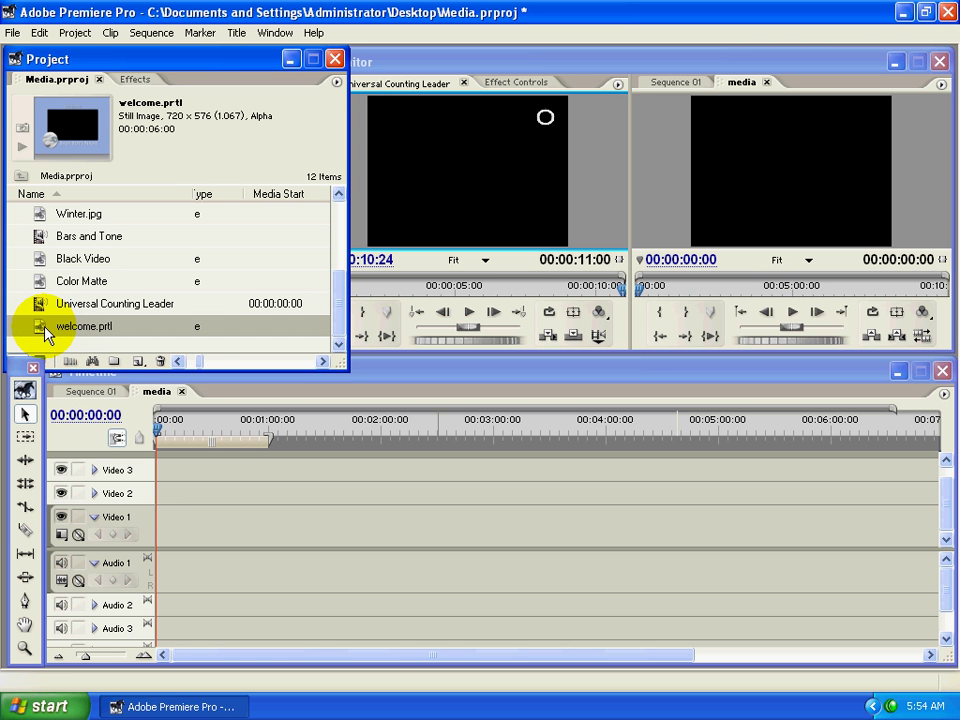
pyautogui.moveTo(45, 335)
pyautogui.mouseDown()
pyautogui.moveTo(405, 211)
pyautogui.moveTo(426, 181)
pyautogui.mouseUp()
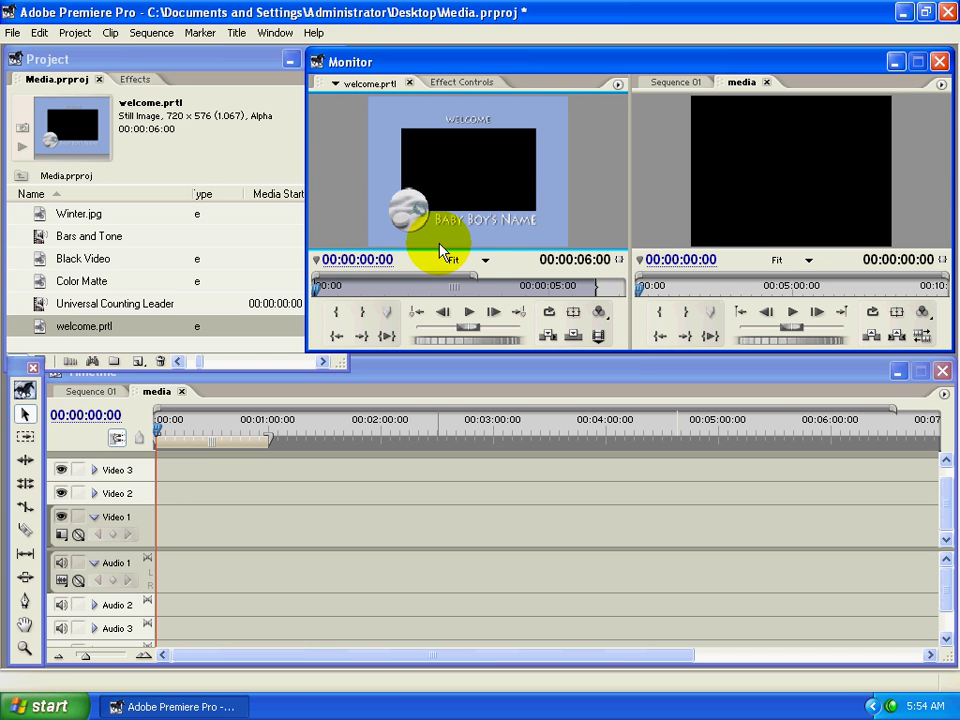
pyautogui.moveTo(440, 252); pyautogui.dragTo(265, 515)
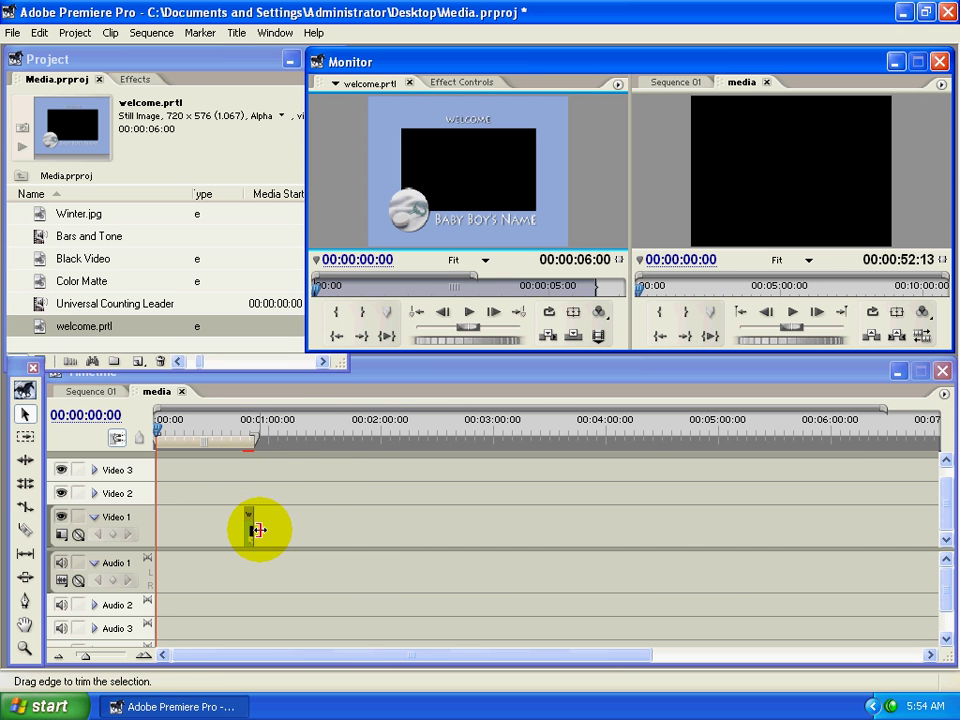
# Zoom the timeline, move the welcome clip to start near 10 seconds and scrub to preview it
pyautogui.press('=')
pyautogui.press('=')
pyautogui.moveTo(517, 535); pyautogui.dragTo(248, 535)
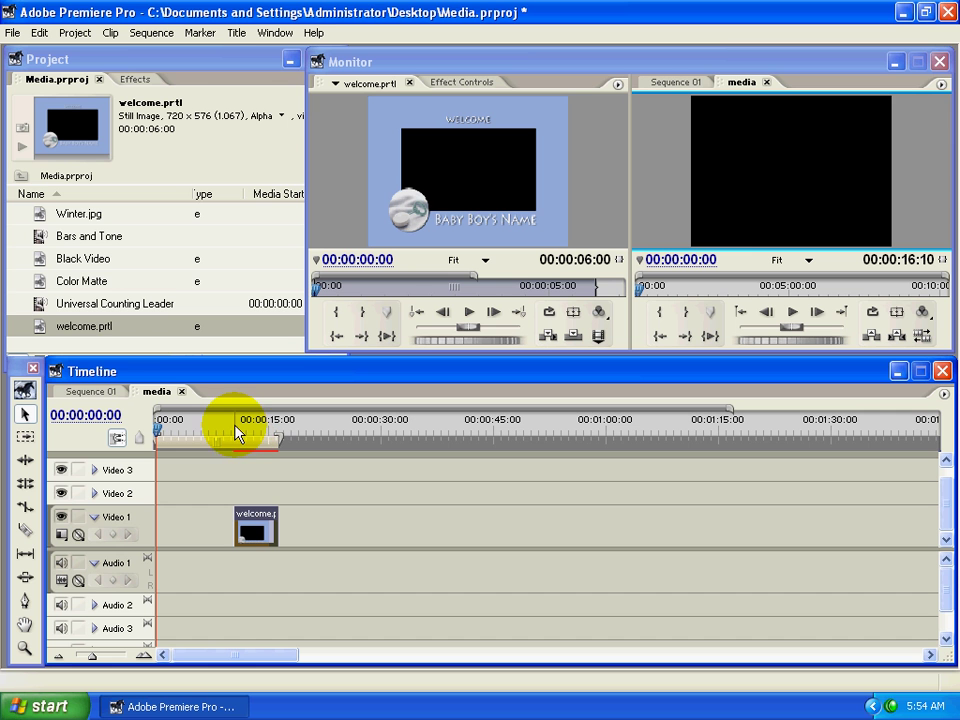
pyautogui.moveTo(245, 430); pyautogui.dragTo(253, 432)
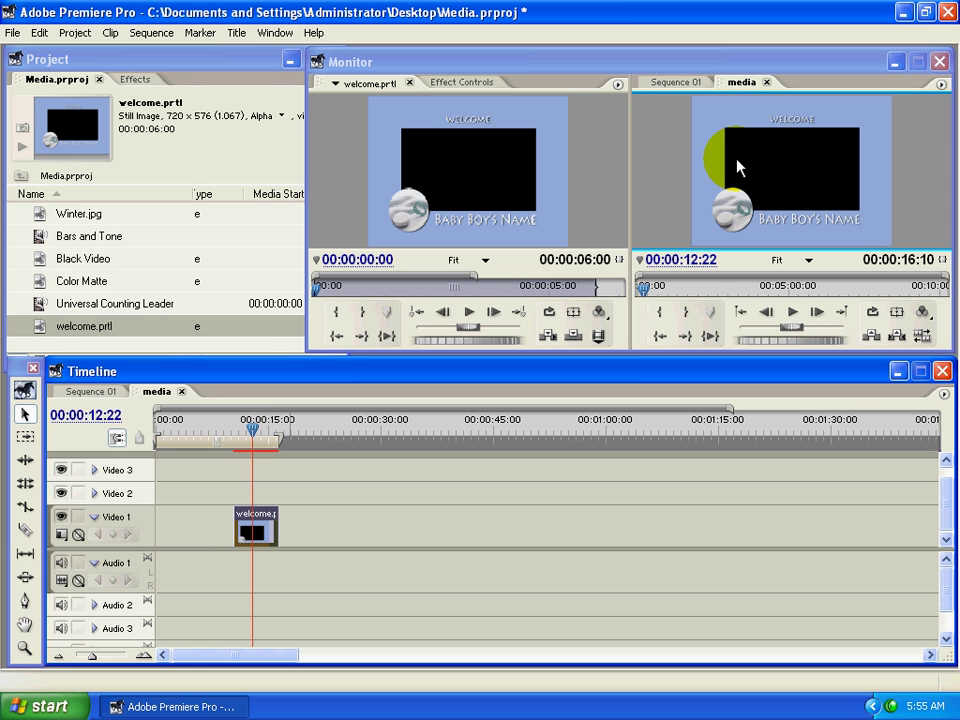
pyautogui.click(780, 118)
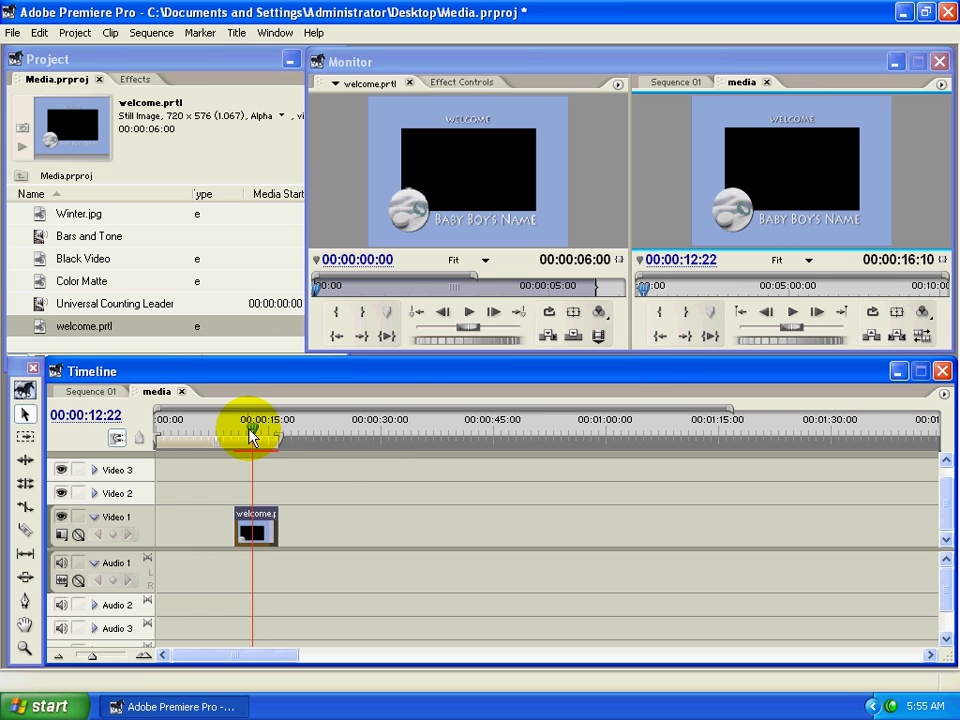
pyautogui.moveTo(250, 432)
pyautogui.mouseDown()
pyautogui.moveTo(270, 431)
pyautogui.moveTo(249, 432)
pyautogui.mouseUp()
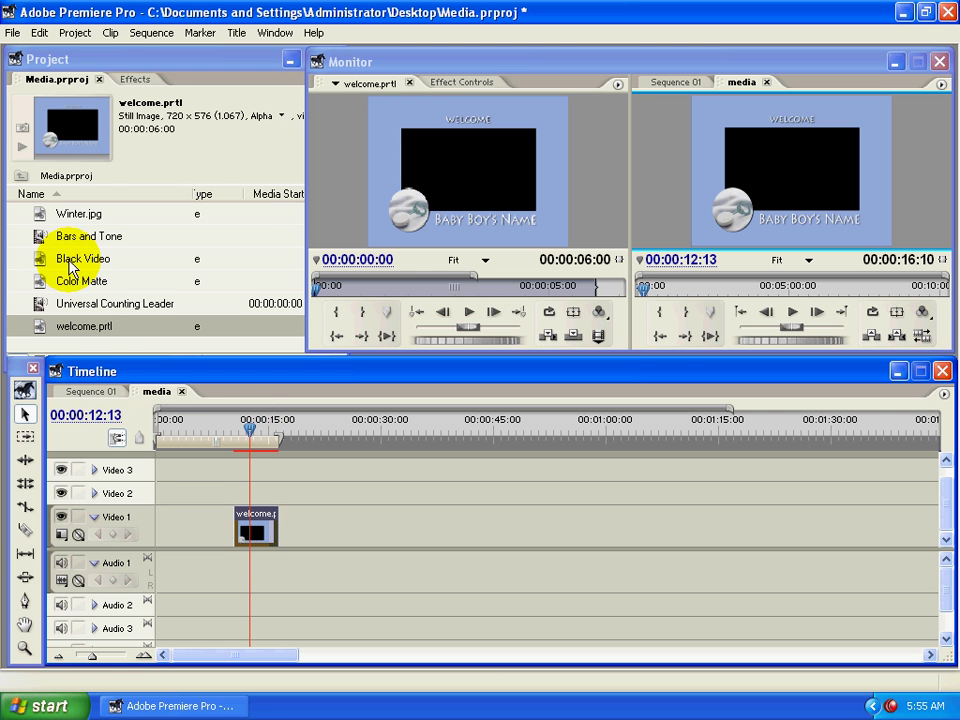
pyautogui.click(150, 267)
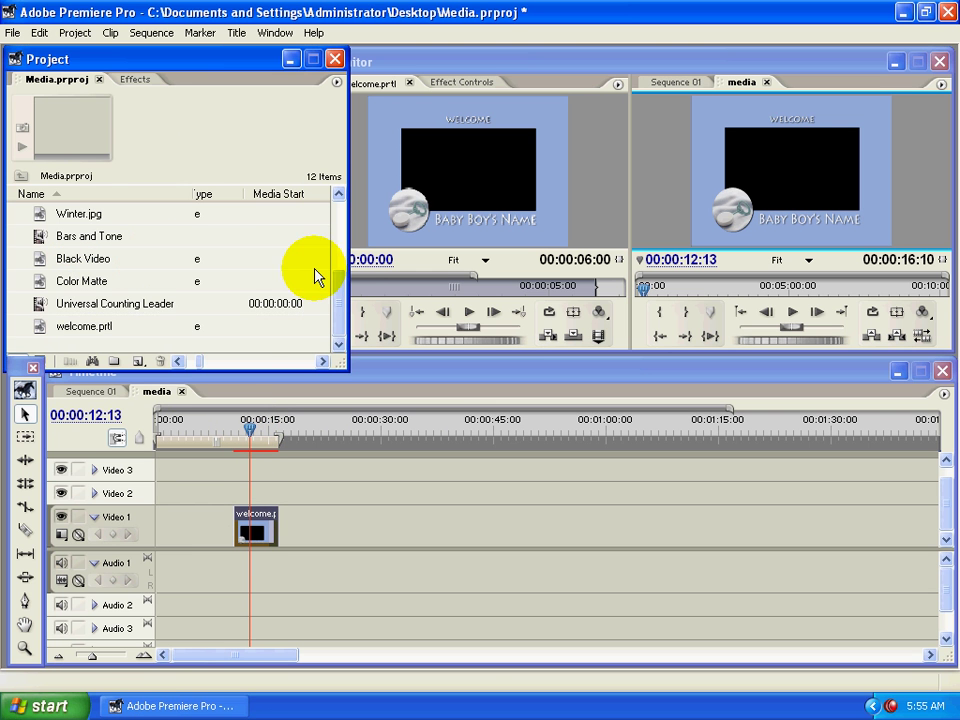
pyautogui.scroll(1, 340, 257)
# Place Water lilies.jpg on Video 1 right after the welcome title and scrub to check
pyautogui.click(72, 236)
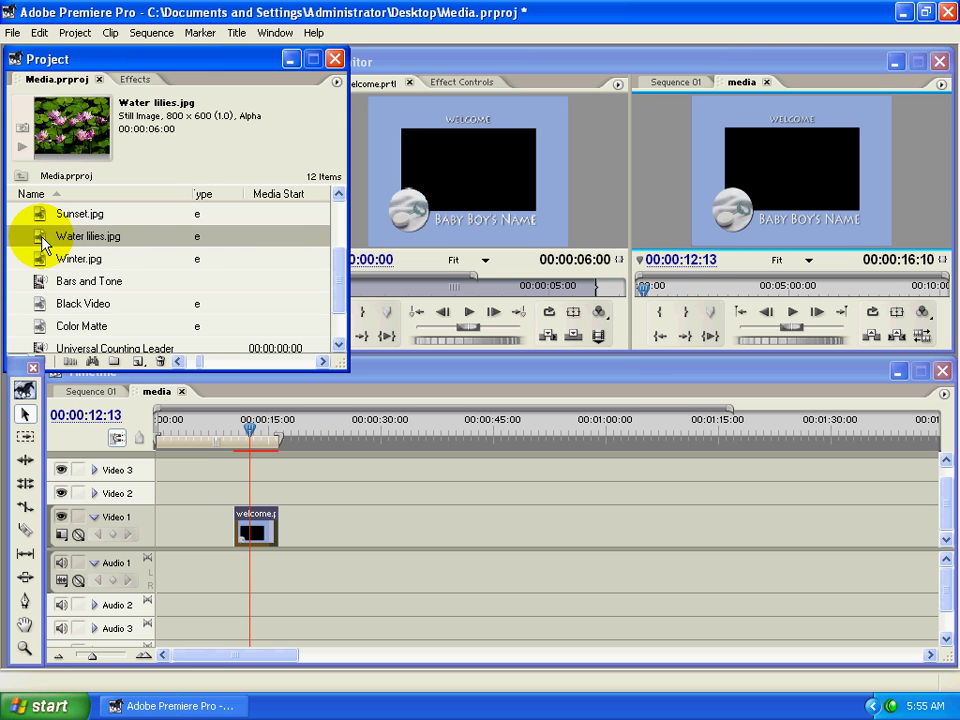
pyautogui.moveTo(57, 238)
pyautogui.mouseDown()
pyautogui.moveTo(326, 242)
pyautogui.moveTo(303, 527)
pyautogui.moveTo(294, 533)
pyautogui.moveTo(296, 522)
pyautogui.mouseUp()
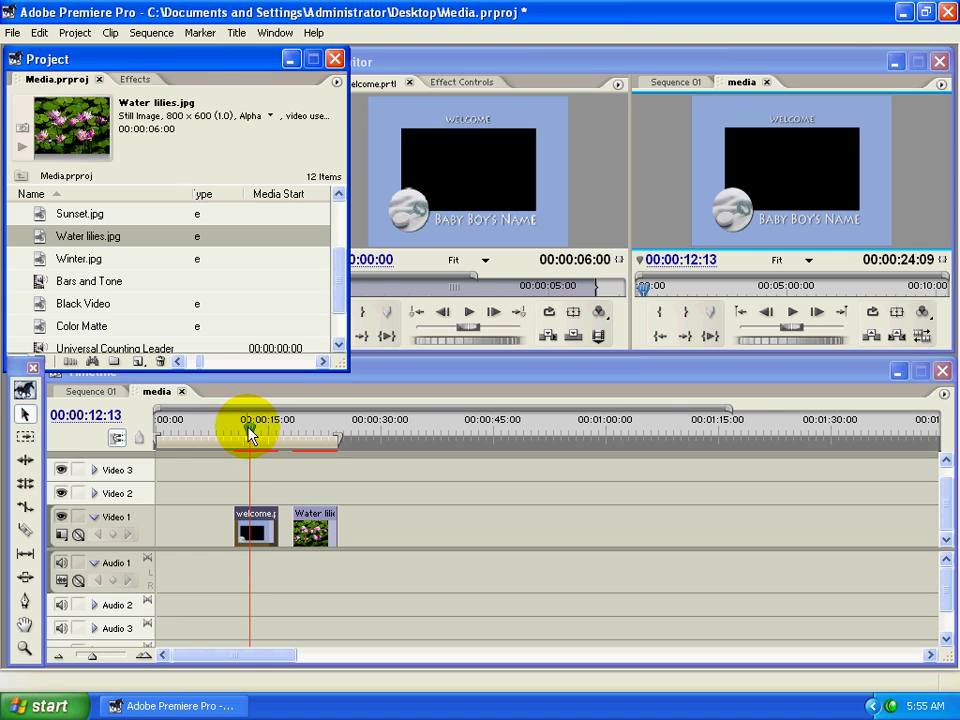
pyautogui.moveTo(249, 432); pyautogui.dragTo(313, 440)
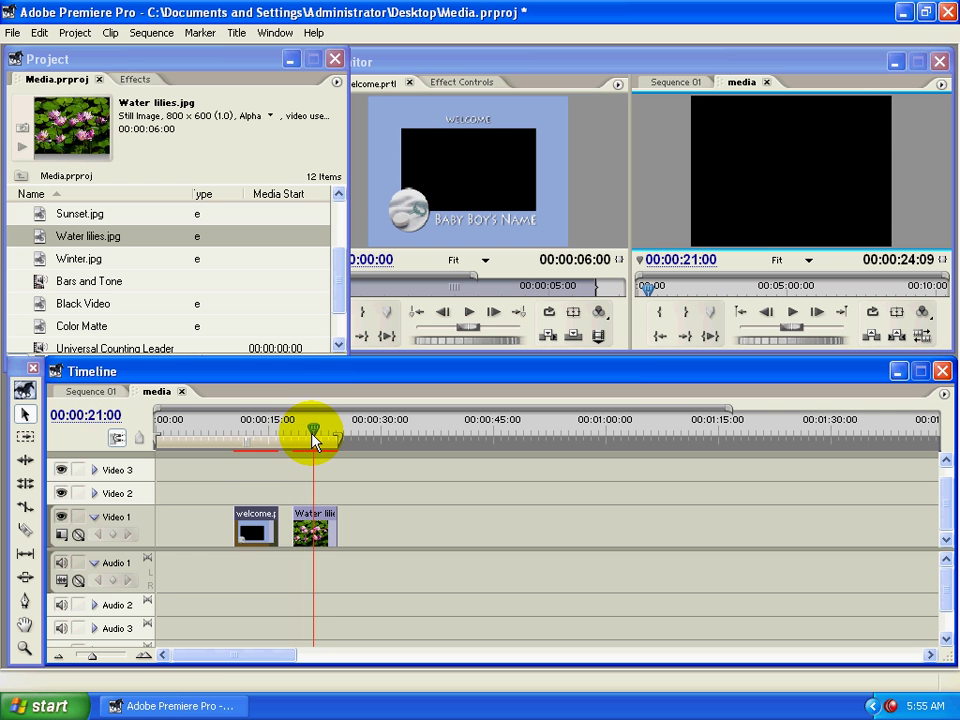
pyautogui.moveTo(313, 440); pyautogui.dragTo(260, 437)
pyautogui.click(266, 526)
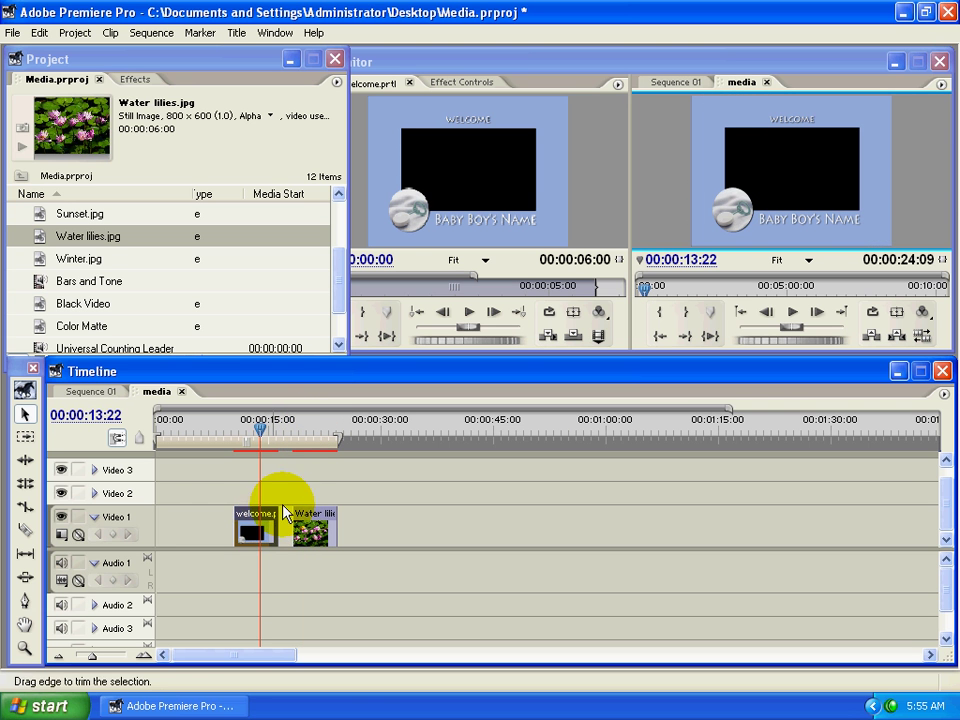
pyautogui.click(311, 437)
pyautogui.click(309, 530)
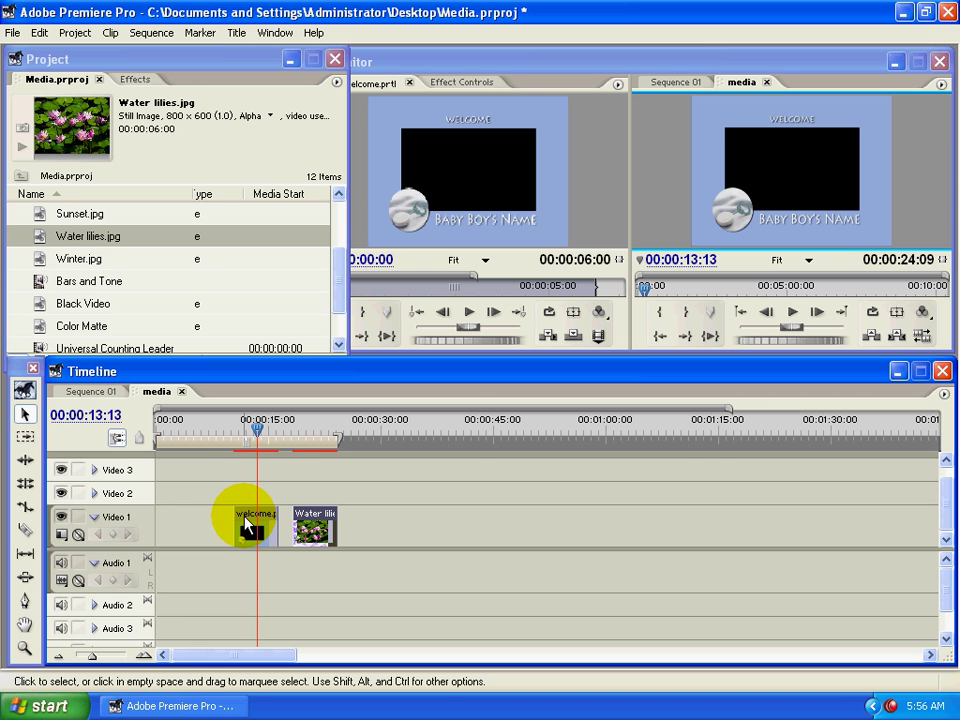
# Move the welcome title up to Video 2 over Water lilies, preview it, and start a new title
pyautogui.moveTo(247, 523); pyautogui.dragTo(255, 497)
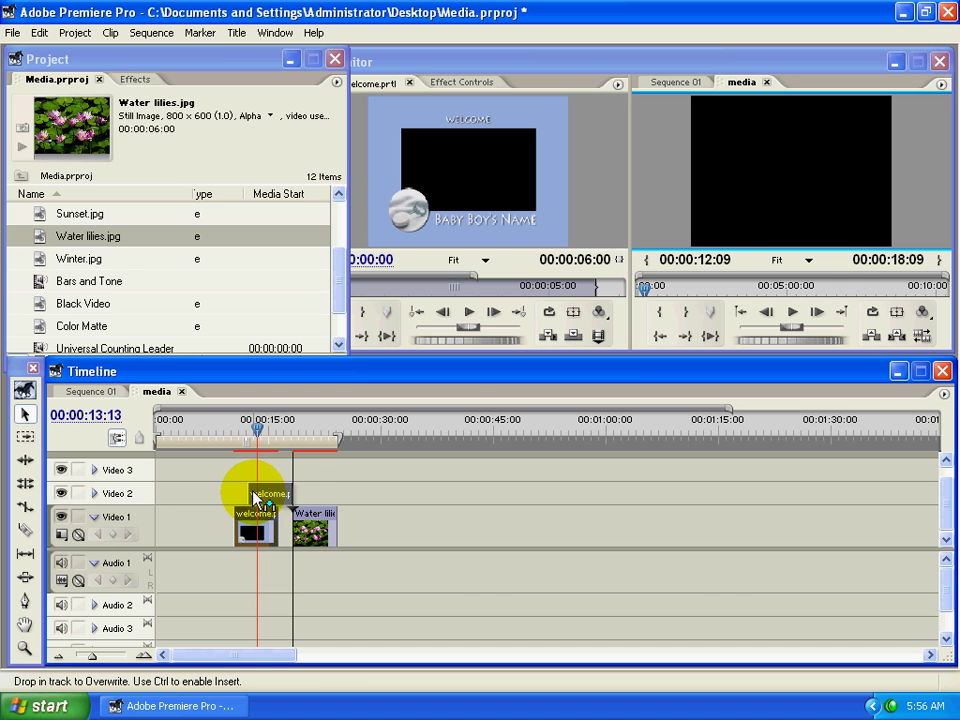
pyautogui.moveTo(255, 497); pyautogui.dragTo(315, 493)
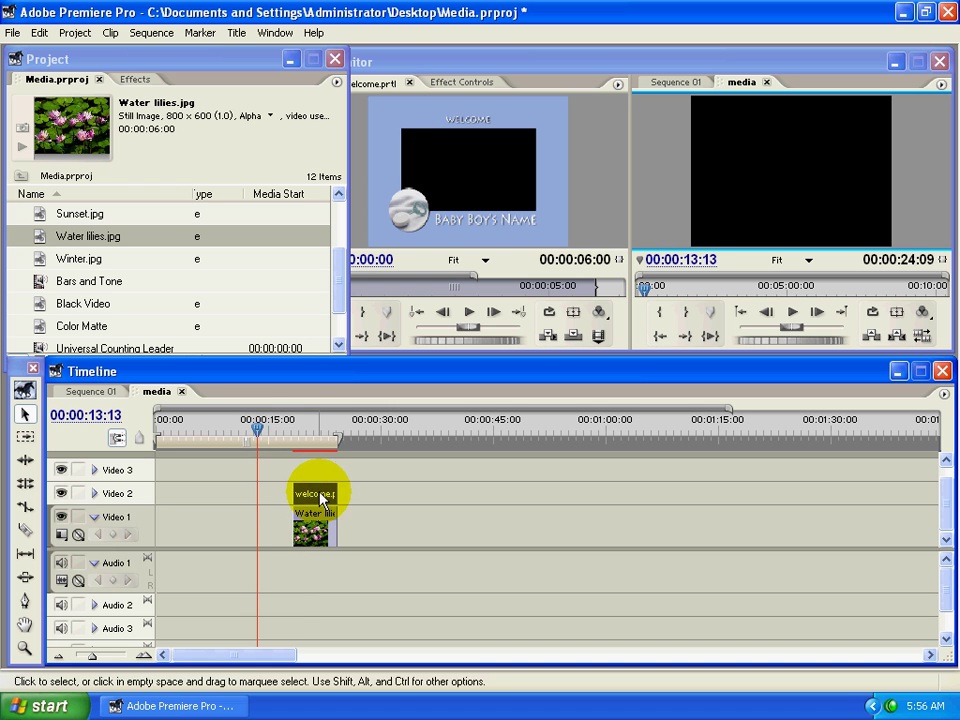
pyautogui.moveTo(258, 432); pyautogui.dragTo(315, 437)
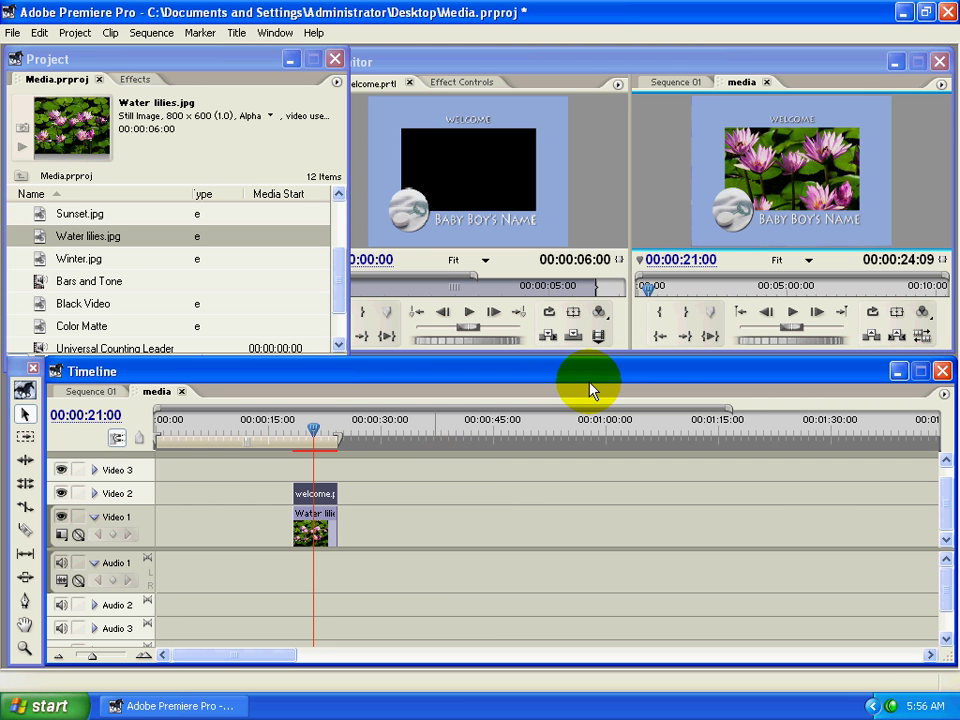
pyautogui.hotkey('ctrl', 't')
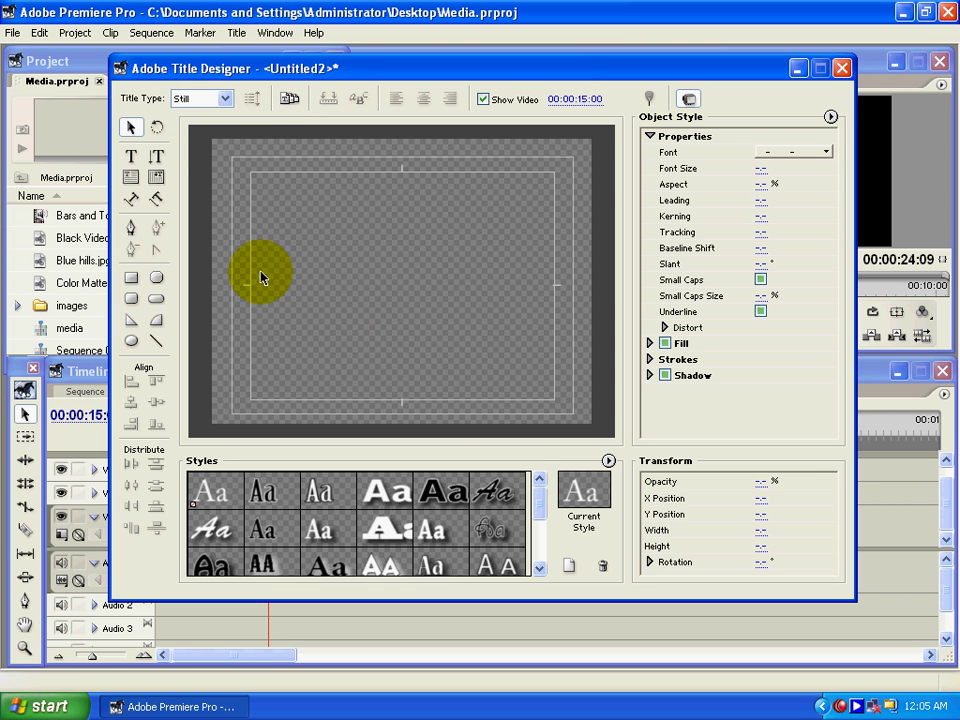
# Set the new Untitled2 title's type to Roll
pyautogui.click(225, 99)
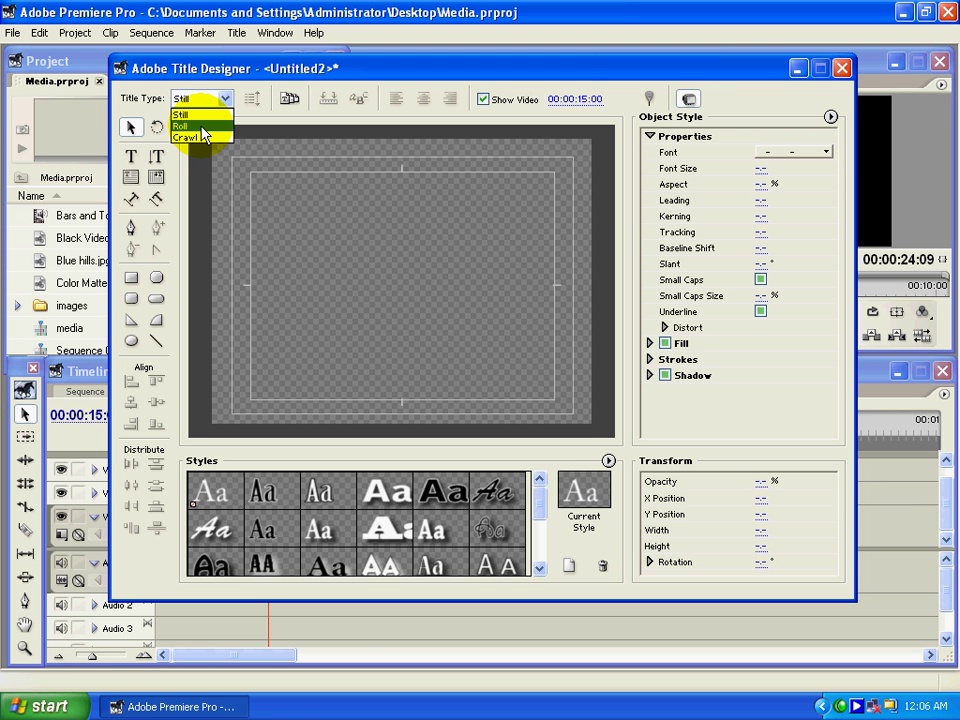
pyautogui.click(202, 127)
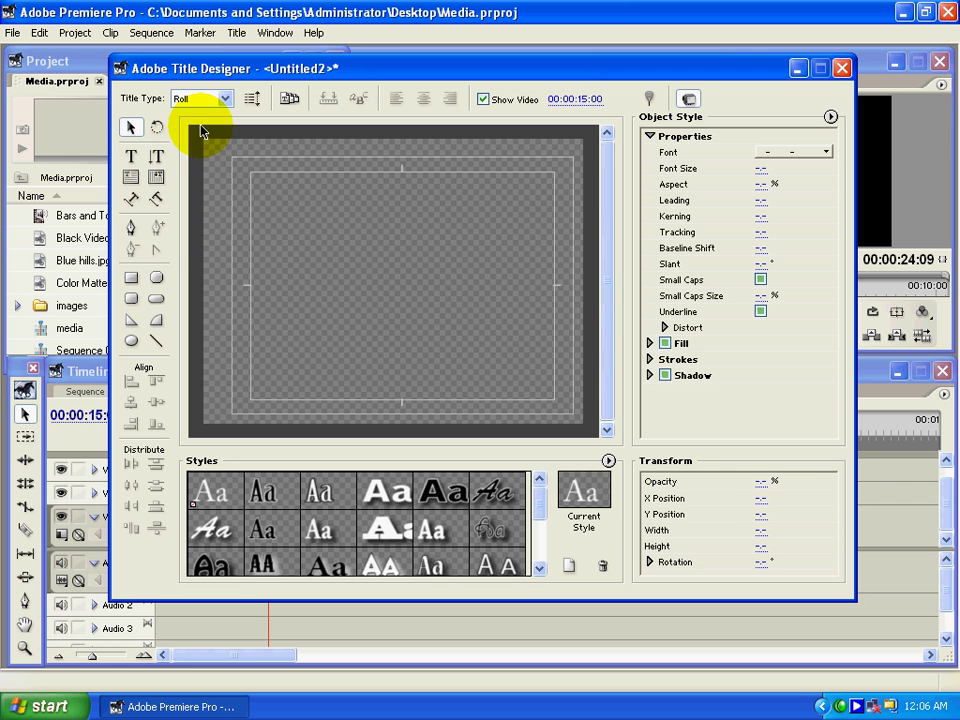
pyautogui.click(280, 197)
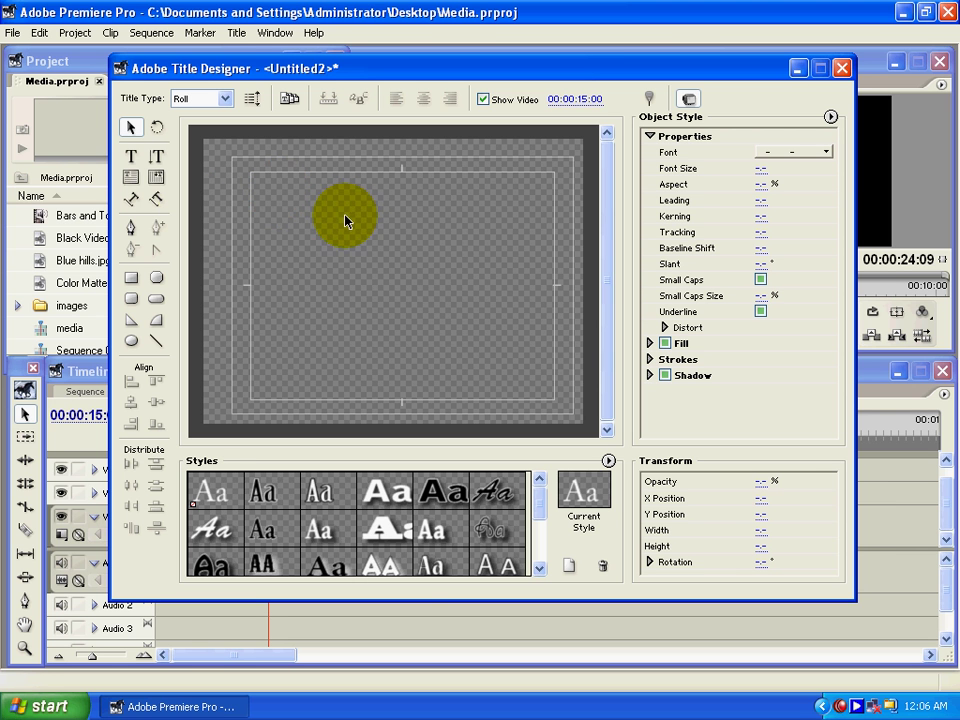
pyautogui.click(131, 156)
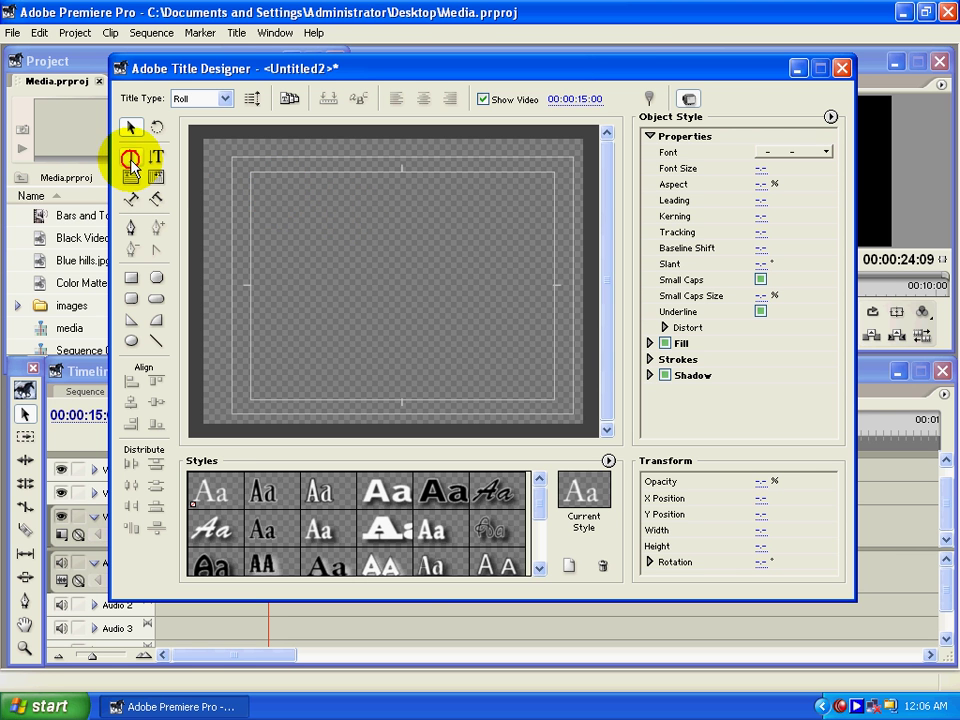
# Type repeated 'welcome to media' lines into the roll title and scroll through the canvas
pyautogui.click(276, 212)
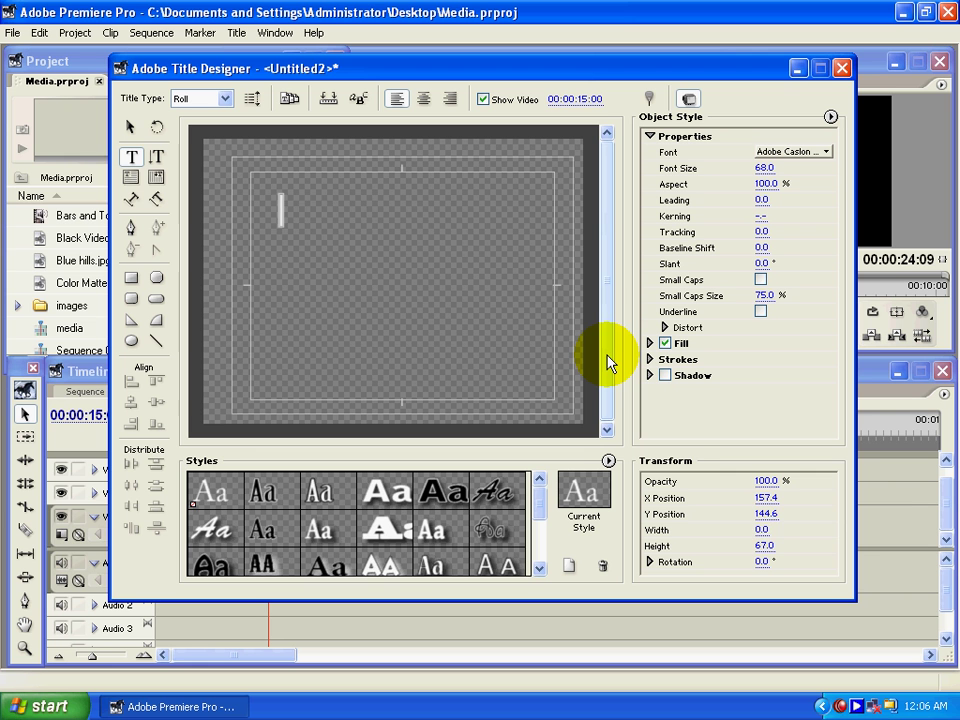
pyautogui.write('wel')
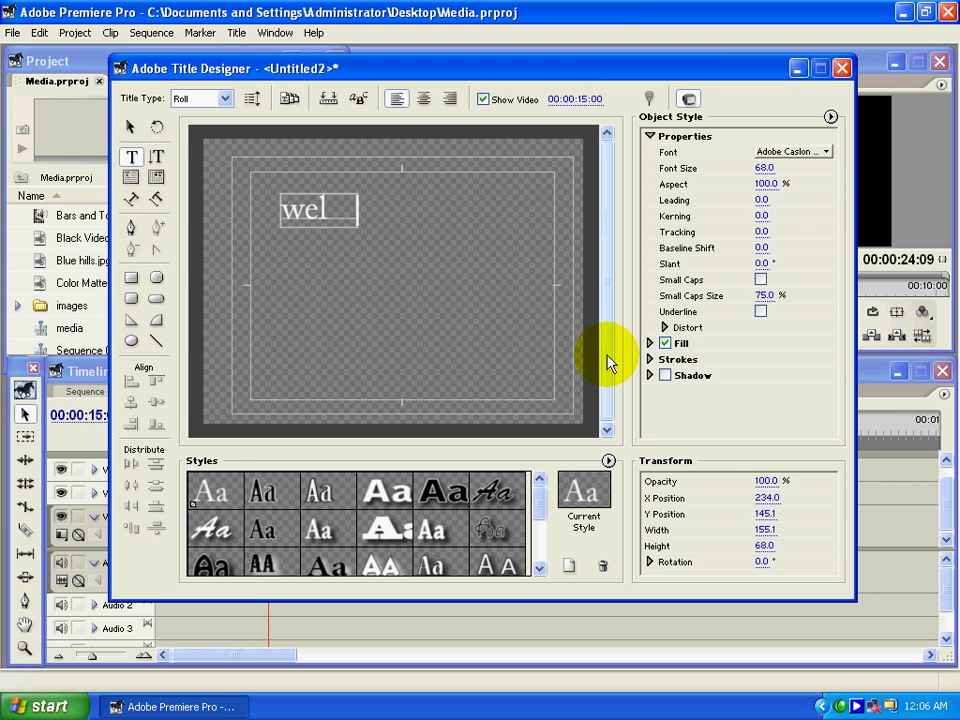
pyautogui.write('come t')
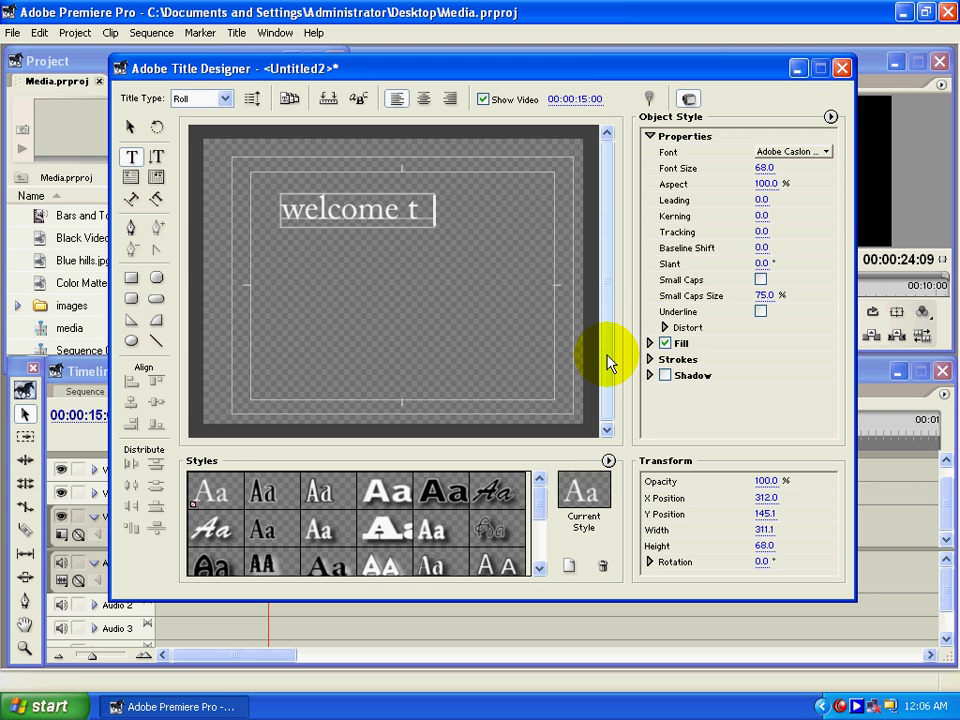
pyautogui.write('o medi')
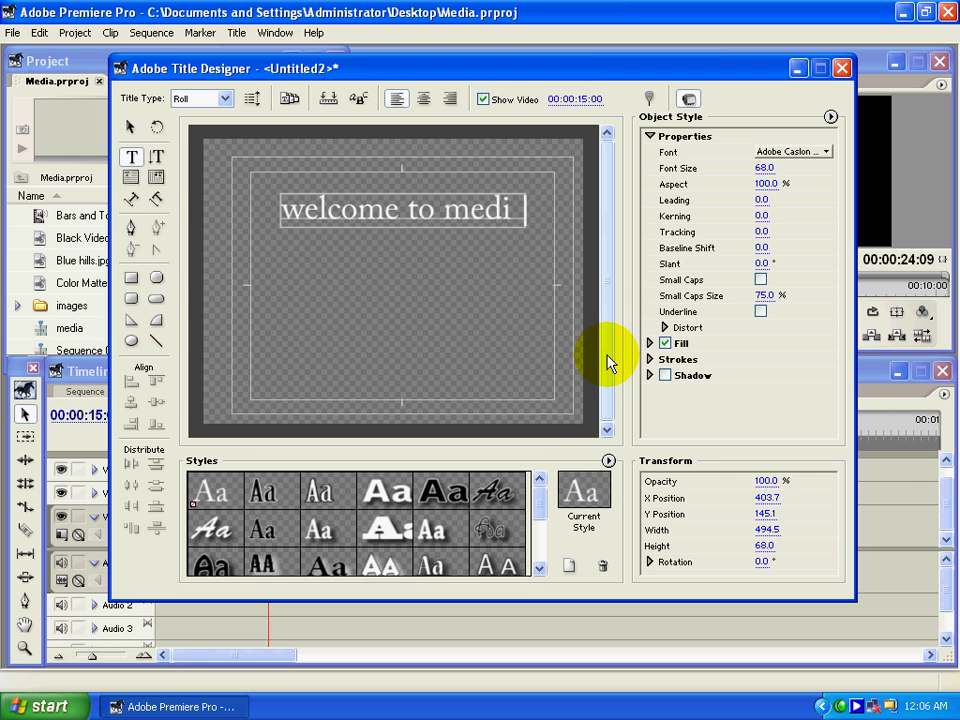
pyautogui.write('a')
pyautogui.press('Return')
pyautogui.write('we')
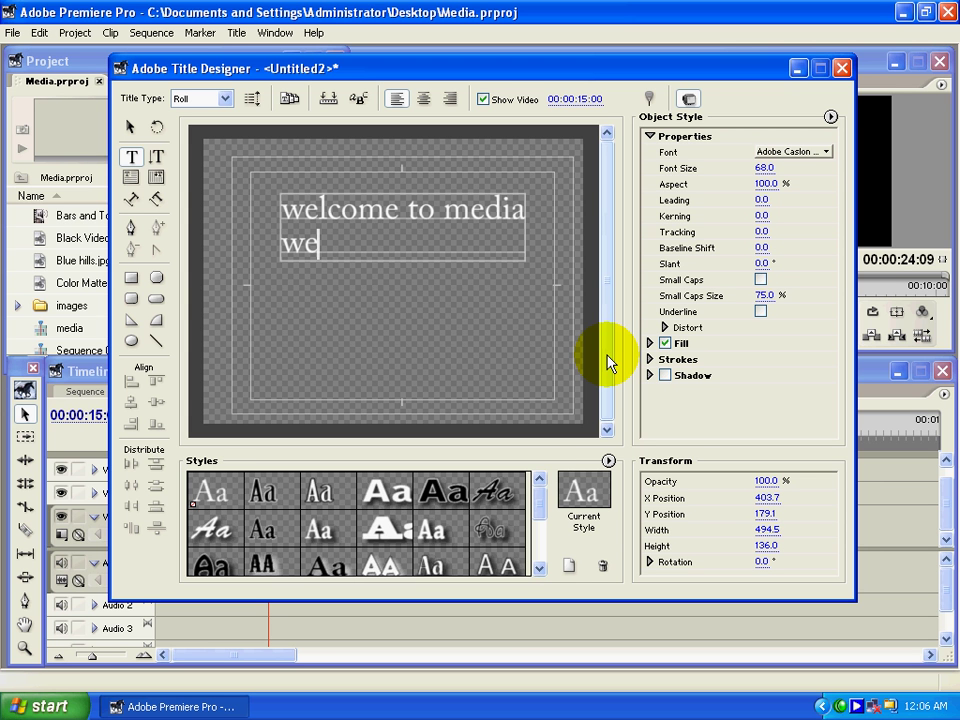
pyautogui.write('lcome to media welco')
pyautogui.write('me to')
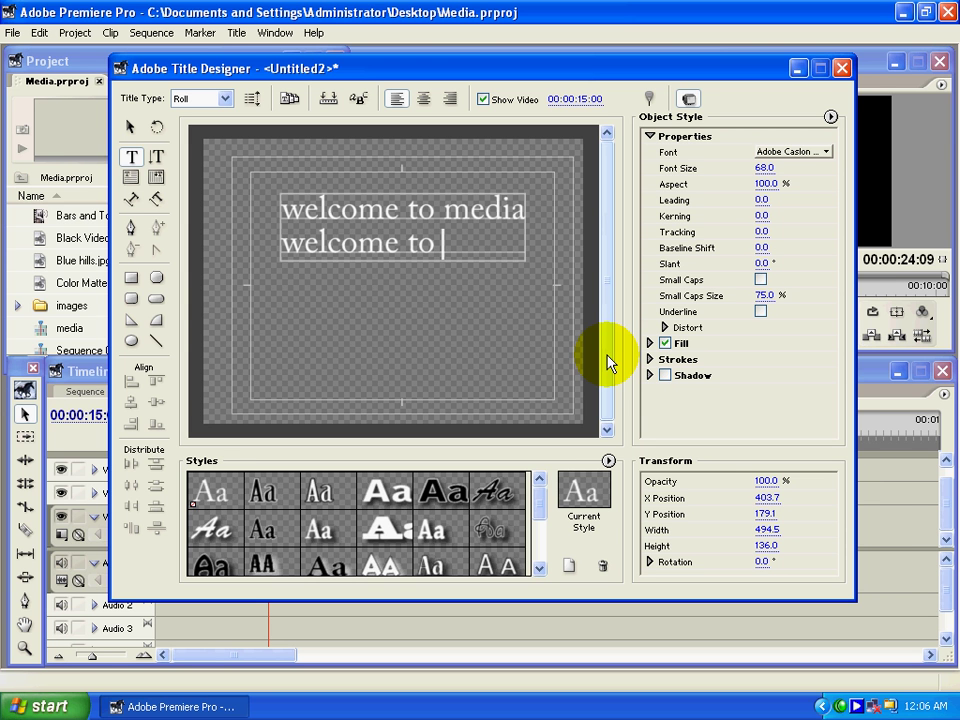
pyautogui.write(' med')
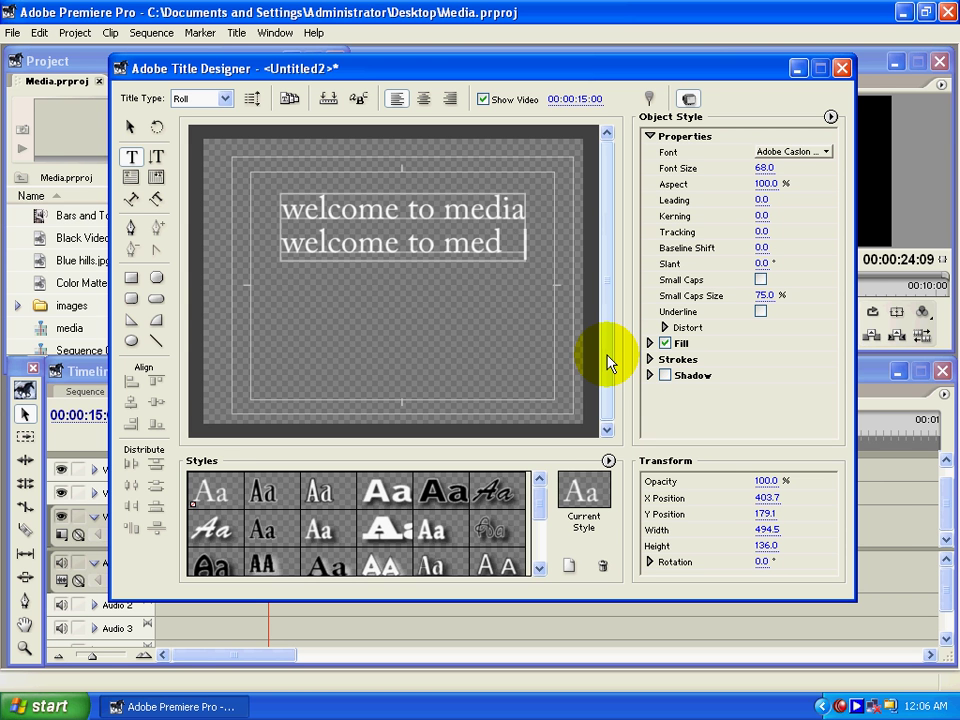
pyautogui.press('Return')
pyautogui.write('wel')
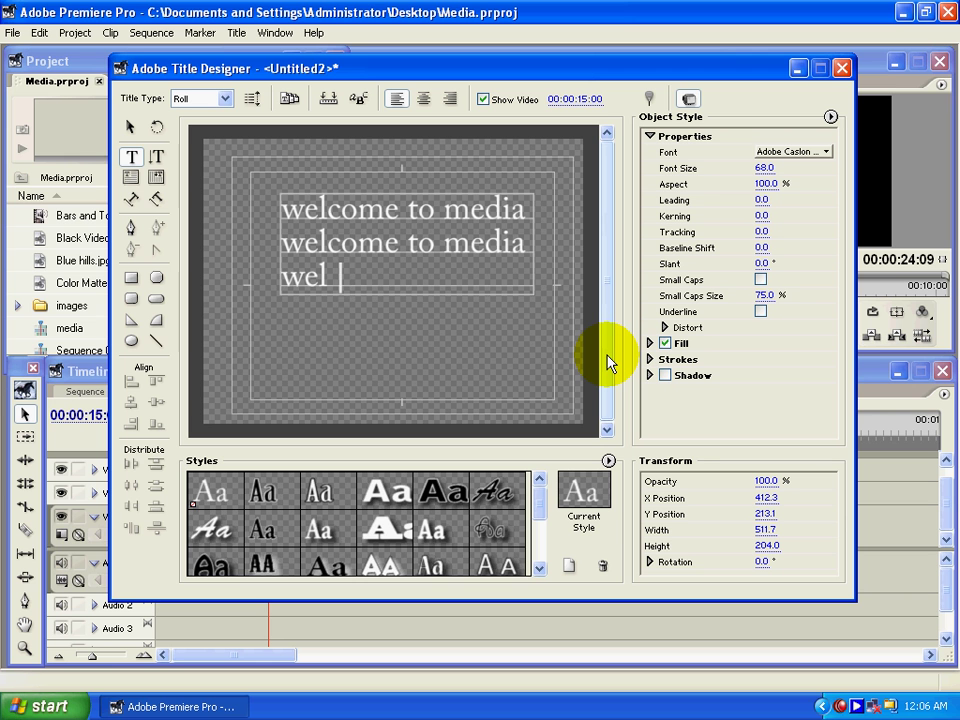
pyautogui.write('come')
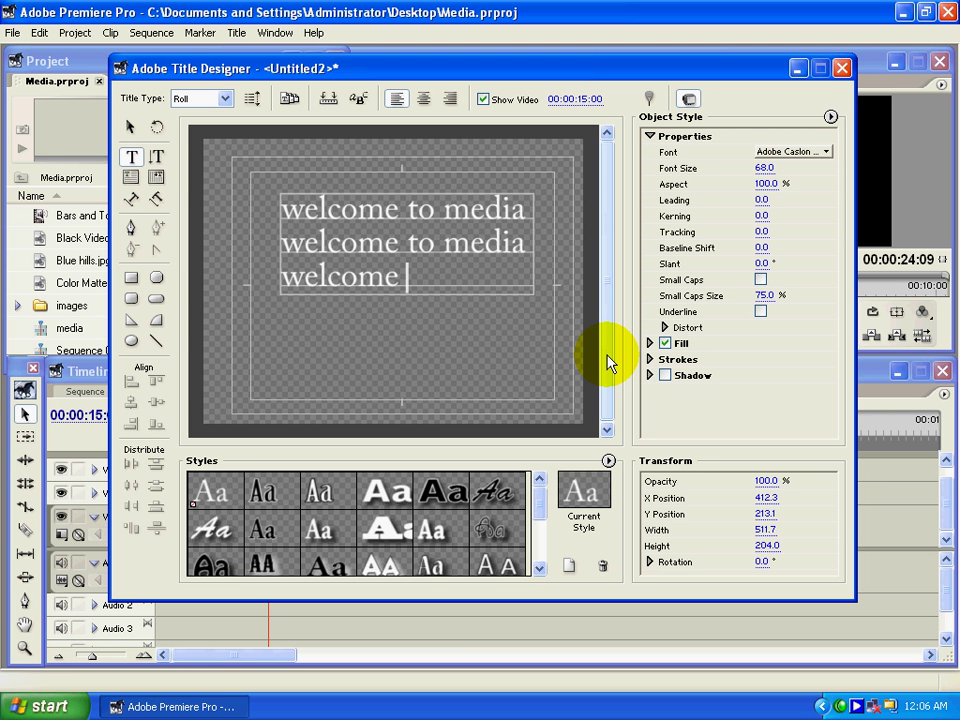
pyautogui.write(' to')
pyautogui.write(' media')
pyautogui.press('Escape')
pyautogui.hotkey('ctrl', 'v')
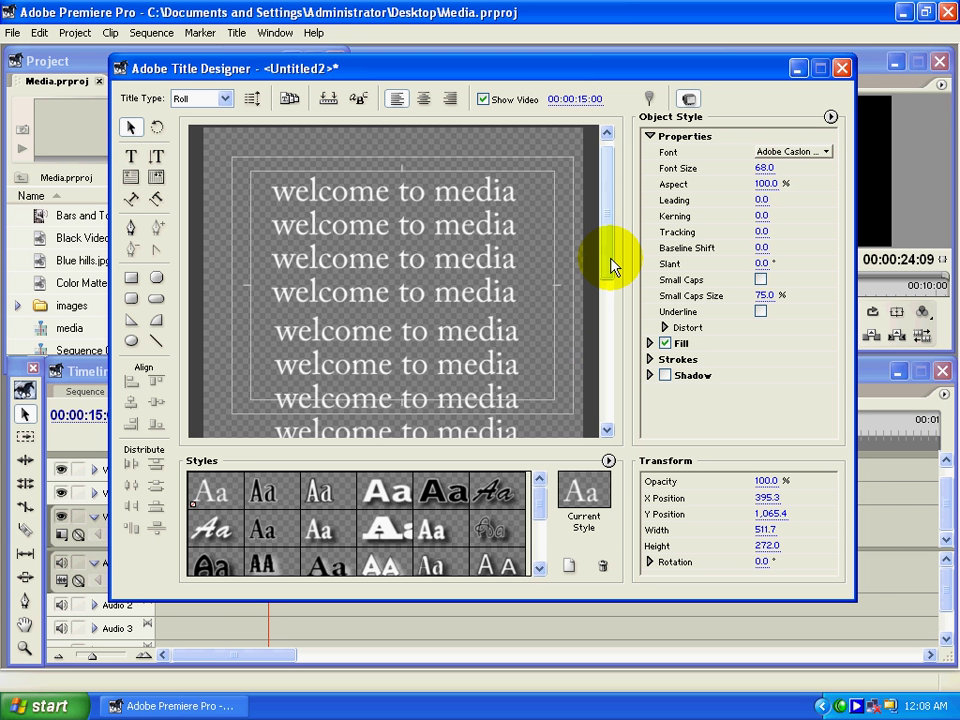
pyautogui.moveTo(611, 262)
pyautogui.mouseDown()
pyautogui.moveTo(607, 404)
pyautogui.moveTo(592, 408)
pyautogui.mouseUp()
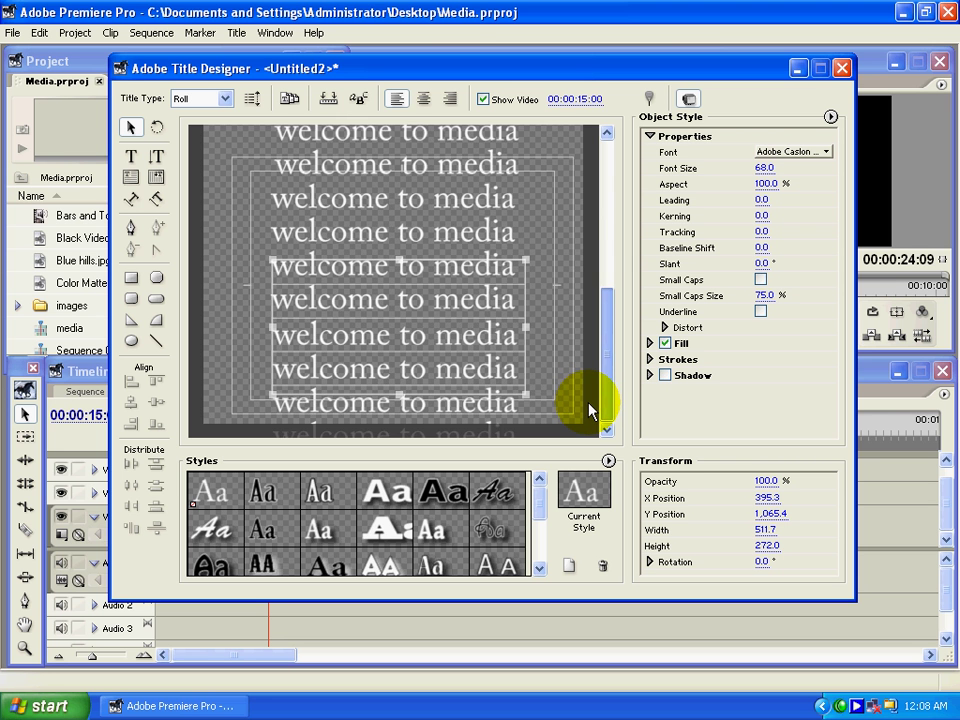
pyautogui.moveTo(606, 345); pyautogui.dragTo(604, 243)
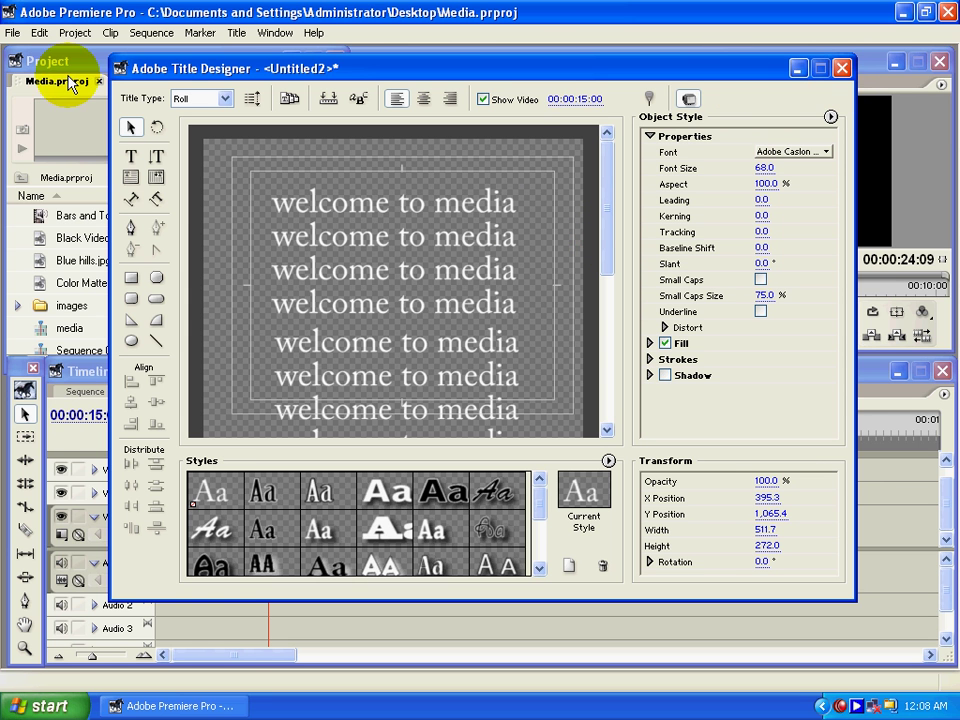
# Save the roll title as Untitled2.prtl and close the Title Designer
pyautogui.click(12, 32)
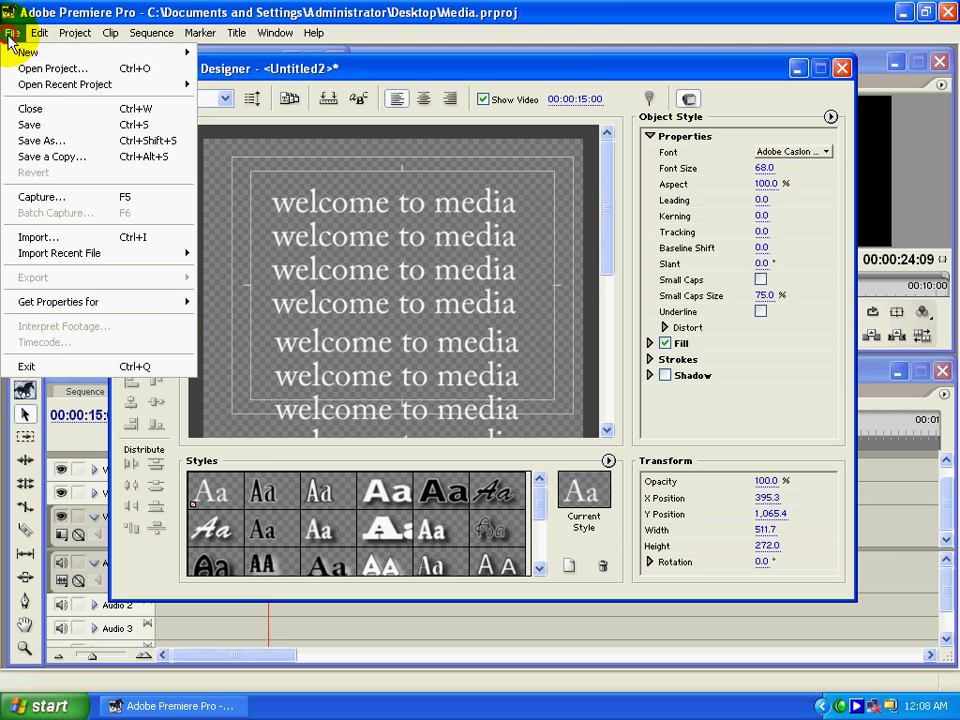
pyautogui.click(37, 128)
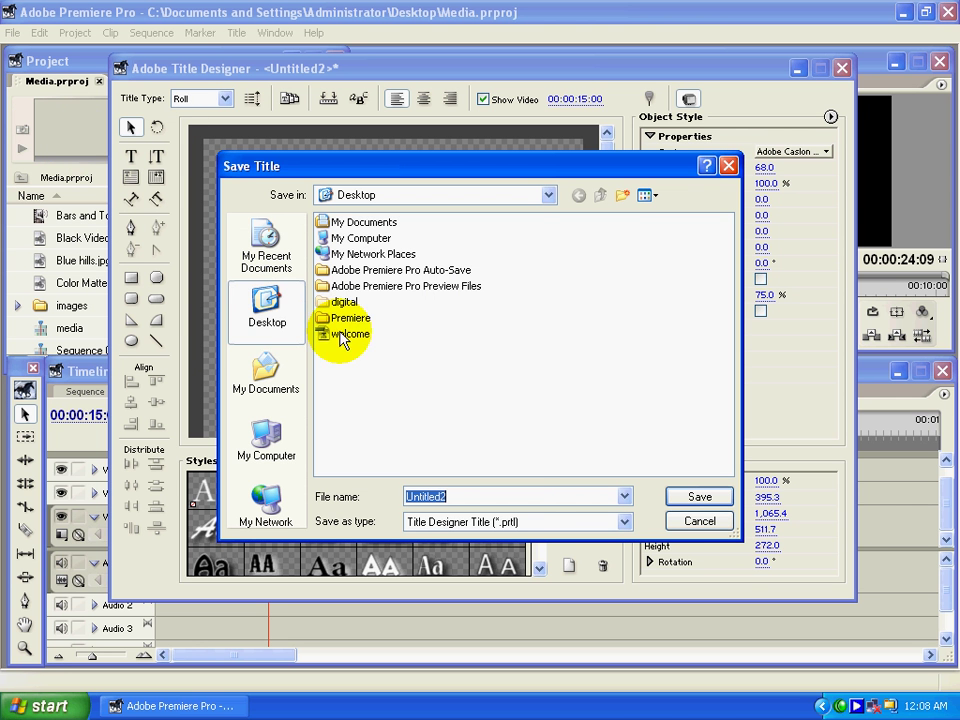
pyautogui.click(702, 494)
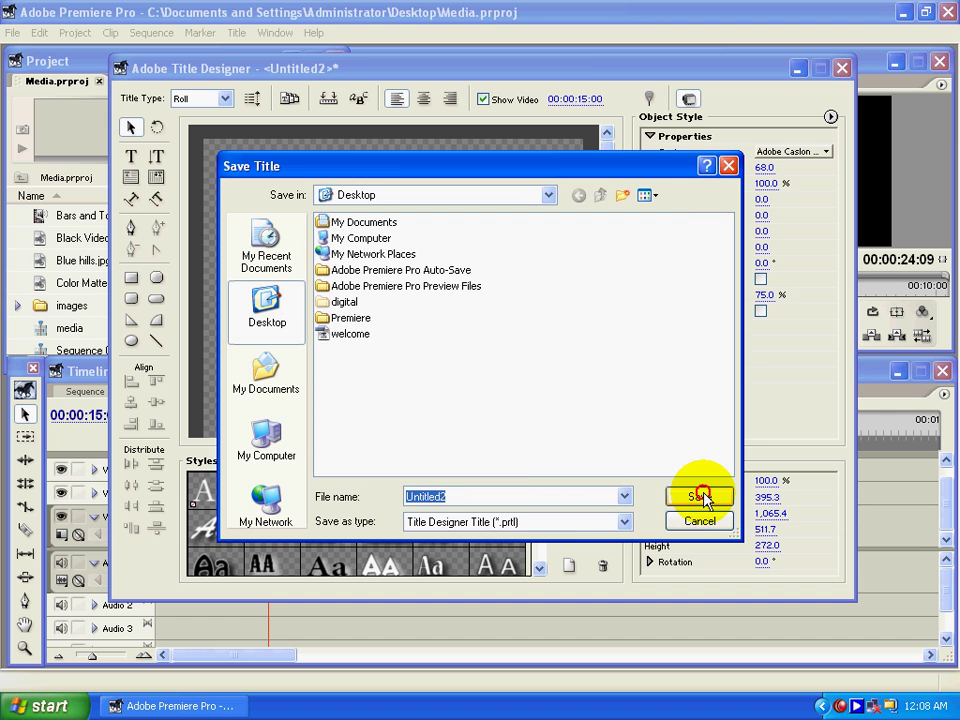
pyautogui.click(843, 70)
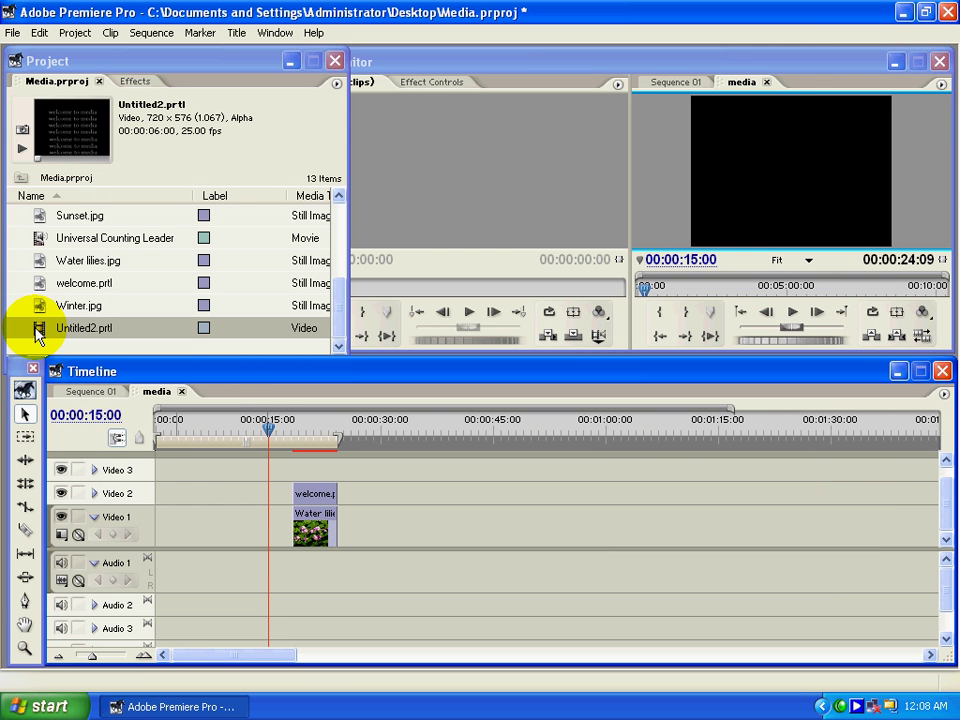
# Load Untitled2.prtl into the Source Monitor and play its rolling lines through to 00:00:06:15
pyautogui.rightClick(37, 331)
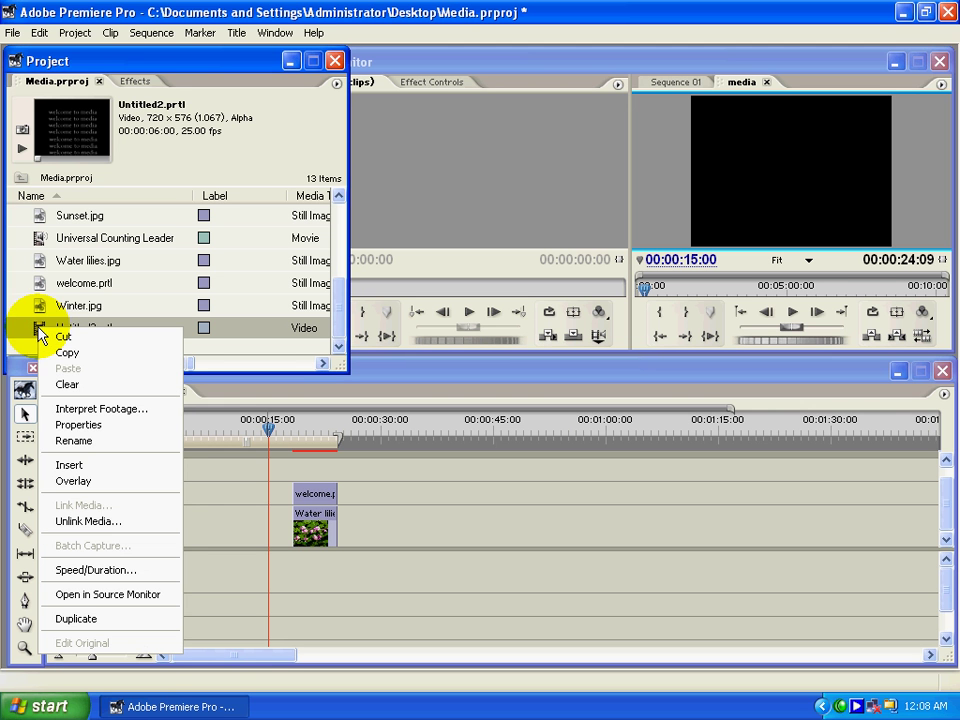
pyautogui.click(83, 596)
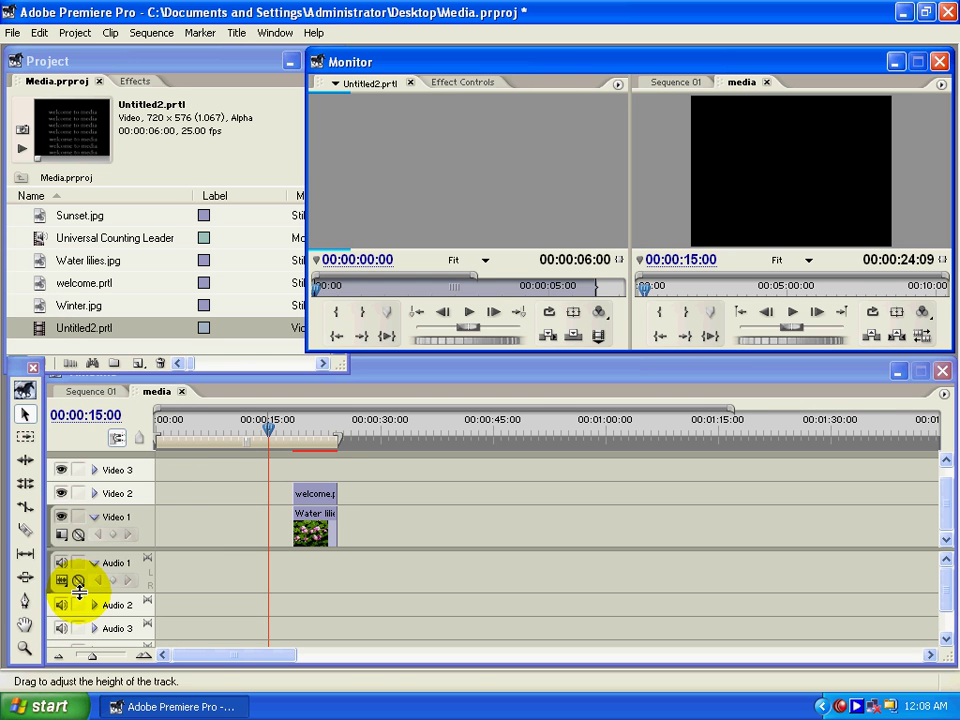
pyautogui.click(465, 314)
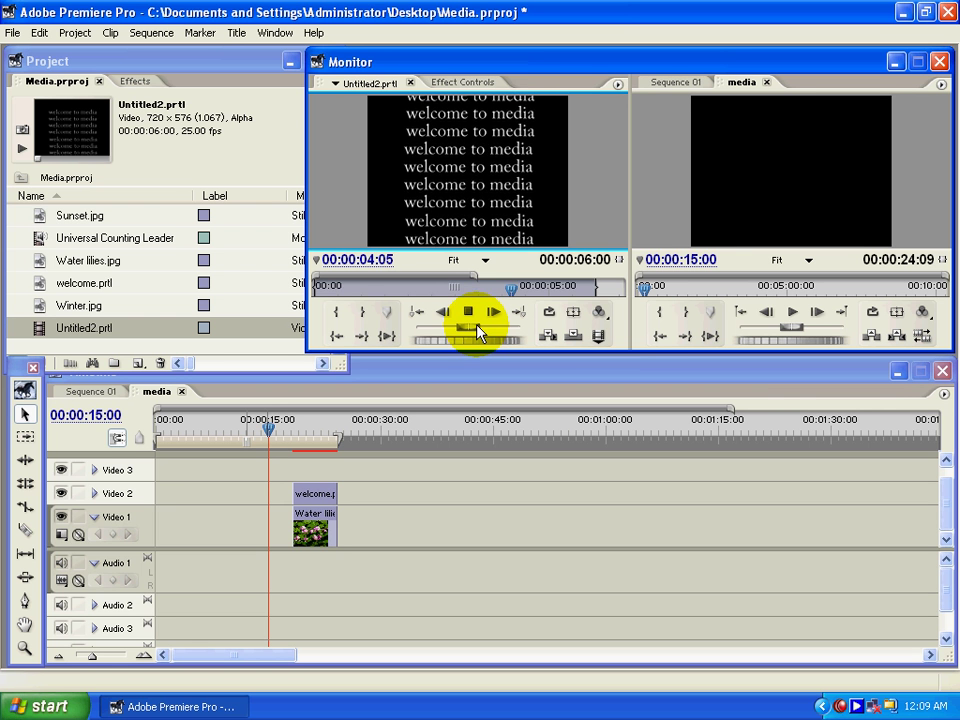
pyautogui.click(468, 312)
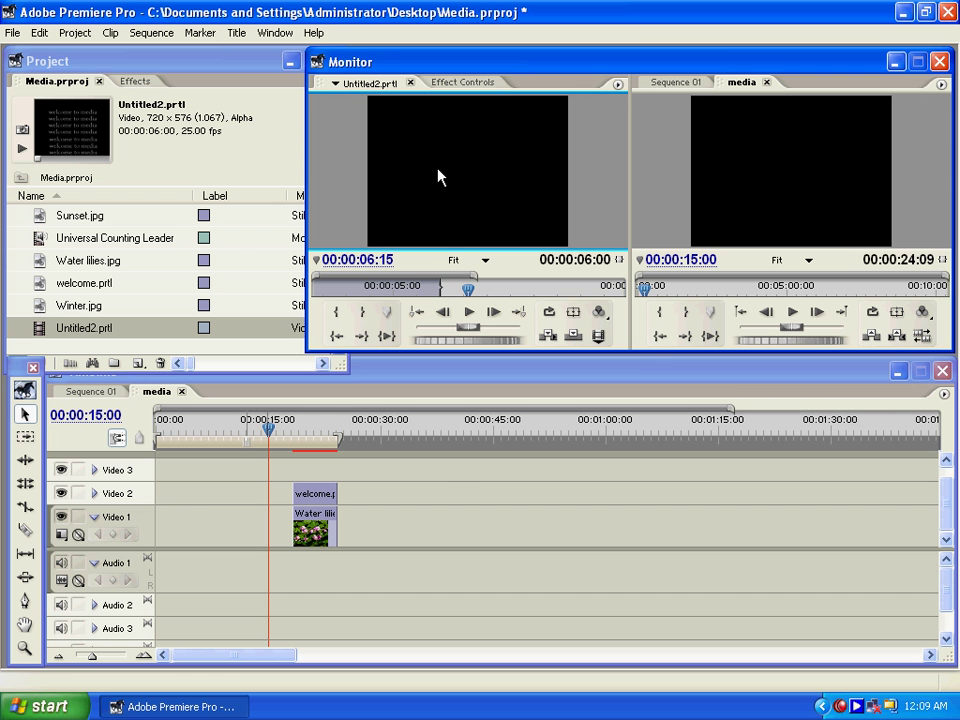
# Drop Untitled2 onto Video 1 after Water lilies and play the sequence from its start
pyautogui.moveTo(436, 174); pyautogui.dragTo(422, 515)
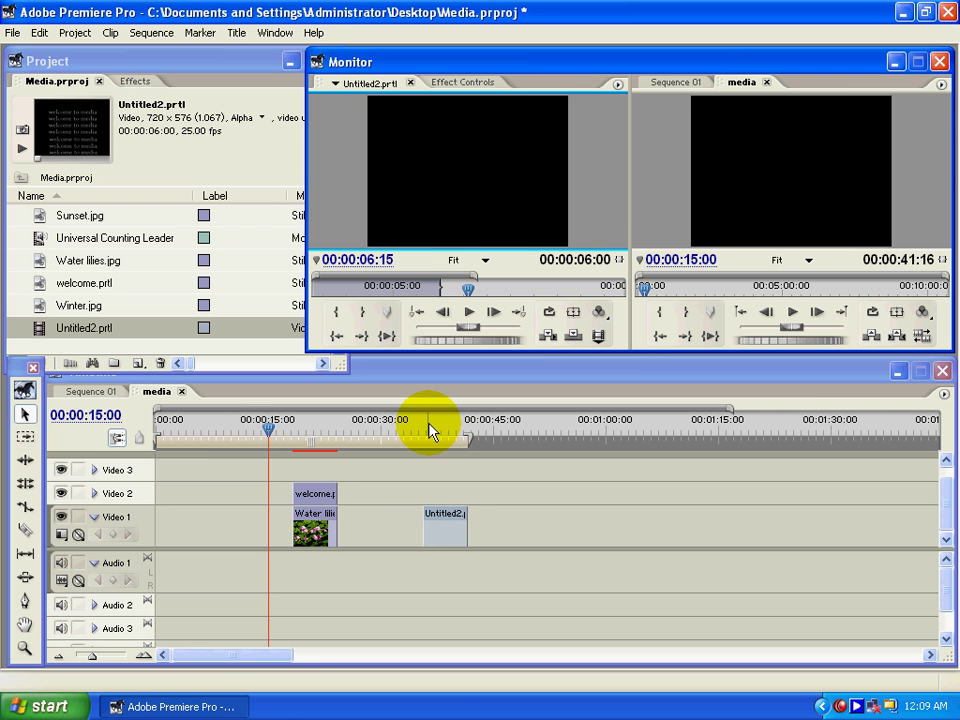
pyautogui.click(429, 430)
pyautogui.moveTo(429, 430); pyautogui.dragTo(425, 430)
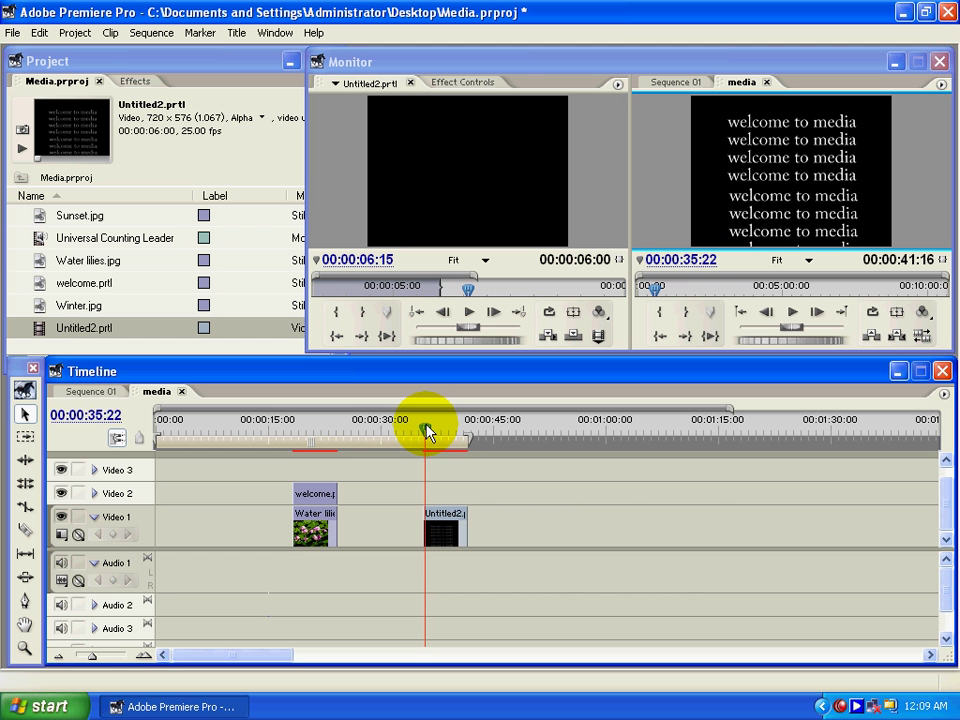
pyautogui.press('space')
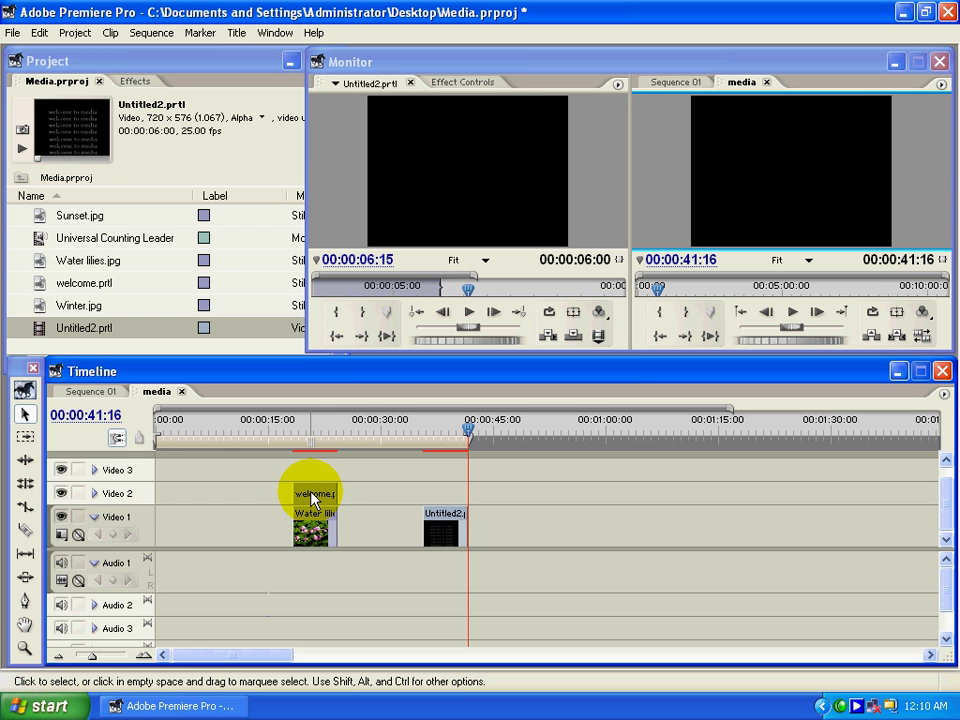
# Move Water lilies to about 00:00:30 and stack Untitled2 on Video 2 above it
pyautogui.moveTo(311, 525); pyautogui.dragTo(380, 528)
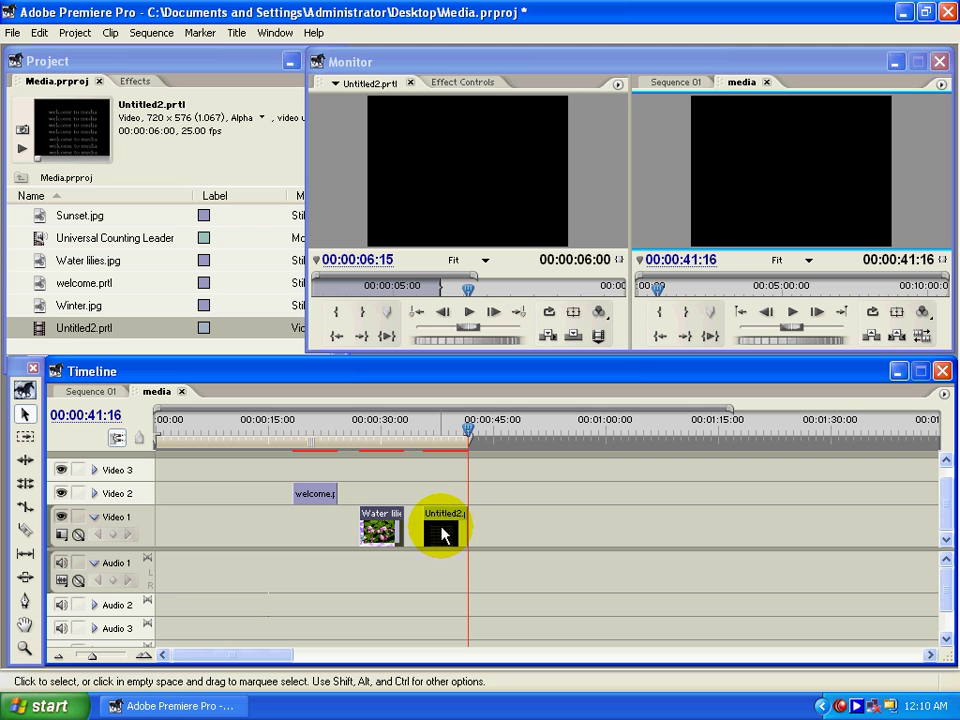
pyautogui.moveTo(442, 533); pyautogui.dragTo(387, 496)
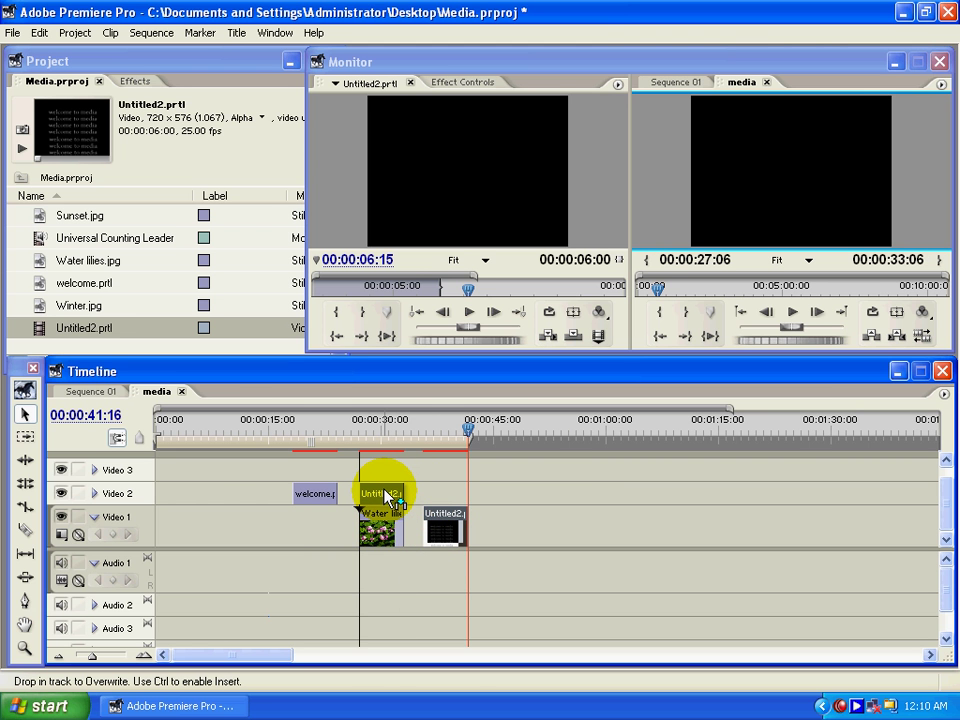
pyautogui.moveTo(387, 496); pyautogui.dragTo(387, 496)
# Preview the rolling title over Water lilies from just before 00:00:30, then deselect the clips
pyautogui.click(360, 430)
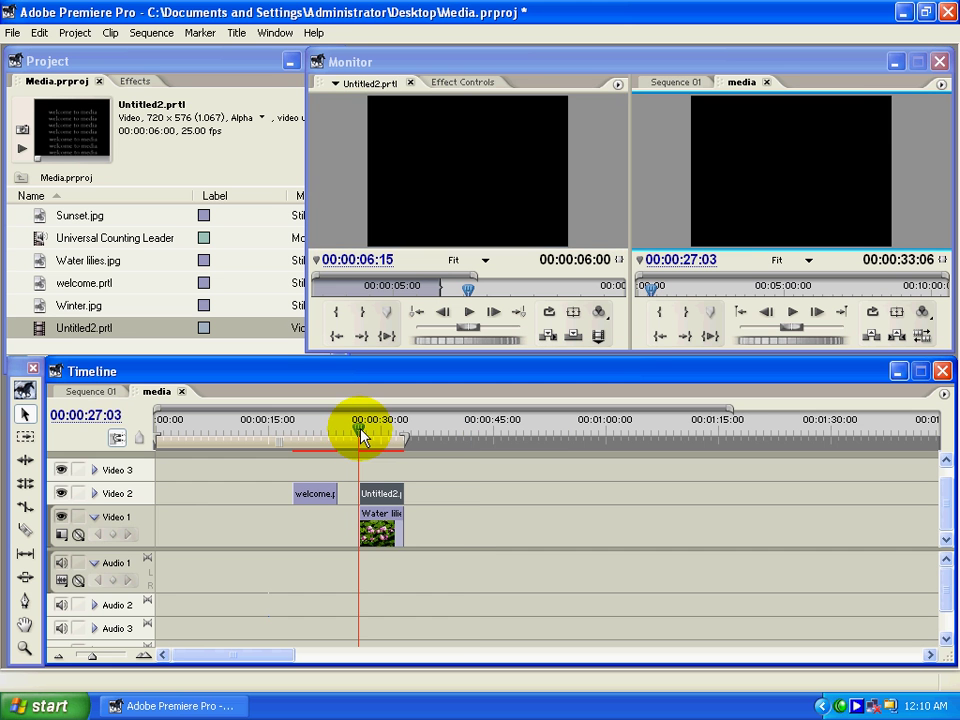
pyautogui.press('space')
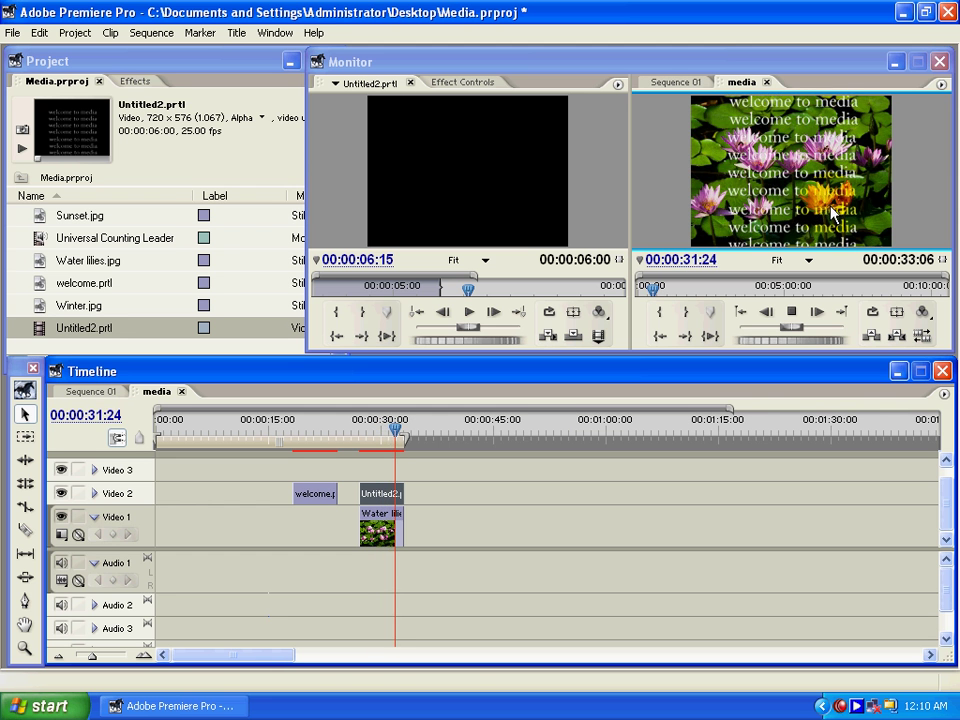
pyautogui.click(543, 560)
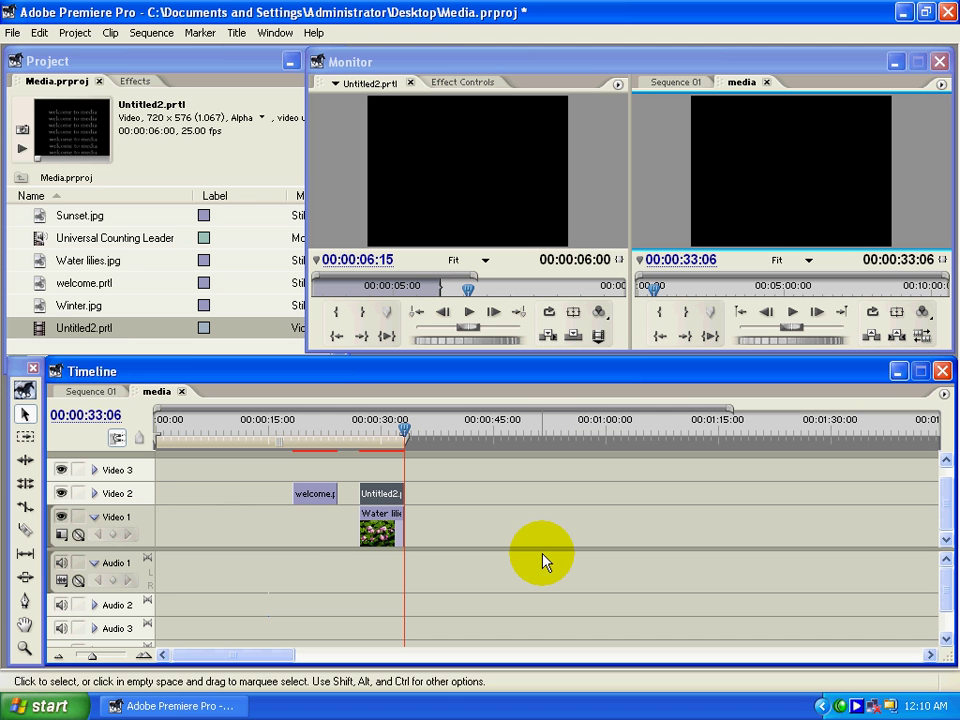
# Create a new title, Untitled3, from File > New > Title and set its Title Type to Crawl
pyautogui.click(13, 32)
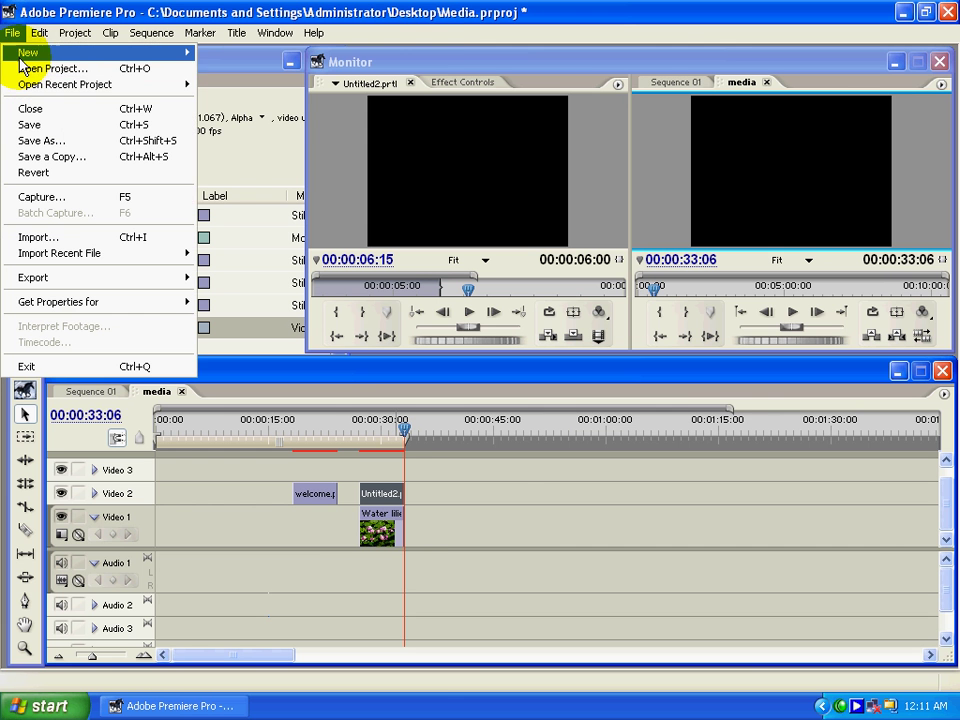
pyautogui.moveTo(25, 53)
pyautogui.click(343, 118)
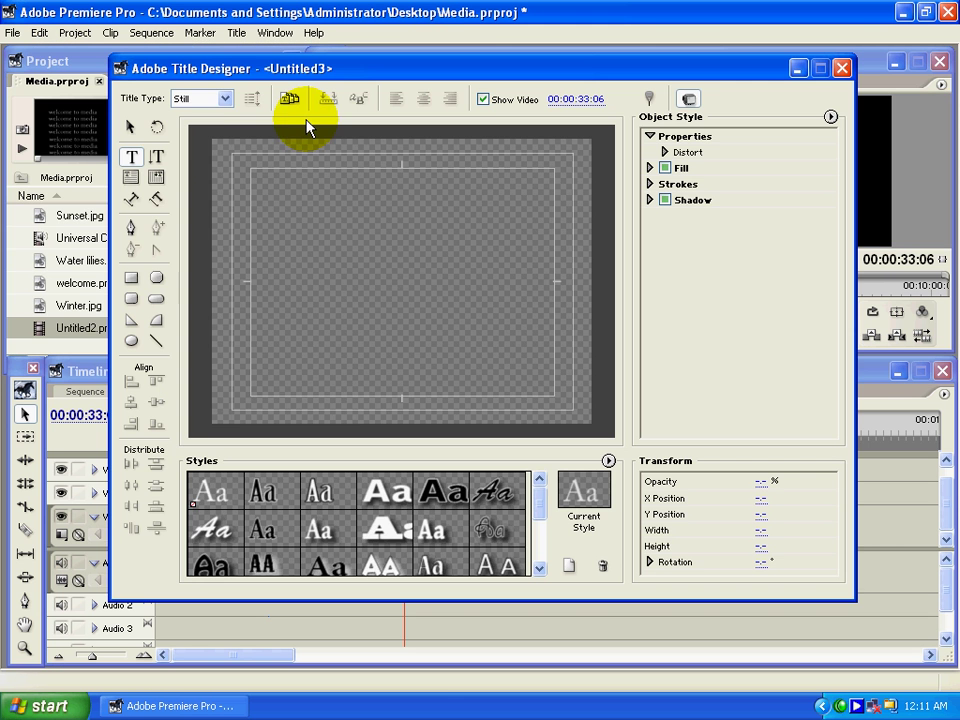
pyautogui.click(225, 99)
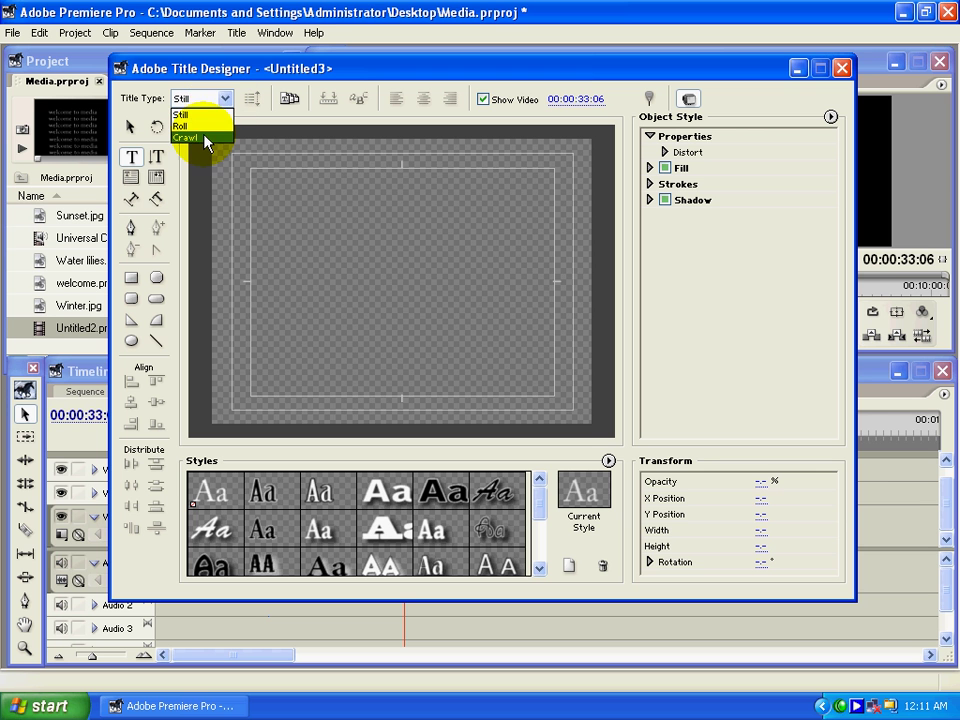
pyautogui.click(187, 137)
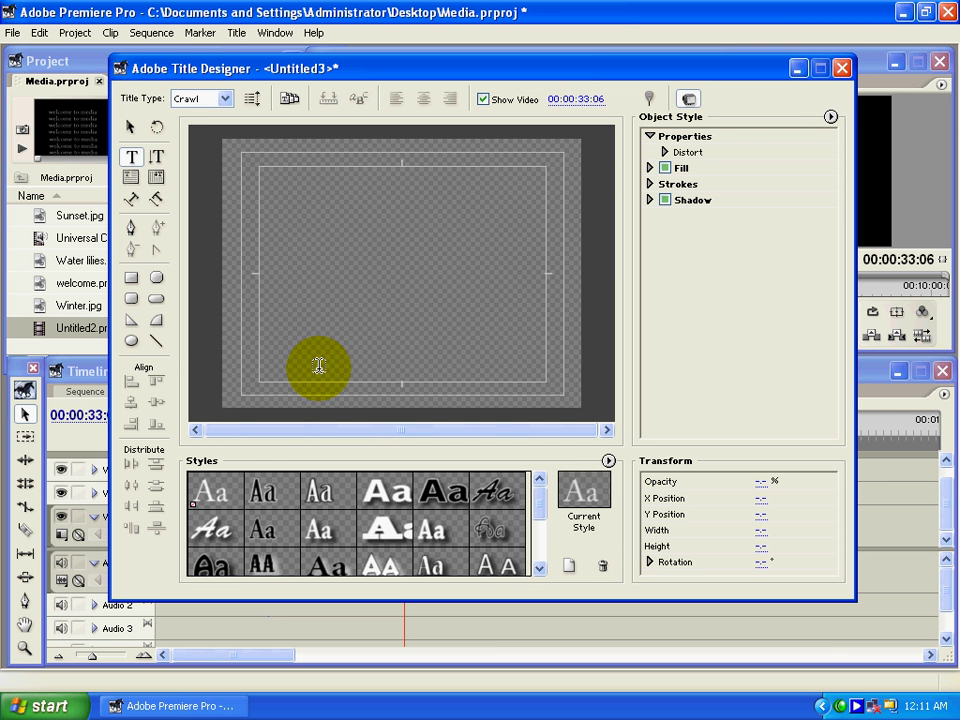
# Type 'Welcome to media welcome too media welcome' as one line near the canvas's bottom-left
pyautogui.click(243, 378)
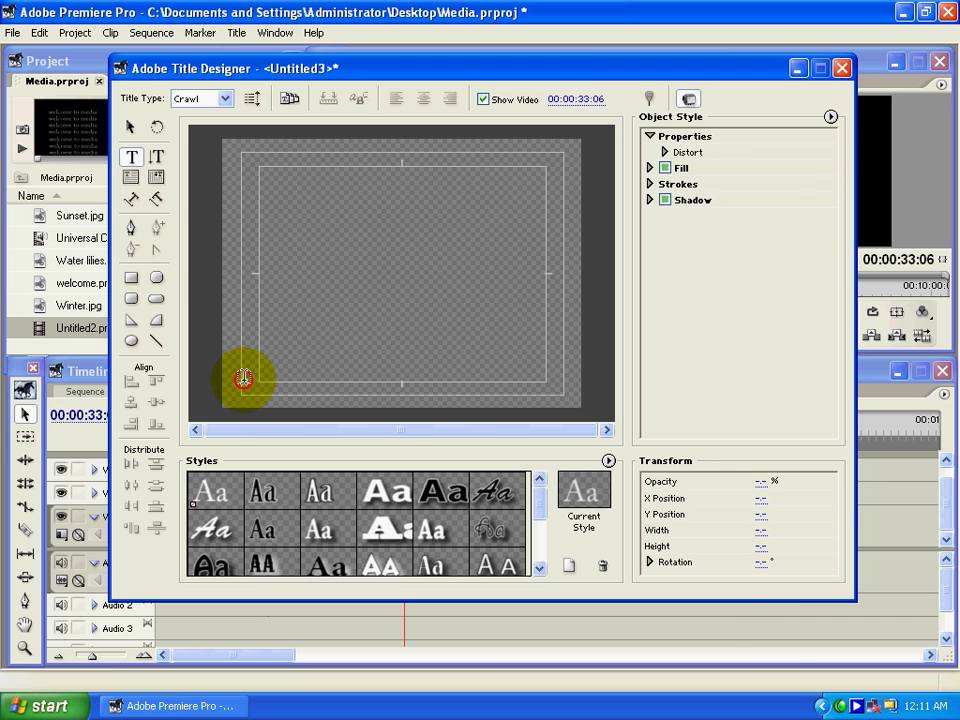
pyautogui.write('W')
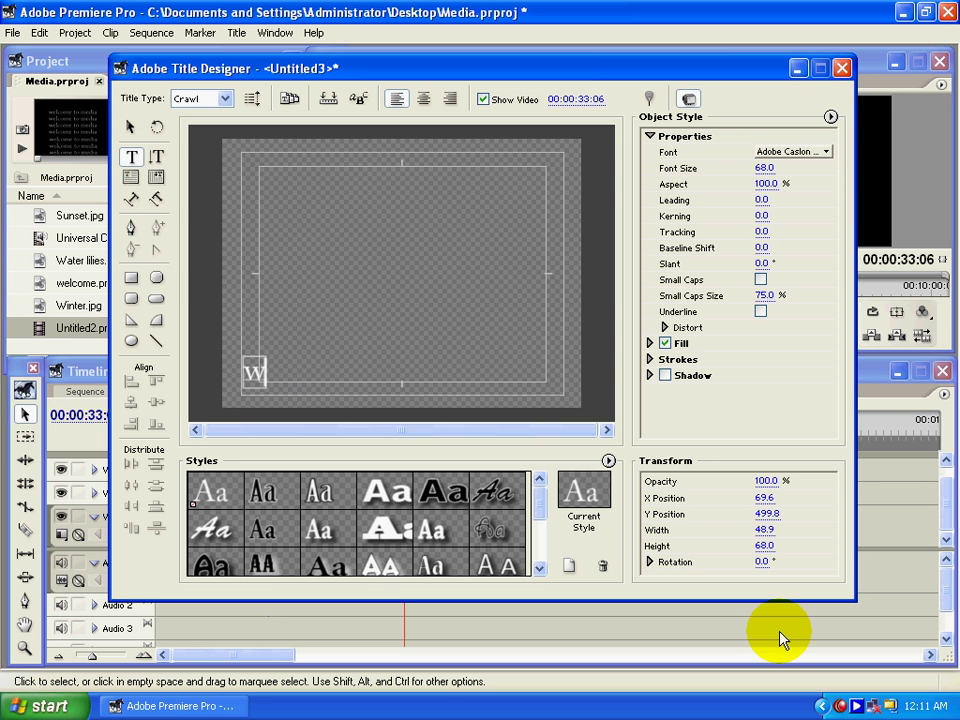
pyautogui.write('elcom')
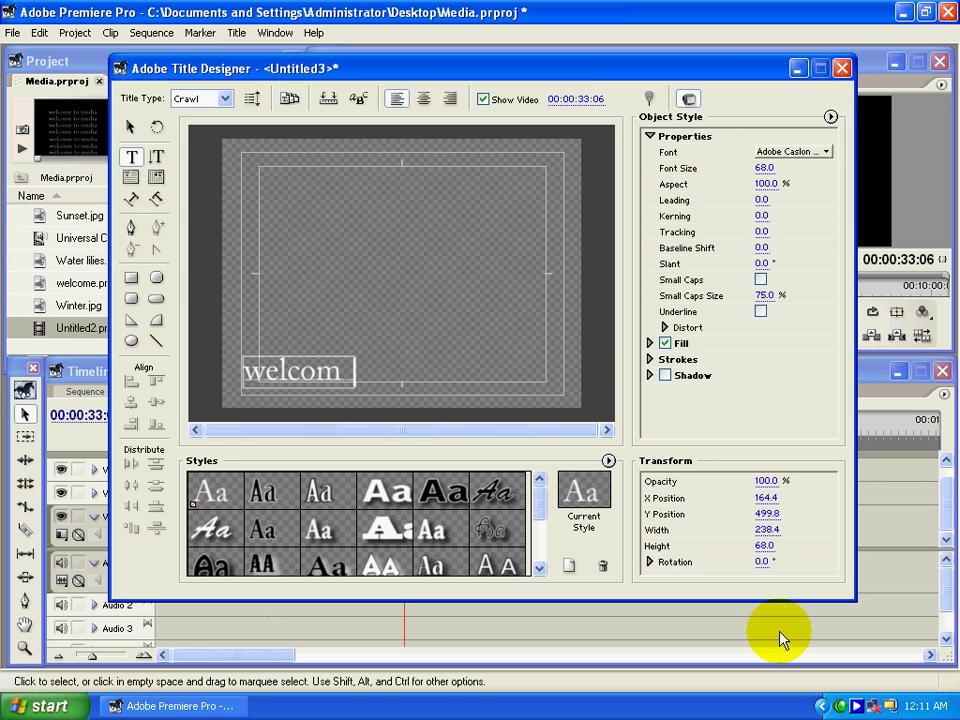
pyautogui.write('e')
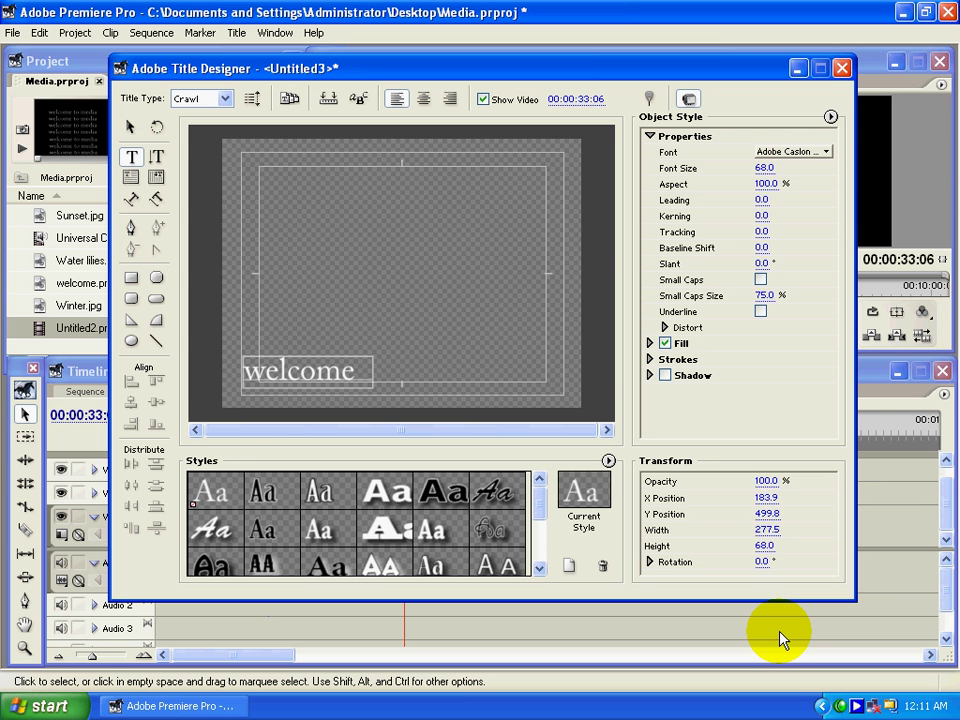
pyautogui.write(' to ')
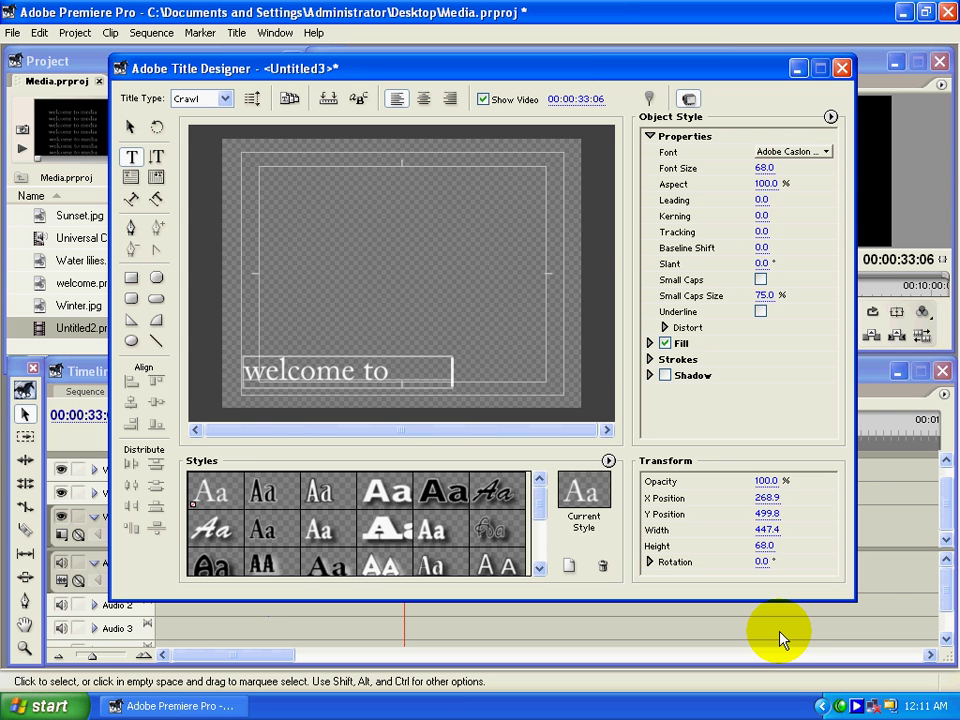
pyautogui.write('media welcome t')
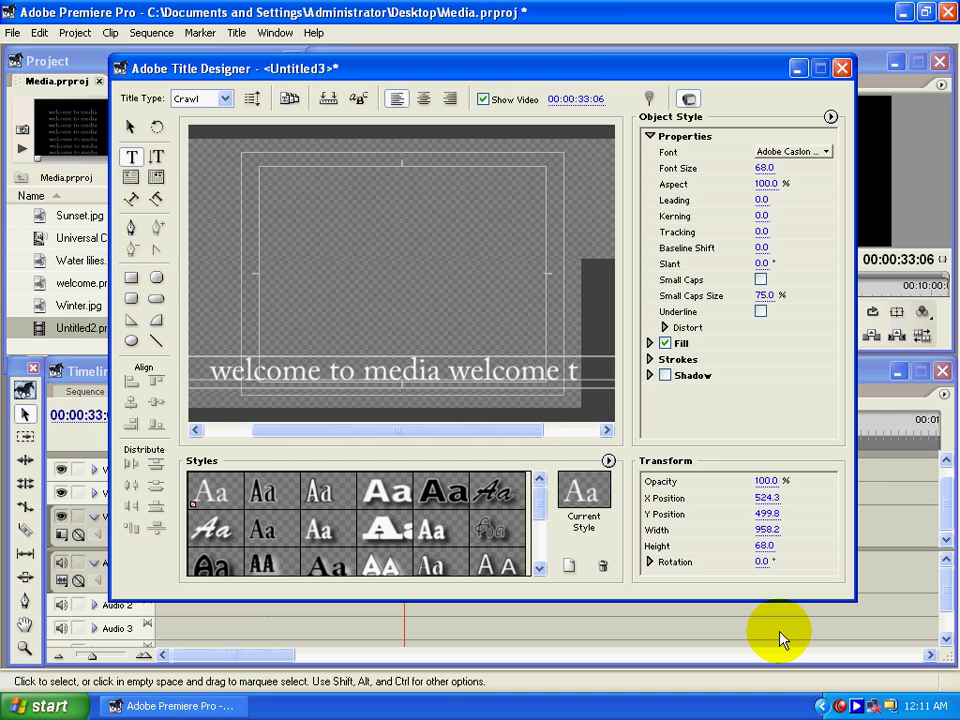
pyautogui.write('o')
pyautogui.write('o me')
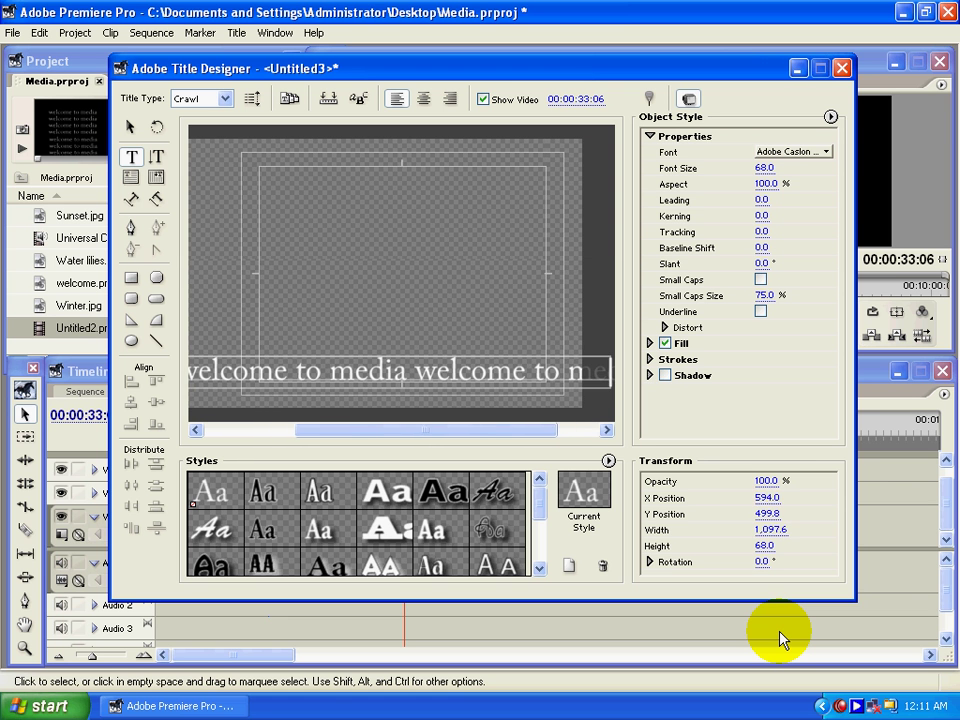
pyautogui.write('dia welcom')
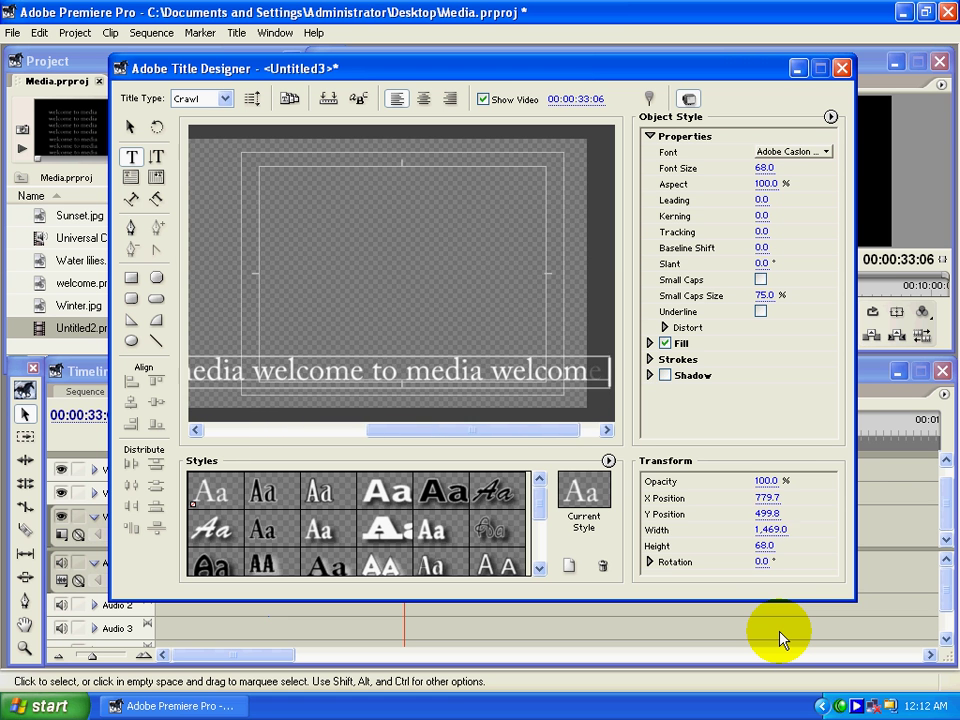
pyautogui.write('e')
pyautogui.moveTo(542, 430); pyautogui.dragTo(350, 432)
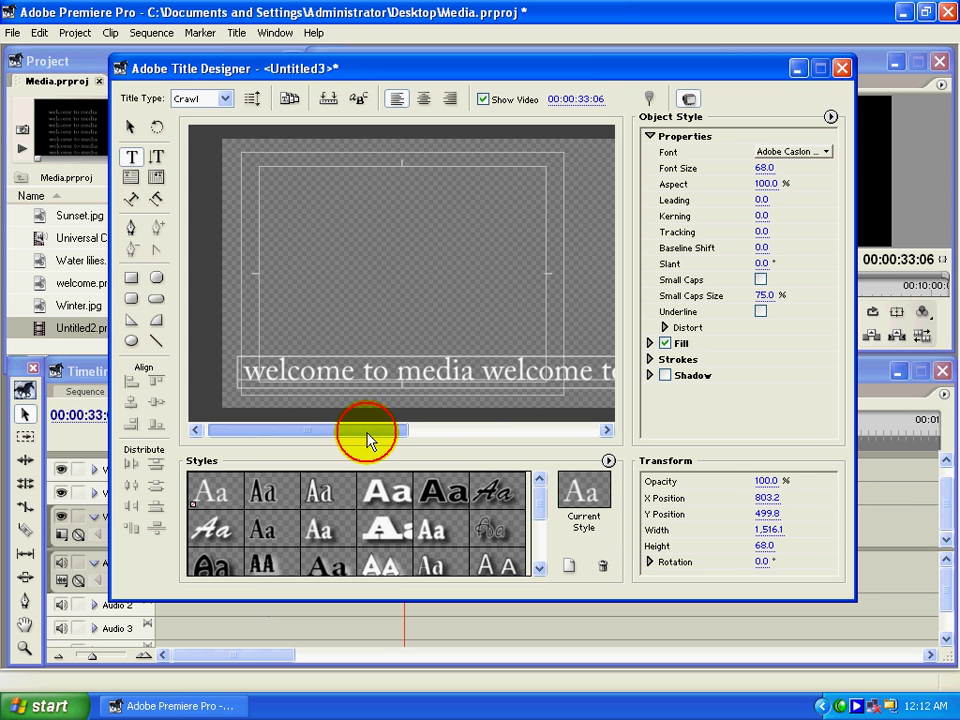
pyautogui.click(13, 33)
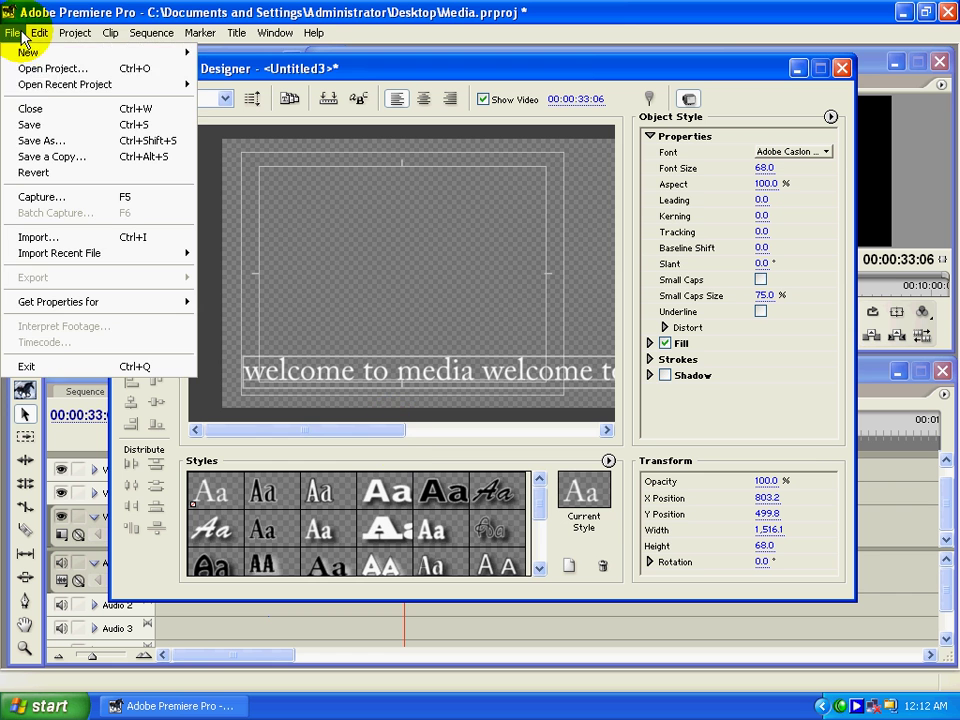
# Save the crawl title as Untitled3.prtl and close the Title Designer
pyautogui.click(24, 124)
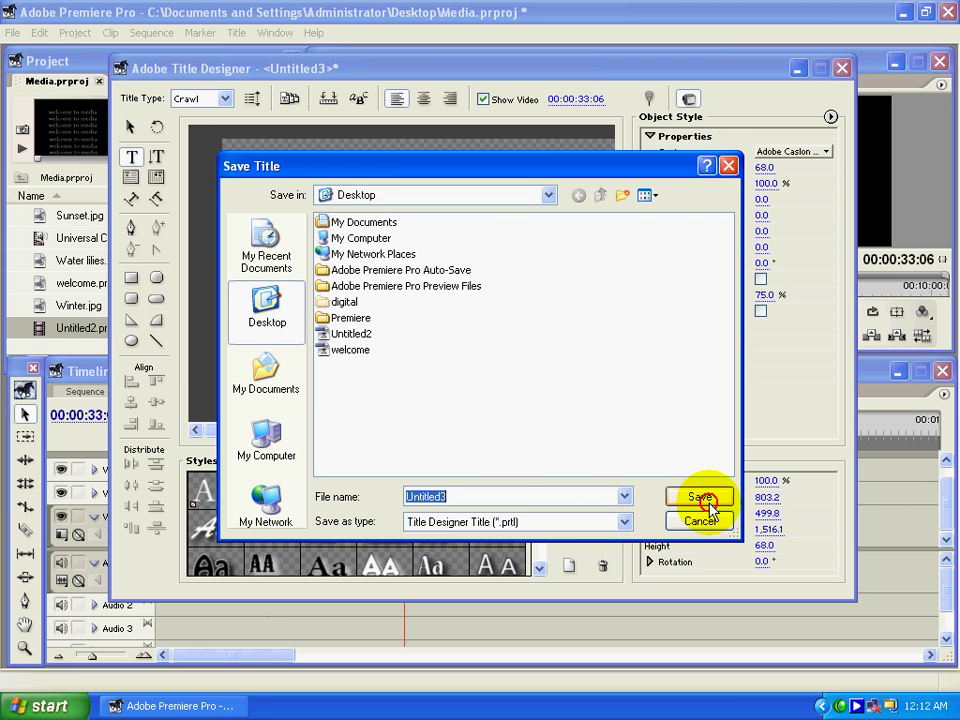
pyautogui.click(697, 497)
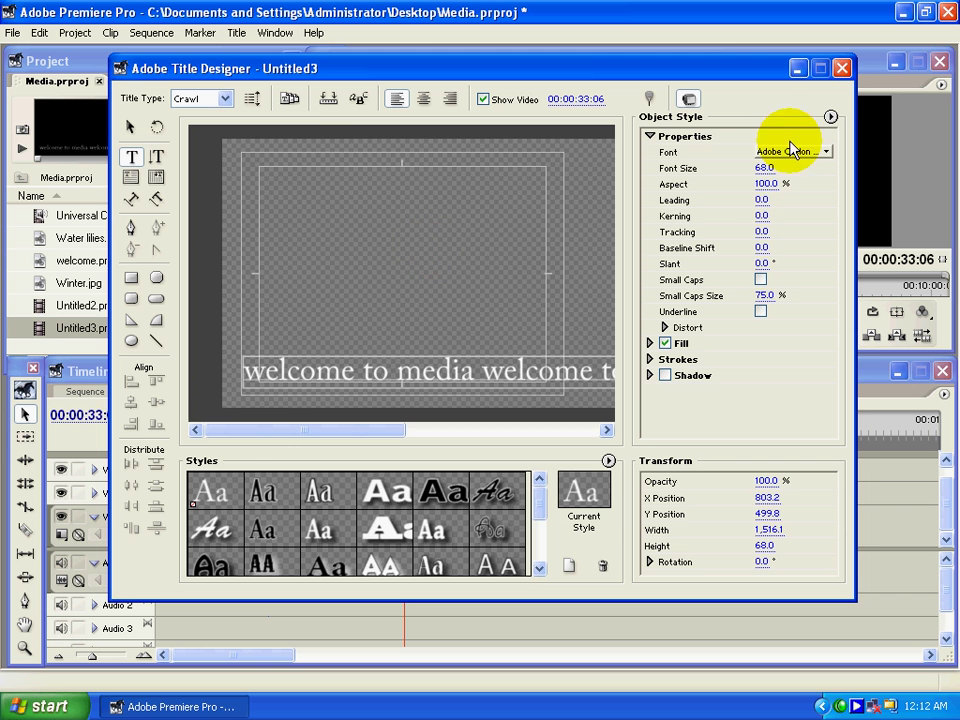
pyautogui.click(842, 67)
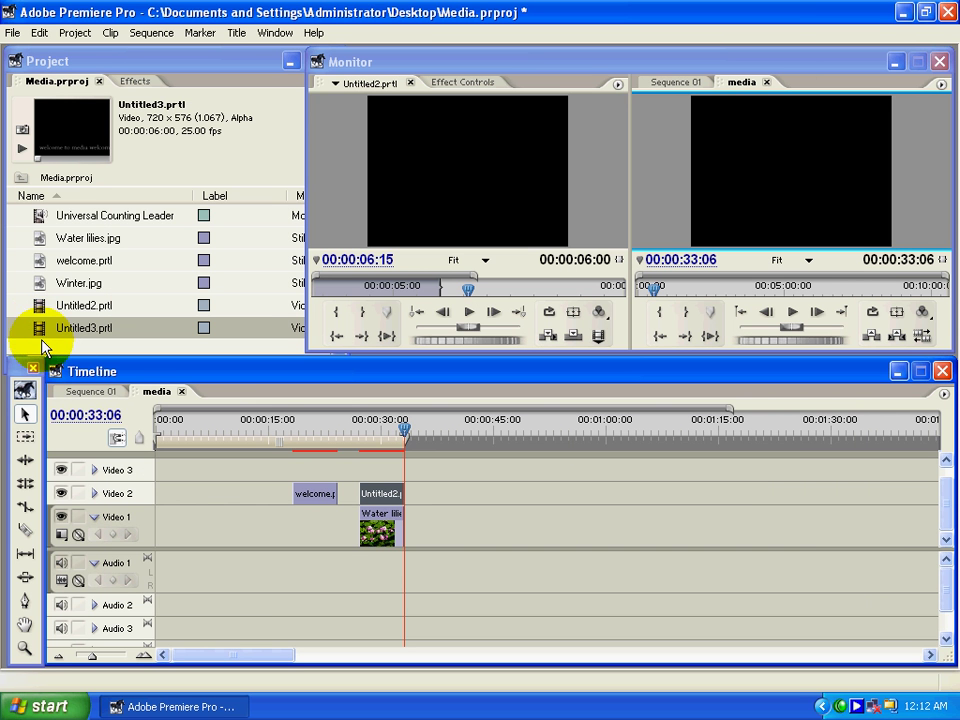
# Open Untitled3 from the project list in the Source monitor and preview its crawl
pyautogui.click(39, 330)
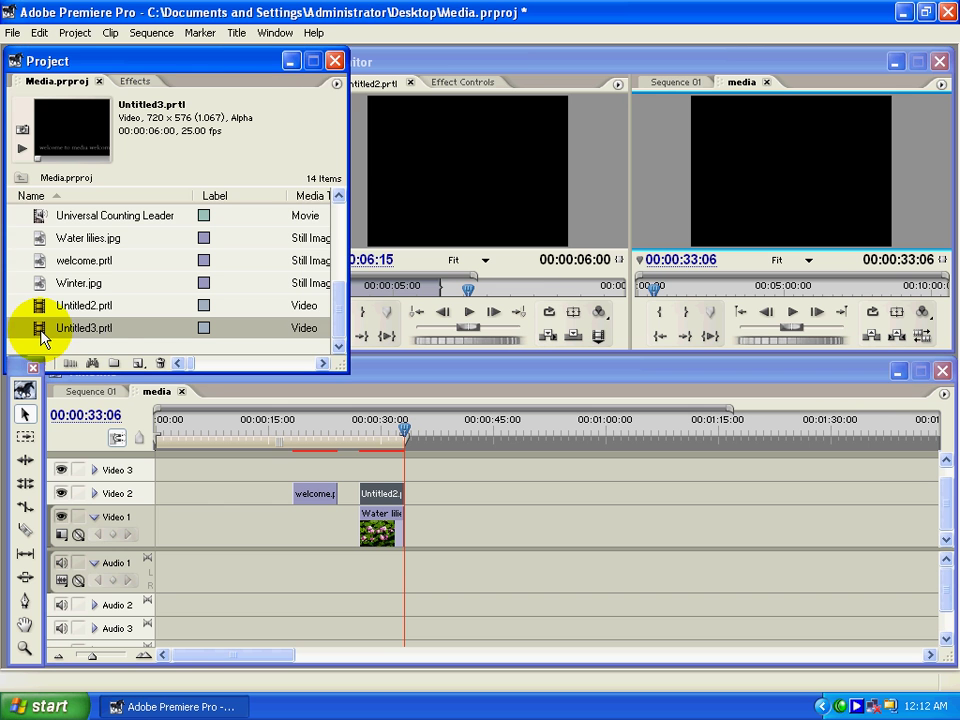
pyautogui.click(426, 196)
pyautogui.click(469, 312)
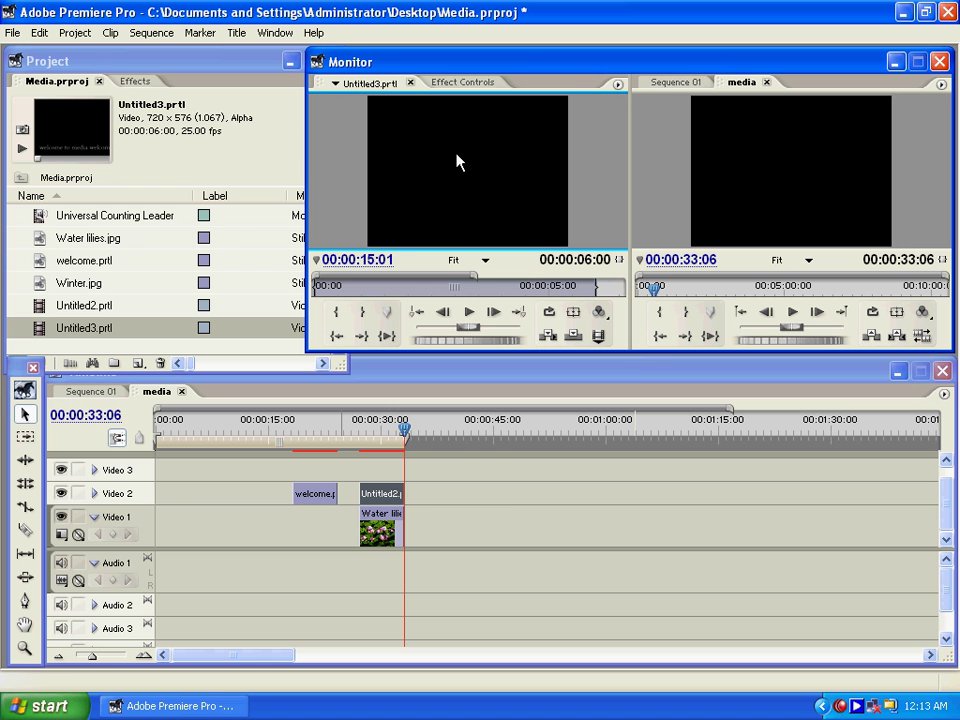
# Place Untitled3 on Video 1 near 00:00:42 and preview the sequence from its start
pyautogui.moveTo(457, 162); pyautogui.dragTo(475, 527)
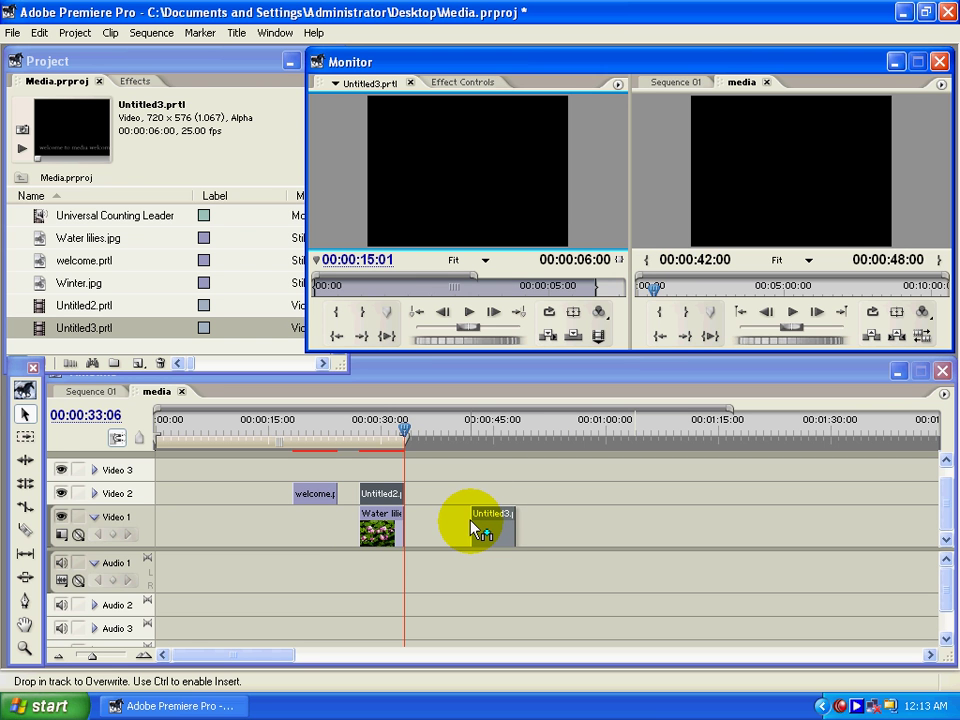
pyautogui.moveTo(475, 527); pyautogui.dragTo(476, 525)
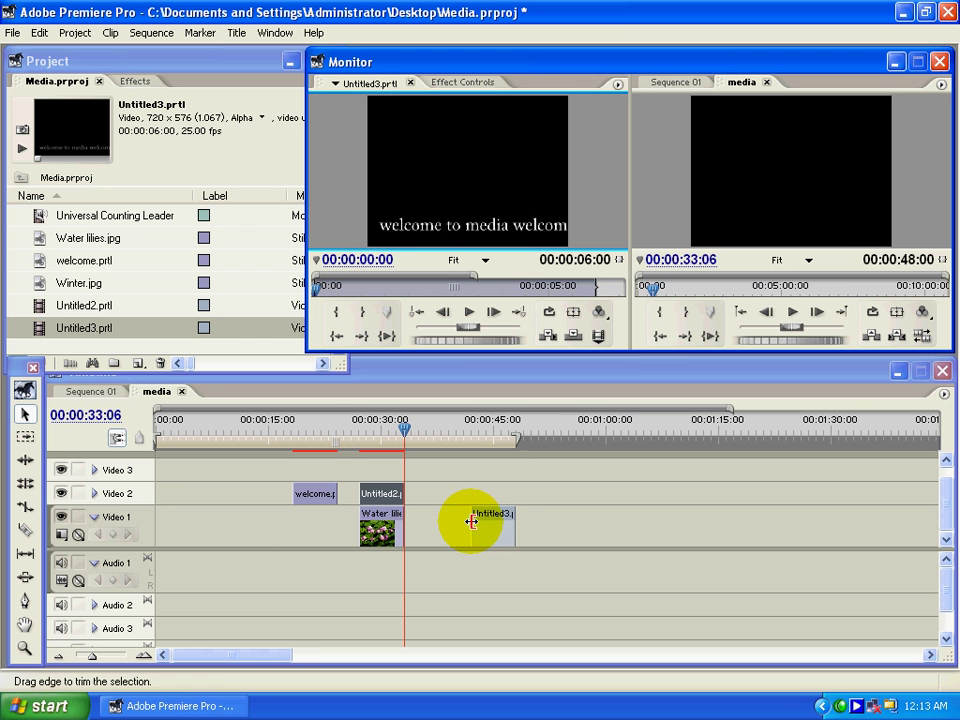
pyautogui.click(477, 430)
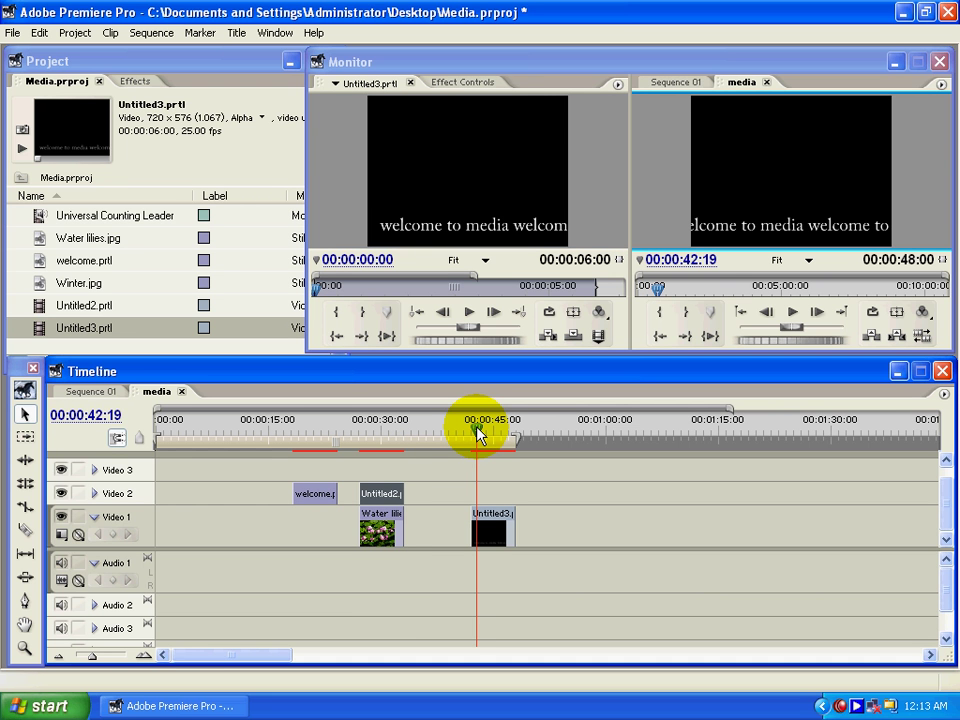
pyautogui.press('space')
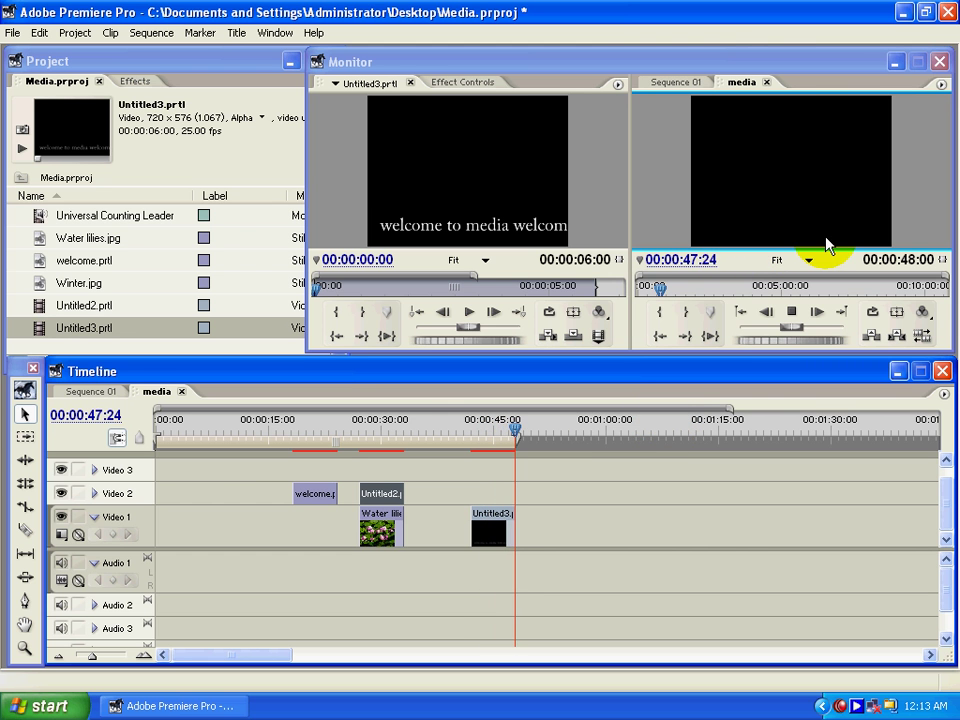
pyautogui.press('space')
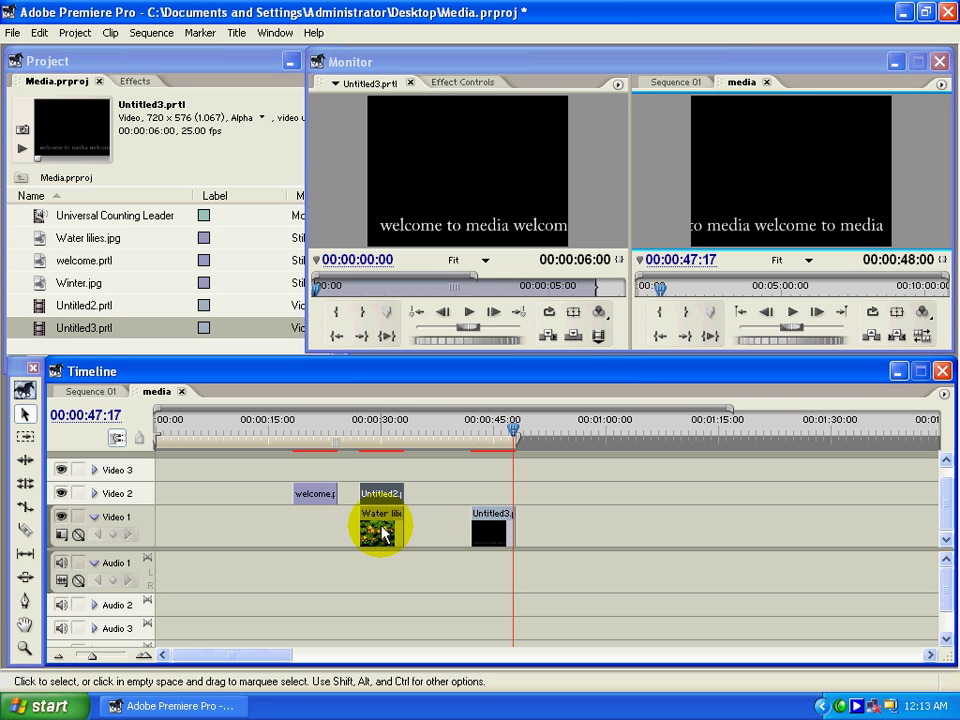
# Shift Water lilies later, stack Untitled3 on Video 2 above it, and preview from near 00:00:32
pyautogui.moveTo(383, 533); pyautogui.dragTo(424, 531)
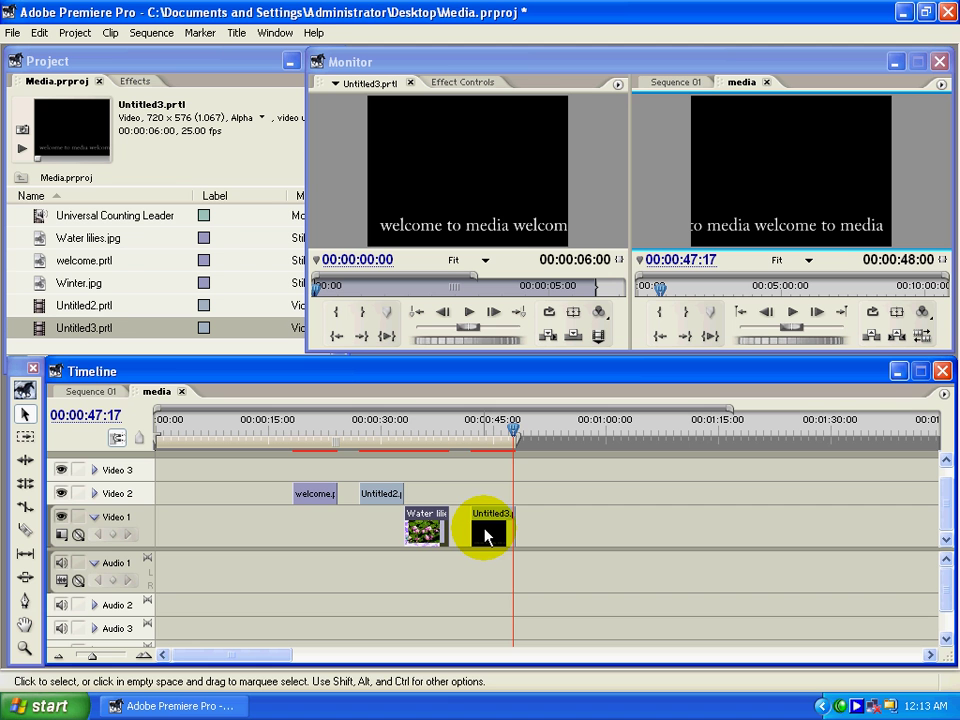
pyautogui.moveTo(487, 530); pyautogui.dragTo(428, 497)
pyautogui.click(403, 429)
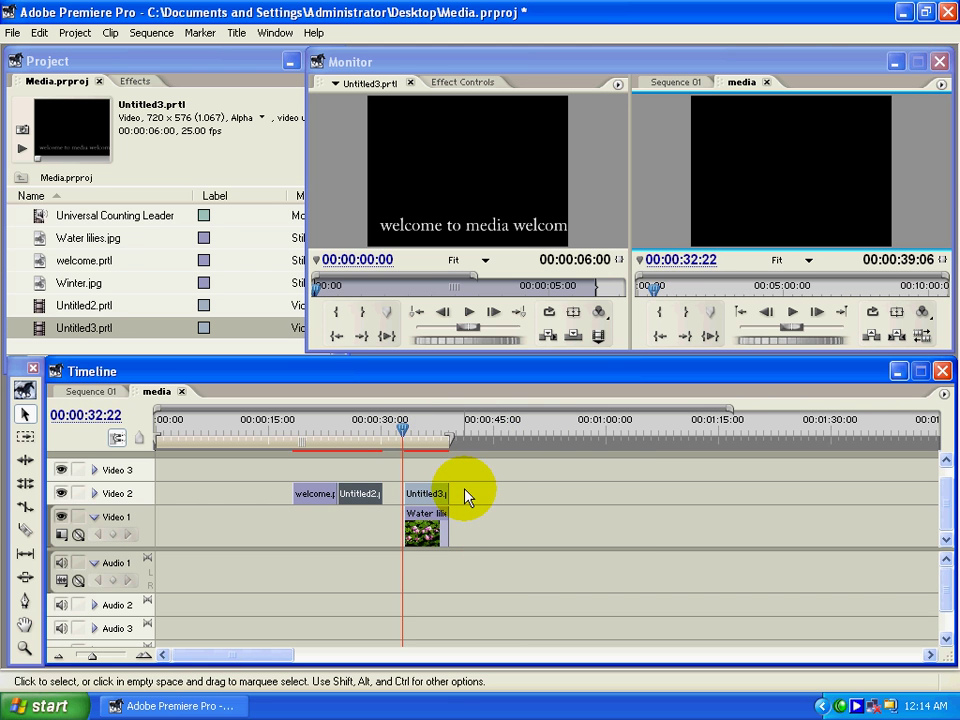
pyautogui.press('space')
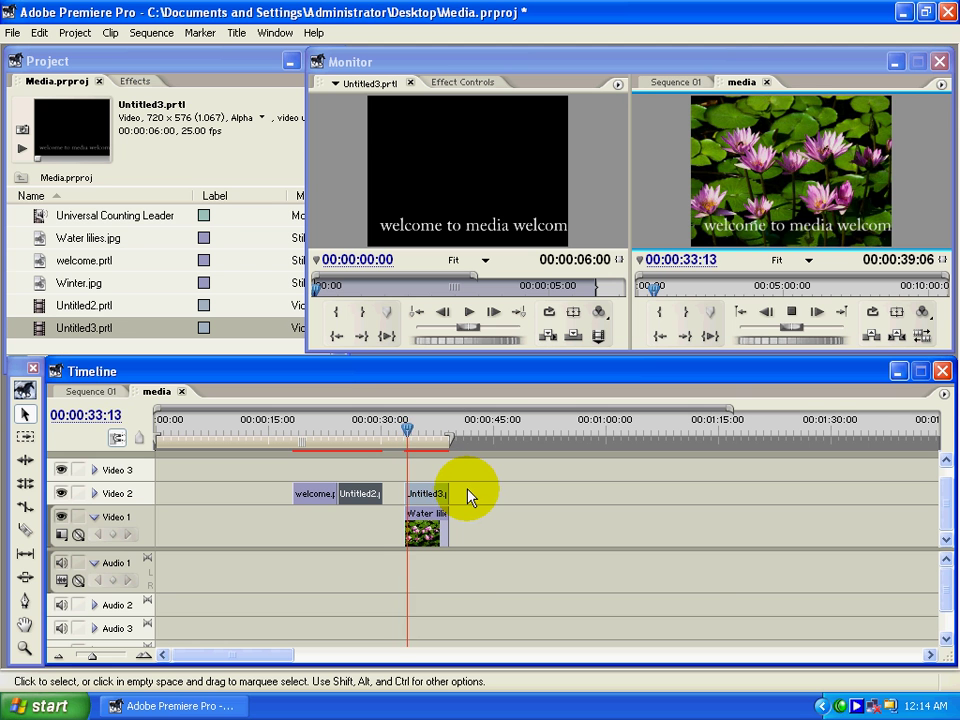
pyautogui.press('space')
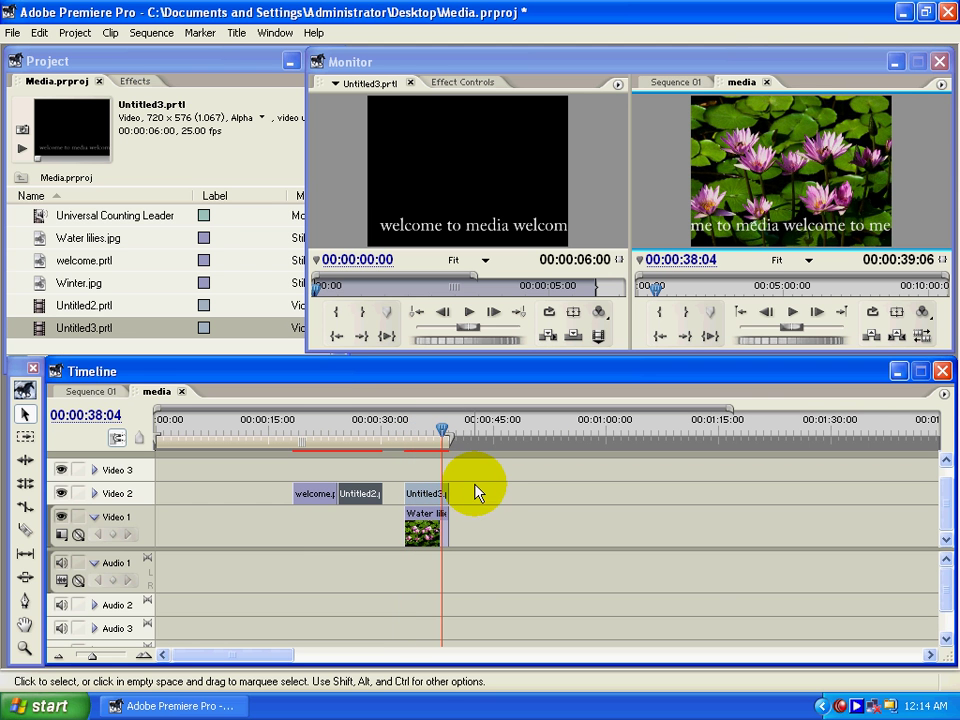